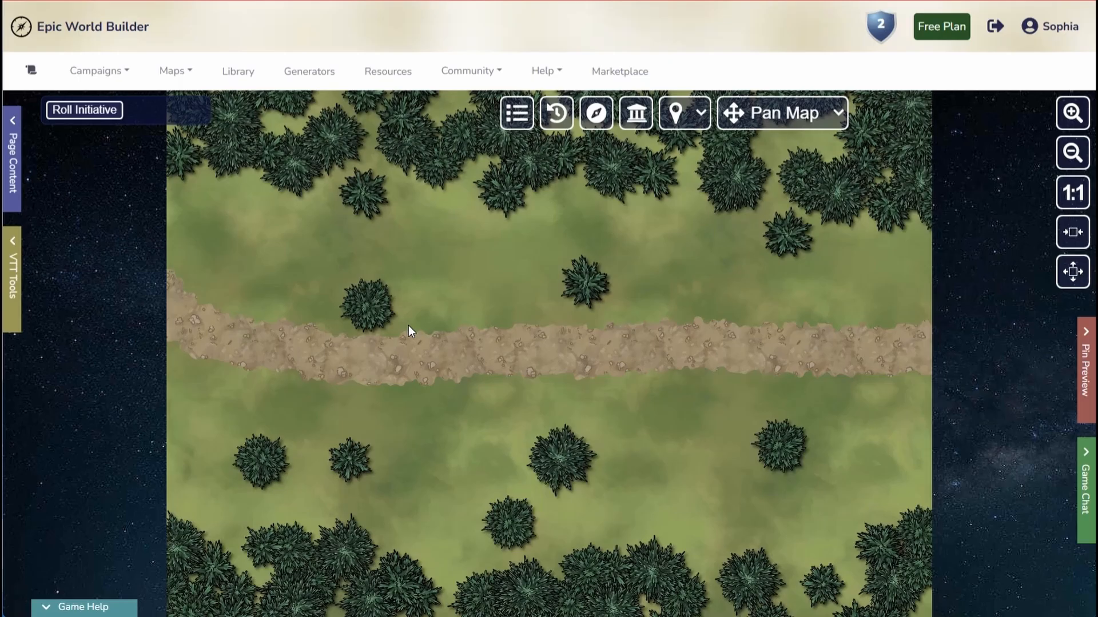
# Step: Open the Encounter 1 page in the wiki page editor to view its map image, and return to the map
pyautogui.click(19, 170)
pyautogui.click(343, 150)
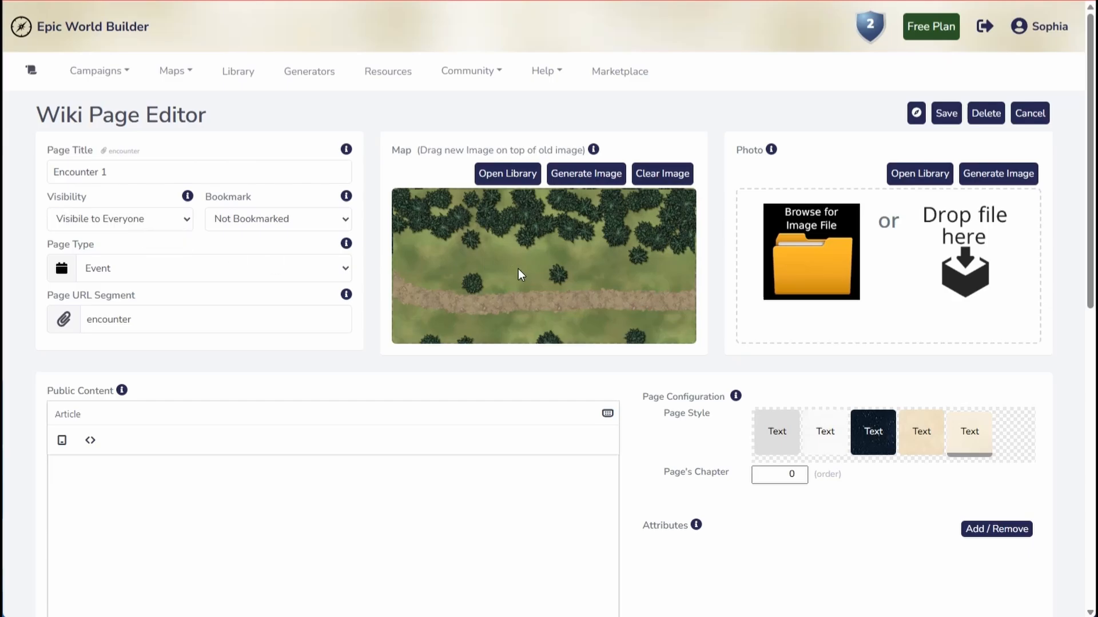
pyautogui.click(915, 112)
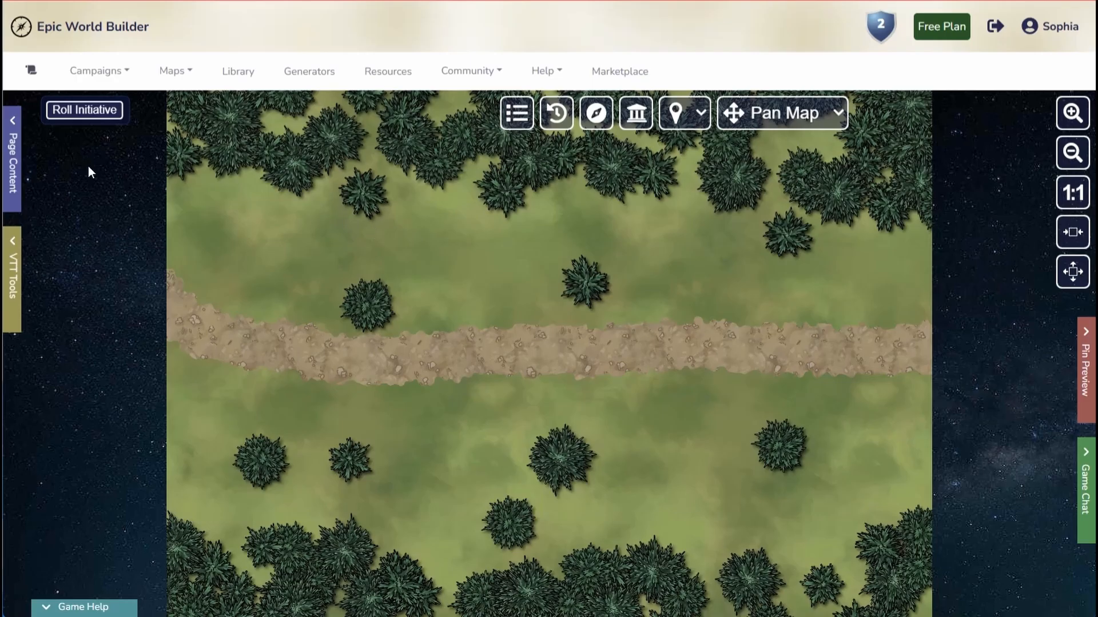
# Step: In the Encounter 1 page settings, set the map grid to 40 columns and the line thickness to 1
pyautogui.click(12, 167)
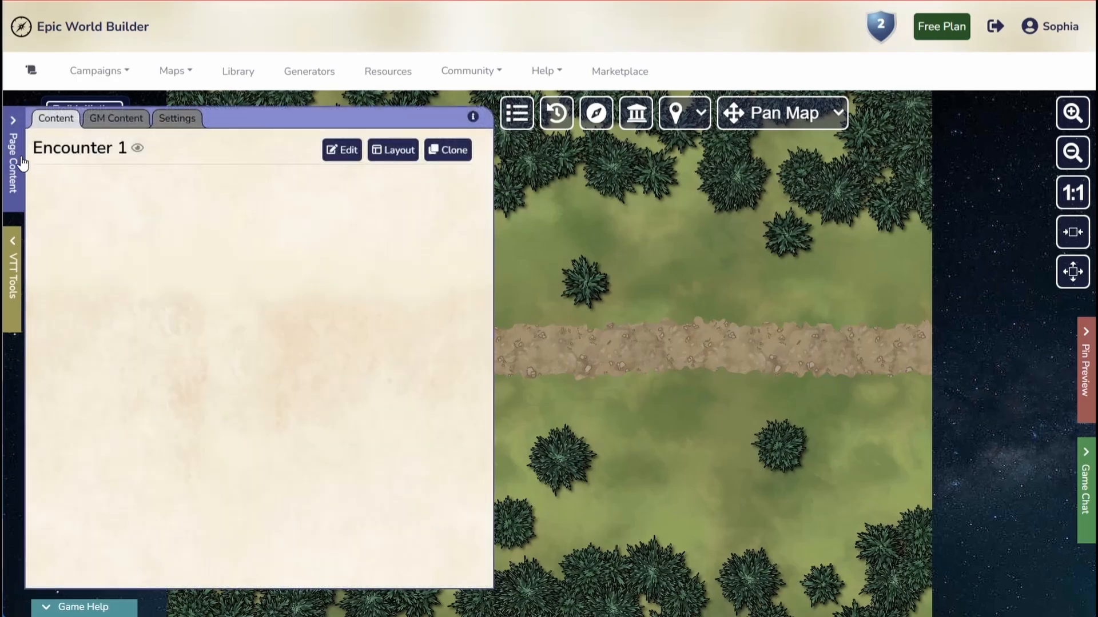
pyautogui.click(183, 122)
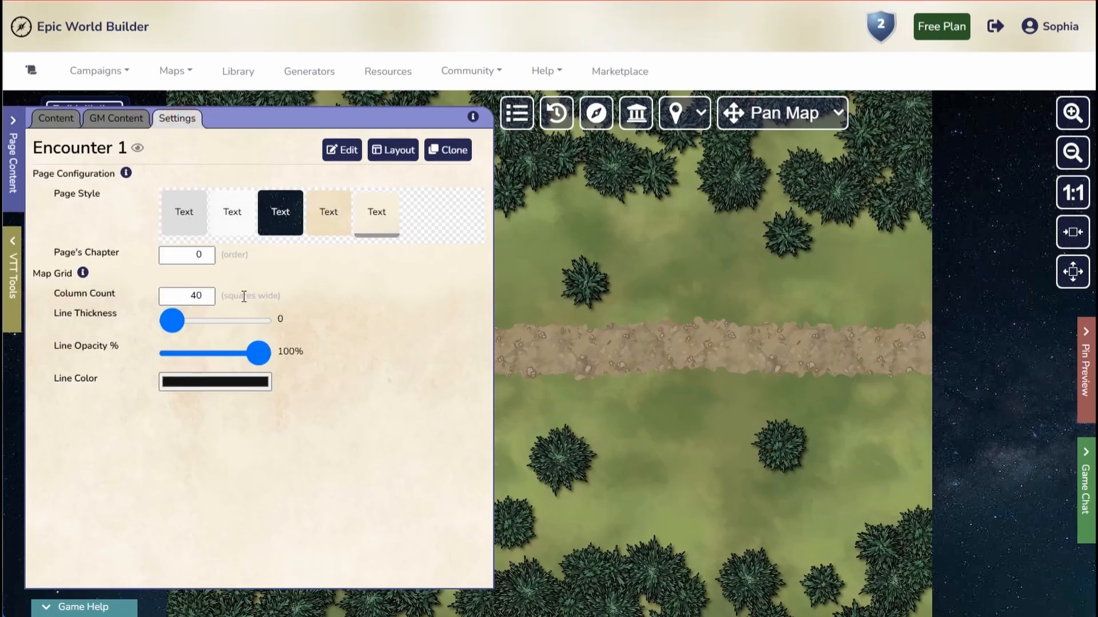
pyautogui.moveTo(177, 295); pyautogui.dragTo(206, 293)
pyautogui.write('20')
pyautogui.press('BackSpace')
pyautogui.press('BackSpace')
pyautogui.write('40')
pyautogui.moveTo(168, 327); pyautogui.dragTo(177, 330)
pyautogui.moveTo(176, 320)
pyautogui.mouseDown()
pyautogui.moveTo(224, 321)
pyautogui.moveTo(176, 323)
pyautogui.mouseUp()
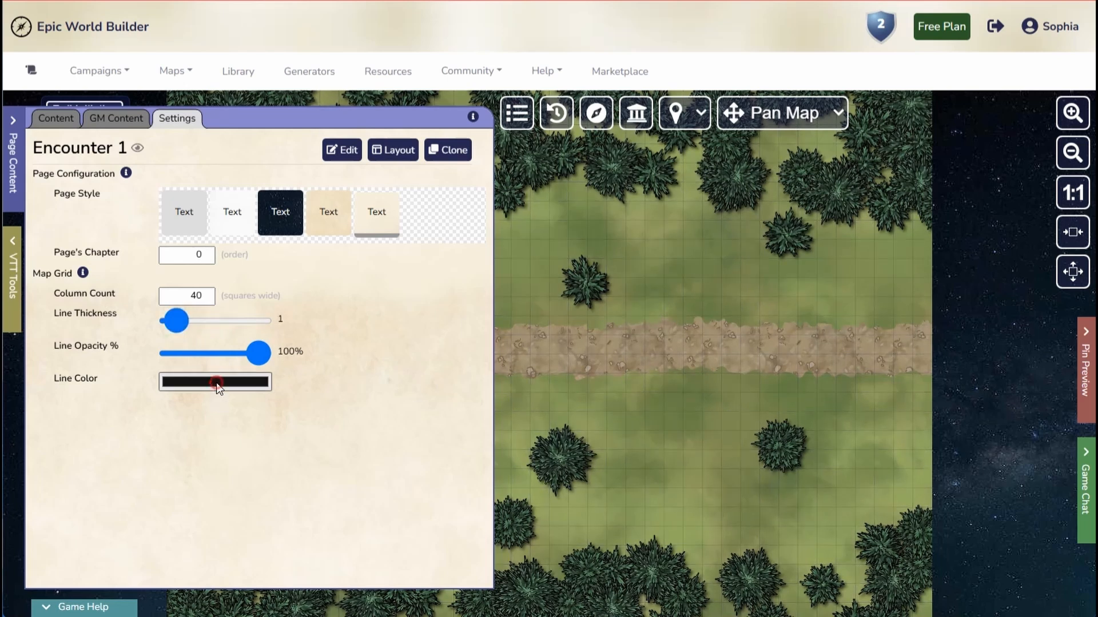
# Step: Set the map grid's line color to red with RGB values 240, 0, 0
pyautogui.click(216, 382)
pyautogui.click(282, 420)
pyautogui.click(323, 399)
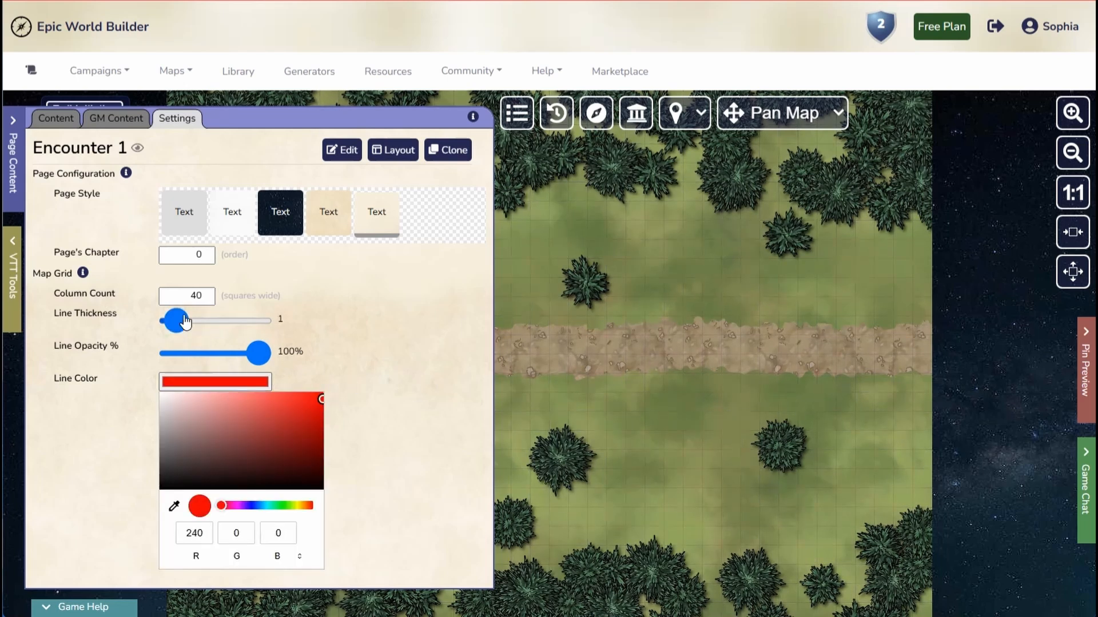
# Step: Set the grid line color to black with RGB 0, 0, 0 and line thickness 1, and close the page settings
pyautogui.moveTo(179, 319)
pyautogui.mouseDown()
pyautogui.moveTo(231, 329)
pyautogui.moveTo(171, 335)
pyautogui.mouseUp()
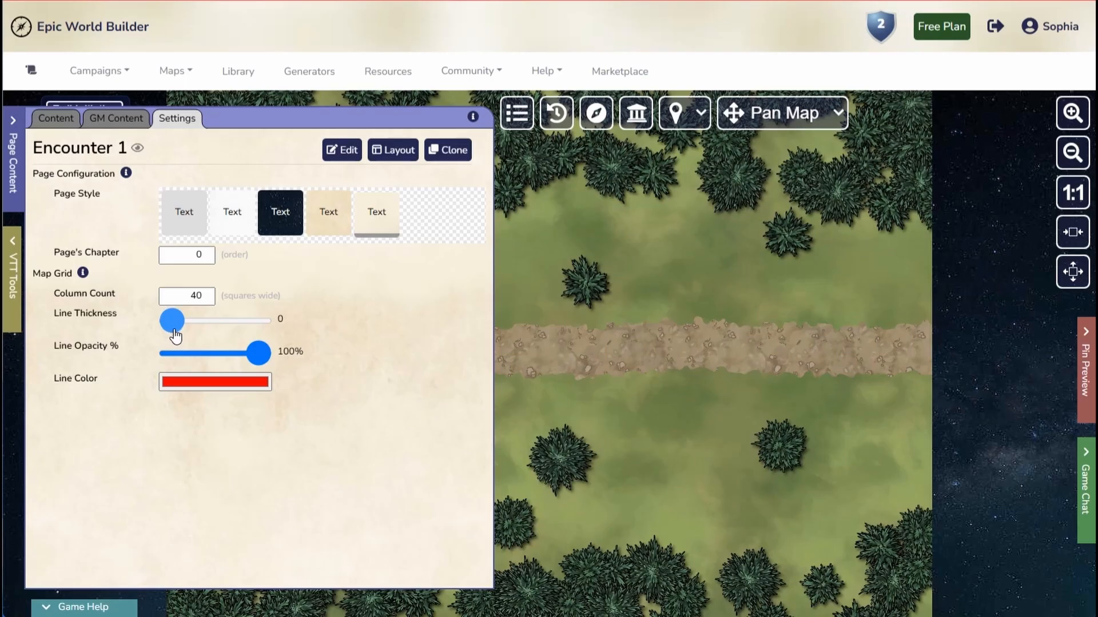
pyautogui.click(221, 384)
pyautogui.moveTo(220, 429); pyautogui.dragTo(109, 528)
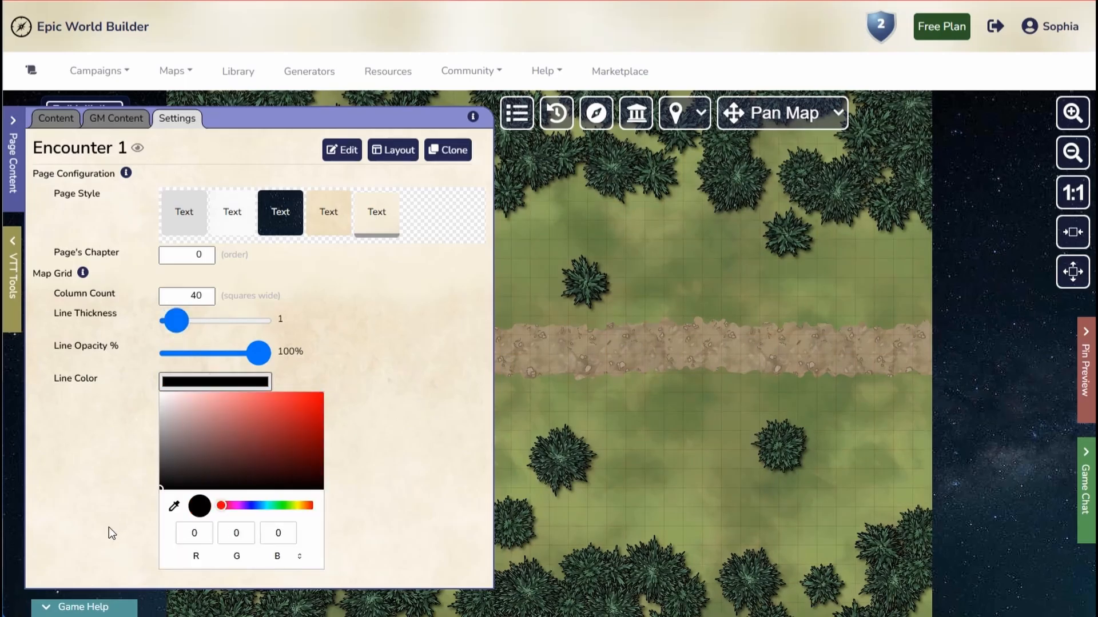
pyautogui.click(678, 358)
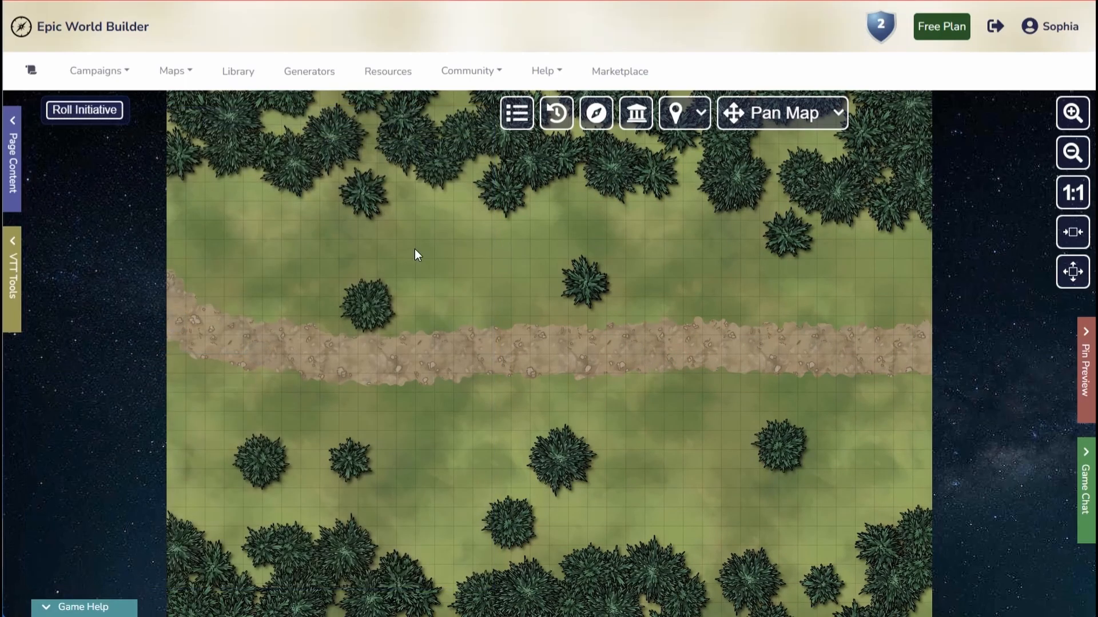
# Step: Review the map grid settings and examine the grid lines up close around the road
pyautogui.click(19, 163)
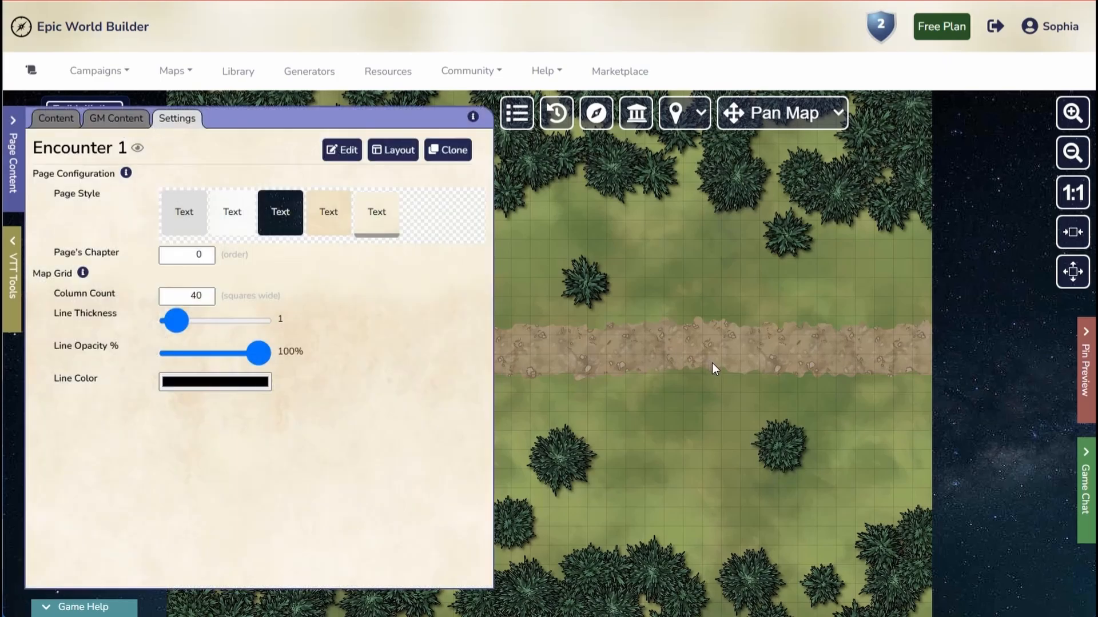
pyautogui.scroll(-1, 586, 387)
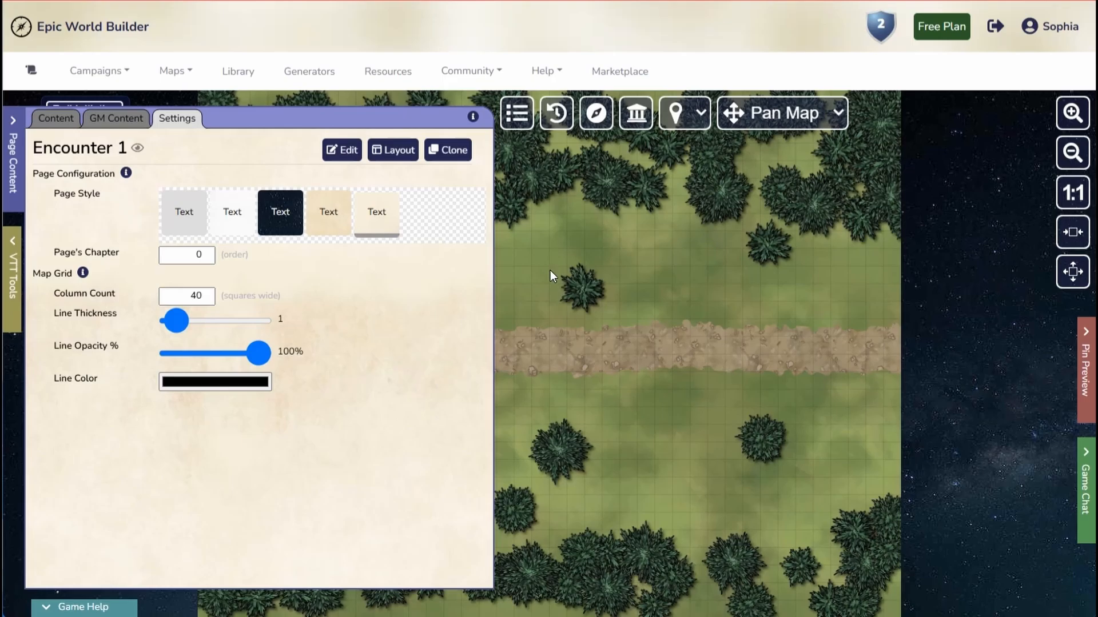
pyautogui.click(584, 379)
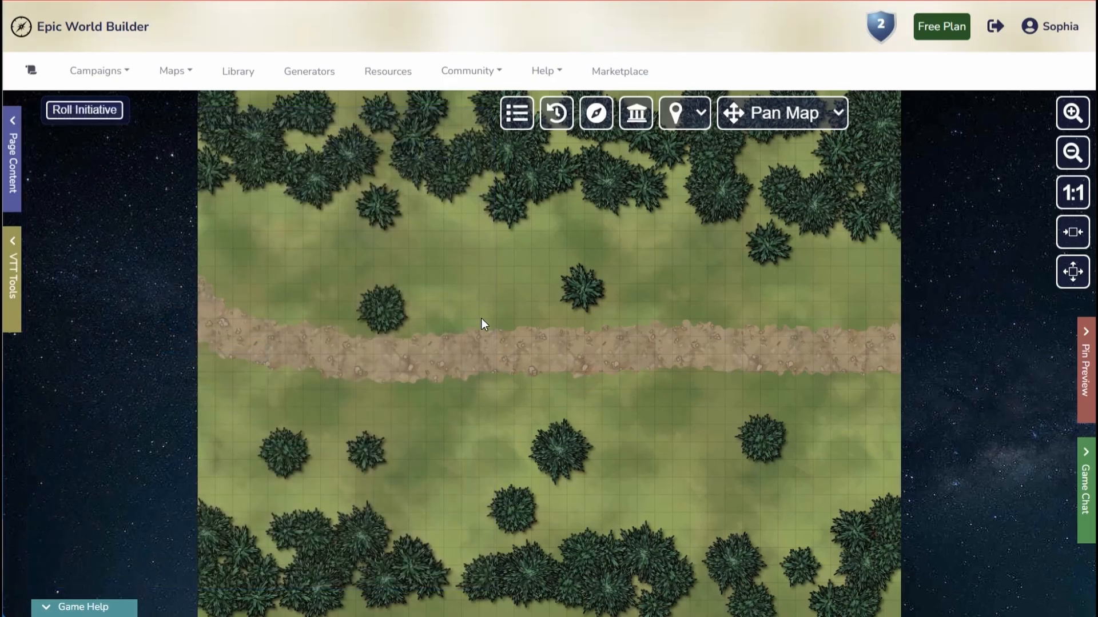
pyautogui.scroll(4, 480, 316)
pyautogui.scroll(4, 479, 316)
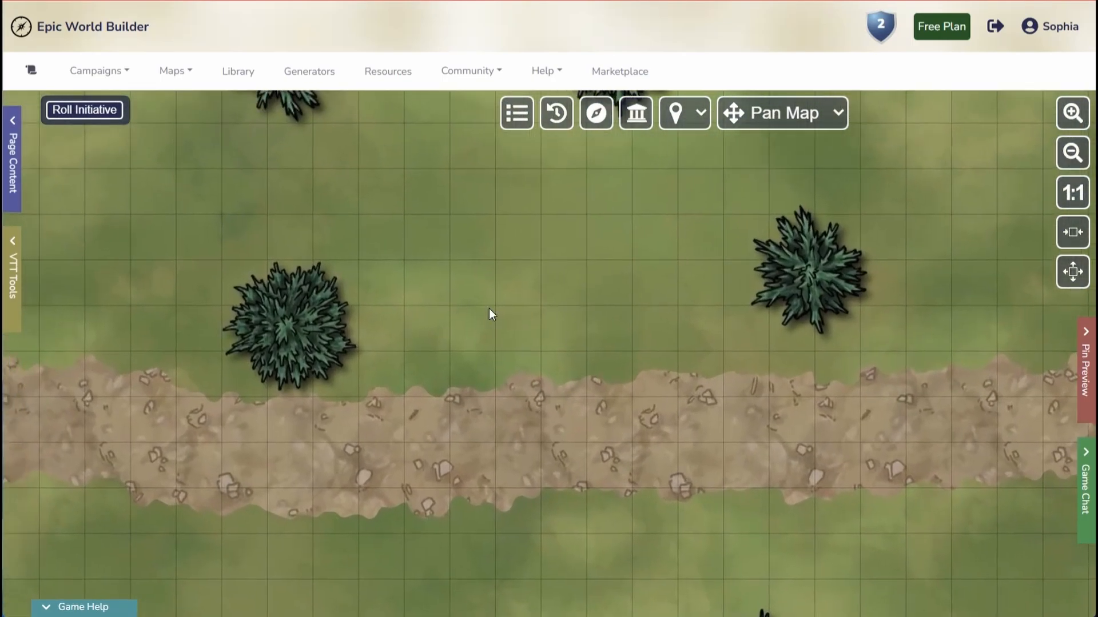
pyautogui.scroll(-2, 612, 331)
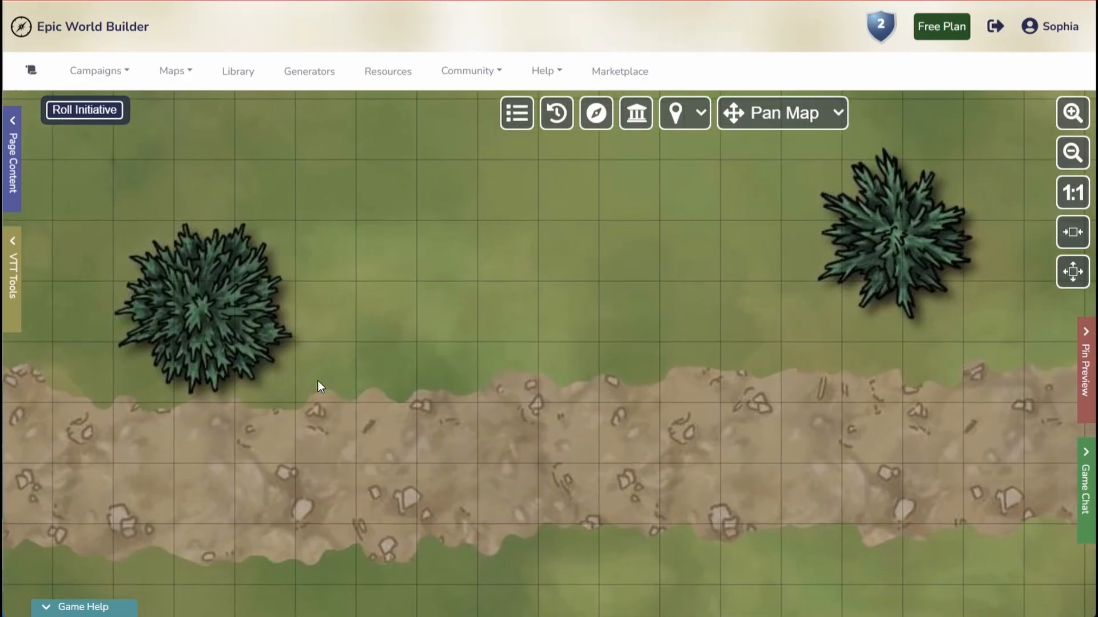
# Step: Place the Paladin token on the grass north of the road and move it one square diagonally to the northwest
pyautogui.click(10, 312)
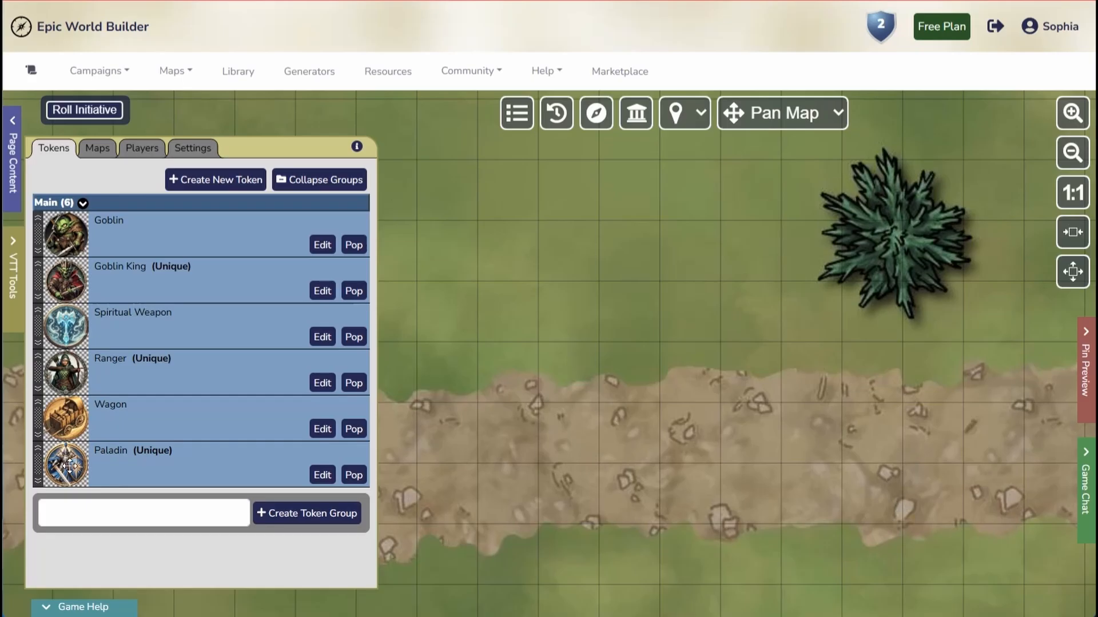
pyautogui.moveTo(63, 464); pyautogui.dragTo(689, 313)
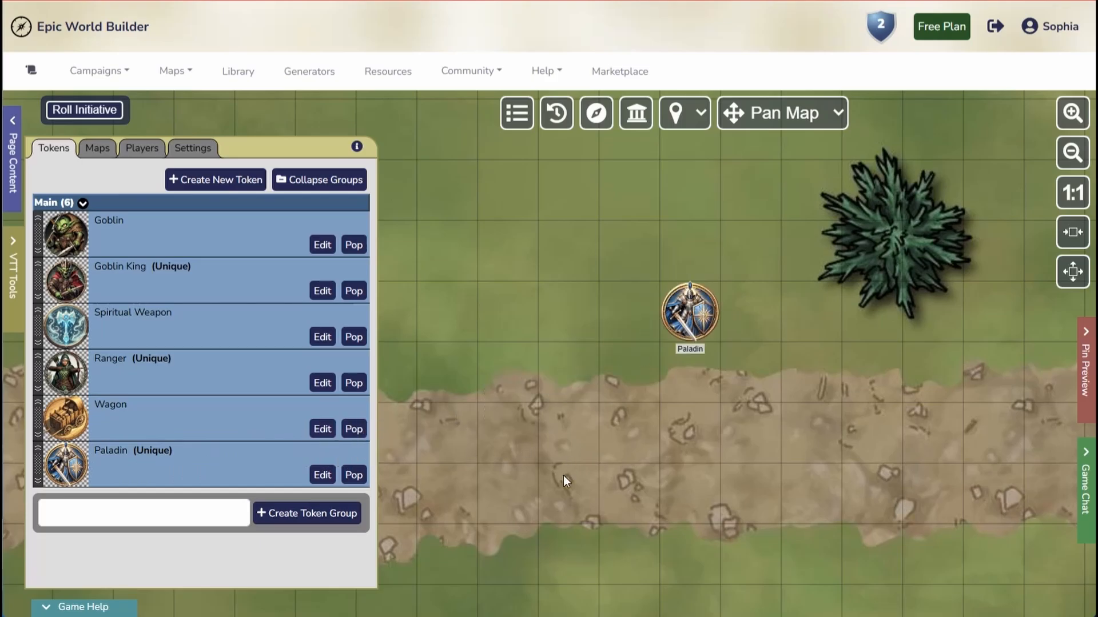
pyautogui.click(697, 314)
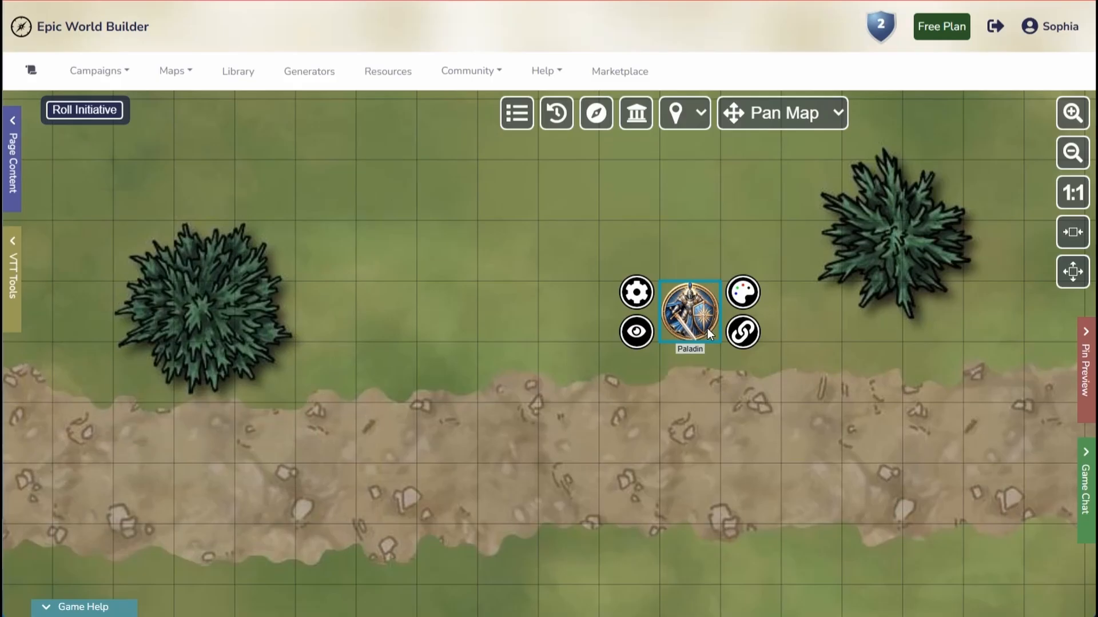
pyautogui.click(12, 269)
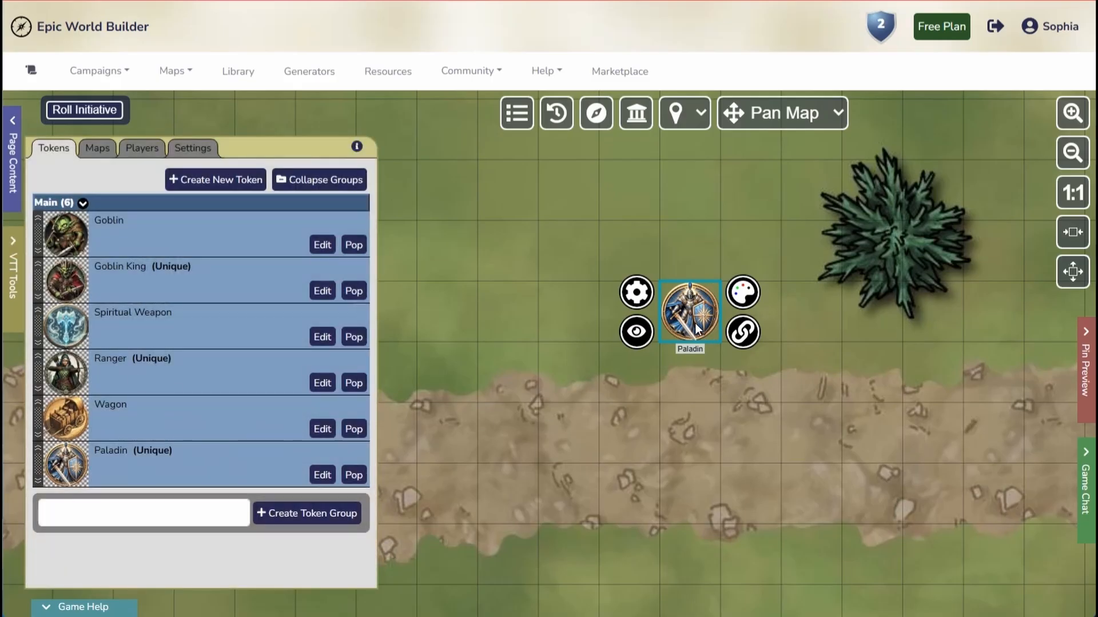
pyautogui.moveTo(695, 323); pyautogui.dragTo(634, 262)
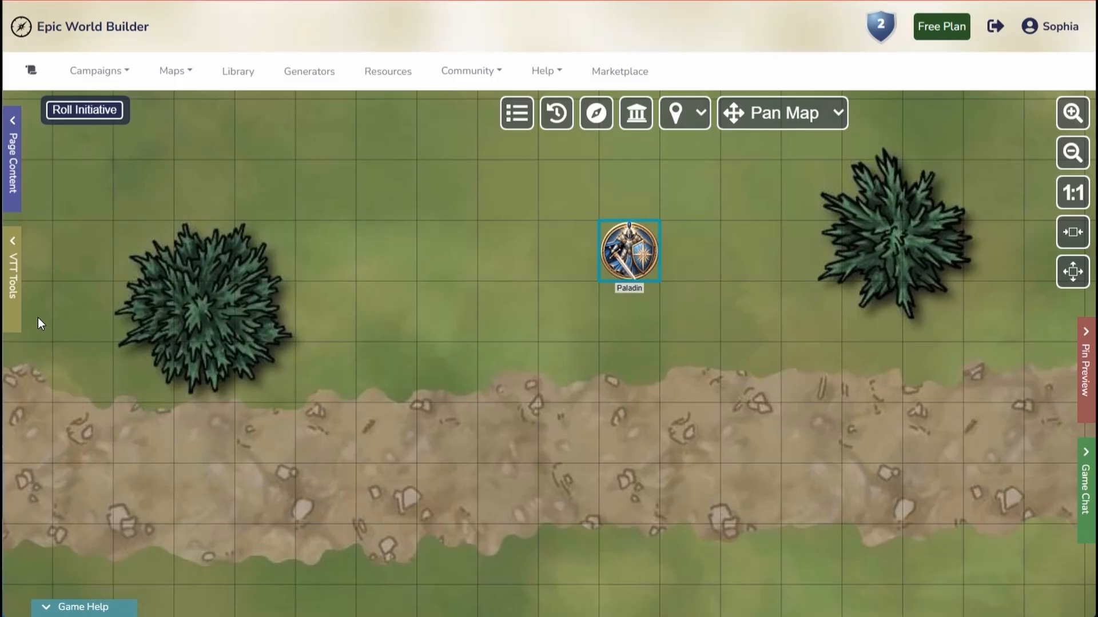
# Step: Place two Goblin tokens on the grass west of the Paladin, two squares apart
pyautogui.click(14, 289)
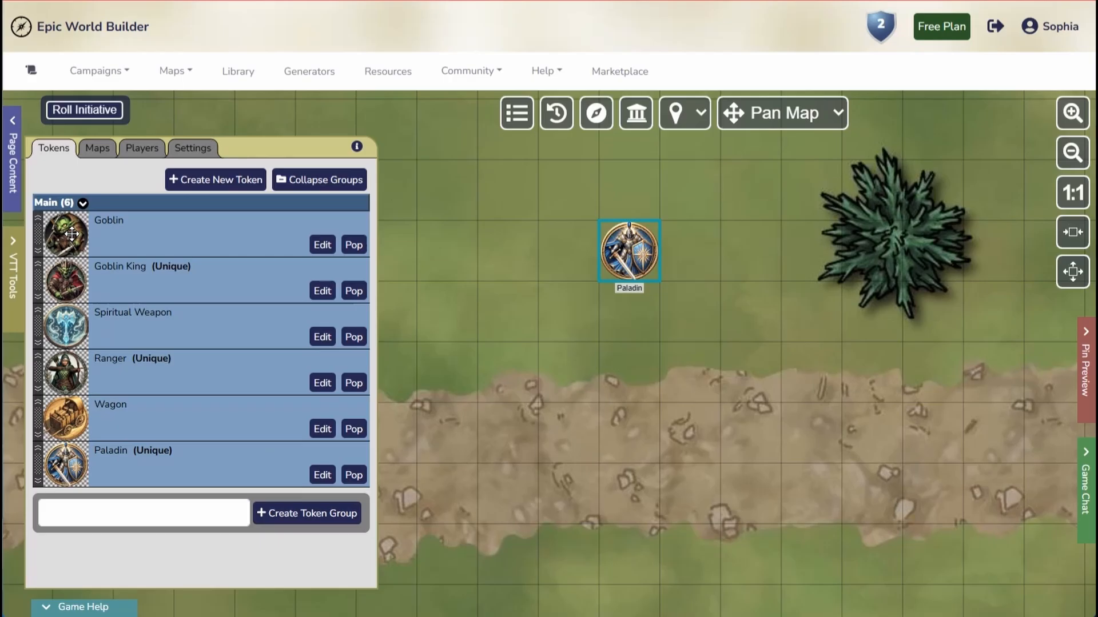
pyautogui.moveTo(71, 234); pyautogui.dragTo(458, 192)
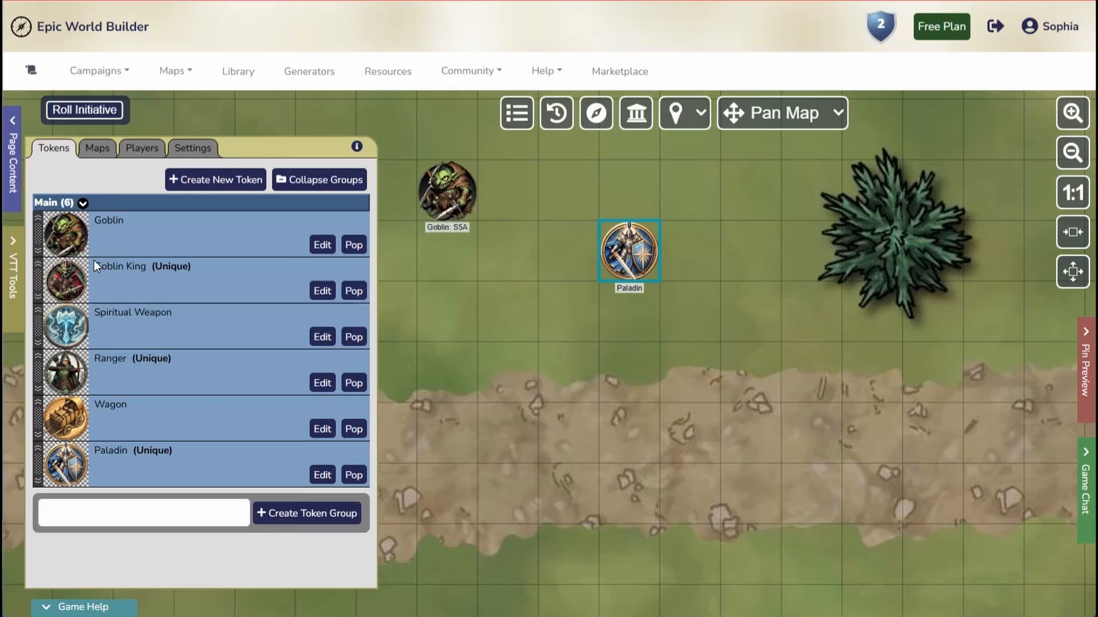
pyautogui.moveTo(68, 234); pyautogui.dragTo(452, 317)
# Step: Delete both Goblin tokens from the map and confirm each deletion
pyautogui.click(452, 317)
pyautogui.click(502, 292)
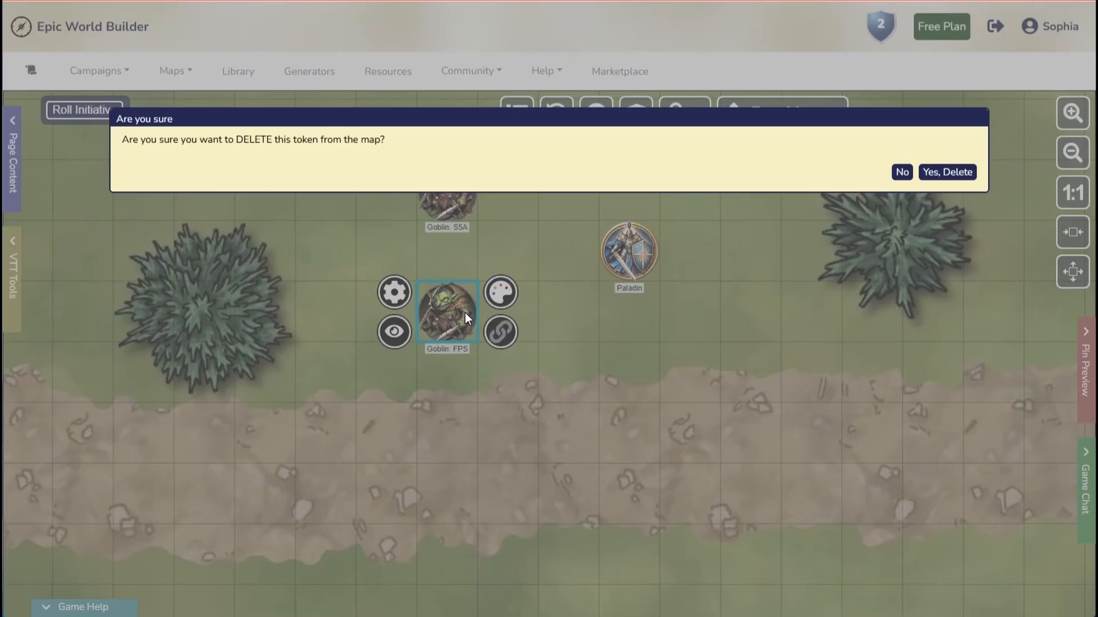
pyautogui.click(946, 171)
pyautogui.click(452, 193)
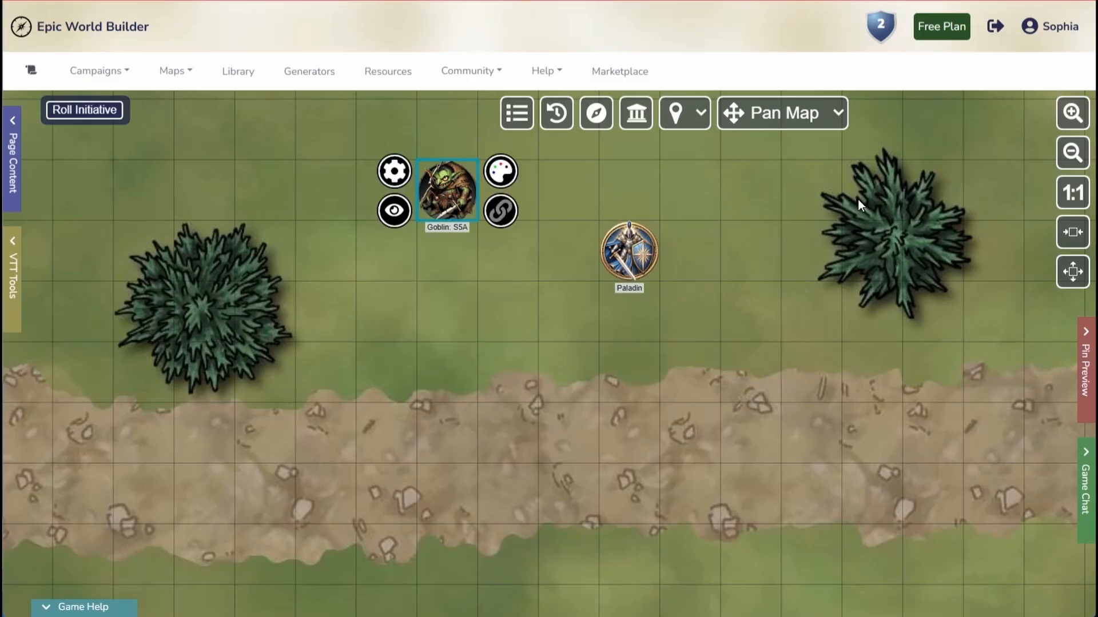
pyautogui.press('Delete')
pyautogui.click(947, 169)
# Step: Place three Goblin tokens on the map, two on the grass west of the Paladin and one on the road
pyautogui.click(12, 281)
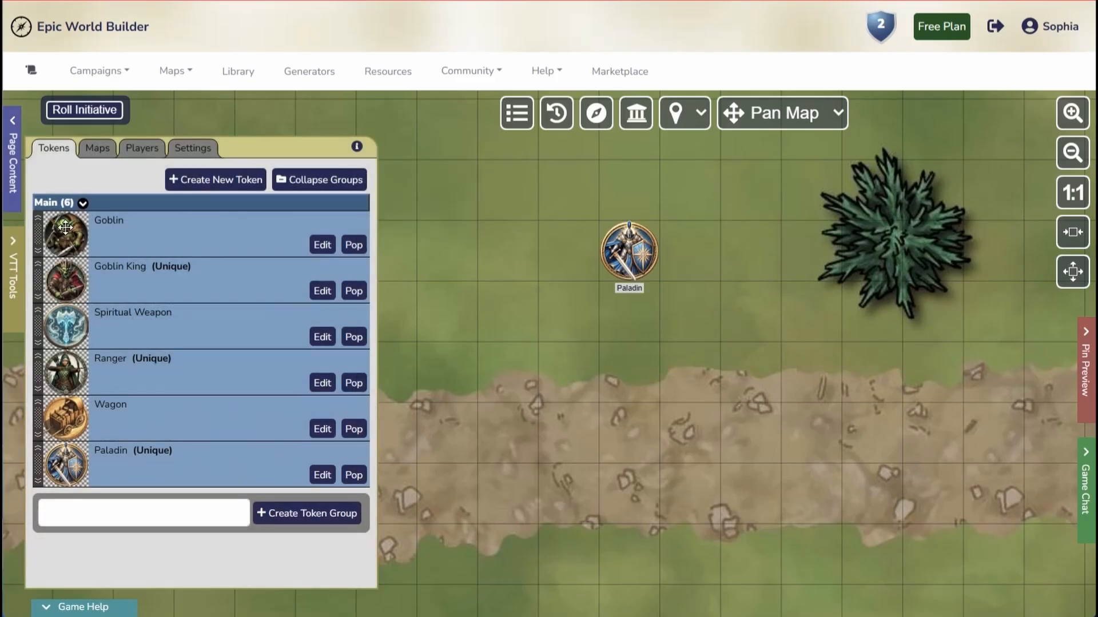
pyautogui.moveTo(65, 227); pyautogui.dragTo(508, 193)
pyautogui.moveTo(51, 228); pyautogui.dragTo(507, 318)
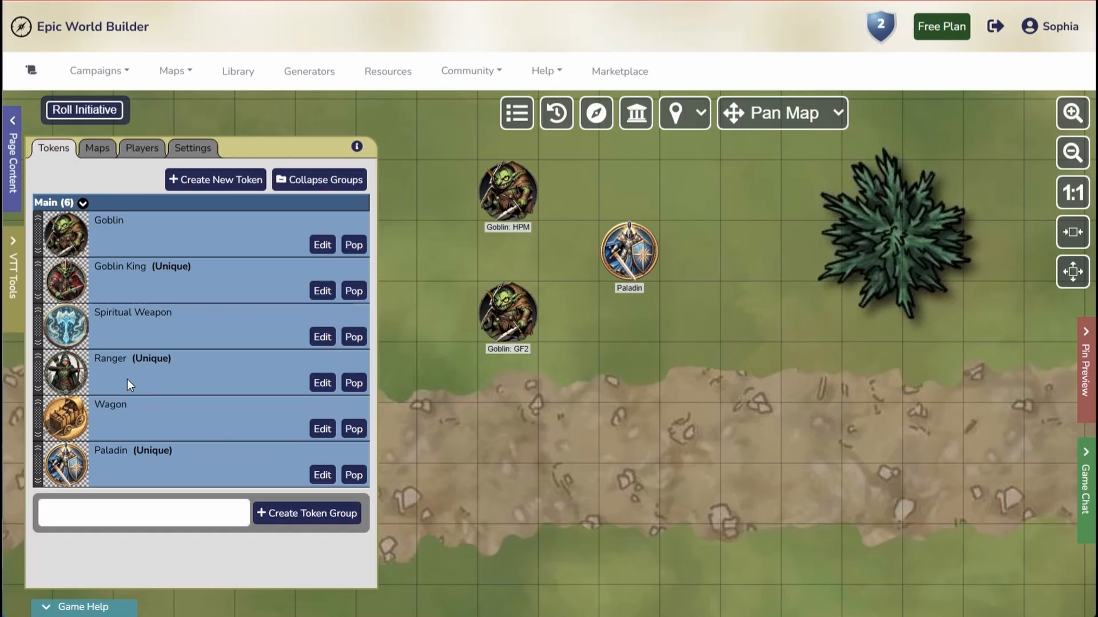
pyautogui.moveTo(73, 240); pyautogui.dragTo(578, 414)
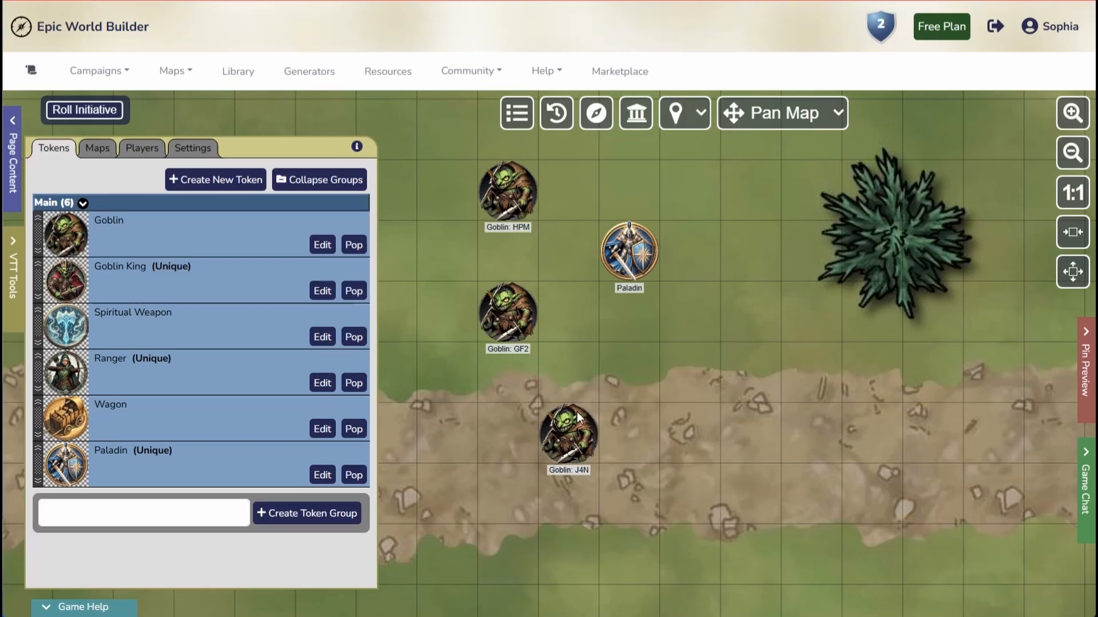
# Step: In the game settings, set the generic token license plate to Nick Name
pyautogui.click(201, 147)
pyautogui.scroll(-2, 254, 352)
pyautogui.scroll(2, 254, 351)
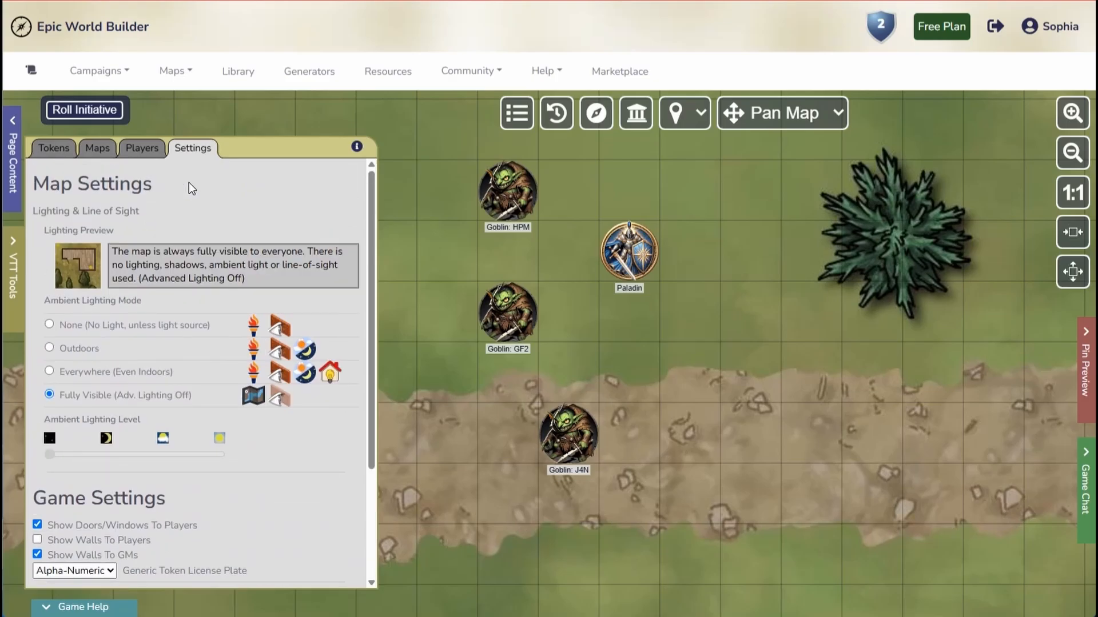
pyautogui.scroll(-3, 202, 365)
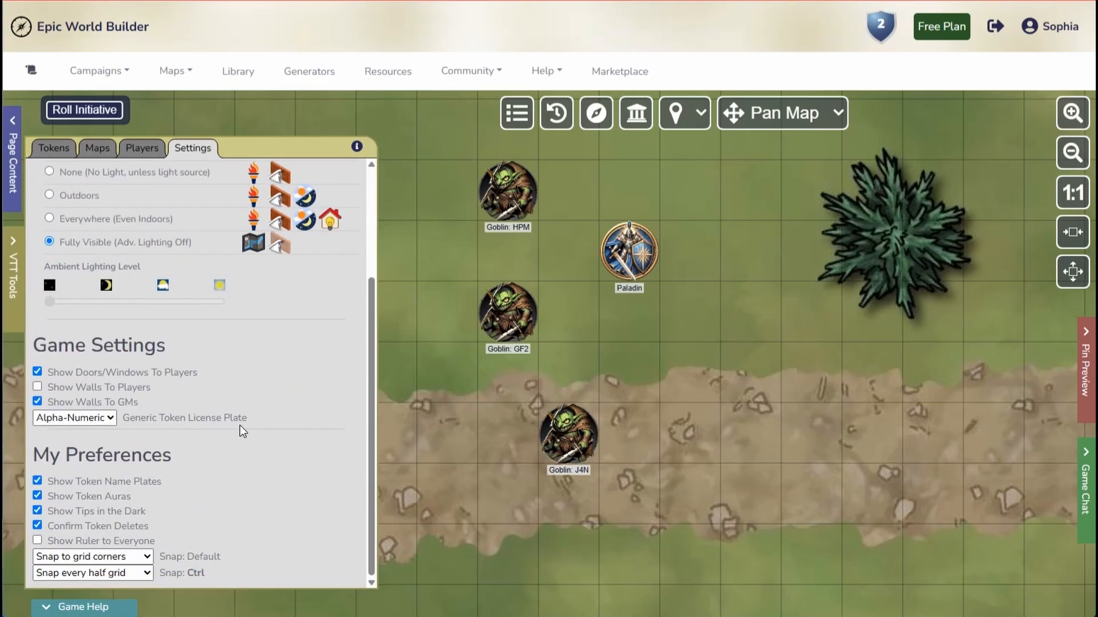
pyautogui.click(109, 418)
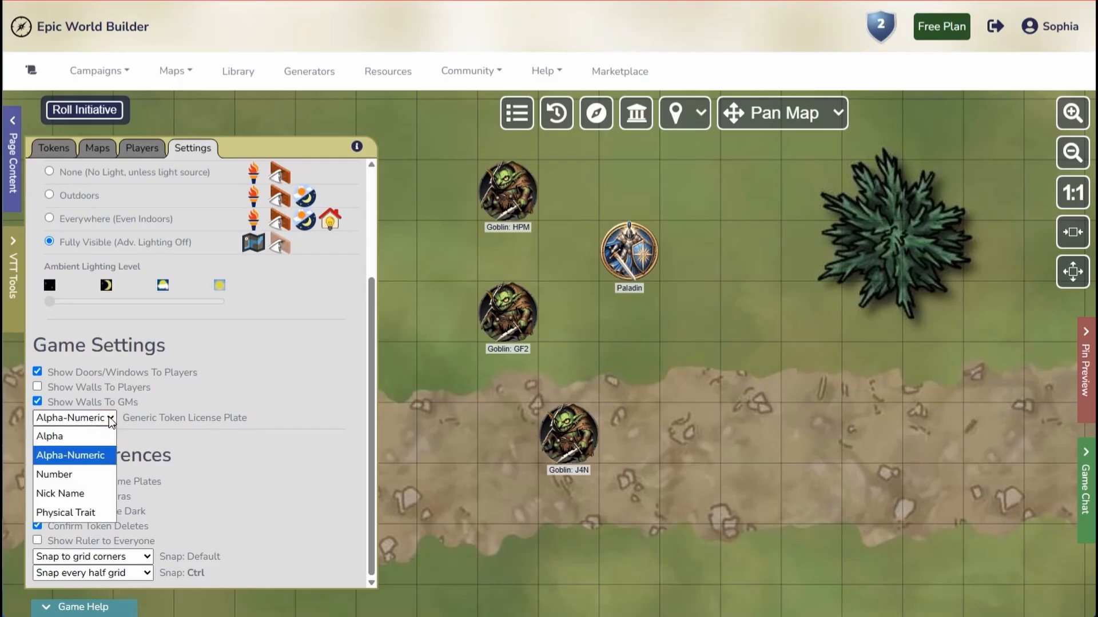
pyautogui.click(80, 494)
pyautogui.click(108, 423)
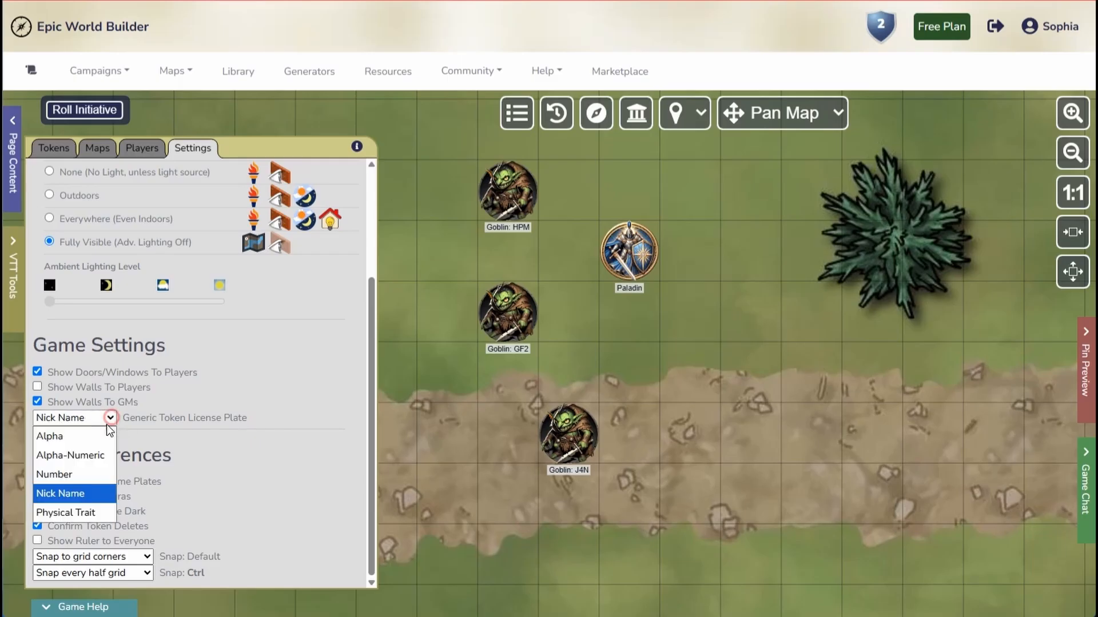
pyautogui.click(83, 495)
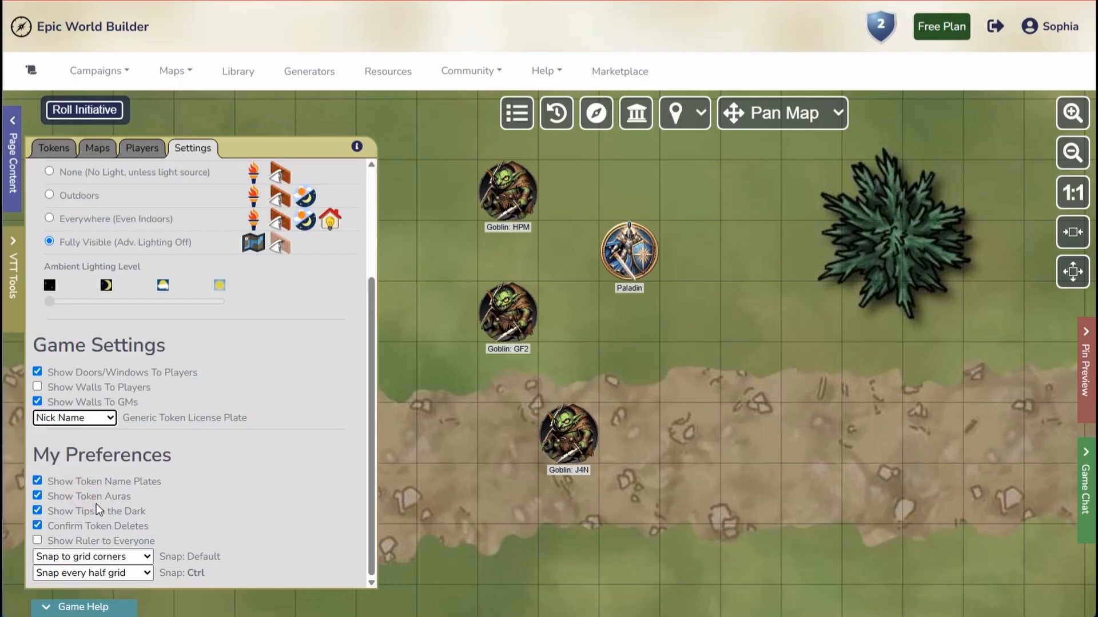
# Step: Delete the three Goblin tokens from the map one by one, confirming each deletion
pyautogui.click(433, 324)
pyautogui.click(501, 205)
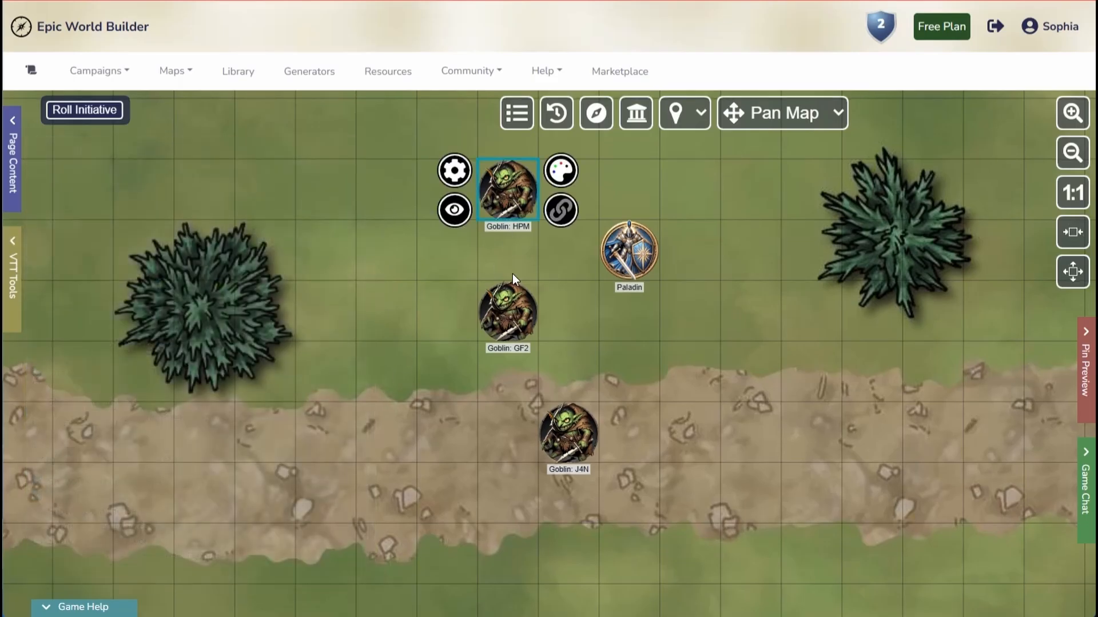
pyautogui.press('Delete')
pyautogui.click(947, 172)
pyautogui.click(507, 311)
pyautogui.press('Delete')
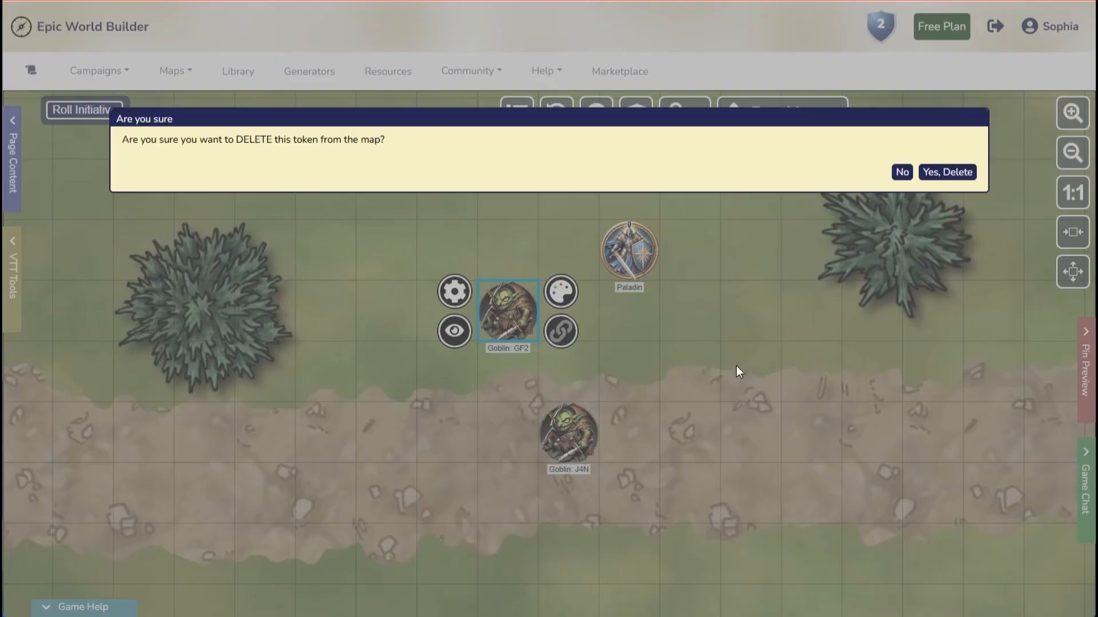
pyautogui.click(947, 172)
pyautogui.click(589, 409)
pyautogui.press('Delete')
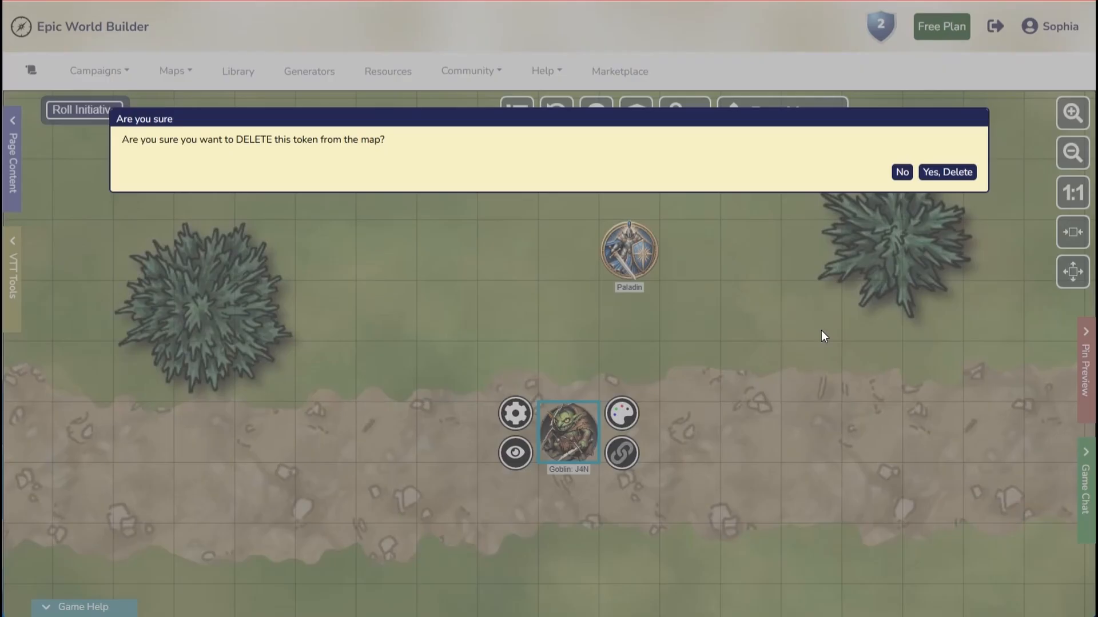
pyautogui.click(947, 172)
# Step: Place three Goblin tokens in a column west of the Paladin, two on the grass and one on the road
pyautogui.click(17, 289)
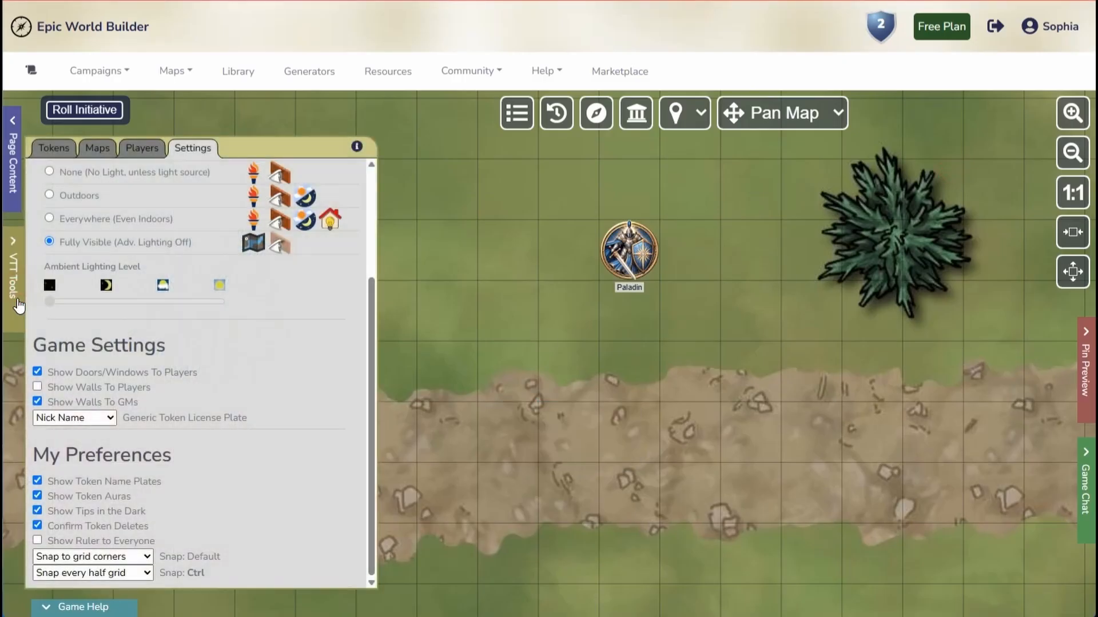
pyautogui.click(57, 149)
pyautogui.moveTo(65, 228); pyautogui.dragTo(507, 189)
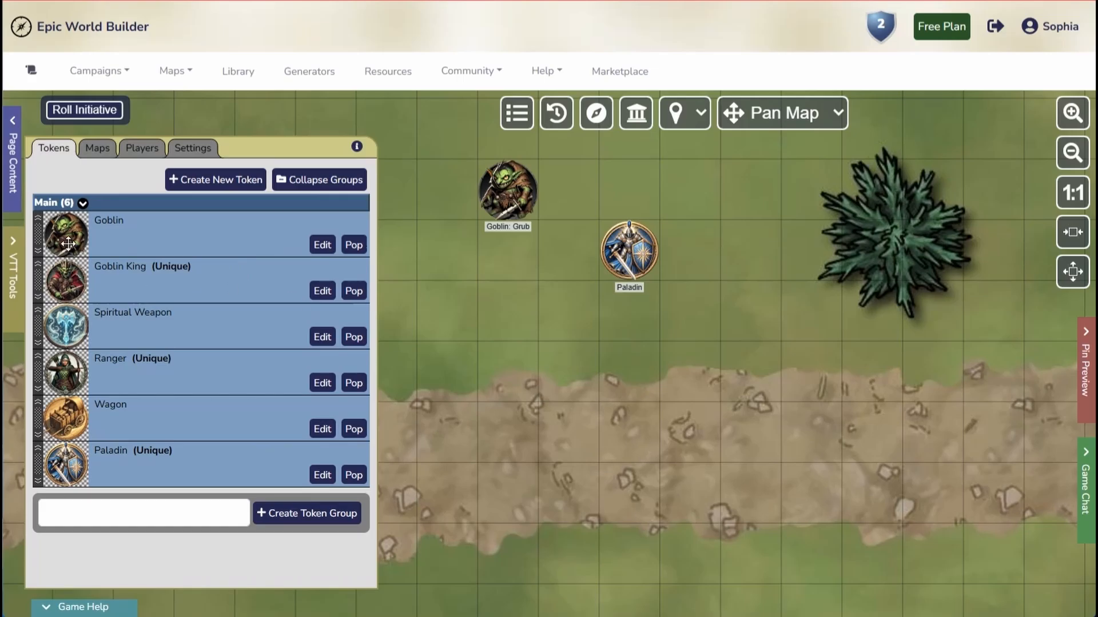
pyautogui.moveTo(68, 244); pyautogui.dragTo(496, 296)
pyautogui.moveTo(76, 238); pyautogui.dragTo(516, 429)
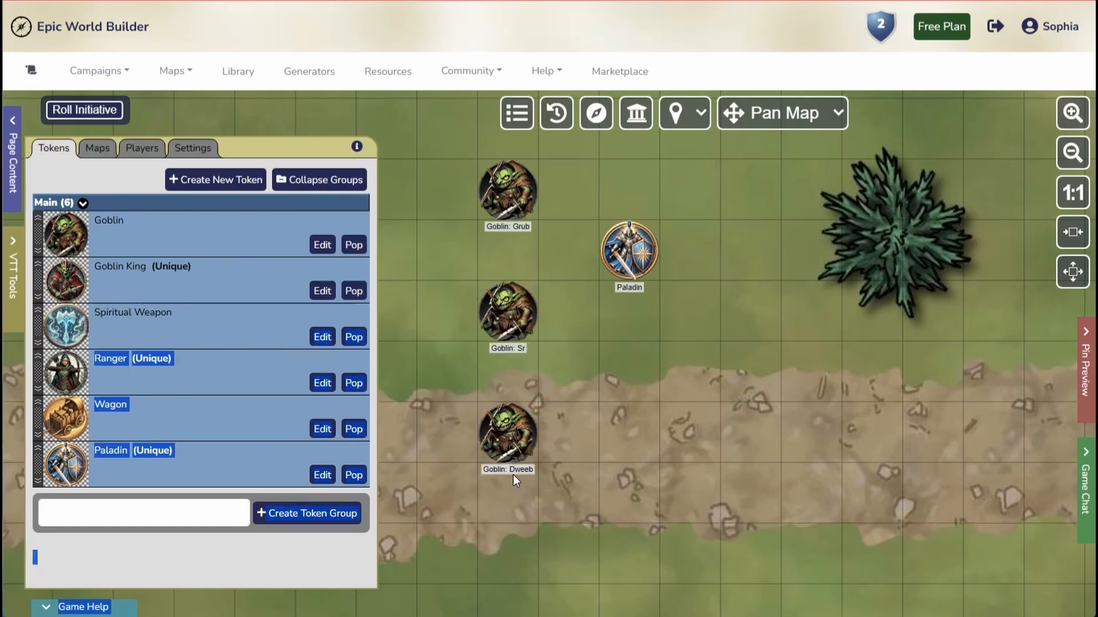
pyautogui.click(556, 371)
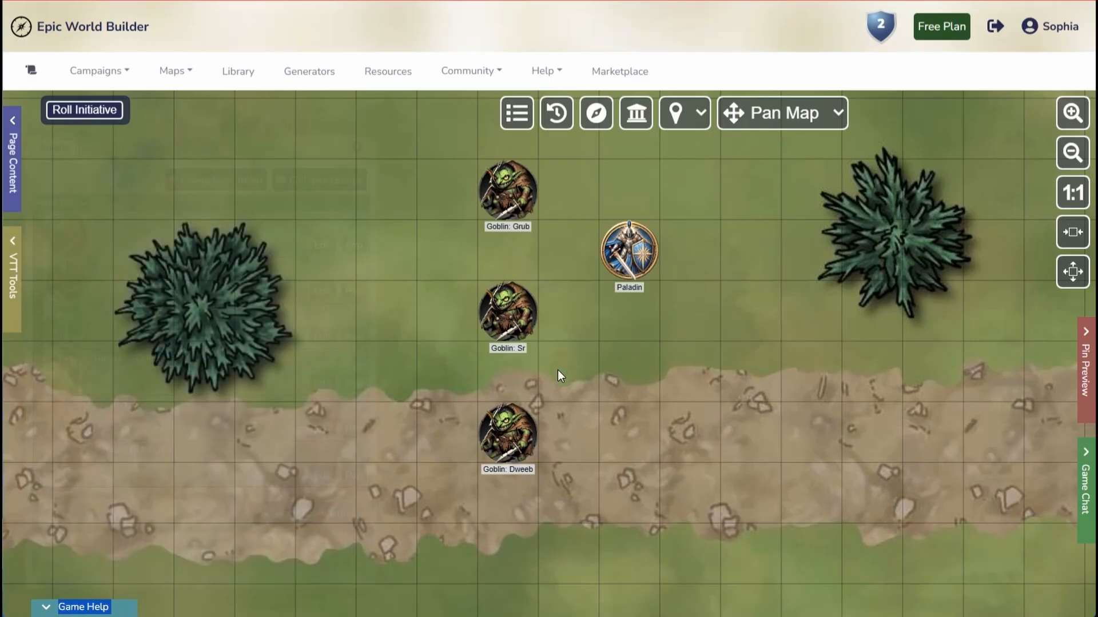
# Step: Change the nickname of the northernmost Goblin on the map to BGE and save the token
pyautogui.doubleClick(509, 224)
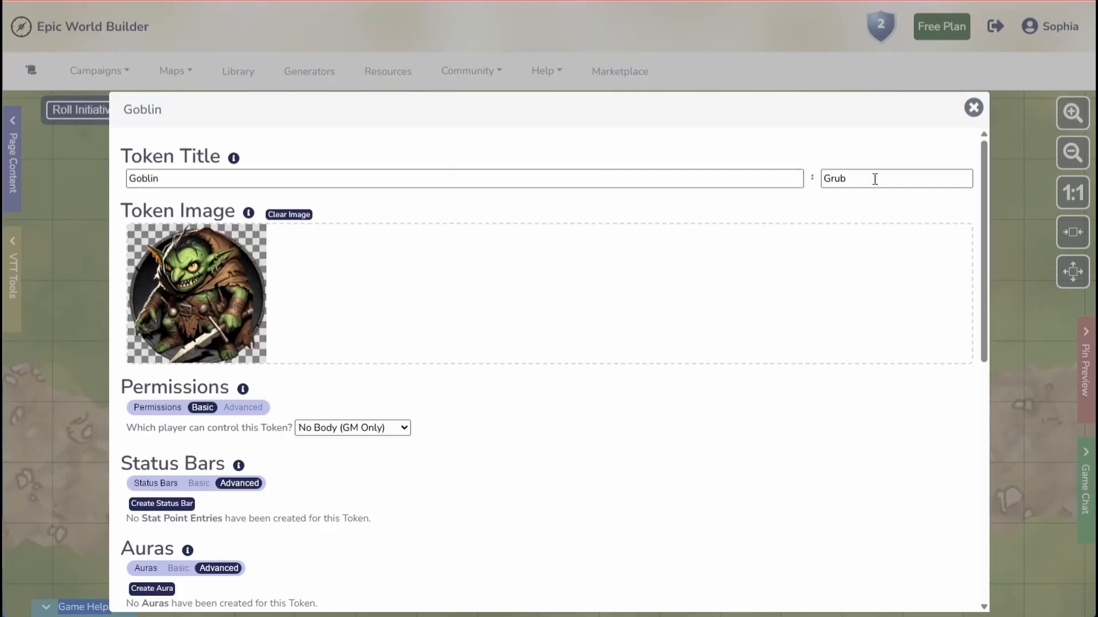
pyautogui.moveTo(874, 179); pyautogui.dragTo(750, 193)
pyautogui.write('BGE')
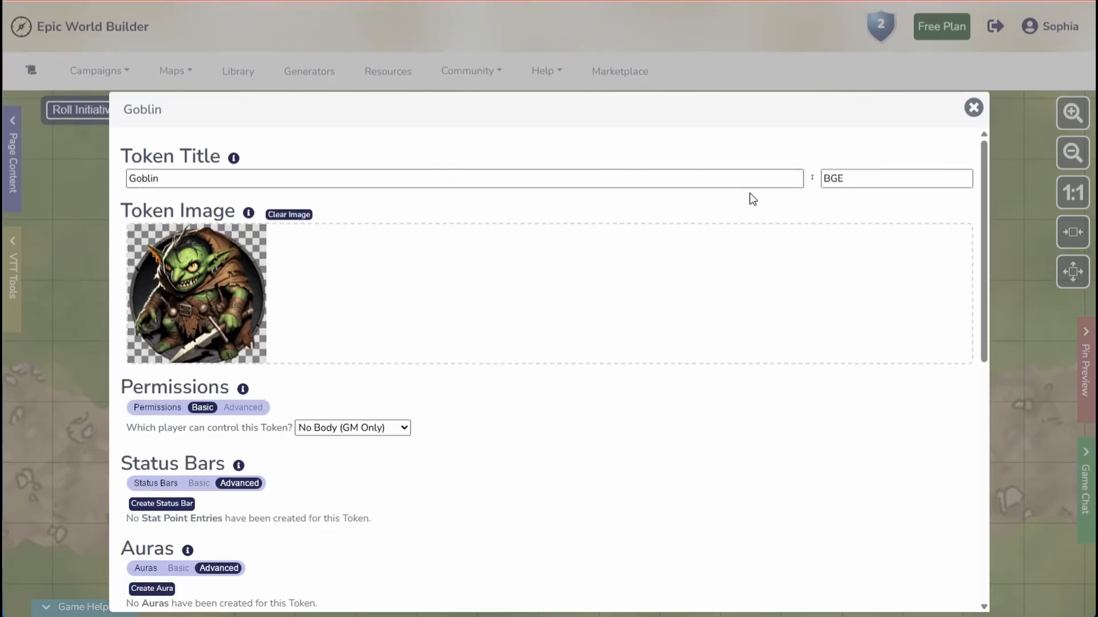
pyautogui.scroll(-10, 894, 477)
pyautogui.click(857, 592)
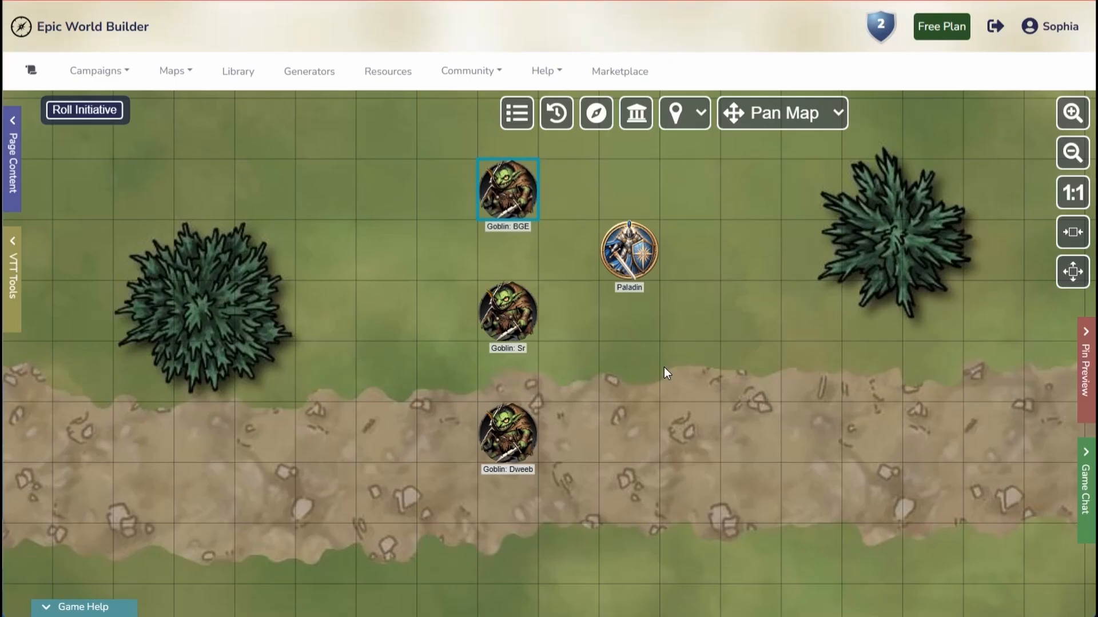
# Step: Review the available settings of the Goblin: BGE token on the map, from its title to its linked page
pyautogui.click(12, 283)
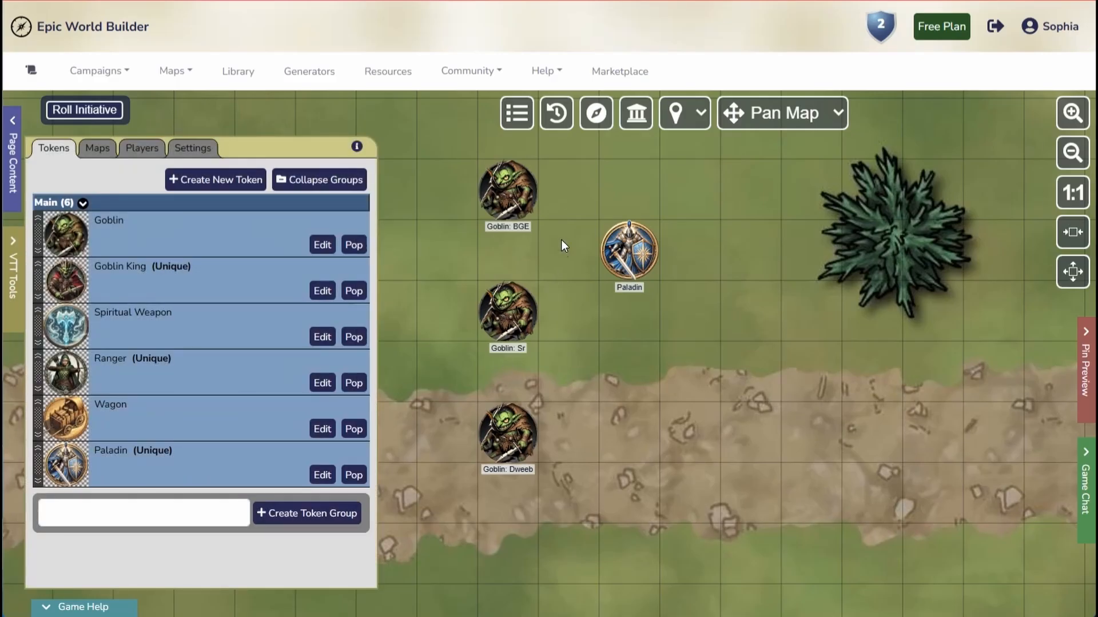
pyautogui.click(488, 175)
pyautogui.click(456, 167)
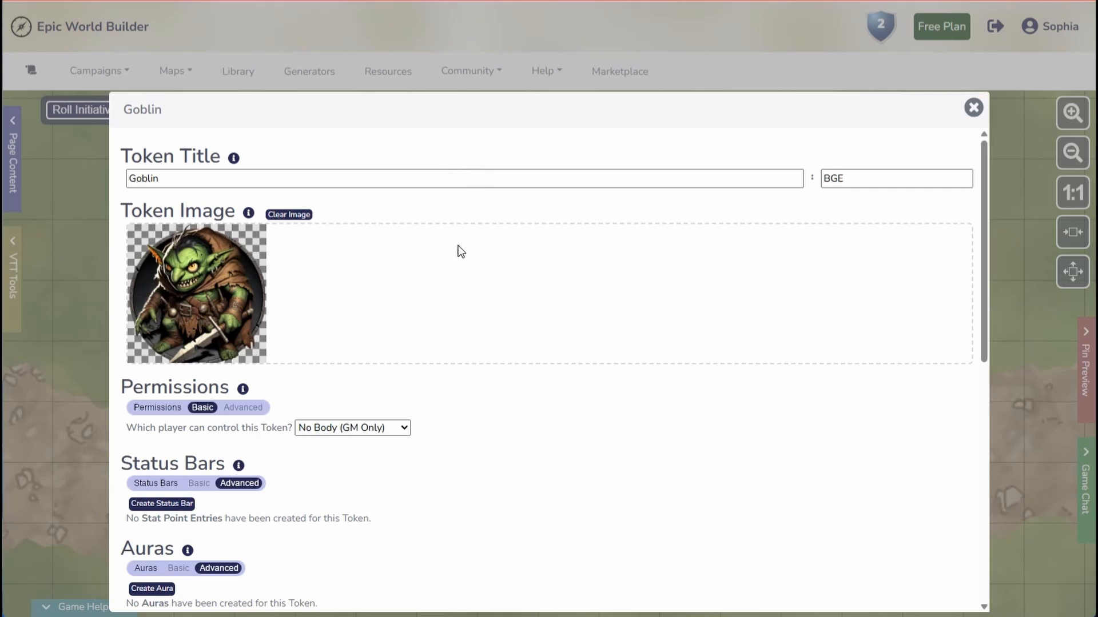
pyautogui.scroll(-10, 418, 328)
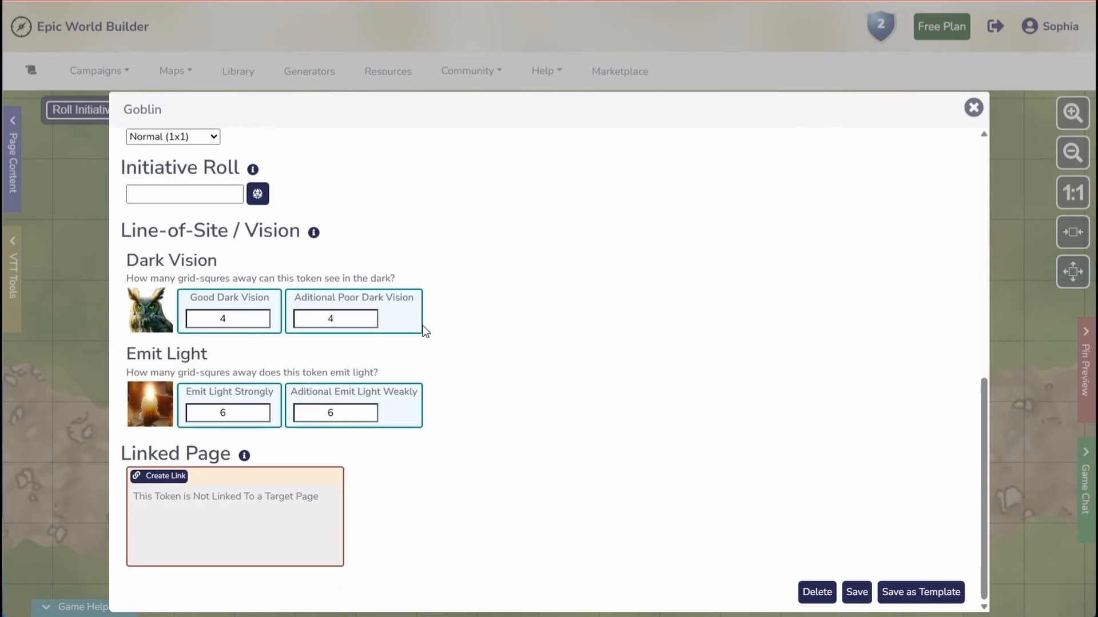
pyautogui.scroll(10, 680, 432)
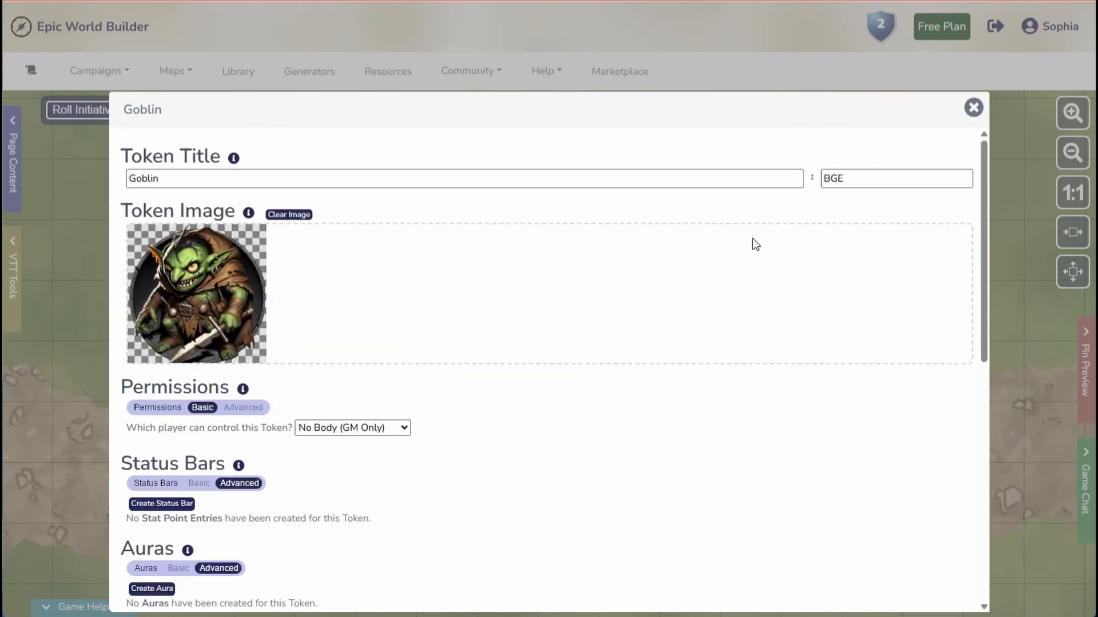
pyautogui.scroll(-10, 832, 449)
pyautogui.click(853, 588)
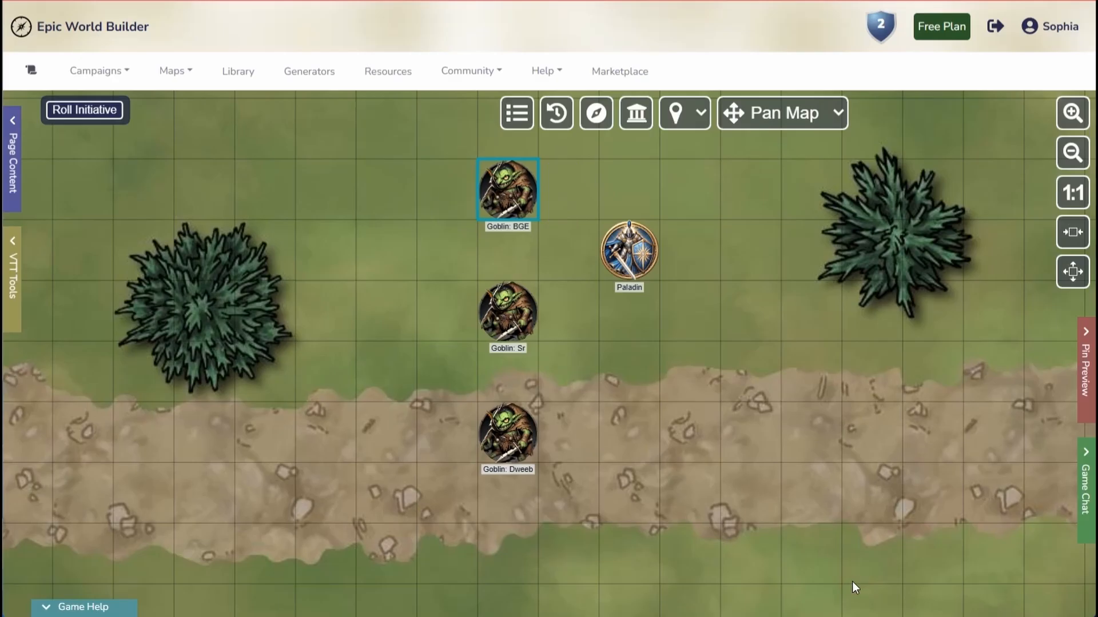
# Step: View the Goblin template's settings in the token list and close them without changes
pyautogui.click(14, 275)
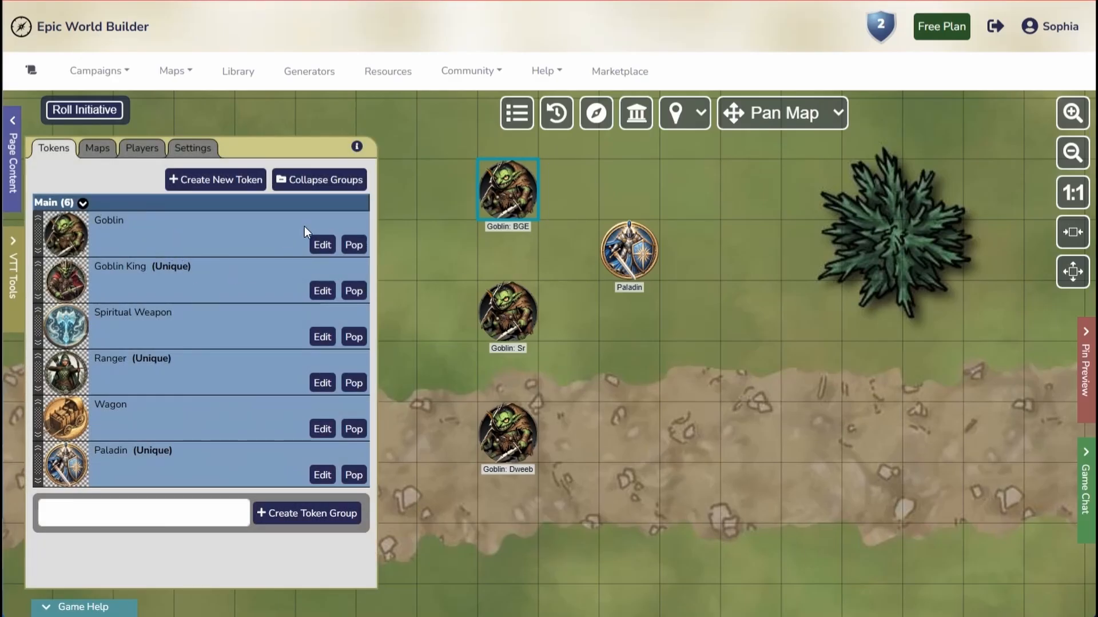
pyautogui.click(324, 243)
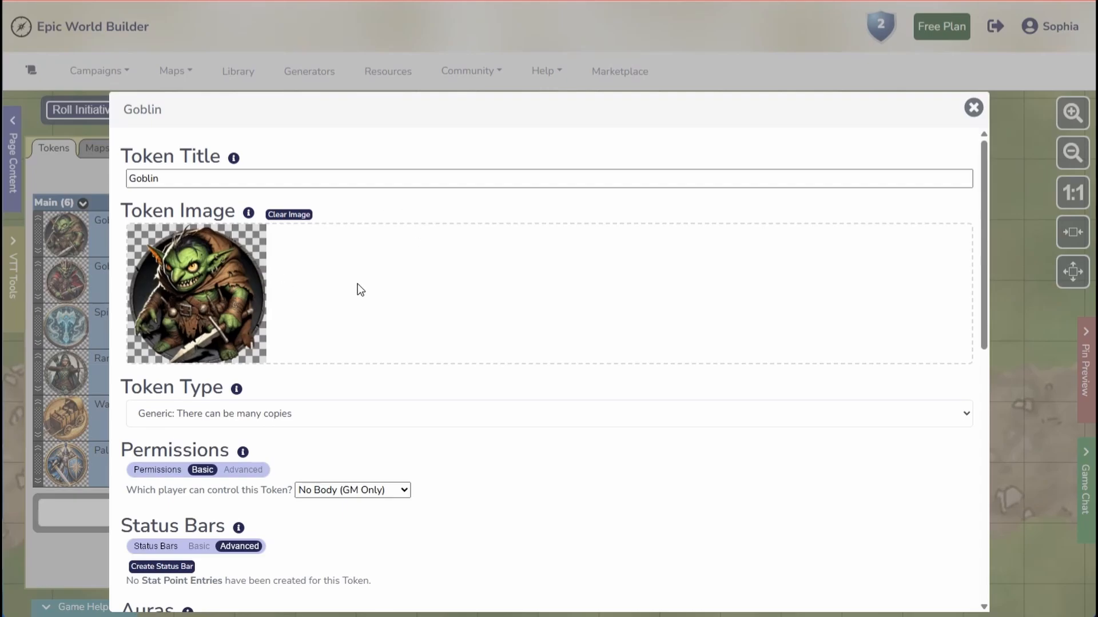
pyautogui.click(973, 107)
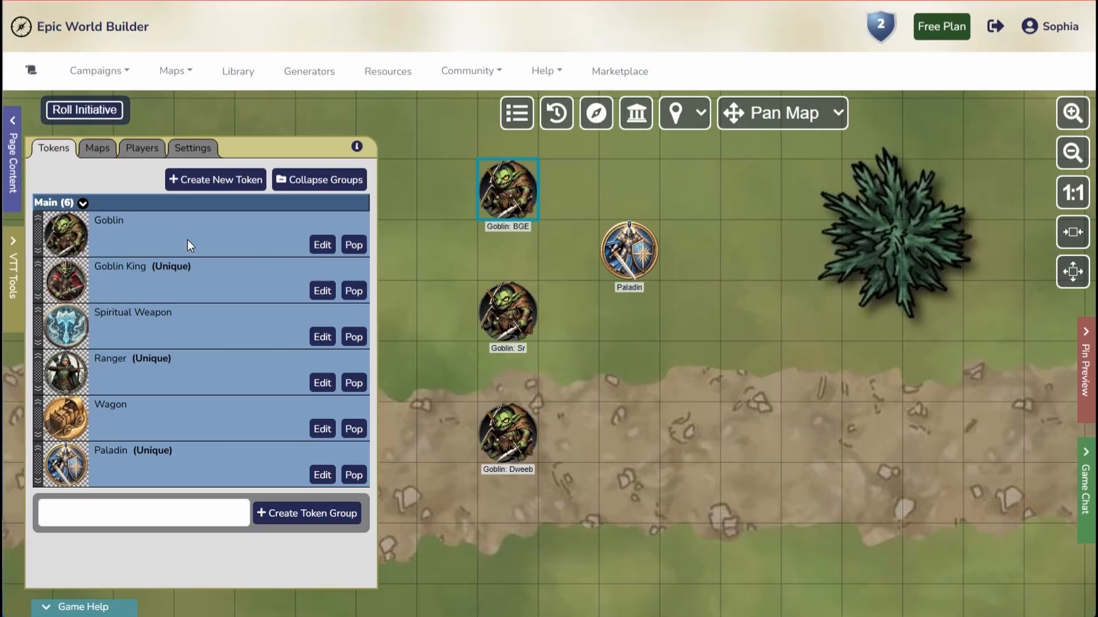
# Step: Delete the two Goblin tokens standing on the grass and confirm each deletion
pyautogui.click(509, 189)
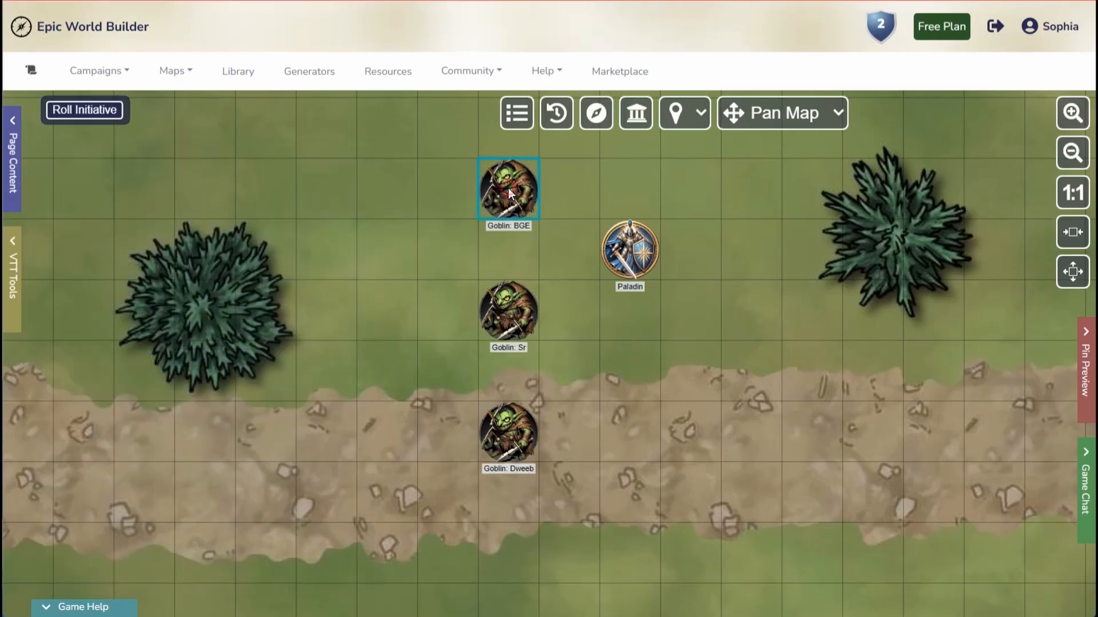
pyautogui.press('Delete')
pyautogui.click(946, 172)
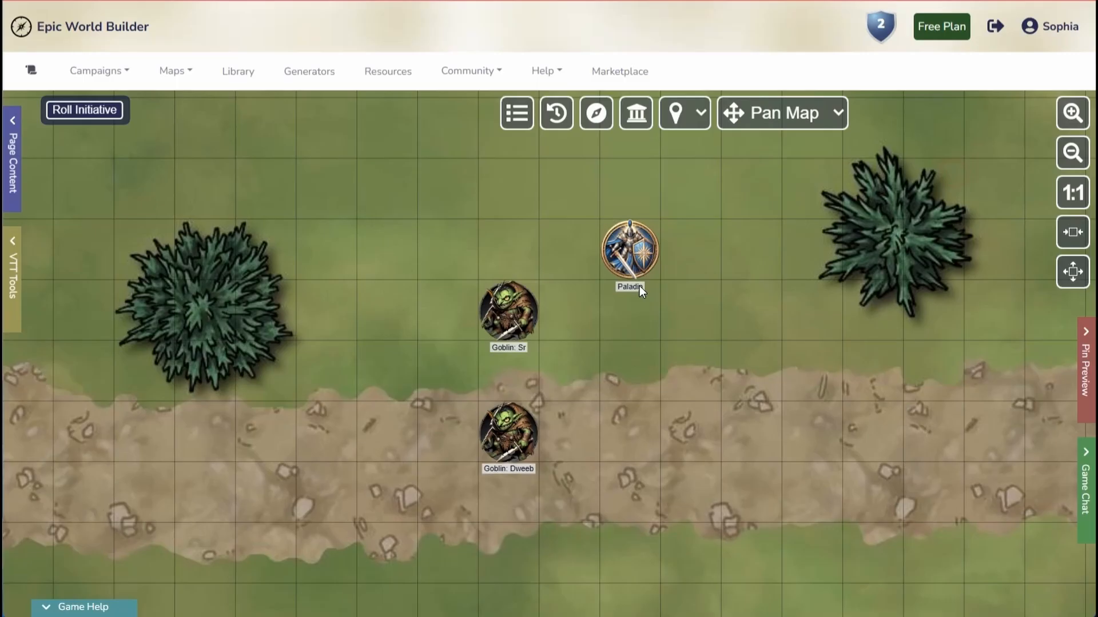
pyautogui.click(504, 315)
pyautogui.press('Delete')
pyautogui.click(938, 174)
# Step: Delete the remaining Goblin on the road through its token settings and confirm the deletion
pyautogui.click(514, 430)
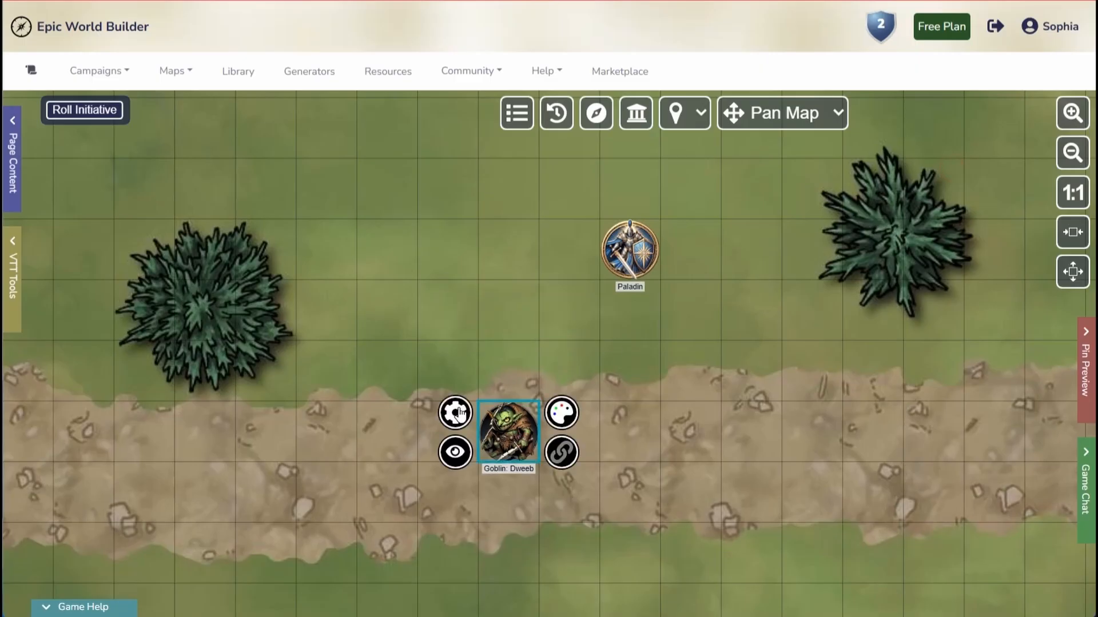
pyautogui.click(455, 409)
pyautogui.scroll(-10, 819, 267)
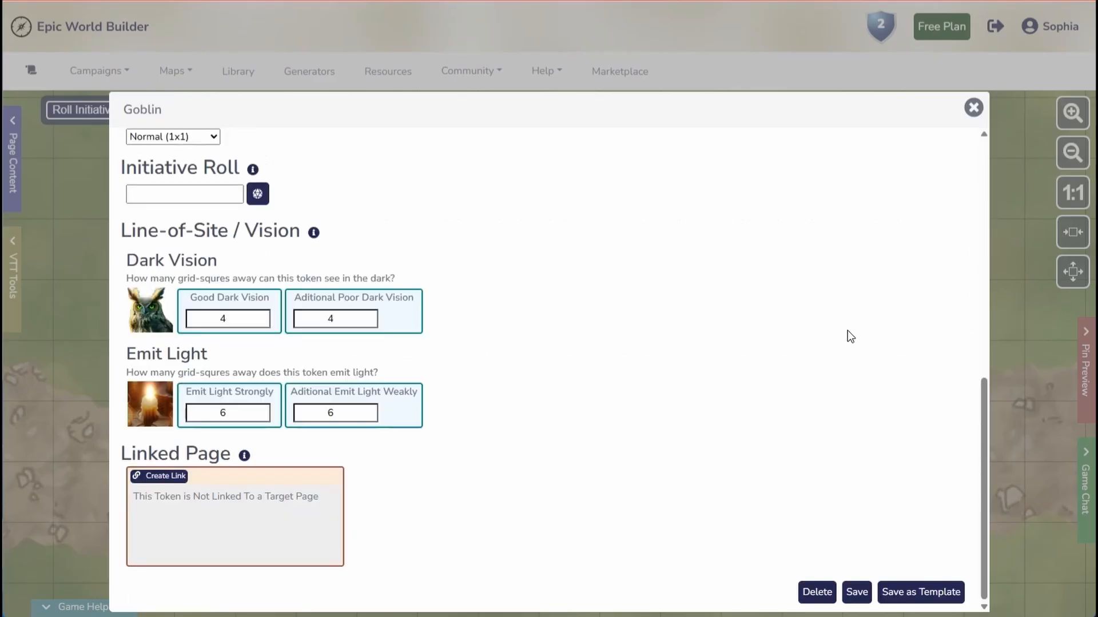
pyautogui.click(817, 592)
pyautogui.click(938, 174)
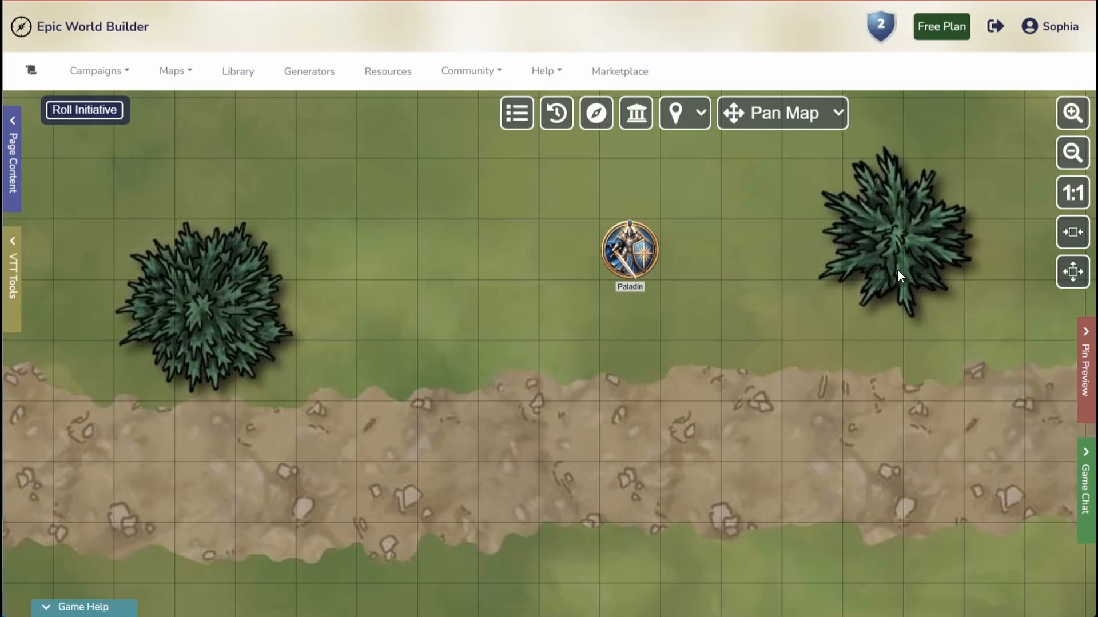
# Step: Open the Goblin template for editing and examine its title field and token type options
pyautogui.click(13, 274)
pyautogui.click(322, 246)
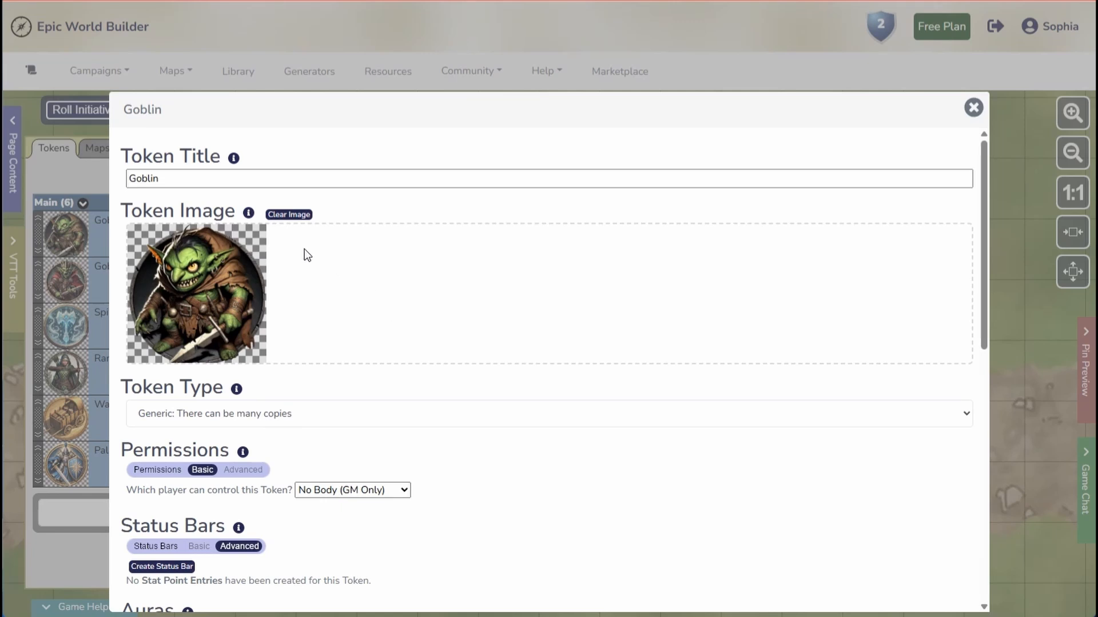
pyautogui.doubleClick(149, 177)
pyautogui.click(355, 200)
pyautogui.click(231, 179)
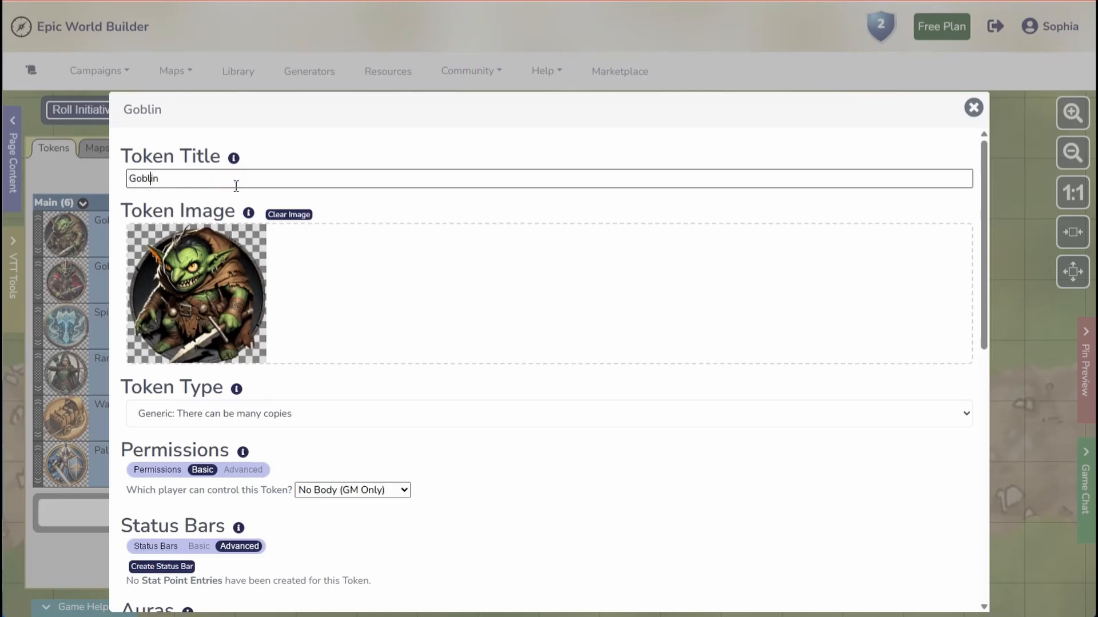
pyautogui.press('Delete')
pyautogui.write('e')
pyautogui.scroll(-5, 334, 400)
pyautogui.scroll(1, 355, 314)
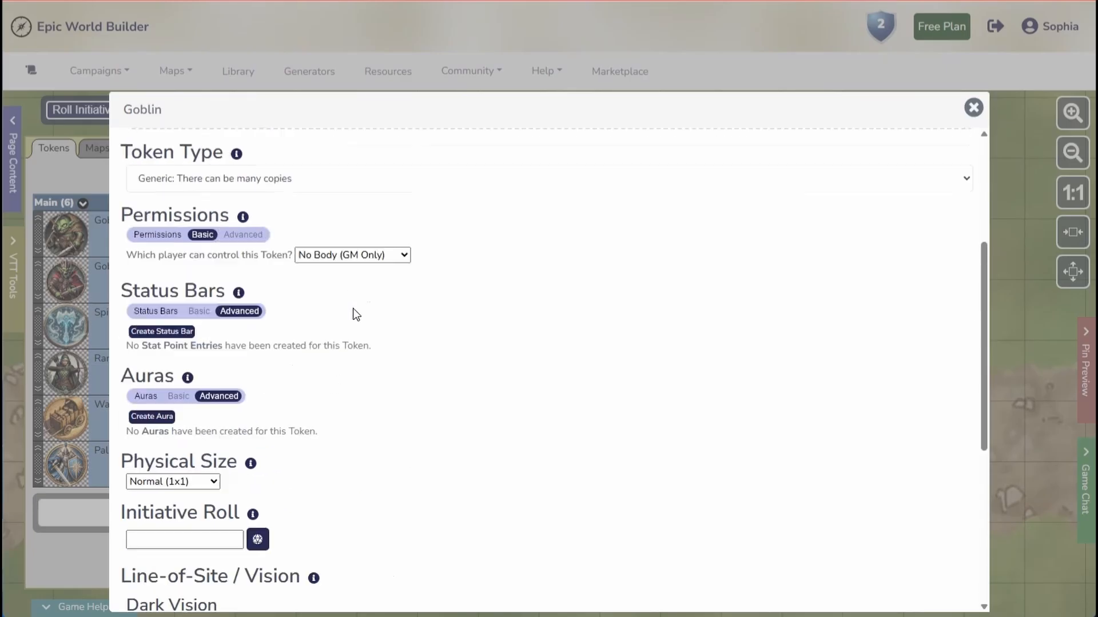
pyautogui.click(242, 197)
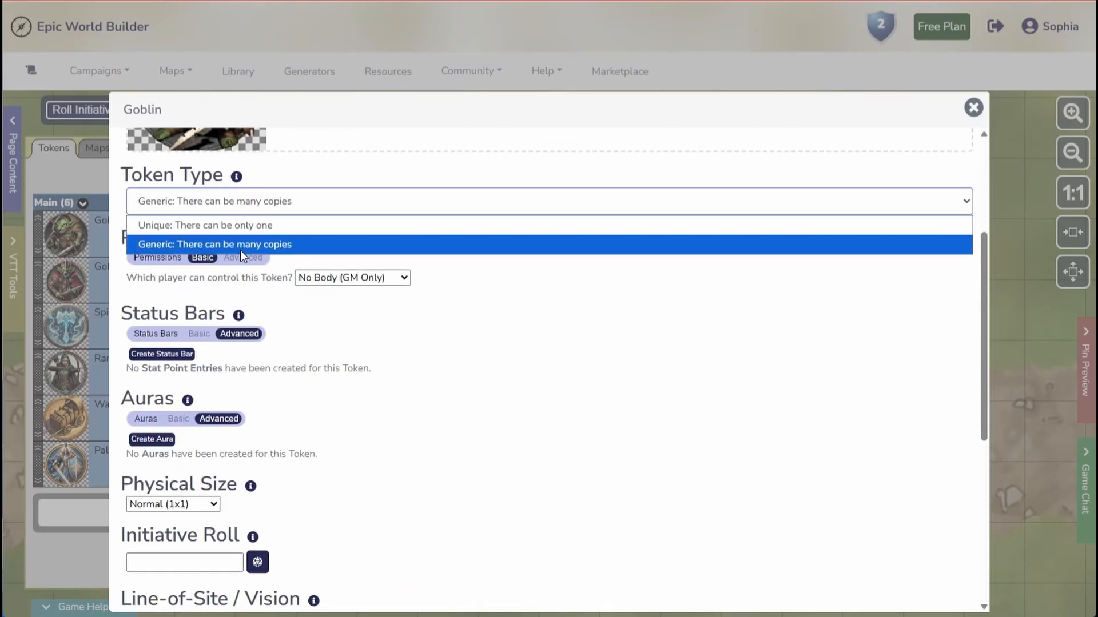
pyautogui.click(457, 345)
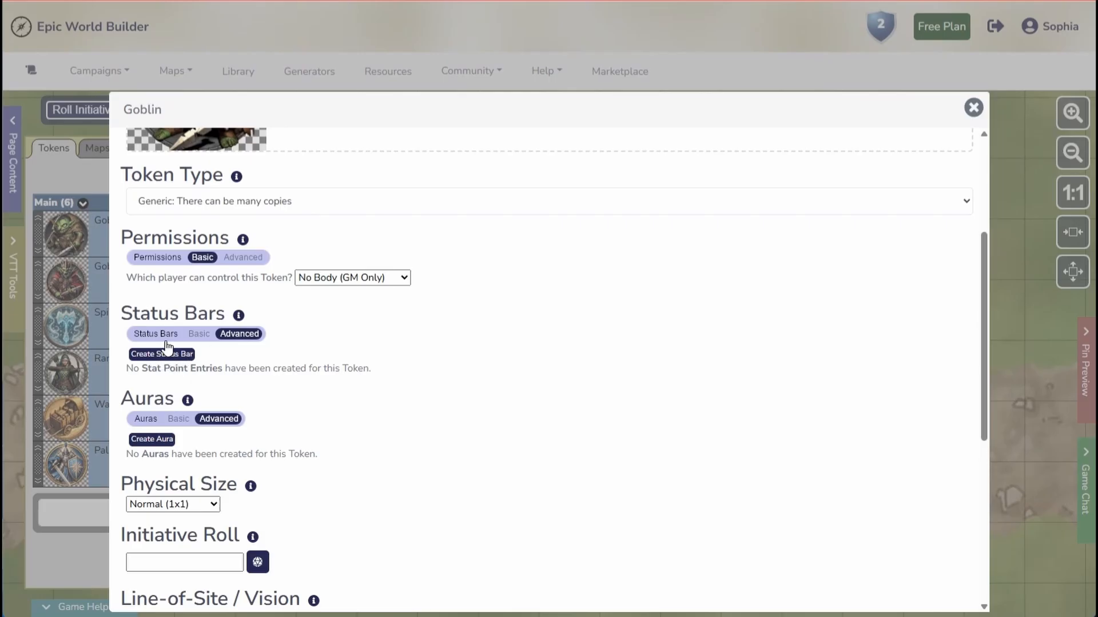
# Step: Add a status bar to the Goblin template and save it
pyautogui.click(184, 355)
pyautogui.scroll(-6, 818, 506)
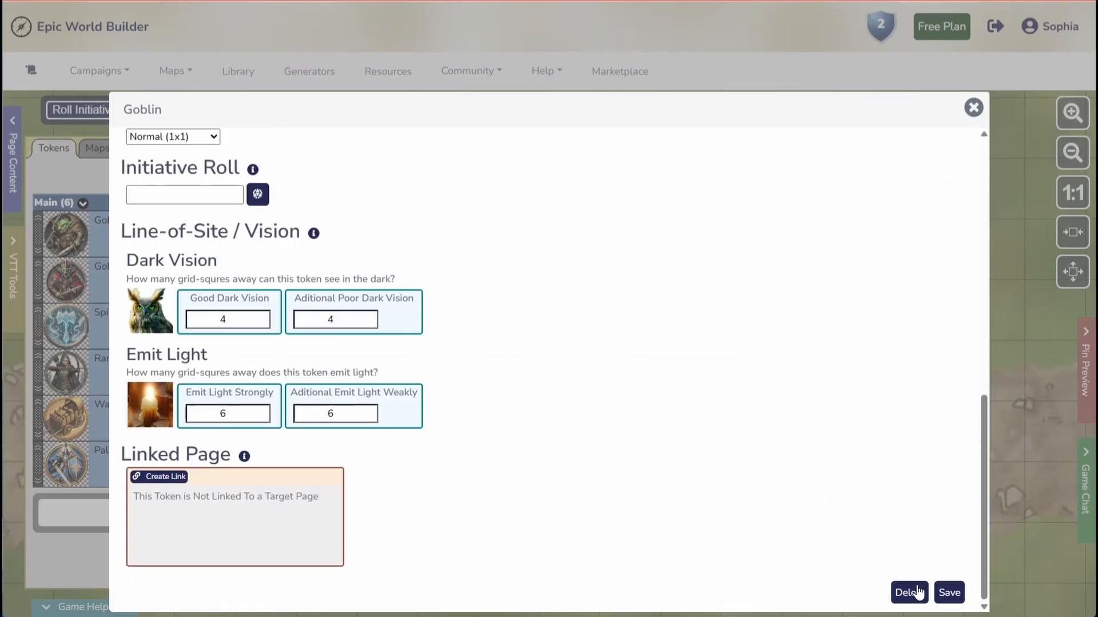
pyautogui.click(949, 590)
# Step: Place a Goblin token on the grass southwest of the Paladin to check its status bar and delete it again
pyautogui.moveTo(65, 234); pyautogui.dragTo(423, 289)
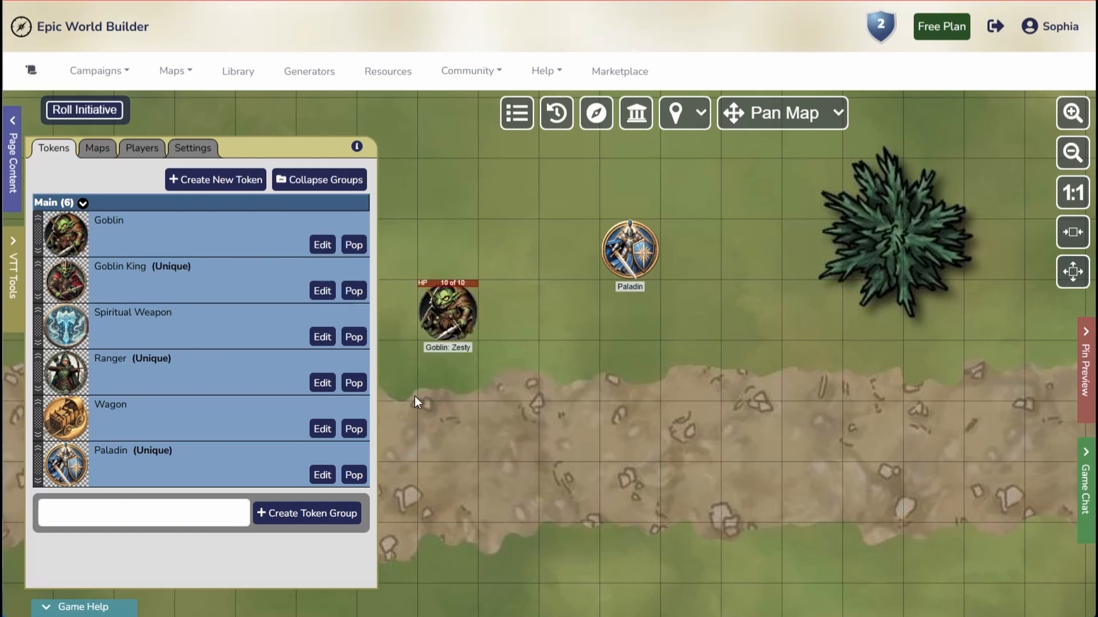
pyautogui.click(453, 322)
pyautogui.press('Delete')
pyautogui.click(946, 172)
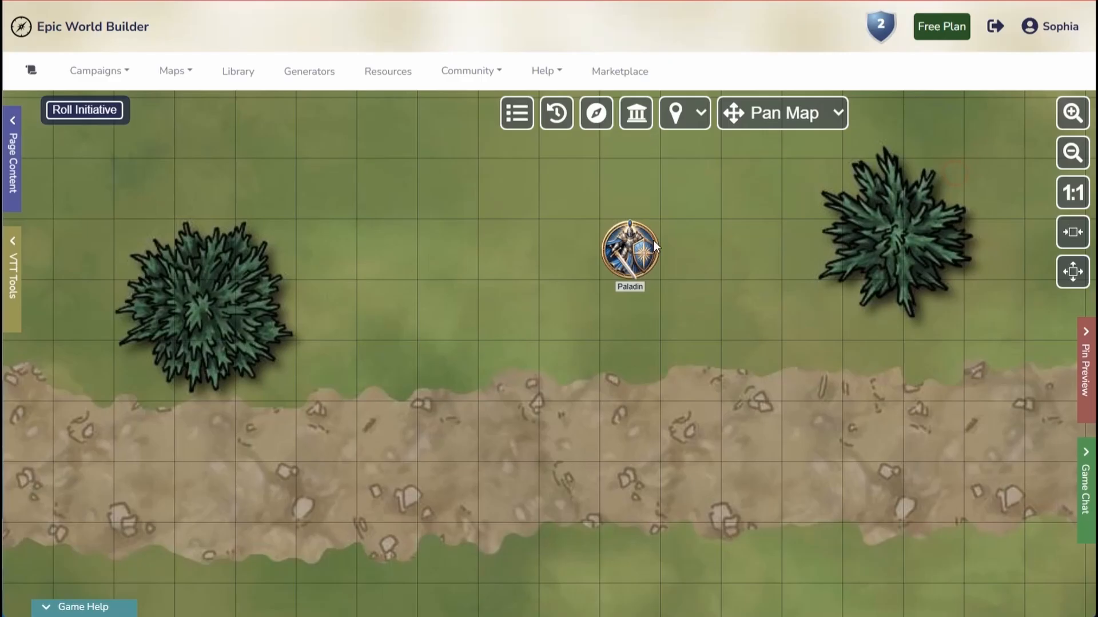
# Step: Reopen the Goblin template, try the basic status bar view, and add three more status bars shown in the advanced view
pyautogui.click(7, 274)
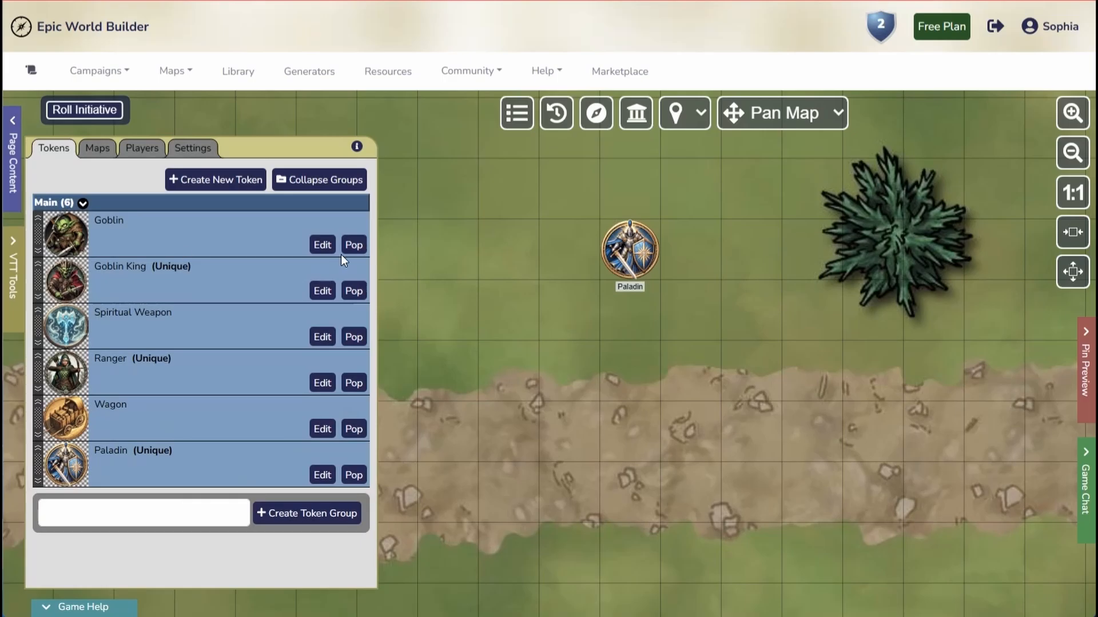
pyautogui.scroll(-6, 408, 522)
pyautogui.scroll(2, 195, 244)
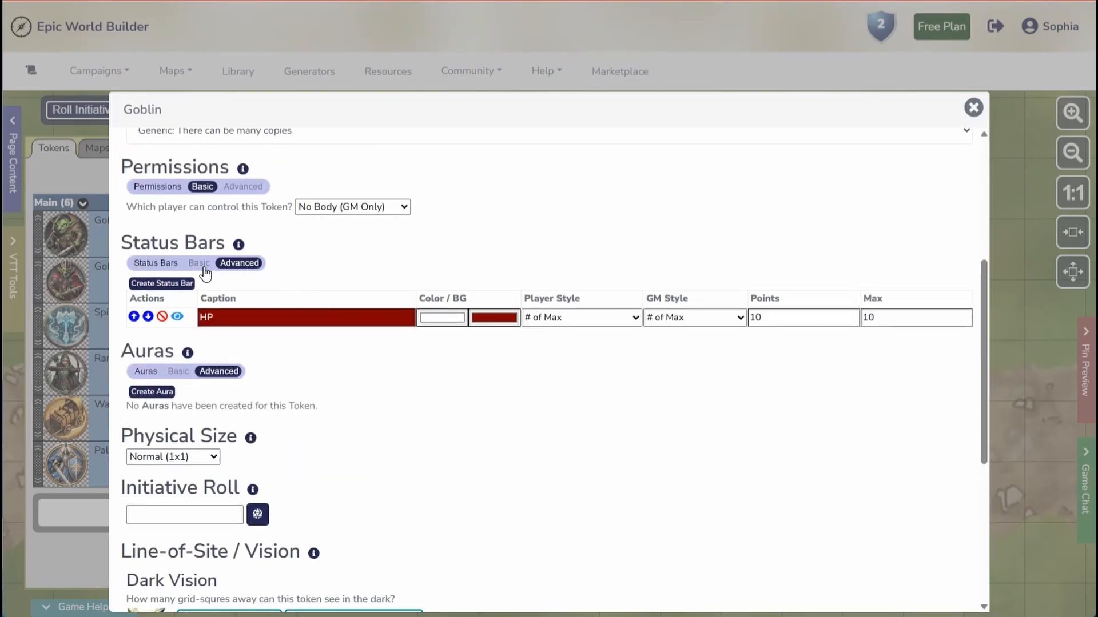
pyautogui.click(215, 268)
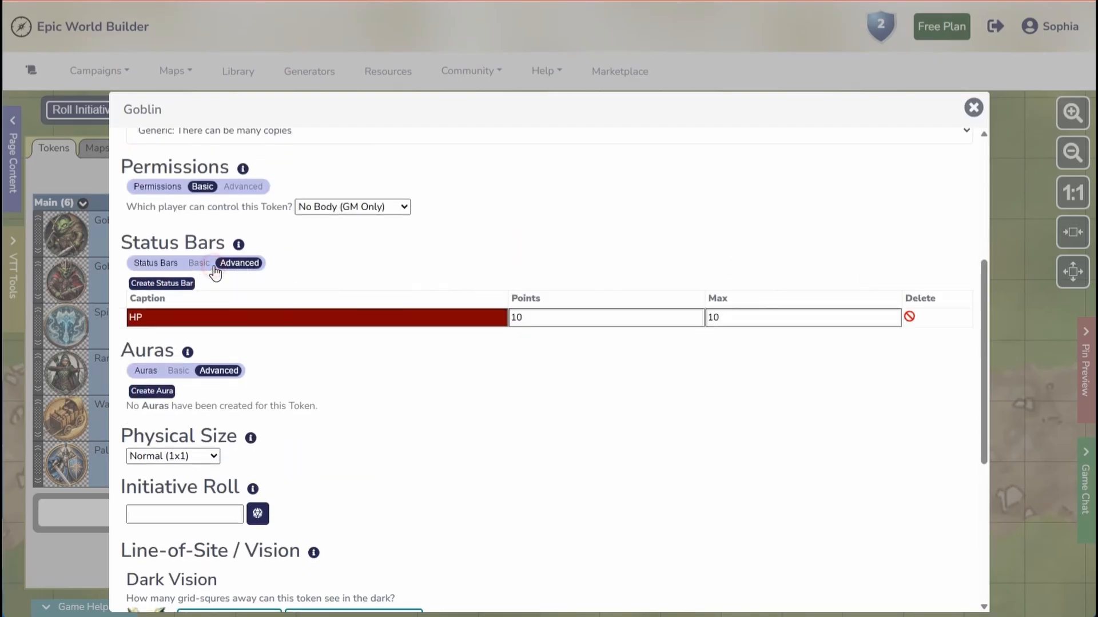
pyautogui.click(179, 284)
# Step: Delete the blank and Con status bars from the Goblin template, confirming each deletion
pyautogui.click(163, 356)
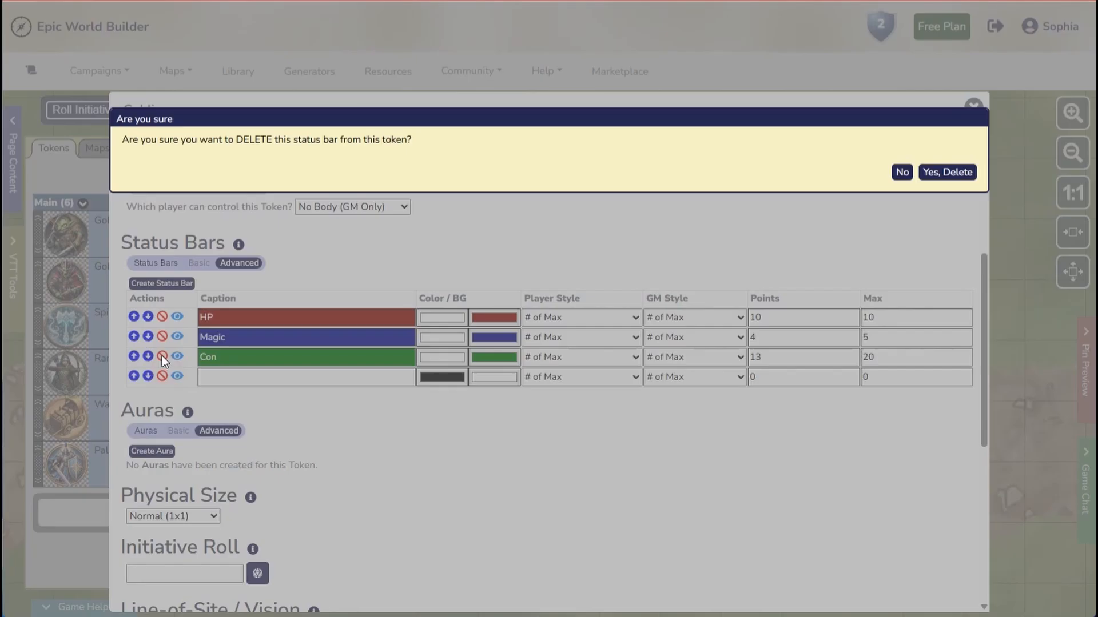
pyautogui.click(956, 172)
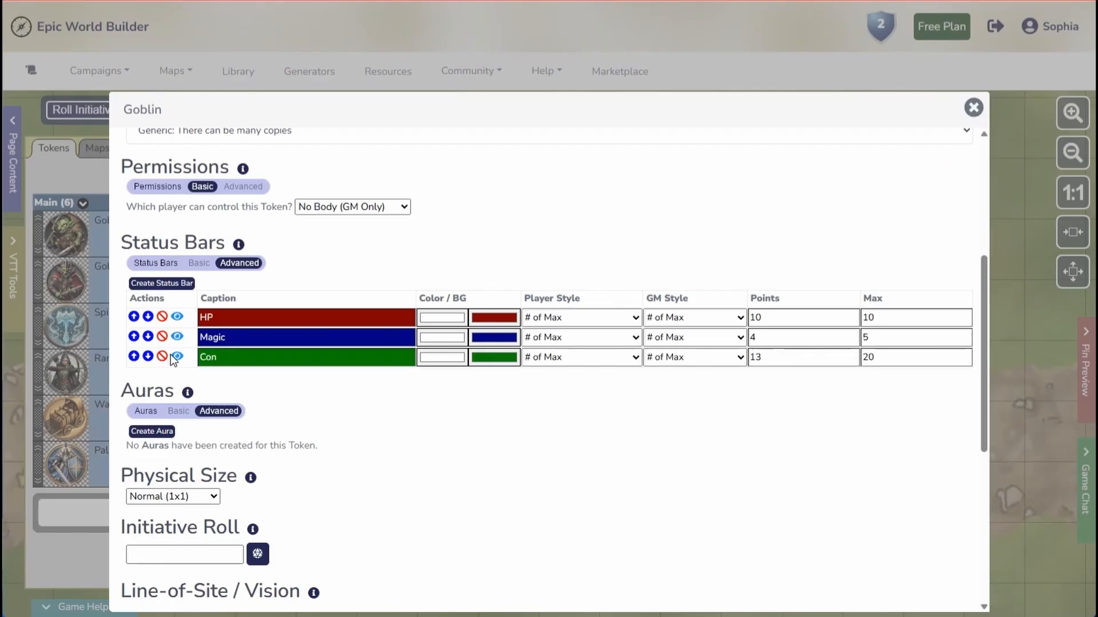
pyautogui.click(162, 356)
pyautogui.click(965, 174)
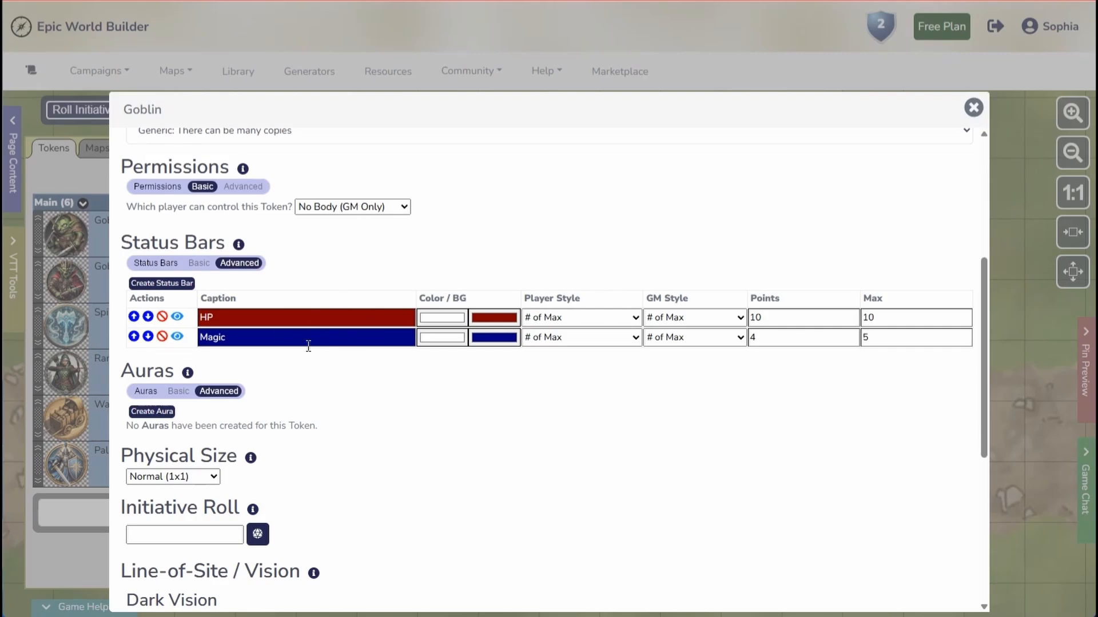
# Step: Examine the HP status bar's background and text colour pickers, and toggle its player visibility off and back on
pyautogui.click(889, 315)
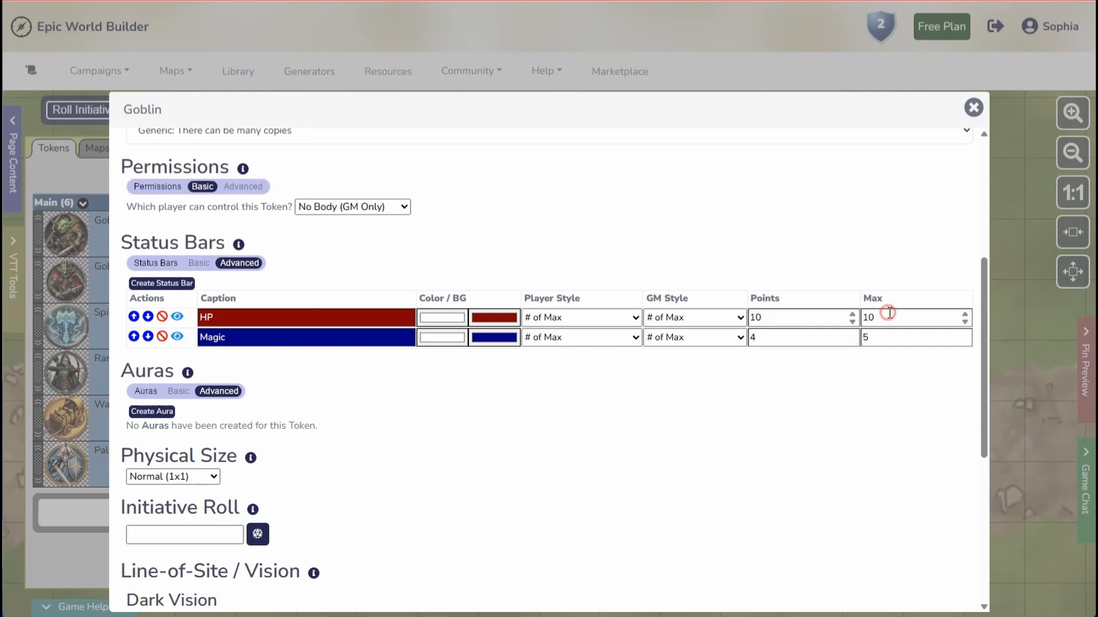
pyautogui.click(205, 270)
pyautogui.click(206, 271)
pyautogui.click(229, 318)
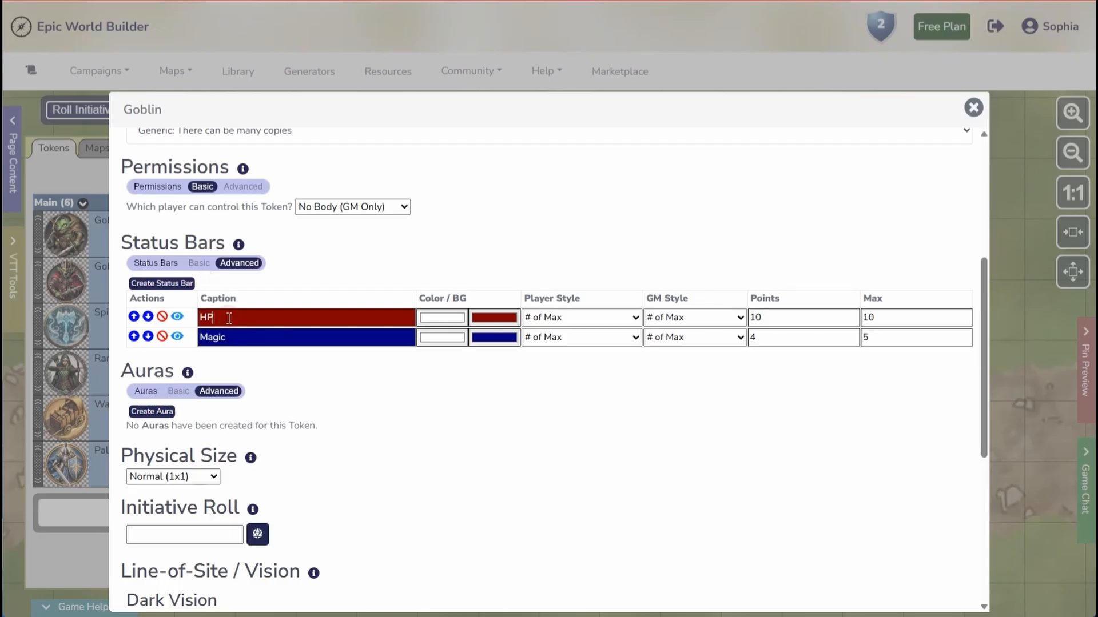
pyautogui.click(484, 319)
pyautogui.click(360, 316)
pyautogui.click(515, 318)
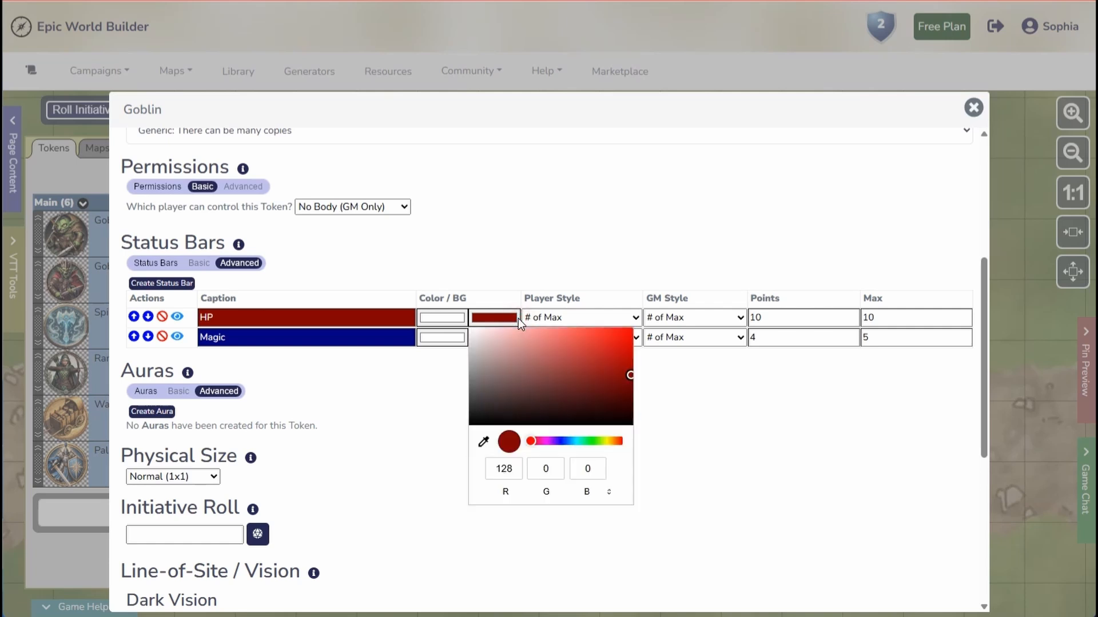
pyautogui.click(447, 319)
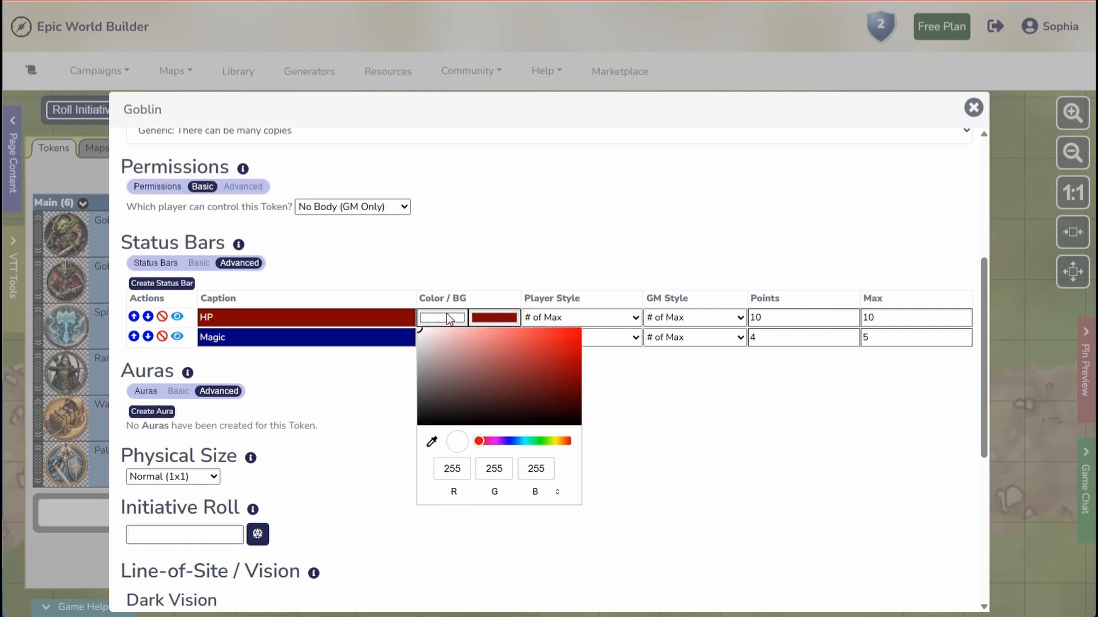
pyautogui.click(557, 441)
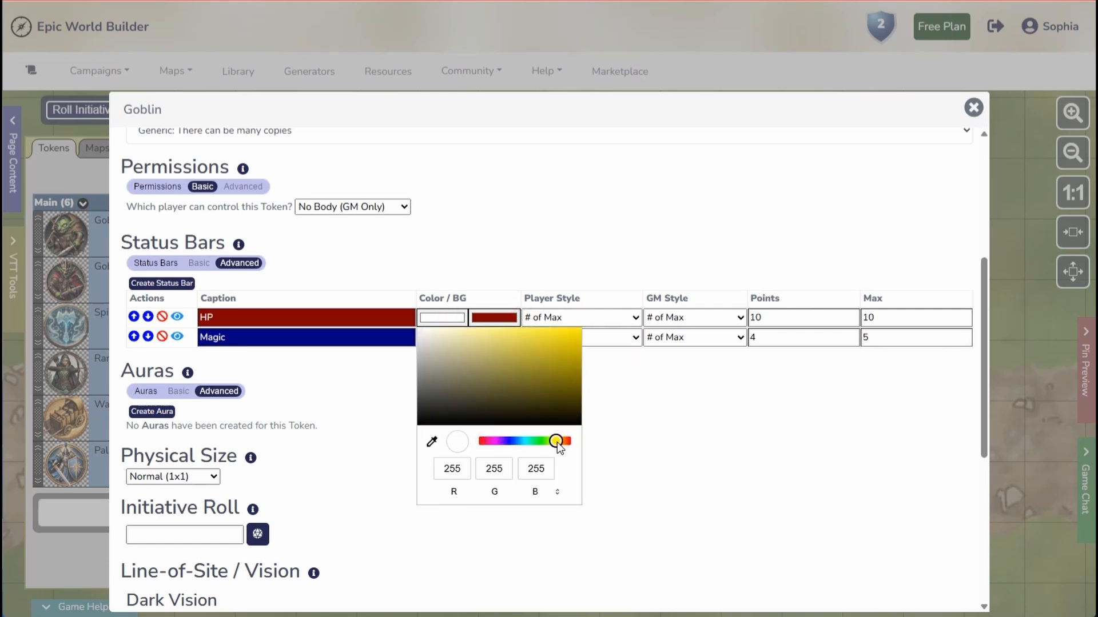
pyautogui.click(637, 382)
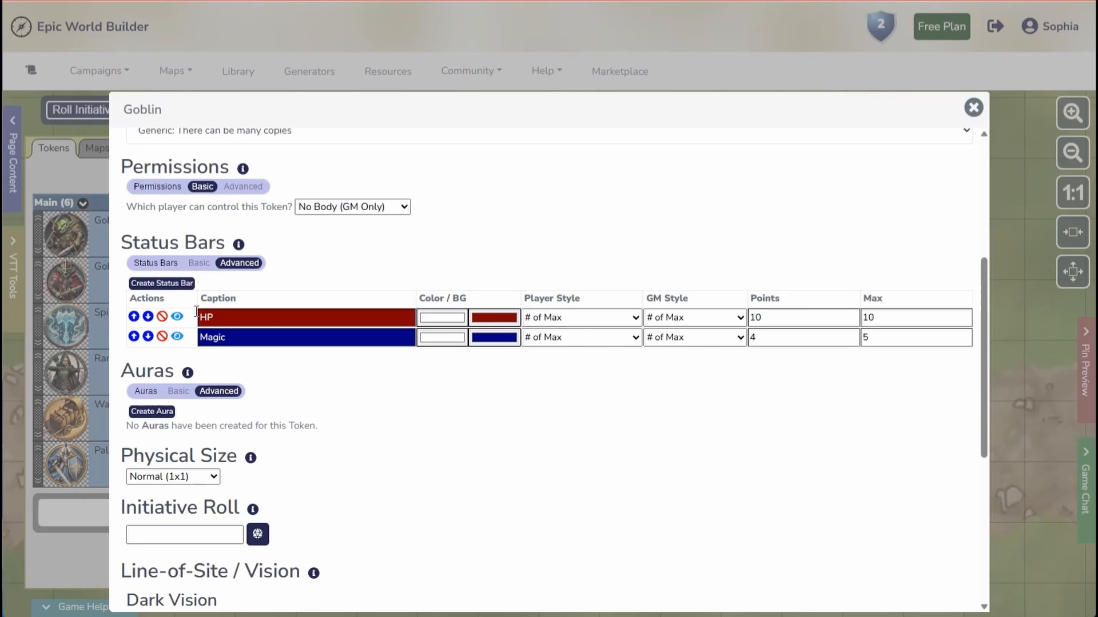
pyautogui.click(176, 319)
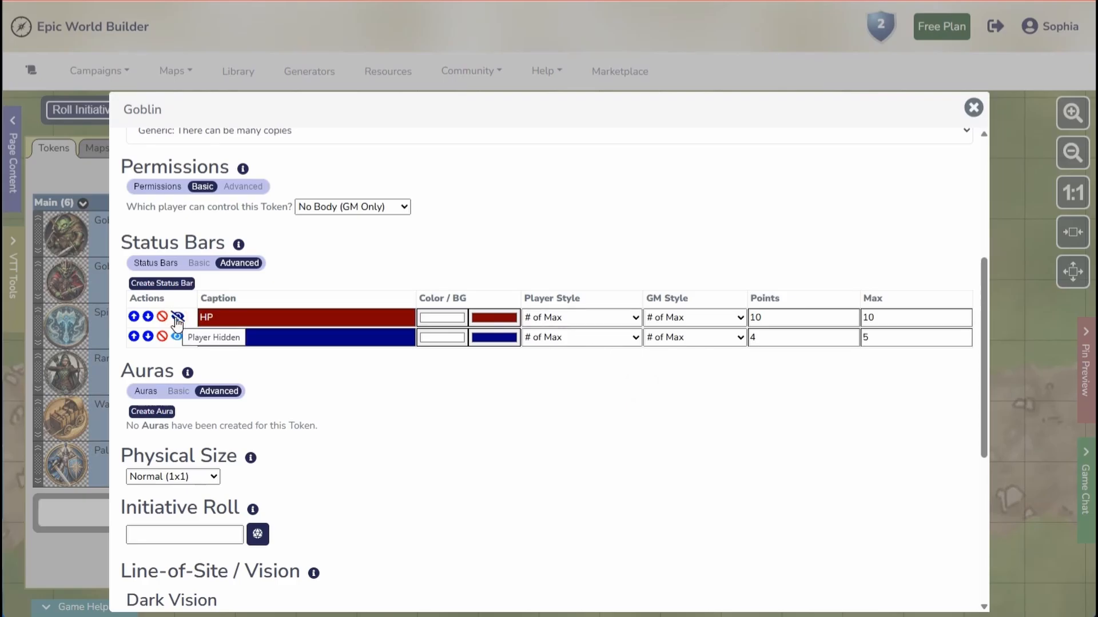
pyautogui.click(177, 318)
# Step: Rename the Goblin template's Magic status bar as AC and hide it from players
pyautogui.moveTo(253, 339); pyautogui.dragTo(181, 343)
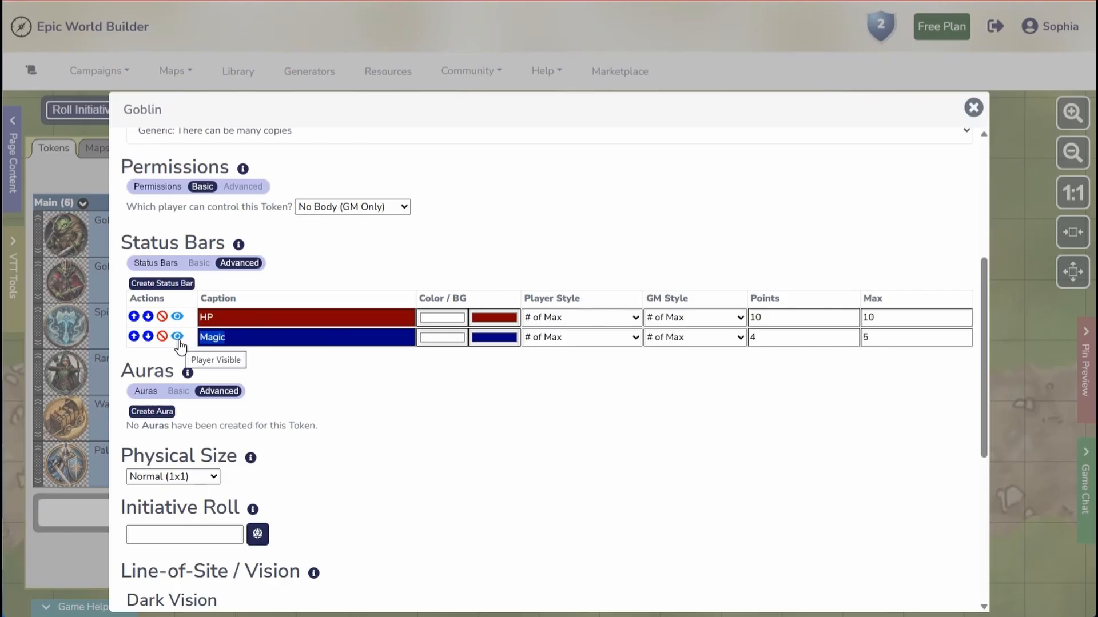
pyautogui.write('AC')
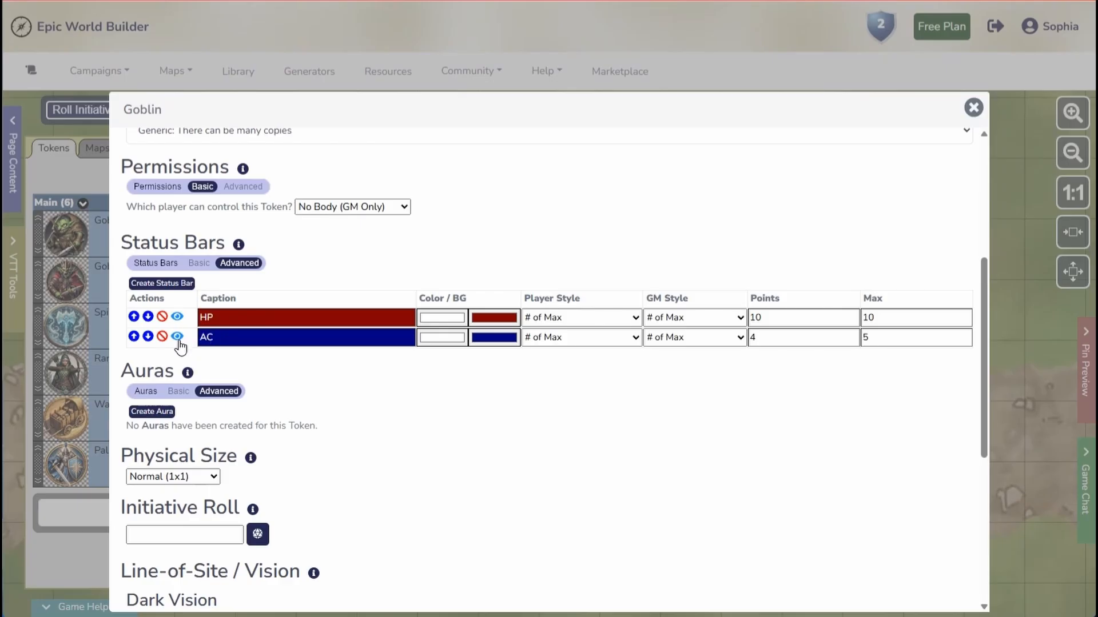
pyautogui.click(178, 337)
# Step: Set the AC status bar's player style to Blank and its GM style to #
pyautogui.click(633, 338)
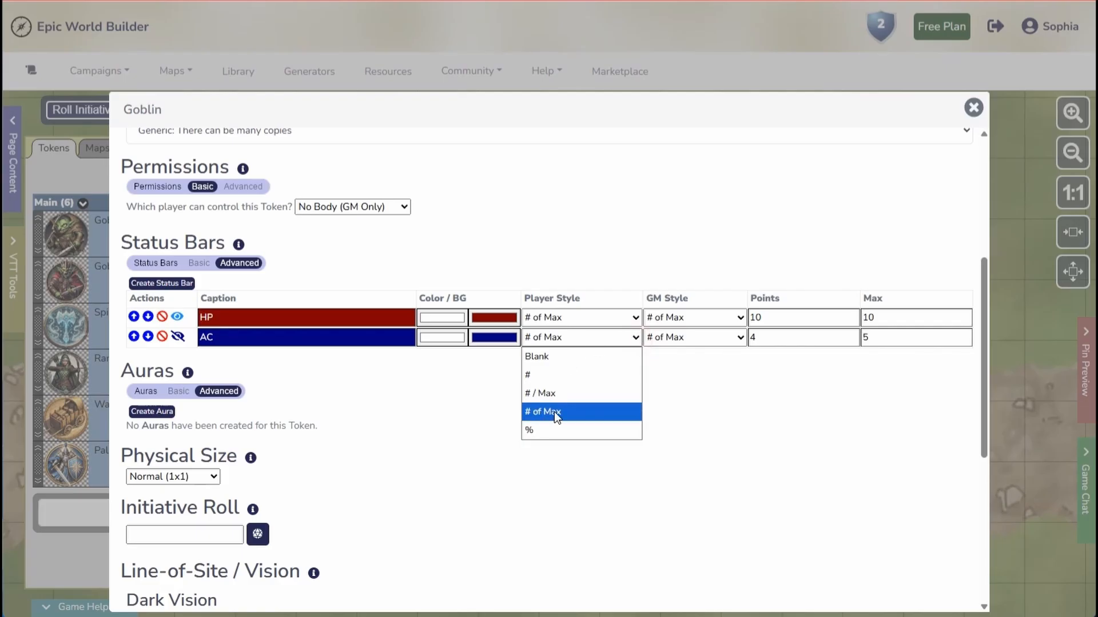
pyautogui.click(546, 356)
pyautogui.click(740, 337)
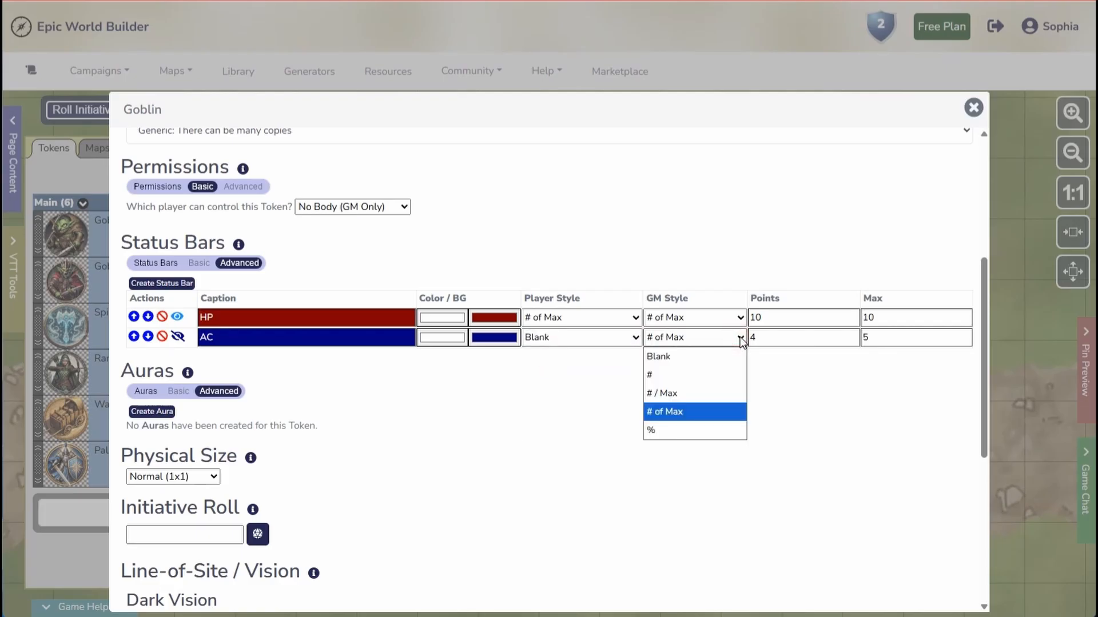
pyautogui.click(649, 376)
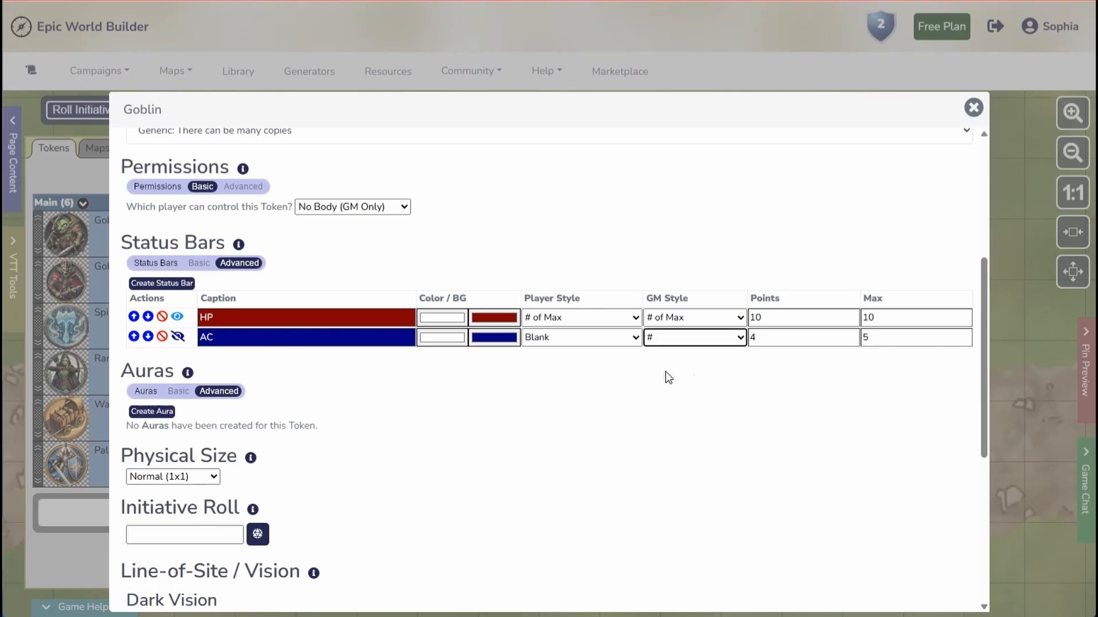
# Step: Set the AC status bar's points and maximum to 12
pyautogui.press('Tab')
pyautogui.write('12')
pyautogui.press('Tab')
pyautogui.write('12')
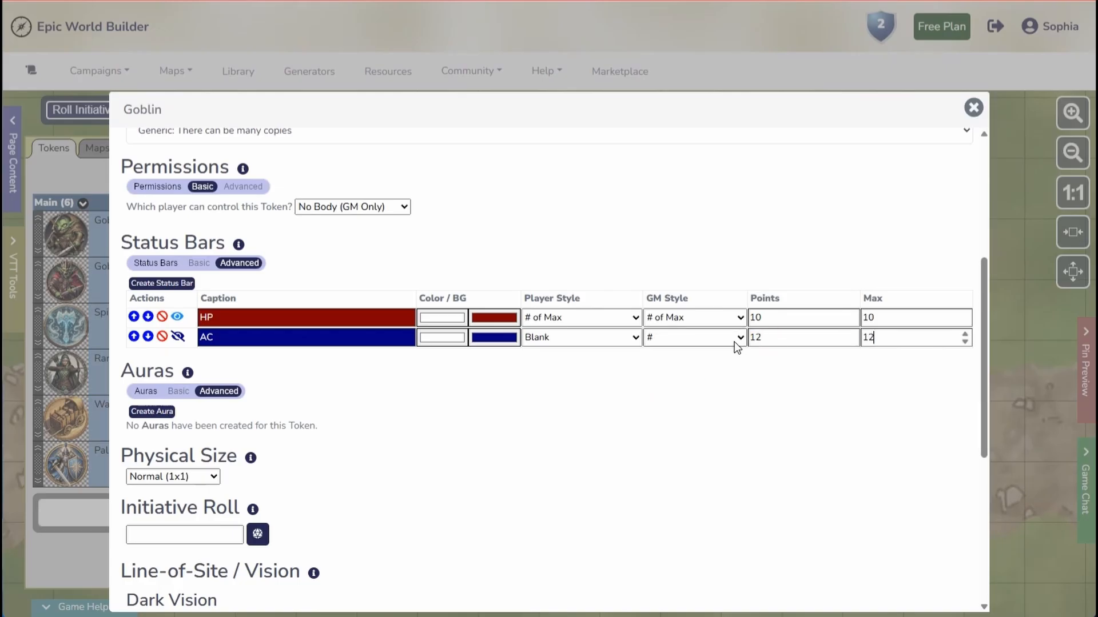
# Step: Check the AC status bar's GM style options, and set its points and maximum to 13
pyautogui.click(719, 338)
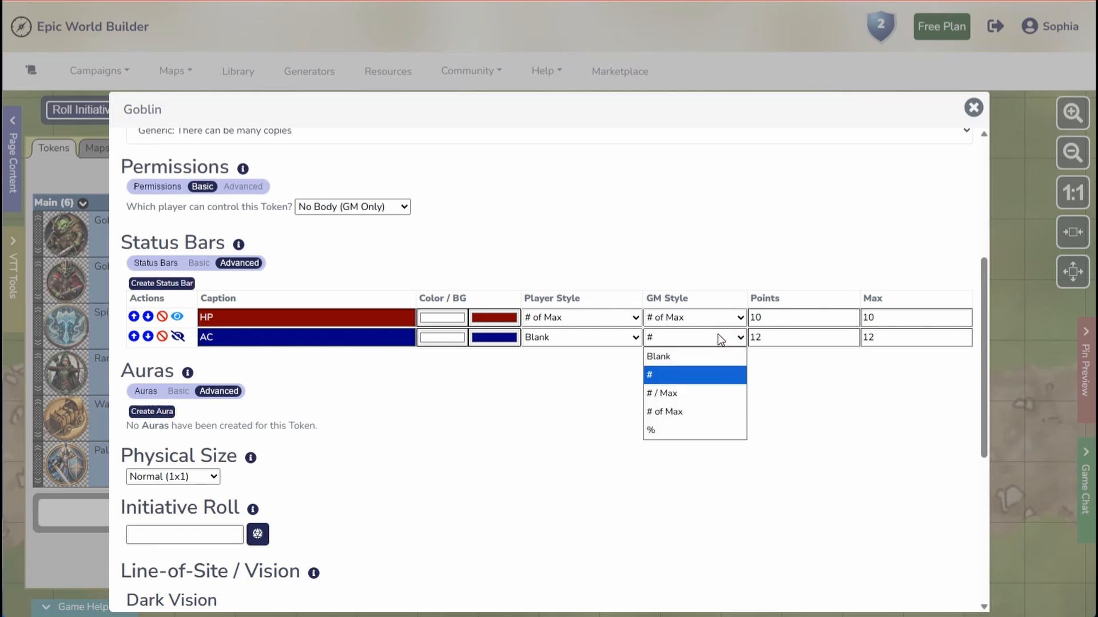
pyautogui.click(719, 336)
pyautogui.moveTo(784, 341); pyautogui.dragTo(737, 340)
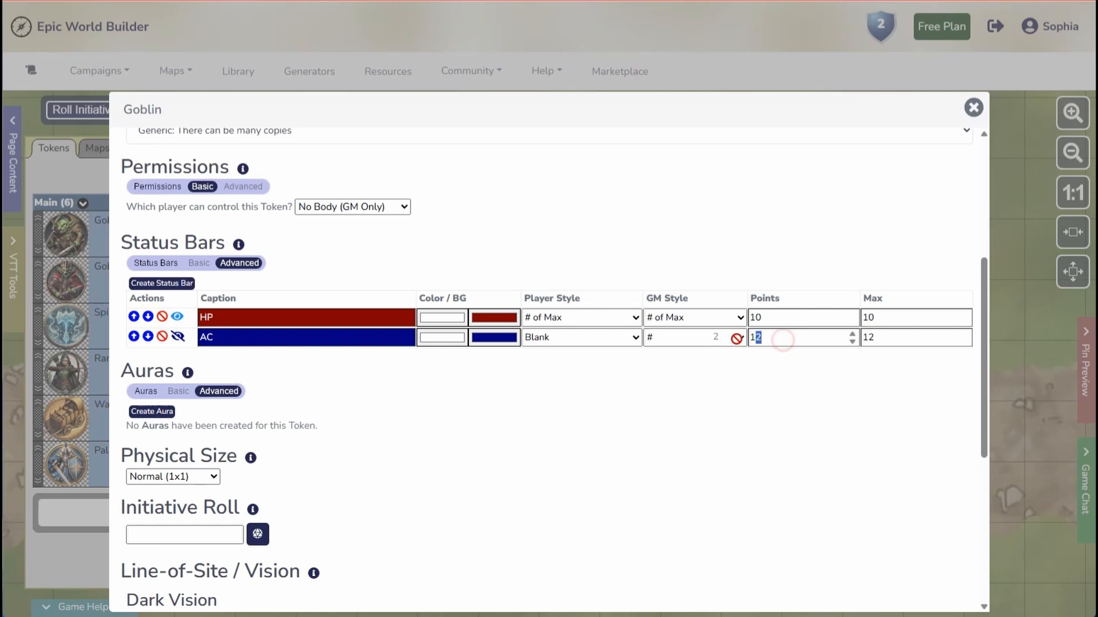
pyautogui.press('Tab')
pyautogui.write('13')
# Step: Set the HP status bar's player style to Blank
pyautogui.scroll(-1, 486, 418)
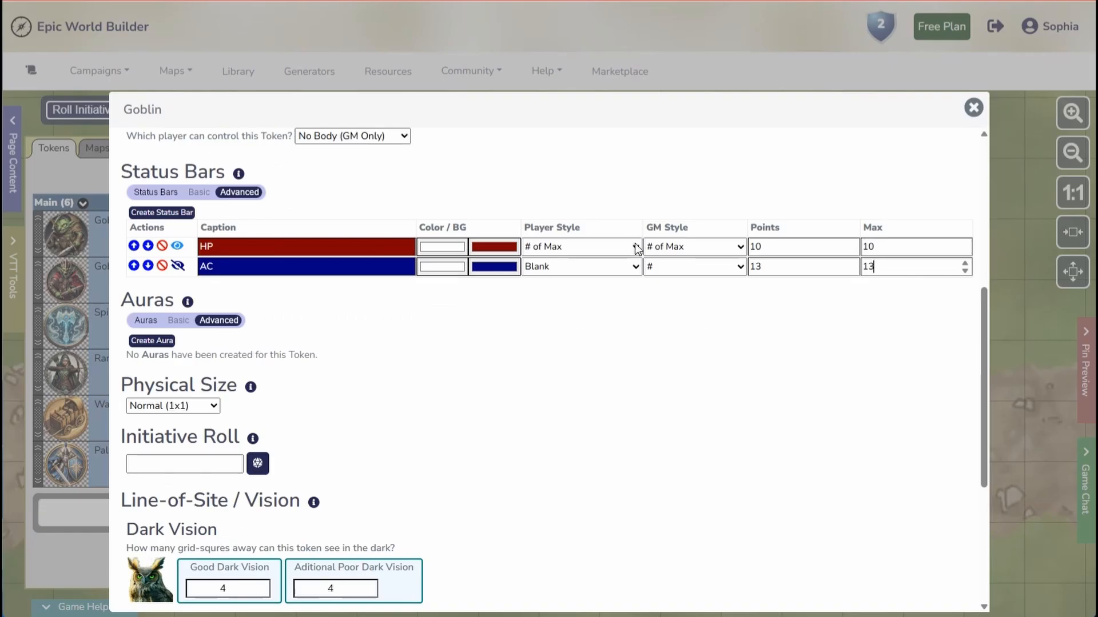
pyautogui.click(605, 249)
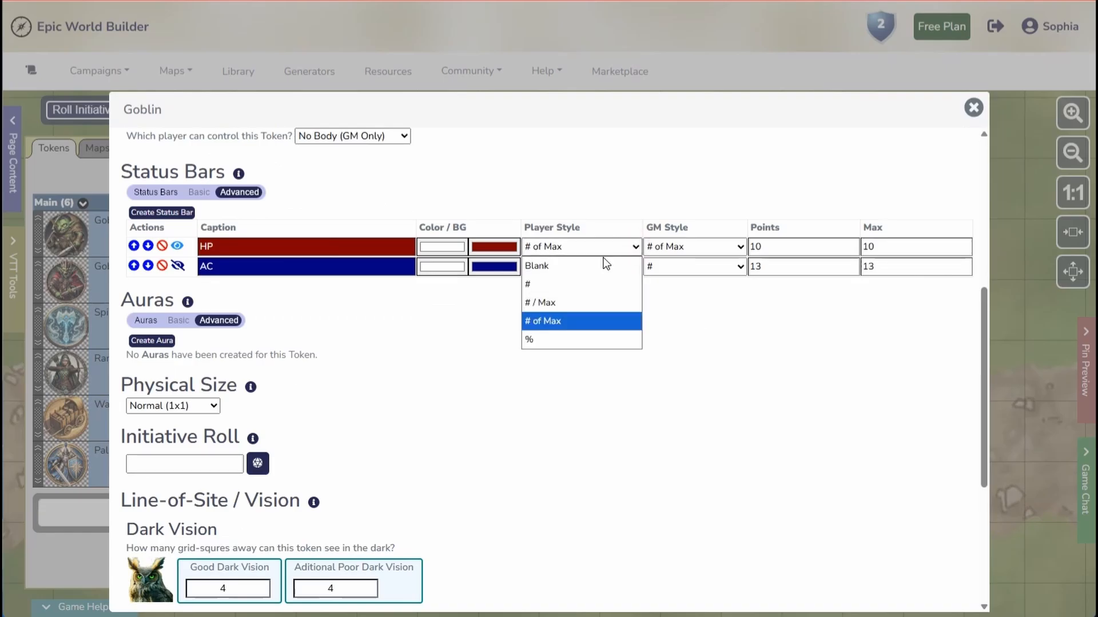
pyautogui.click(564, 266)
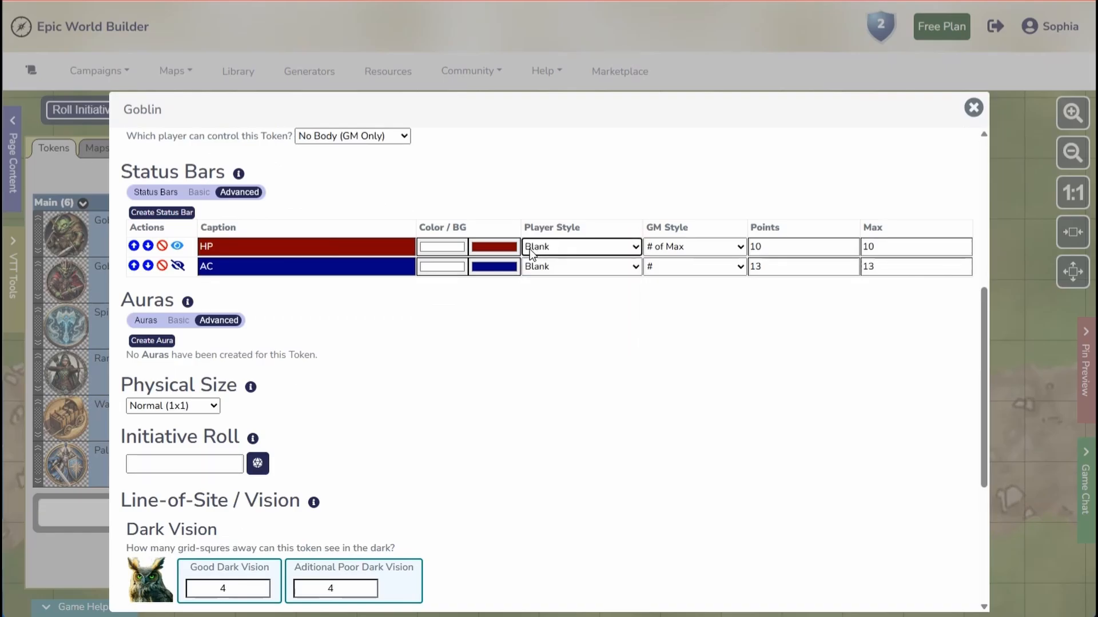
pyautogui.click(544, 249)
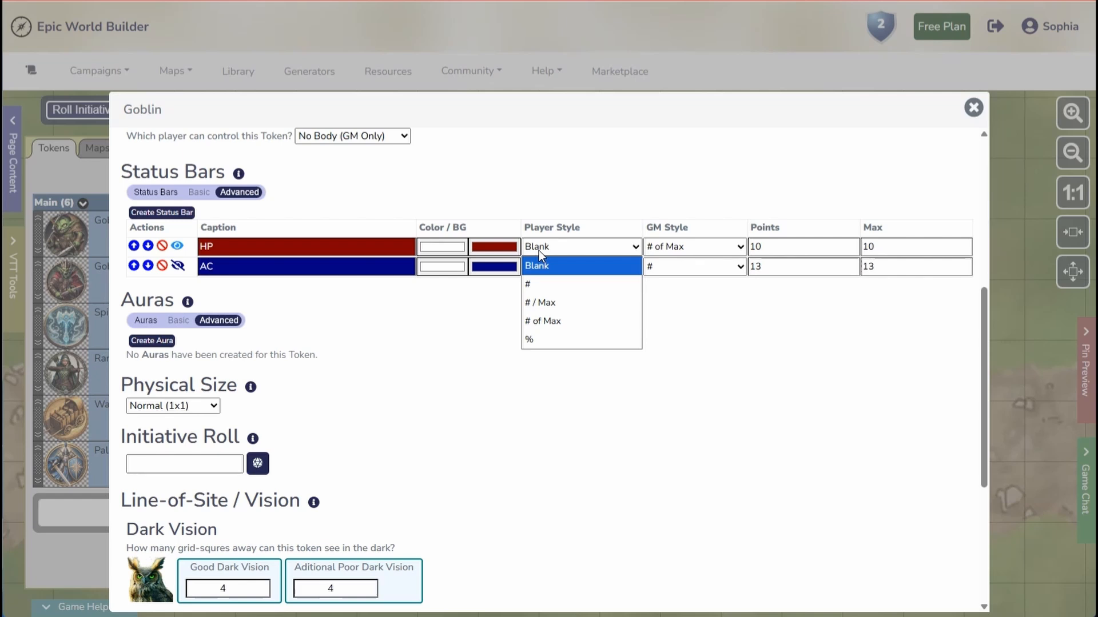
pyautogui.click(538, 250)
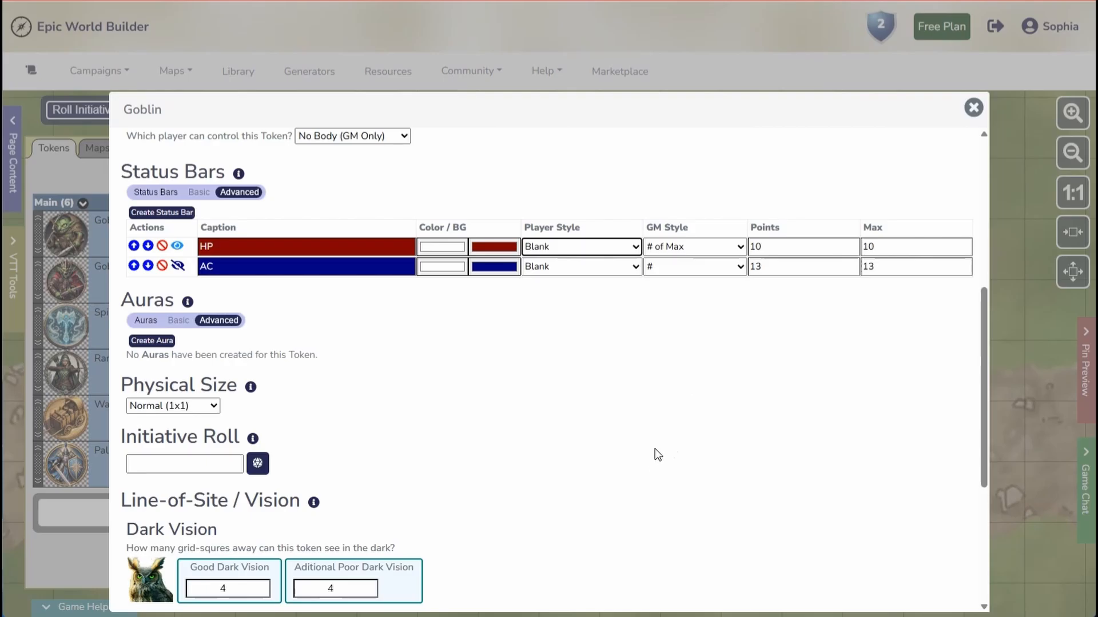
# Step: Set the HP status bar's points to 13 and its maximum to 25, and save the Goblin template
pyautogui.moveTo(796, 248); pyautogui.dragTo(752, 247)
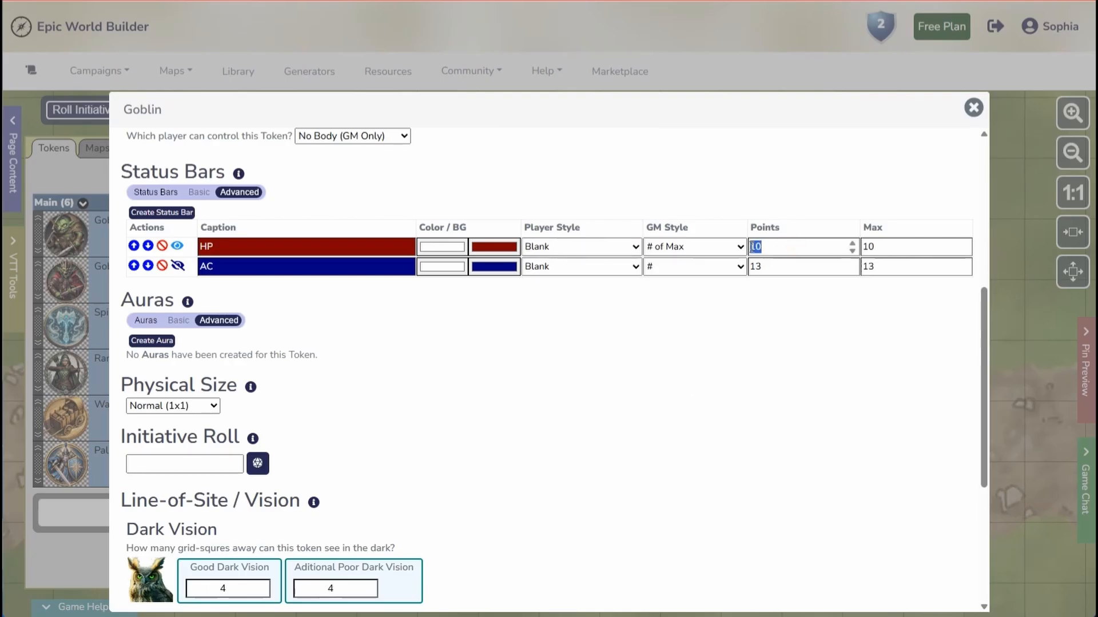
pyautogui.press('Tab')
pyautogui.write('20')
pyautogui.scroll(-5, 764, 461)
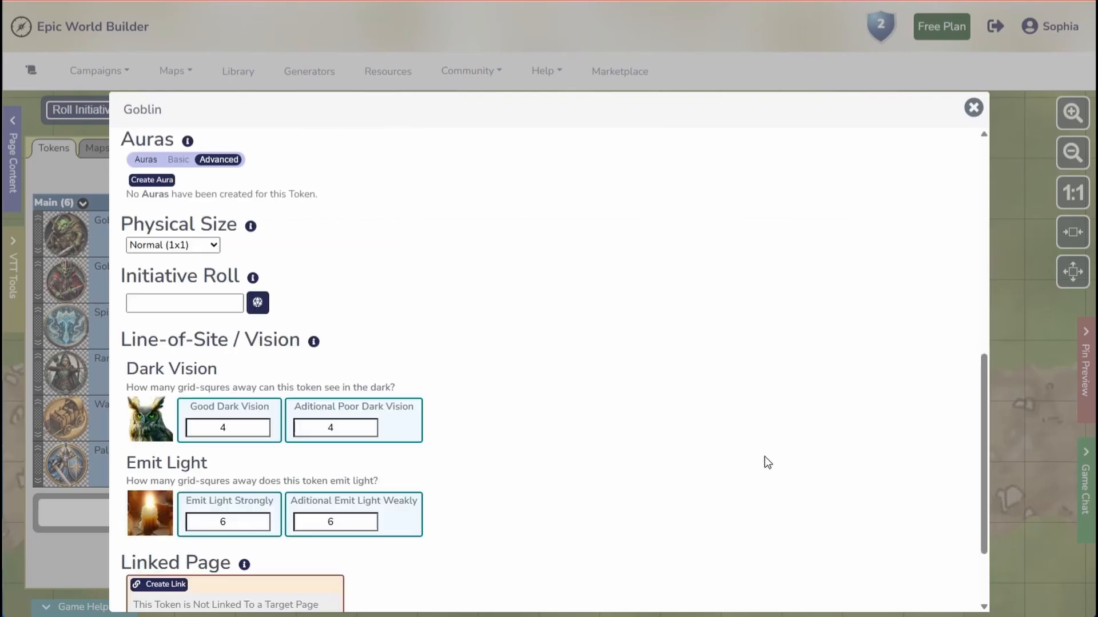
pyautogui.click(936, 598)
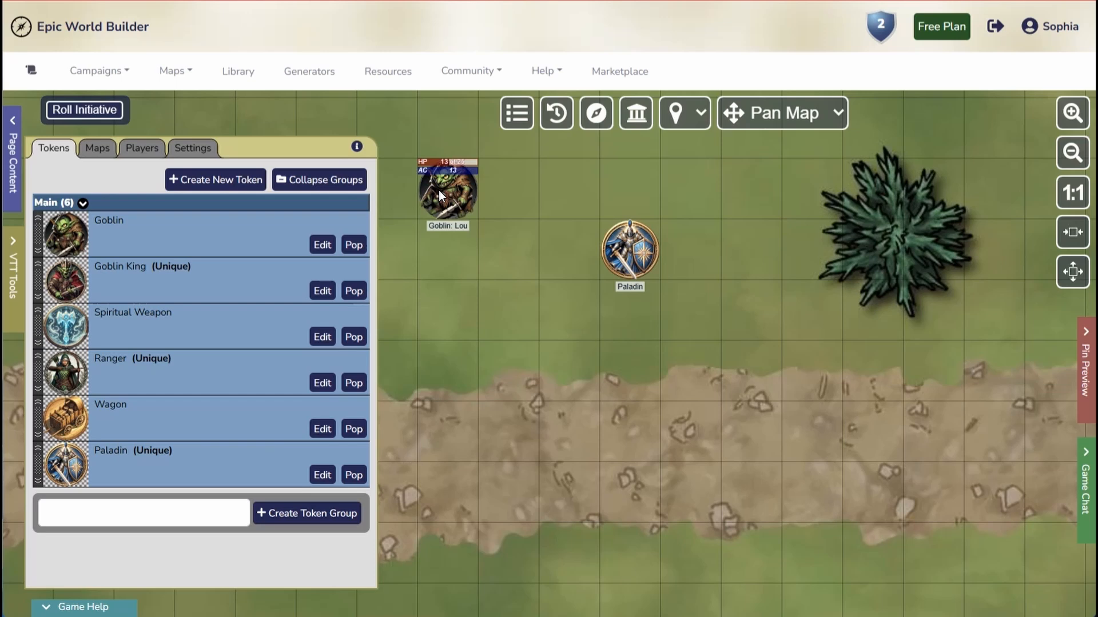
# Step: Set the HP of the Goblin token already on the map to 74 points with a maximum of 75, and save the token
pyautogui.click(434, 186)
pyautogui.click(395, 170)
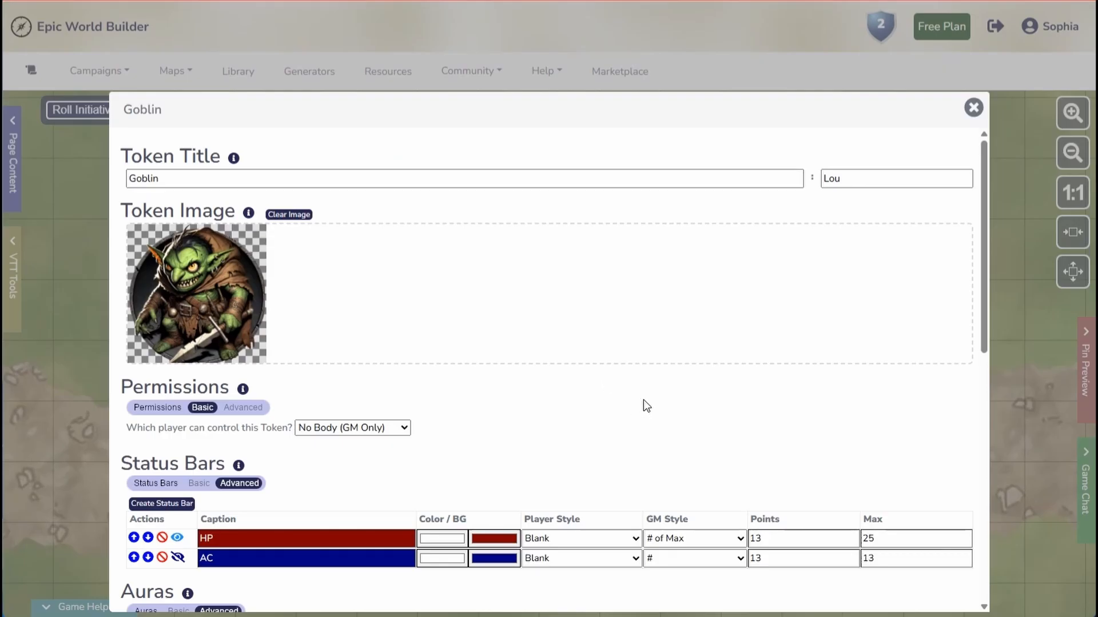
pyautogui.scroll(-3, 644, 400)
pyautogui.doubleClick(775, 397)
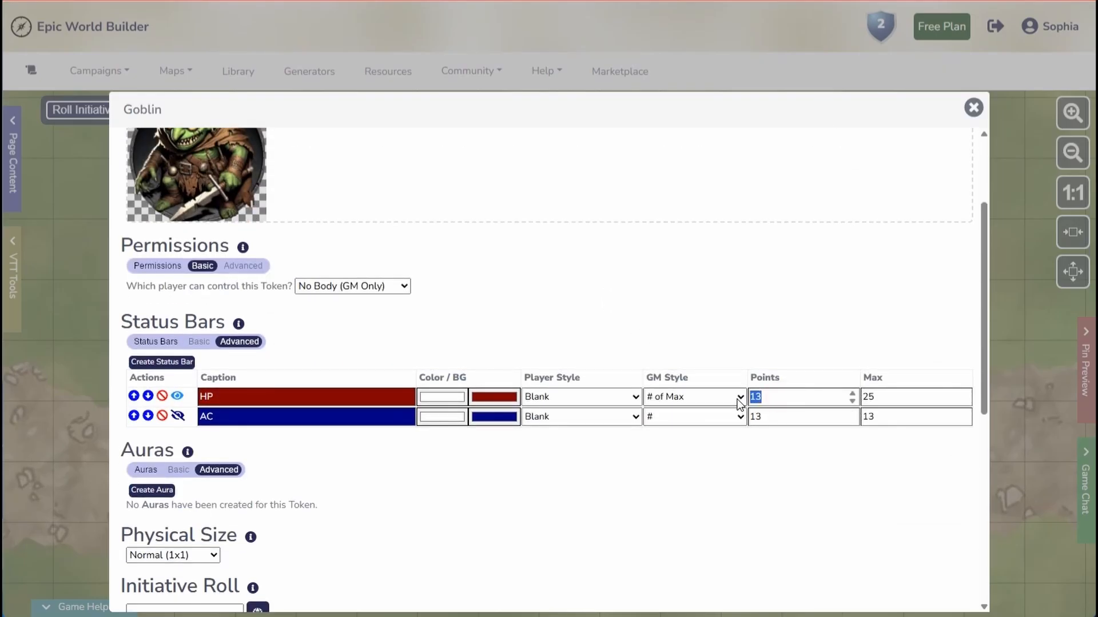
pyautogui.write('74')
pyautogui.press('Tab')
pyautogui.write('75')
pyautogui.scroll(-7, 777, 425)
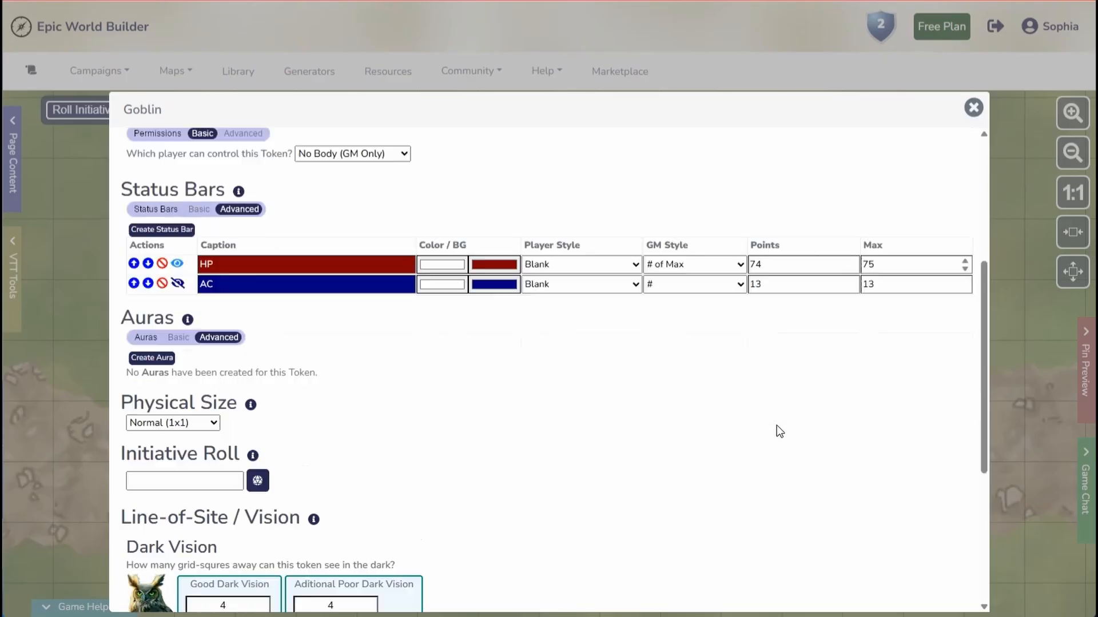
pyautogui.click(866, 593)
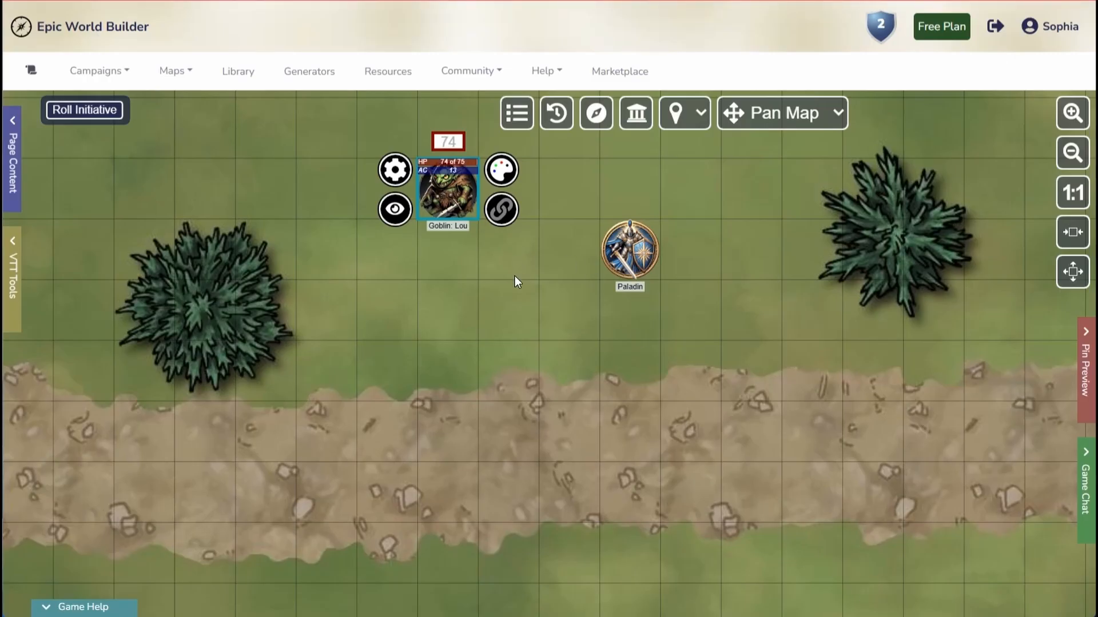
# Step: Deselect the edited Goblin token and place a second Goblin token on the grass just northwest of the Paladin
pyautogui.click(501, 277)
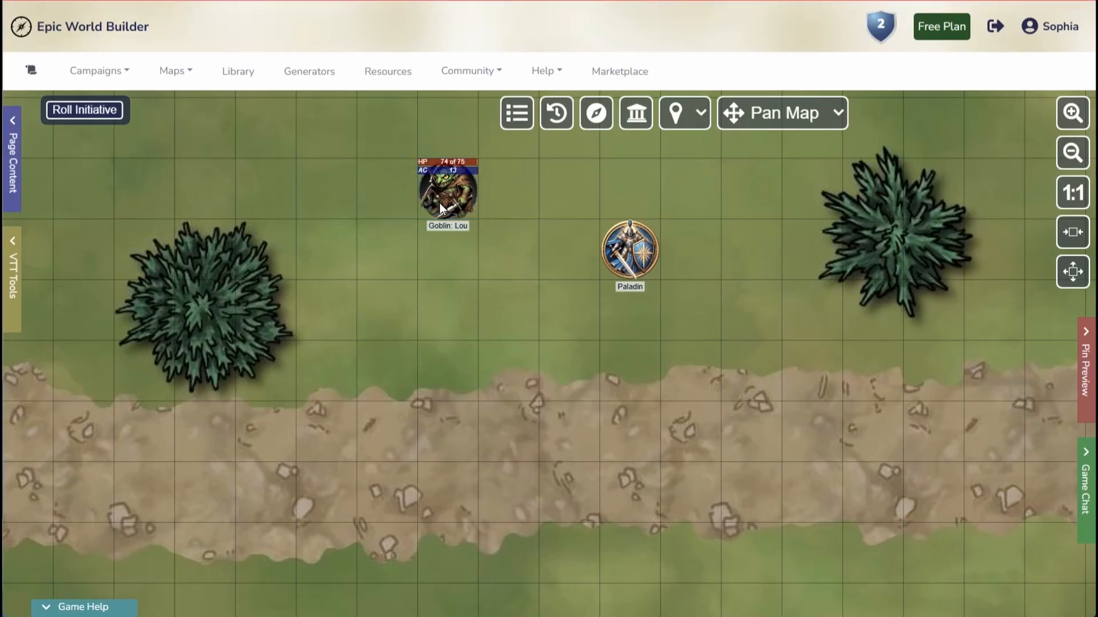
pyautogui.click(14, 288)
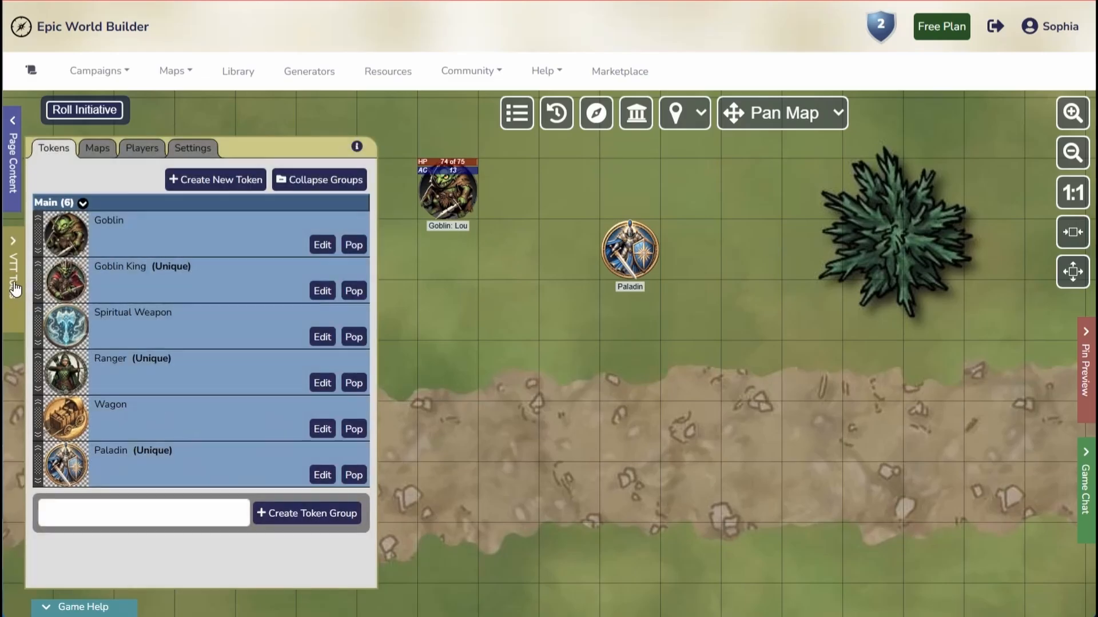
pyautogui.moveTo(71, 233); pyautogui.dragTo(578, 183)
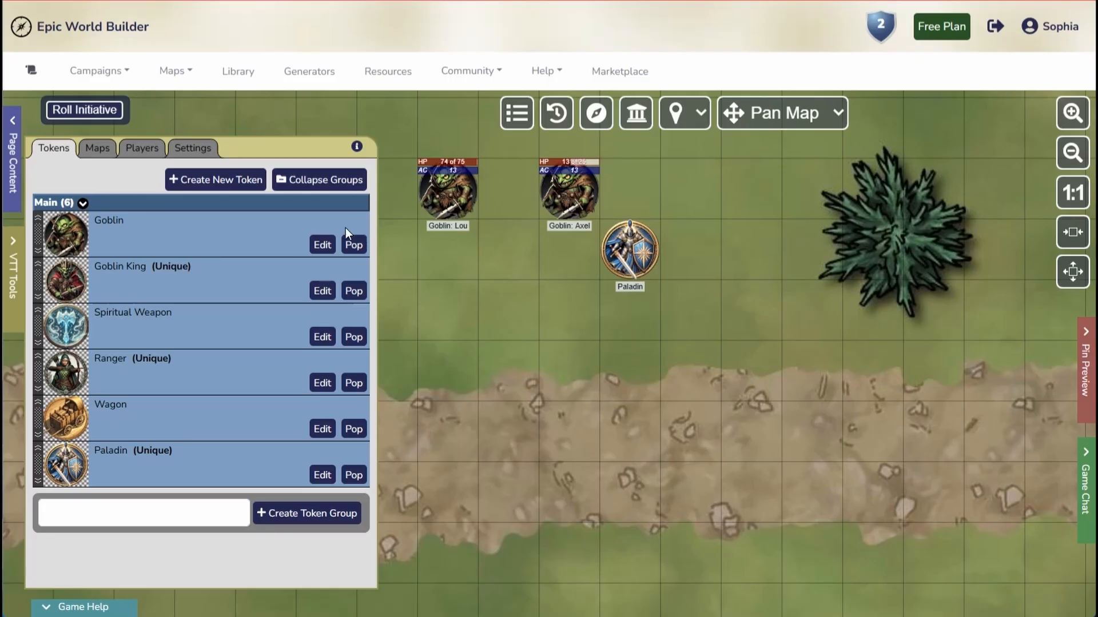
# Step: Set the Goblin template's HP points to 25, save it, and place a third Goblin token just northeast of the Paladin
pyautogui.click(322, 245)
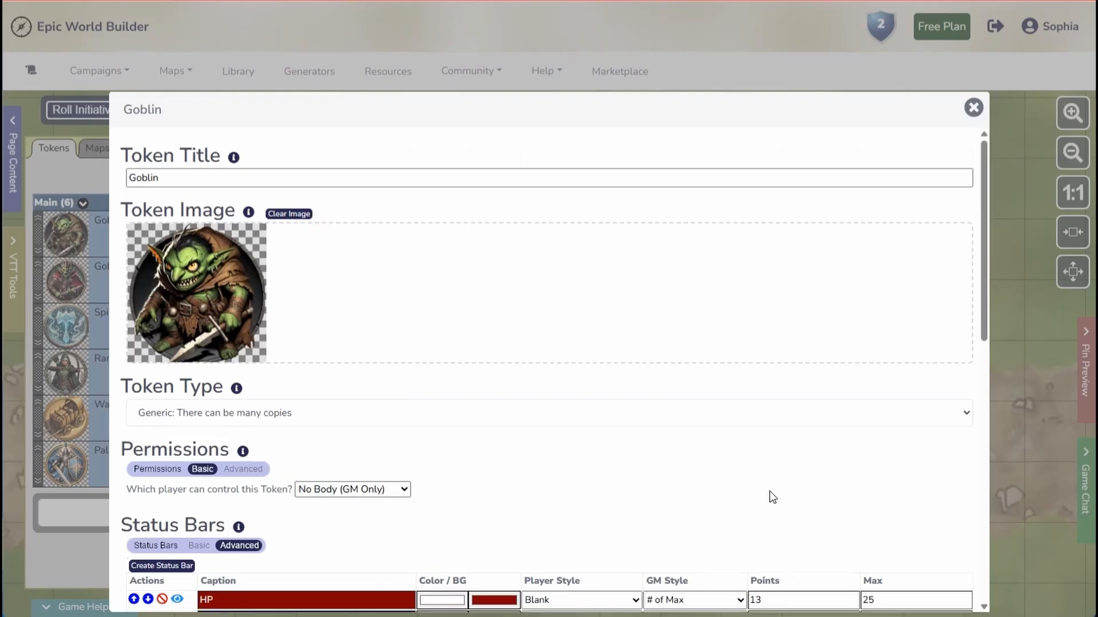
pyautogui.scroll(-6, 766, 495)
pyautogui.doubleClick(780, 177)
pyautogui.write('25')
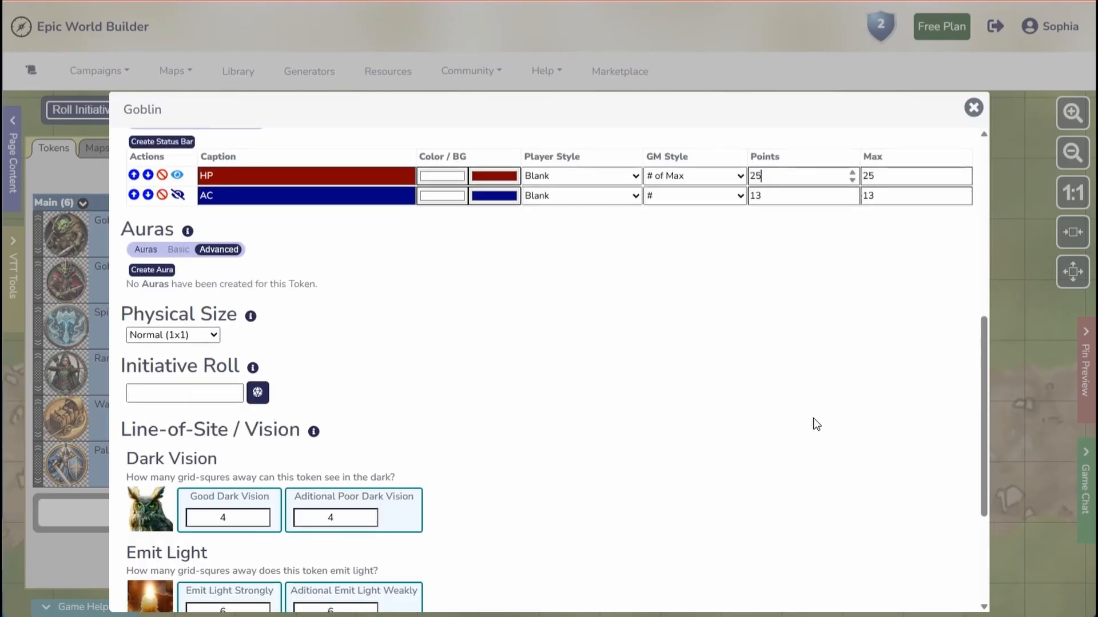
pyautogui.scroll(-5, 814, 424)
pyautogui.click(949, 595)
pyautogui.moveTo(77, 243); pyautogui.dragTo(693, 186)
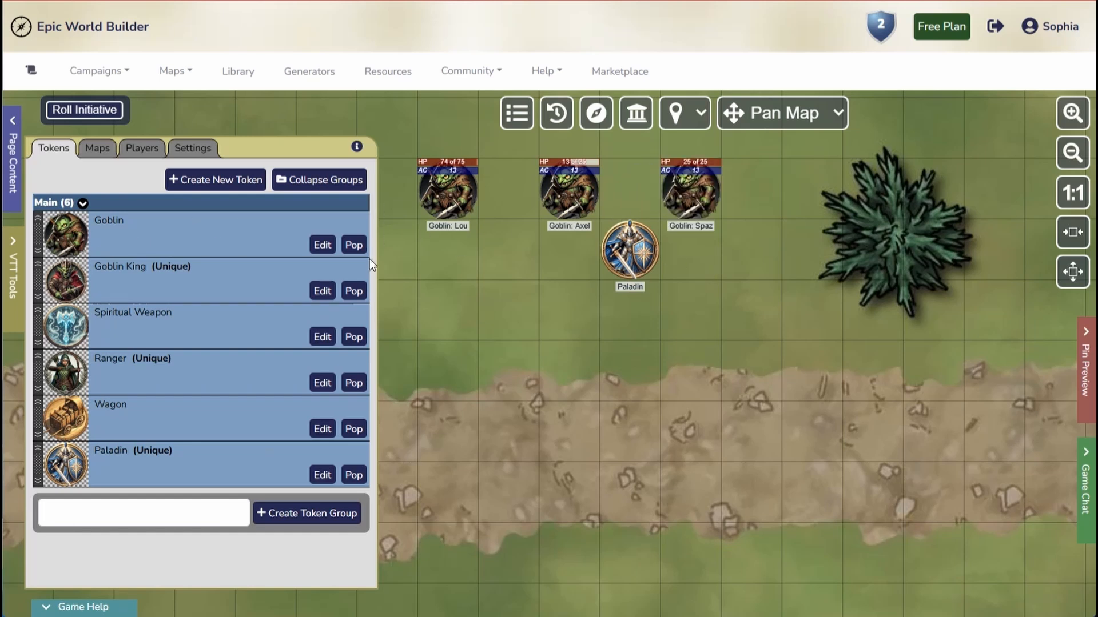
# Step: Create an aura on the Goblin template and caption it Stank
pyautogui.click(323, 245)
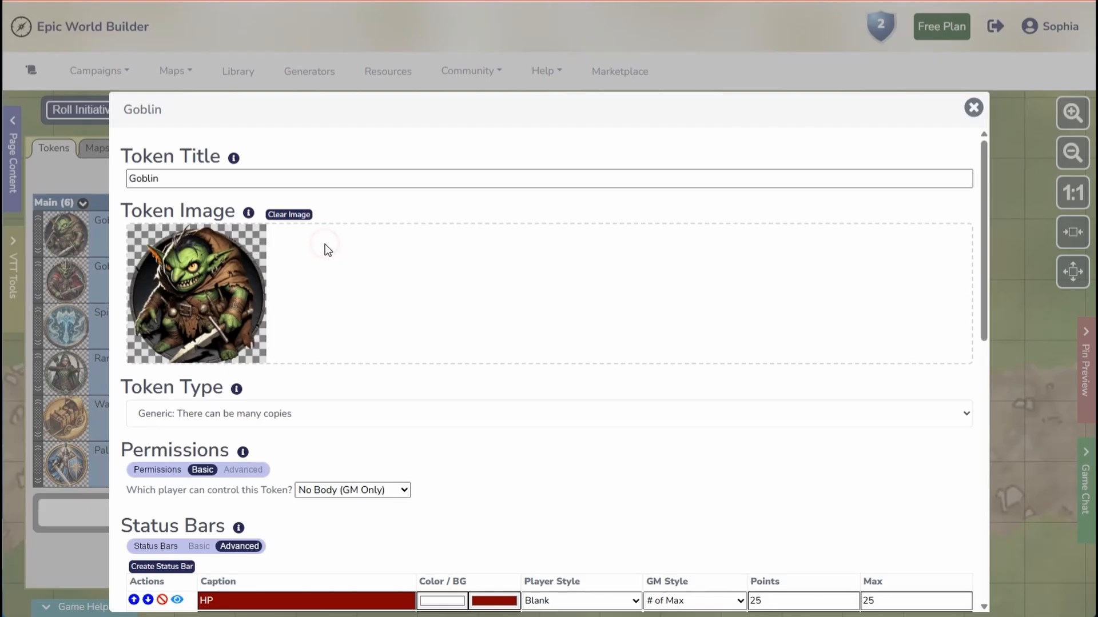
pyautogui.scroll(-7, 515, 516)
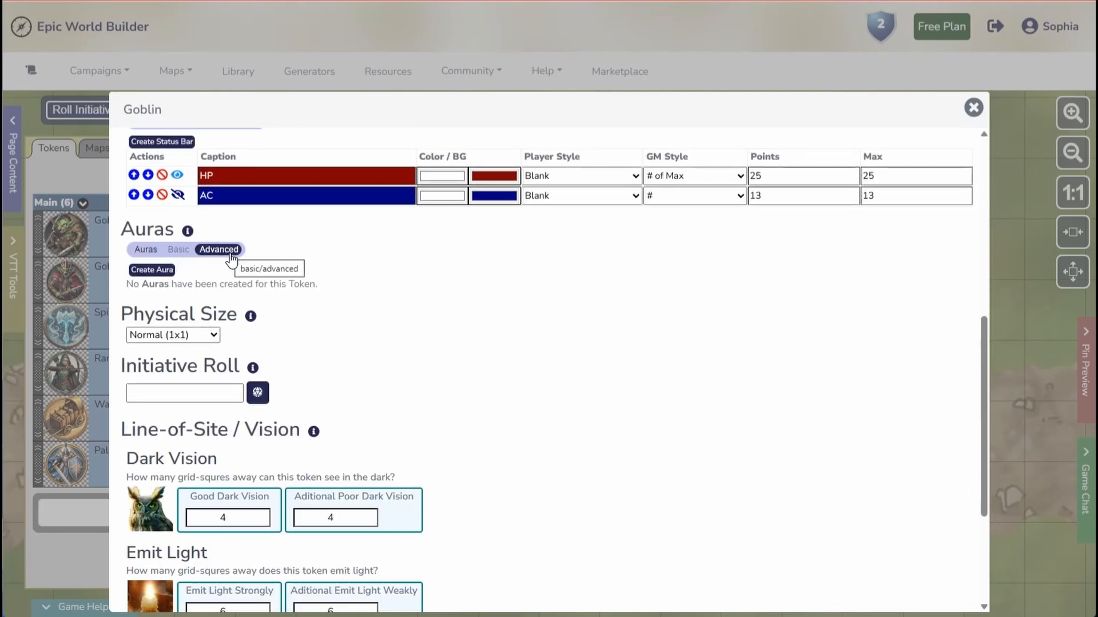
pyautogui.click(165, 270)
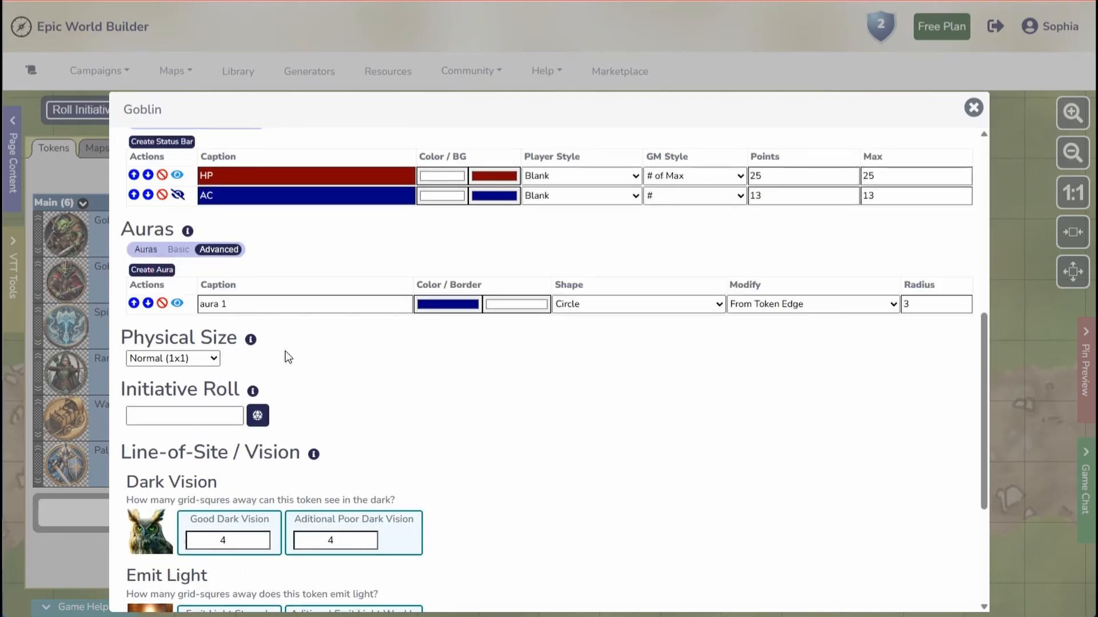
pyautogui.moveTo(273, 309); pyautogui.dragTo(181, 311)
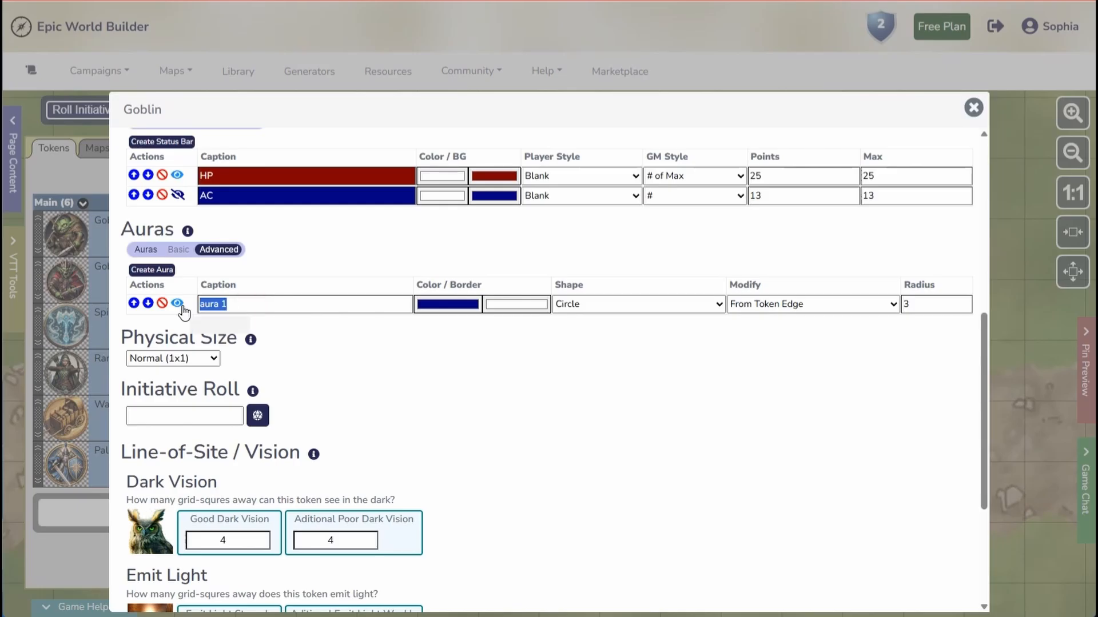
pyautogui.write('Stank')
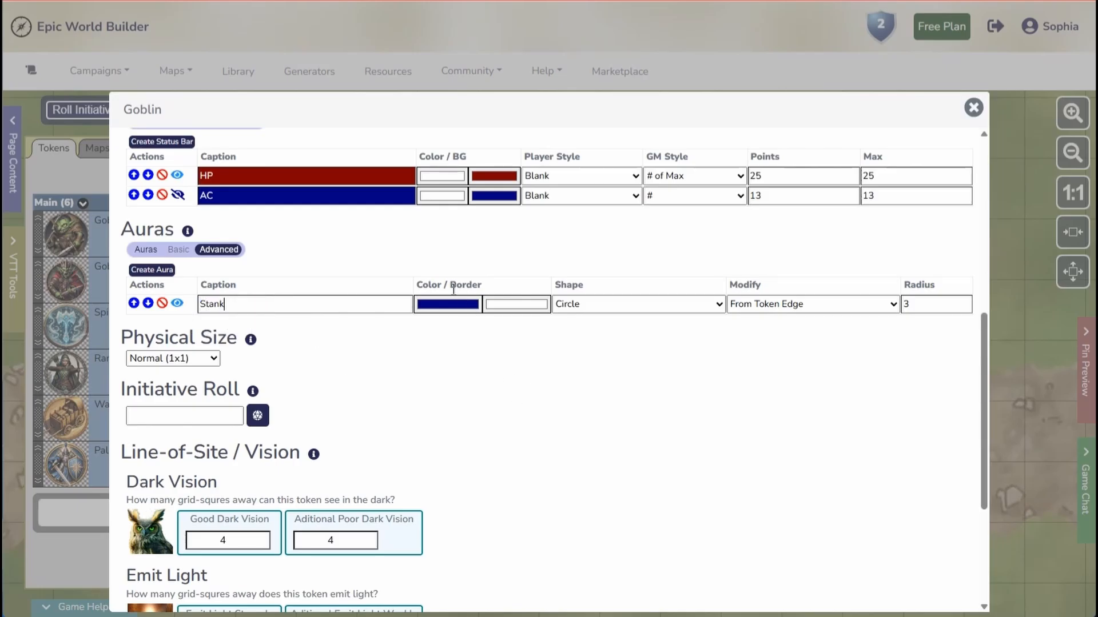
# Step: Keep the Stank aura's blue colour, save the Goblin template, and place a Goblin token on the dirt path southwest of the Paladin
pyautogui.click(438, 303)
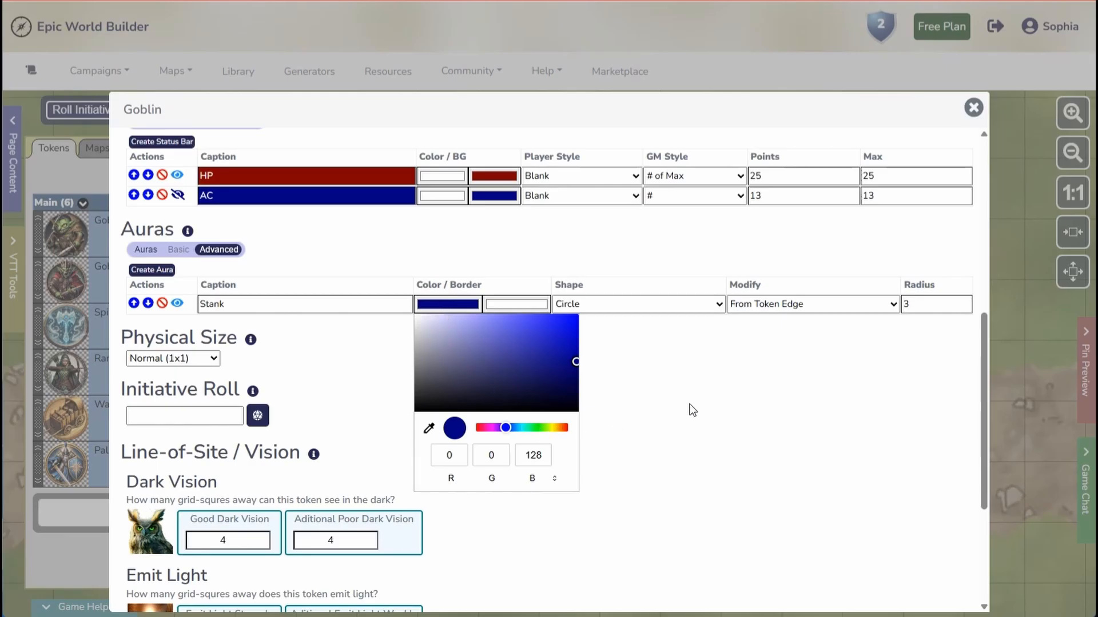
pyautogui.click(838, 385)
pyautogui.scroll(-4, 915, 515)
pyautogui.click(957, 586)
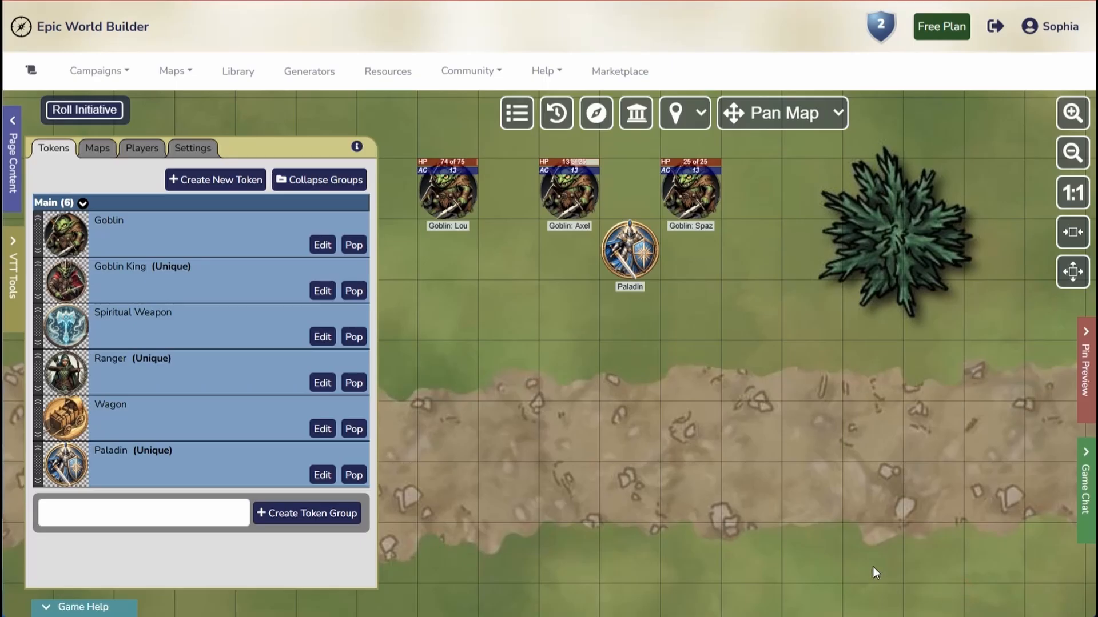
pyautogui.moveTo(66, 234); pyautogui.dragTo(563, 418)
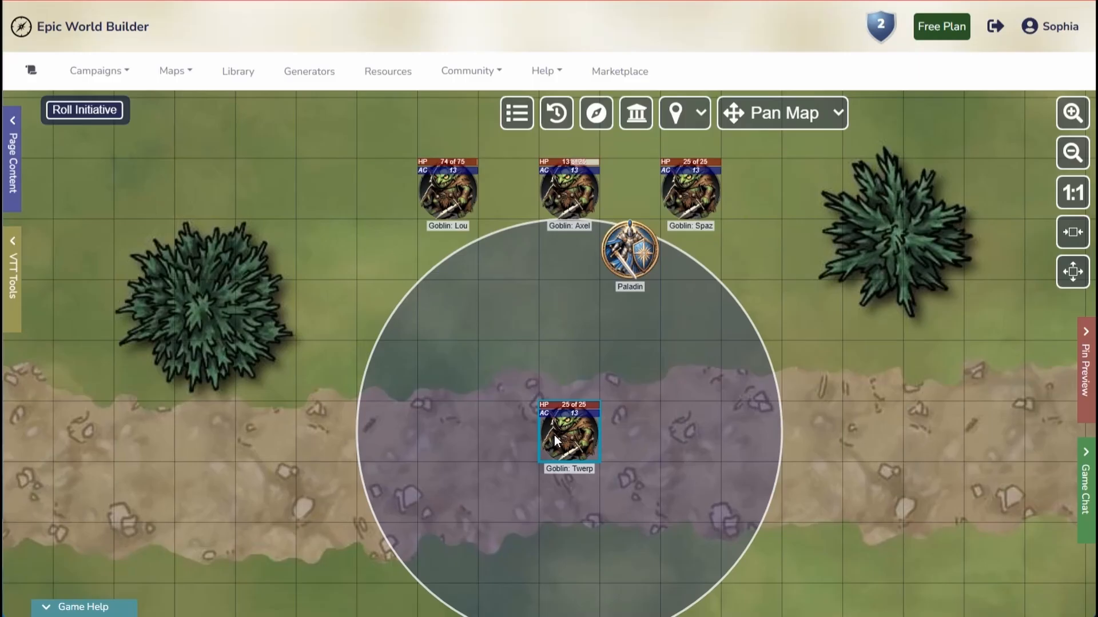
# Step: Reopen the Goblin template and switch the Stank aura's player visibility off and back on
pyautogui.click(13, 277)
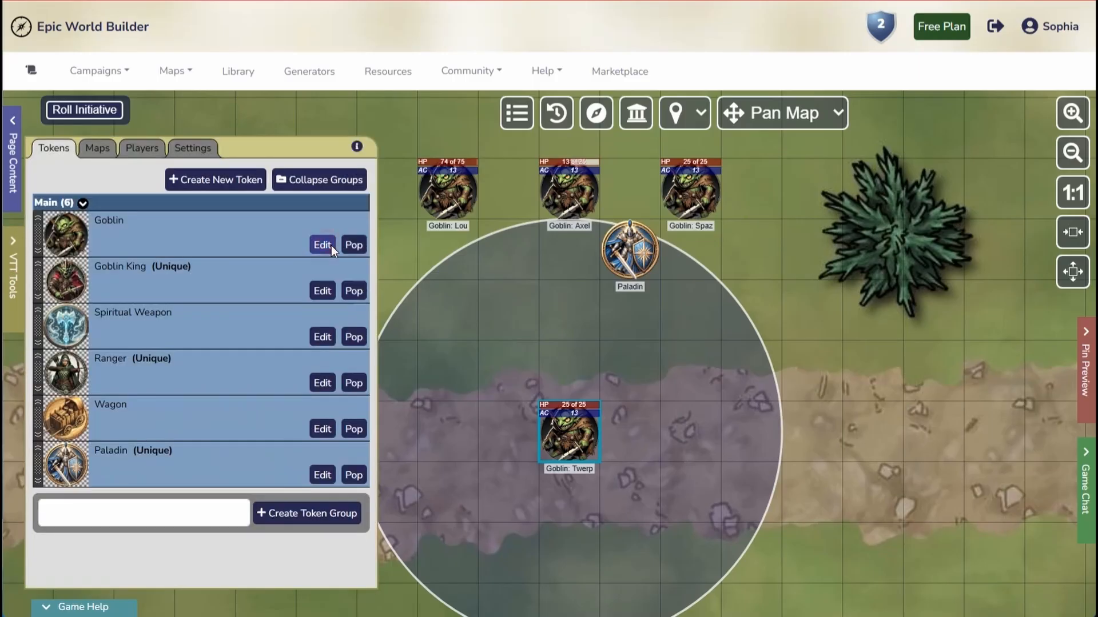
pyautogui.click(322, 245)
pyautogui.scroll(-5, 379, 362)
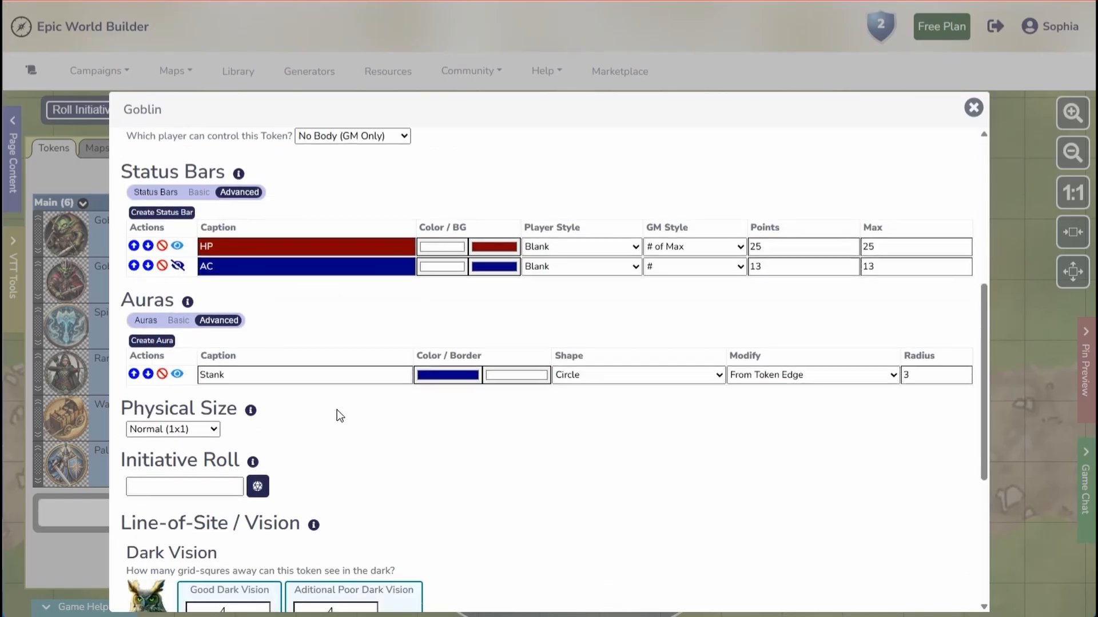
pyautogui.click(182, 324)
pyautogui.click(181, 324)
pyautogui.click(177, 374)
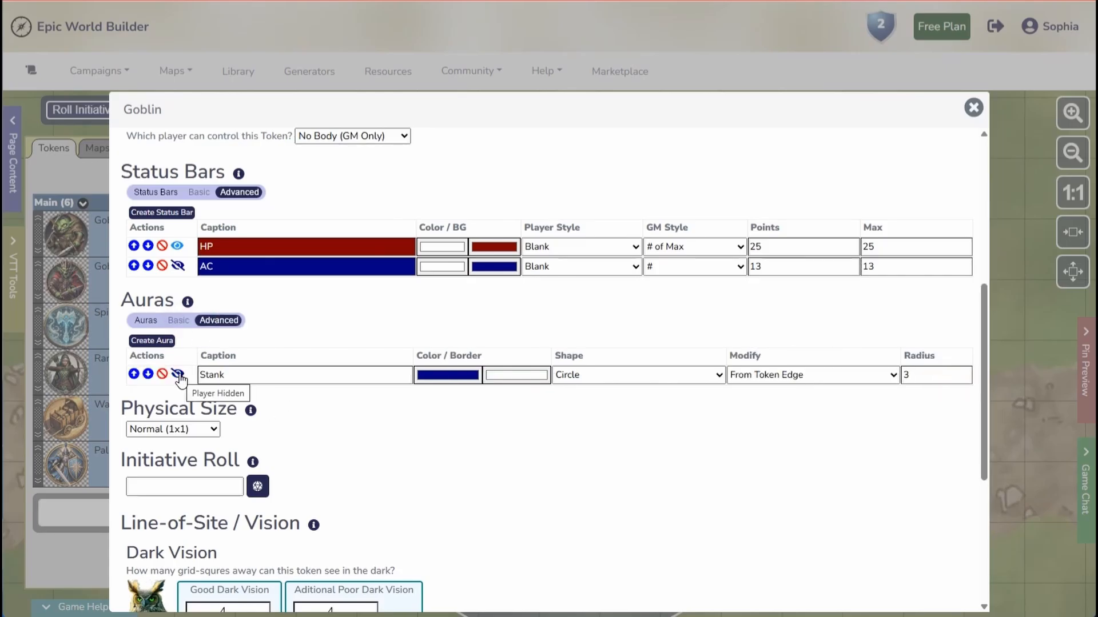
pyautogui.click(178, 374)
# Step: Set the Stank aura's shape to Square and save the Goblin template
pyautogui.click(710, 375)
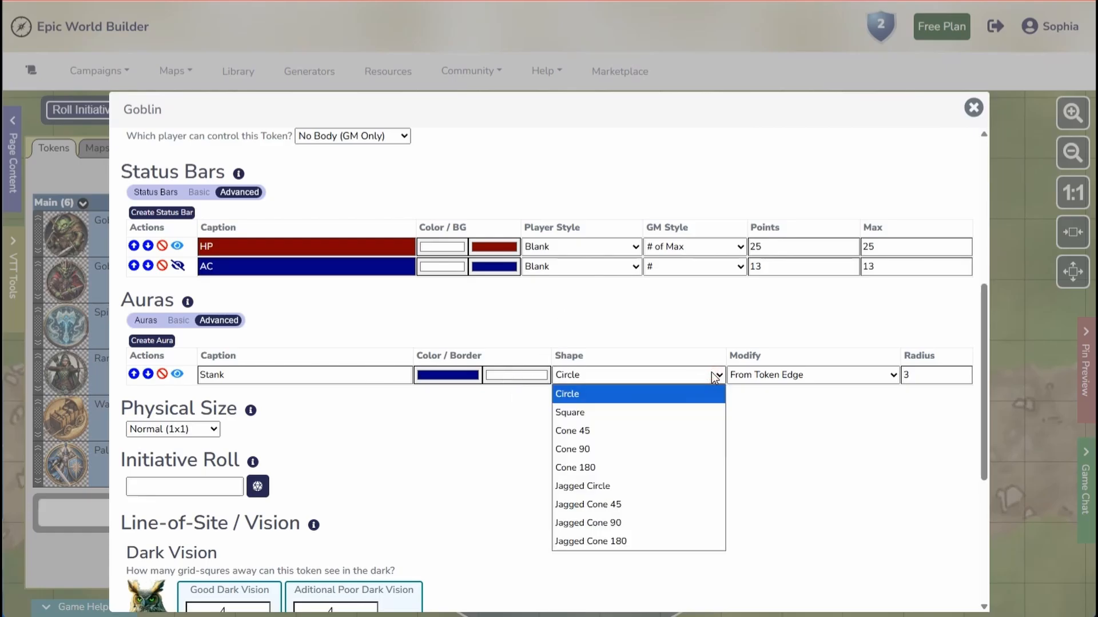
pyautogui.click(697, 411)
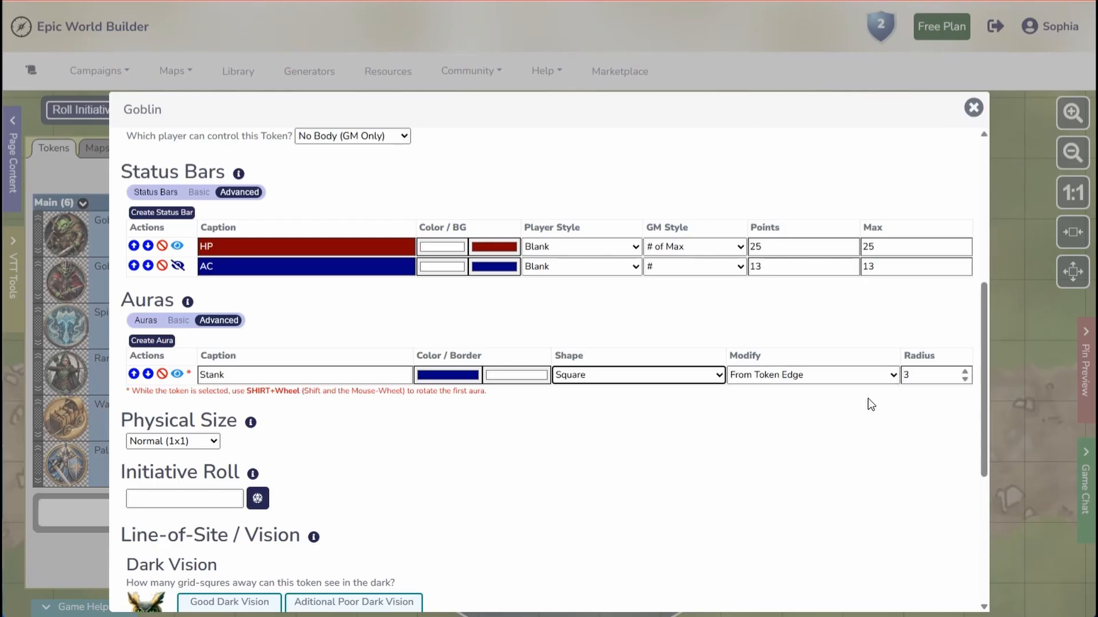
pyautogui.scroll(-5, 903, 483)
pyautogui.click(951, 593)
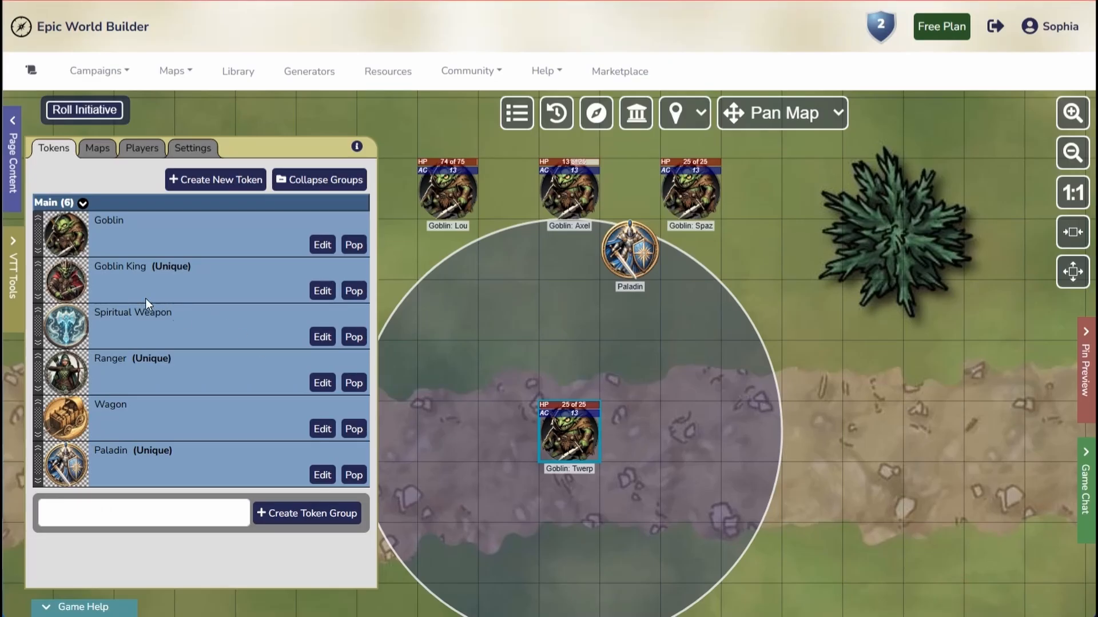
# Step: Place a Goblin token southeast of the Paladin to preview its aura, and delete that token from the map
pyautogui.moveTo(65, 235); pyautogui.dragTo(778, 321)
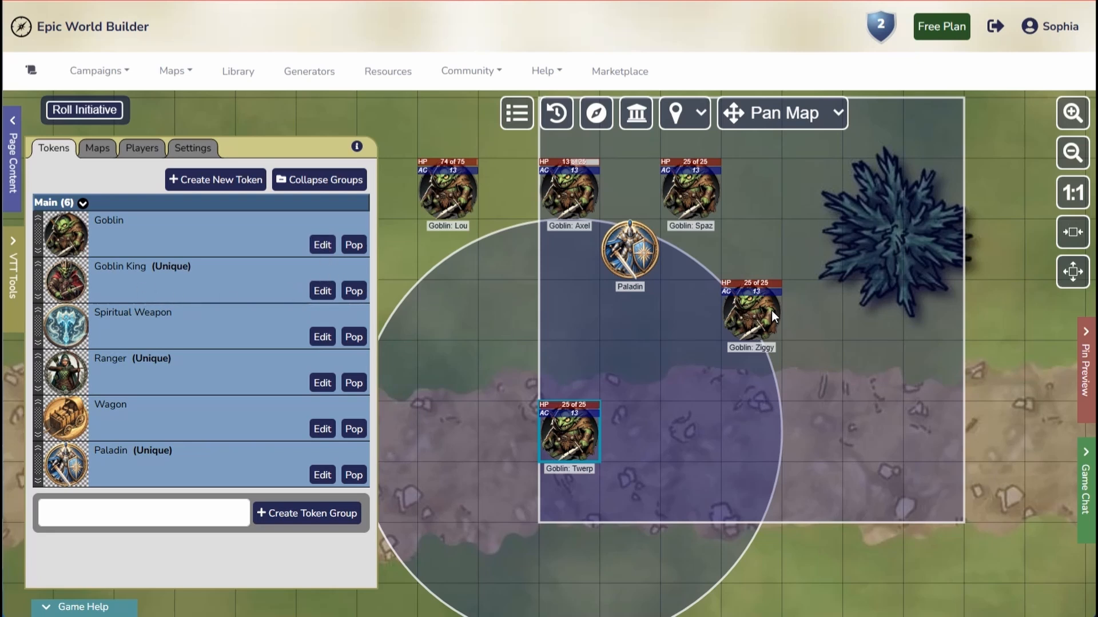
pyautogui.click(753, 315)
pyautogui.press('Delete')
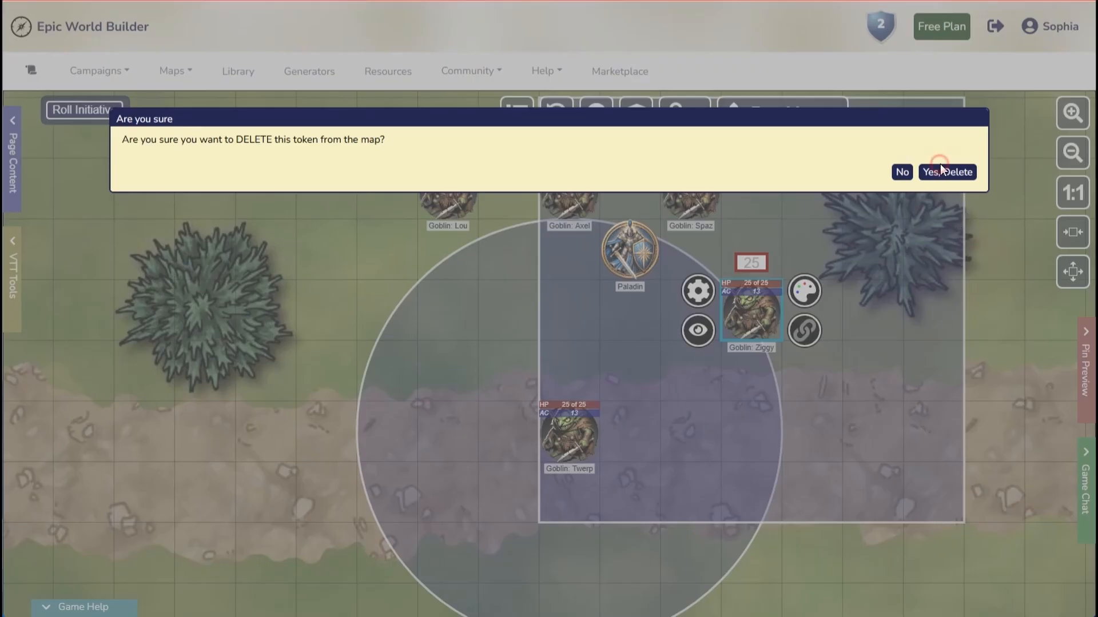
pyautogui.click(944, 172)
pyautogui.click(12, 275)
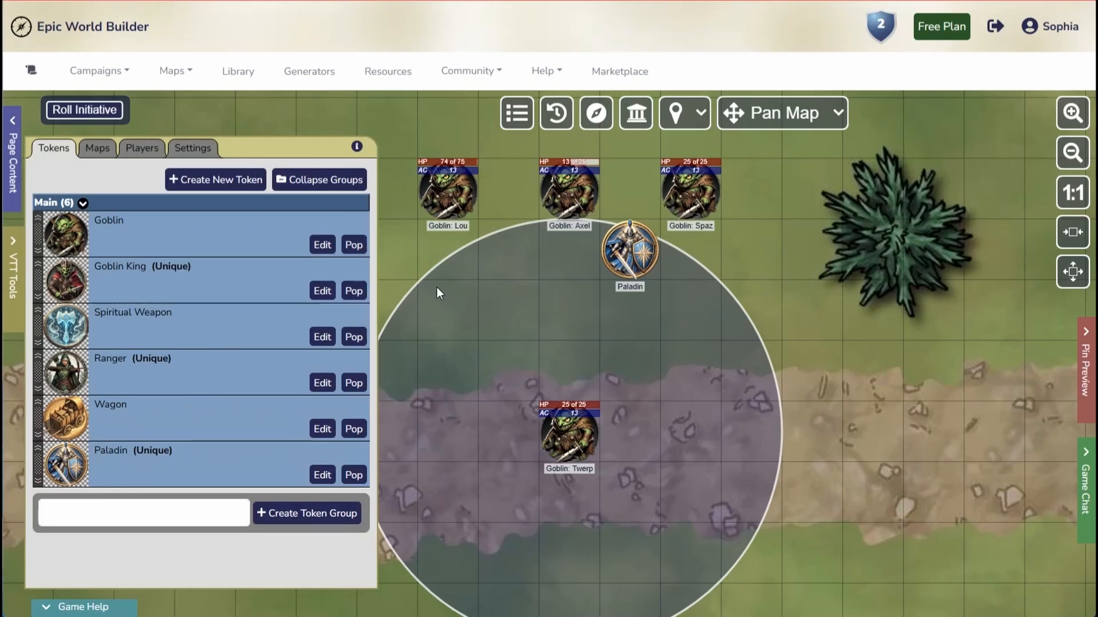
# Step: Set the Stank aura's shape to Jagged Circle on the Goblin token on the dirt path and save the token
pyautogui.click(573, 431)
pyautogui.click(516, 411)
pyautogui.scroll(-6, 332, 435)
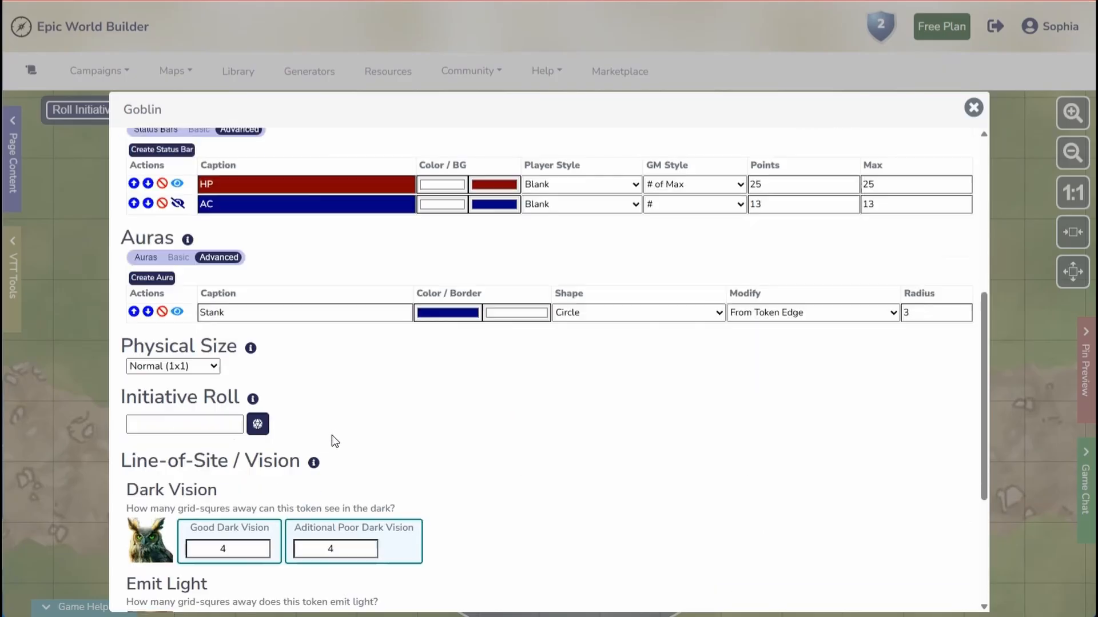
pyautogui.scroll(2, 332, 435)
pyautogui.click(710, 384)
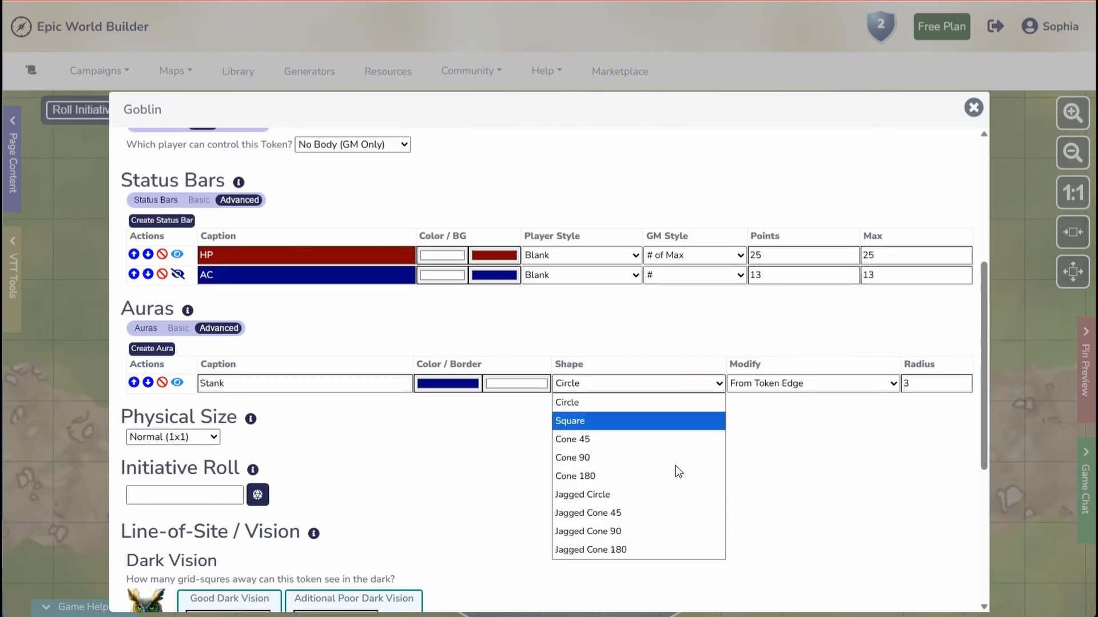
pyautogui.click(676, 495)
pyautogui.scroll(-5, 858, 483)
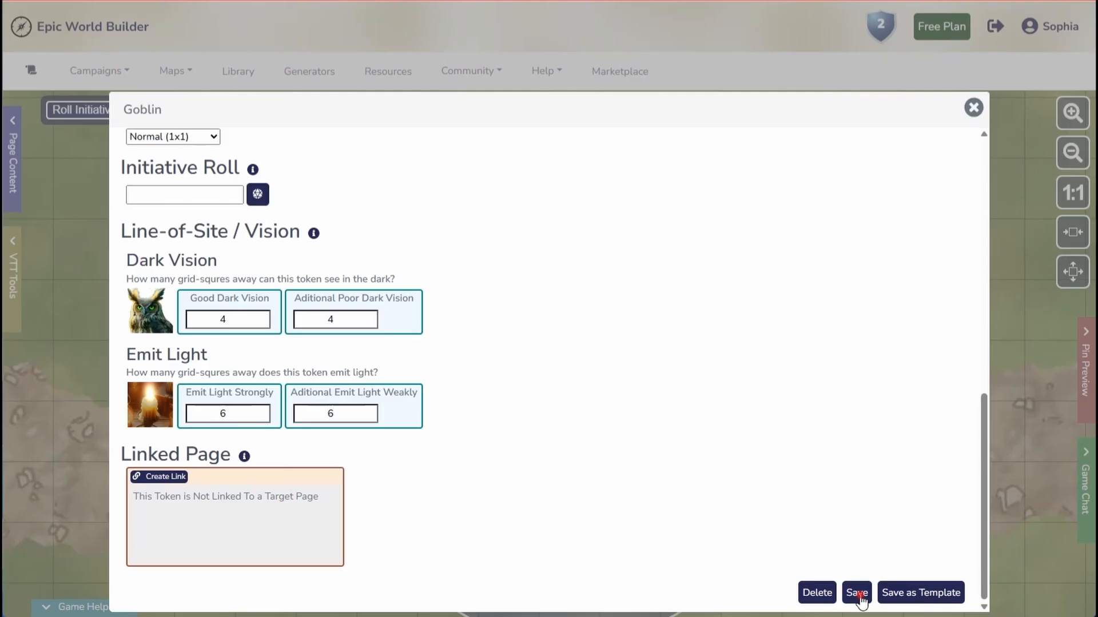
pyautogui.click(857, 593)
pyautogui.scroll(-2, 852, 406)
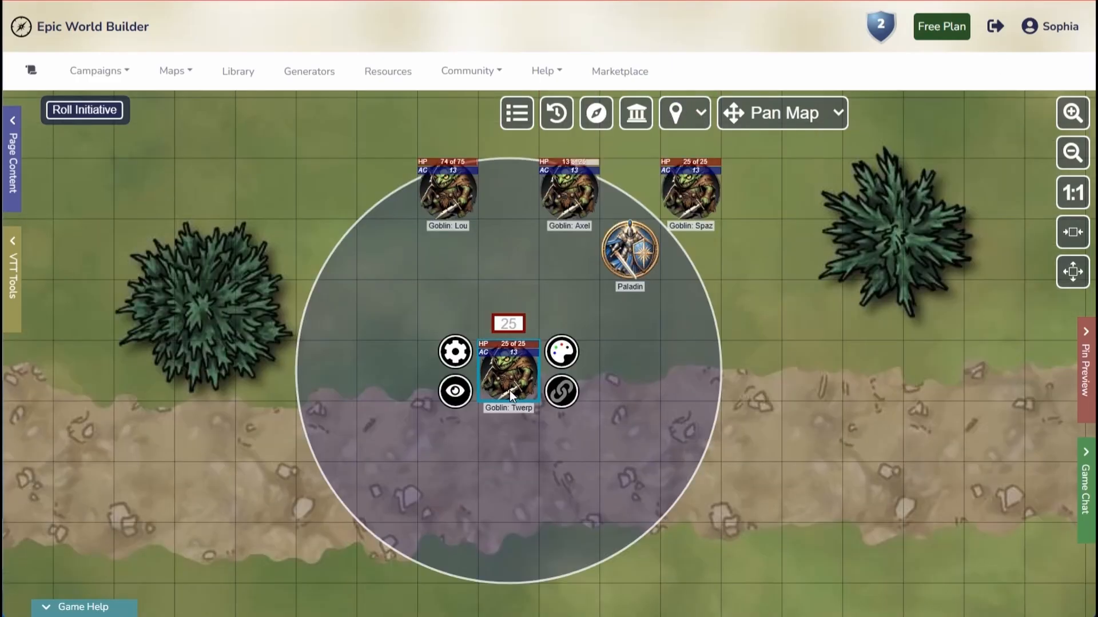
# Step: Set the aura of the Goblin token southwest of the Paladin to Cone 90 with radius 6, and save the token
pyautogui.click(455, 351)
pyautogui.scroll(-4, 444, 406)
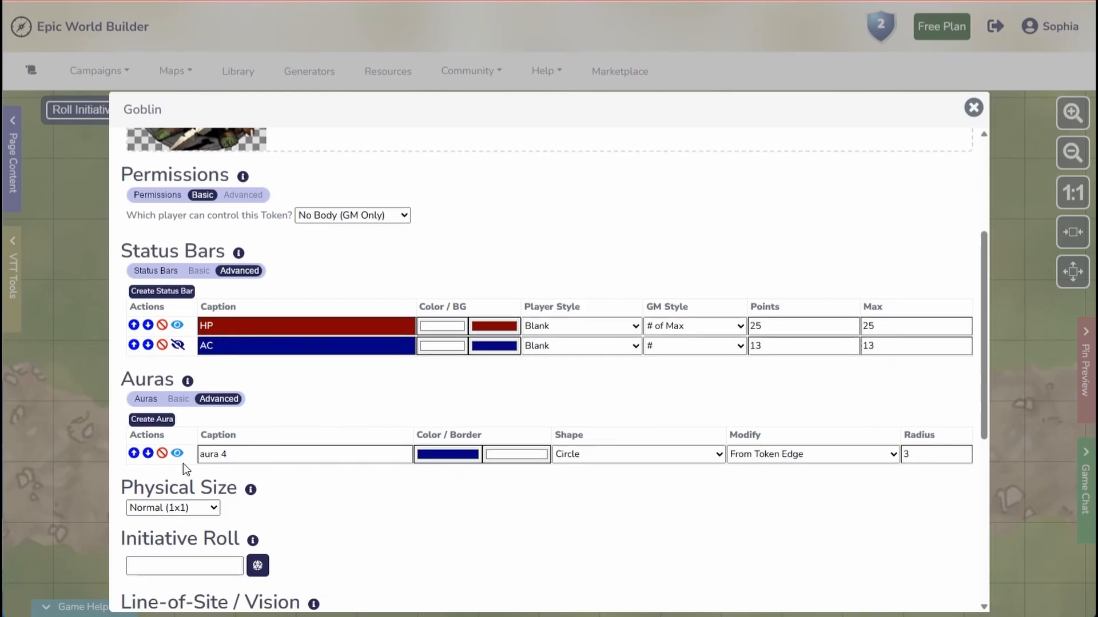
pyautogui.click(697, 455)
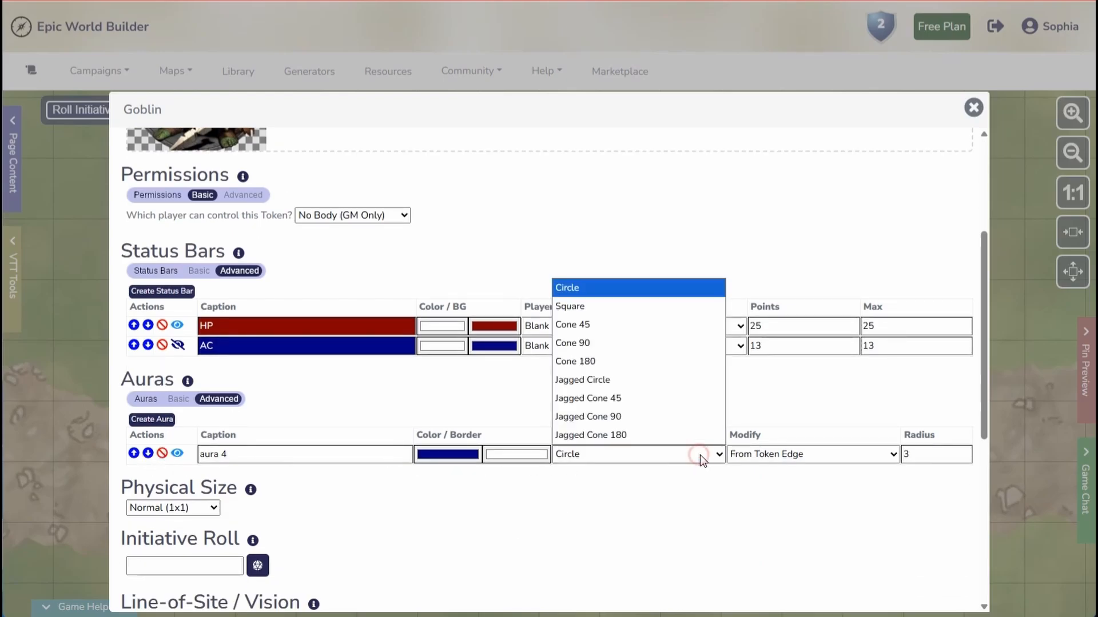
pyautogui.click(598, 342)
pyautogui.moveTo(923, 453); pyautogui.dragTo(878, 467)
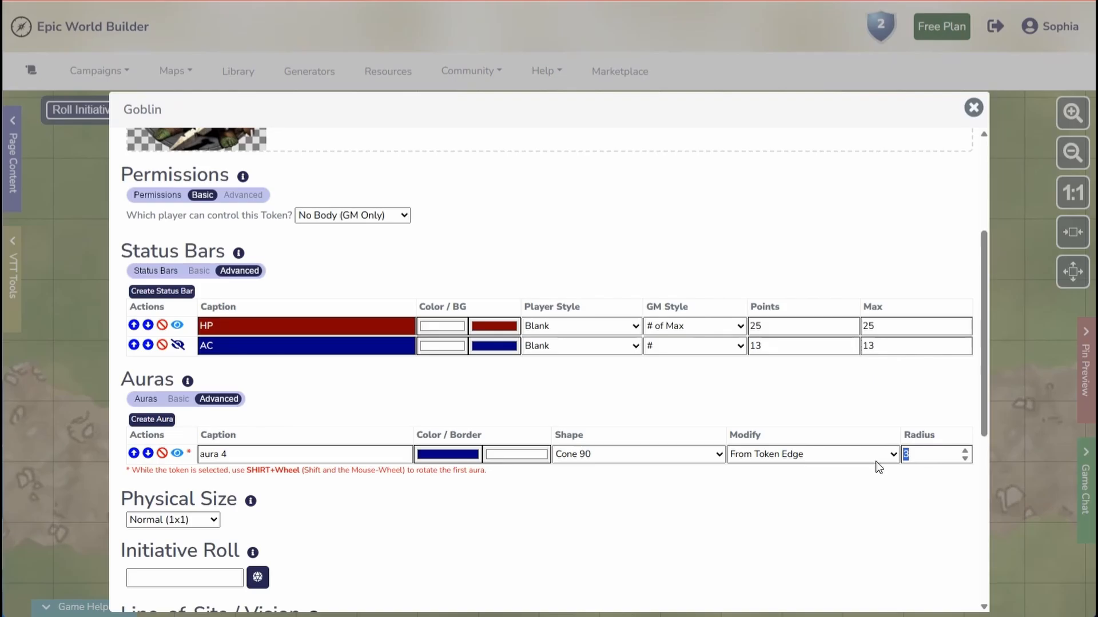
pyautogui.scroll(-5, 549, 493)
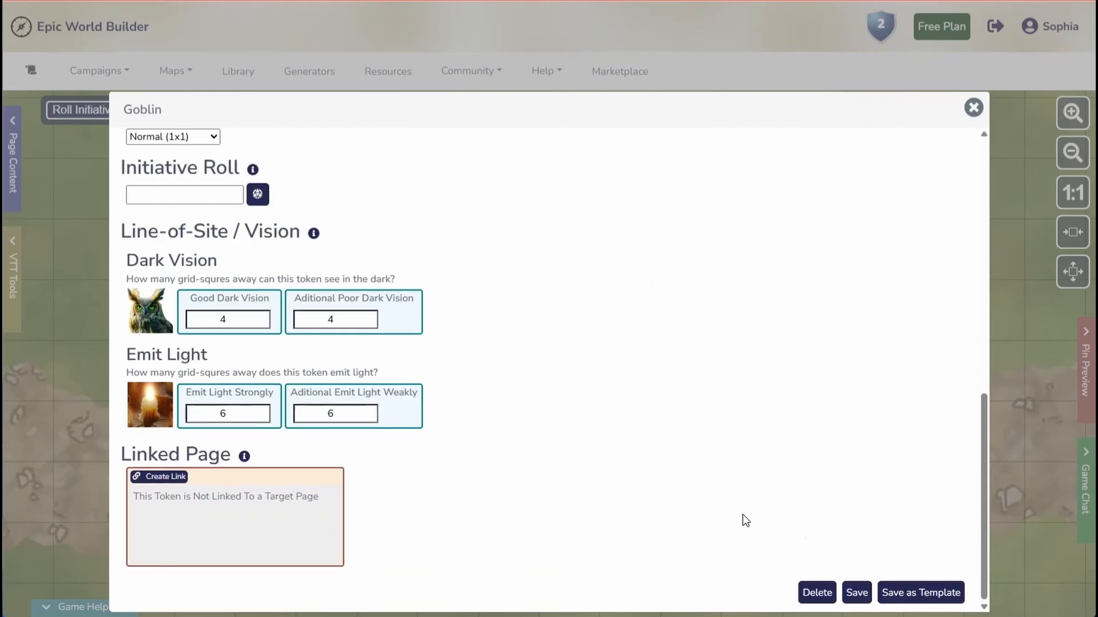
pyautogui.click(856, 592)
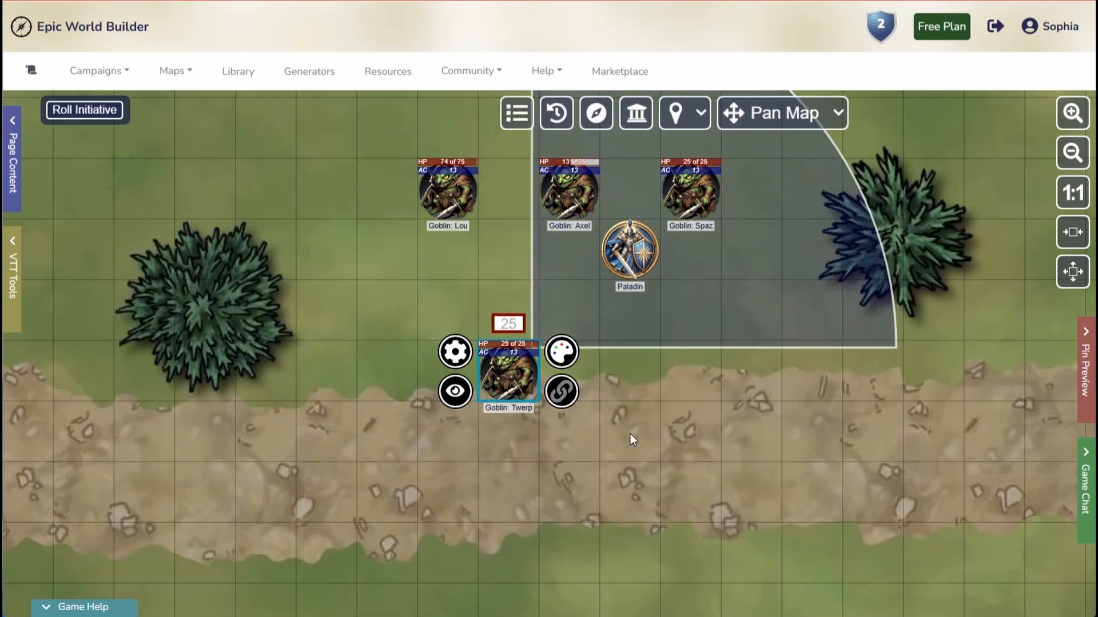
# Step: Add two more auras to the same Goblin token and set the shape of aura 3 to Cone 90
pyautogui.click(455, 352)
pyautogui.scroll(-2, 314, 443)
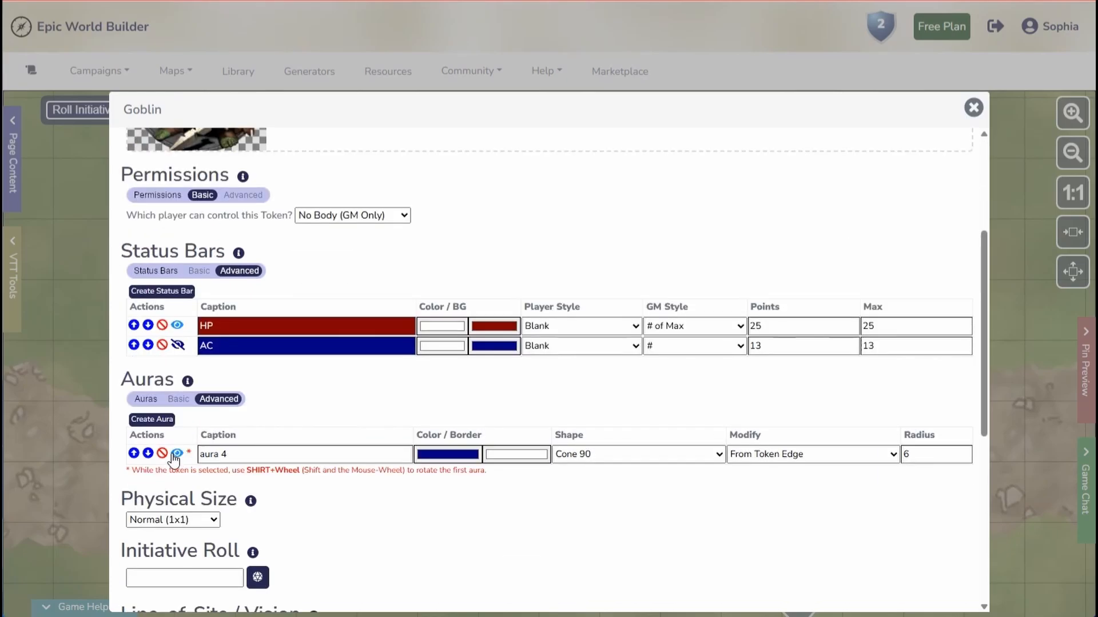
pyautogui.click(152, 419)
pyautogui.click(152, 419)
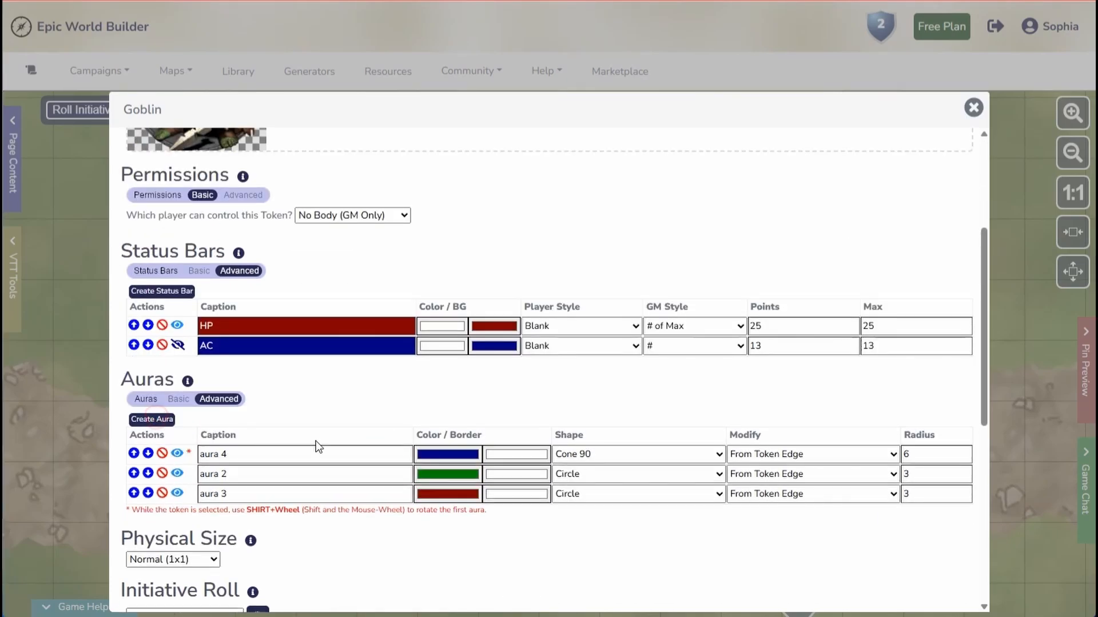
pyautogui.click(701, 497)
pyautogui.click(594, 382)
# Step: Set the shape of aura 4 to Square and save the Goblin token
pyautogui.click(636, 455)
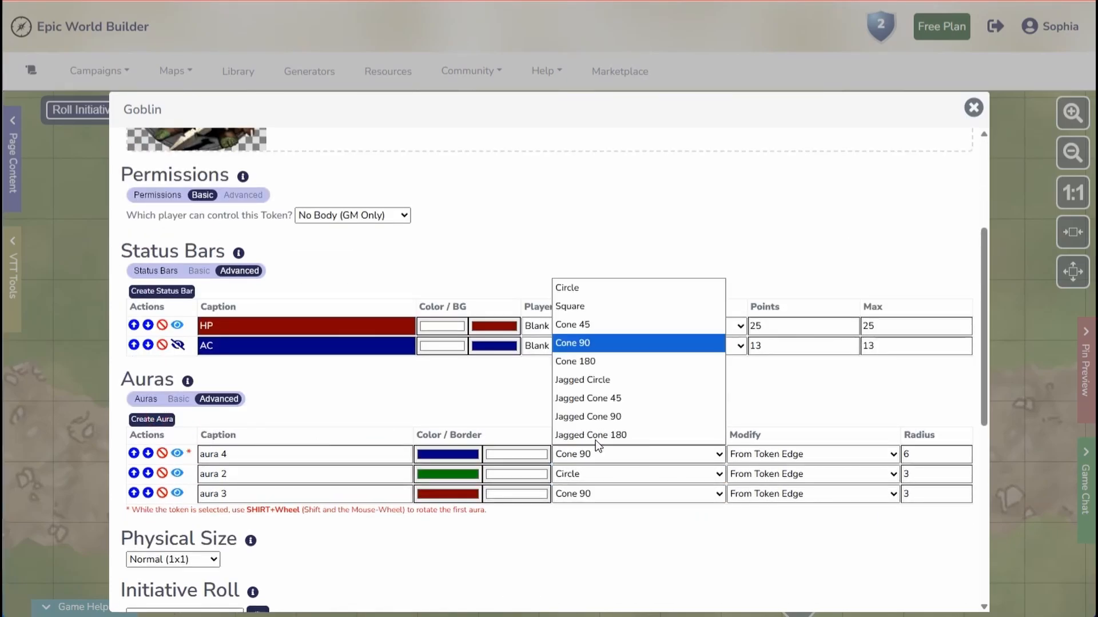
pyautogui.click(603, 308)
pyautogui.click(678, 524)
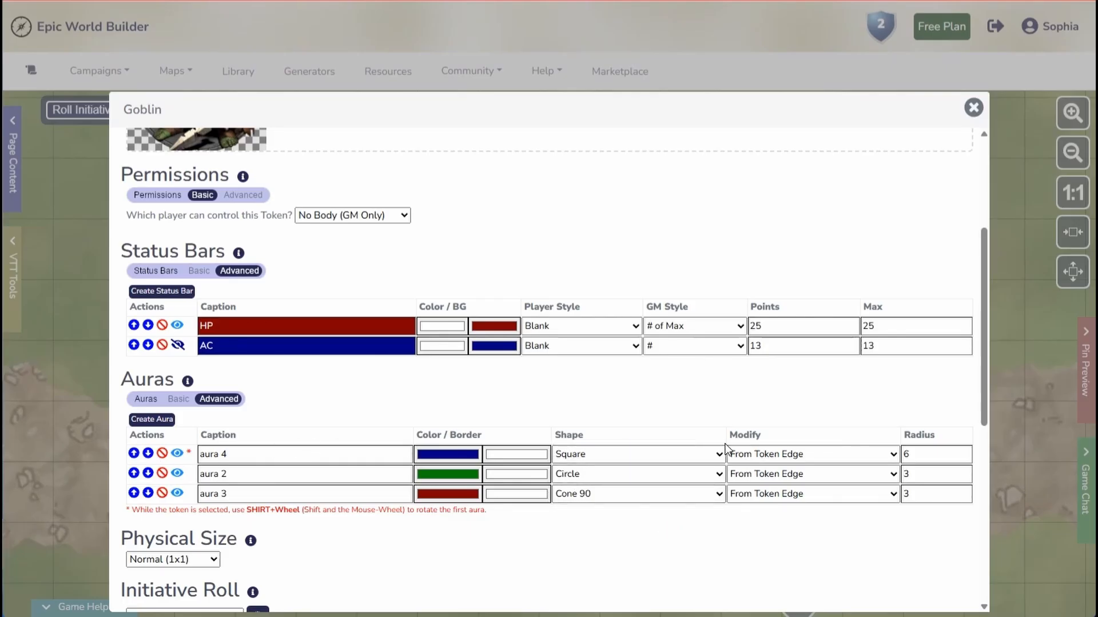
pyautogui.scroll(-7, 783, 465)
pyautogui.click(857, 591)
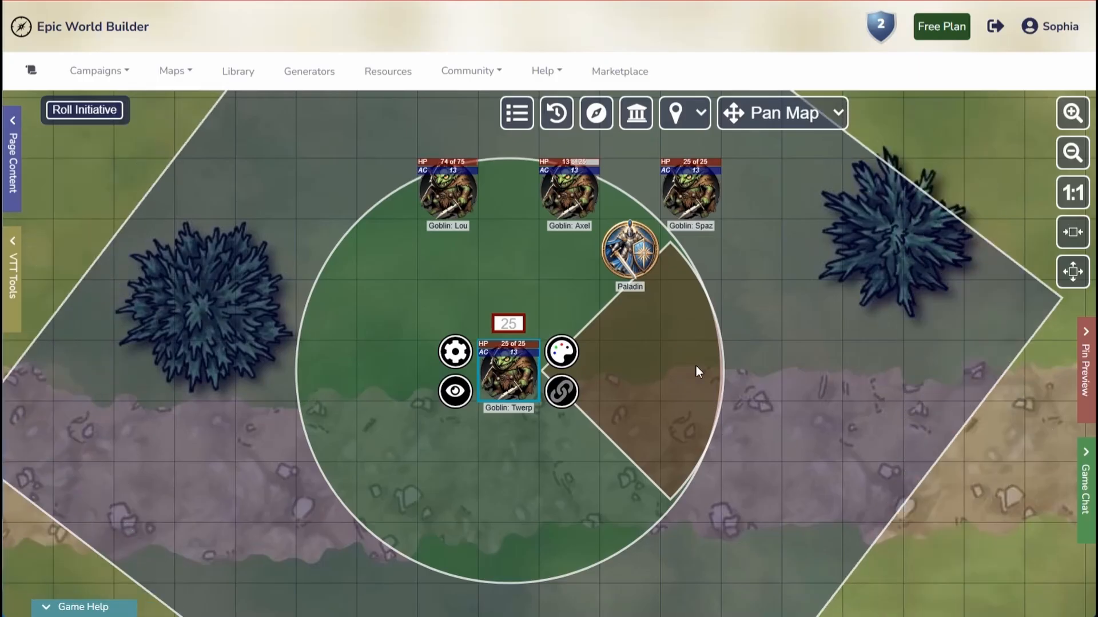
# Step: Reorder the Goblin token's auras so the red Cone 90 aura 3 comes first, and save the token
pyautogui.click(455, 352)
pyautogui.scroll(-5, 400, 409)
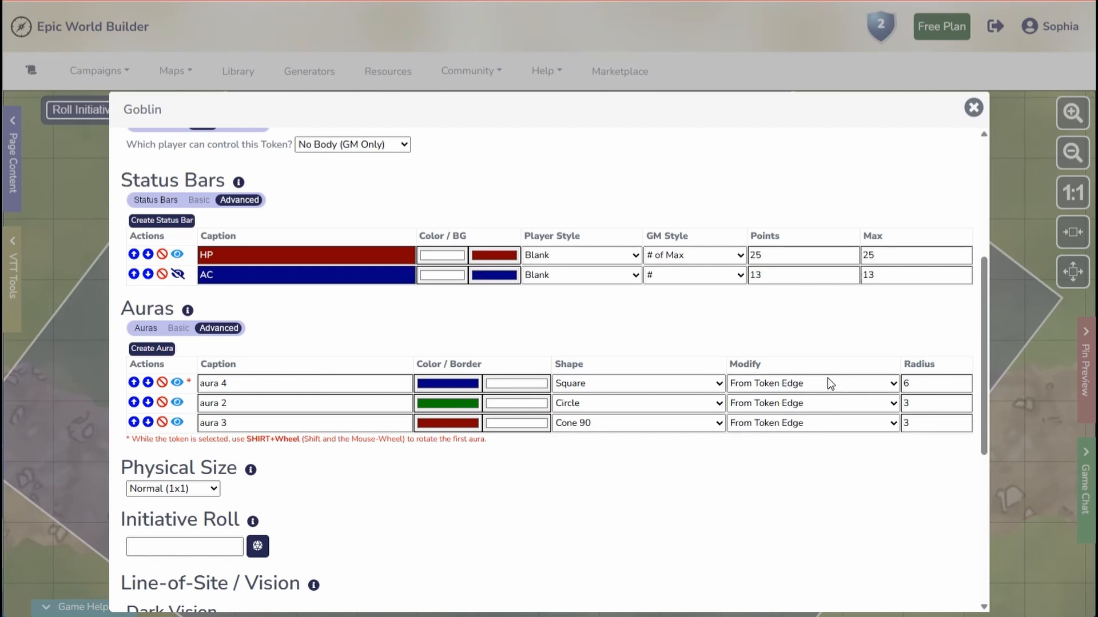
pyautogui.click(133, 423)
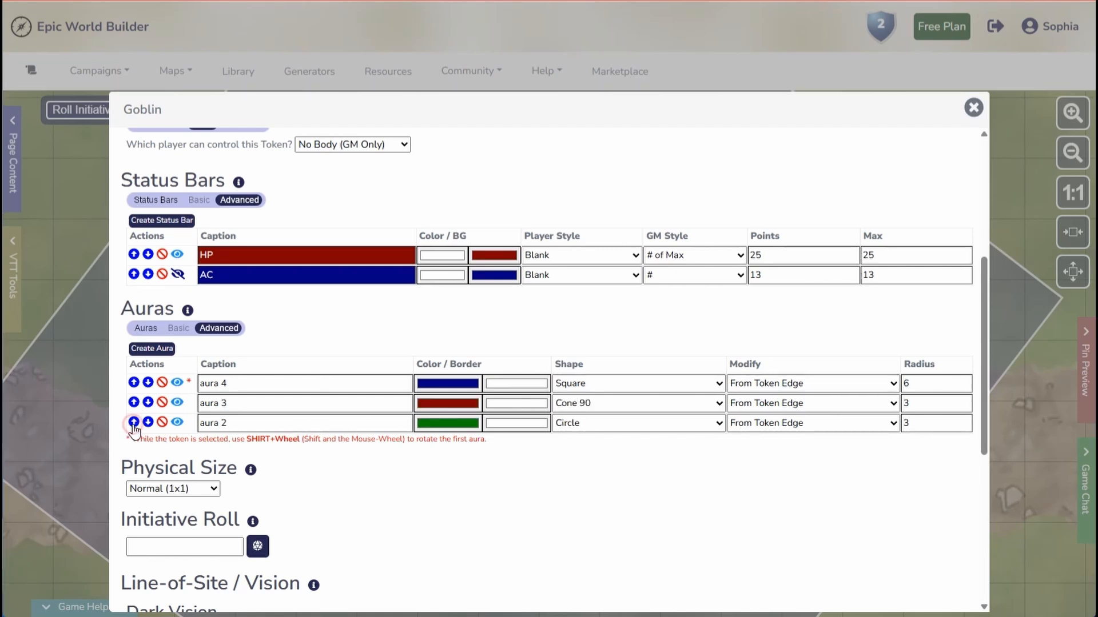
pyautogui.click(134, 402)
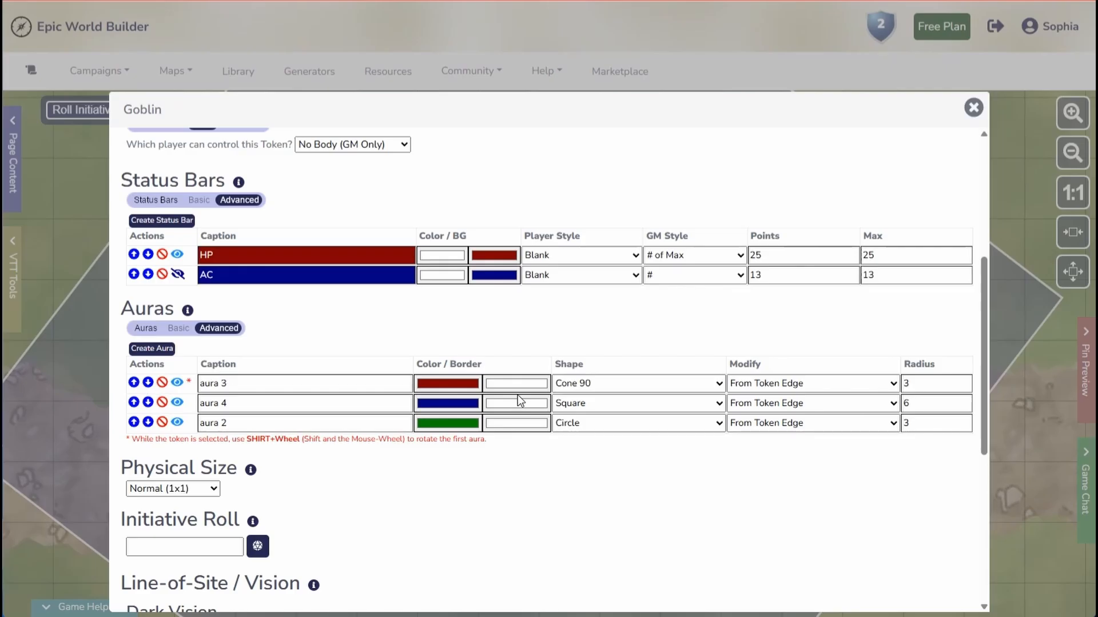
pyautogui.scroll(-6, 688, 463)
pyautogui.click(857, 591)
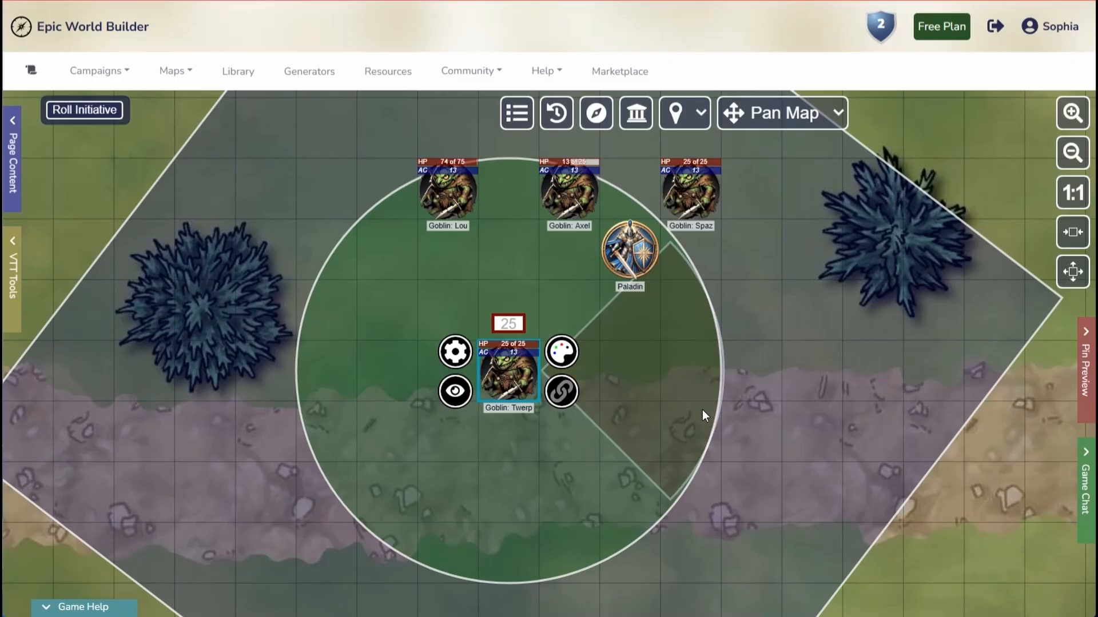
# Step: Delete all three auras from the Goblin: Twerp token, save it, and deselect the token
pyautogui.click(456, 351)
pyautogui.scroll(3, 320, 435)
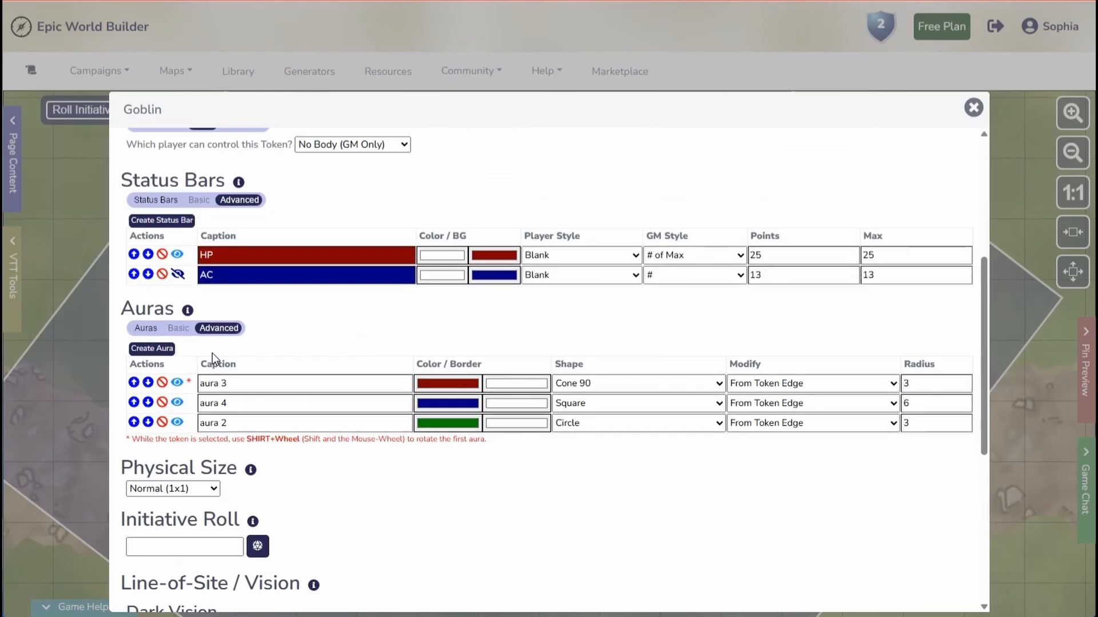
pyautogui.click(161, 423)
pyautogui.click(162, 403)
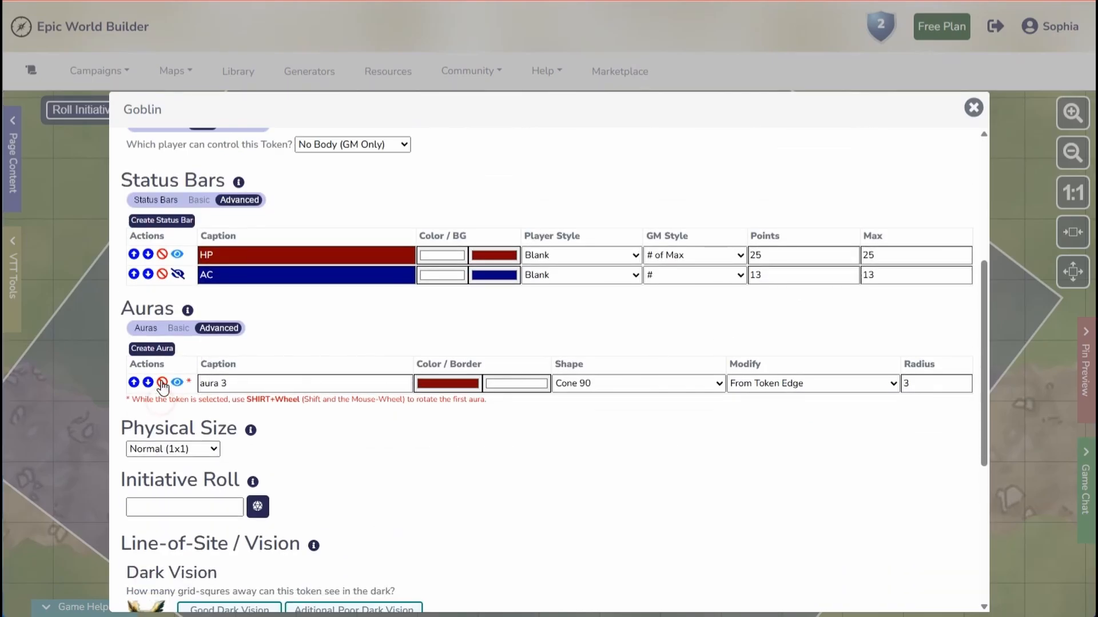
pyautogui.click(162, 383)
pyautogui.scroll(-5, 741, 388)
pyautogui.click(857, 591)
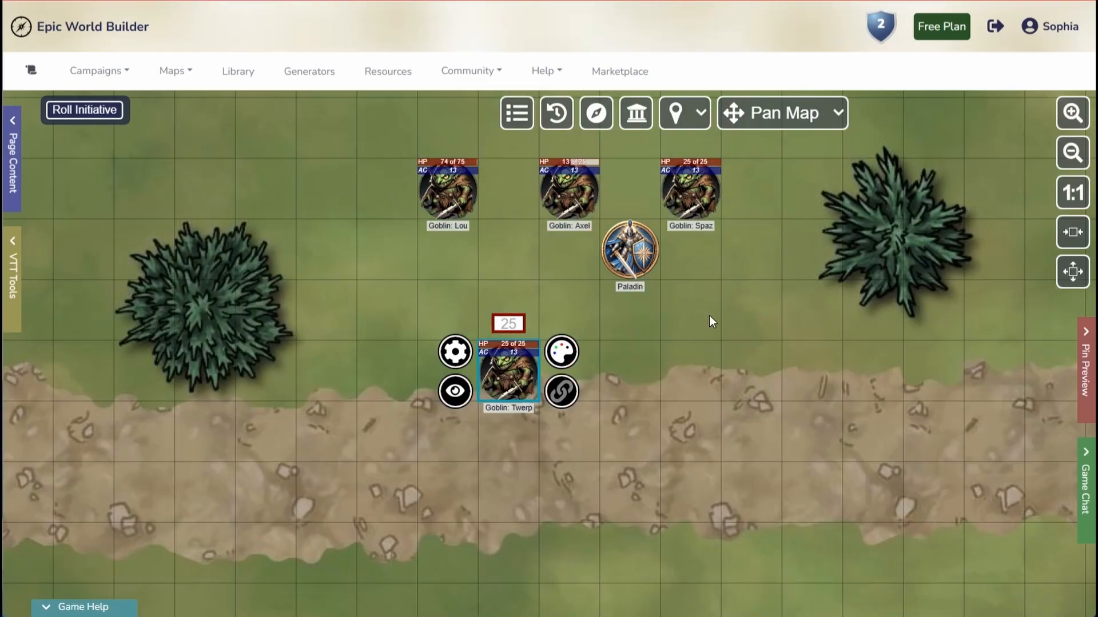
pyautogui.click(571, 391)
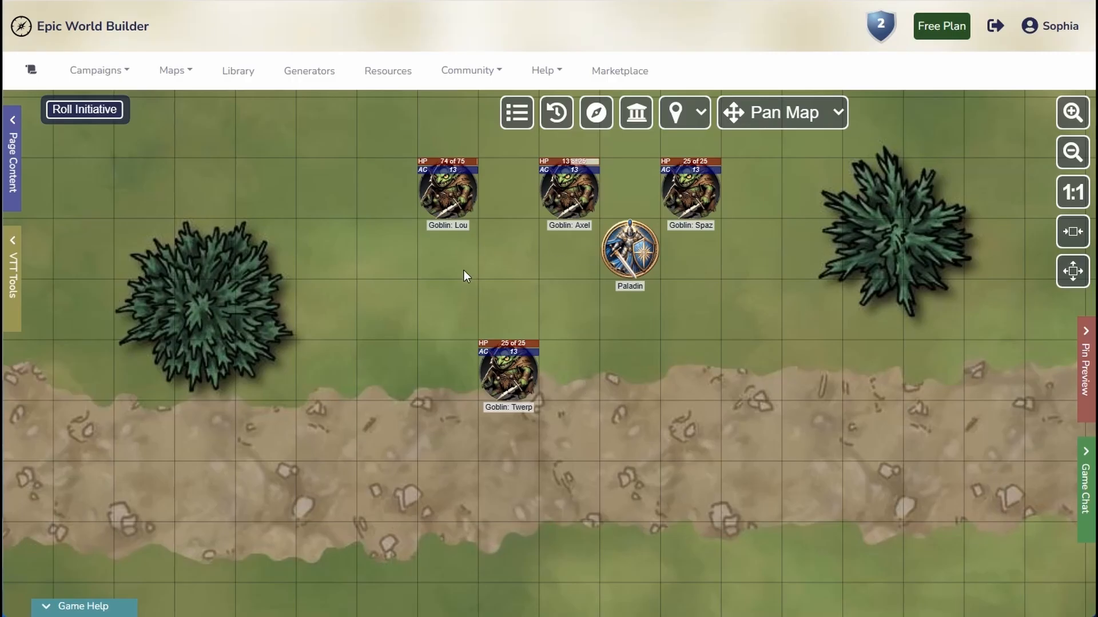
# Step: Set the physical size of the Wagon token template to Large (2x2) and save it
pyautogui.click(12, 279)
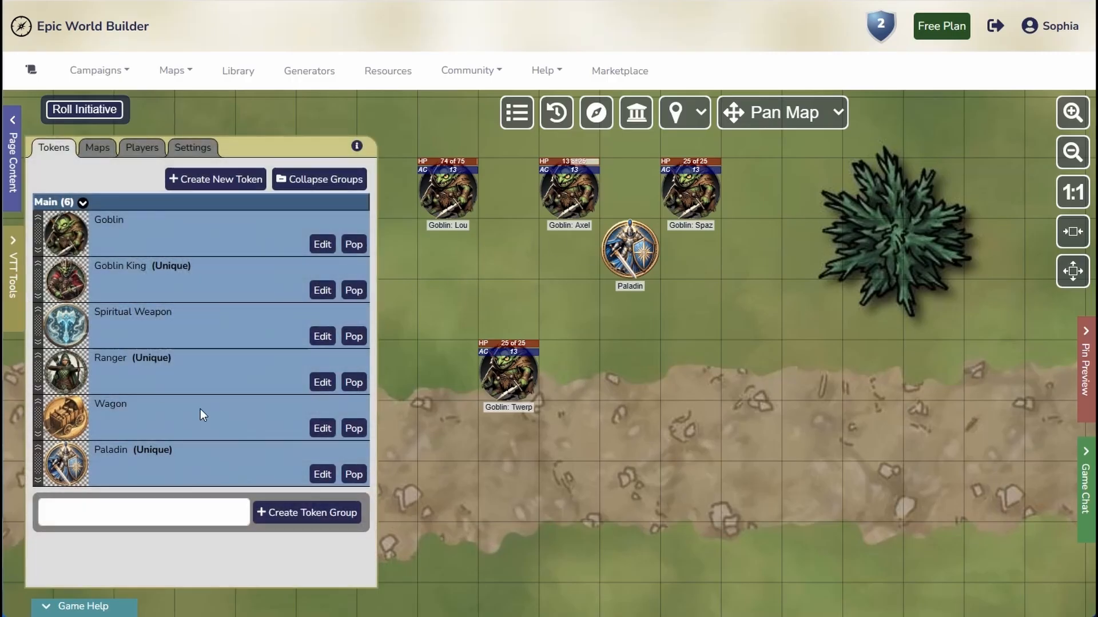
pyautogui.click(323, 429)
pyautogui.scroll(-5, 471, 335)
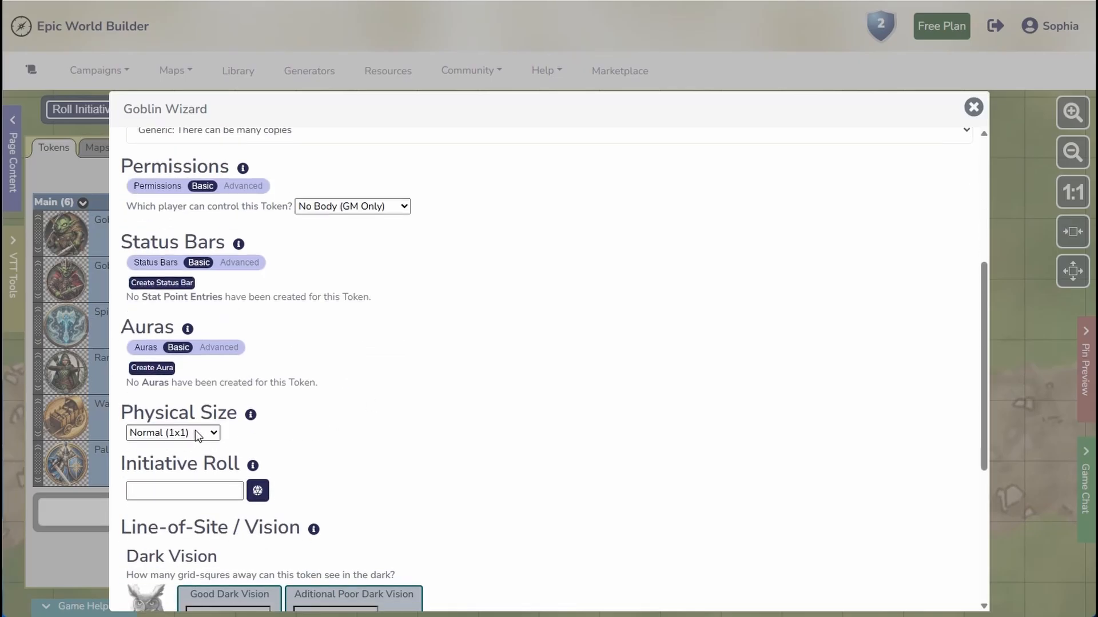
pyautogui.click(195, 433)
pyautogui.click(177, 474)
pyautogui.scroll(-5, 485, 404)
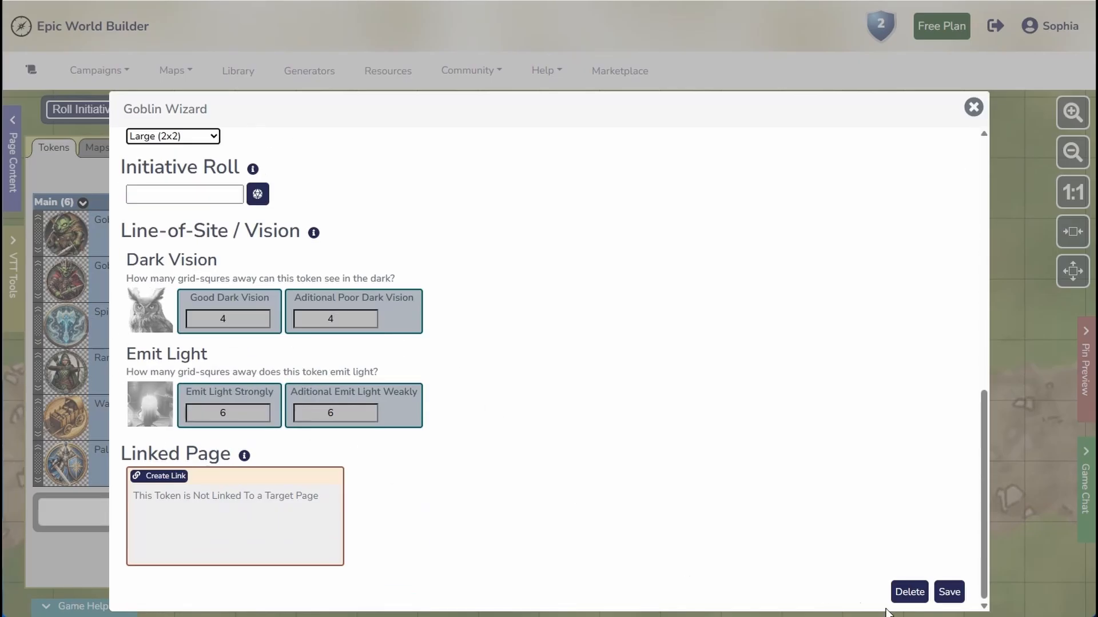
pyautogui.click(949, 593)
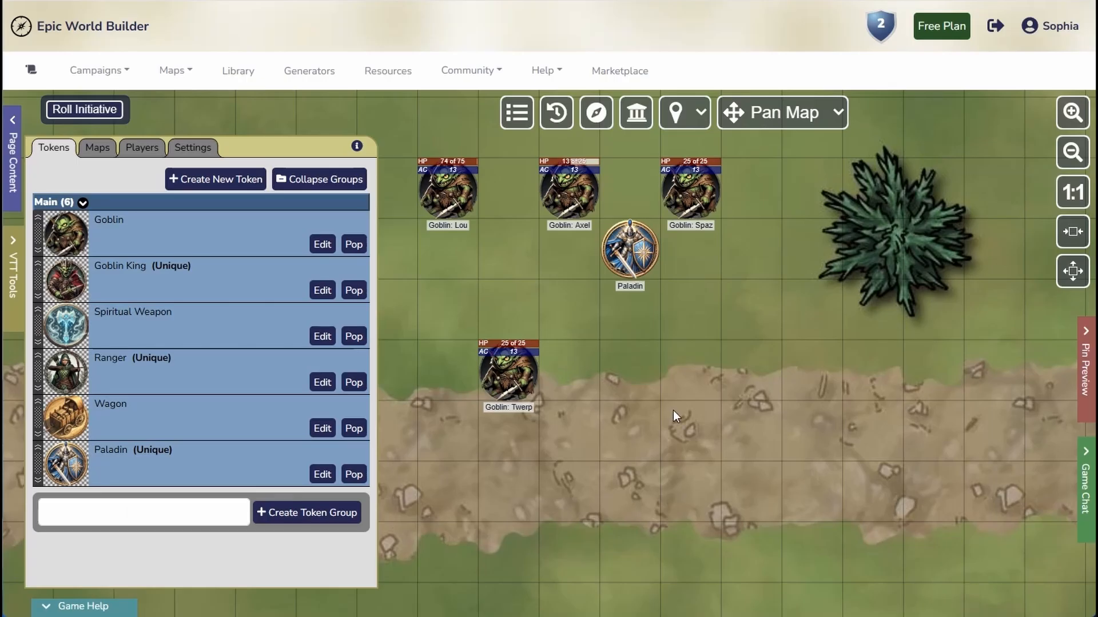
# Step: Place a Wagon token on the dirt road and move it east to just below the eastern tree
pyautogui.moveTo(71, 419); pyautogui.dragTo(638, 386)
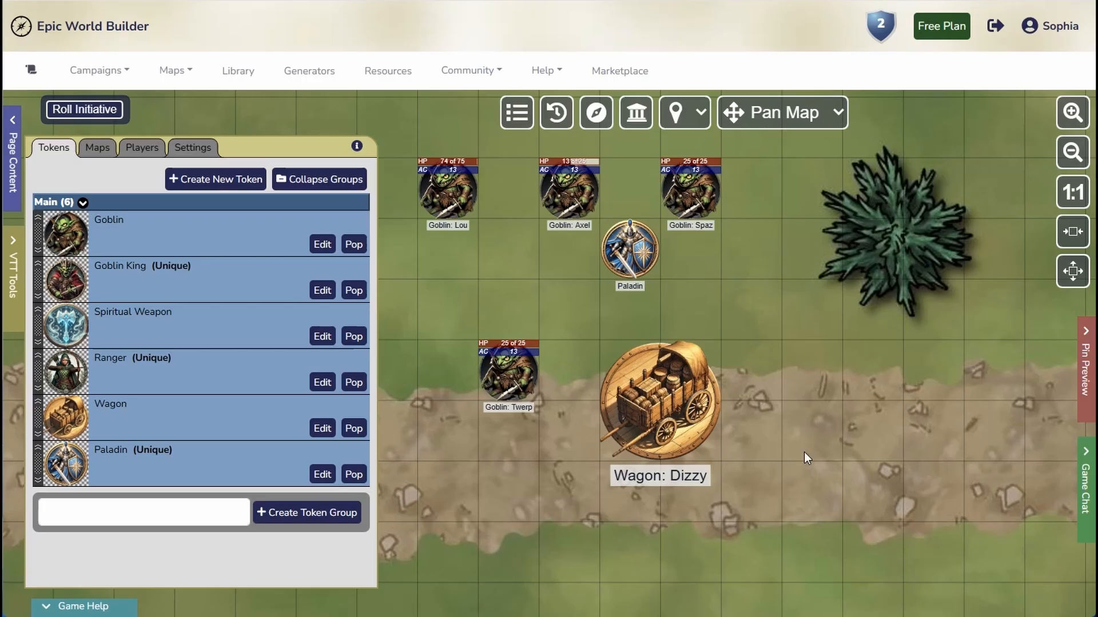
pyautogui.moveTo(690, 438); pyautogui.dragTo(860, 459)
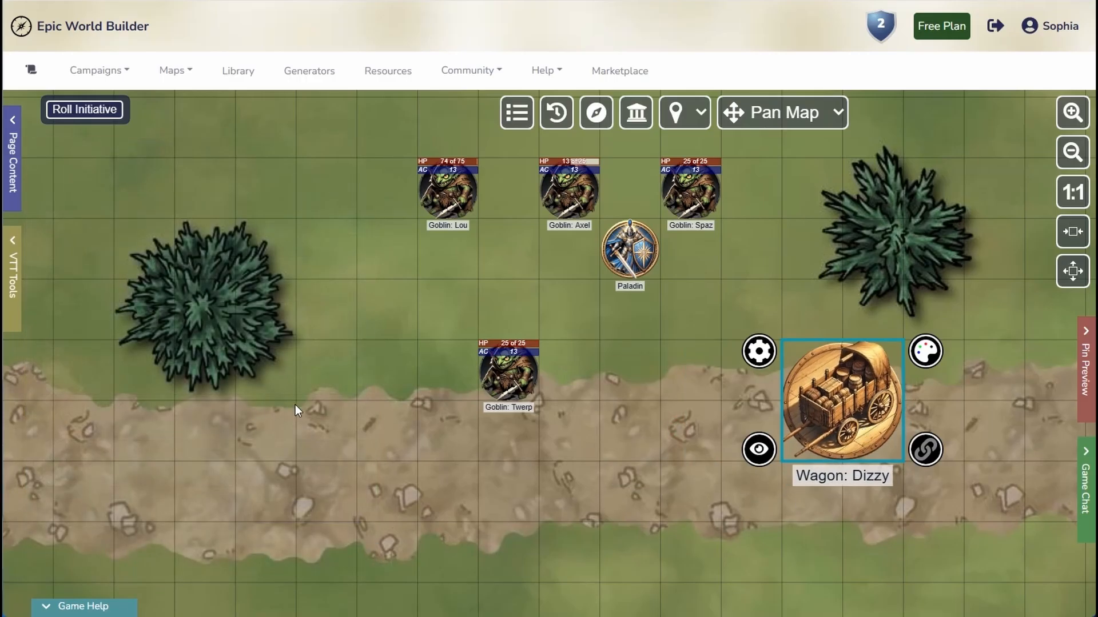
pyautogui.click(446, 197)
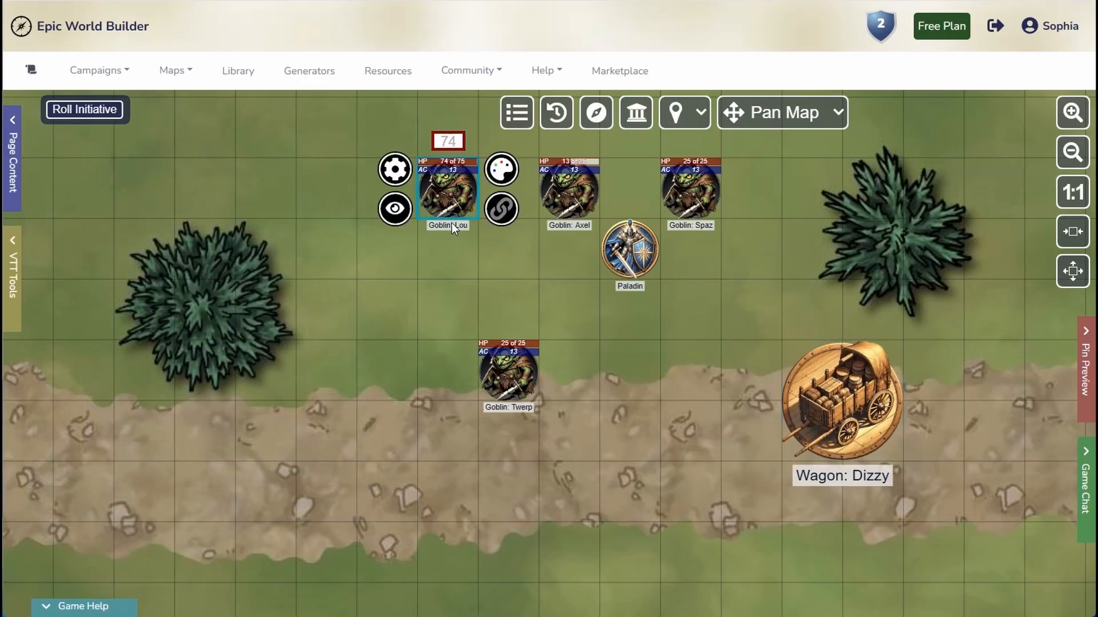
# Step: Move the Goblin: Twerp token below Goblin: Lou and change its title to Goblin Wizard
pyautogui.moveTo(506, 376); pyautogui.dragTo(444, 319)
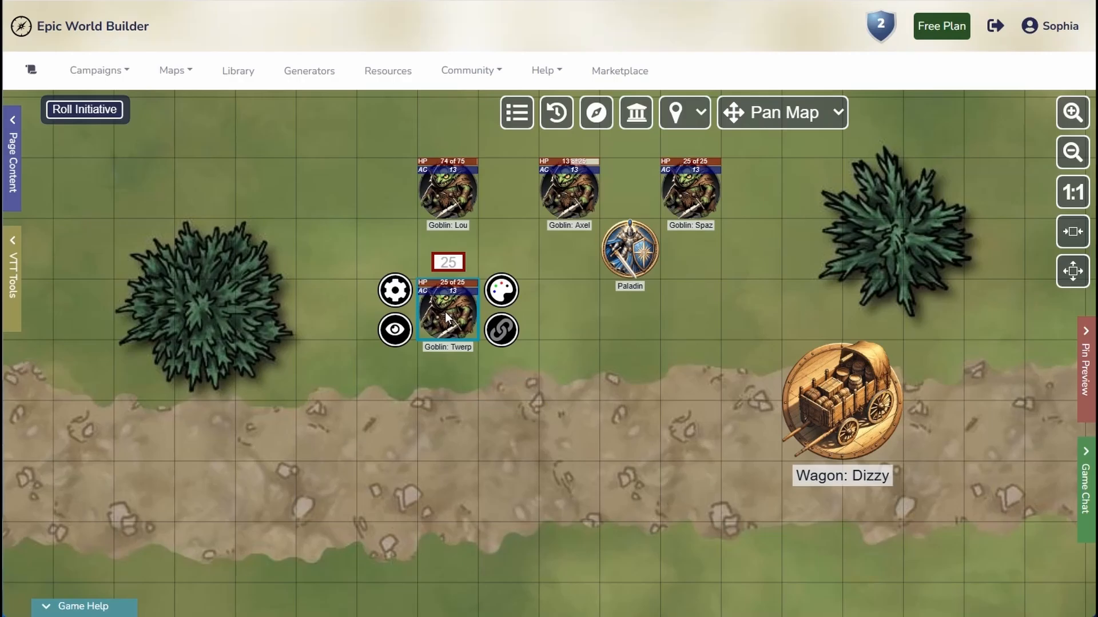
pyautogui.click(395, 291)
pyautogui.click(251, 178)
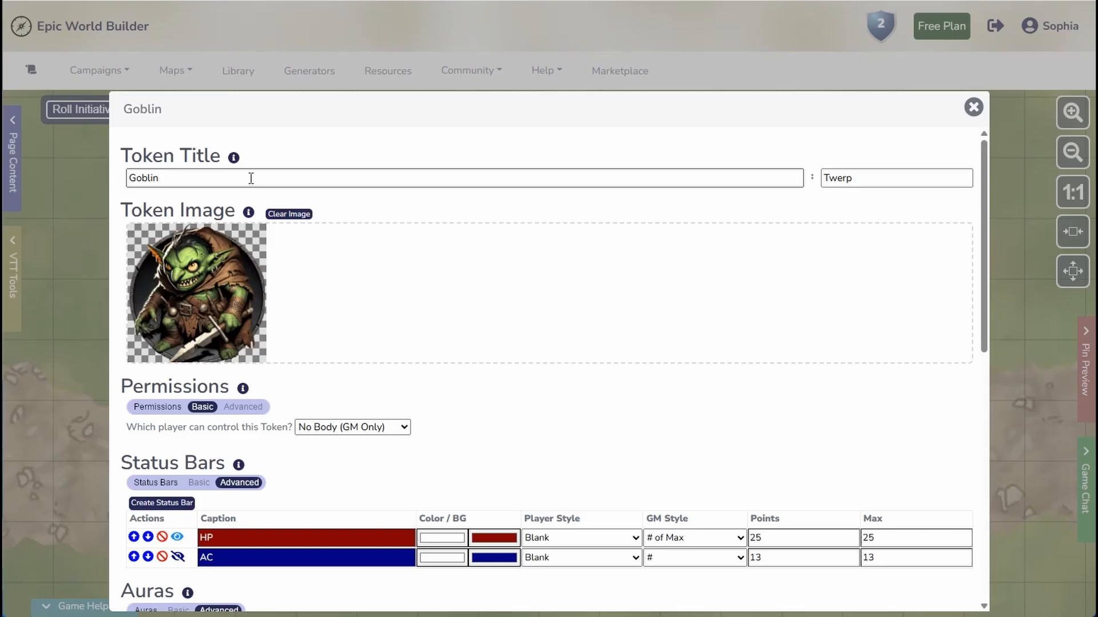
pyautogui.write('Wizard')
# Step: Set the token's HP status bar to 75 points with a maximum of 75
pyautogui.doubleClick(769, 537)
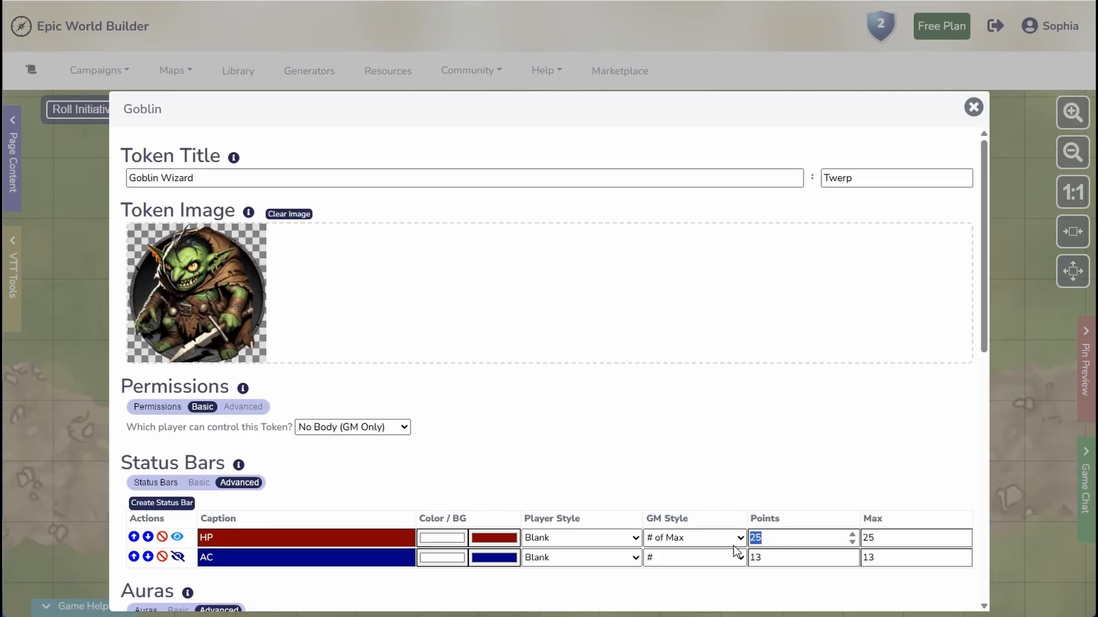
pyautogui.write('75')
pyautogui.press('Tab')
pyautogui.write('75')
# Step: Set the token's AC status bar to 11 points with a maximum of 11, and save the token
pyautogui.scroll(-7, 749, 537)
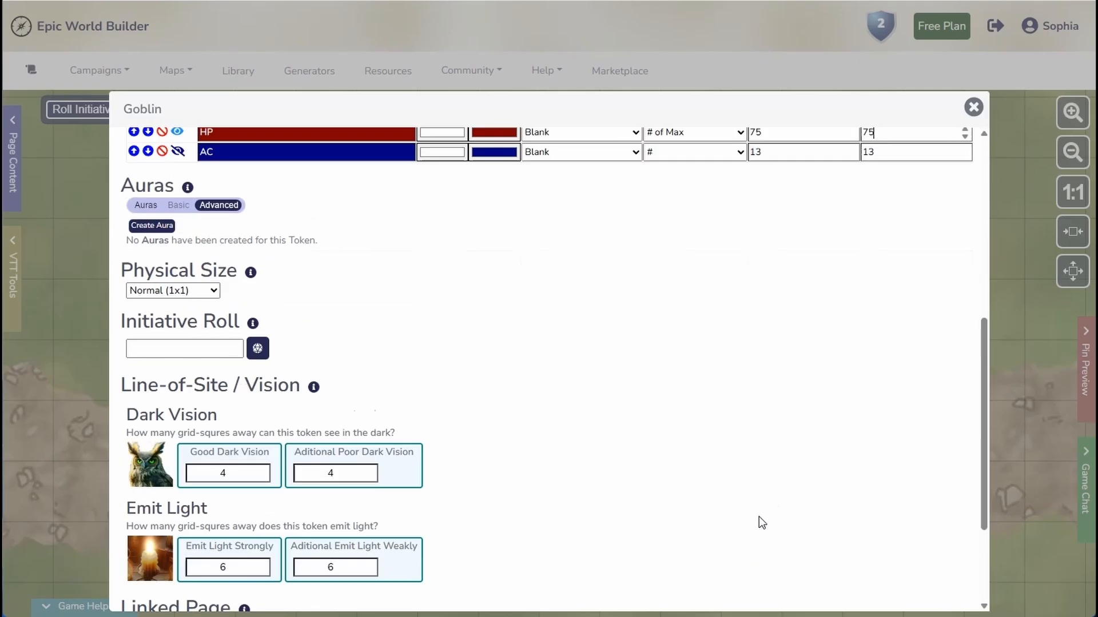
pyautogui.scroll(2, 766, 400)
pyautogui.doubleClick(774, 275)
pyautogui.write('11')
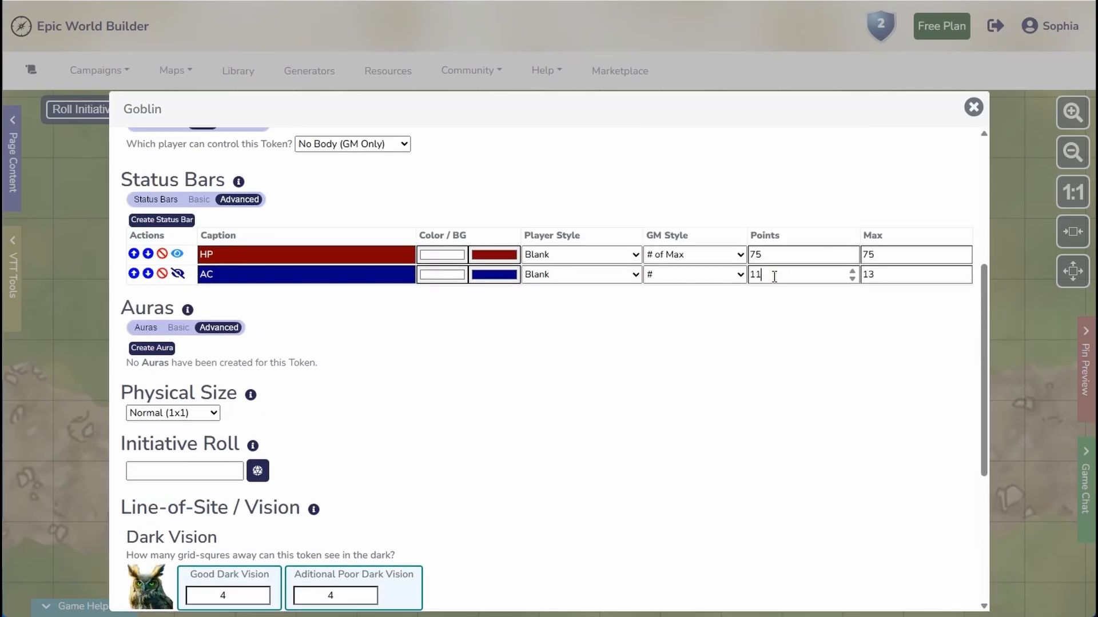
pyautogui.press('Tab')
pyautogui.write('11')
pyautogui.scroll(-5, 551, 409)
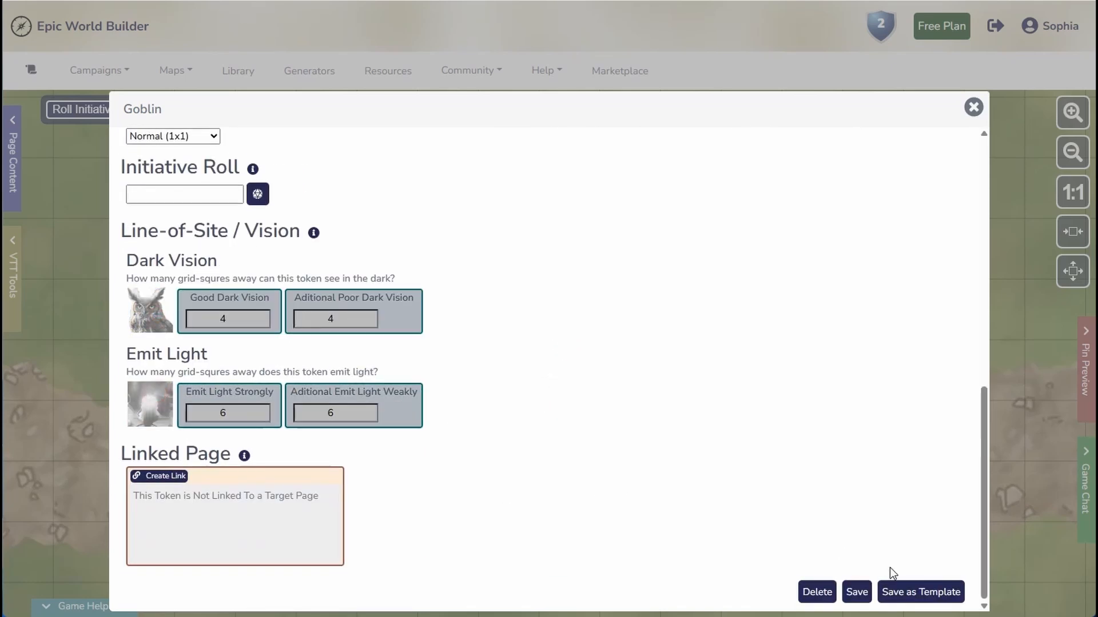
pyautogui.click(854, 593)
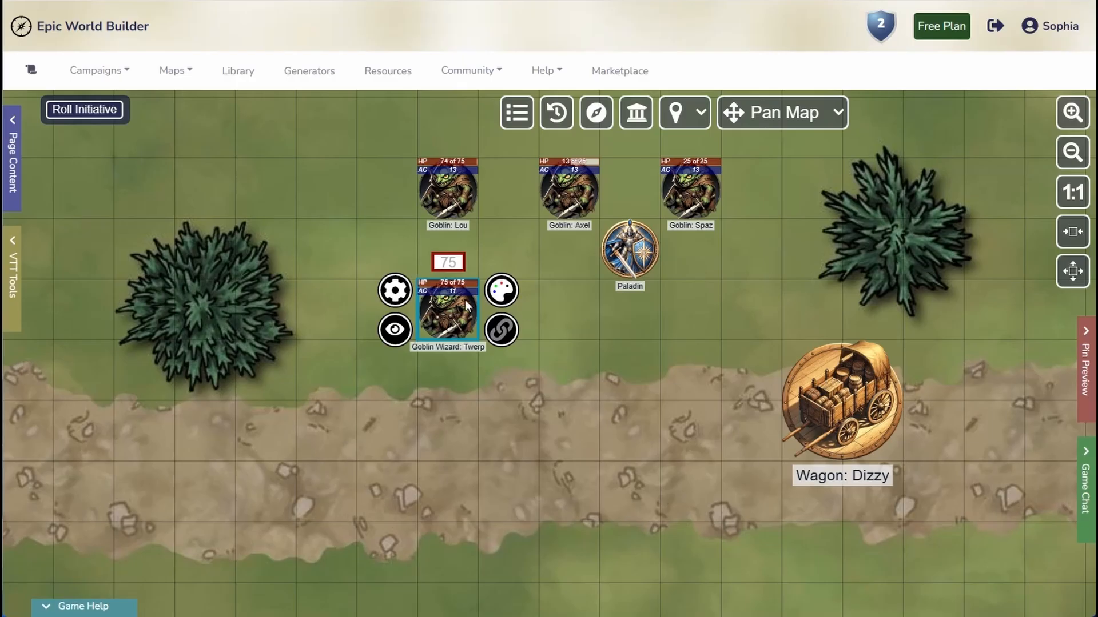
# Step: Save the Goblin Wizard: Twerp token as a template and close its settings
pyautogui.click(13, 284)
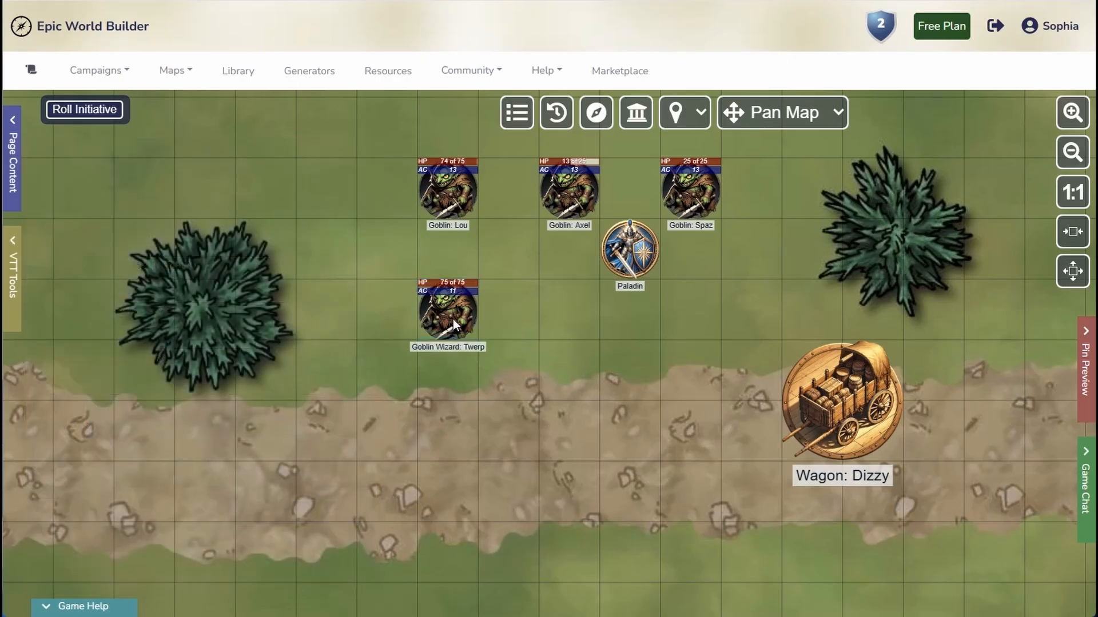
pyautogui.click(388, 285)
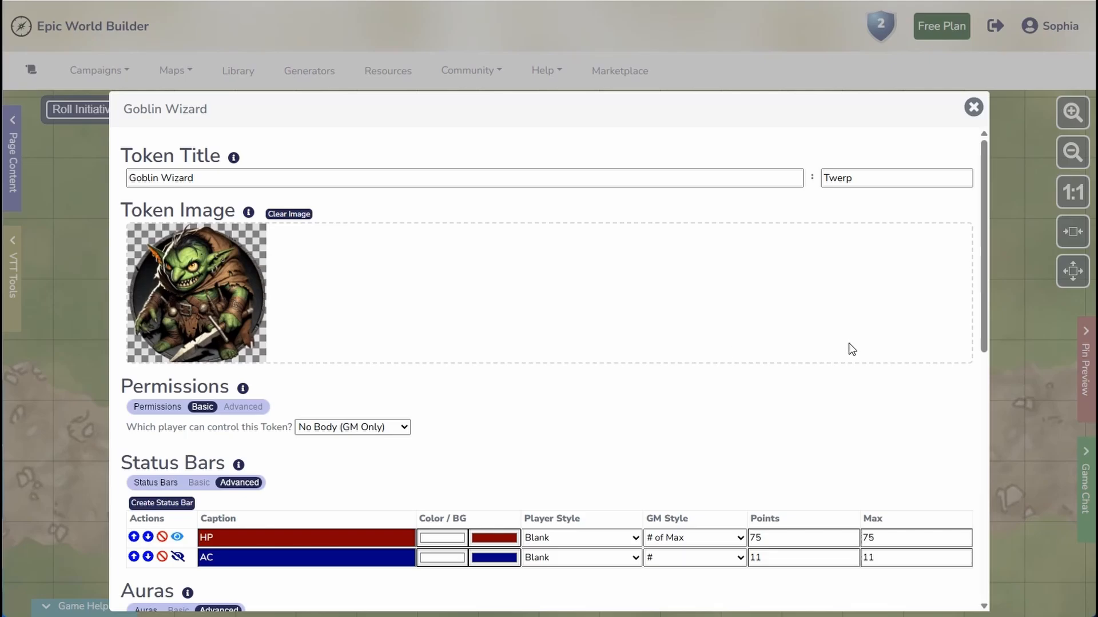
pyautogui.scroll(-10, 848, 343)
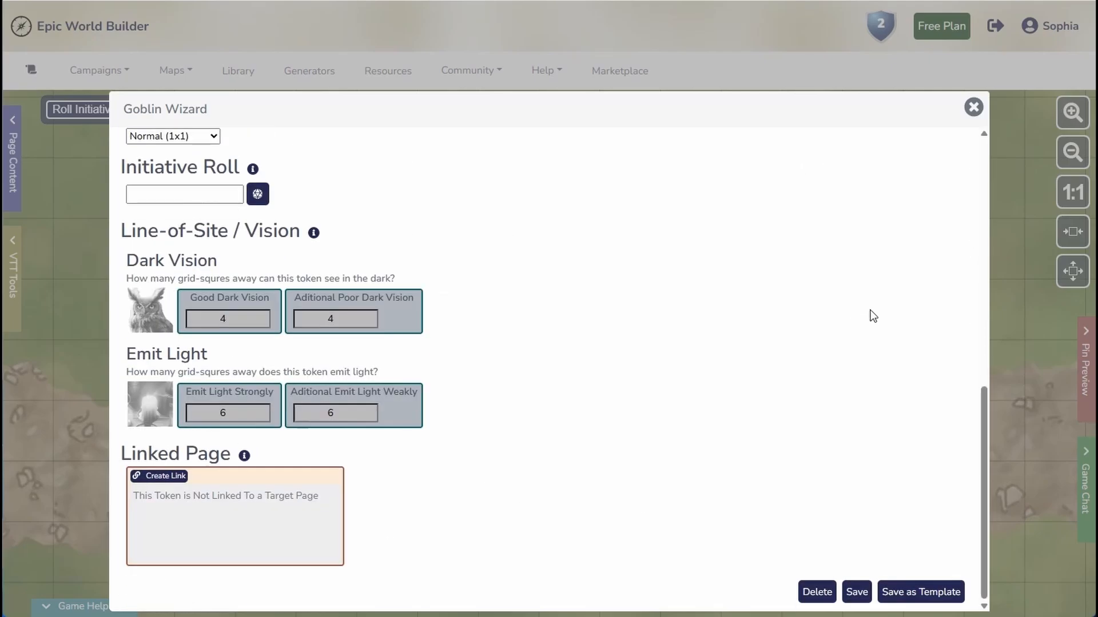
pyautogui.click(914, 598)
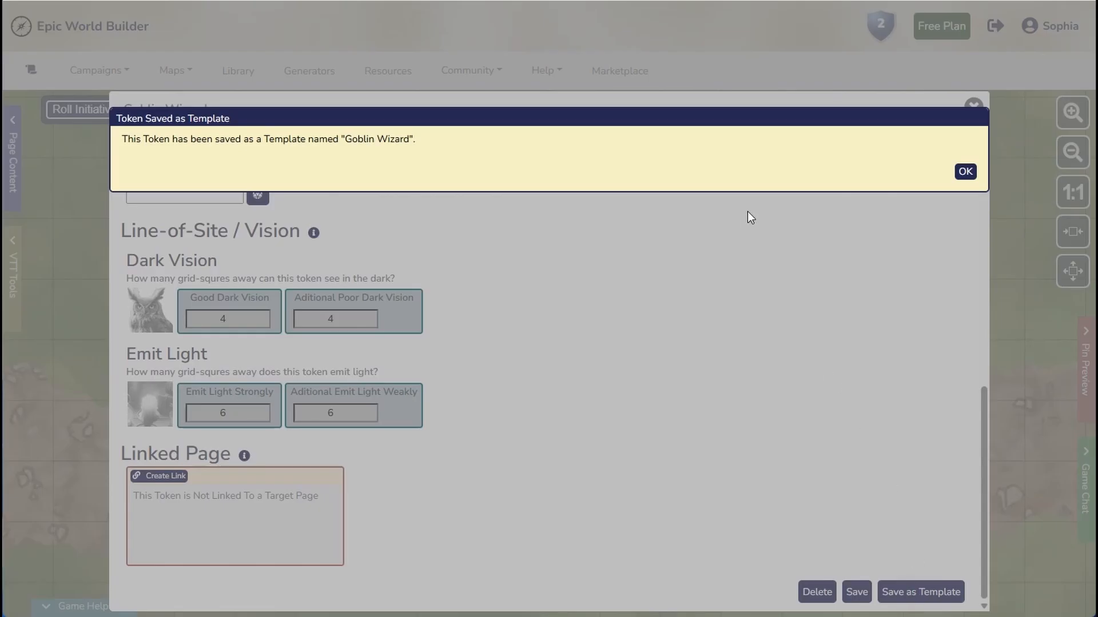
pyautogui.click(964, 173)
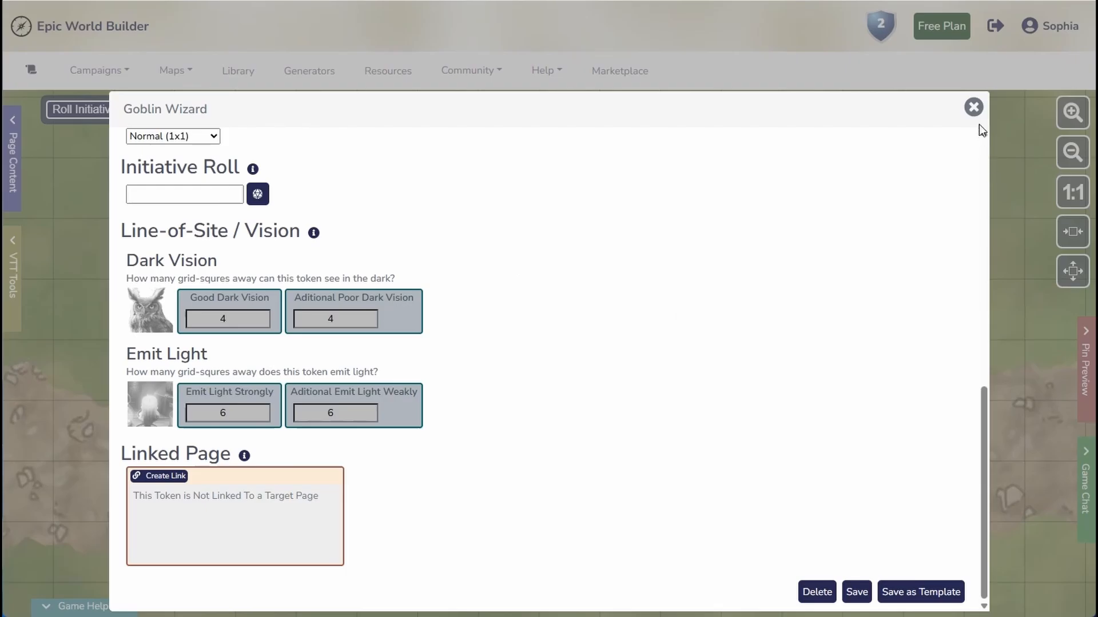
pyautogui.click(973, 106)
# Step: Place a second Goblin Wizard token from the new template on the road south of Goblin Wizard: Twerp, and select it
pyautogui.click(13, 274)
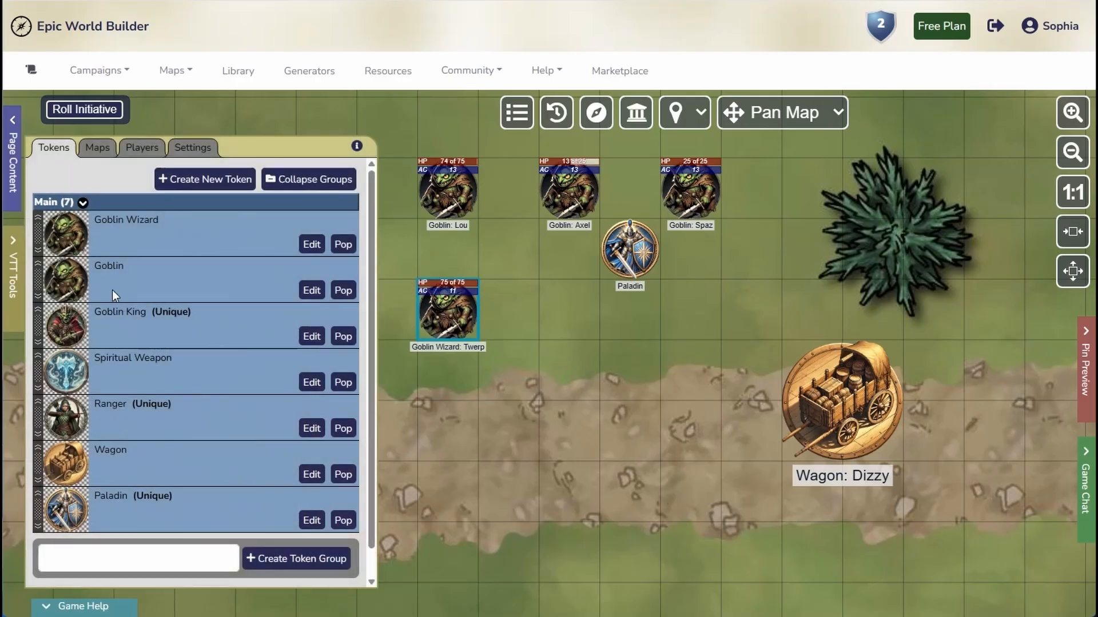
pyautogui.moveTo(66, 225); pyautogui.dragTo(454, 403)
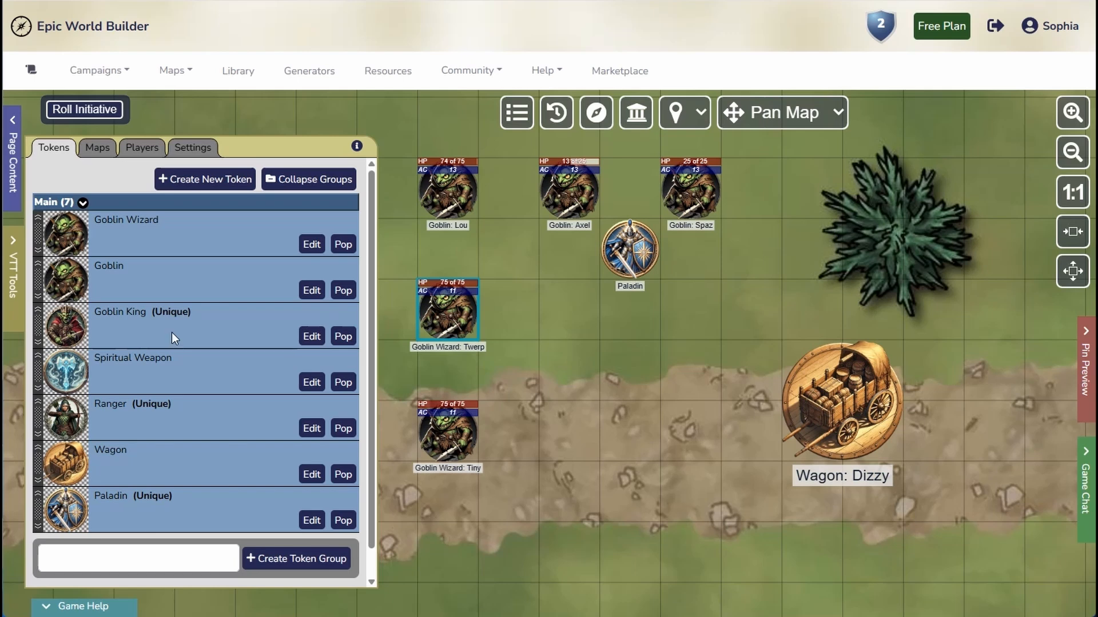
pyautogui.click(462, 434)
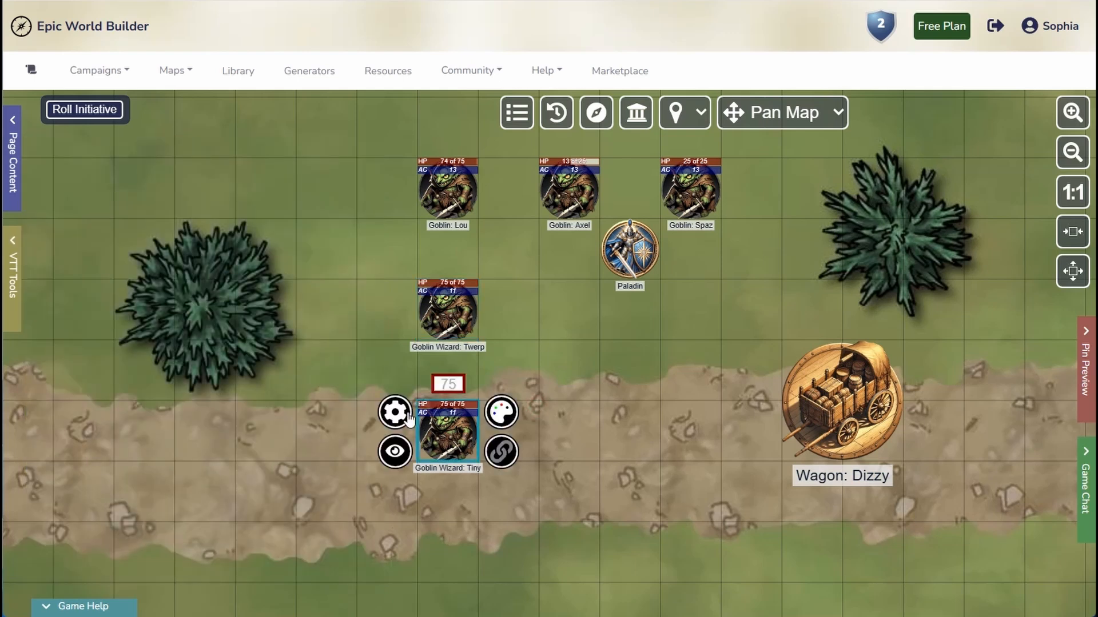
# Step: Review the status bars and auras of the original Goblin template, and close it without changes
pyautogui.click(8, 260)
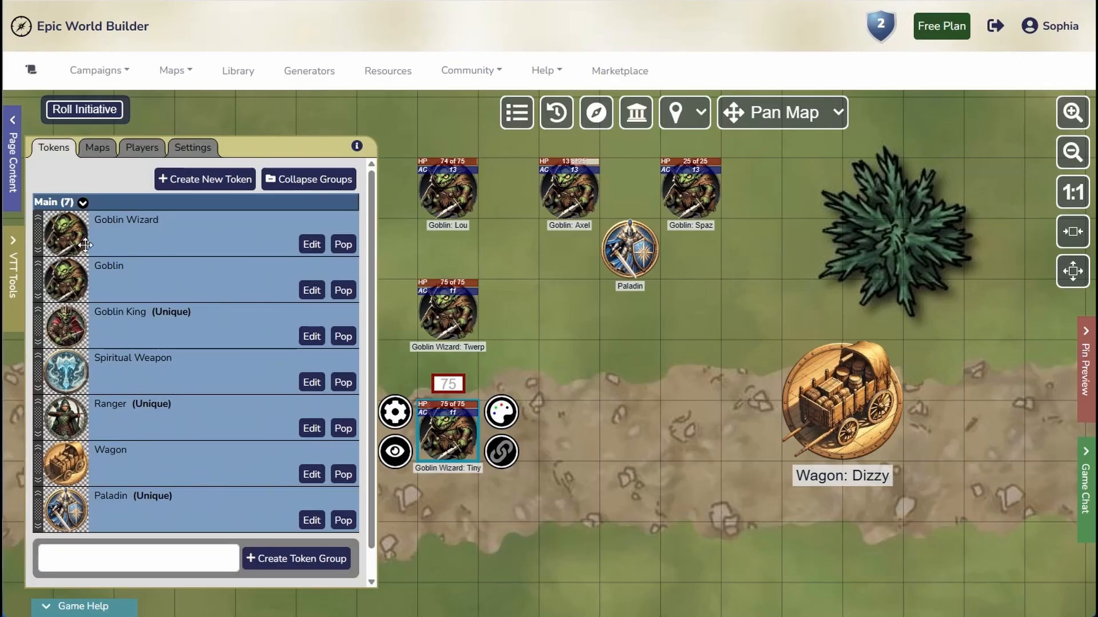
pyautogui.click(311, 291)
pyautogui.scroll(-5, 343, 412)
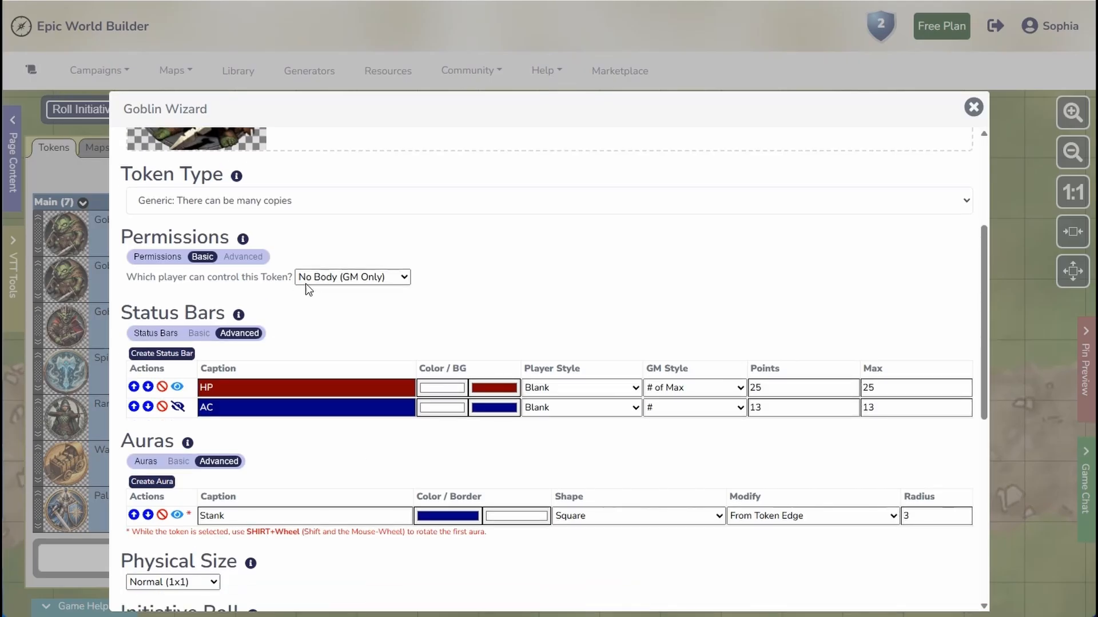
pyautogui.click(974, 108)
# Step: Choose the first listed player as the controller of the Paladin token, and close its settings without saving
pyautogui.click(592, 335)
pyautogui.click(626, 247)
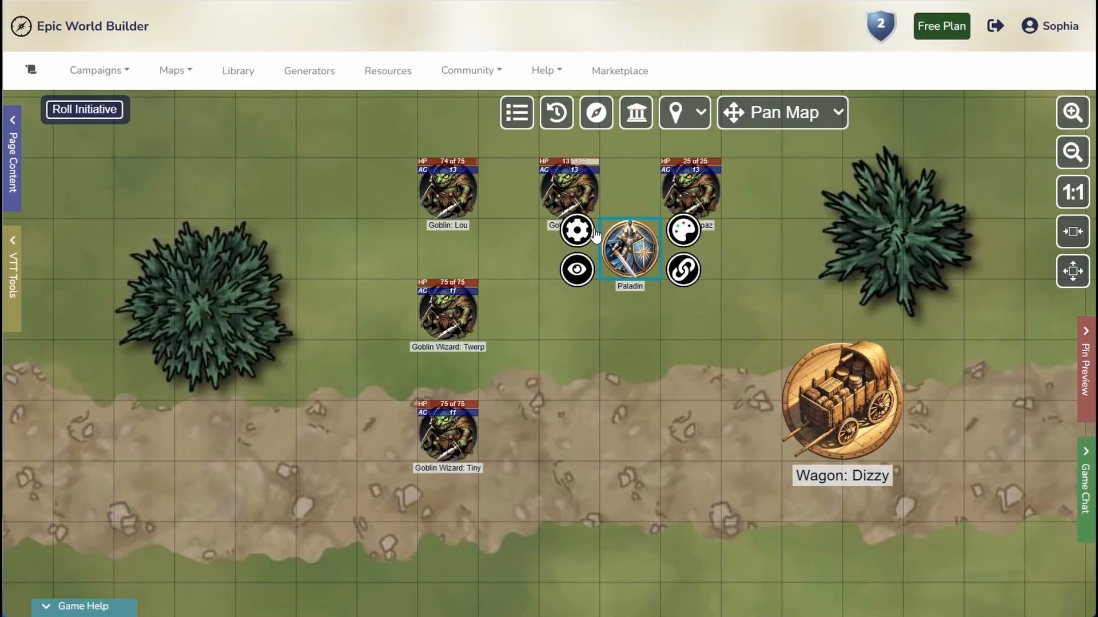
pyautogui.click(593, 232)
pyautogui.scroll(-3, 441, 388)
pyautogui.click(404, 286)
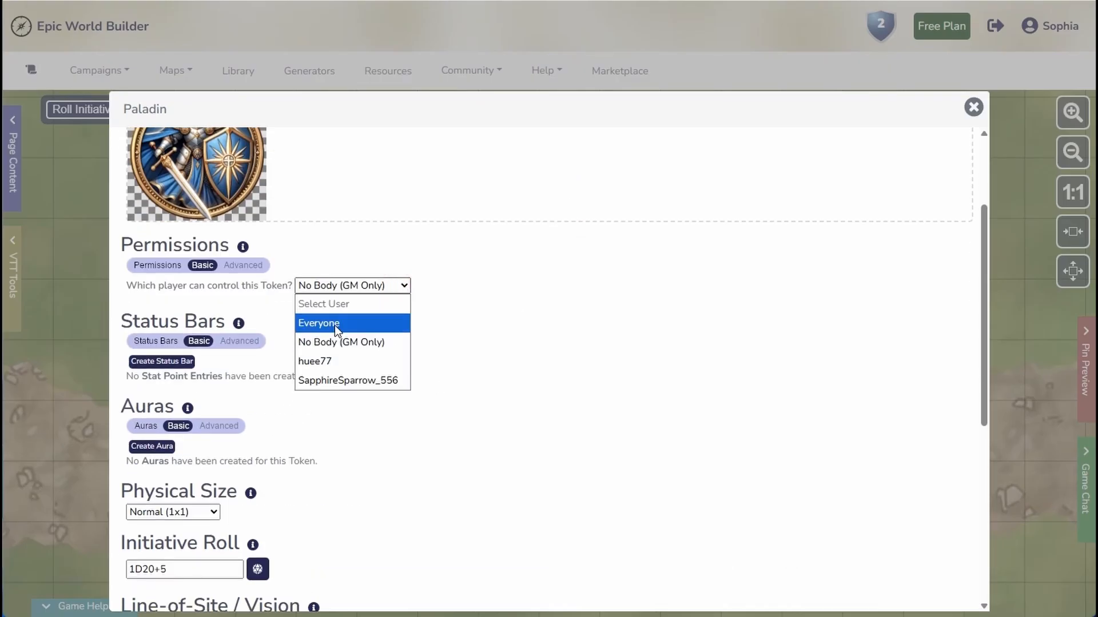
pyautogui.click(323, 361)
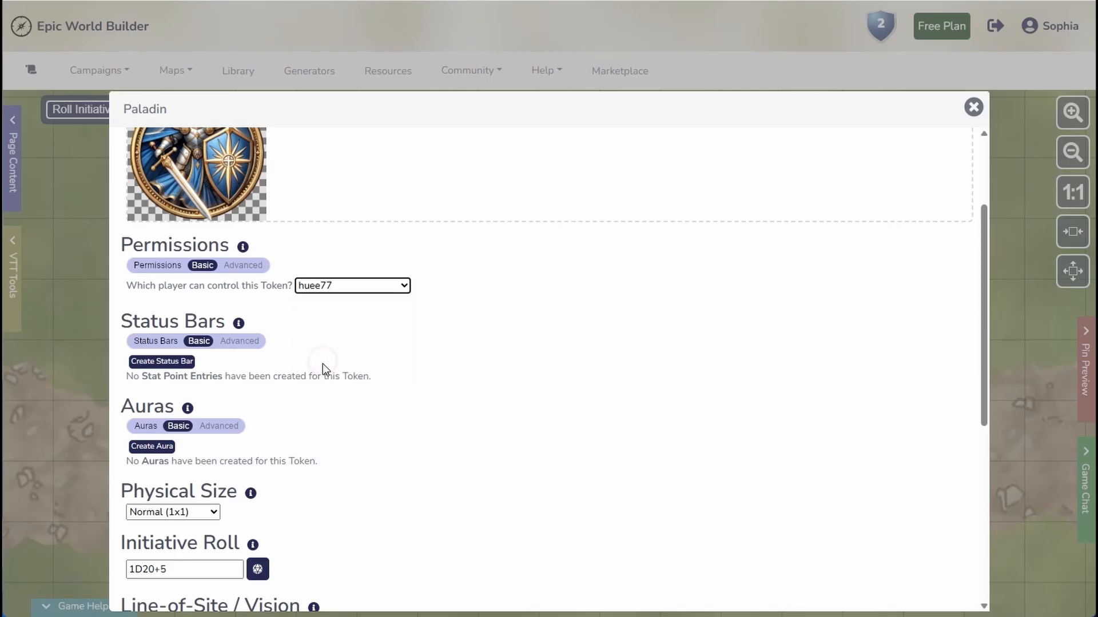
pyautogui.click(975, 108)
# Step: Move the Paladin token one grid square south on the battle map
pyautogui.moveTo(643, 367); pyautogui.dragTo(618, 438)
pyautogui.moveTo(608, 323); pyautogui.dragTo(619, 390)
pyautogui.click(595, 361)
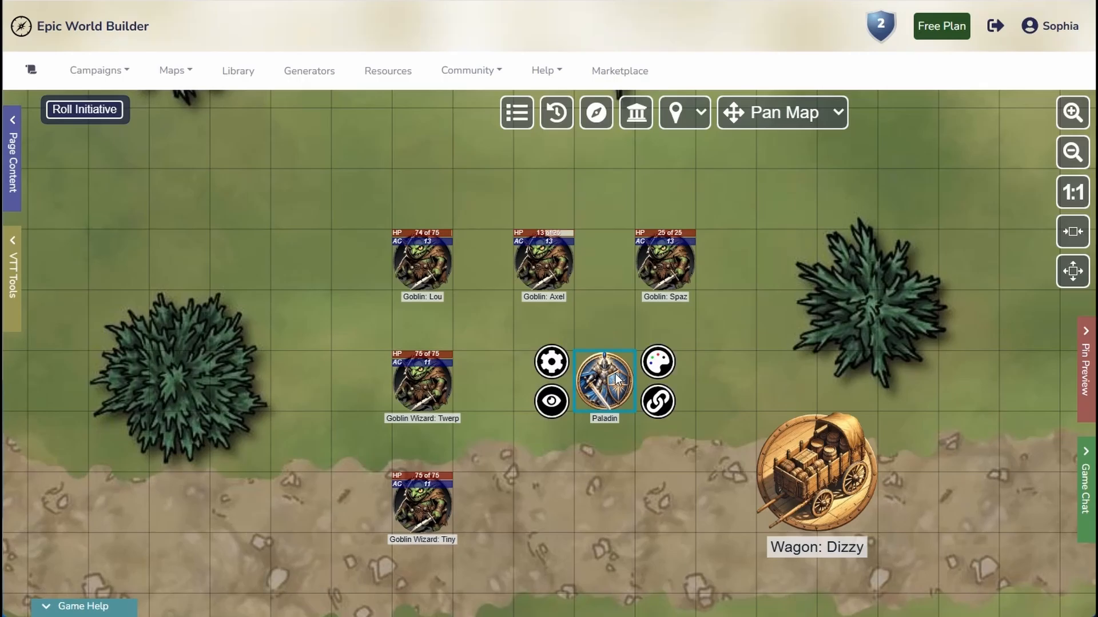
# Step: Examine the quick HP fields of the Goblin: Axel and Goblin Wizard: Twerp tokens
pyautogui.click(543, 261)
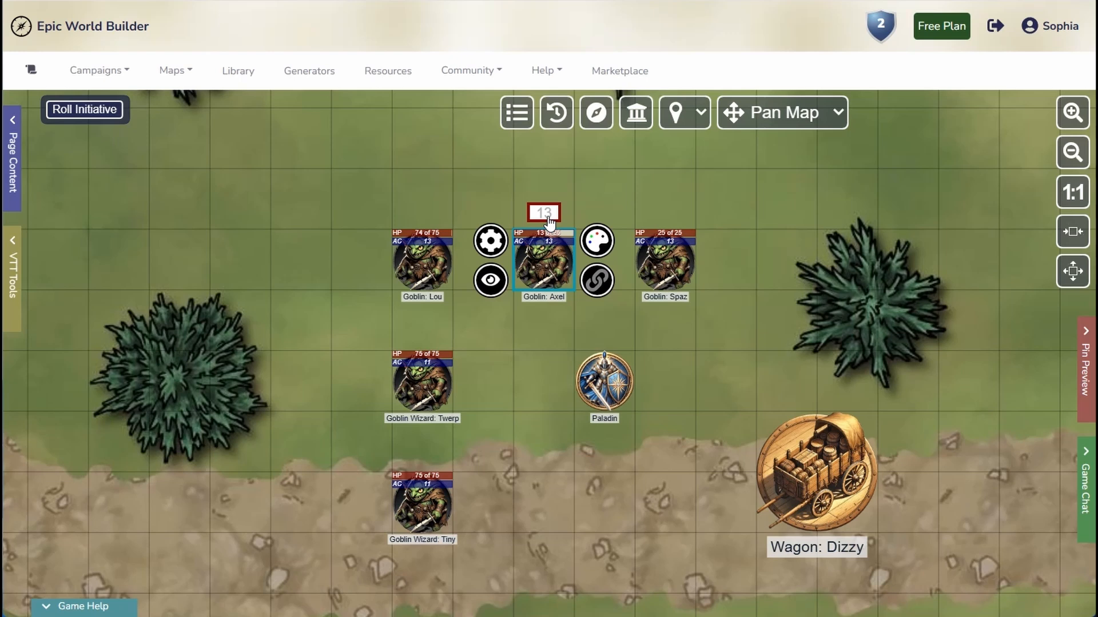
pyautogui.click(421, 378)
pyautogui.click(430, 338)
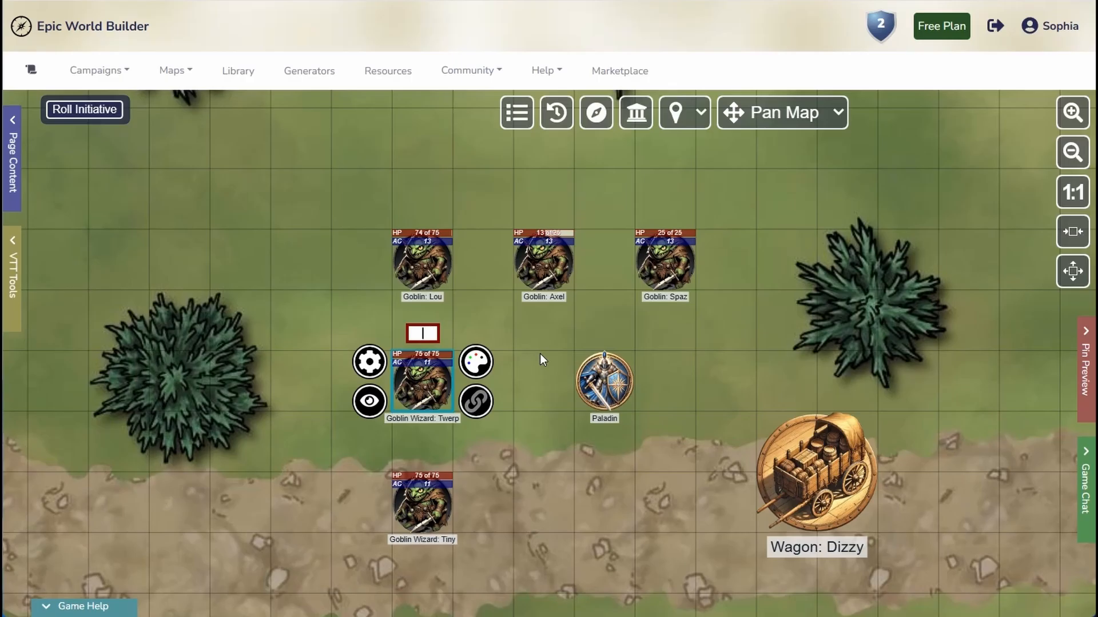
# Step: Set the current HP points of the Goblin Wizard: Twerp token to 74 in its settings, and save the token
pyautogui.click(374, 360)
pyautogui.scroll(-4, 375, 360)
pyautogui.doubleClick(767, 326)
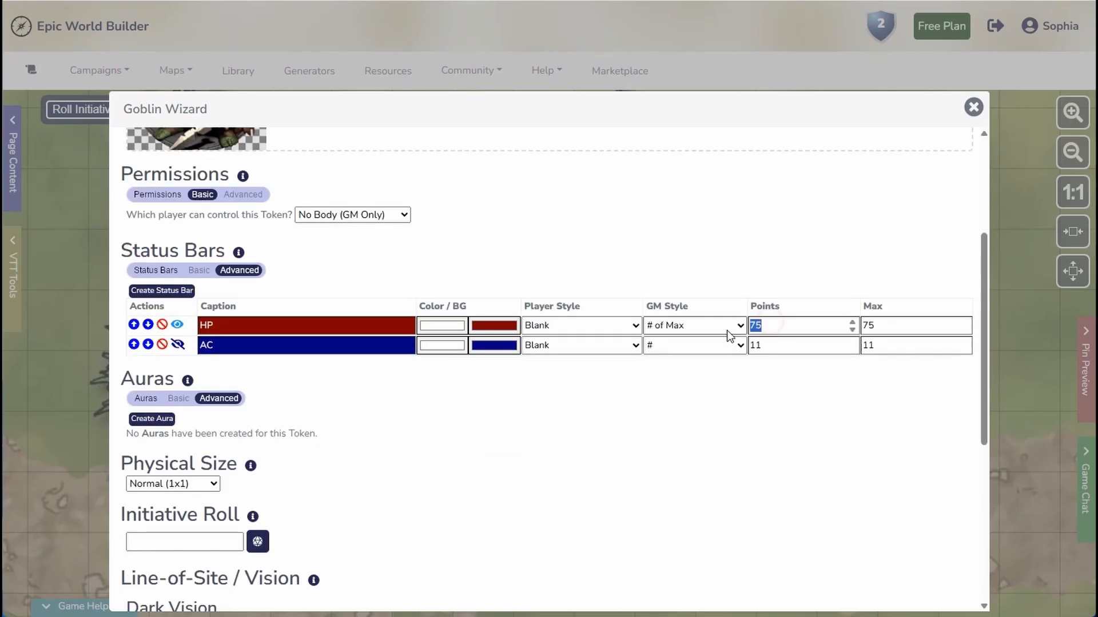
pyautogui.write('74')
pyautogui.scroll(-10, 727, 336)
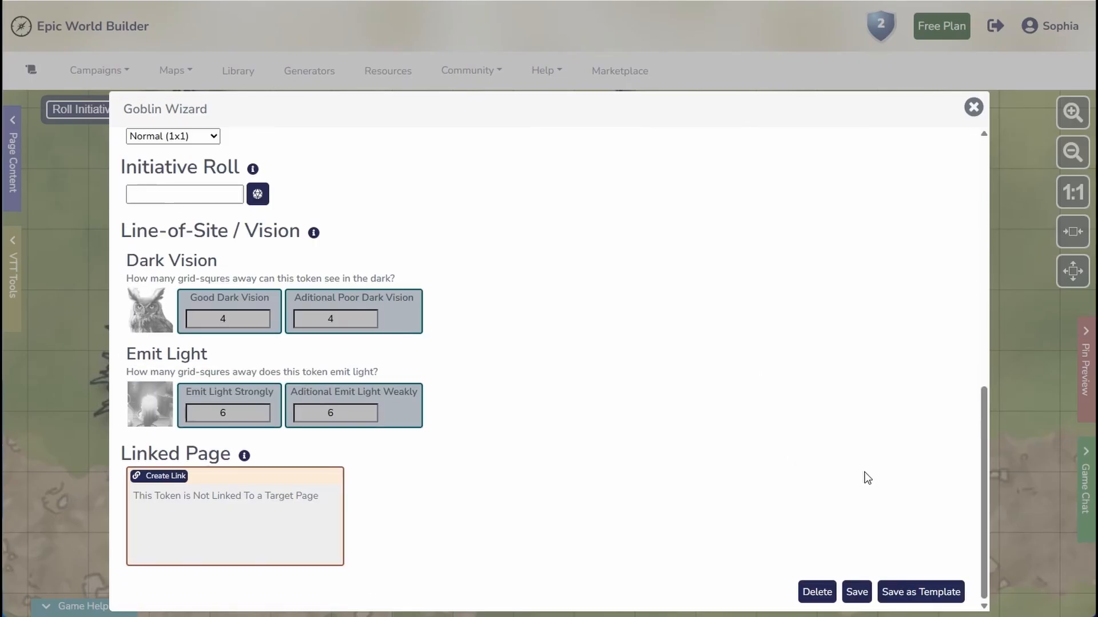
pyautogui.click(856, 591)
pyautogui.click(437, 376)
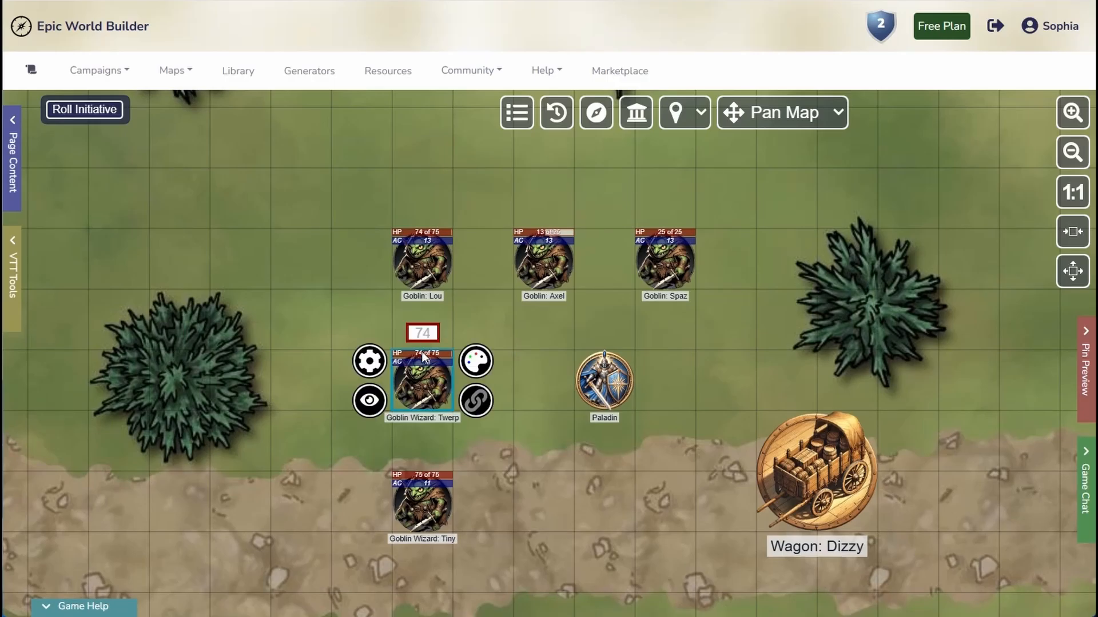
# Step: Subtract 11 HP from Goblin Wizard: Twerp directly on the map, using the relative entry -11
pyautogui.click(424, 353)
pyautogui.click(415, 330)
pyautogui.write('-11')
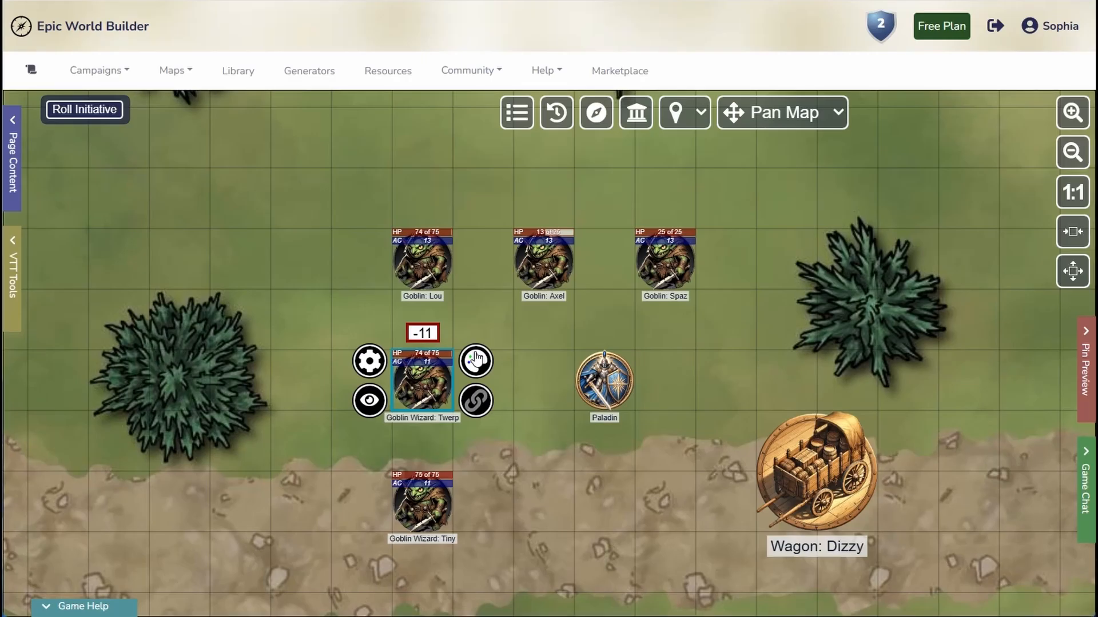
pyautogui.press('Return')
# Step: Add a Magic status bar with 20 points to the Goblin Wizard: Twerp token, and save the token
pyautogui.click(373, 363)
pyautogui.scroll(-3, 191, 410)
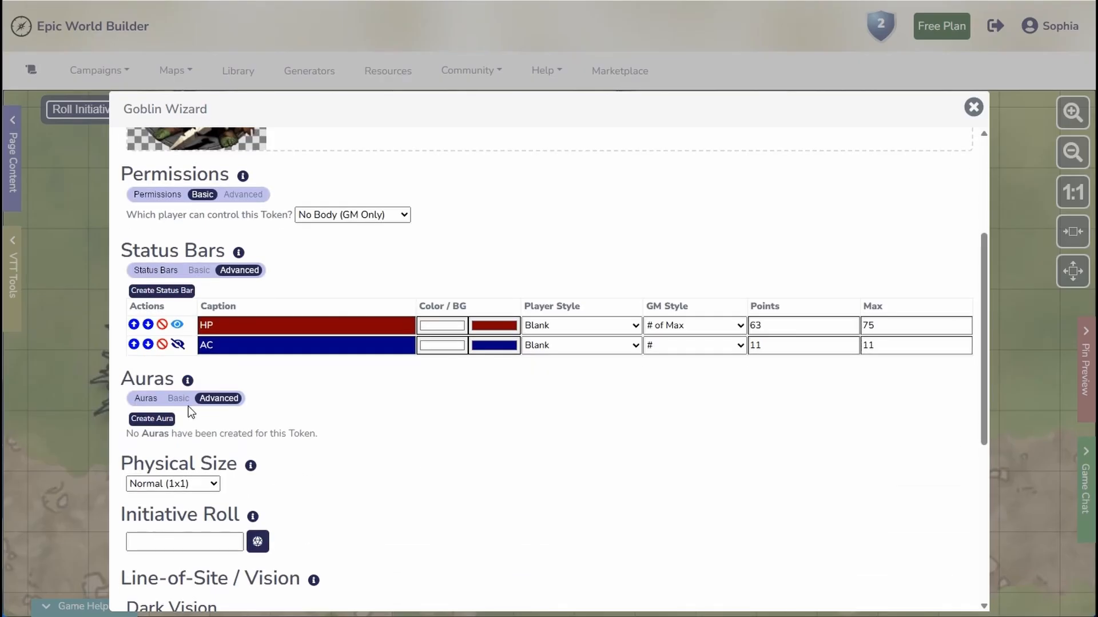
pyautogui.click(180, 291)
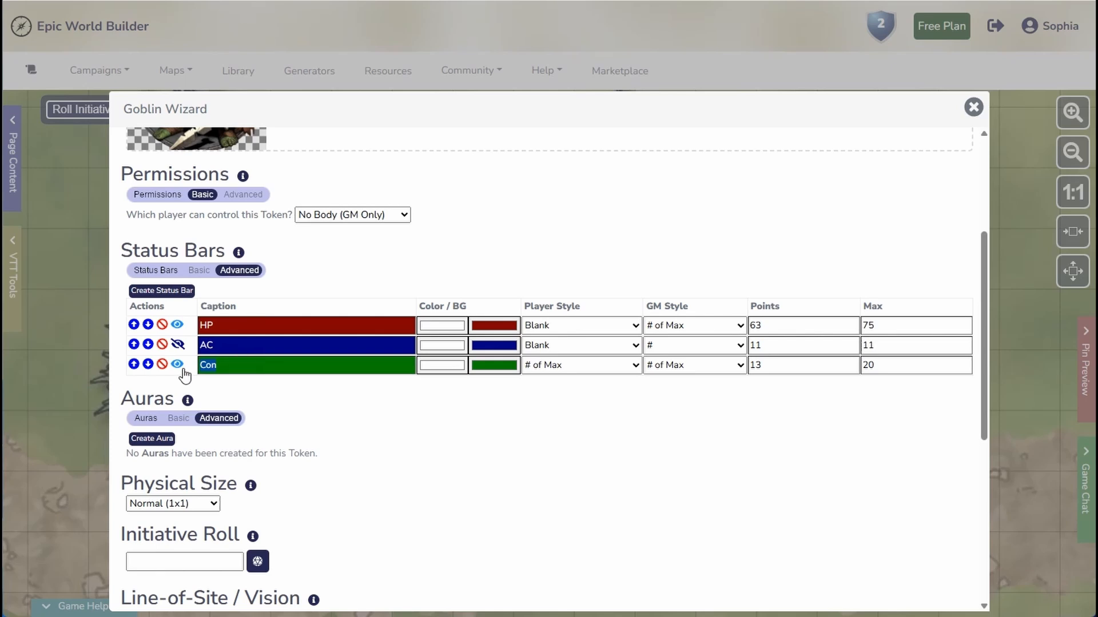
pyautogui.write('Magic')
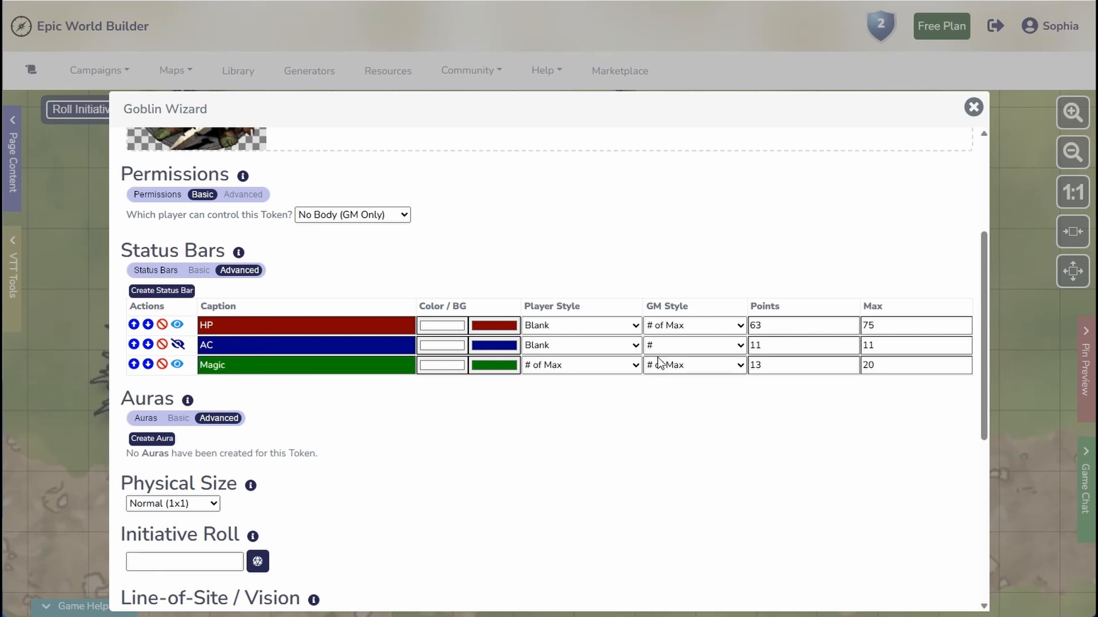
pyautogui.doubleClick(761, 365)
pyautogui.write('20')
pyautogui.press('Tab')
pyautogui.scroll(-5, 797, 513)
pyautogui.click(852, 595)
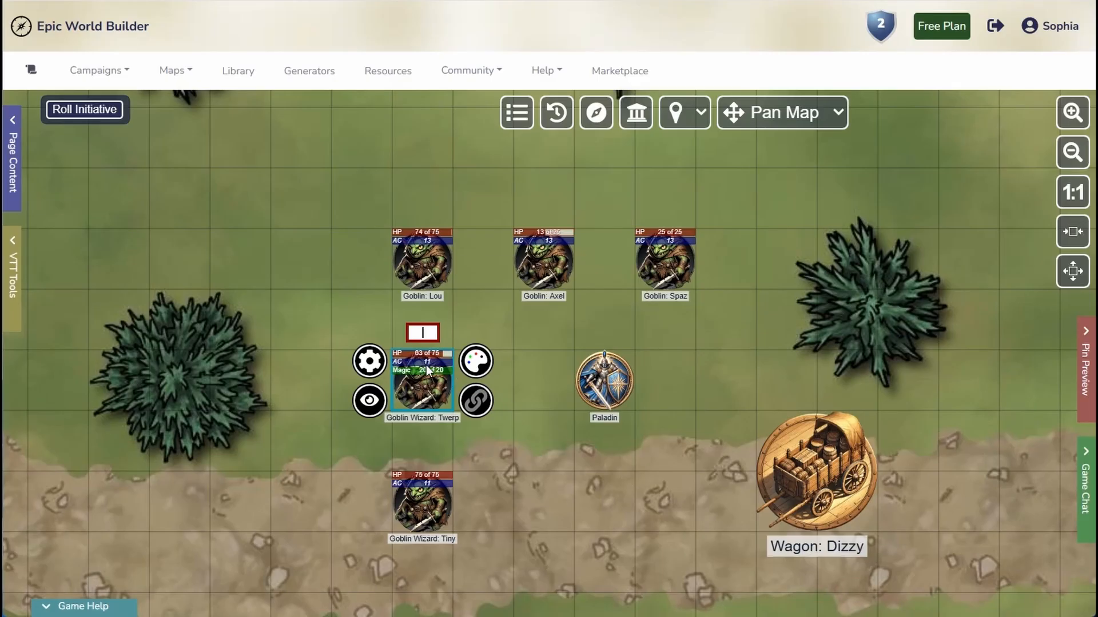
# Step: Subtract 4 from Goblin Wizard: Twerp's Magic directly on the map, and apply further quick adjustments until it reaches 23
pyautogui.write('-4')
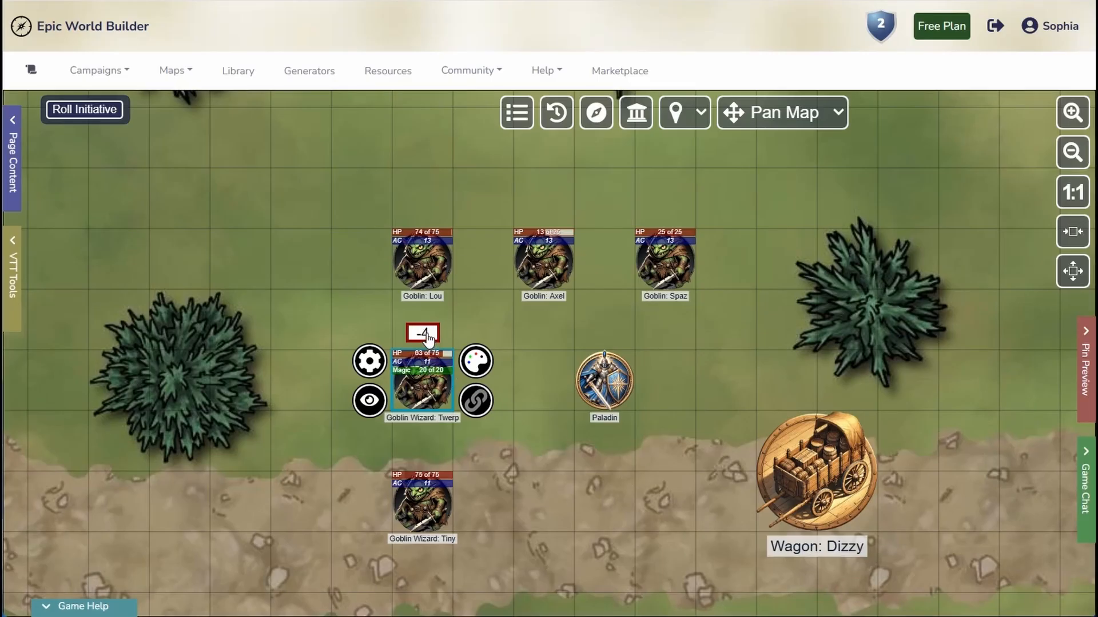
pyautogui.press('Return')
pyautogui.click(423, 369)
pyautogui.click(432, 341)
pyautogui.write('-2')
pyautogui.press('Return')
pyautogui.write('2')
pyautogui.press('Return')
pyautogui.press('Return')
pyautogui.click(430, 339)
# Step: Set the HP of Goblin Wizard: Twerp to an absolute value on the map with the entry #74
pyautogui.click(433, 355)
pyautogui.click(430, 338)
pyautogui.write('#74')
pyautogui.press('Return')
# Step: Check the status bar points in the Goblin Wizard: Twerp settings, and close them without changes
pyautogui.click(371, 358)
pyautogui.scroll(-3, 512, 364)
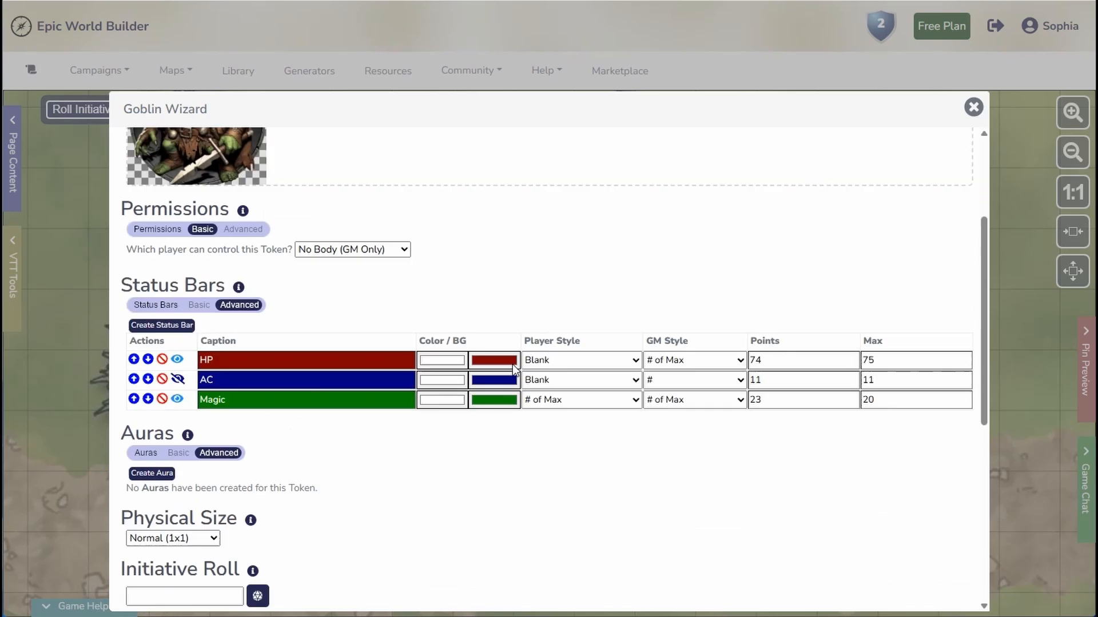
pyautogui.scroll(-2, 512, 365)
pyautogui.click(973, 107)
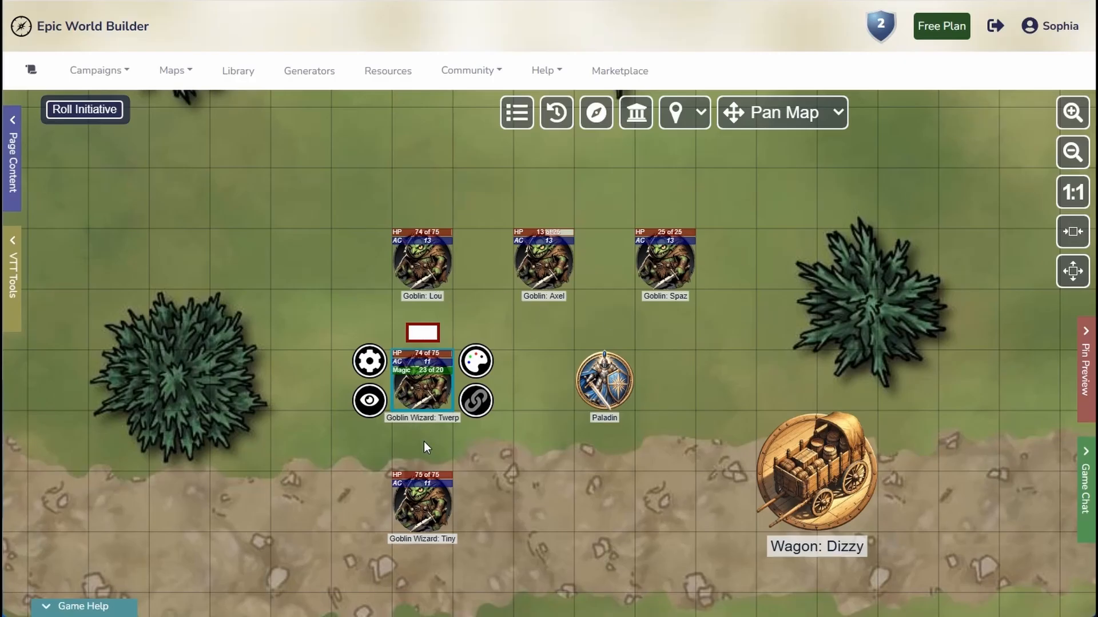
# Step: Toggle the visibility of the Goblin Wizard: Twerp token several times, and leave it visible
pyautogui.click(370, 403)
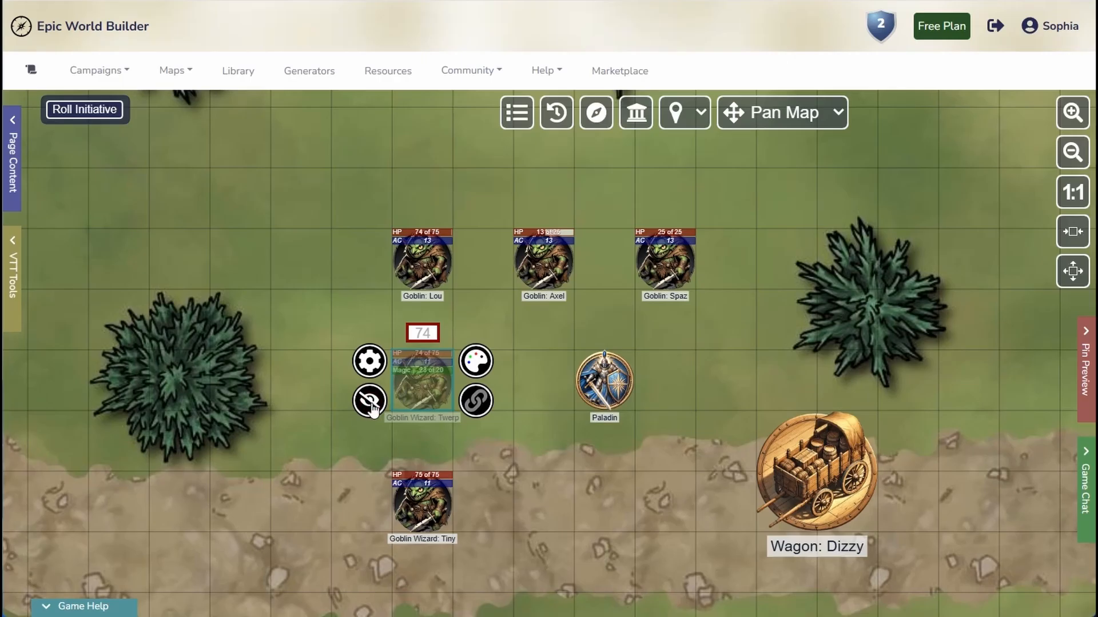
pyautogui.click(371, 403)
pyautogui.click(371, 404)
pyautogui.click(370, 401)
pyautogui.click(370, 401)
pyautogui.moveTo(403, 394)
pyautogui.mouseDown()
pyautogui.moveTo(367, 330)
pyautogui.moveTo(365, 389)
pyautogui.moveTo(429, 392)
pyautogui.moveTo(396, 400)
pyautogui.mouseUp()
# Step: Try the first three condition markers of the first column and a neighbouring one on Goblin Wizard: Twerp, and remove them
pyautogui.click(480, 366)
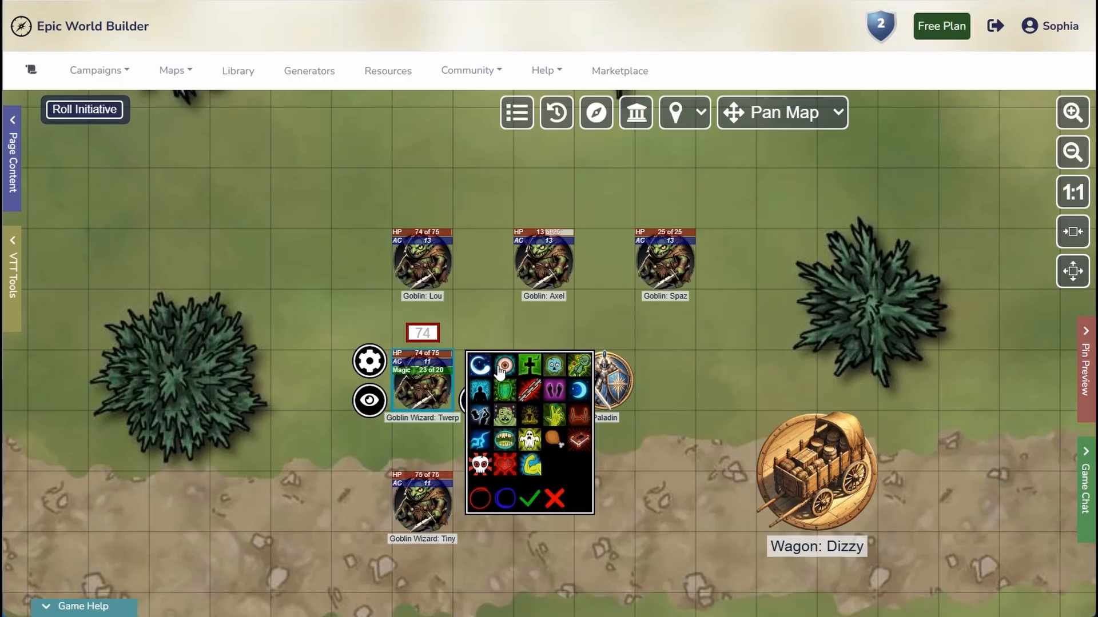
pyautogui.click(479, 367)
pyautogui.click(482, 391)
pyautogui.click(481, 416)
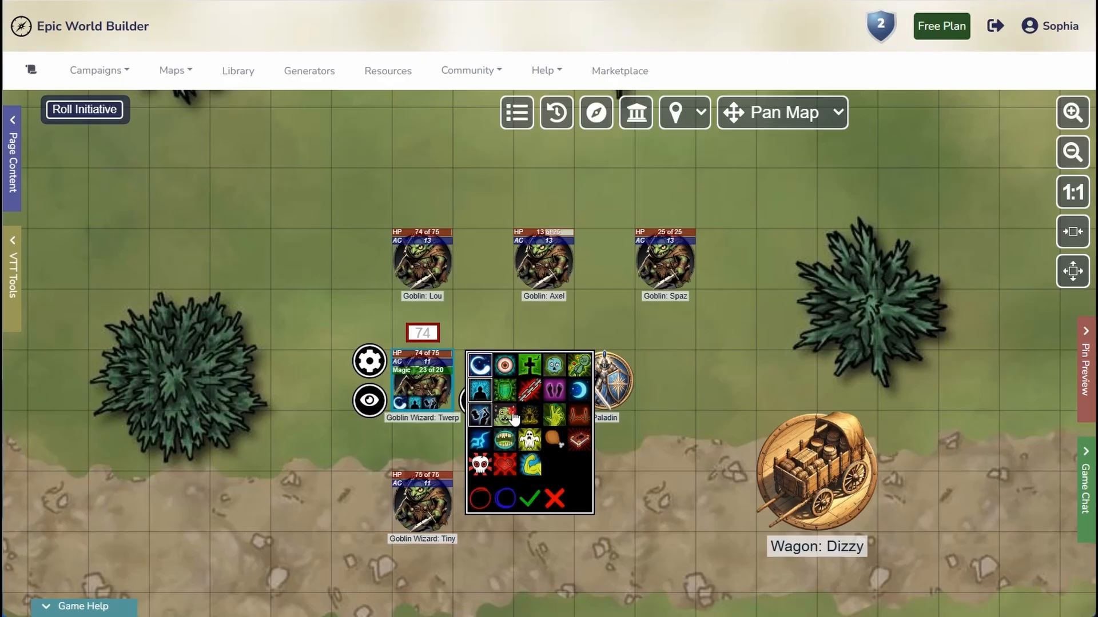
pyautogui.click(504, 416)
pyautogui.click(505, 416)
pyautogui.click(481, 416)
pyautogui.click(481, 391)
pyautogui.click(480, 367)
# Step: Try the drumstick, ghost, Mute and other lower-row condition markers on Goblin Wizard: Twerp, and clear them again
pyautogui.click(554, 440)
pyautogui.click(529, 464)
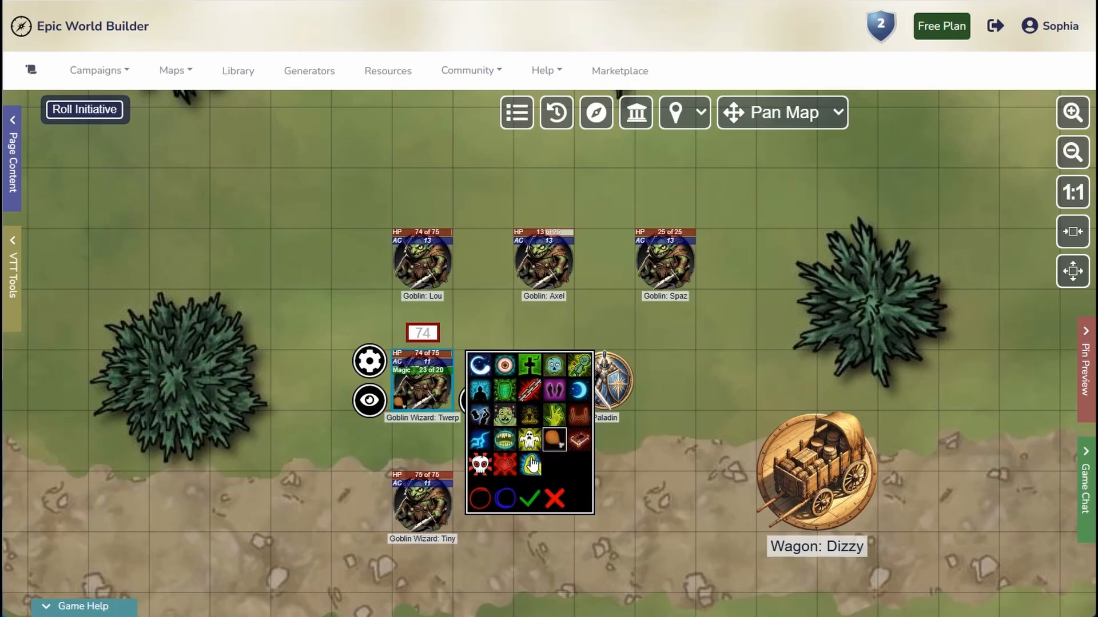
pyautogui.click(529, 440)
pyautogui.click(505, 440)
pyautogui.click(505, 440)
pyautogui.click(529, 440)
pyautogui.click(554, 440)
pyautogui.click(529, 465)
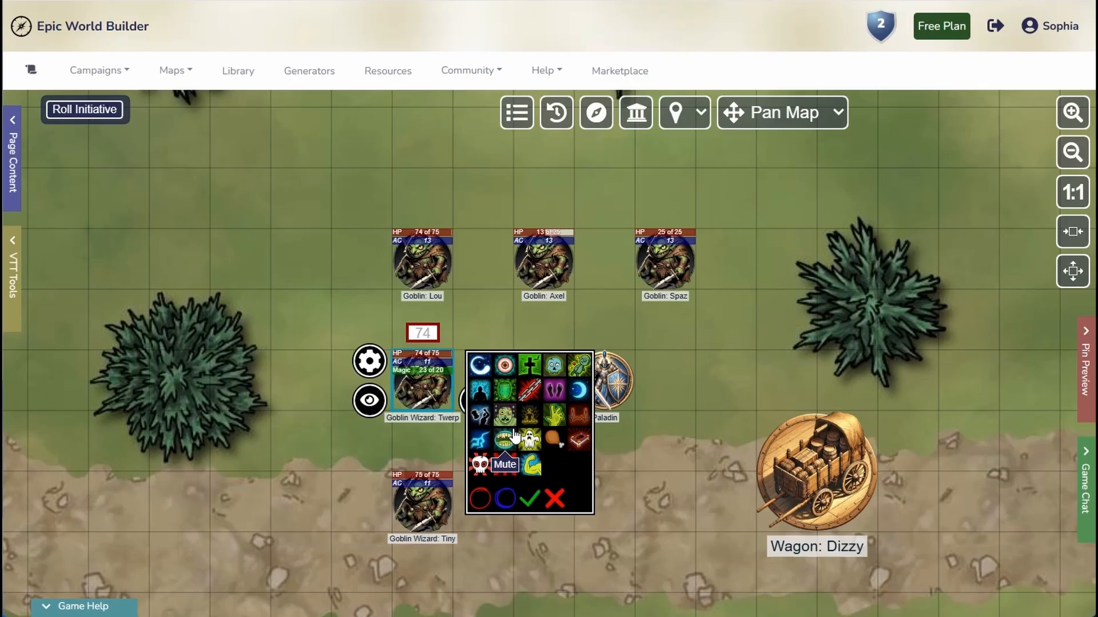
# Step: Try the blue circle, green check mark, Dead cross and red circle overlays on Goblin Wizard: Twerp, and remove them
pyautogui.click(503, 500)
pyautogui.click(502, 504)
pyautogui.click(529, 500)
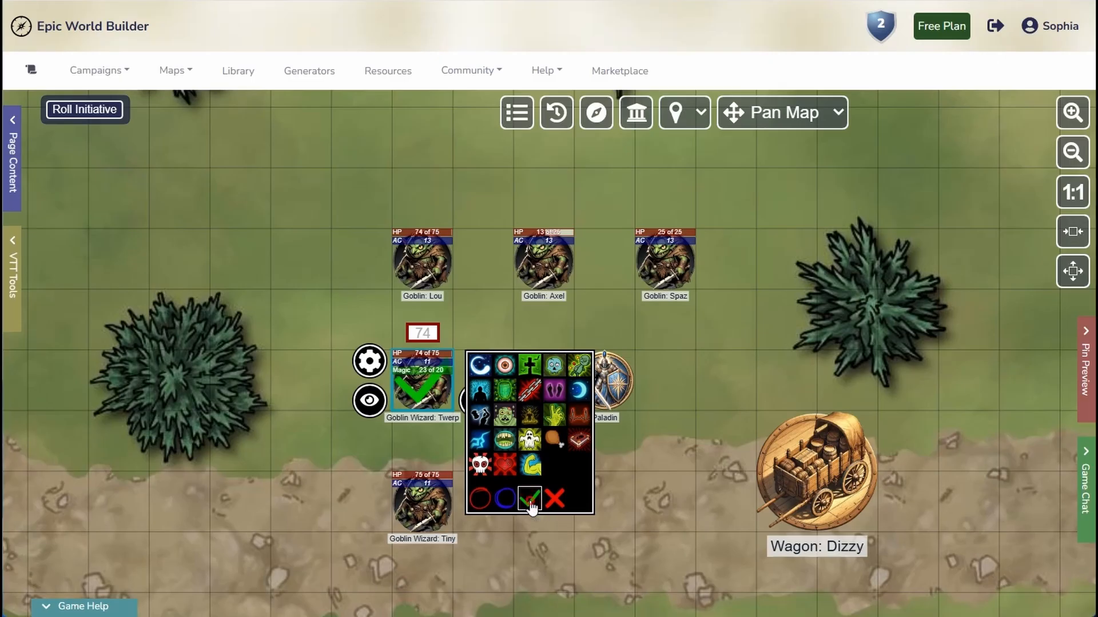
pyautogui.click(529, 500)
pyautogui.click(555, 501)
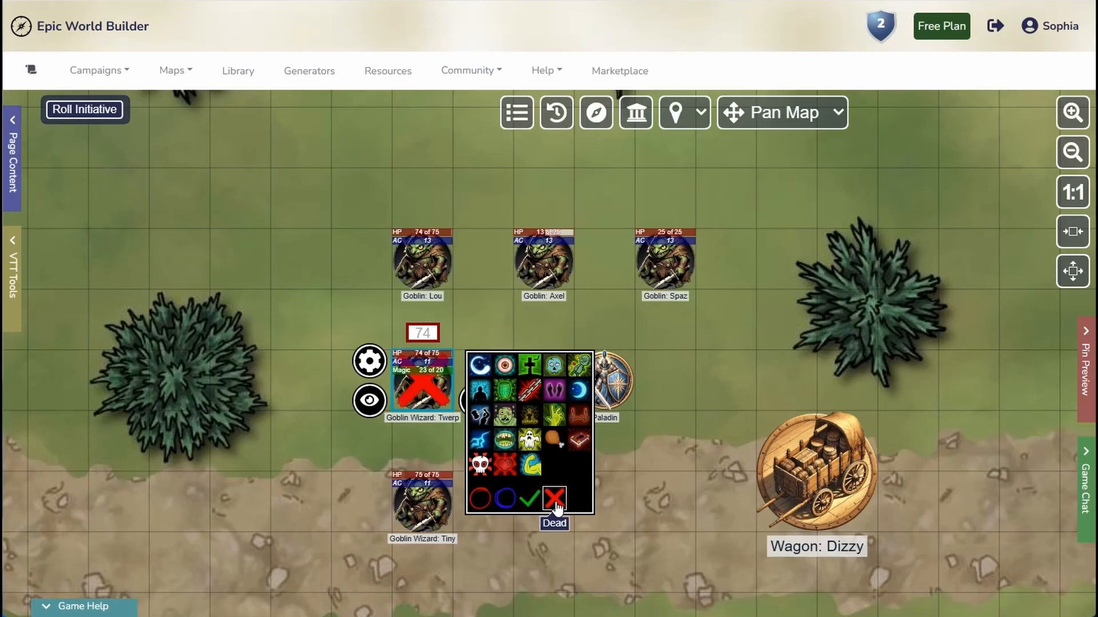
pyautogui.click(555, 500)
pyautogui.click(554, 501)
pyautogui.click(555, 501)
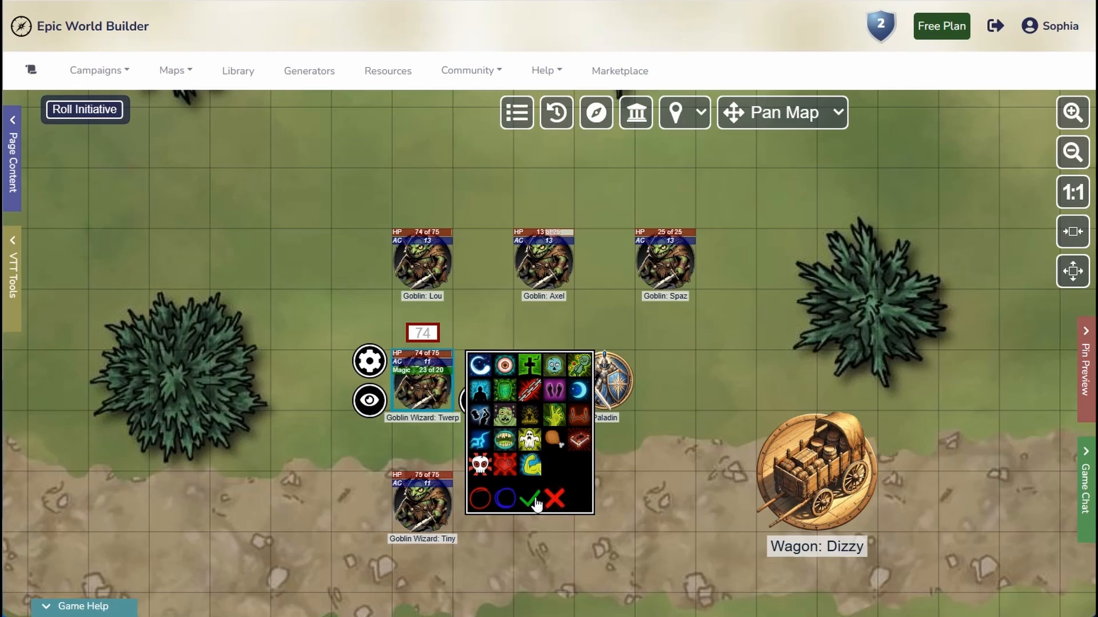
pyautogui.click(475, 501)
pyautogui.click(476, 501)
pyautogui.click(506, 500)
pyautogui.click(611, 382)
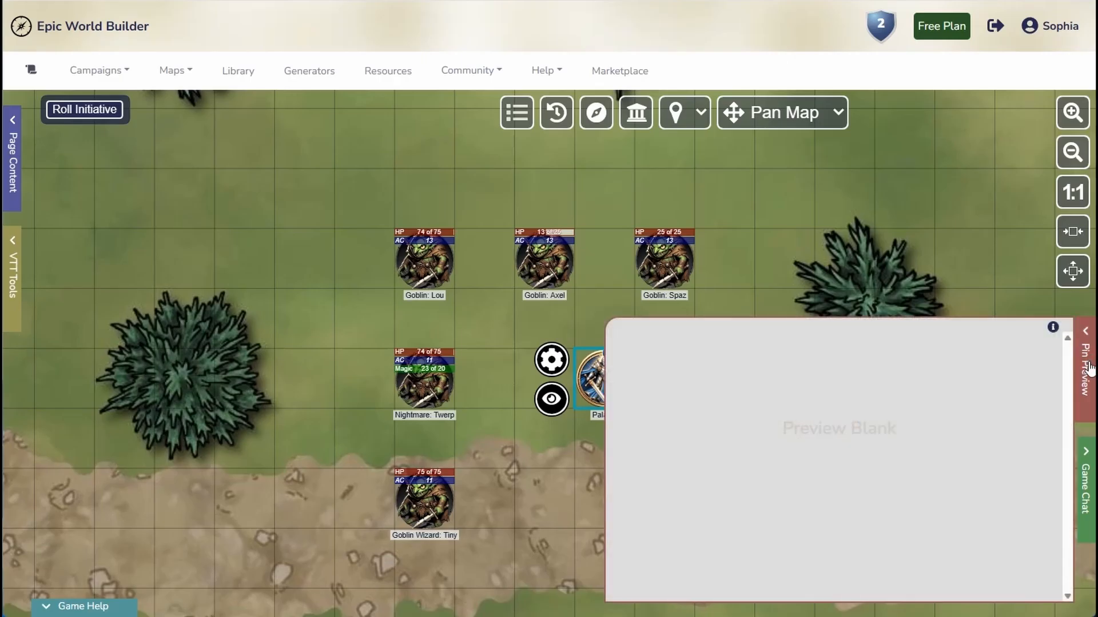
# Step: Add a pin on the grass north of the wagon, link it to the Grimspire campaign page, and save it
pyautogui.click(783, 113)
pyautogui.click(769, 179)
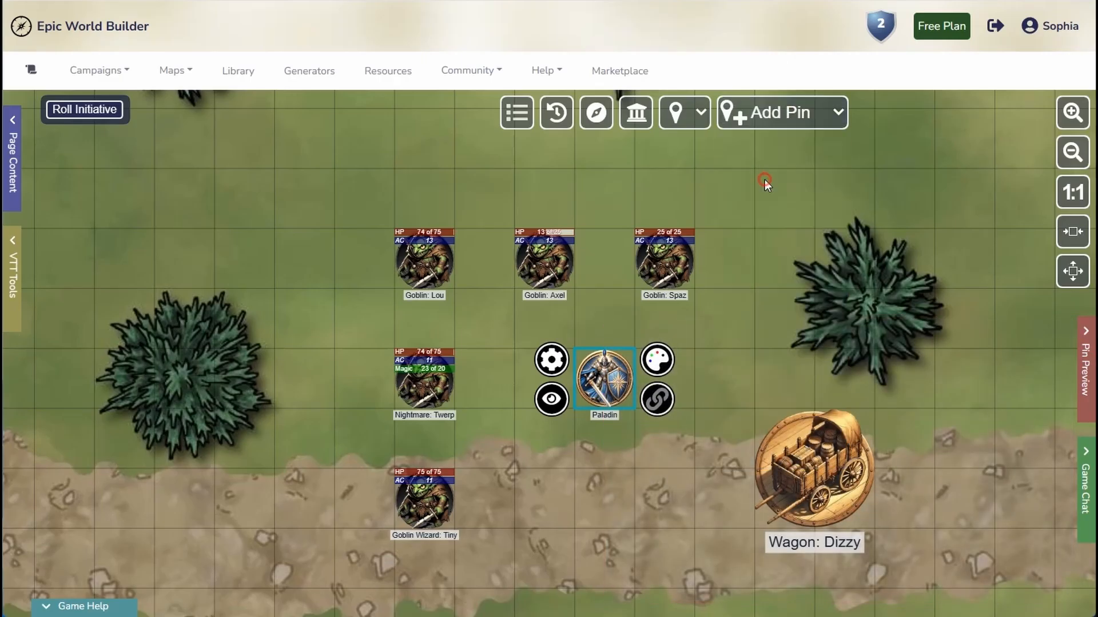
pyautogui.click(782, 226)
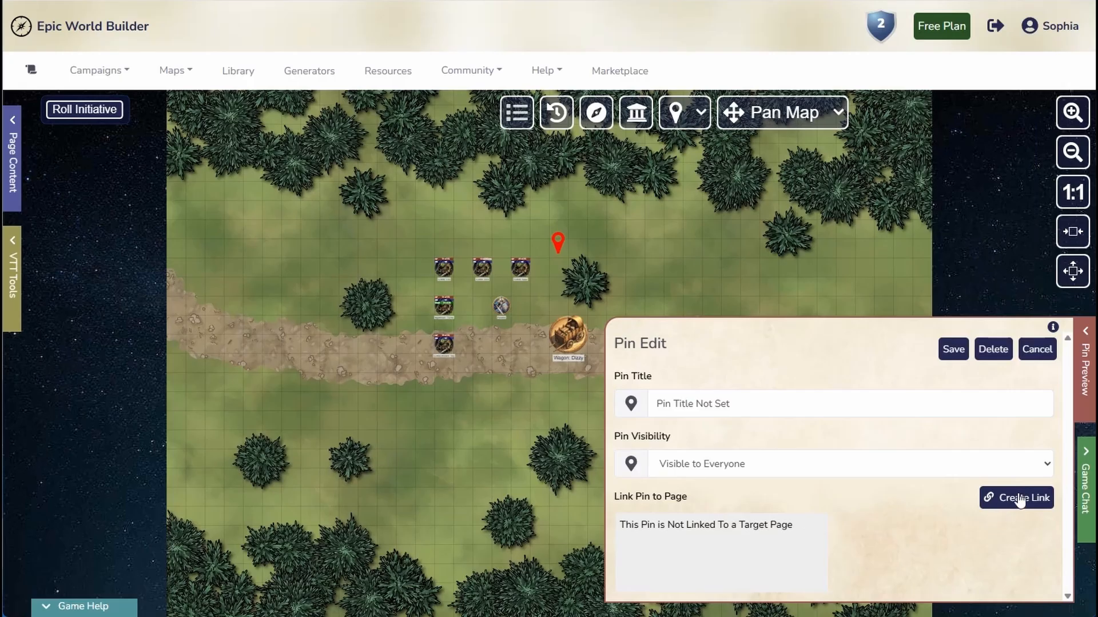
pyautogui.click(1017, 497)
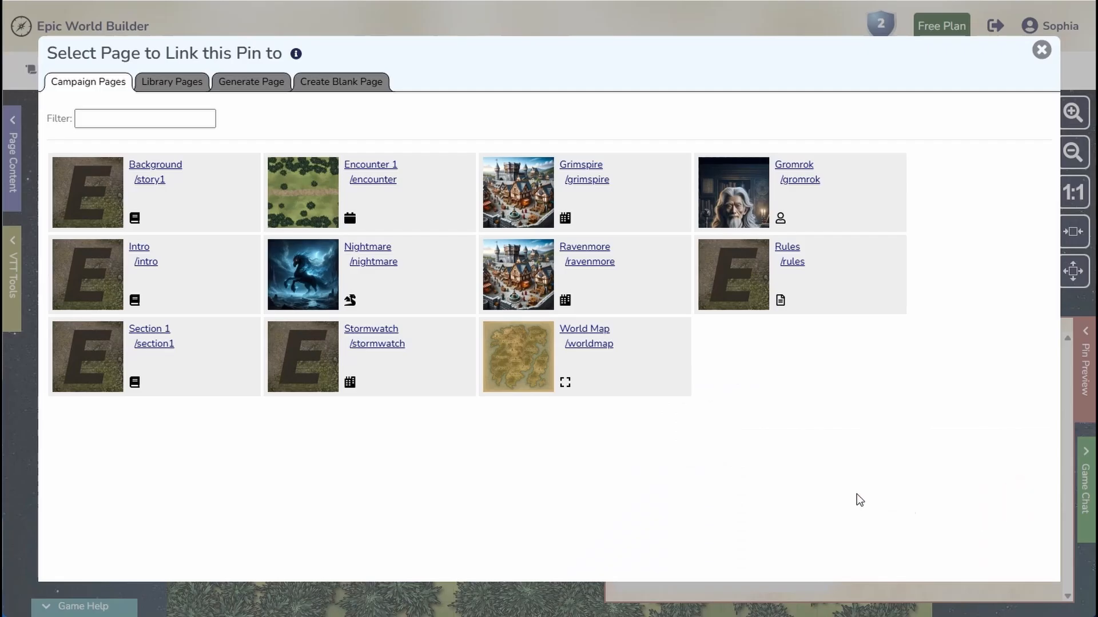
pyautogui.click(609, 178)
pyautogui.click(953, 349)
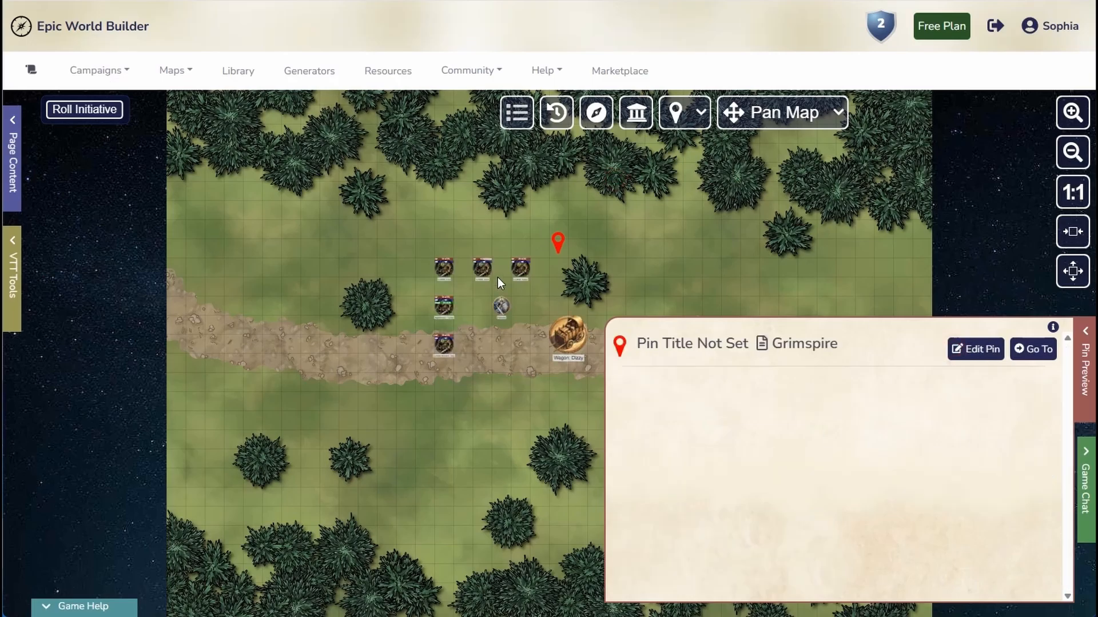
# Step: Show the new pin's title link on the map, and check the page link of the Paladin token
pyautogui.scroll(5, 532, 279)
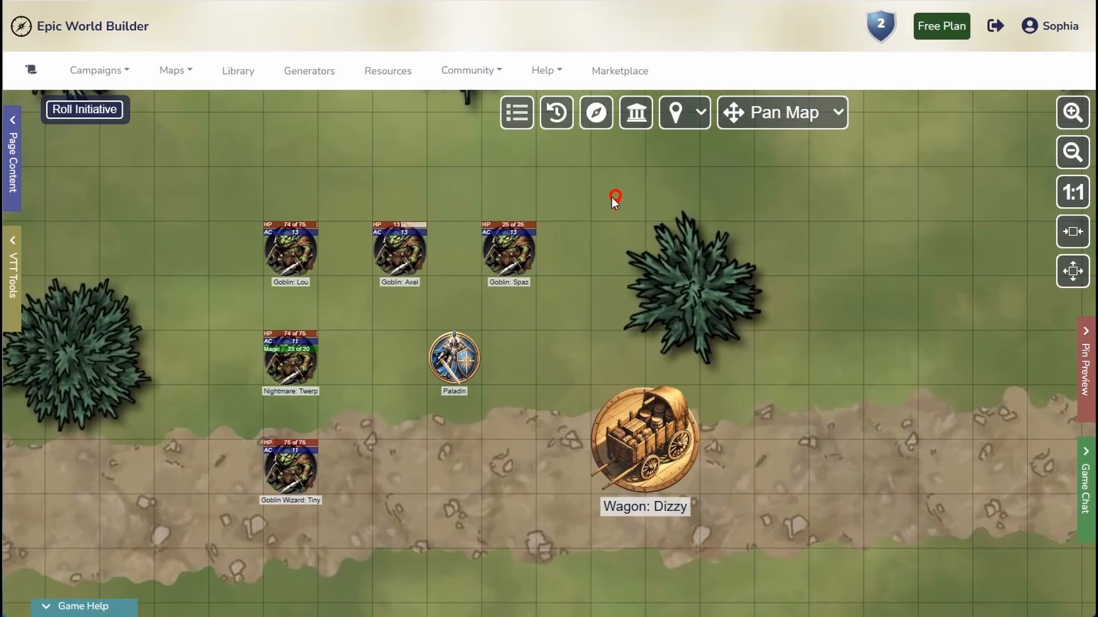
pyautogui.click(614, 198)
pyautogui.click(835, 225)
pyautogui.click(438, 348)
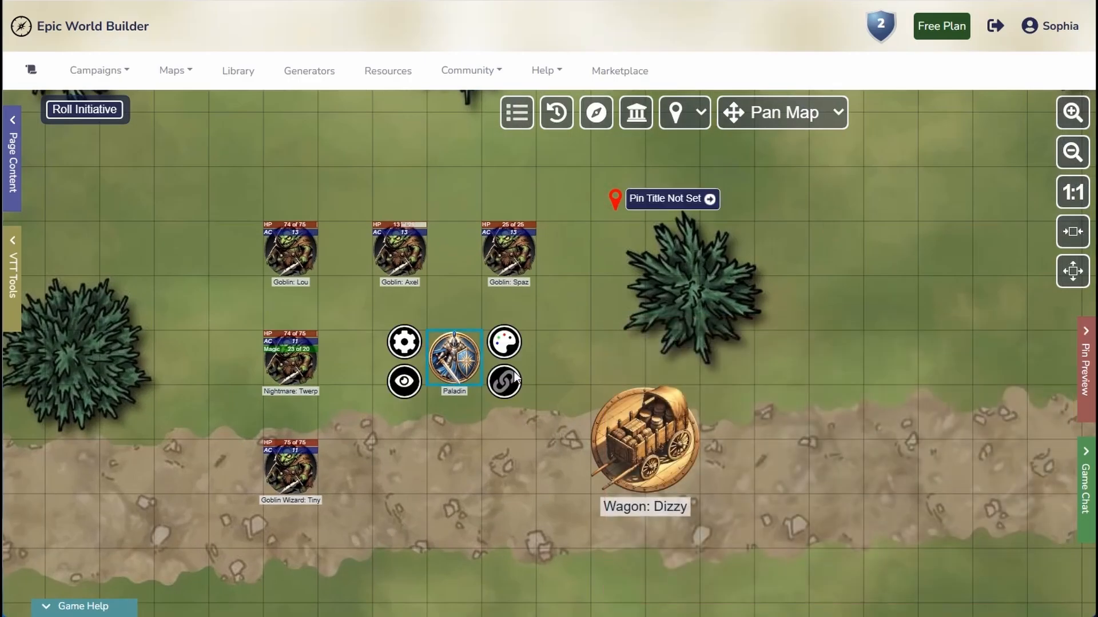
pyautogui.click(506, 381)
# Step: Look through the Nara campaign's page list, and reopen the battle map of Encounter 1
pyautogui.scroll(-8, 316, 351)
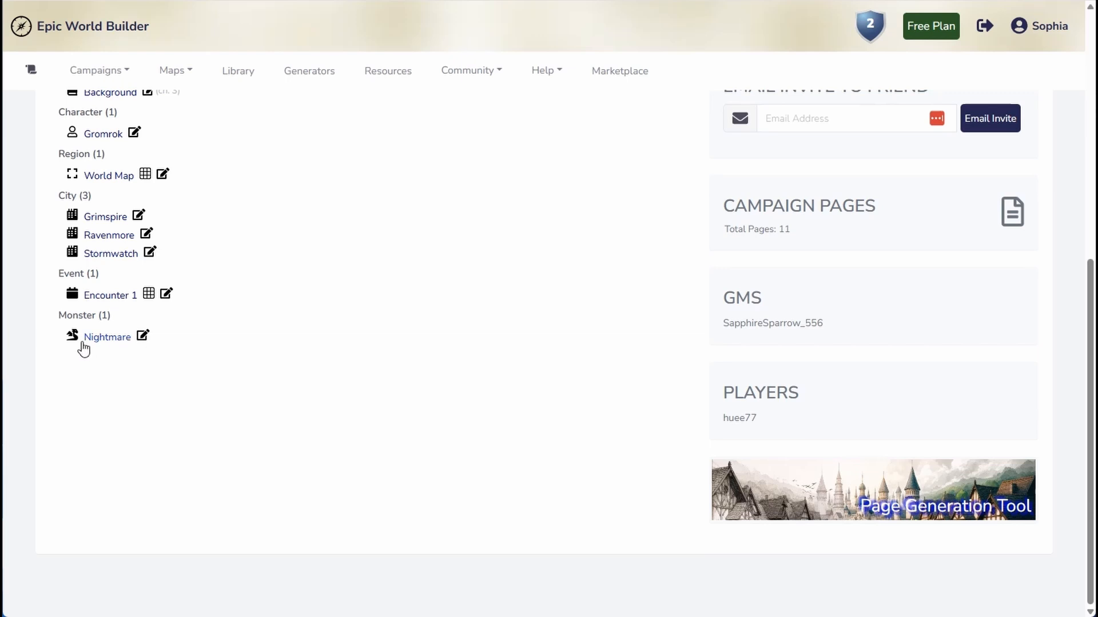
pyautogui.scroll(8, 218, 394)
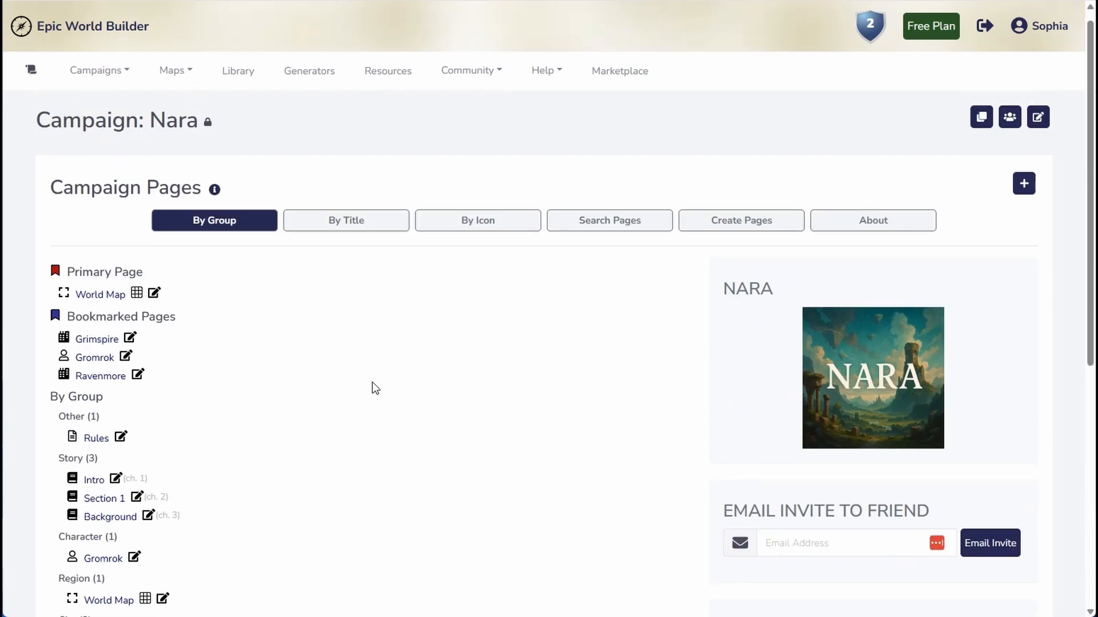
pyautogui.scroll(-5, 149, 400)
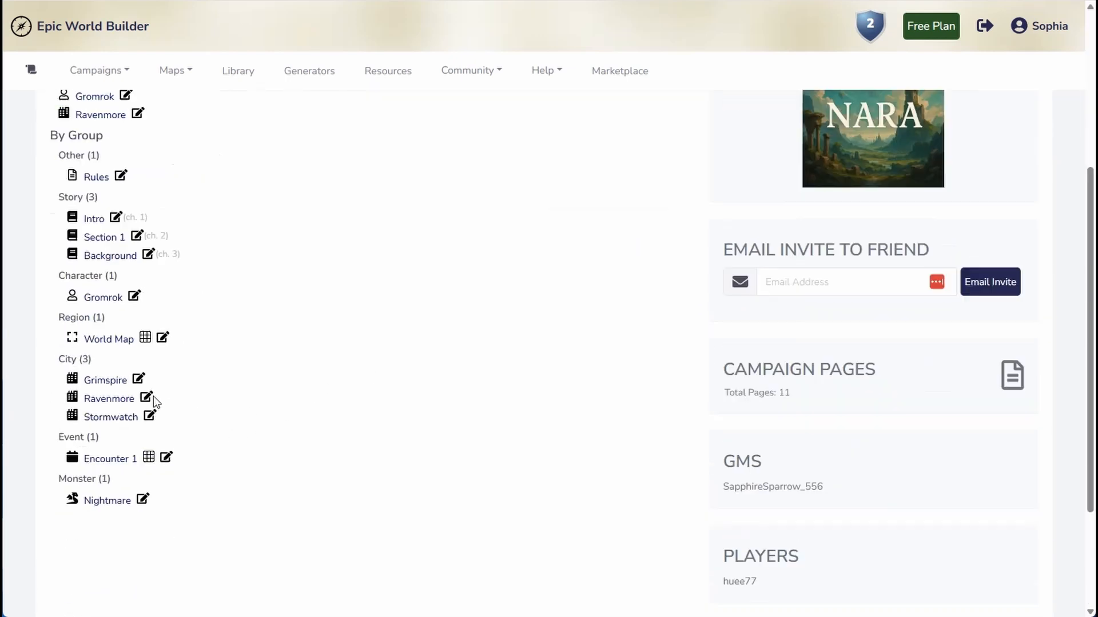
pyautogui.click(148, 436)
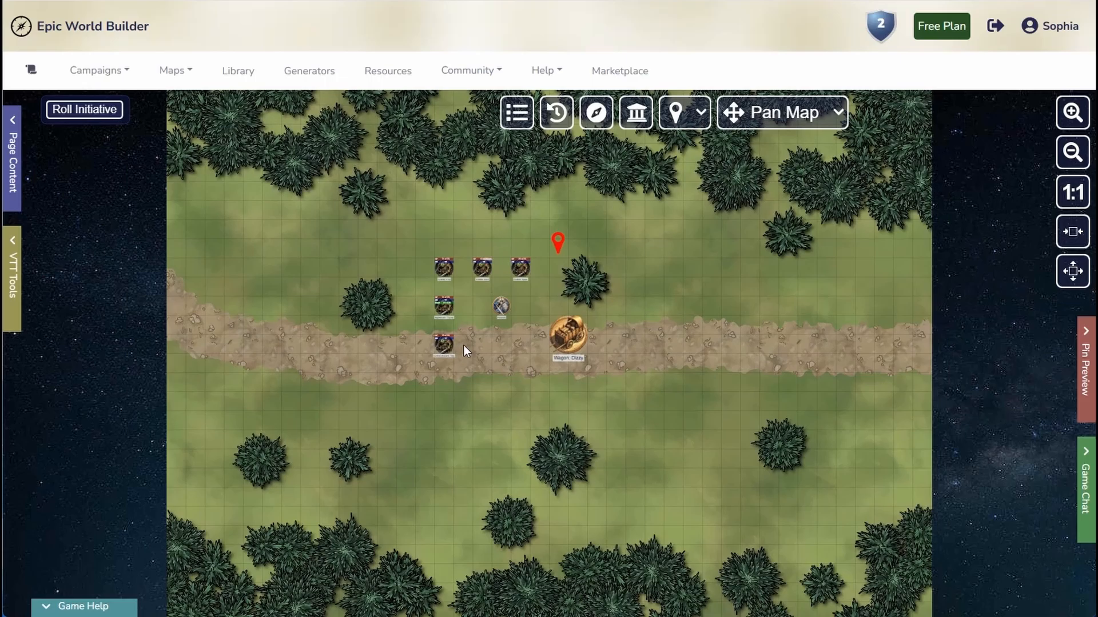
# Step: Review the settings of the Nightmare: Twerp token from its title down to its linked page, and save them
pyautogui.scroll(5, 464, 345)
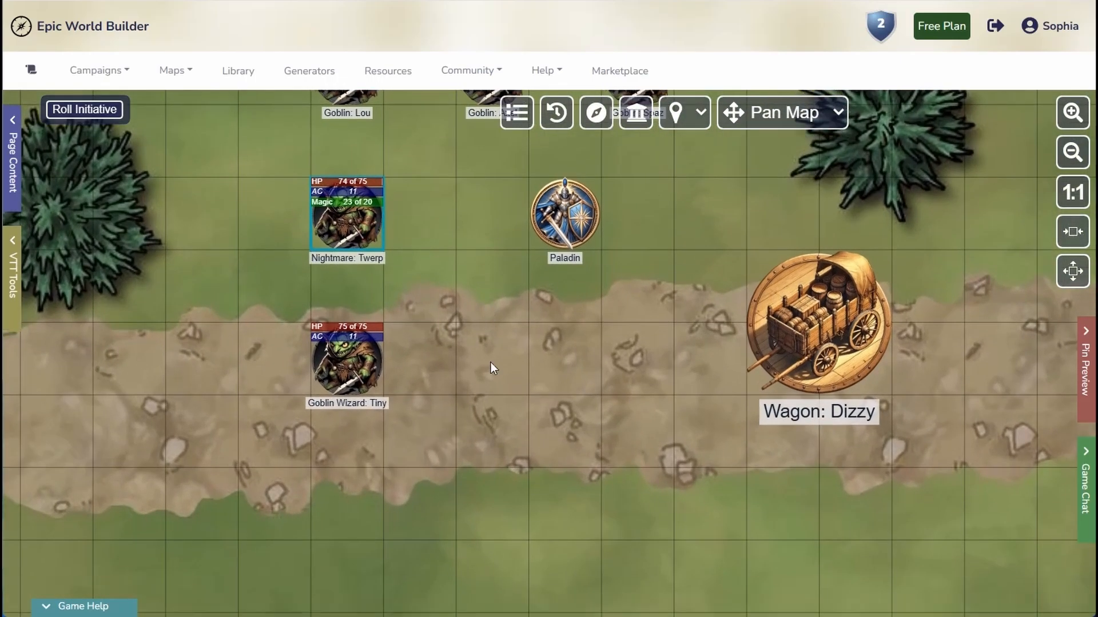
pyautogui.scroll(-1, 372, 364)
pyautogui.scroll(2, 447, 337)
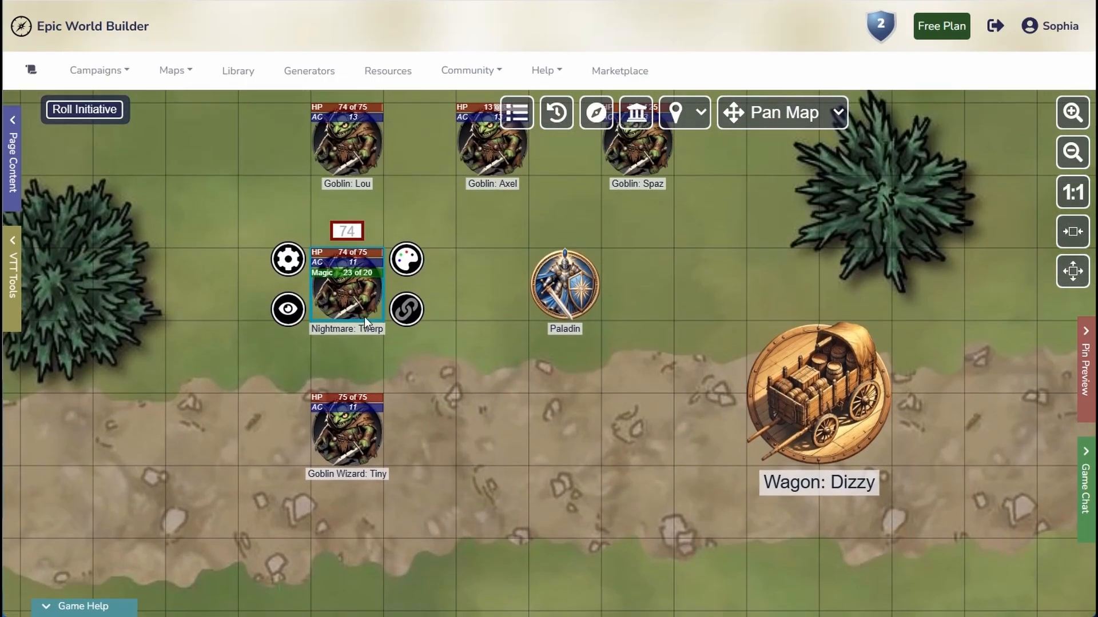
pyautogui.click(286, 260)
pyautogui.moveTo(240, 178); pyautogui.dragTo(92, 184)
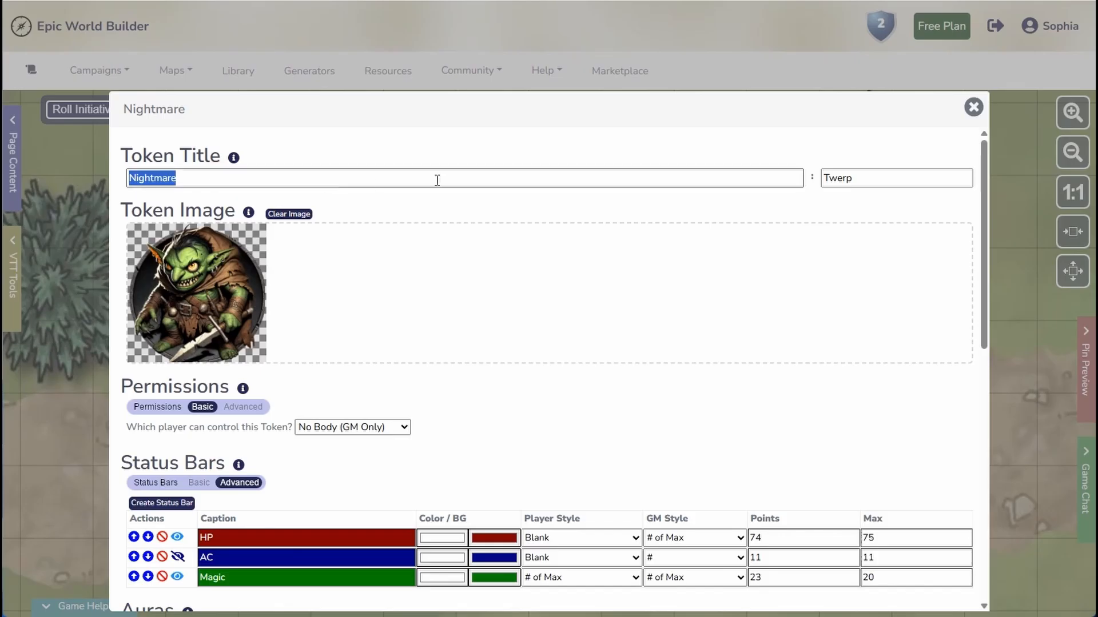
pyautogui.click(431, 145)
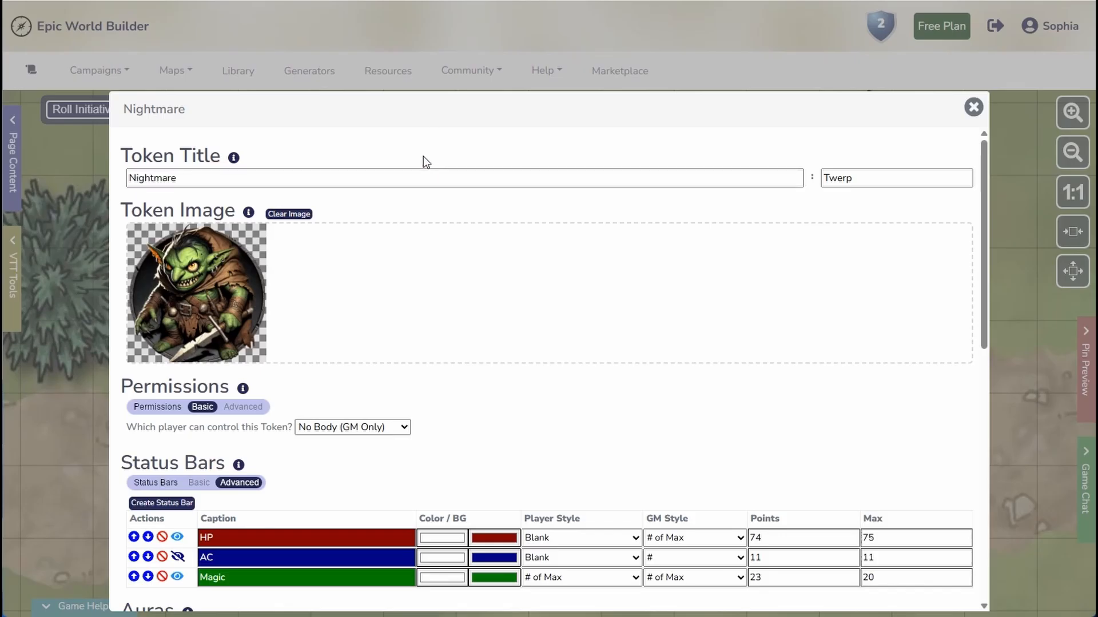
pyautogui.scroll(-10, 877, 294)
pyautogui.scroll(10, 877, 290)
pyautogui.scroll(-10, 239, 310)
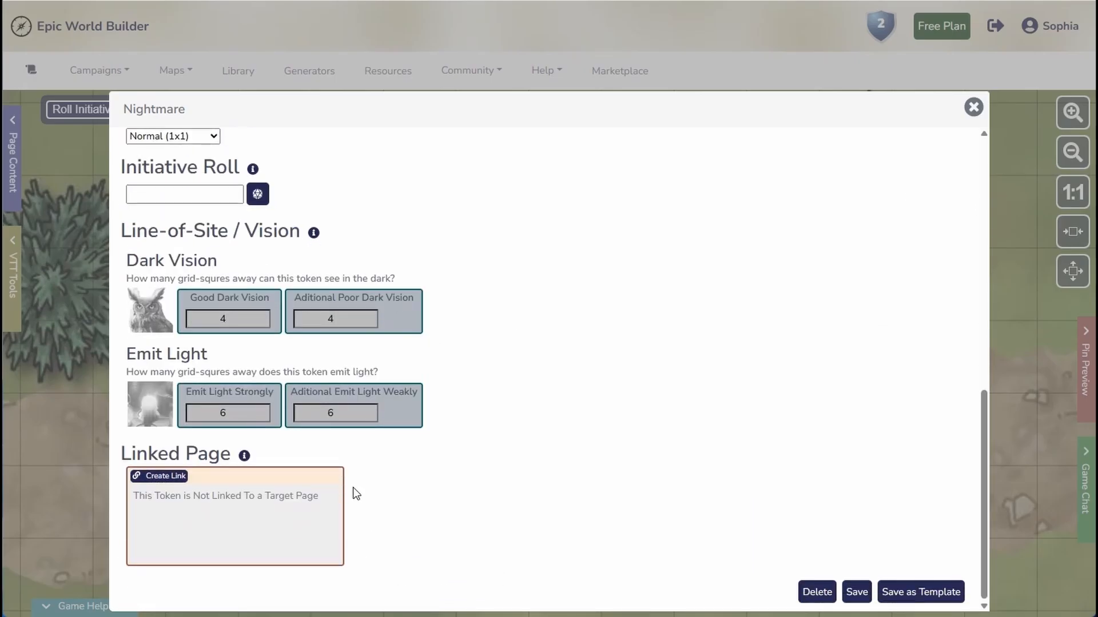
pyautogui.click(850, 599)
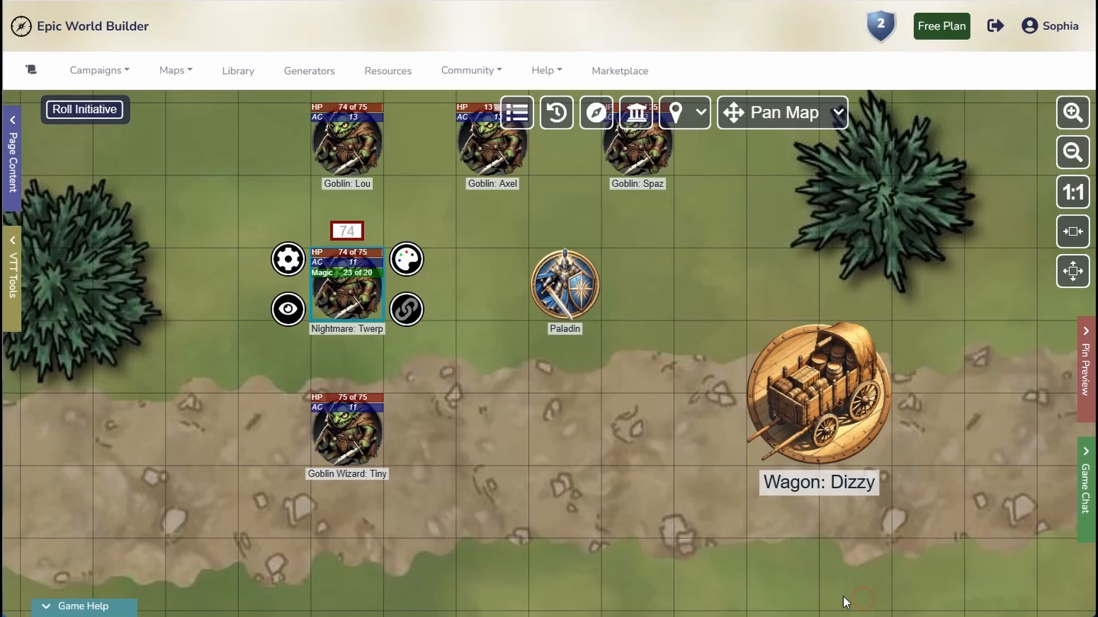
# Step: Link the Nightmare: Twerp token to the Nightmare campaign page, and read through the linked stat block in the preview
pyautogui.click(414, 308)
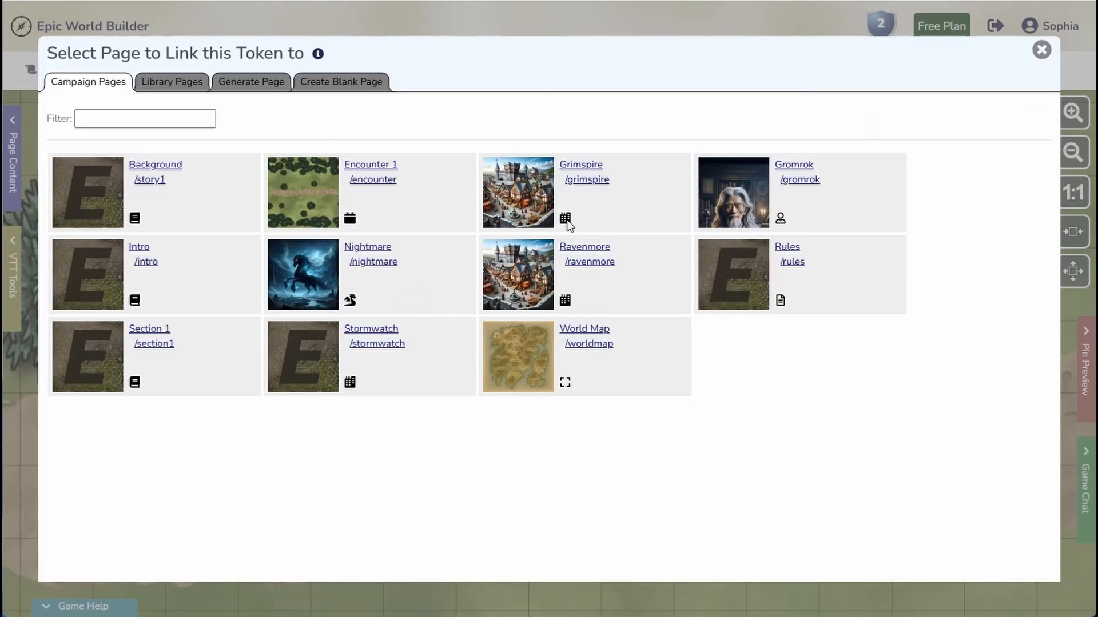
pyautogui.click(340, 292)
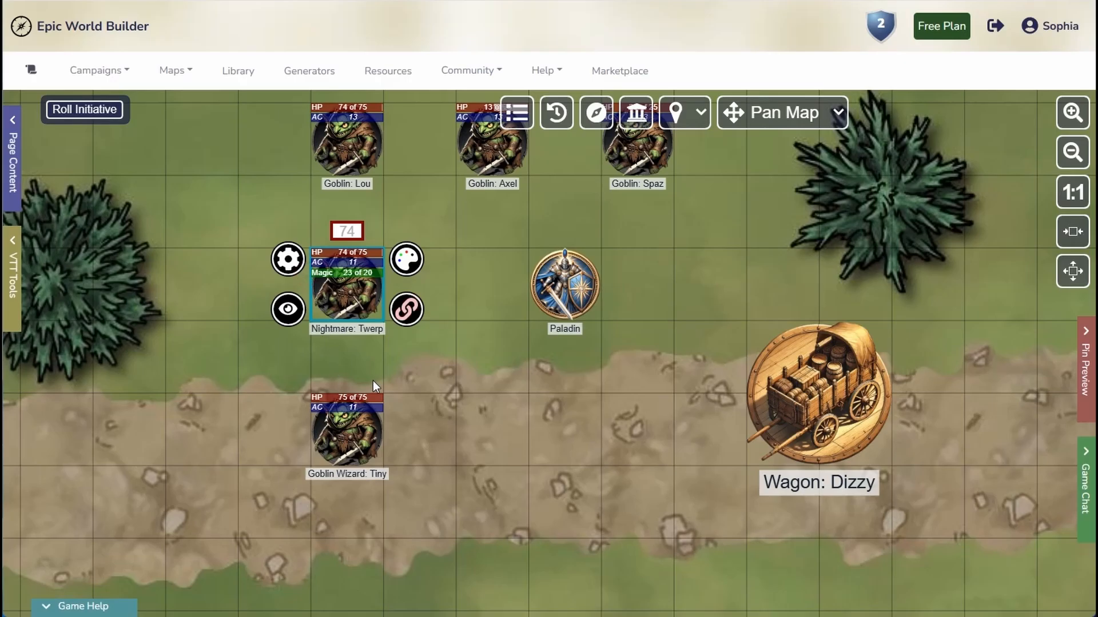
pyautogui.click(407, 309)
pyautogui.scroll(-5, 866, 459)
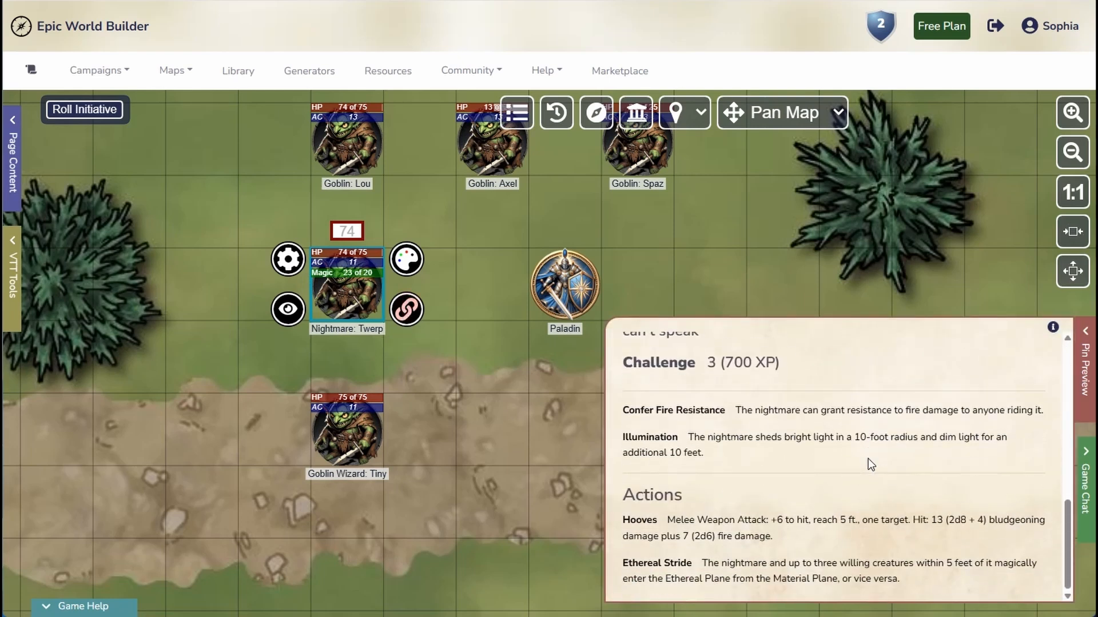
pyautogui.scroll(6, 735, 505)
pyautogui.scroll(1, 735, 506)
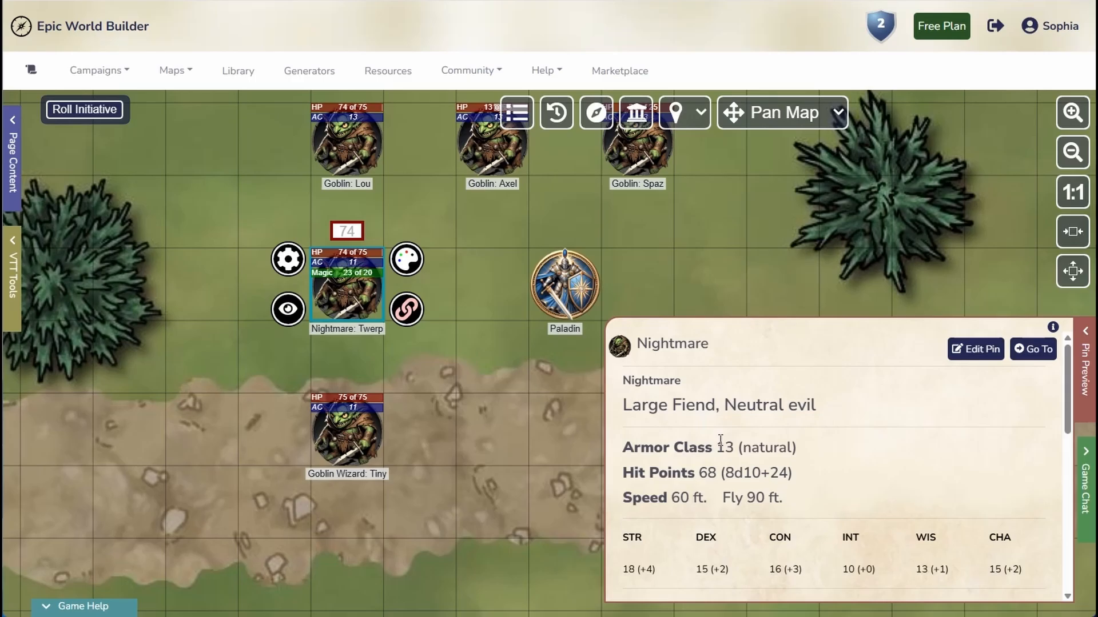
pyautogui.scroll(-7, 721, 440)
pyautogui.scroll(5, 722, 440)
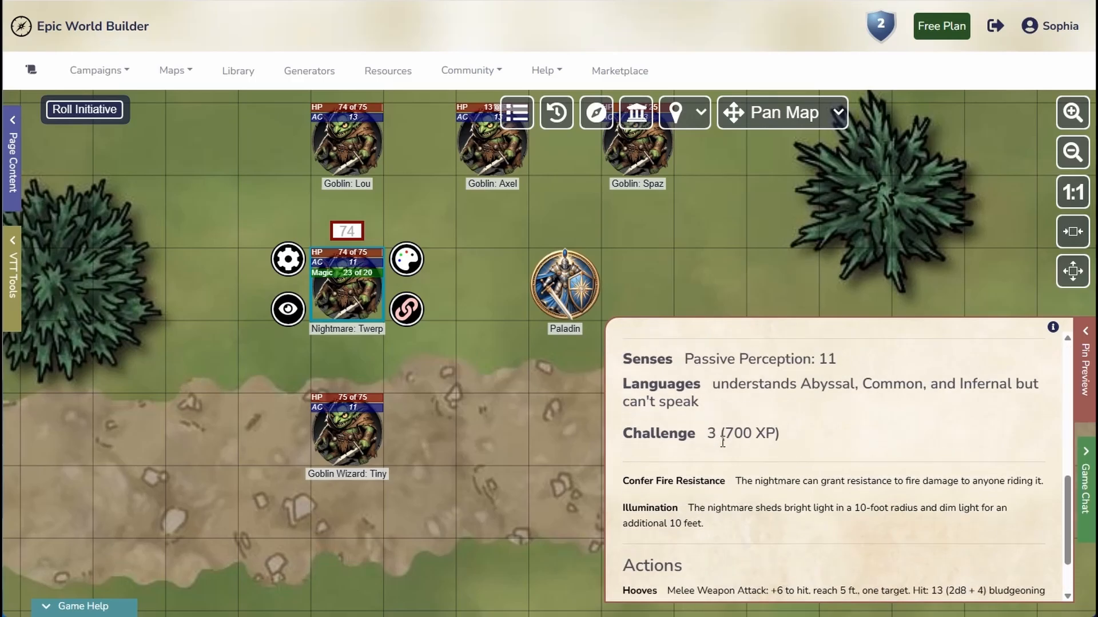
pyautogui.scroll(2, 723, 441)
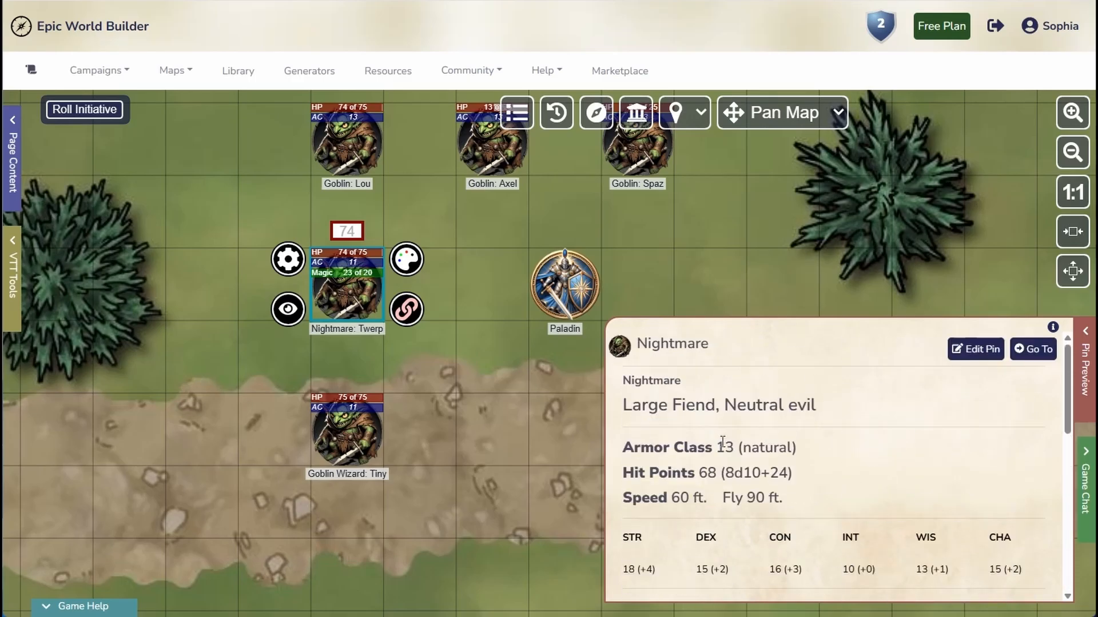
pyautogui.scroll(-1, 722, 443)
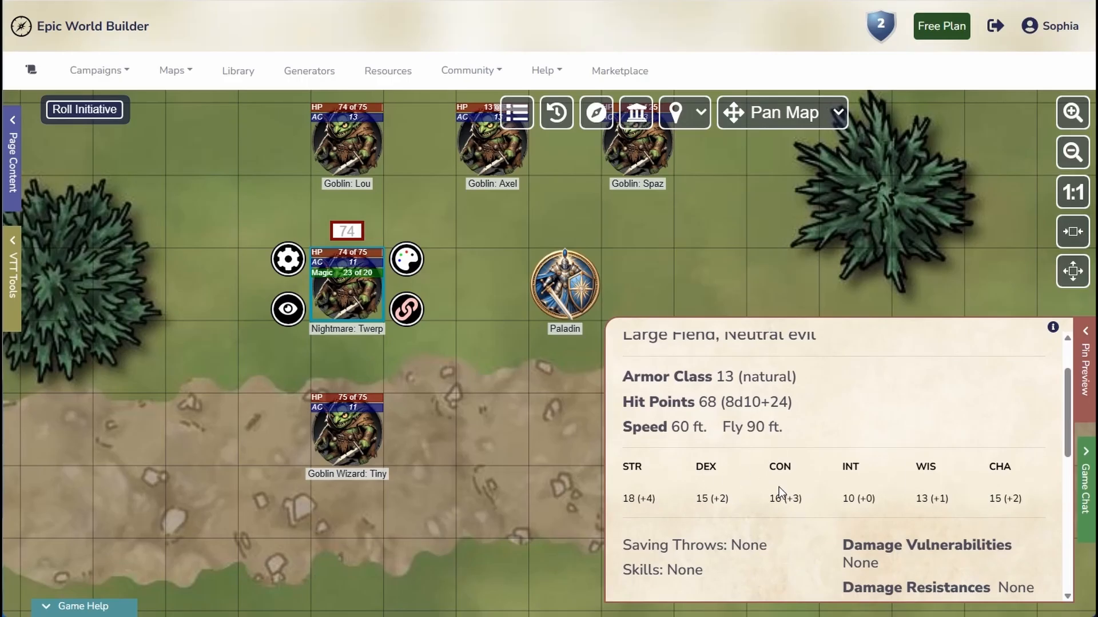
pyautogui.click(517, 402)
# Step: Reopen the linked page preview of Nightmare: Twerp, check its title, visibility and link settings, save them, and close the preview
pyautogui.click(361, 296)
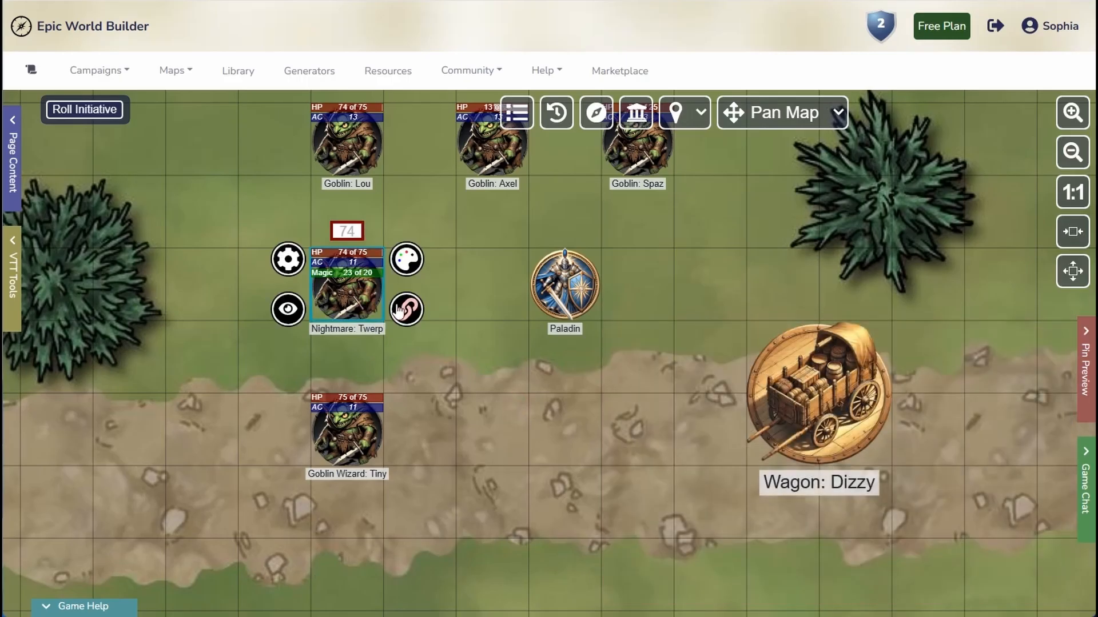
pyautogui.click(407, 311)
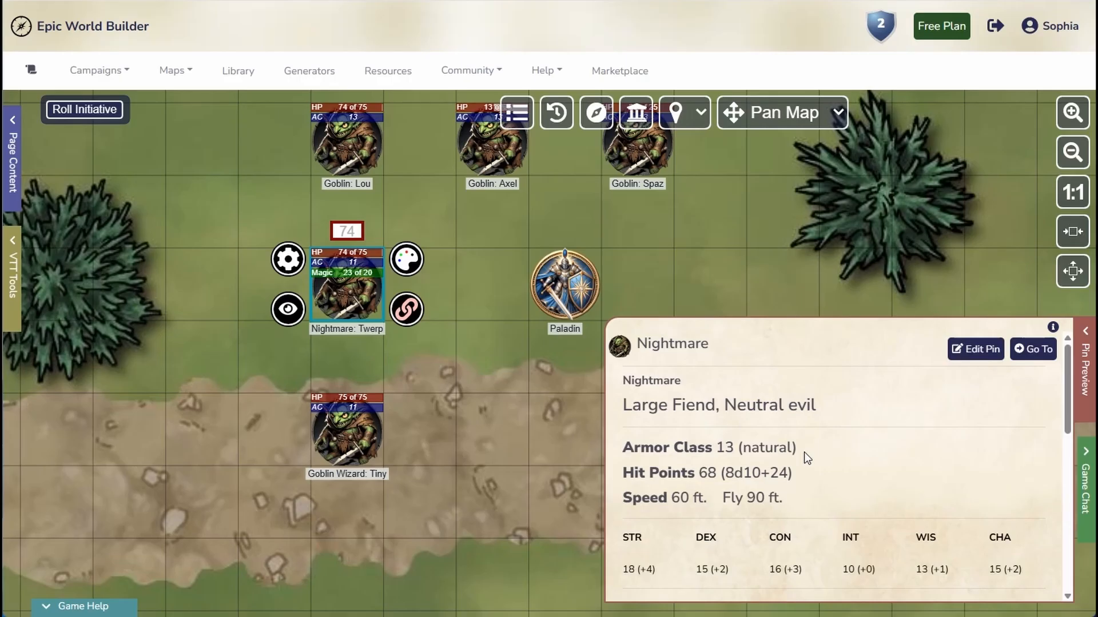
pyautogui.scroll(-4, 804, 452)
pyautogui.scroll(4, 804, 451)
pyautogui.click(975, 349)
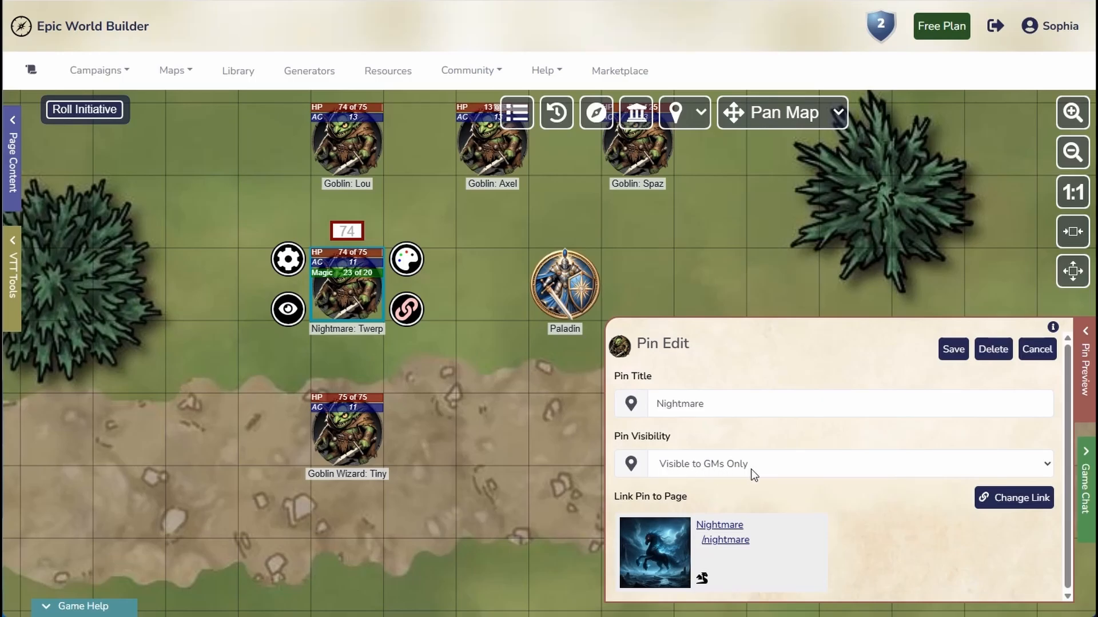
pyautogui.click(954, 352)
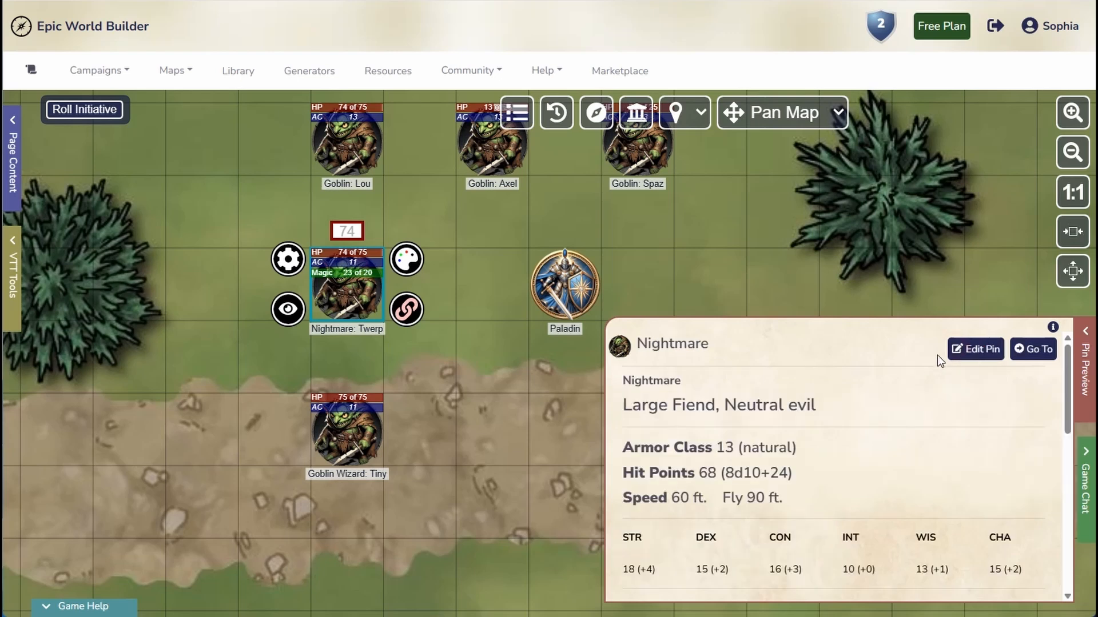
pyautogui.scroll(-8, 838, 484)
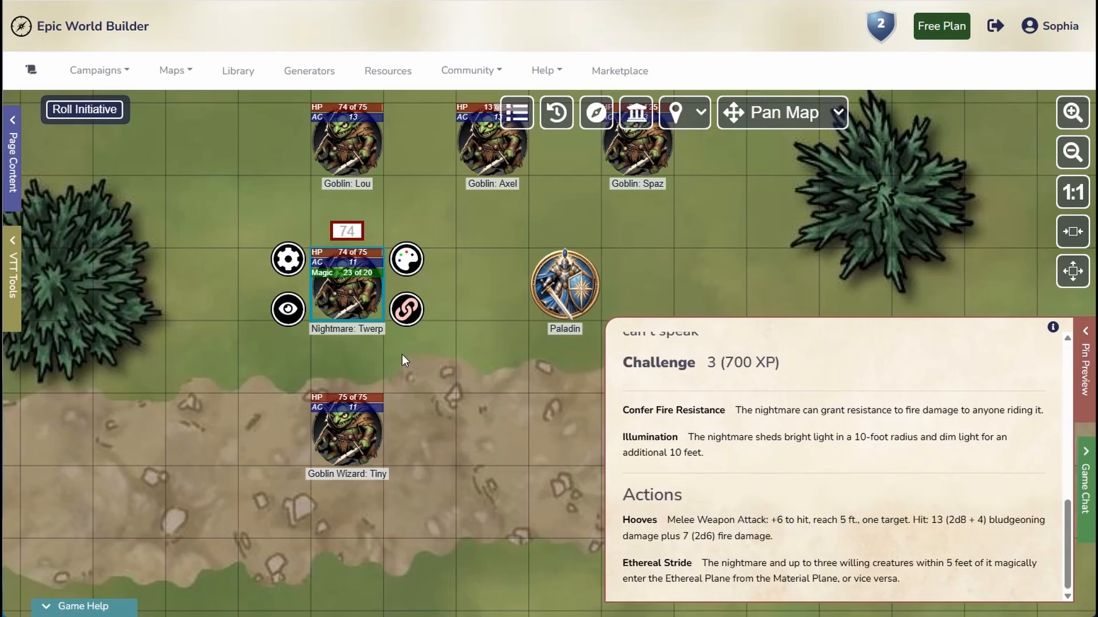
pyautogui.click(486, 341)
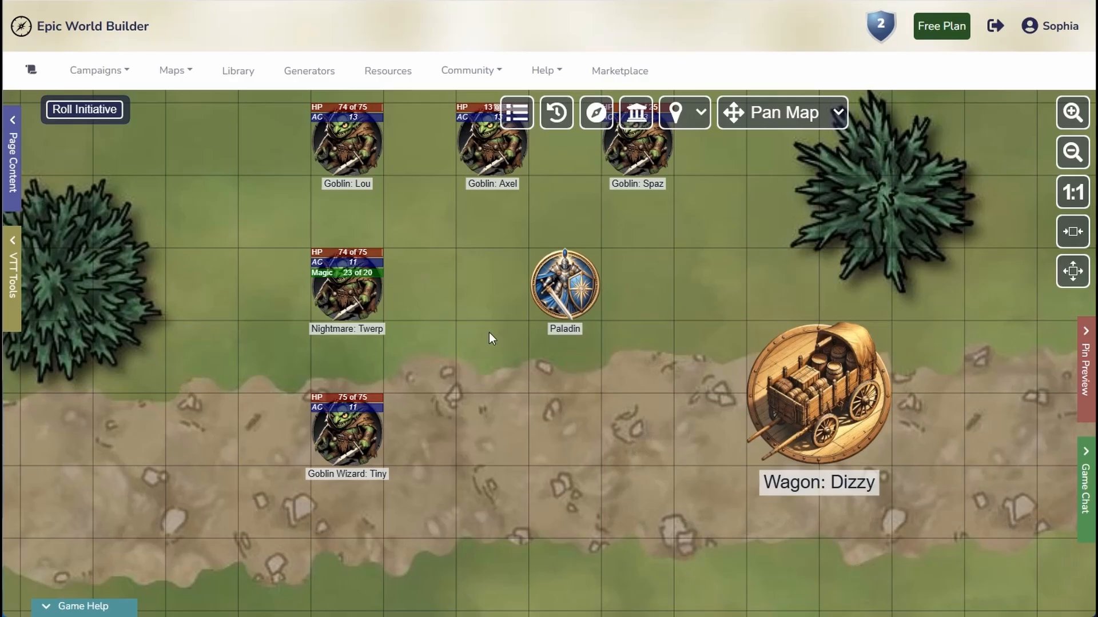
# Step: Move the Wagon: Dizzy token one grid square west along the road
pyautogui.moveTo(482, 228); pyautogui.dragTo(524, 293)
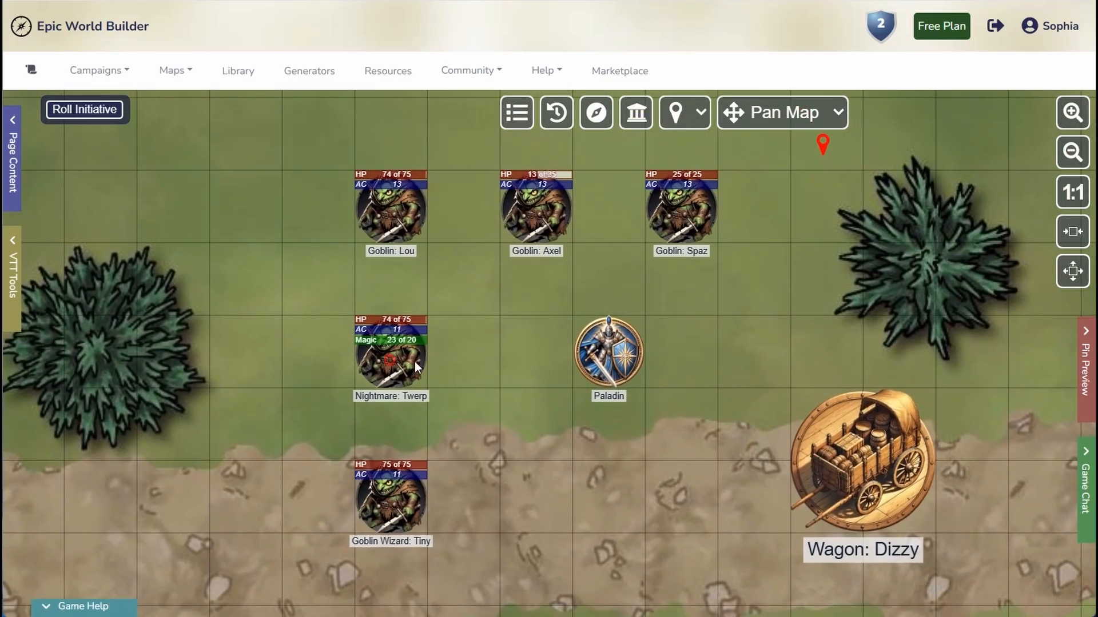
pyautogui.moveTo(414, 361); pyautogui.dragTo(392, 362)
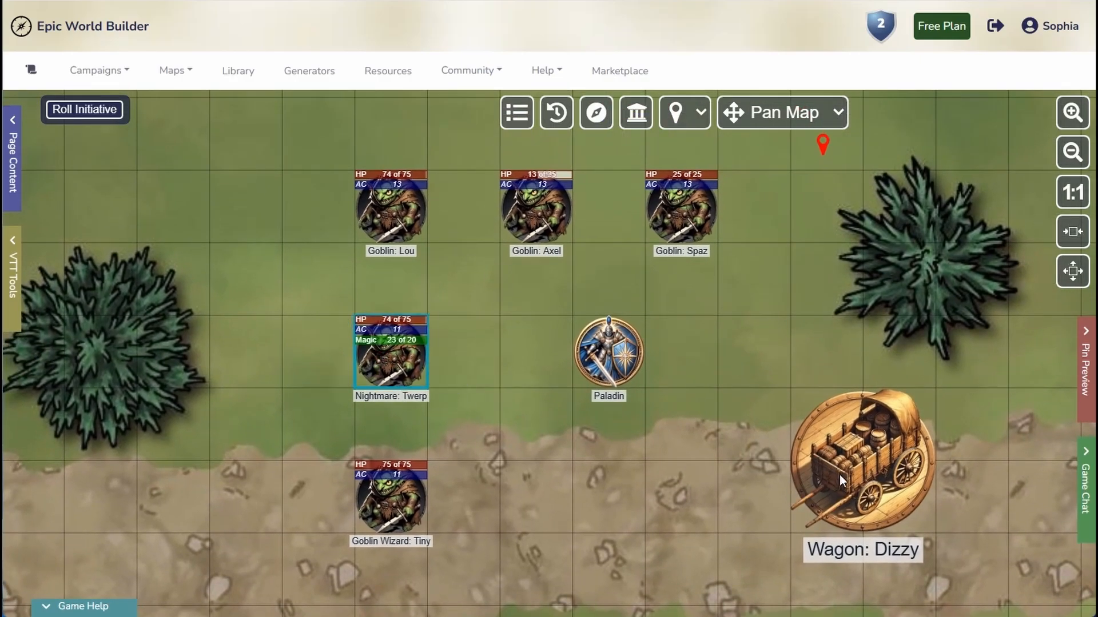
pyautogui.moveTo(840, 475); pyautogui.dragTo(773, 462)
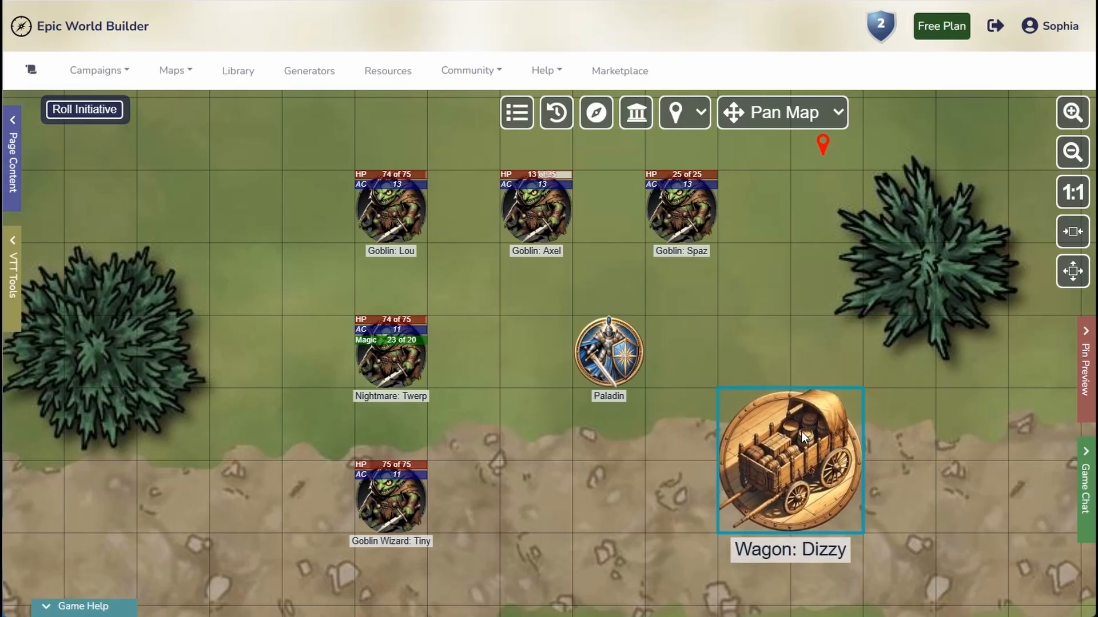
# Step: Look up the Map and VTT shortcuts in the game help, and switch the Paladin token's perspective on and off
pyautogui.click(105, 608)
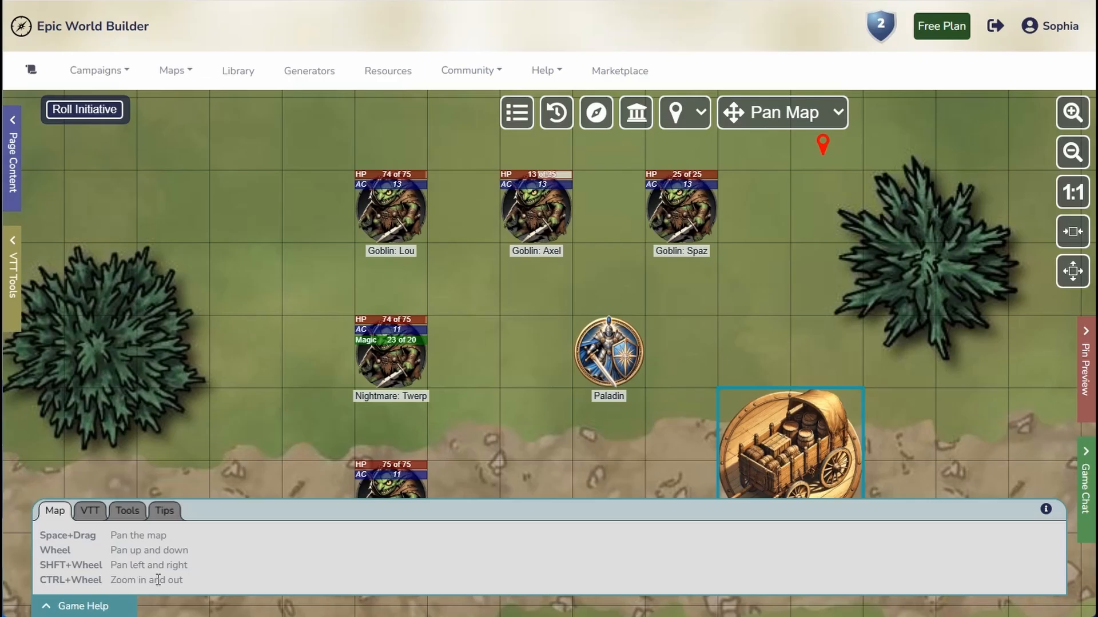
pyautogui.click(83, 512)
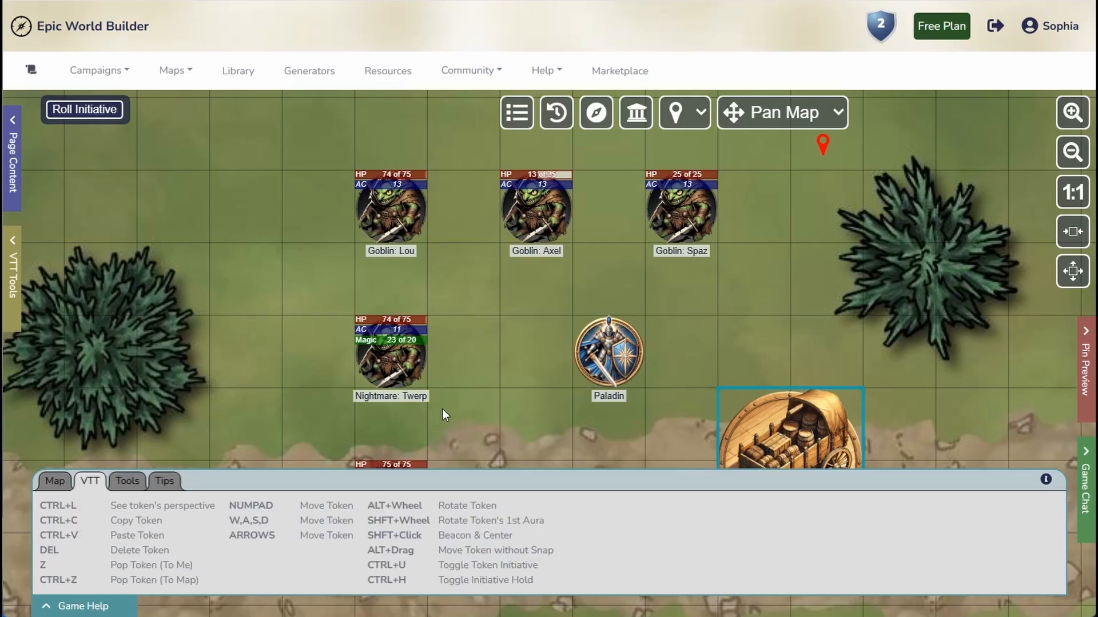
pyautogui.click(628, 350)
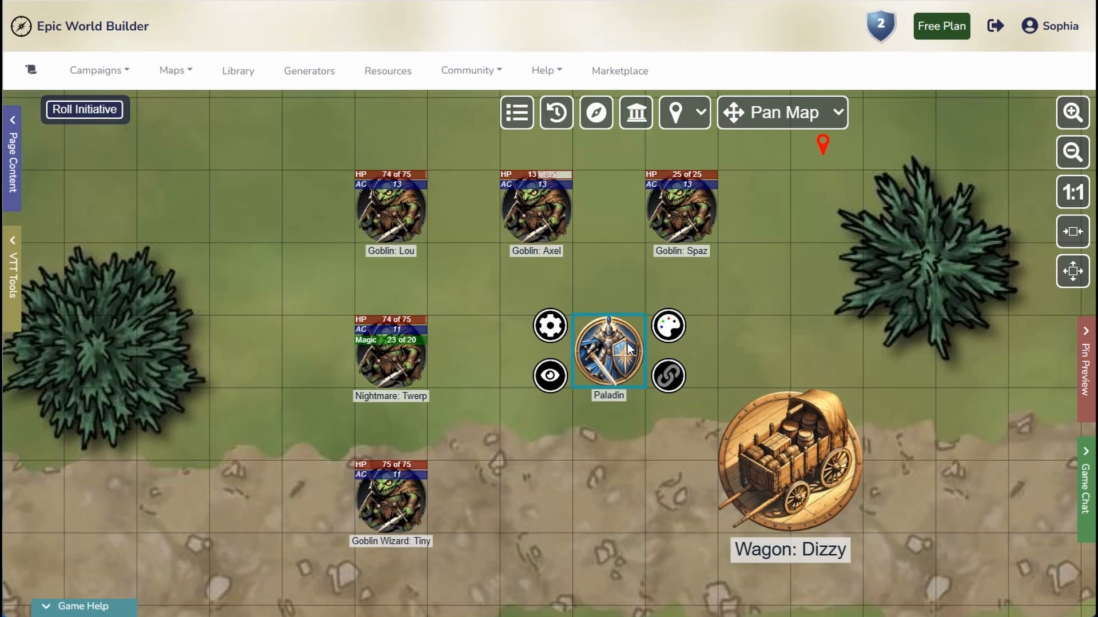
pyautogui.hotkey('ctrl', 'l')
pyautogui.hotkey('ctrl', 'l')
pyautogui.hotkey('ctrl', 'l')
pyautogui.hotkey('ctrl', 'l')
# Step: Hide the Goblin: Lou and Goblin: Axel tokens from the players
pyautogui.click(378, 209)
pyautogui.click(331, 231)
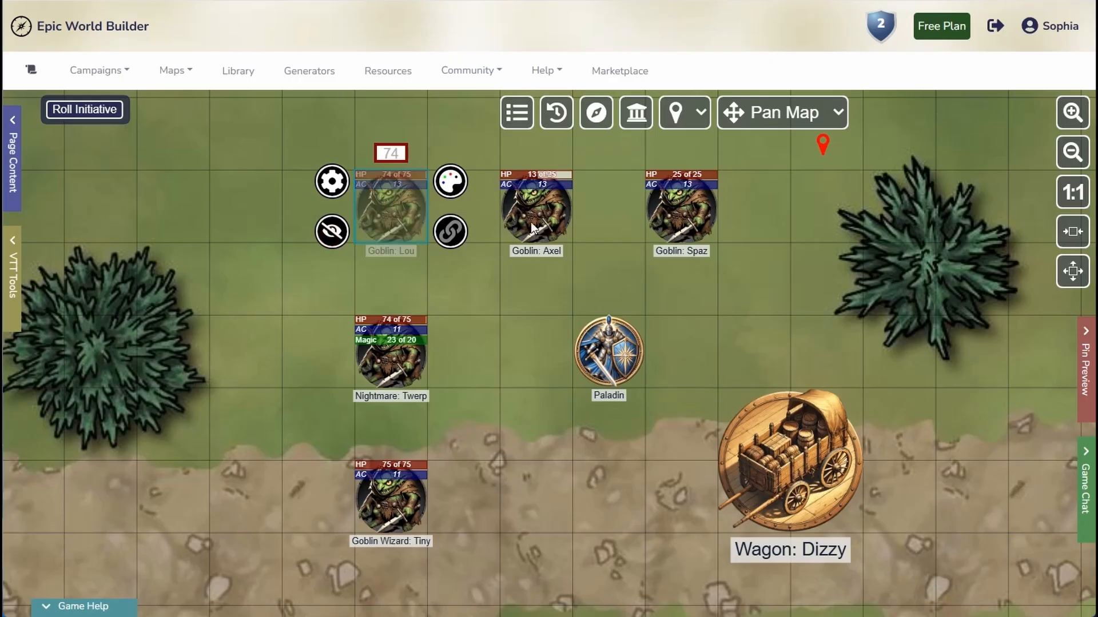
pyautogui.click(537, 211)
pyautogui.click(477, 231)
# Step: Check from the Paladin token's perspective which goblins are visible, and return to the GM view
pyautogui.click(612, 345)
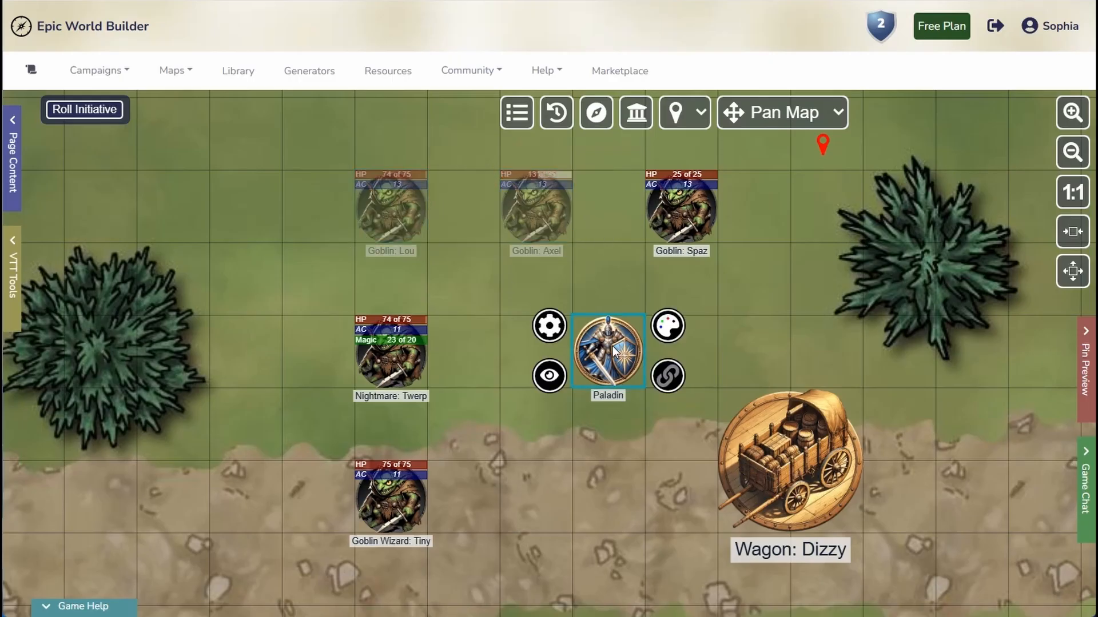
pyautogui.hotkey('ctrl', 'l')
pyautogui.hotkey('ctrl', 'l')
pyautogui.hotkey('ctrl', 'l')
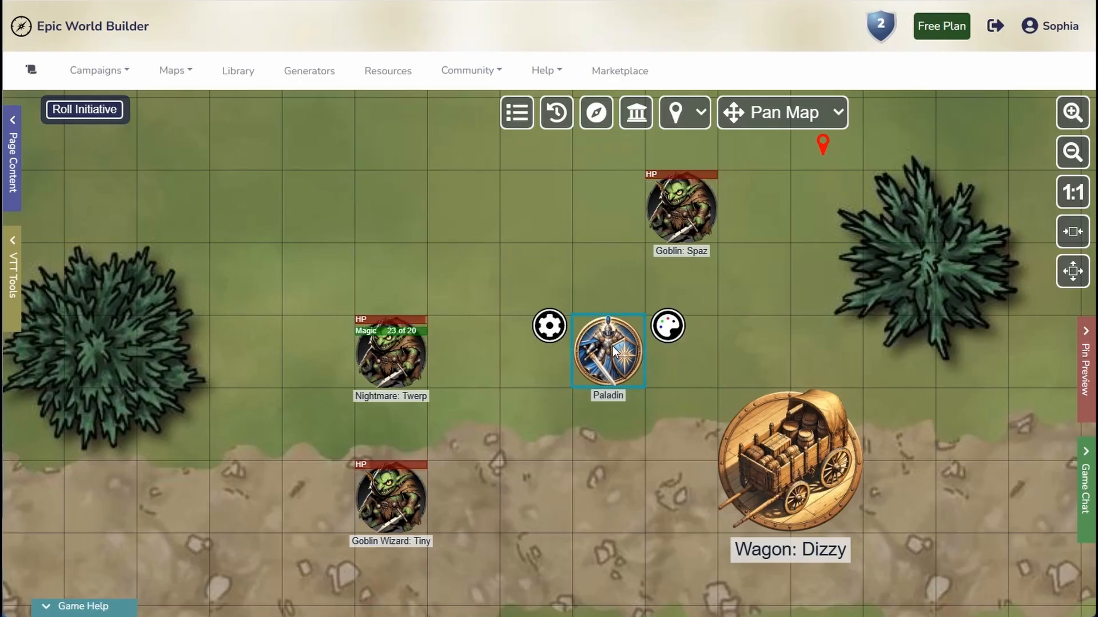
pyautogui.hotkey('ctrl', 'l')
# Step: Check the perspective of Goblin Wizard: Tiny, return to the GM view, and review the VTT shortcuts in the game help
pyautogui.click(388, 496)
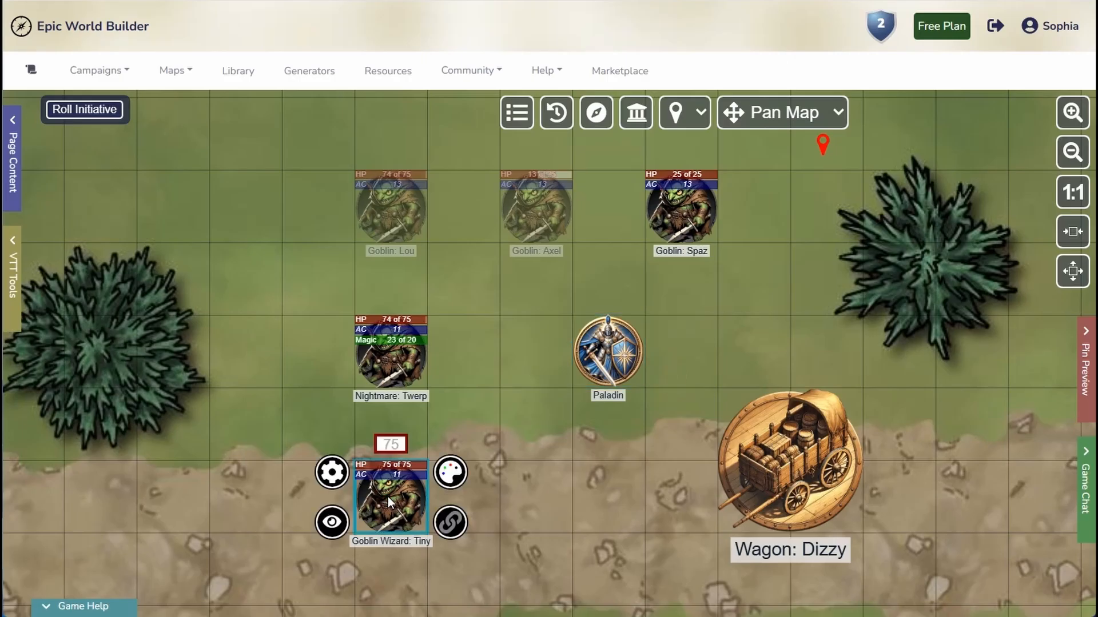
pyautogui.hotkey('ctrl', 'l')
pyautogui.hotkey('ctrl', 'l')
pyautogui.click(480, 387)
pyautogui.click(109, 607)
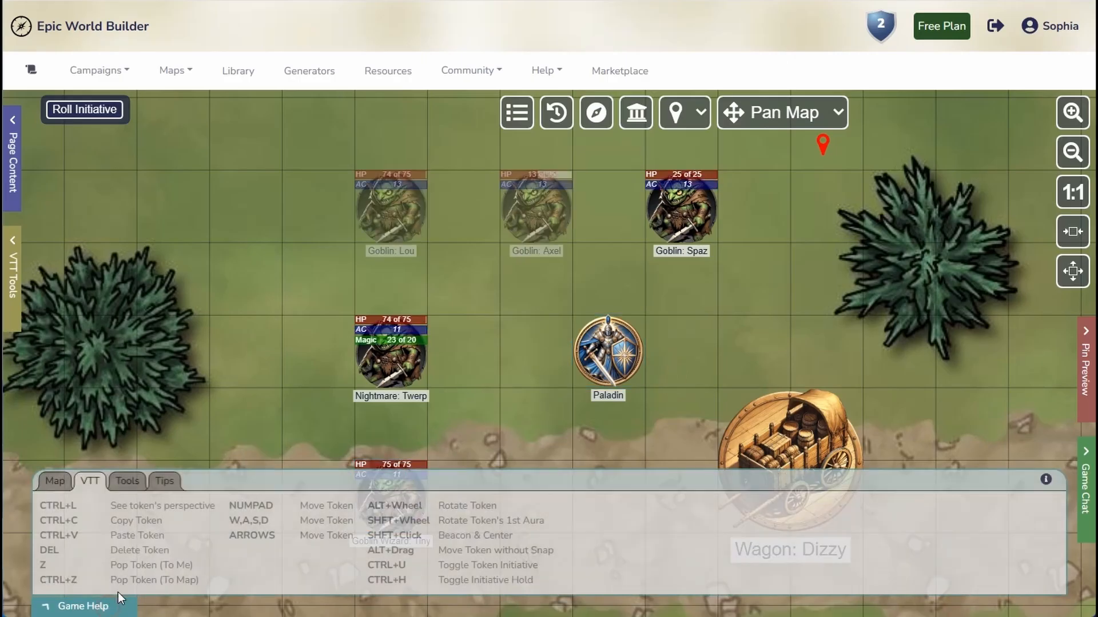
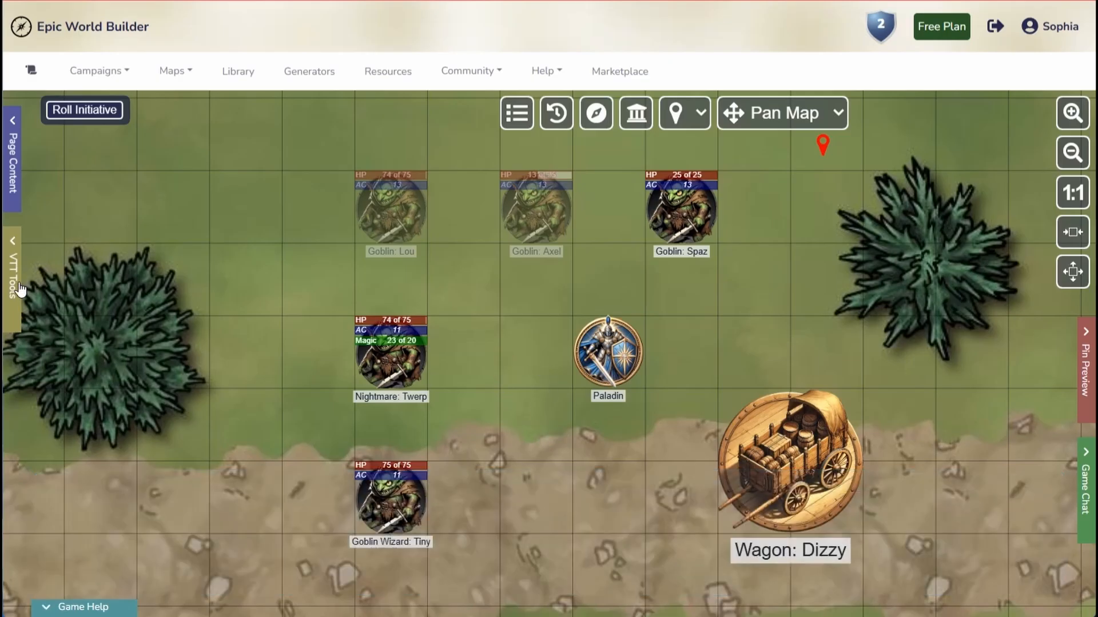
# Step: Show the enlarged images of the Goblin and Goblin Wizard tokens from the VTT token list, and close each one
pyautogui.click(20, 289)
pyautogui.click(343, 288)
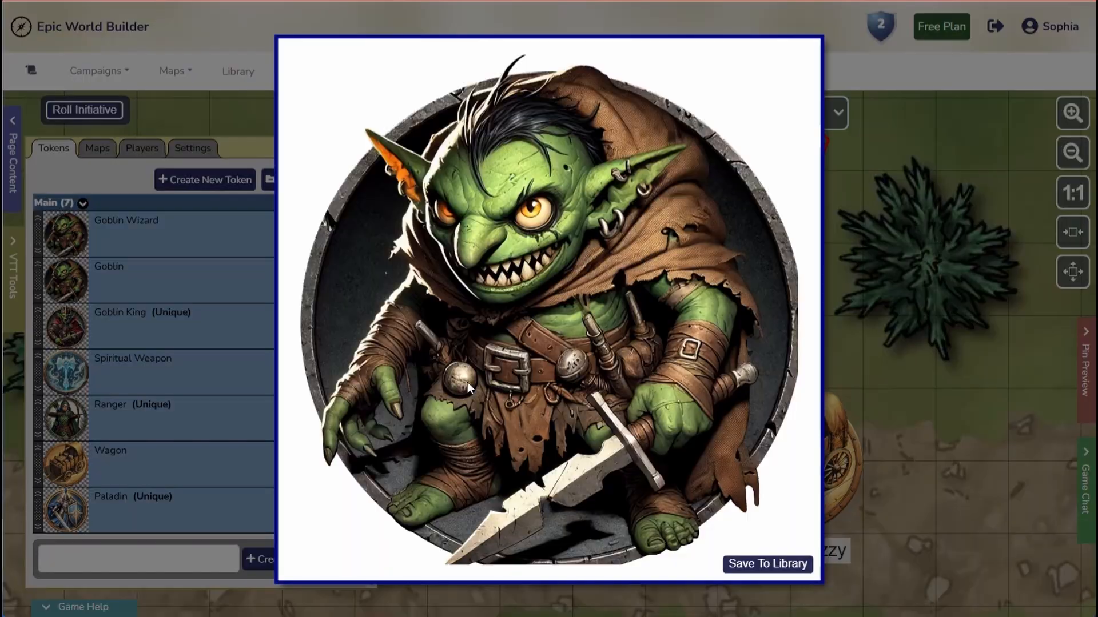
pyautogui.click(890, 304)
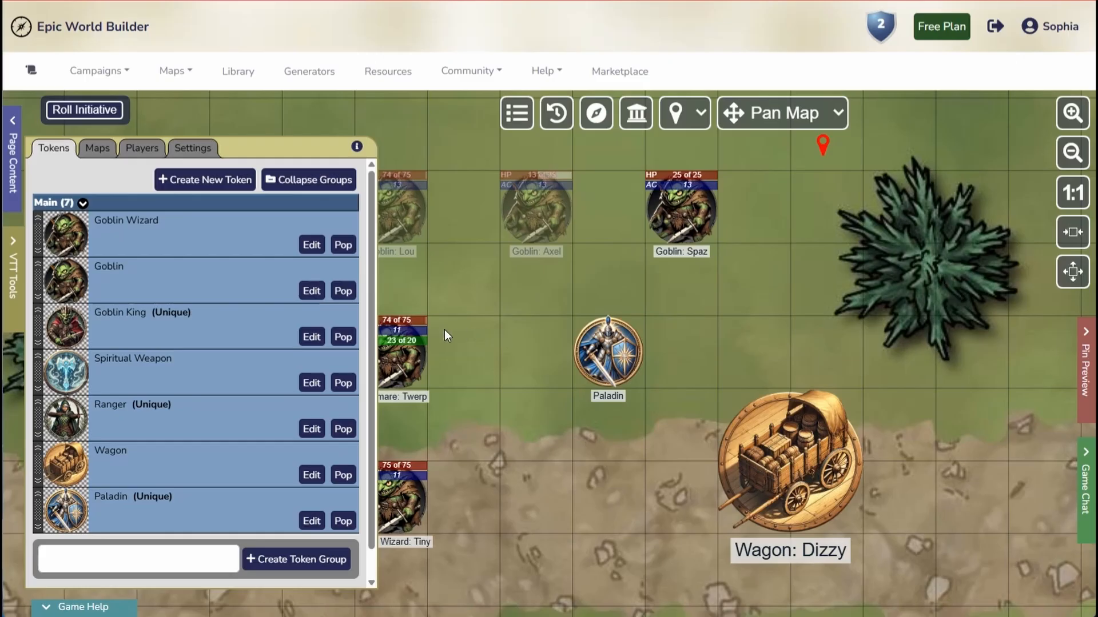
pyautogui.click(343, 245)
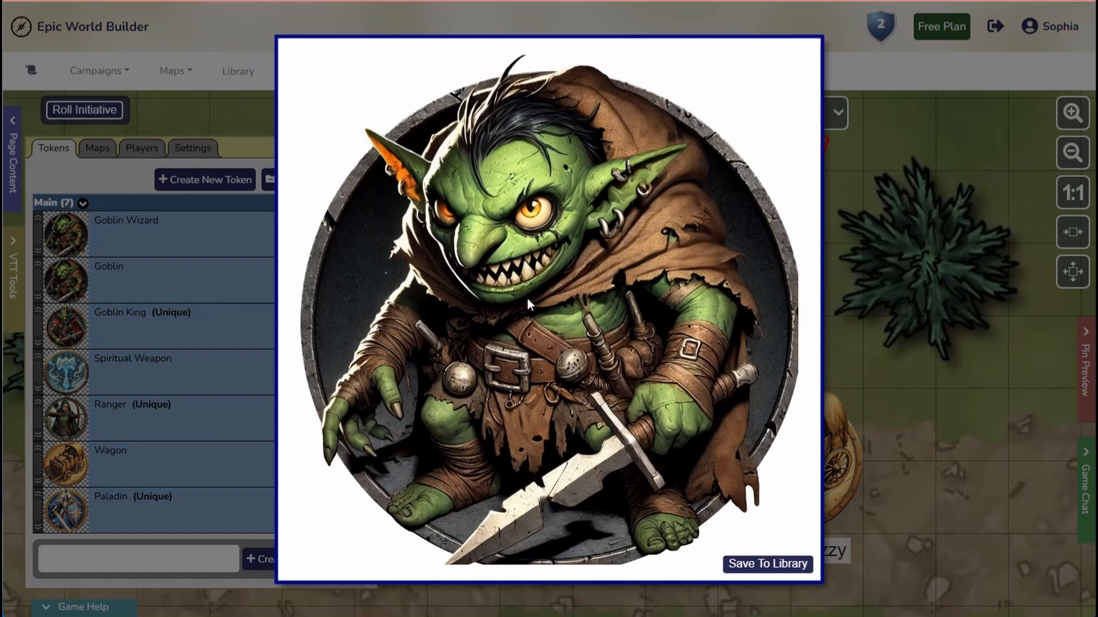
pyautogui.click(928, 303)
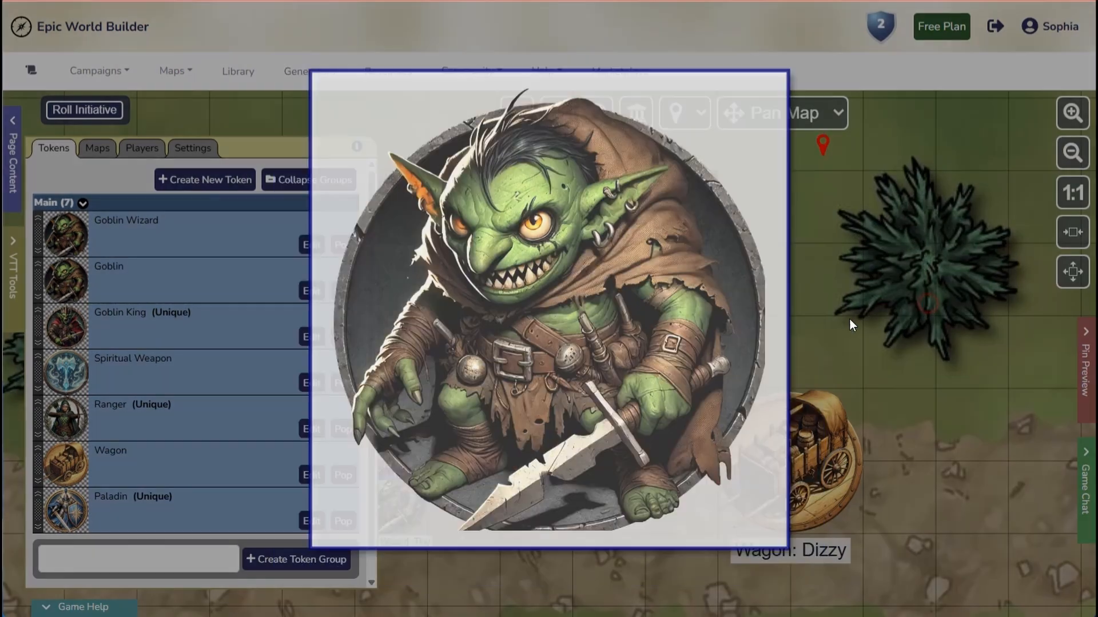
# Step: Show the enlarged images of the Spiritual Weapon and Ranger tokens from the VTT token list, and close each one
pyautogui.click(343, 383)
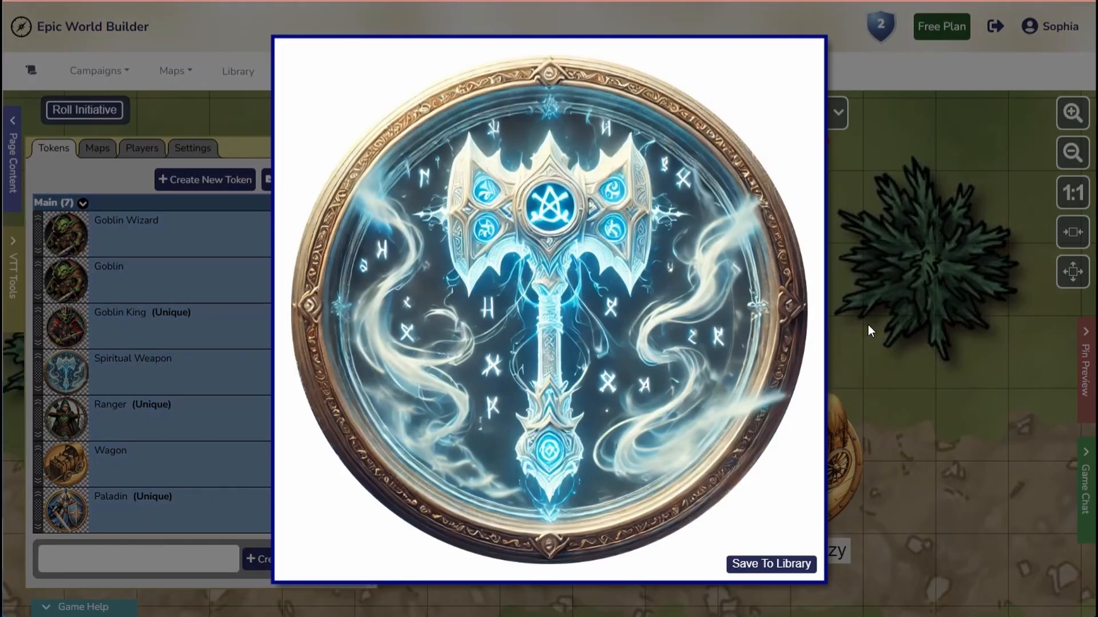
pyautogui.click(910, 289)
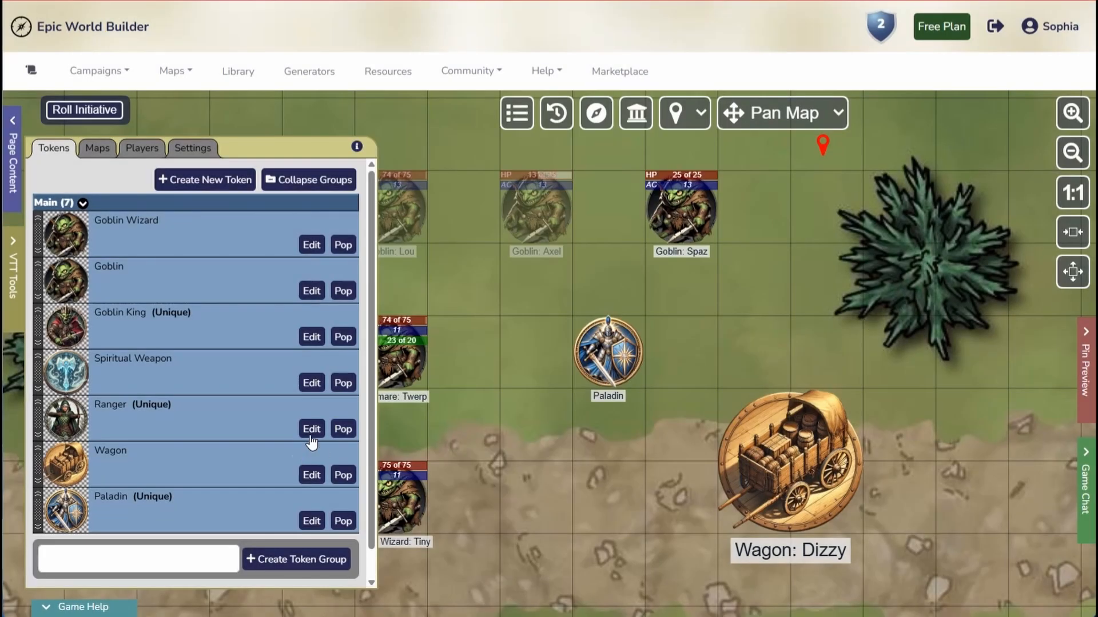
pyautogui.click(343, 429)
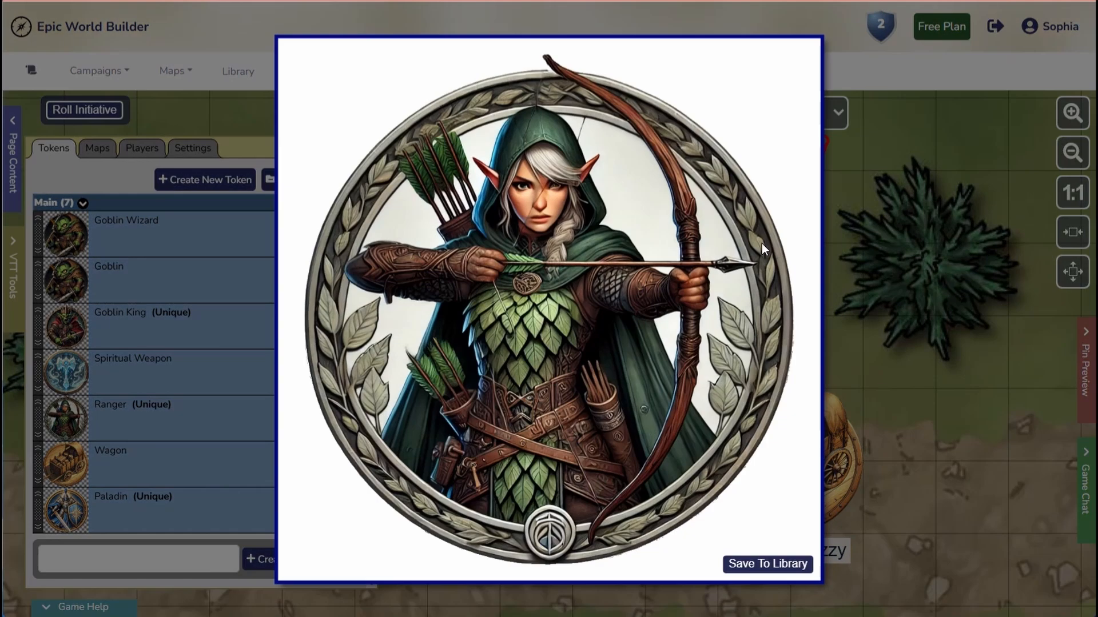
pyautogui.click(882, 289)
# Step: Review the VTT shortcuts in the game help, then show the Paladin token's enlarged image from the map and close it
pyautogui.click(71, 607)
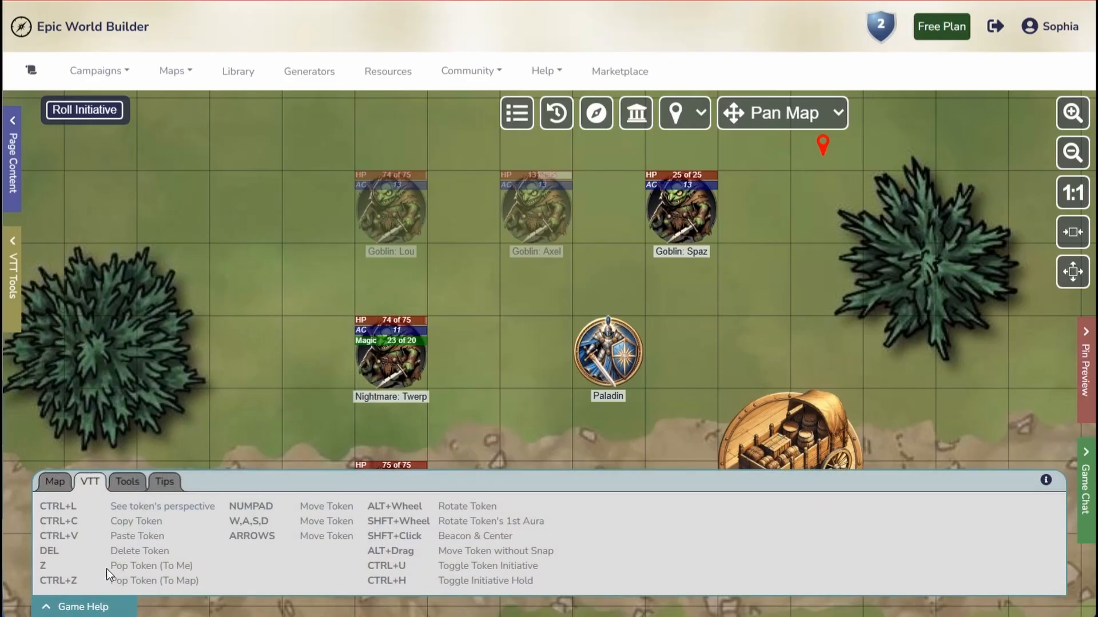
pyautogui.click(608, 355)
pyautogui.doubleClick(607, 355)
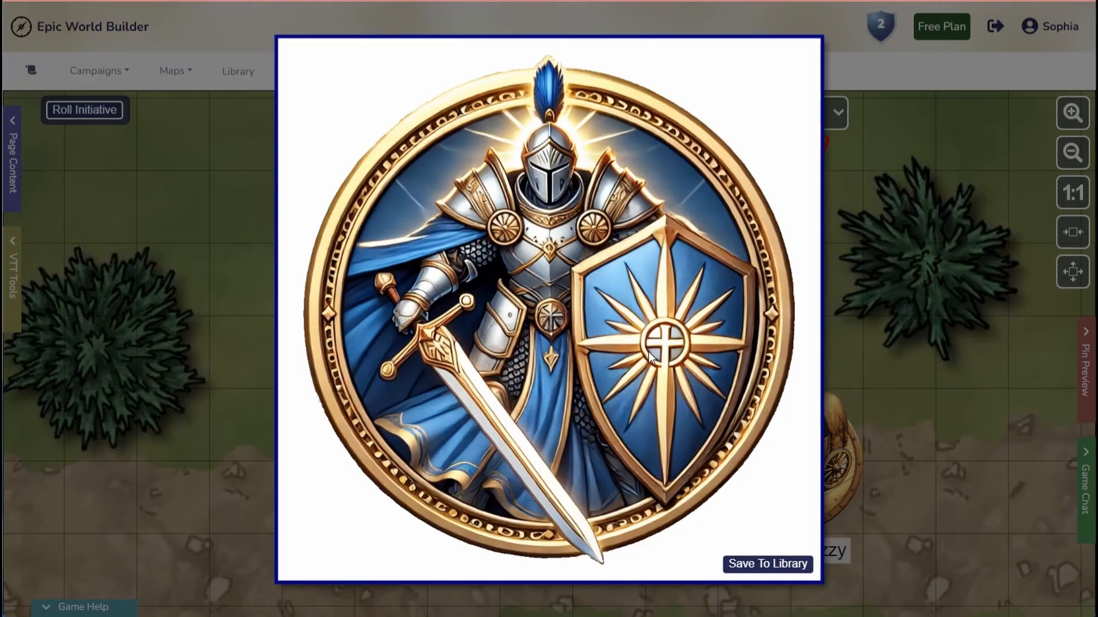
pyautogui.click(887, 342)
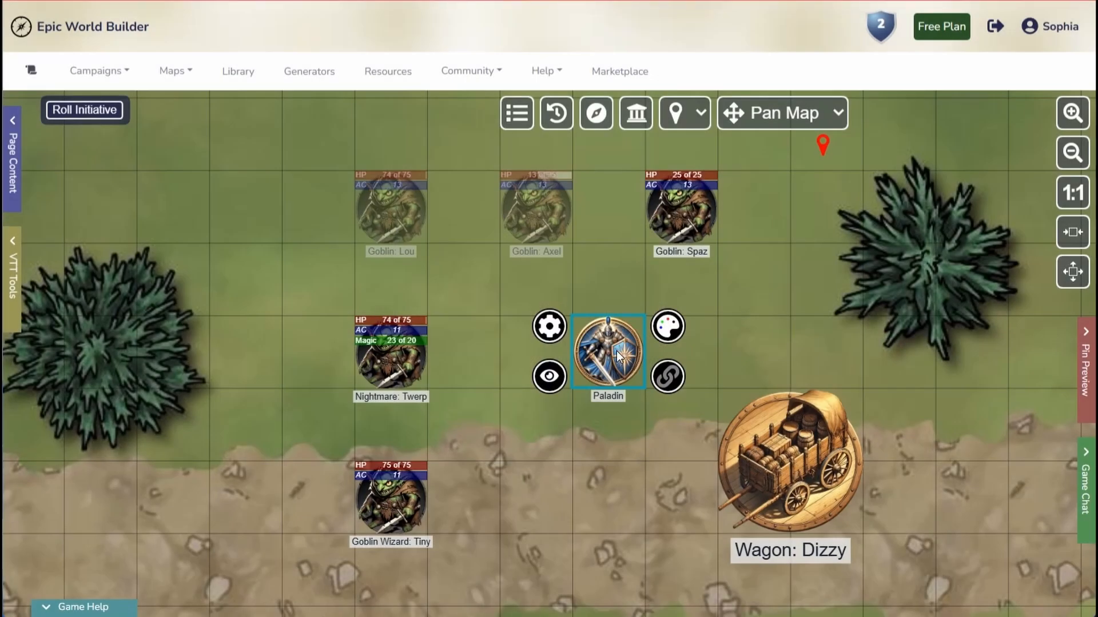
# Step: Move the Wagon: Dizzy token around the map square by square, leaving it one square above its starting position
pyautogui.click(771, 450)
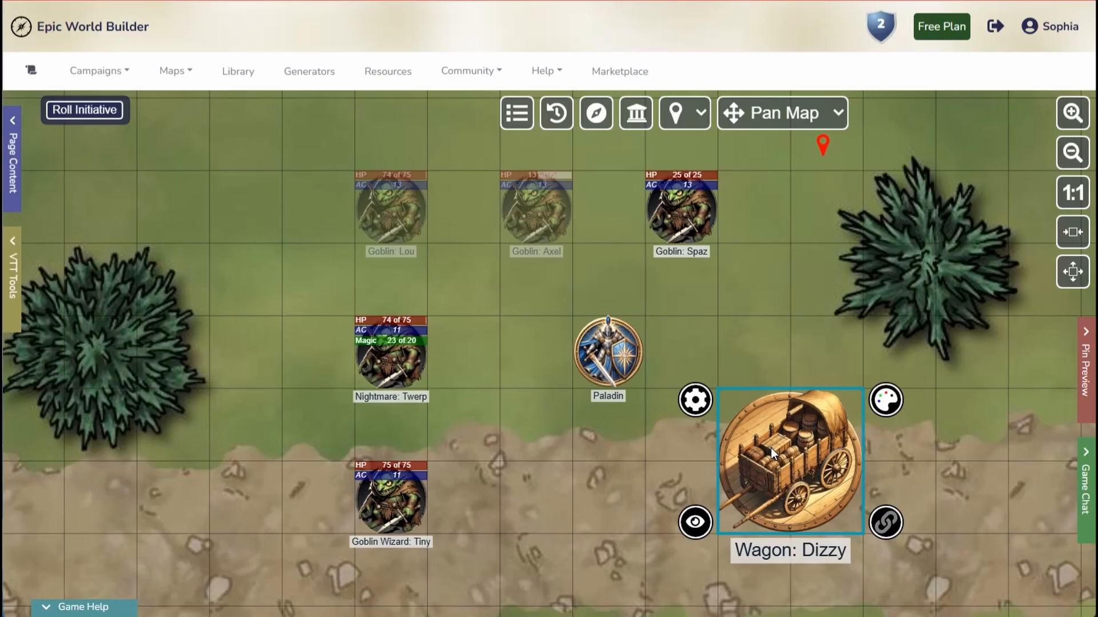
pyautogui.press('Right')
pyautogui.press('Up')
pyautogui.press('Left')
pyautogui.press('Down')
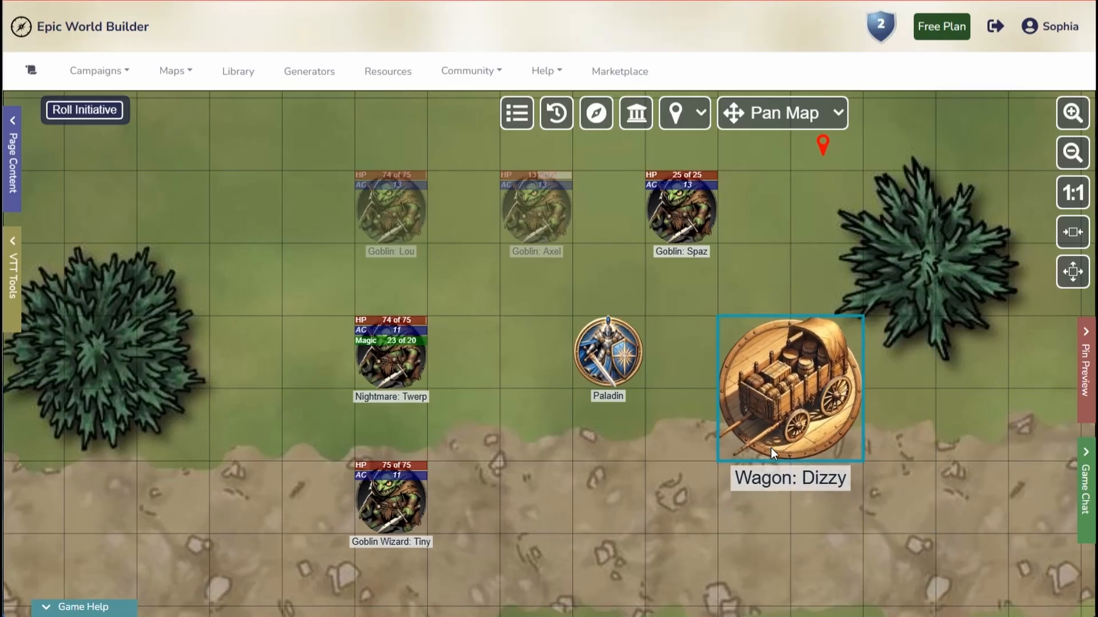
pyautogui.press('Right')
pyautogui.press('Right')
pyautogui.press('Left')
pyautogui.press('Left')
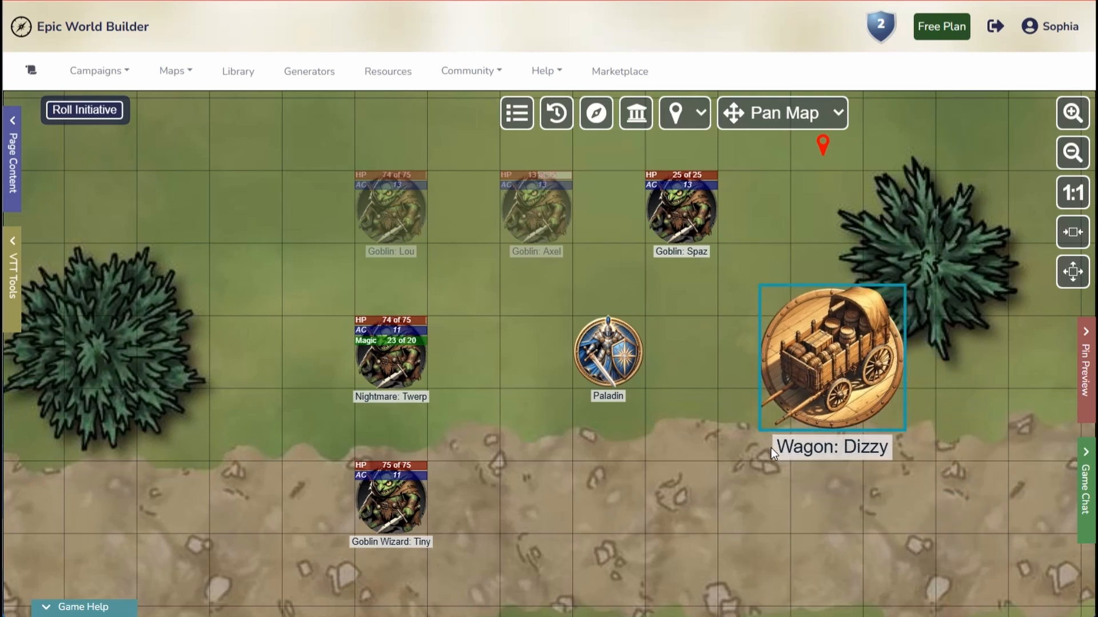
pyautogui.press('Up')
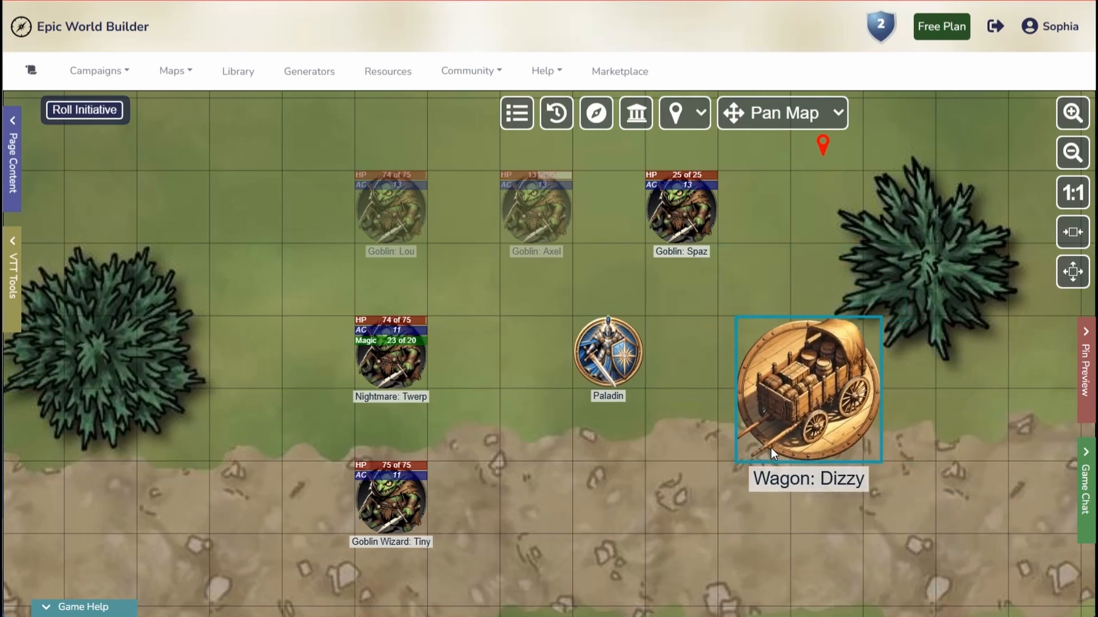
pyautogui.press('Up')
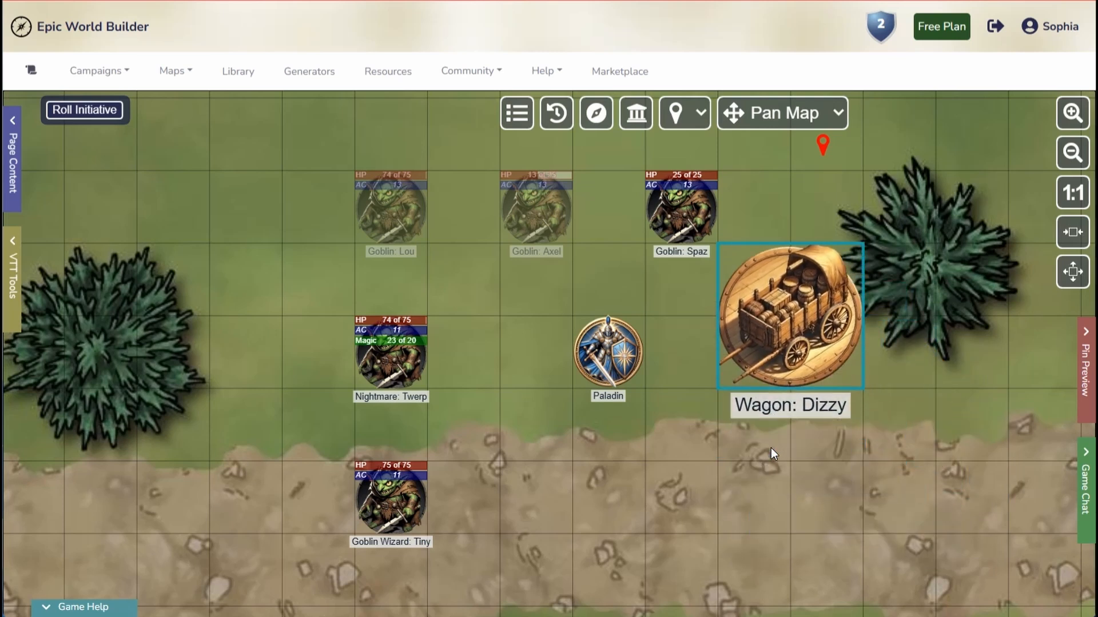
pyautogui.press('Right')
pyautogui.press('Down')
pyautogui.press('Left')
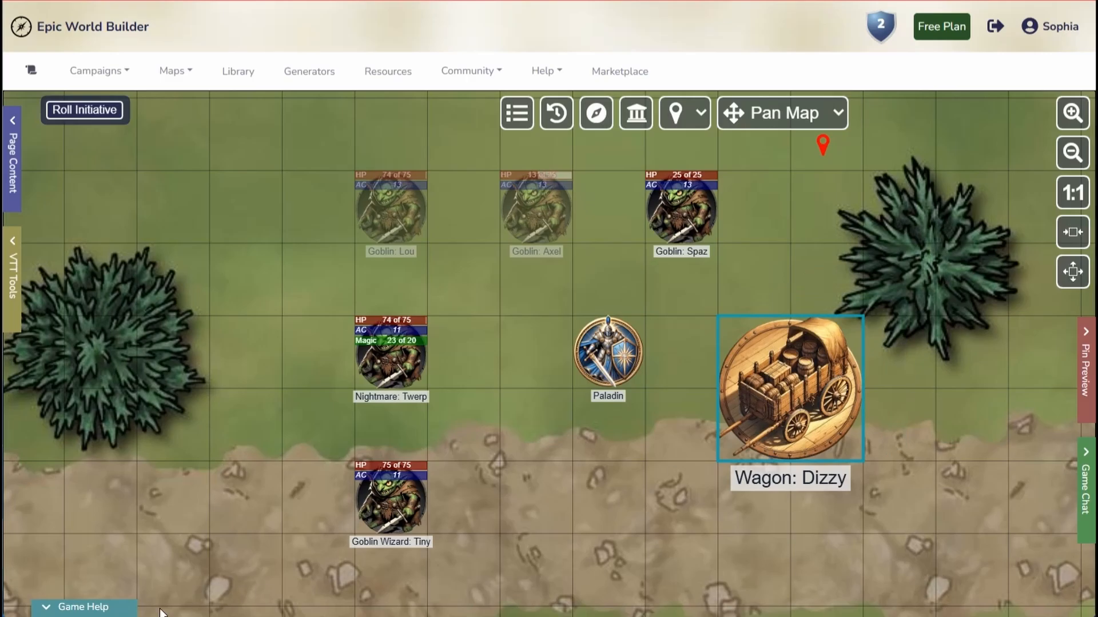
# Step: Try rotating the Wagon: Dizzy token back and forth, and rotate the Paladin token a quarter turn clockwise
pyautogui.click(108, 607)
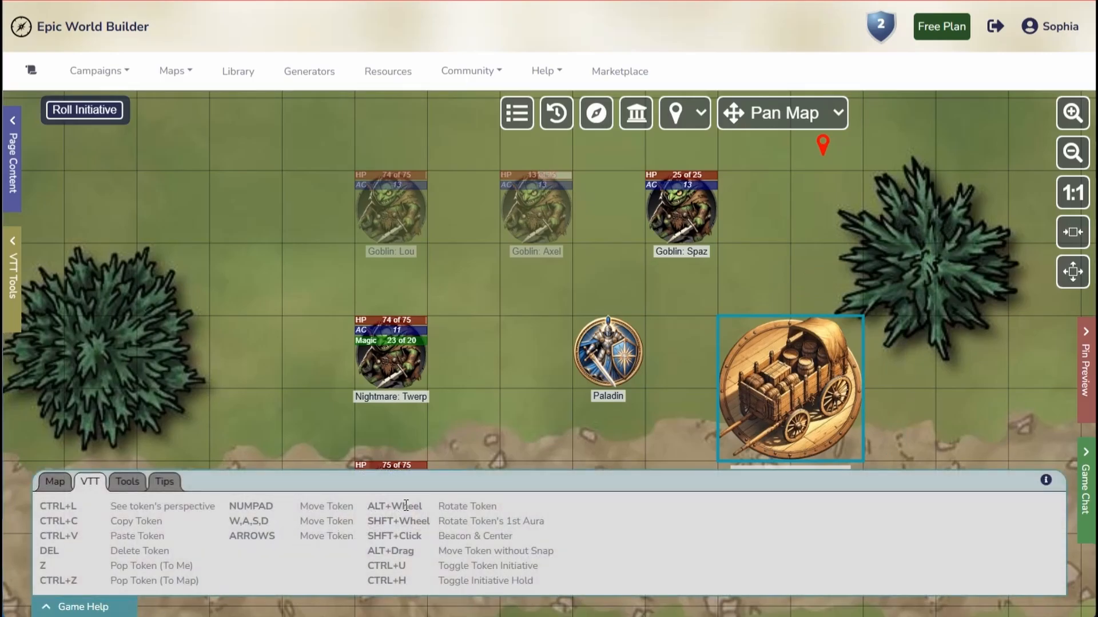
pyautogui.click(805, 397)
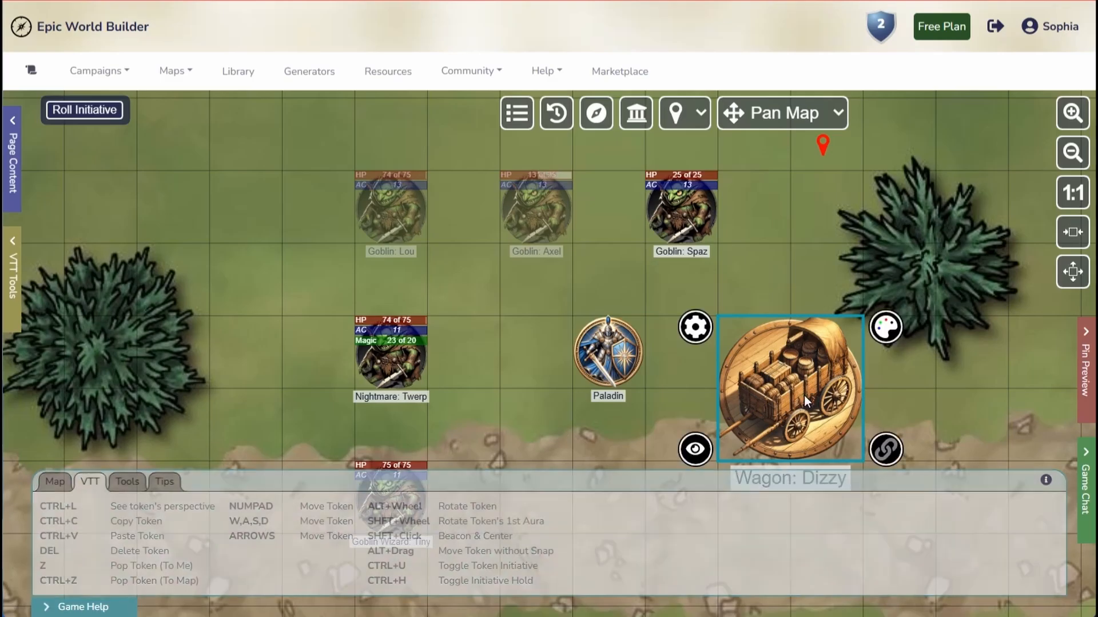
pyautogui.keyDown('alt'); pyautogui.scroll(-1, 805, 398); pyautogui.keyUp('alt')
pyautogui.keyDown('alt'); pyautogui.scroll(1, 806, 399); pyautogui.keyUp('alt')
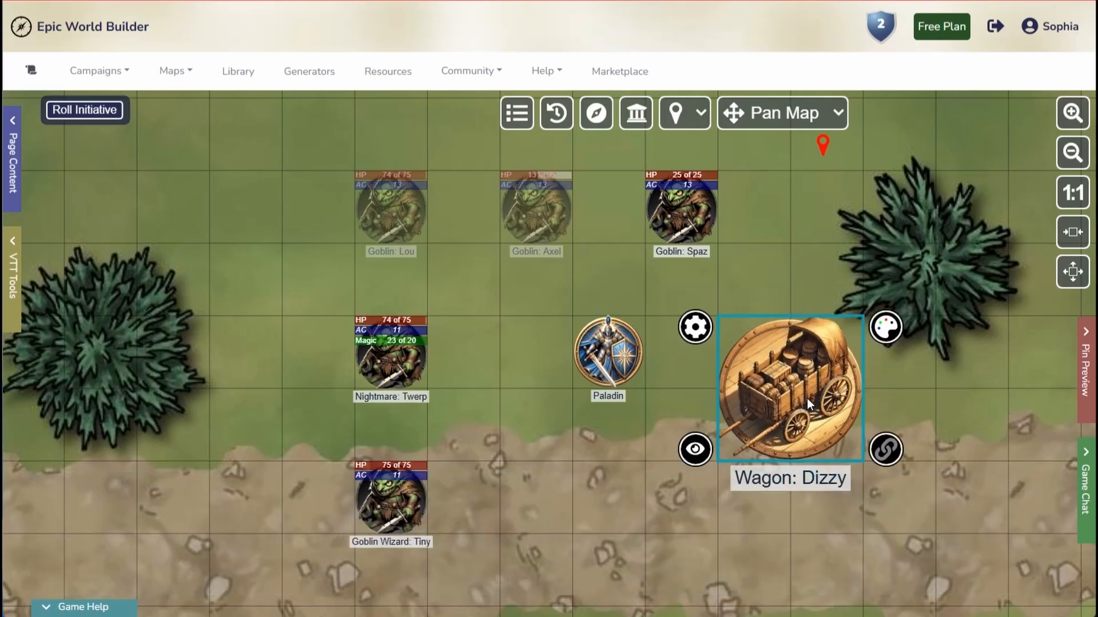
pyautogui.click(623, 368)
pyautogui.keyDown('alt'); pyautogui.scroll(-3, 624, 368); pyautogui.keyUp('alt')
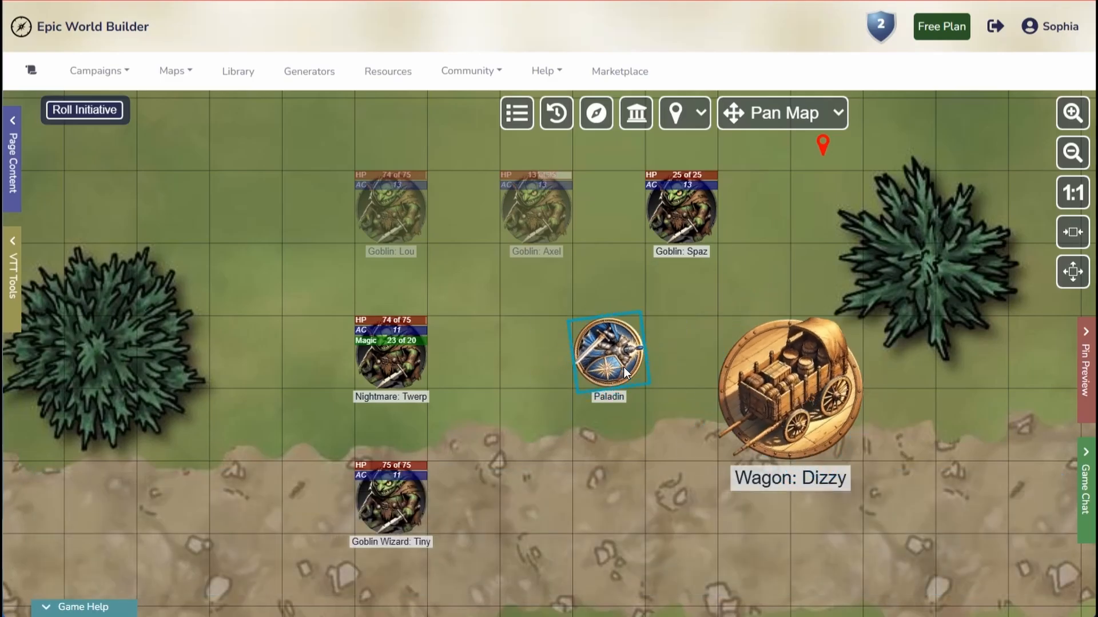
pyautogui.keyDown('alt'); pyautogui.scroll(1, 626, 367); pyautogui.keyUp('alt')
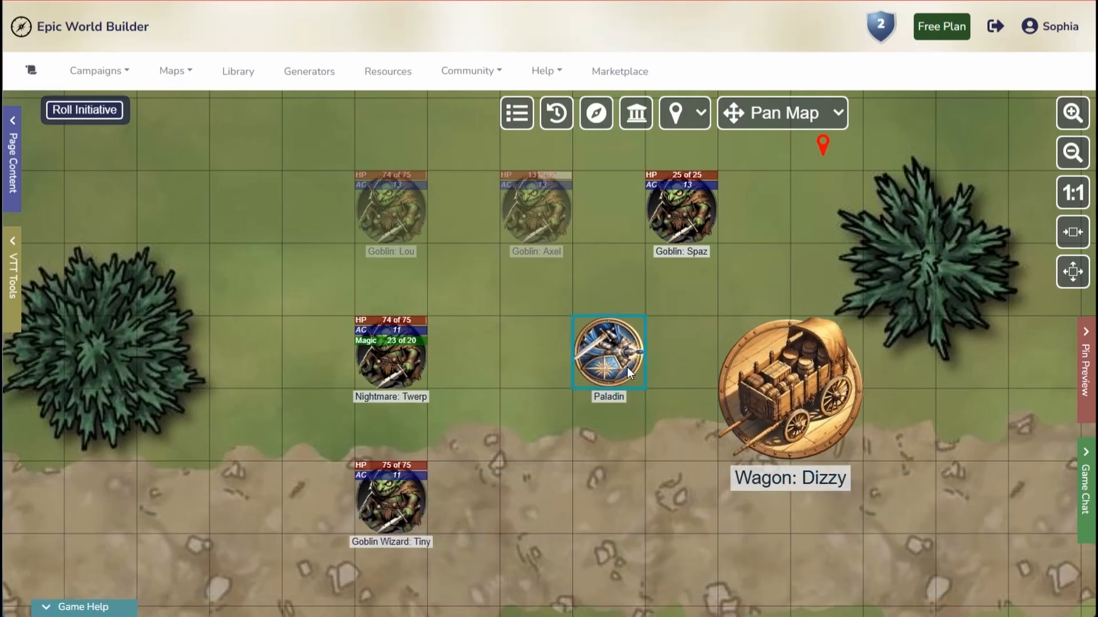
# Step: Beacon and center the view on open ground between the goblins and on a spot west of Goblin: Lou
pyautogui.click(103, 611)
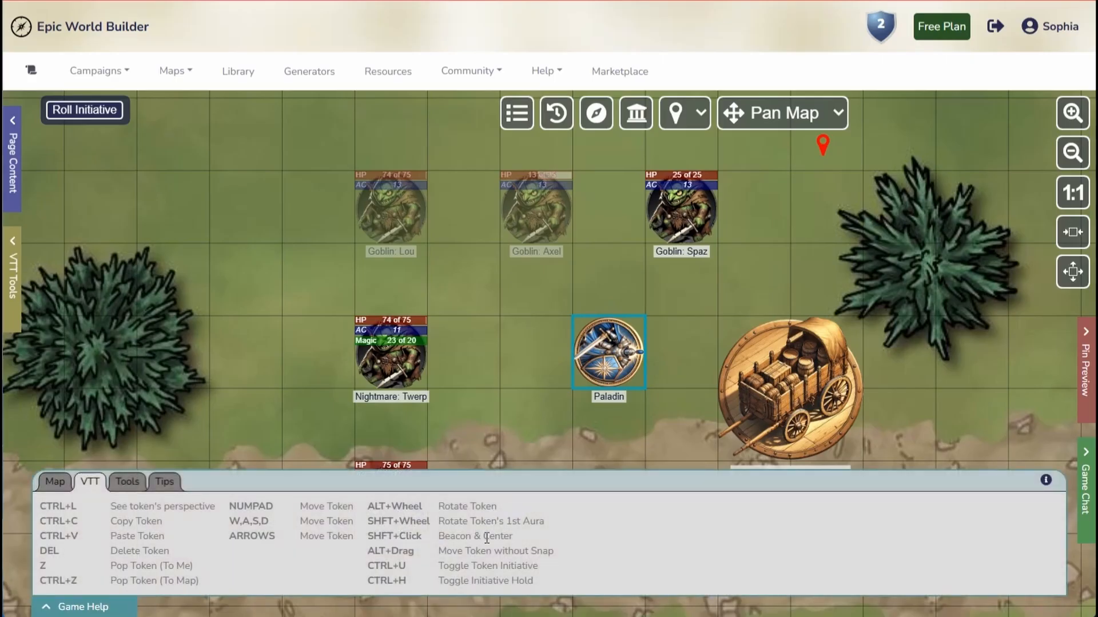
pyautogui.moveTo(486, 538)
pyautogui.keyDown('shift'); pyautogui.click(499, 320); pyautogui.keyUp('shift')
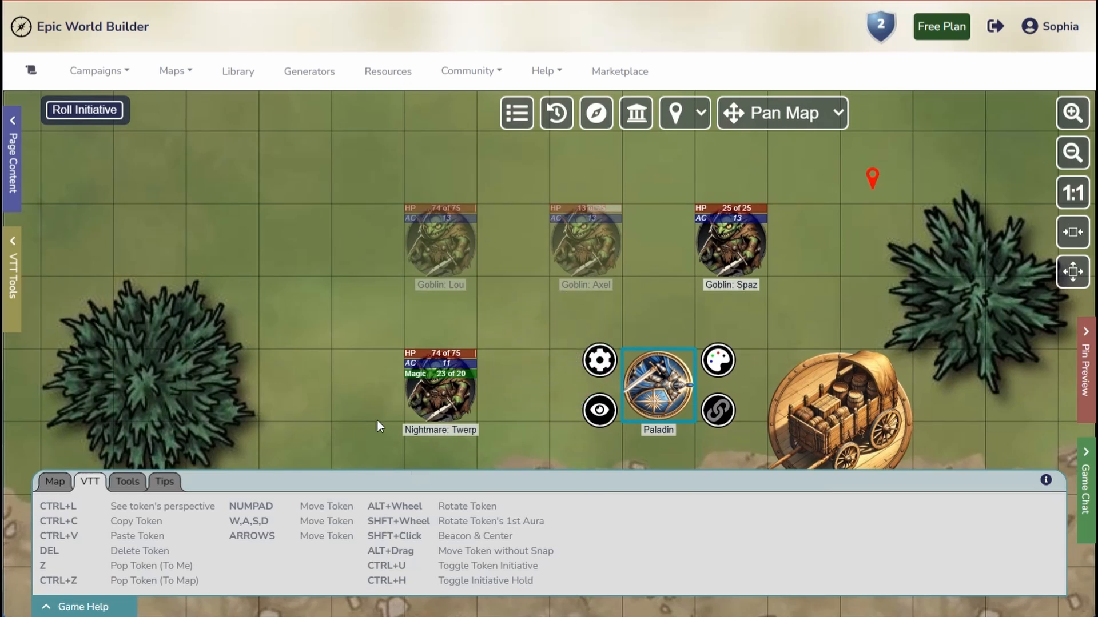
pyautogui.keyDown('shift'); pyautogui.click(283, 262); pyautogui.keyUp('shift')
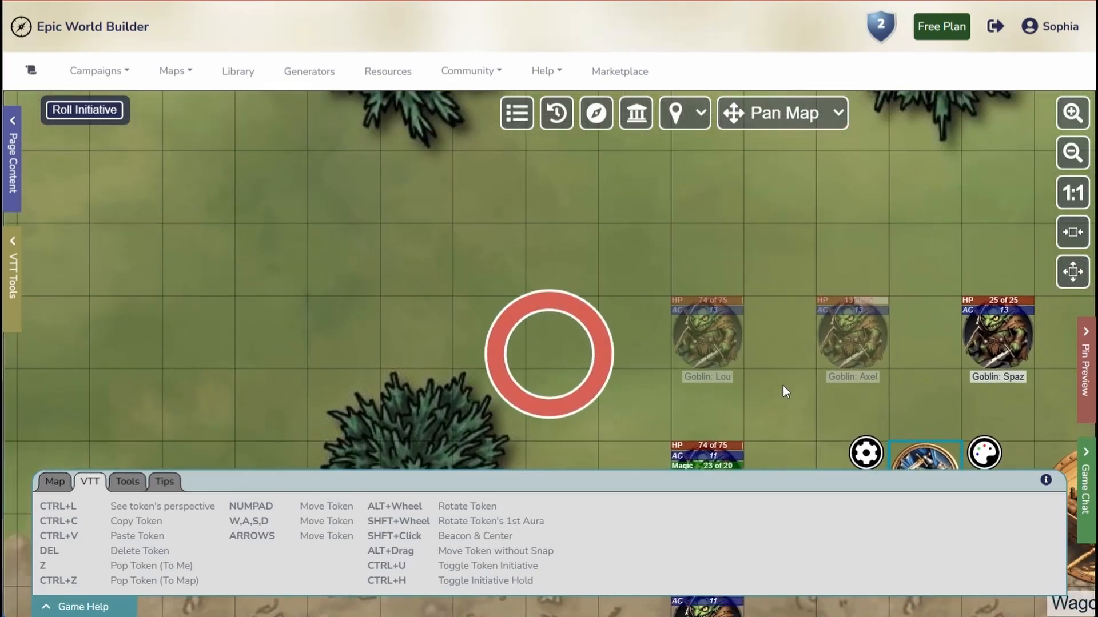
pyautogui.moveTo(839, 173); pyautogui.dragTo(903, 162)
pyautogui.moveTo(750, 417); pyautogui.dragTo(514, 300)
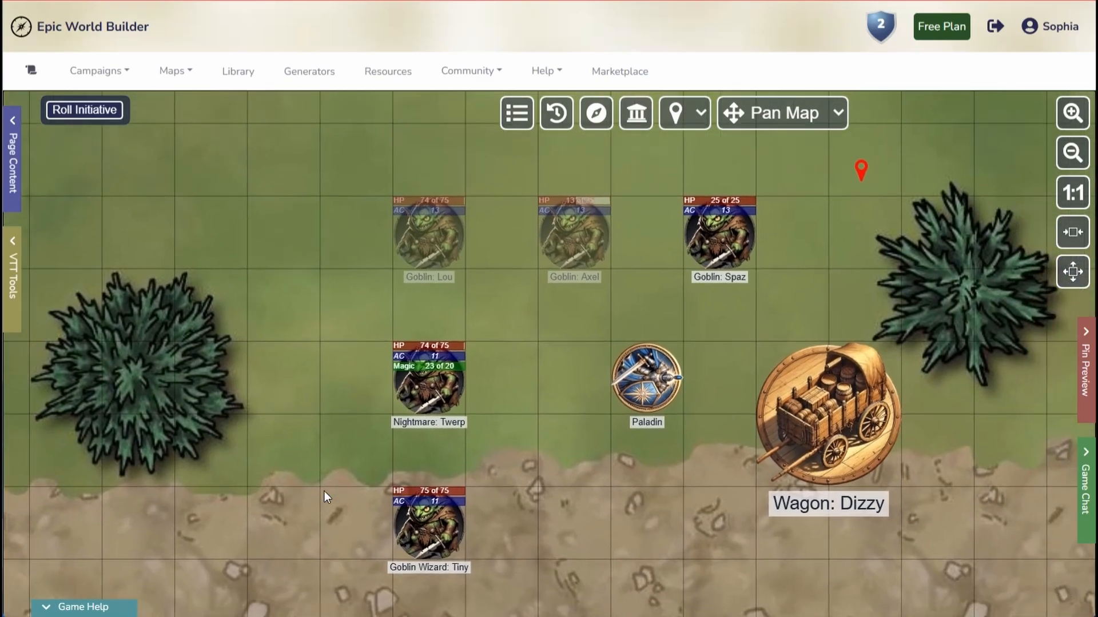
# Step: Send a Beacon (Everyone) just below Goblin: Axel, and apply Center & Zoom View just above Nightmare: Twerp
pyautogui.click(100, 607)
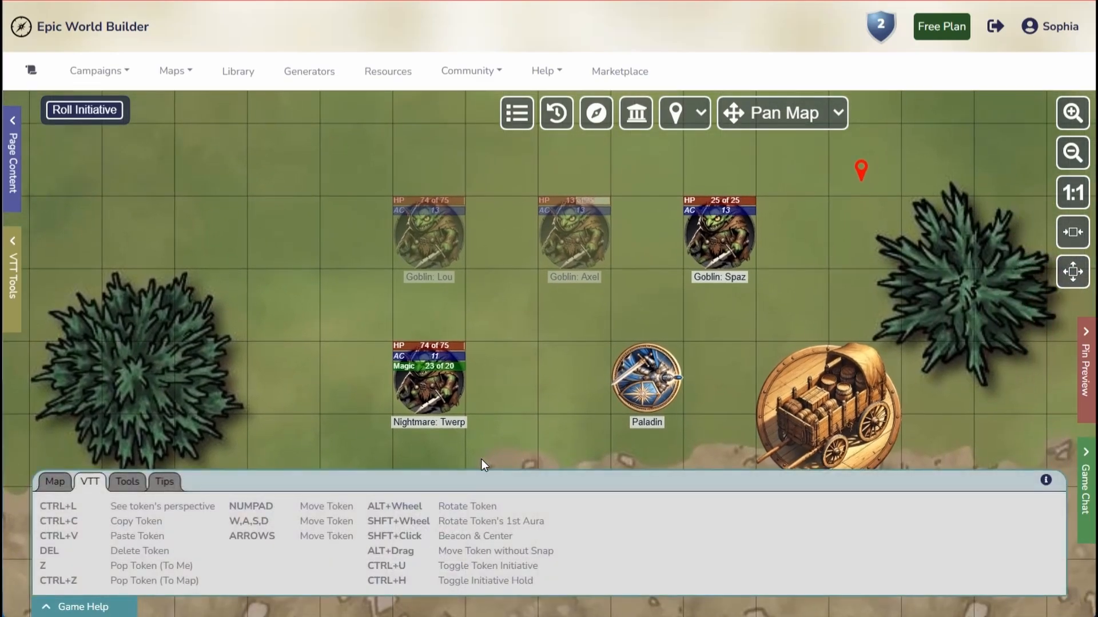
pyautogui.rightClick(540, 354)
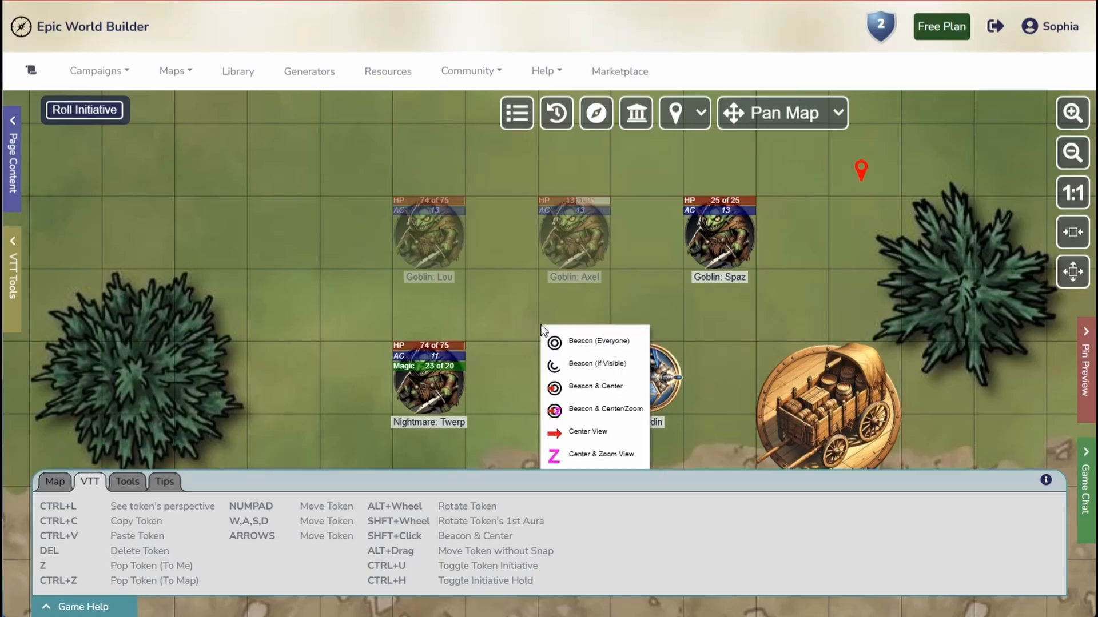
pyautogui.click(597, 341)
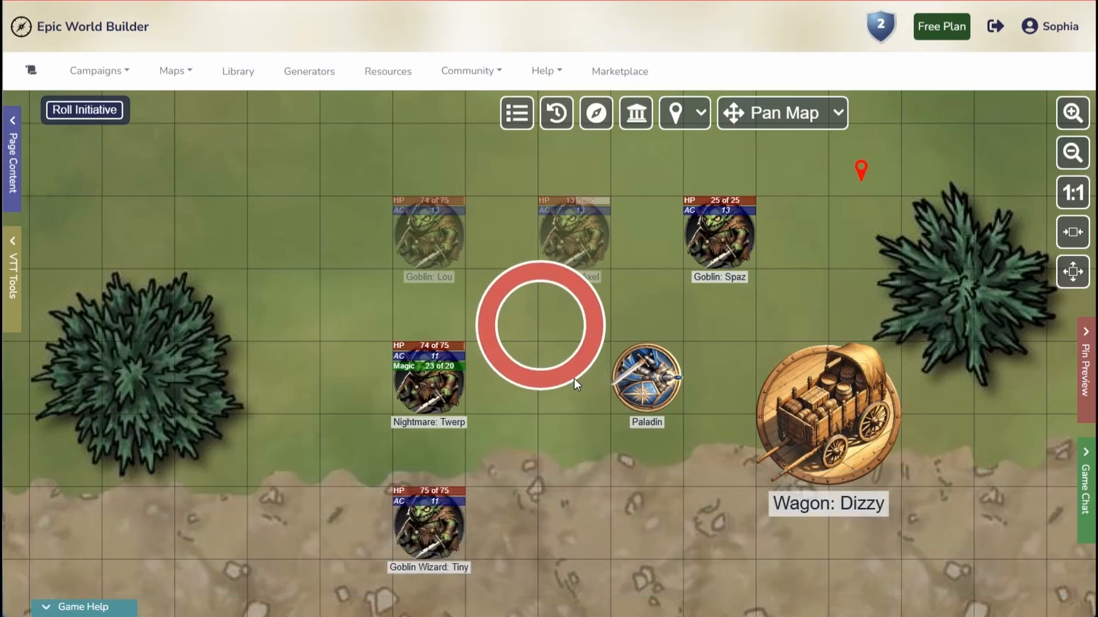
pyautogui.rightClick(452, 313)
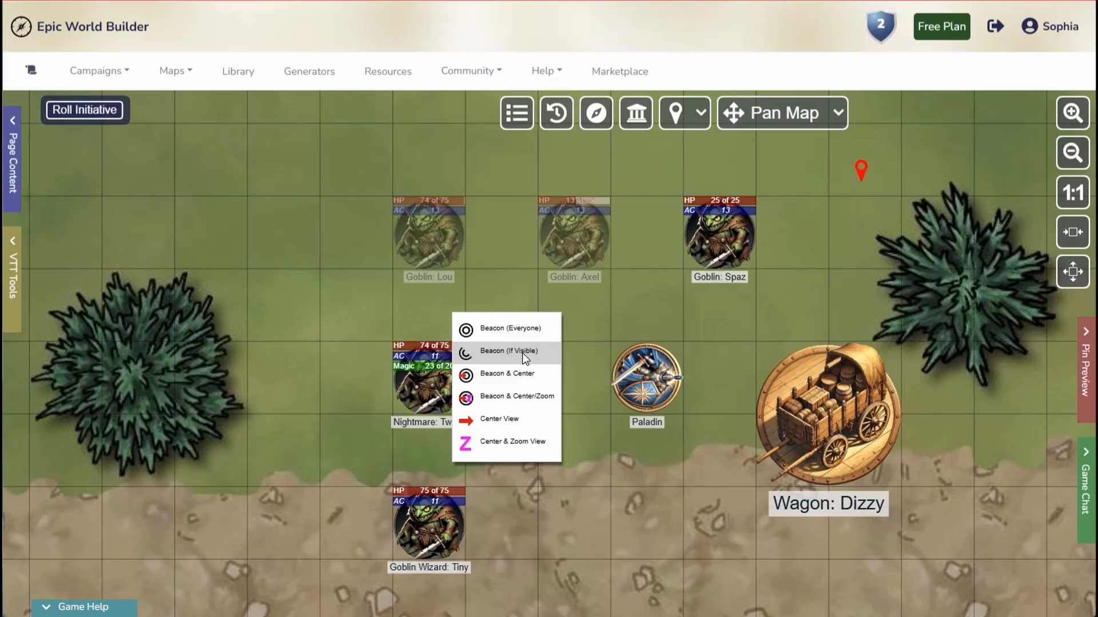
pyautogui.click(506, 445)
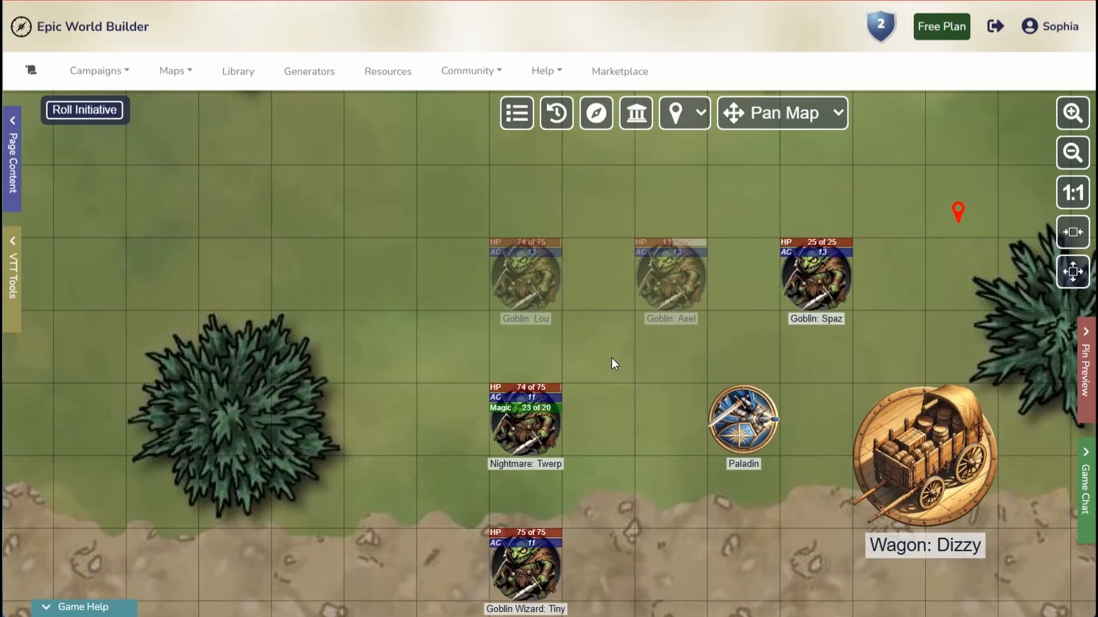
pyautogui.moveTo(760, 325); pyautogui.dragTo(641, 252)
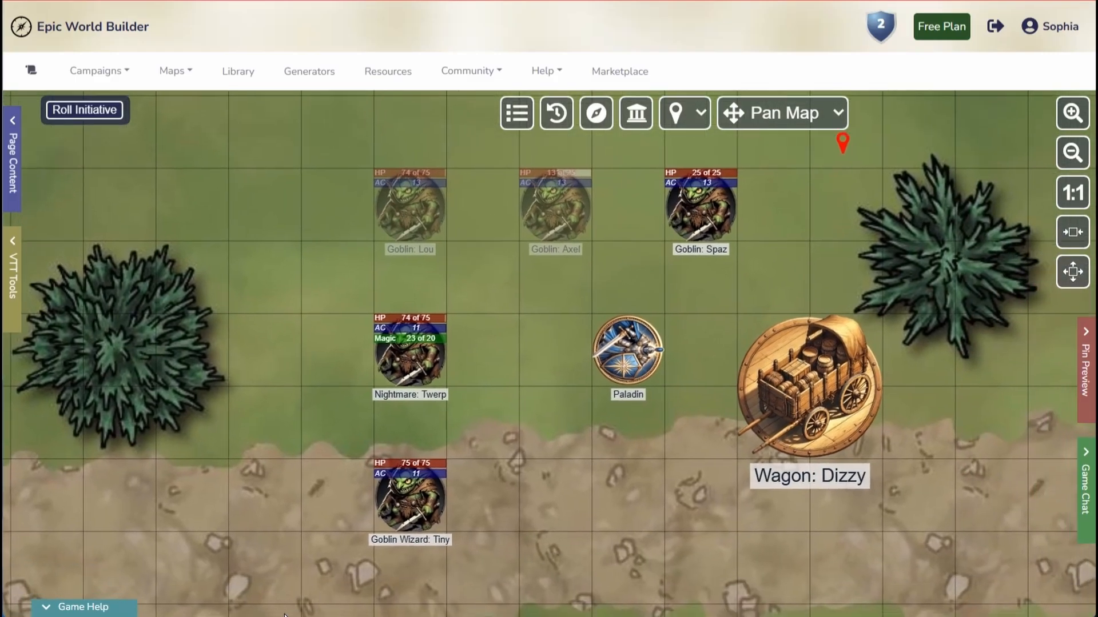
# Step: Move the Paladin token without grid snap, up and to the left, to an off-grid spot below Goblin: Axel
pyautogui.click(123, 608)
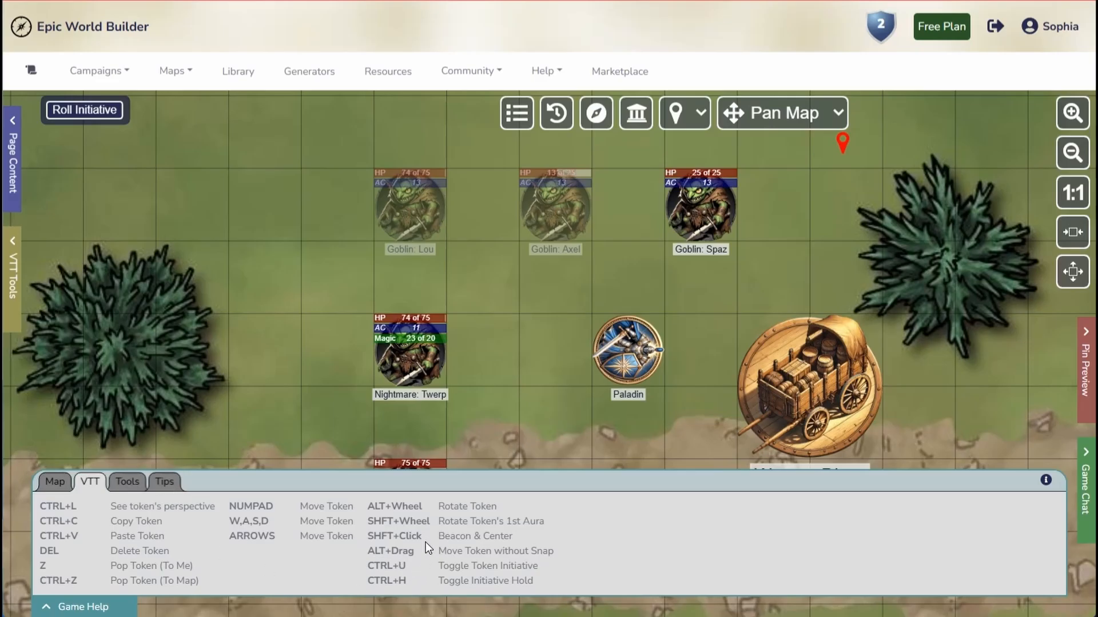
pyautogui.moveTo(399, 551)
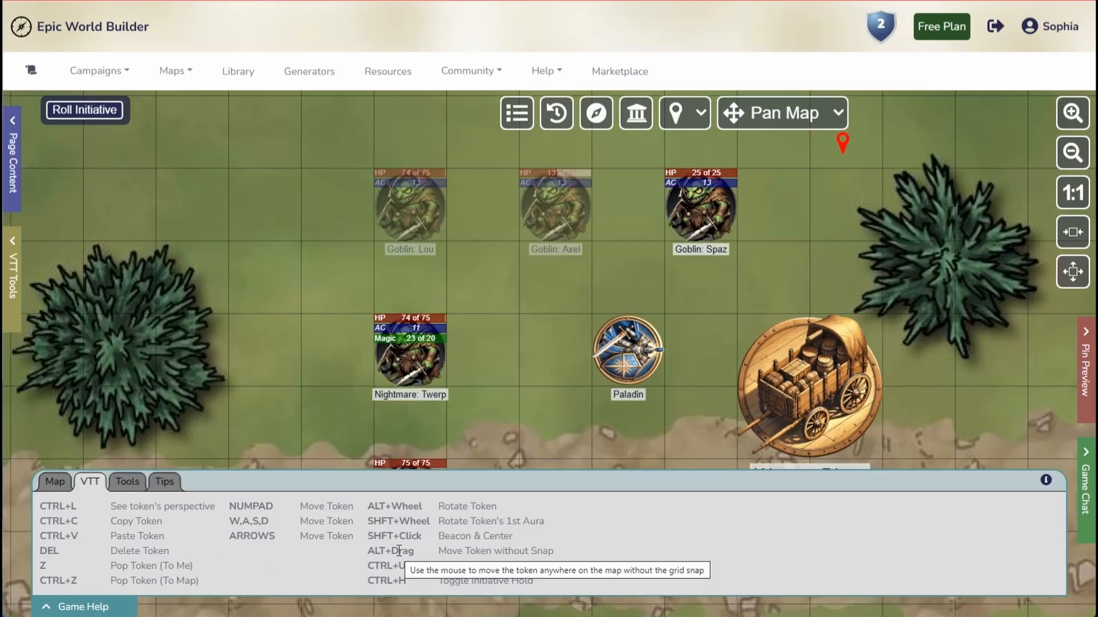
pyautogui.click(626, 358)
pyautogui.keyDown('alt'); pyautogui.moveTo(626, 358); pyautogui.dragTo(595, 339); pyautogui.keyUp('alt')
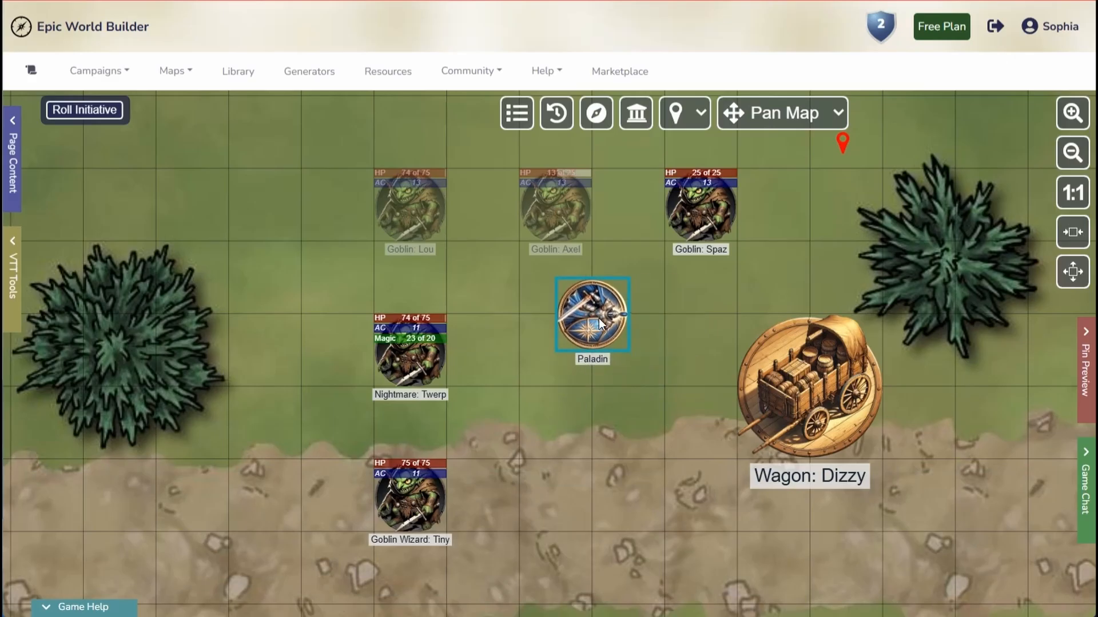
# Step: Review the measuring, wall-editing and pointer shortcuts in the Tools section of the game help
pyautogui.click(17, 312)
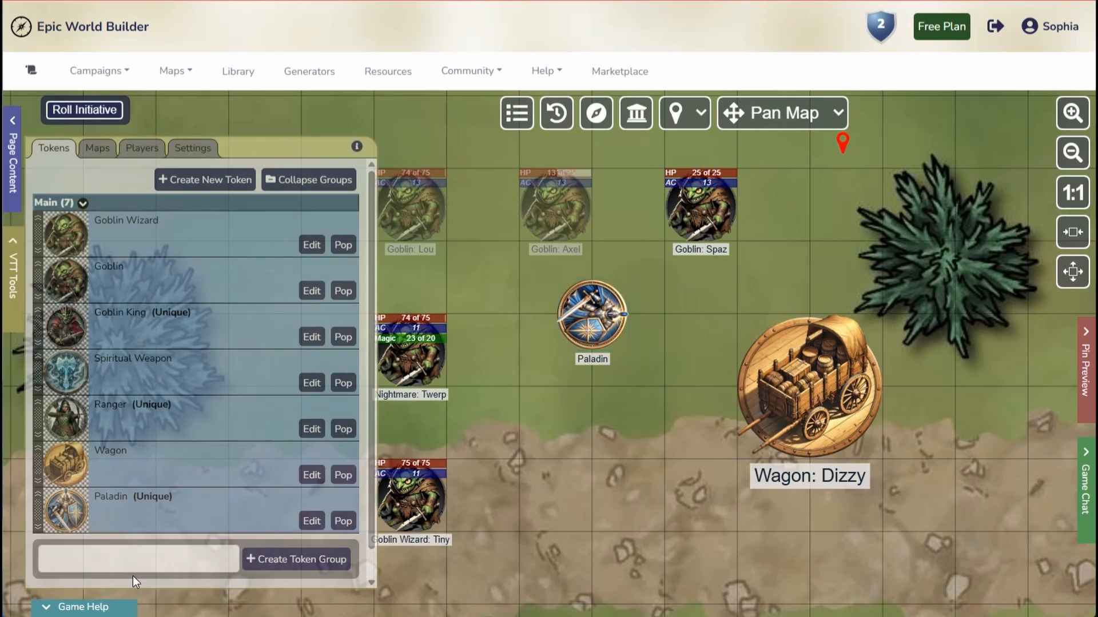
pyautogui.click(83, 607)
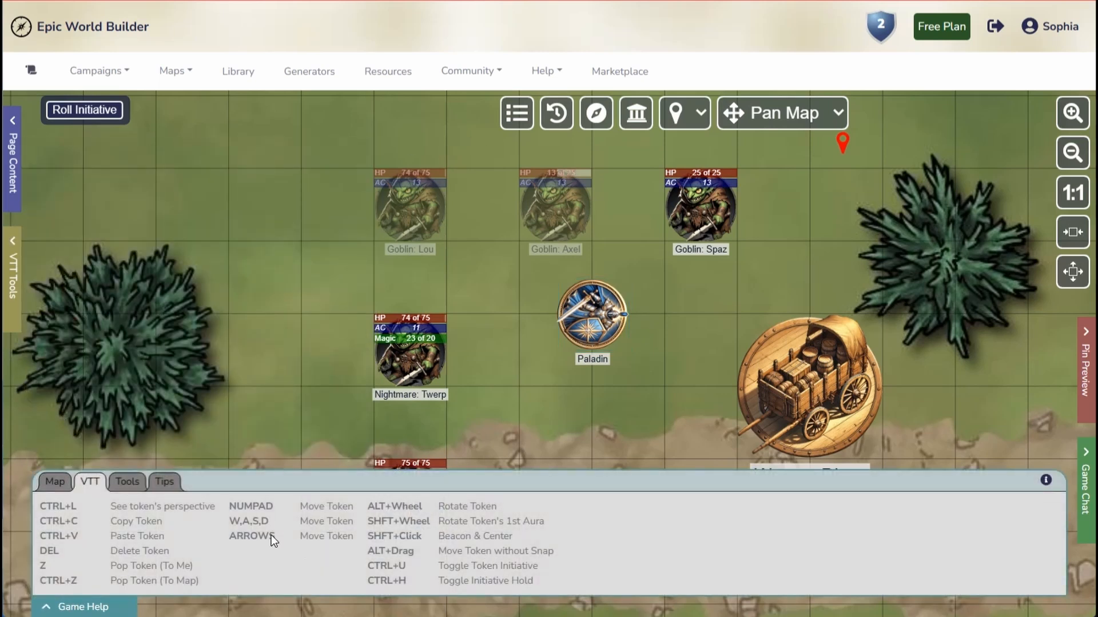
pyautogui.click(127, 482)
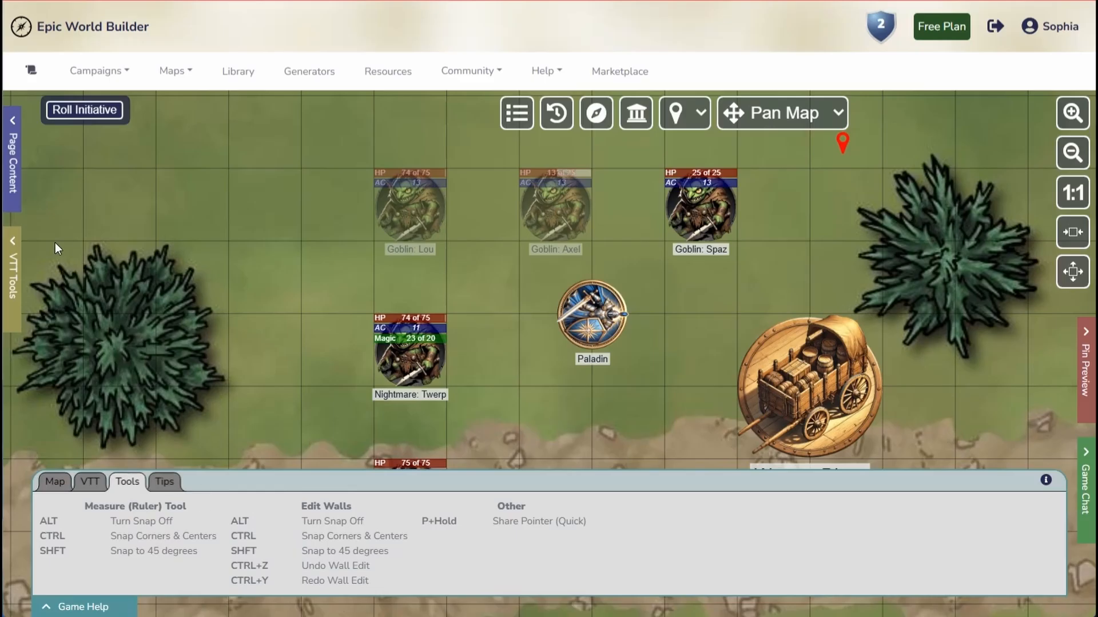
# Step: Collapse the Main token group in the VTT token list
pyautogui.click(17, 265)
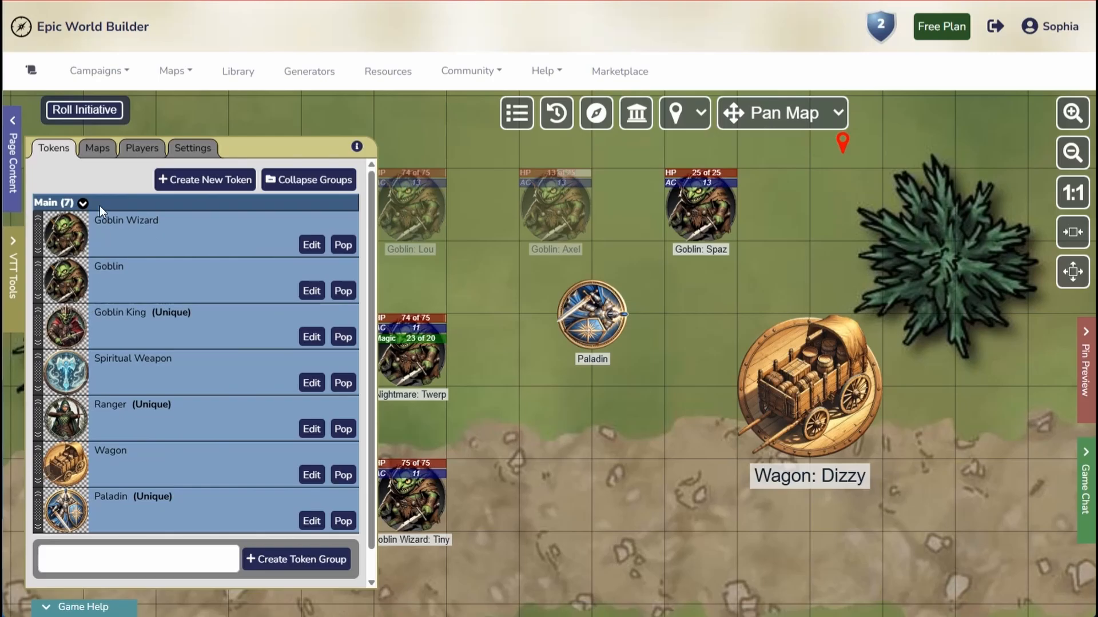
pyautogui.click(83, 204)
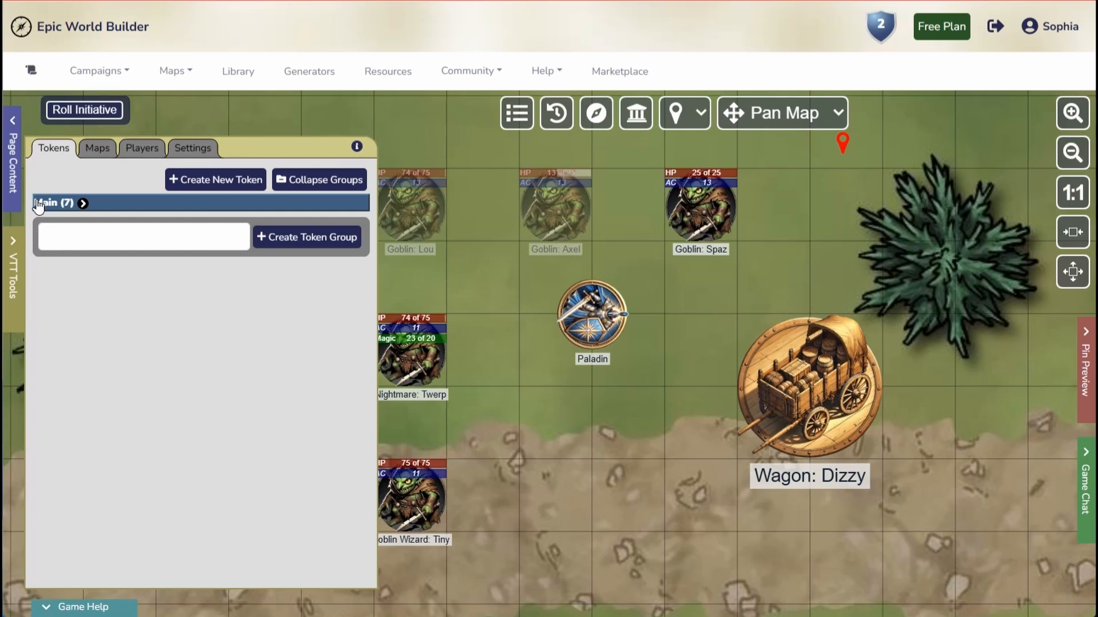
# Step: Create a new token group named Heros in the VTT token list
pyautogui.click(84, 205)
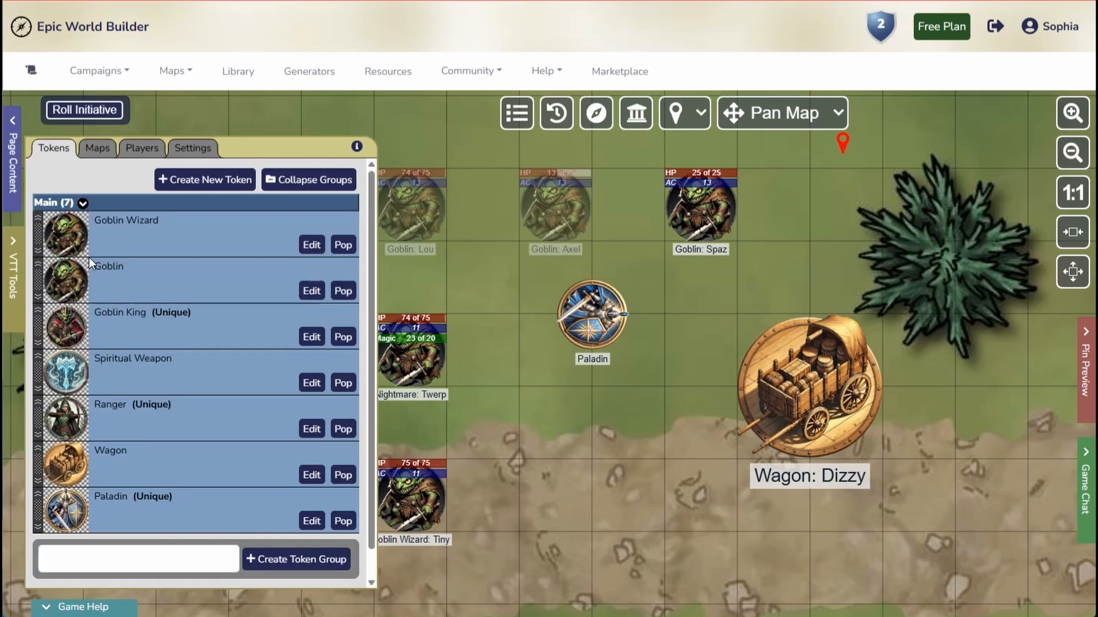
pyautogui.click(83, 203)
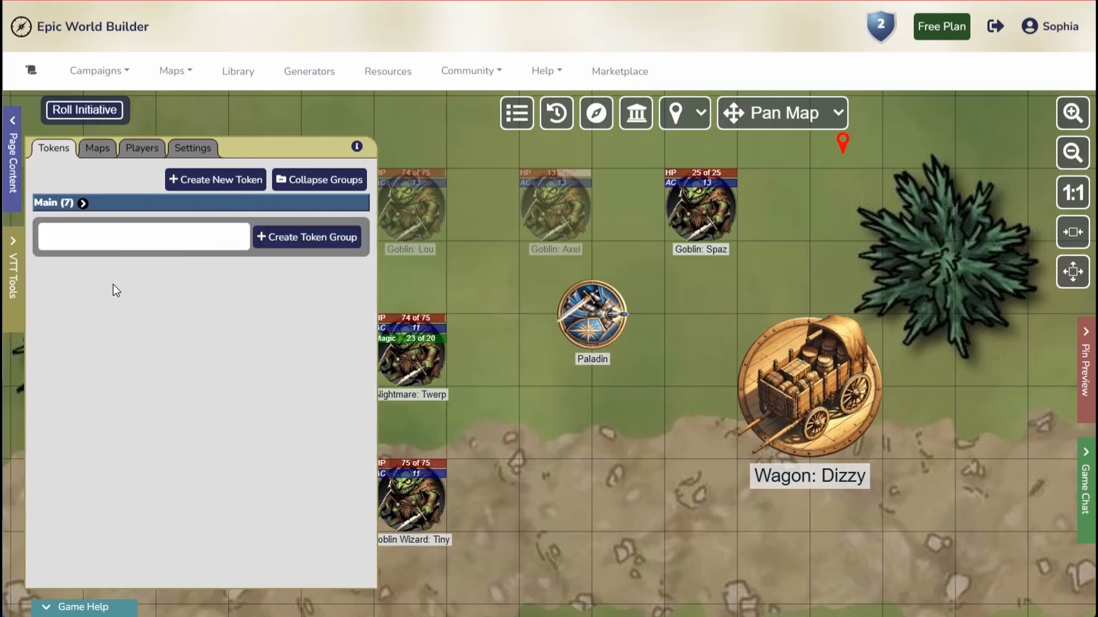
pyautogui.click(91, 235)
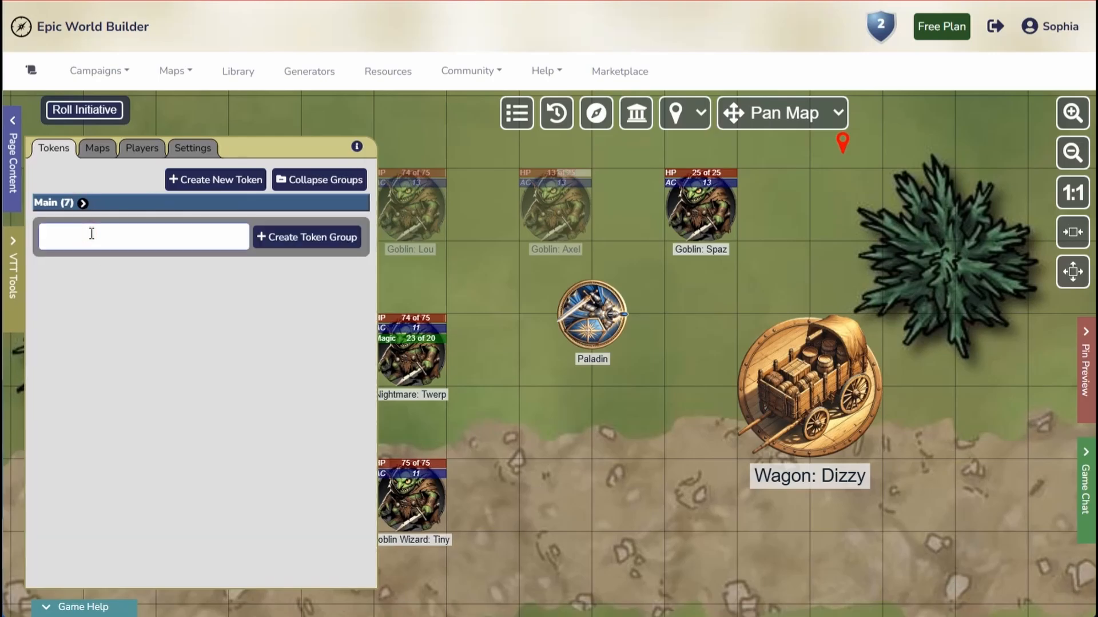
pyautogui.write('Heros')
pyautogui.click(297, 238)
# Step: Move the Paladin token from the Main group into the Heros group
pyautogui.click(83, 204)
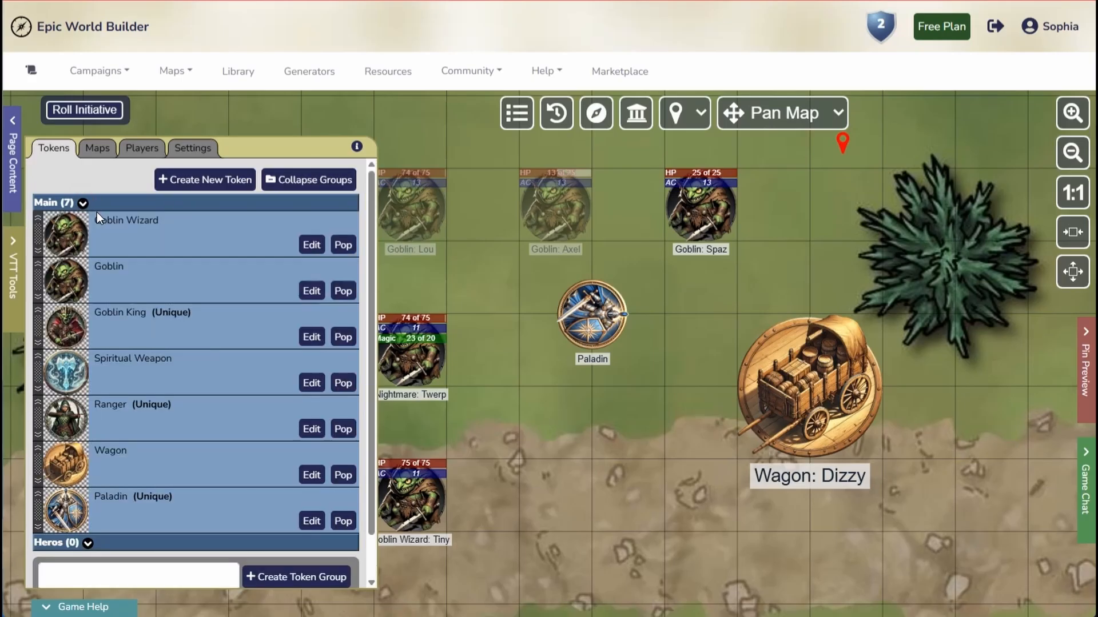
pyautogui.scroll(-1, 144, 329)
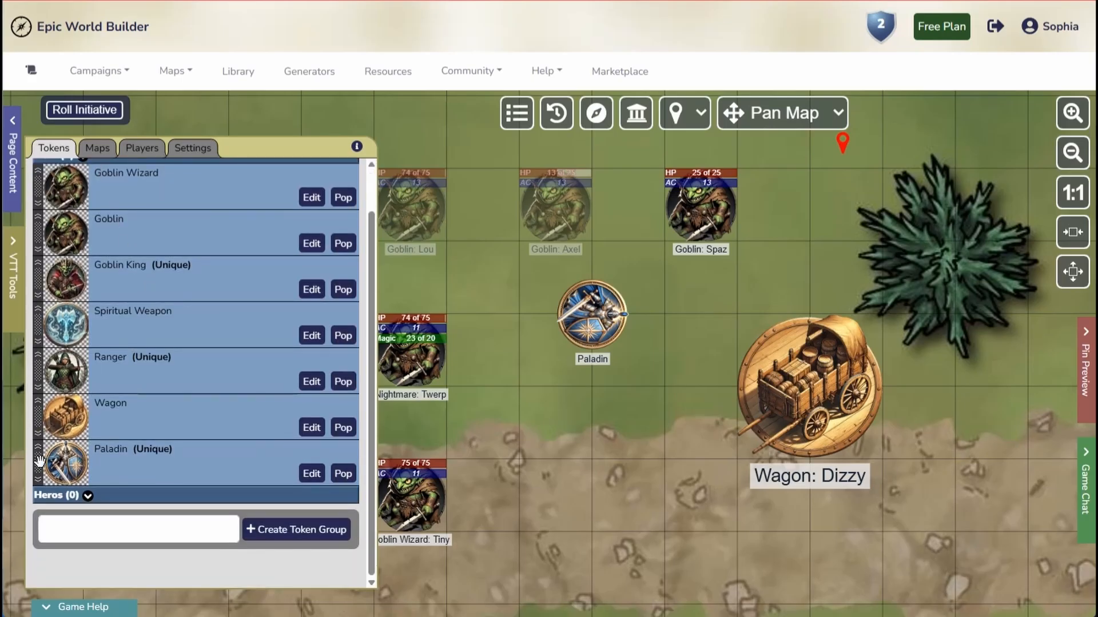
pyautogui.moveTo(40, 462); pyautogui.dragTo(45, 497)
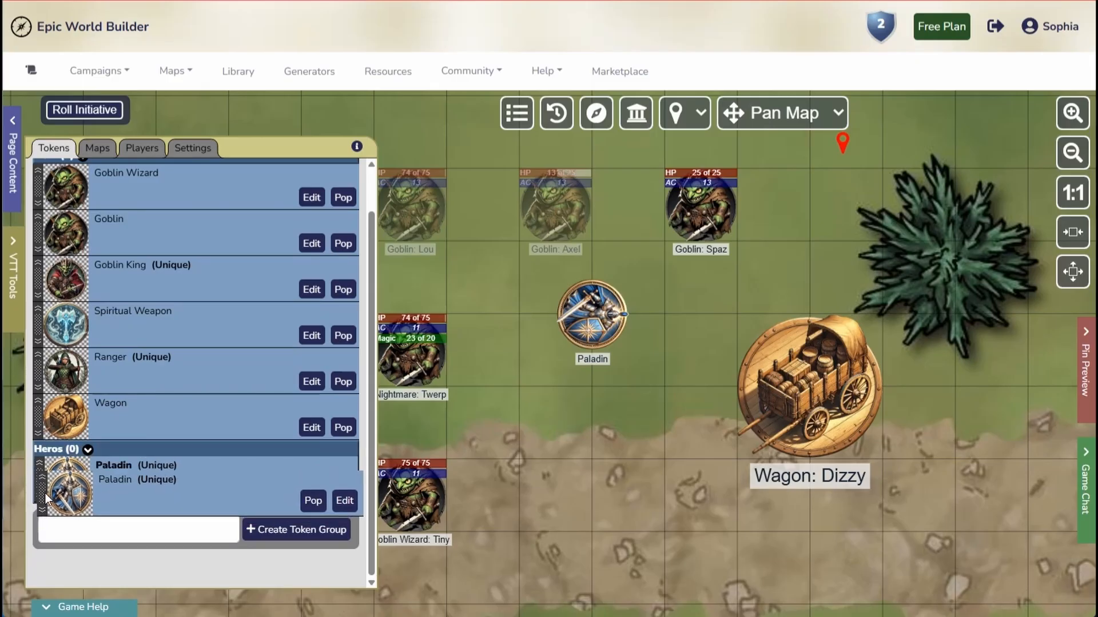
pyautogui.moveTo(45, 498); pyautogui.dragTo(45, 499)
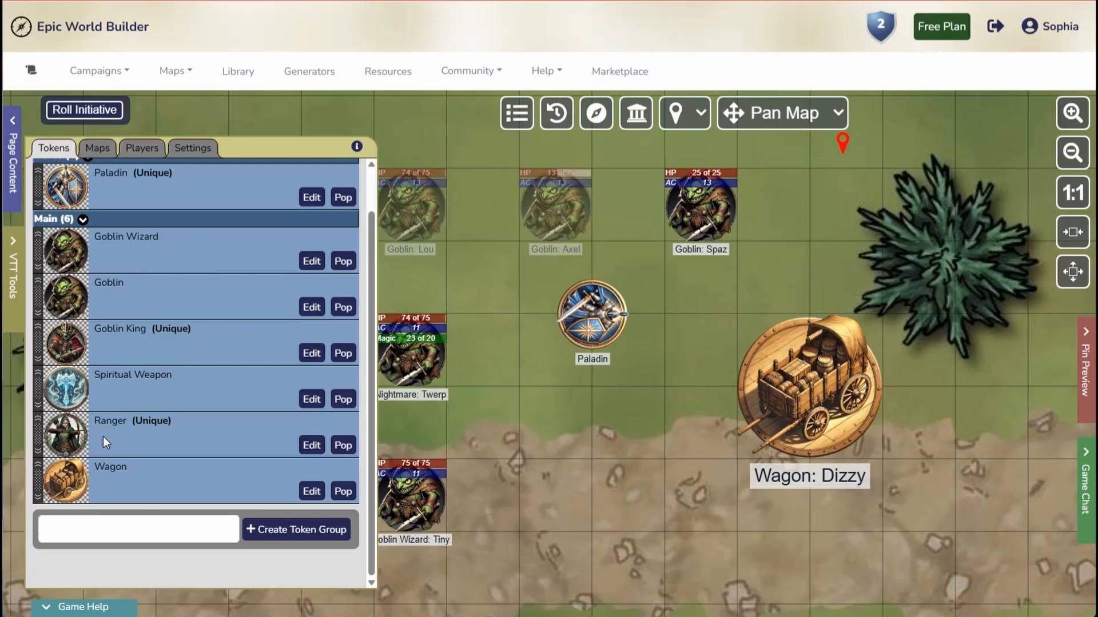
# Step: Move Ranger above Paladin and Spiritual Weapon below Paladin in the Heros group
pyautogui.scroll(1, 129, 420)
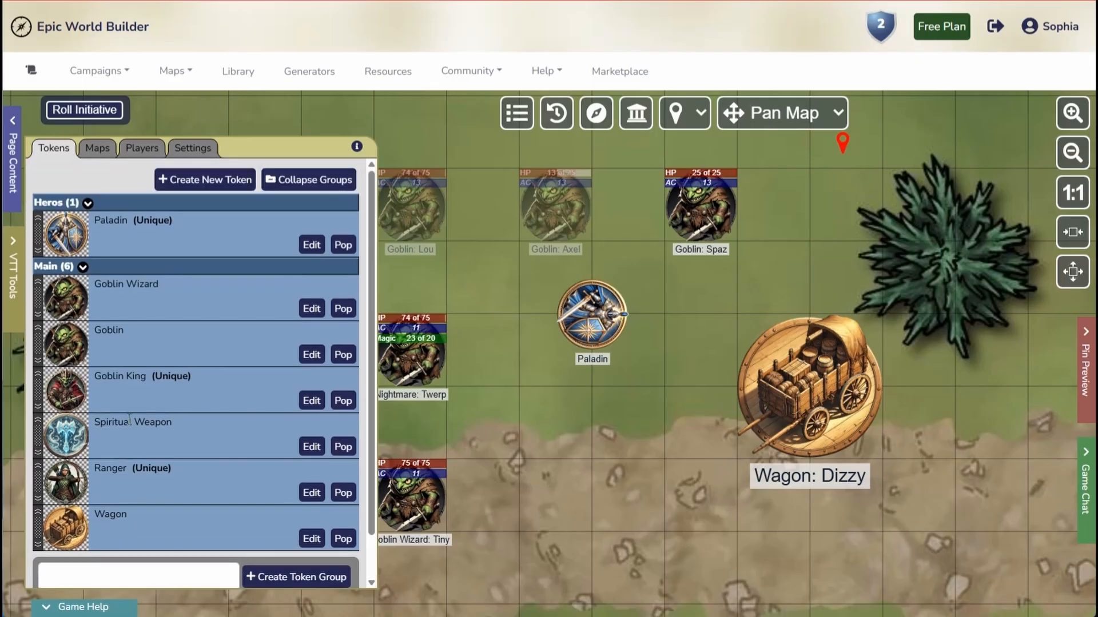
pyautogui.moveTo(37, 483); pyautogui.dragTo(38, 251)
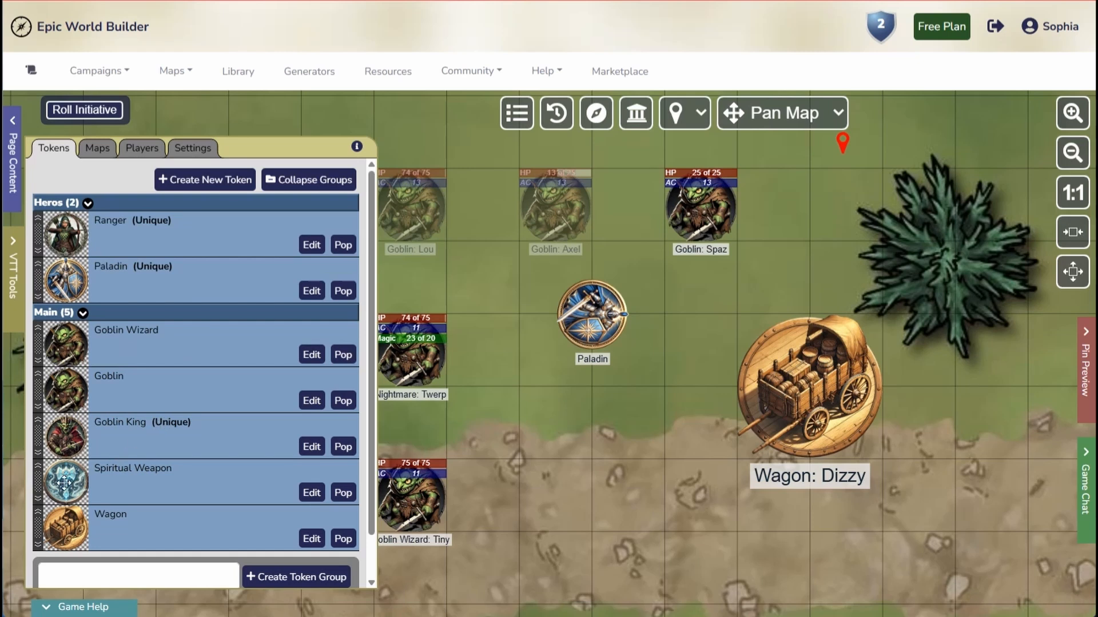
pyautogui.moveTo(37, 482); pyautogui.dragTo(36, 323)
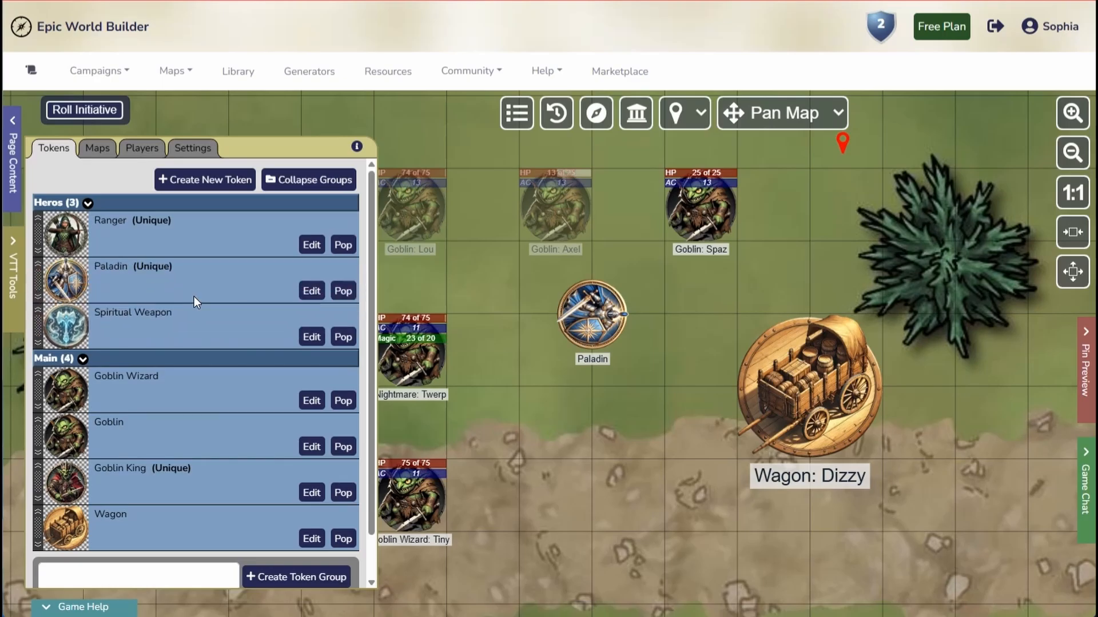
# Step: Collapse all token groups at once, and expand and collapse Heros and Main individually, ending with both expanded
pyautogui.click(312, 182)
pyautogui.click(83, 221)
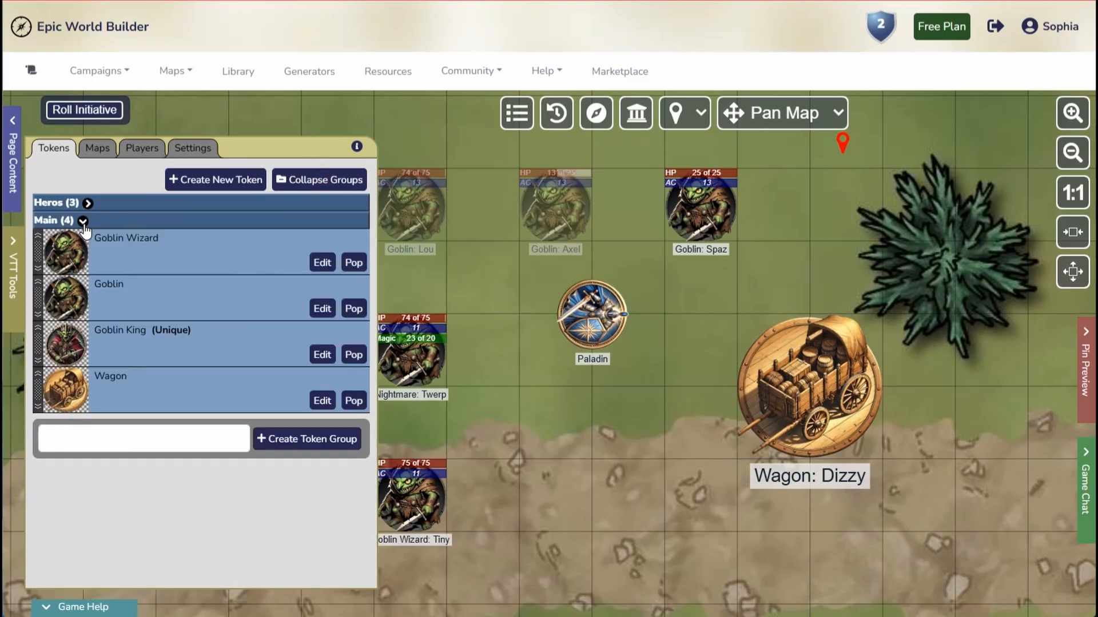
pyautogui.click(82, 222)
pyautogui.click(87, 203)
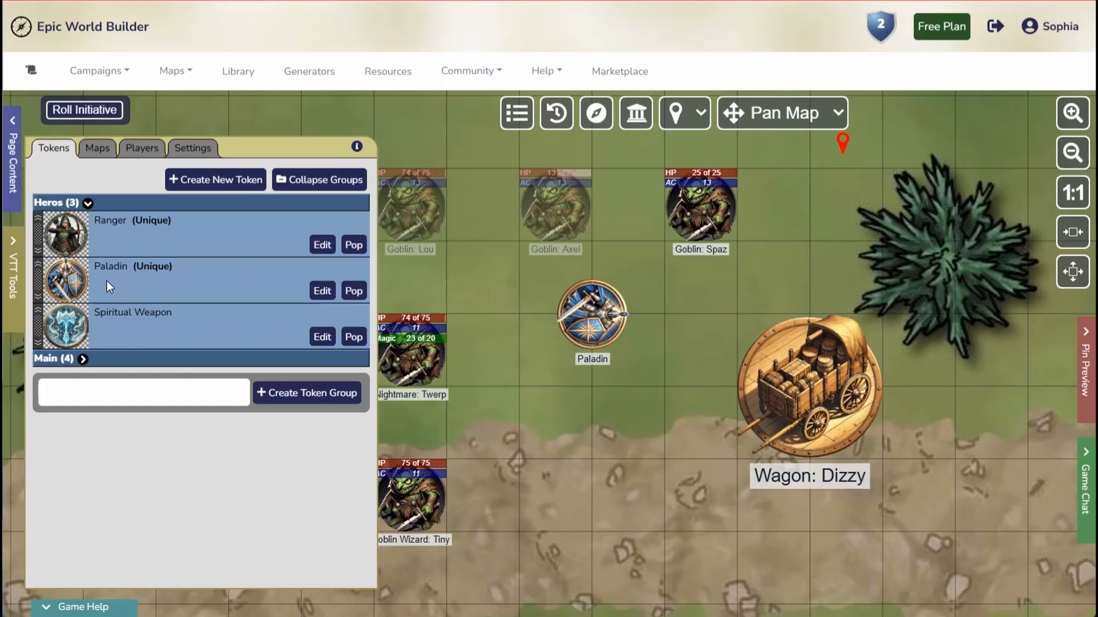
pyautogui.click(315, 182)
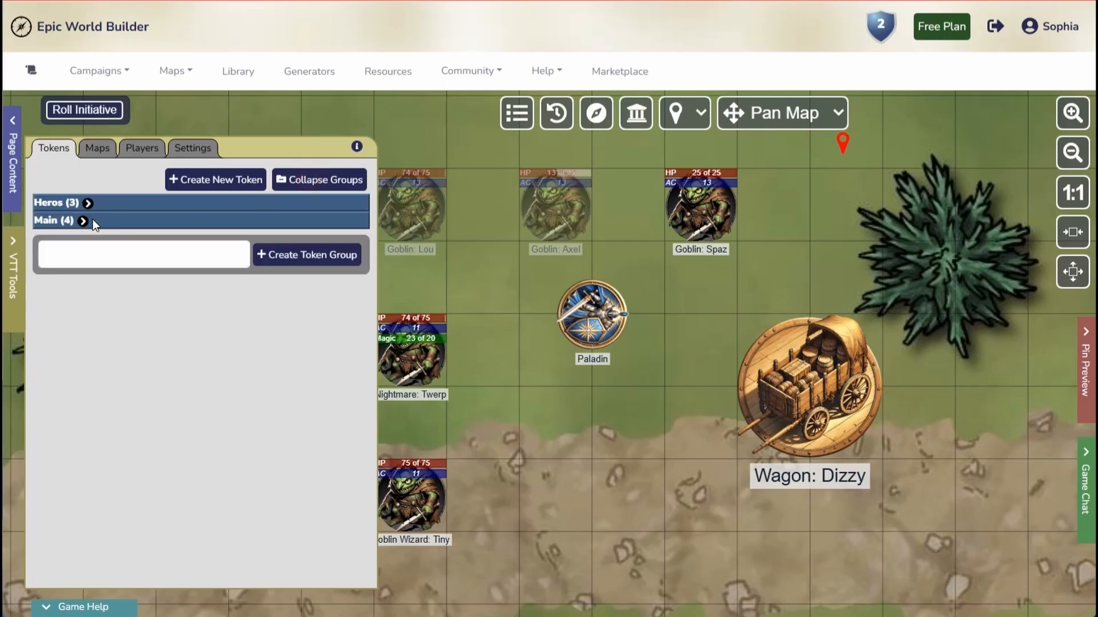
pyautogui.click(81, 221)
pyautogui.click(316, 180)
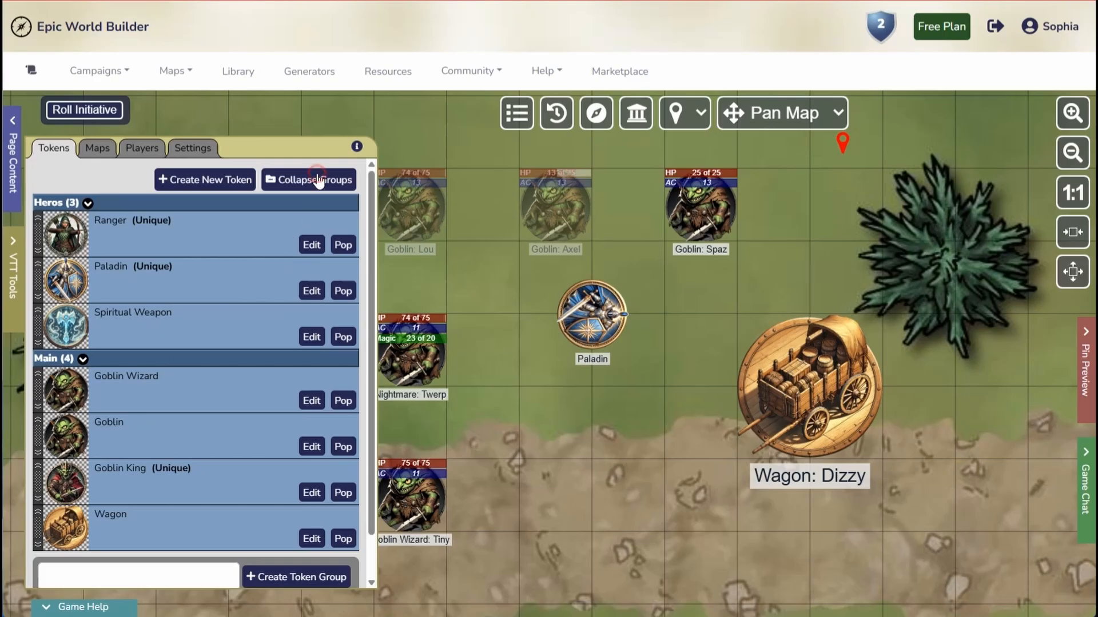
pyautogui.click(84, 219)
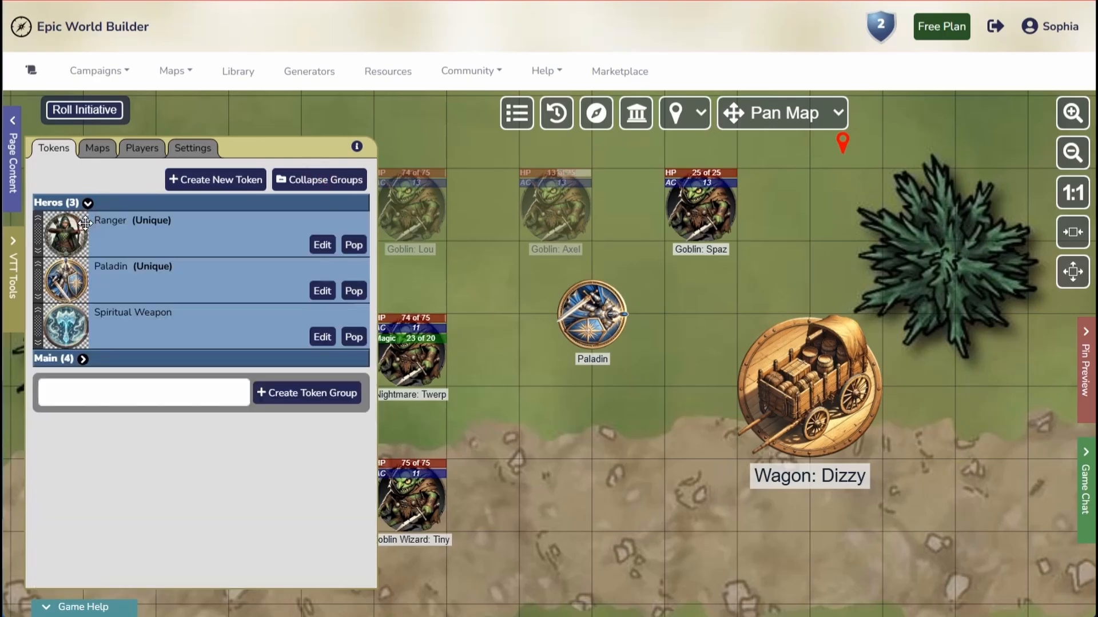
pyautogui.click(83, 361)
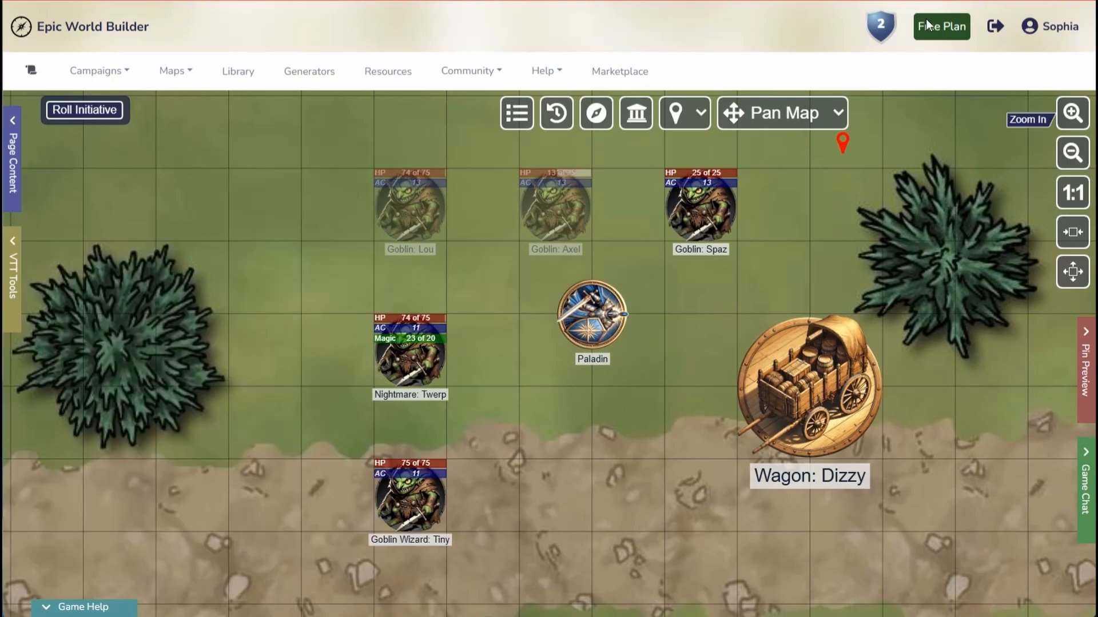
# Step: Start a new token piece from the VTT tools and title it Bear
pyautogui.click(14, 291)
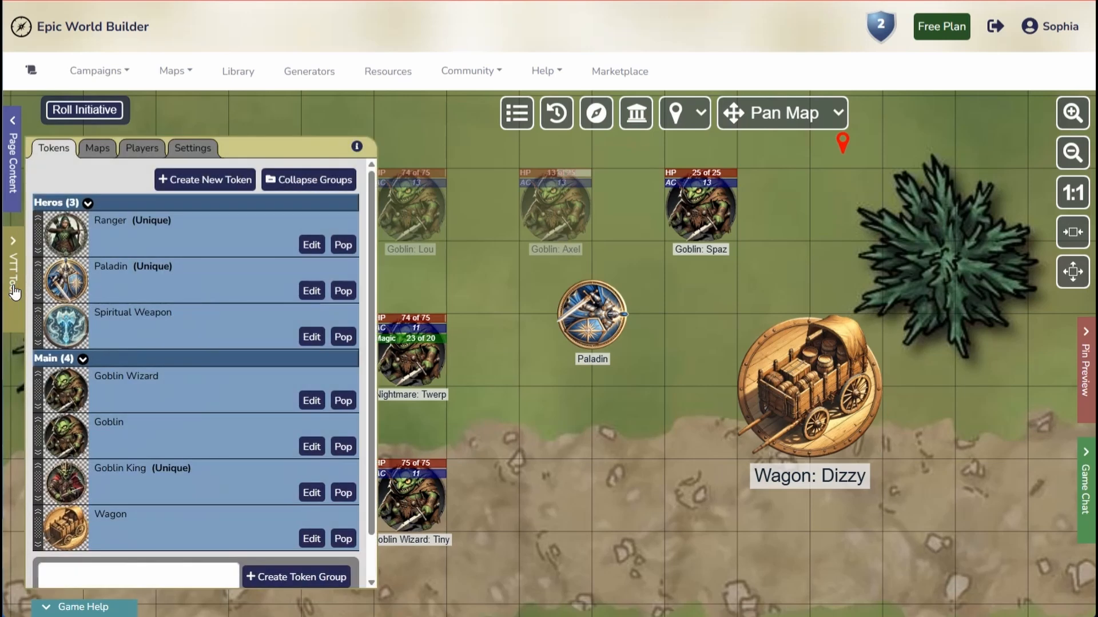
pyautogui.click(204, 181)
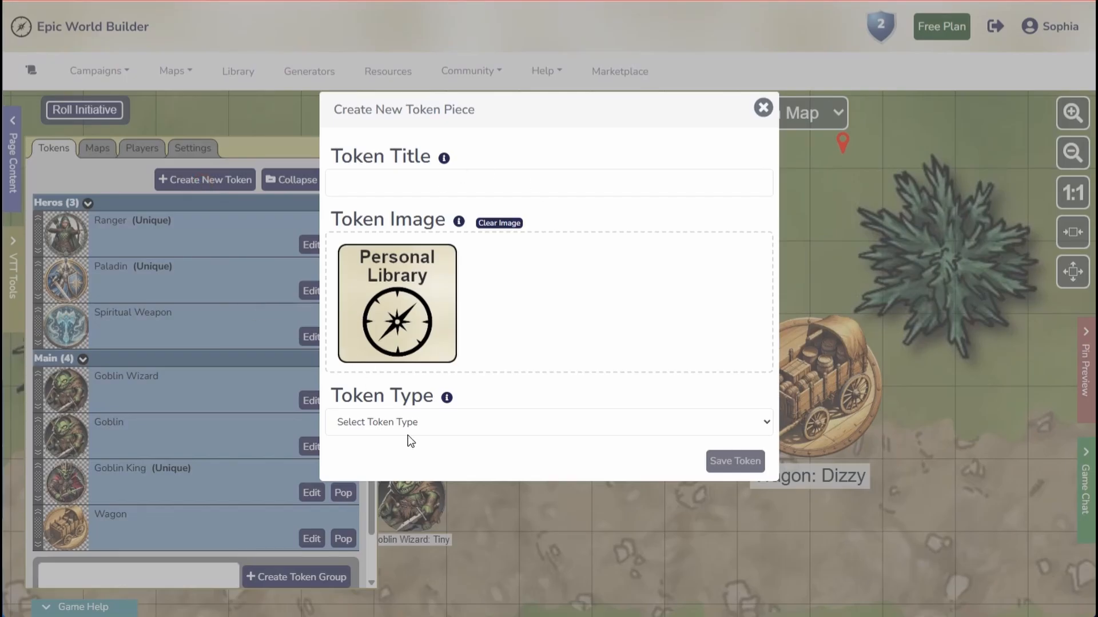
pyautogui.click(416, 186)
pyautogui.write('Bear')
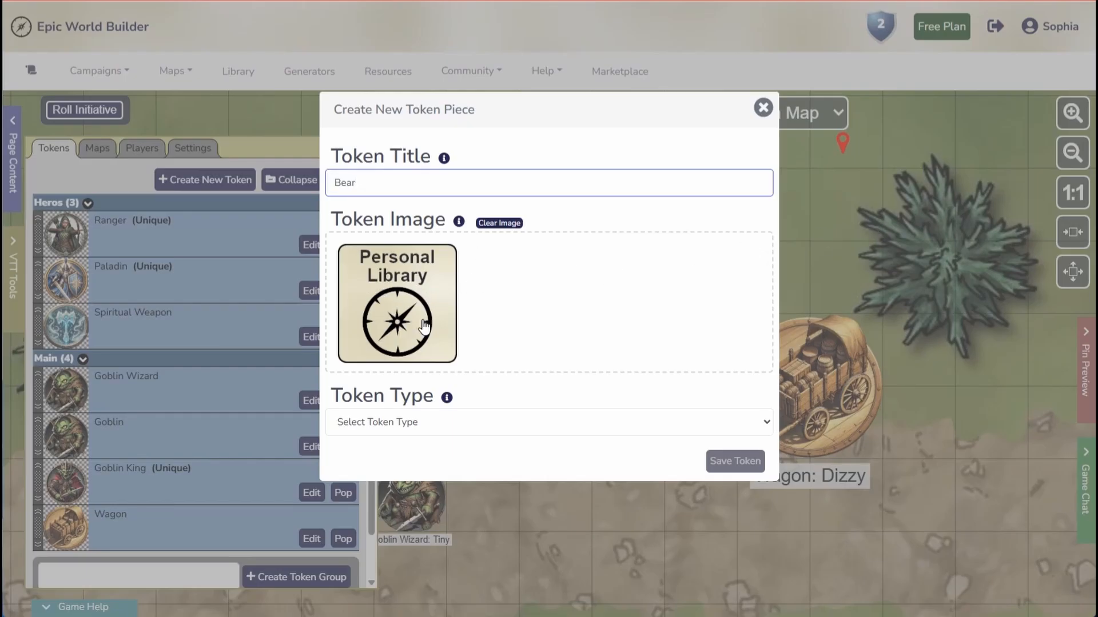
# Step: Open the image selection for the Bear token and look through its image sources, ending in the Common collection
pyautogui.click(389, 311)
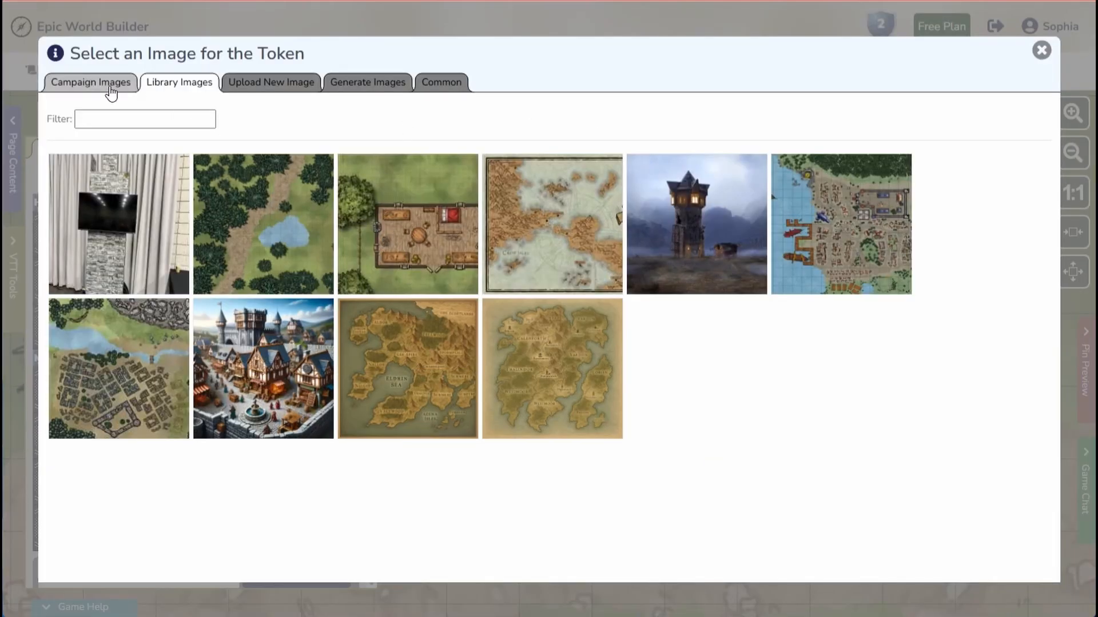
pyautogui.click(283, 84)
pyautogui.click(382, 87)
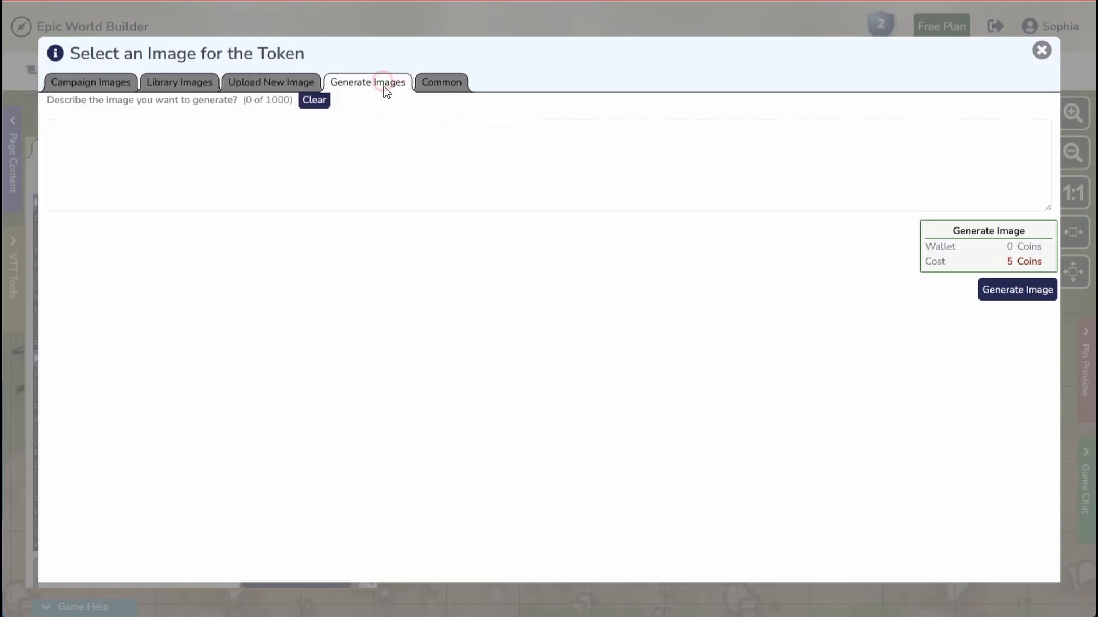
pyautogui.click(443, 85)
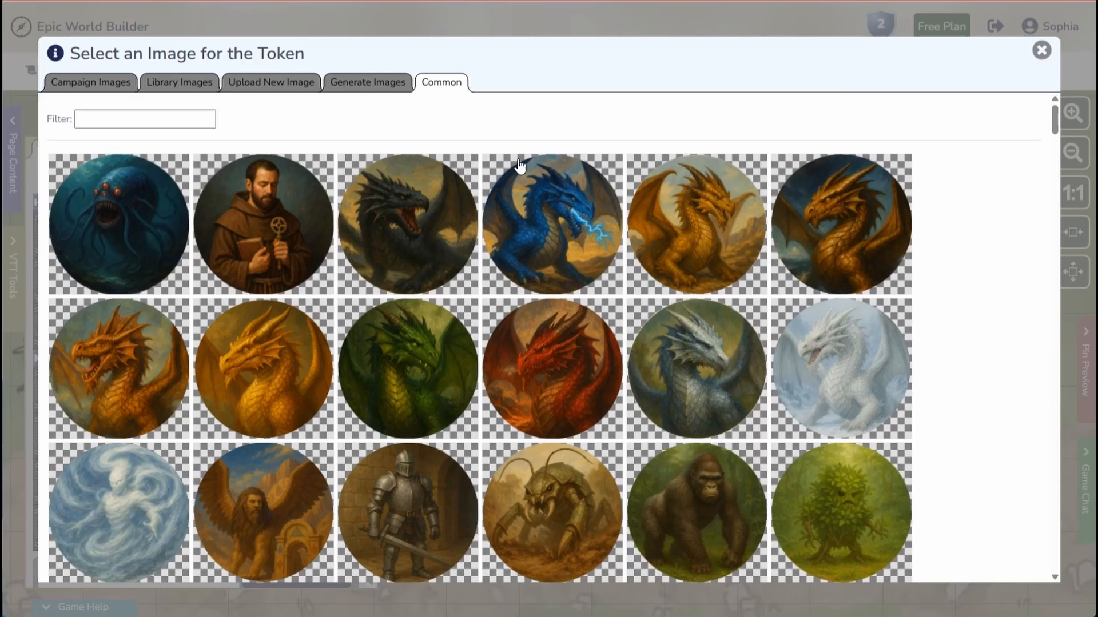
pyautogui.moveTo(1053, 126); pyautogui.dragTo(1062, 373)
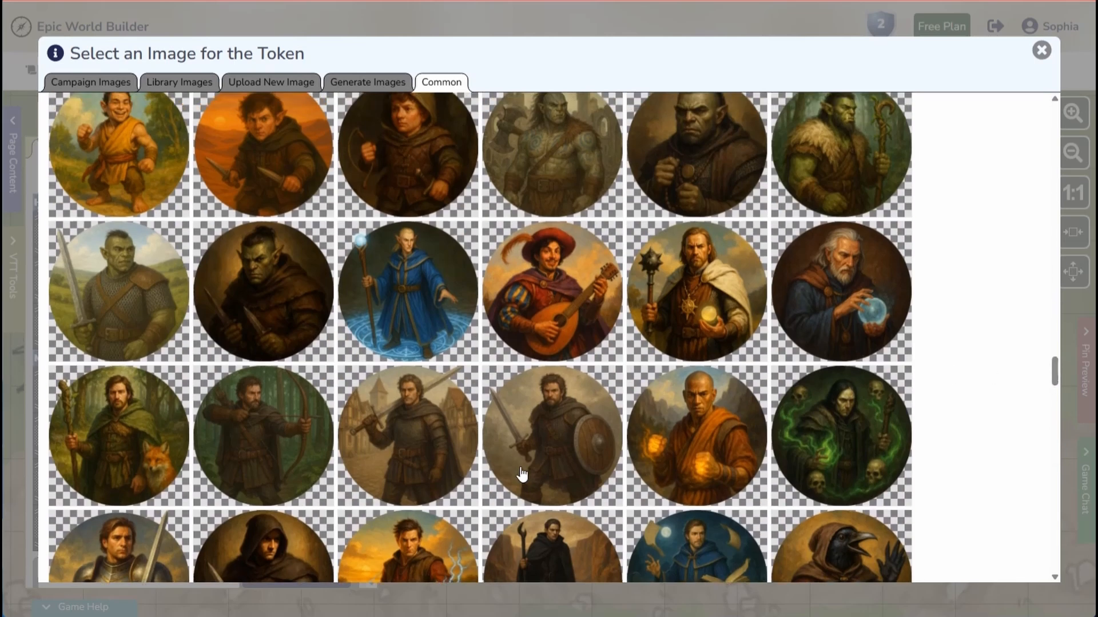
pyautogui.moveTo(1055, 369); pyautogui.dragTo(1061, 99)
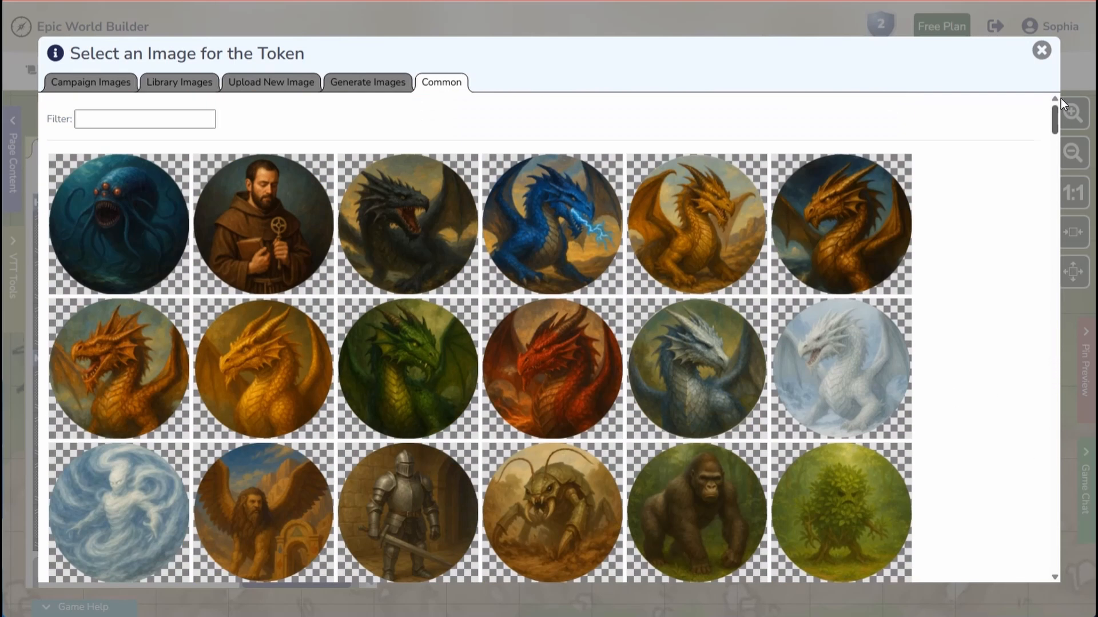
# Step: Filter the Common token images by Pal, and replace that filter with Bear
pyautogui.click(132, 120)
pyautogui.write('Pal')
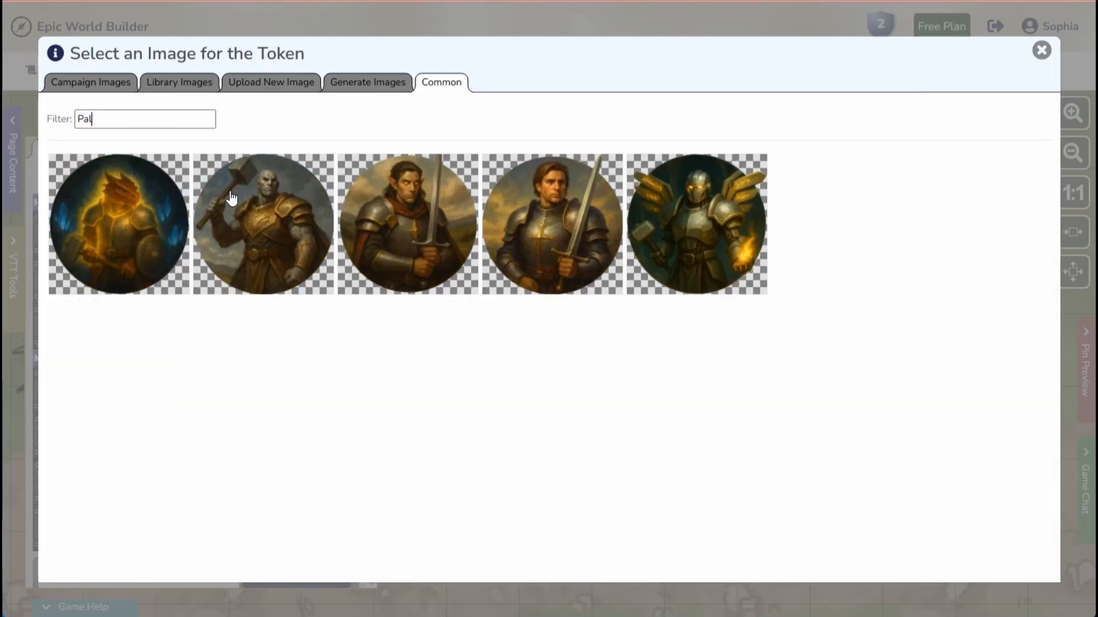
pyautogui.moveTo(111, 119); pyautogui.dragTo(59, 122)
pyautogui.write('Bear')
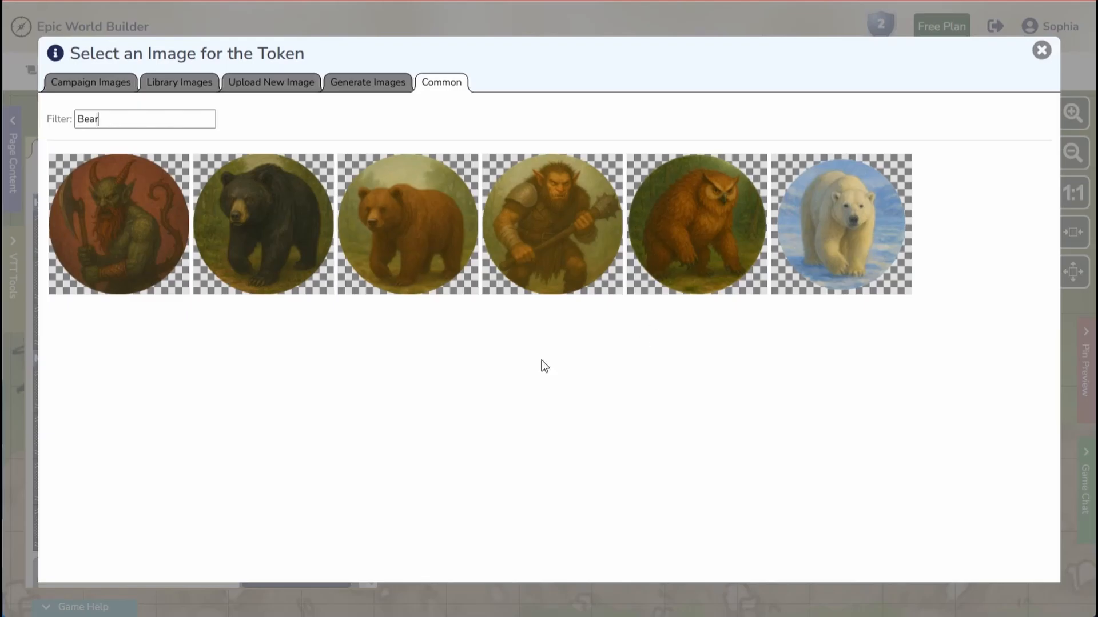
# Step: Give the Bear token the black bear image, set its type to Generic, and save it
pyautogui.click(280, 222)
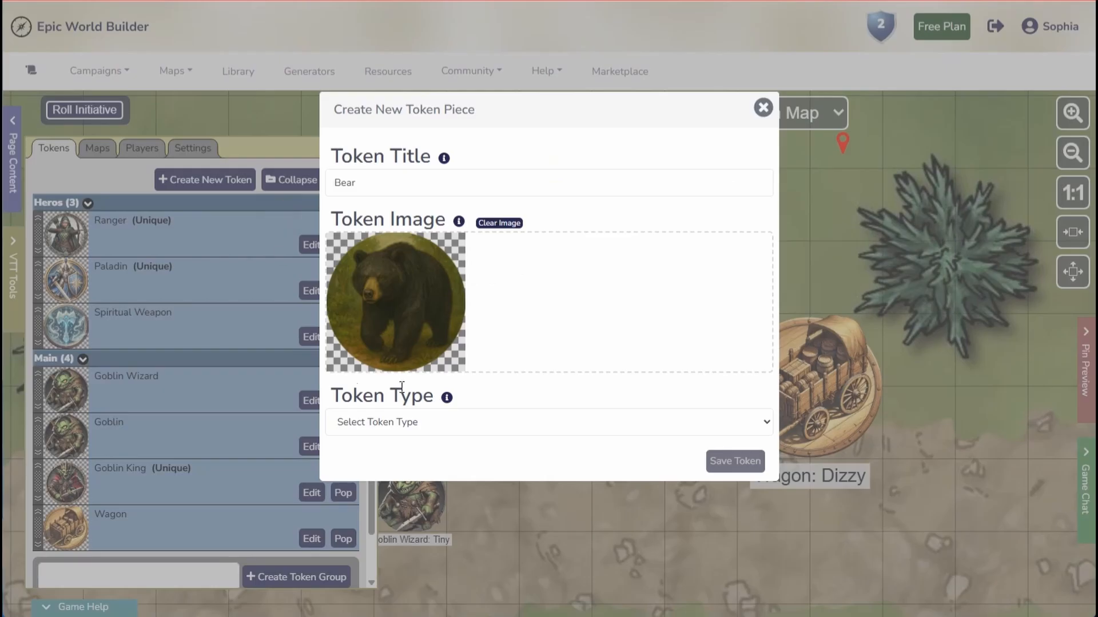
pyautogui.click(494, 429)
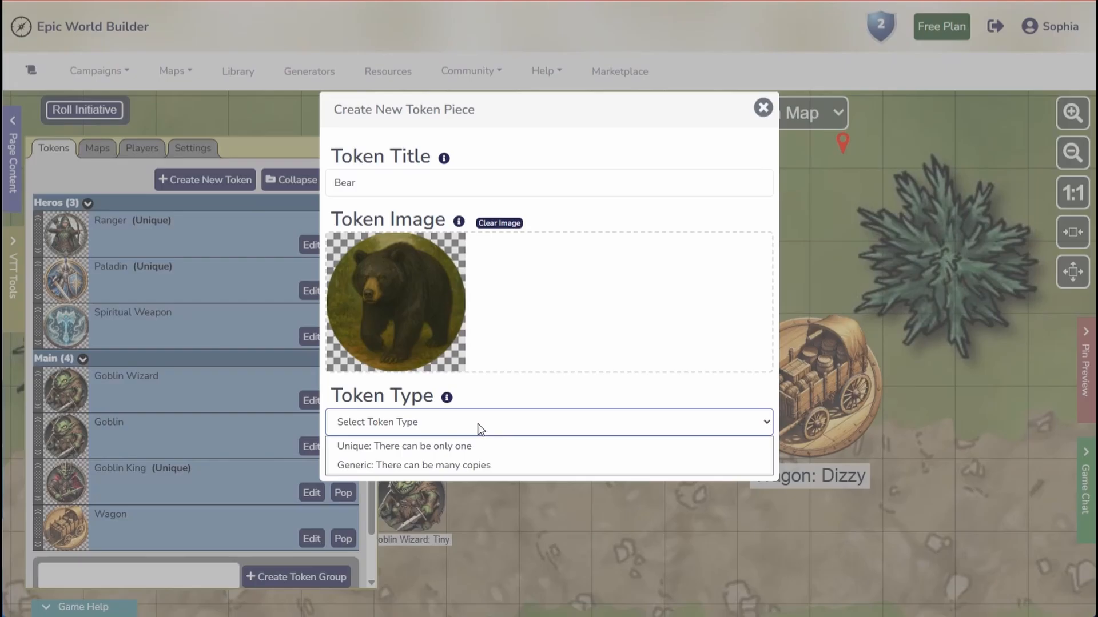
pyautogui.click(485, 466)
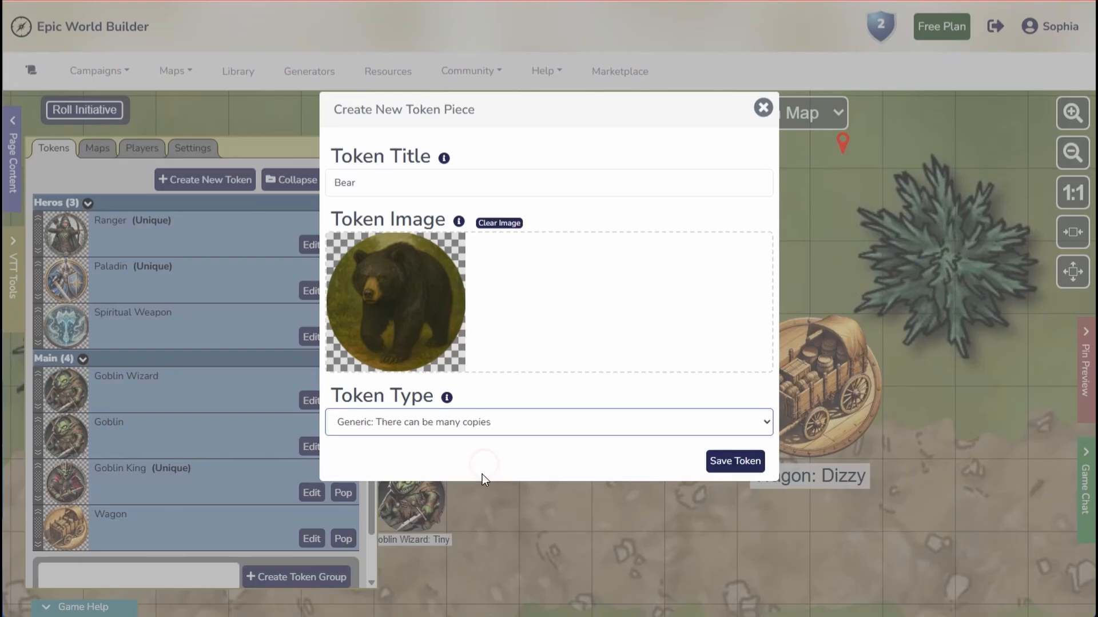
pyautogui.click(736, 462)
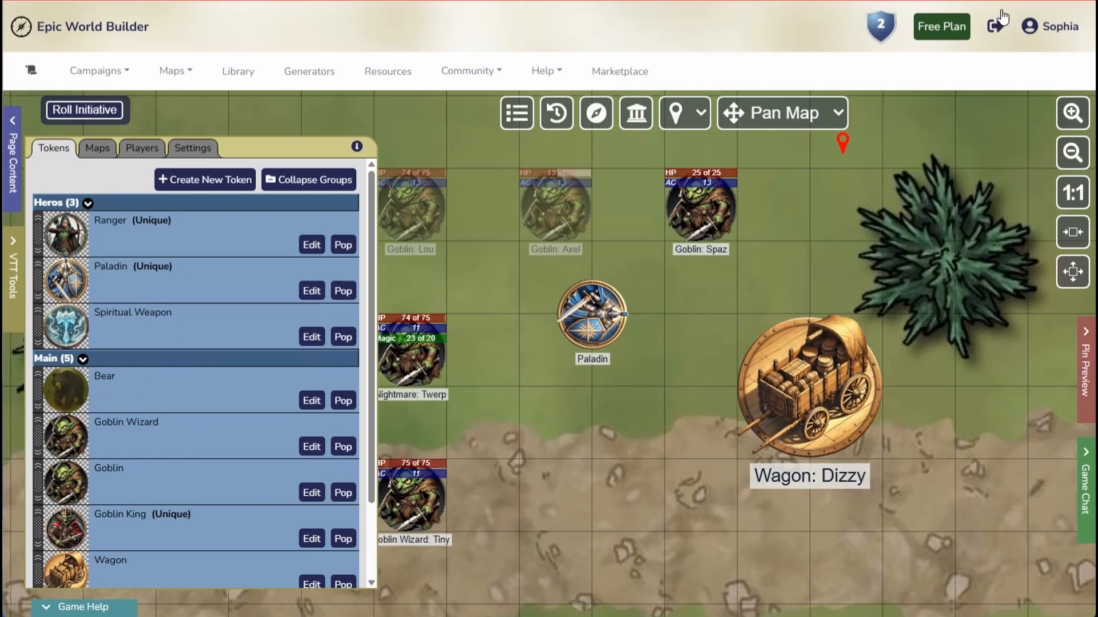
# Step: Create a token group named Animals and move the Bear token into it
pyautogui.scroll(-2, 215, 415)
pyautogui.click(194, 529)
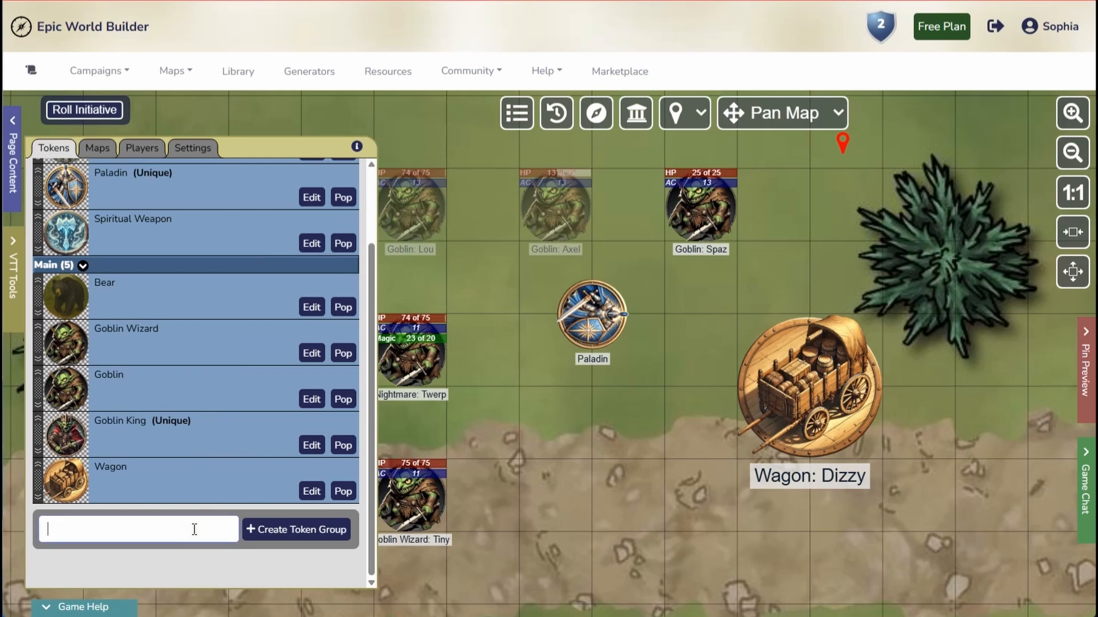
pyautogui.write('Animals')
pyautogui.click(303, 532)
pyautogui.moveTo(38, 299); pyautogui.dragTo(46, 507)
pyautogui.scroll(3, 251, 400)
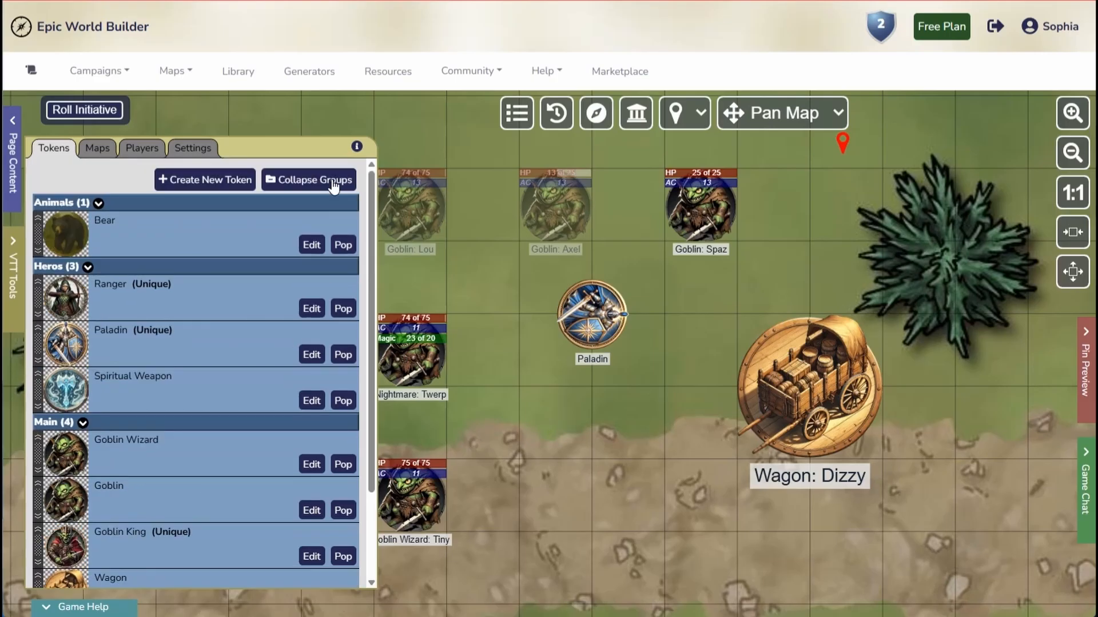
# Step: Edit the Bear token in the Animals group, adding an HP status bar and setting its physical size to Large (2x2)
pyautogui.click(333, 182)
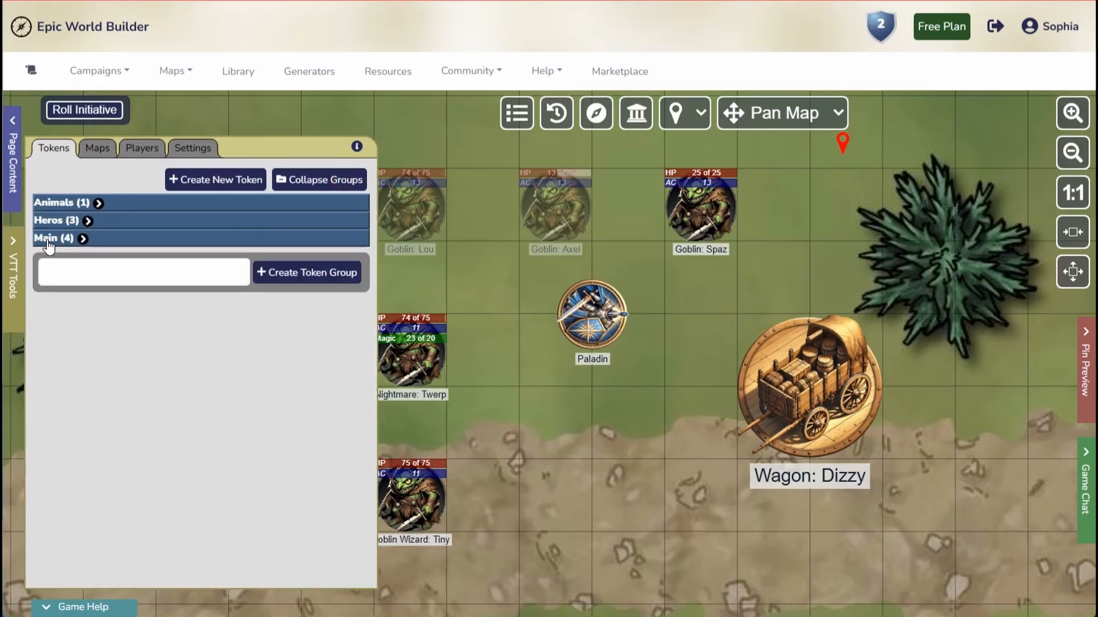
pyautogui.click(98, 203)
pyautogui.click(318, 239)
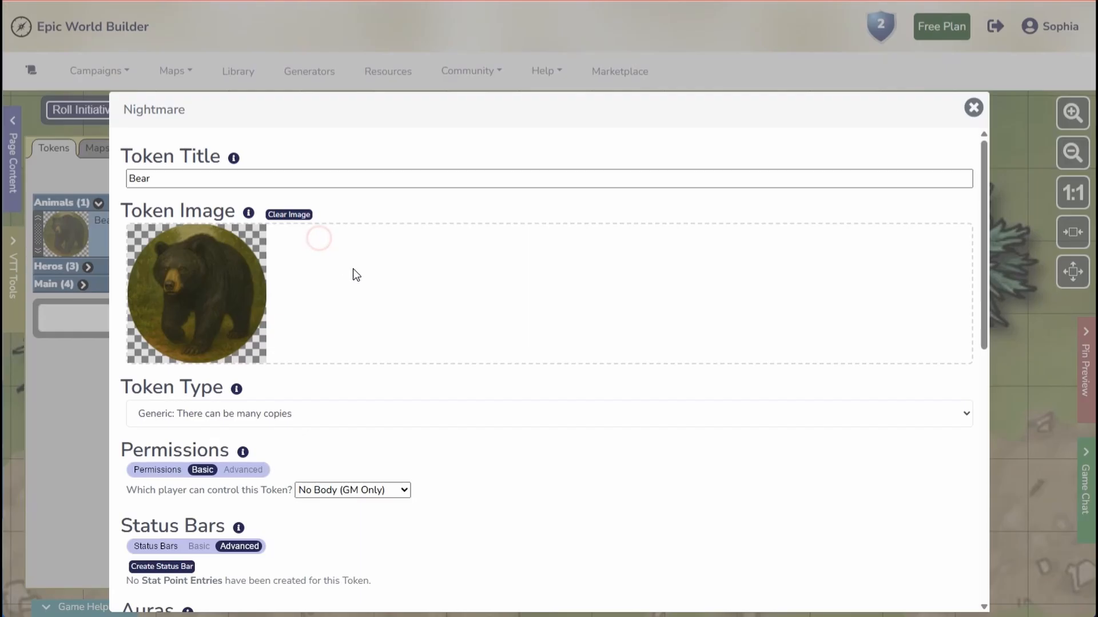
pyautogui.scroll(-4, 321, 358)
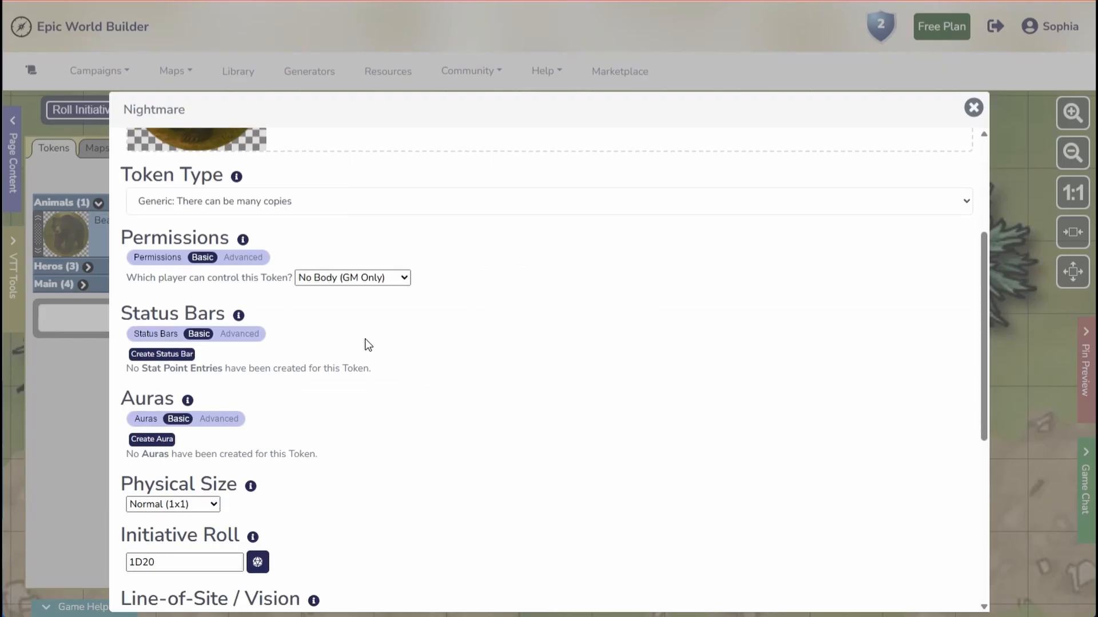
pyautogui.click(168, 354)
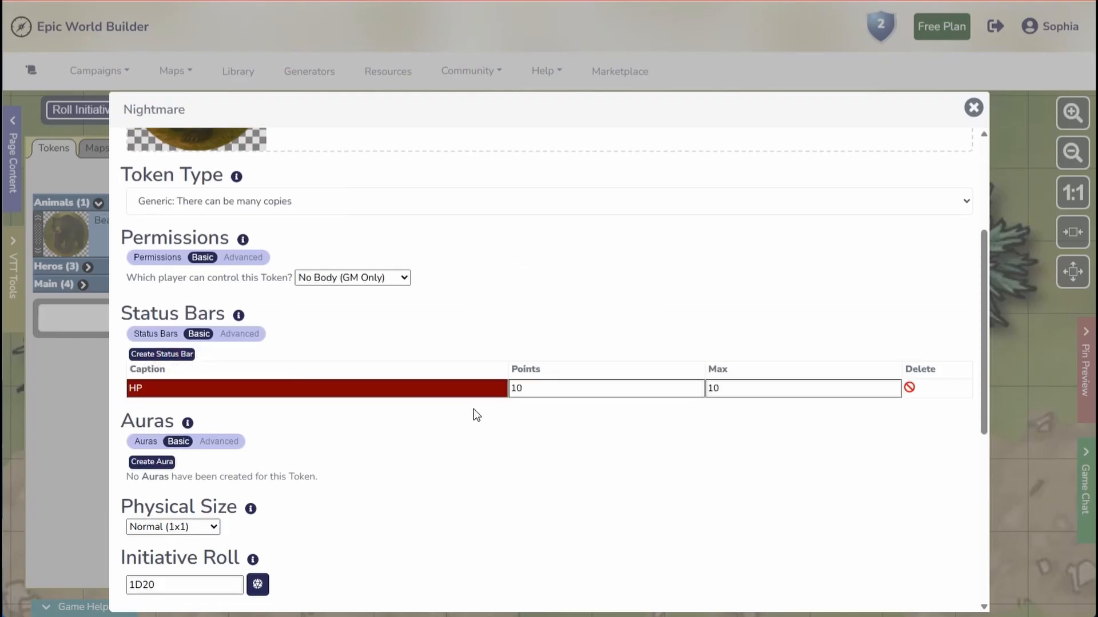
pyautogui.scroll(-2, 183, 460)
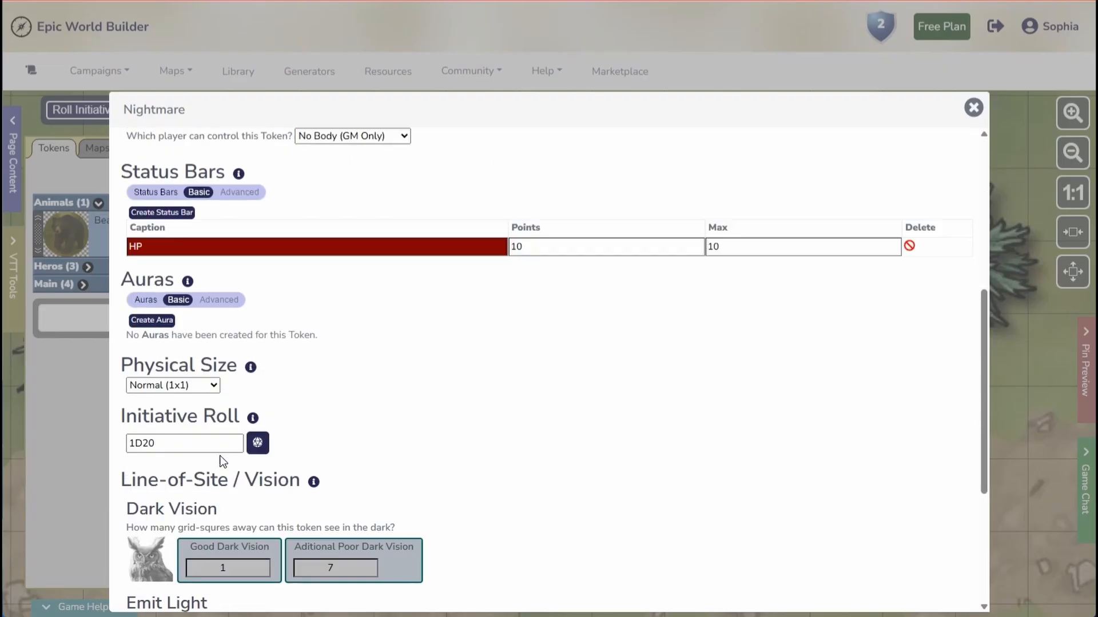
pyautogui.click(212, 384)
pyautogui.click(210, 422)
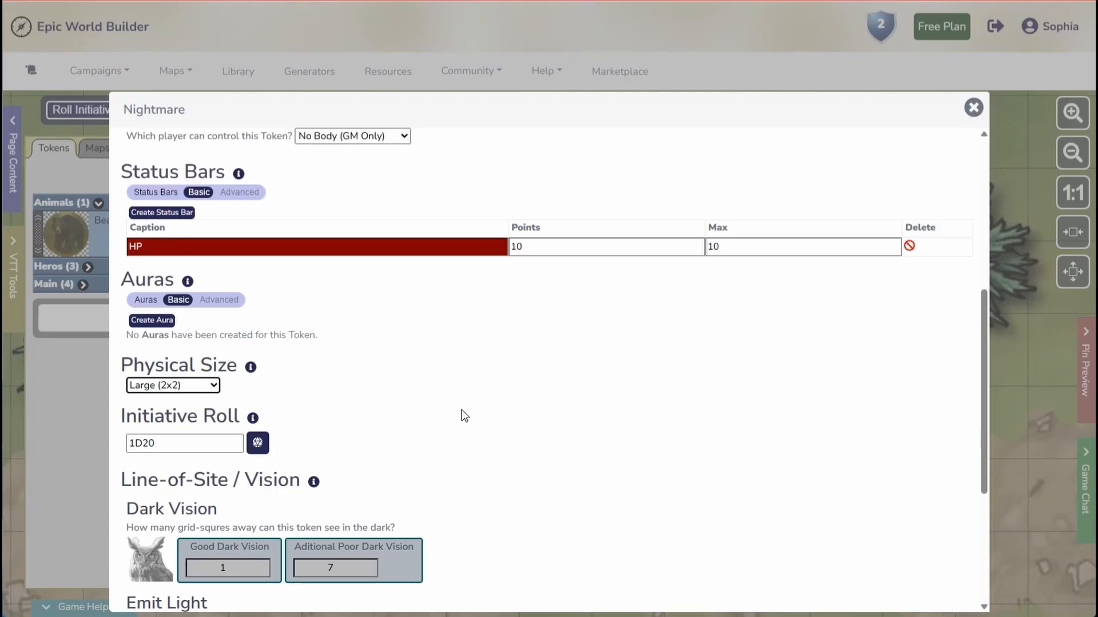
# Step: Set the Bear's initiative roll to D20+2 and save the token
pyautogui.scroll(-1, 461, 409)
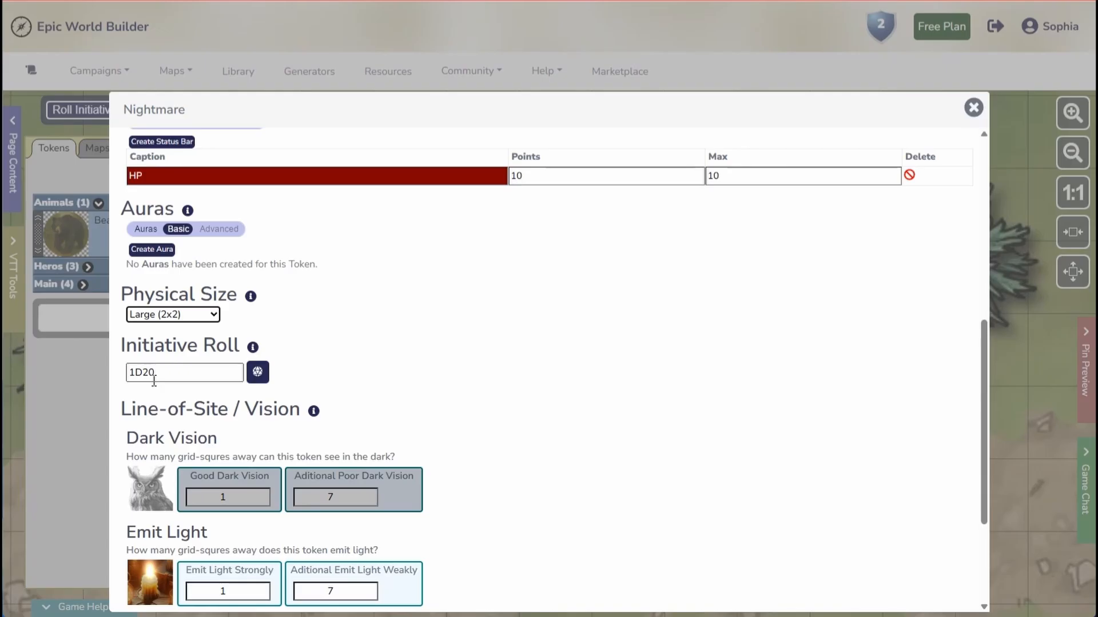
pyautogui.click(258, 374)
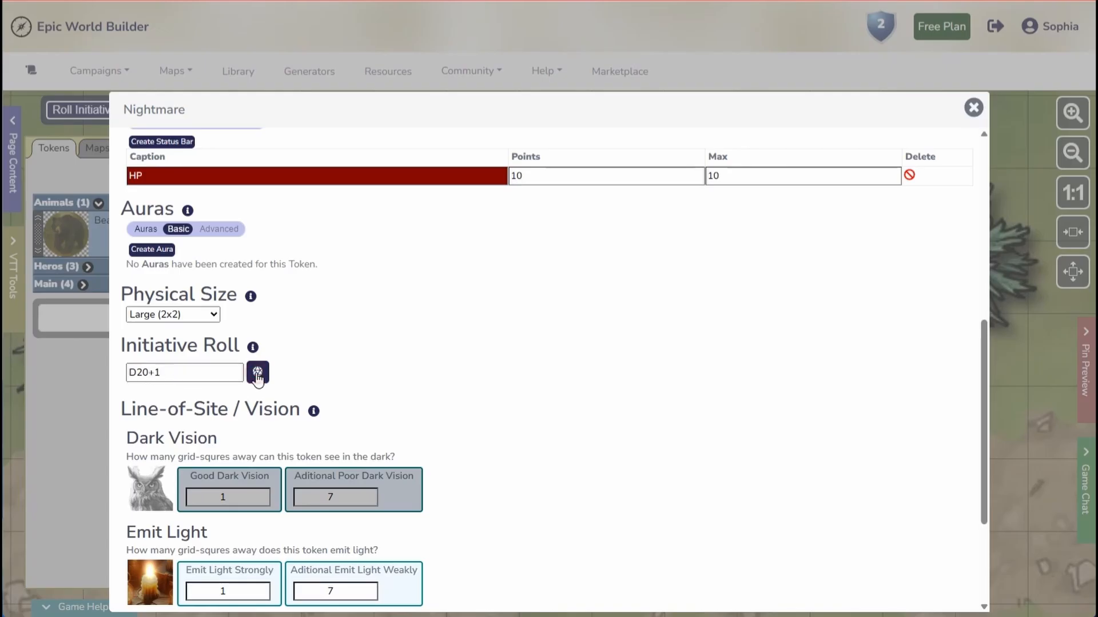
pyautogui.click(257, 375)
pyautogui.click(196, 375)
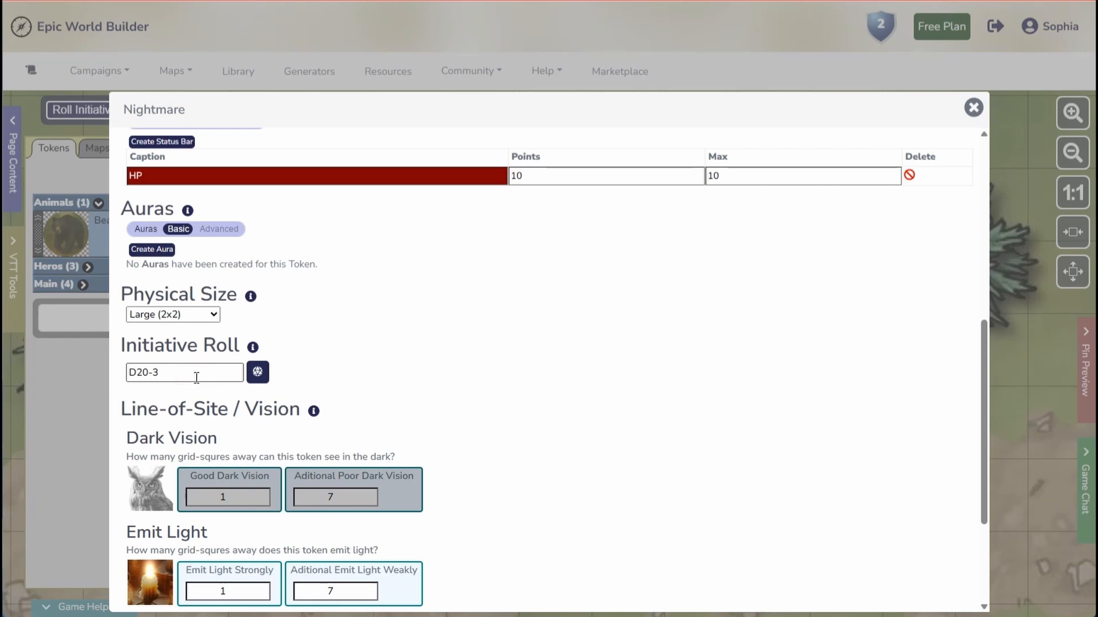
pyautogui.write('+2')
pyautogui.click(367, 378)
pyautogui.click(128, 372)
pyautogui.scroll(-3, 403, 399)
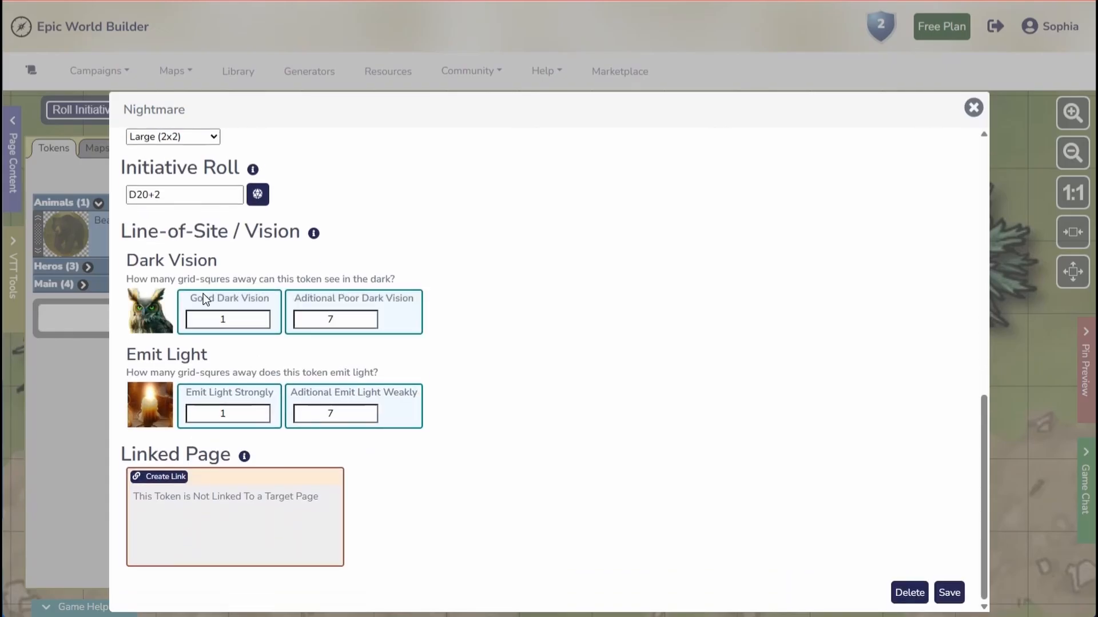
pyautogui.click(946, 594)
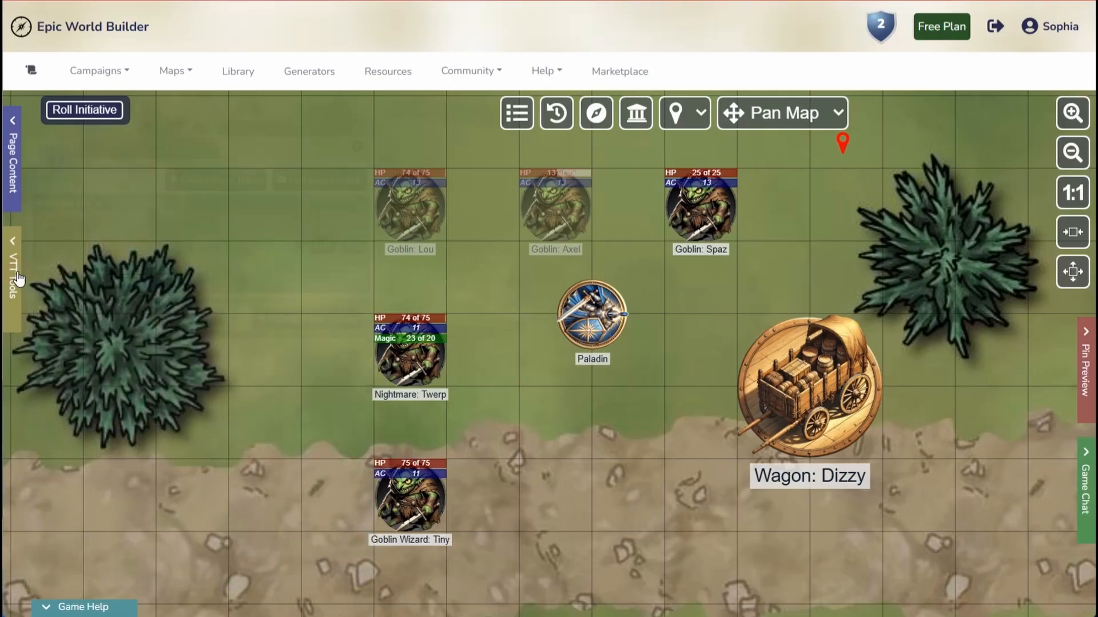
# Step: Place a Bear token from the Animals group on the map just below the Paladin
pyautogui.click(19, 277)
pyautogui.moveTo(64, 236); pyautogui.dragTo(573, 441)
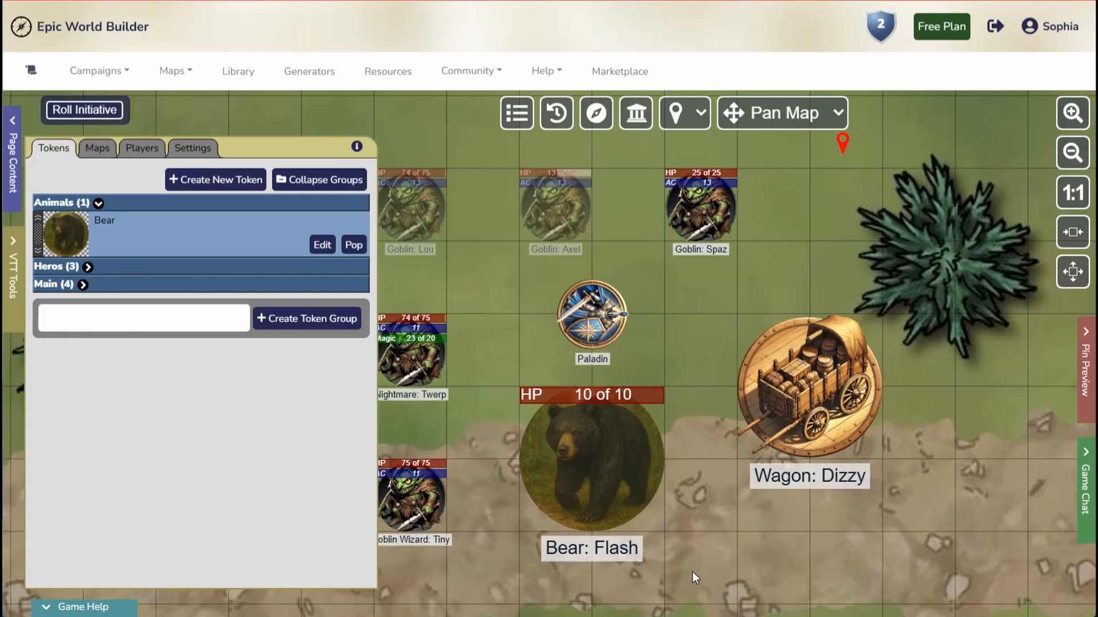
# Step: Generate the initiative roll D20+3 for the Nightmare: Twerp token and save it
pyautogui.click(408, 359)
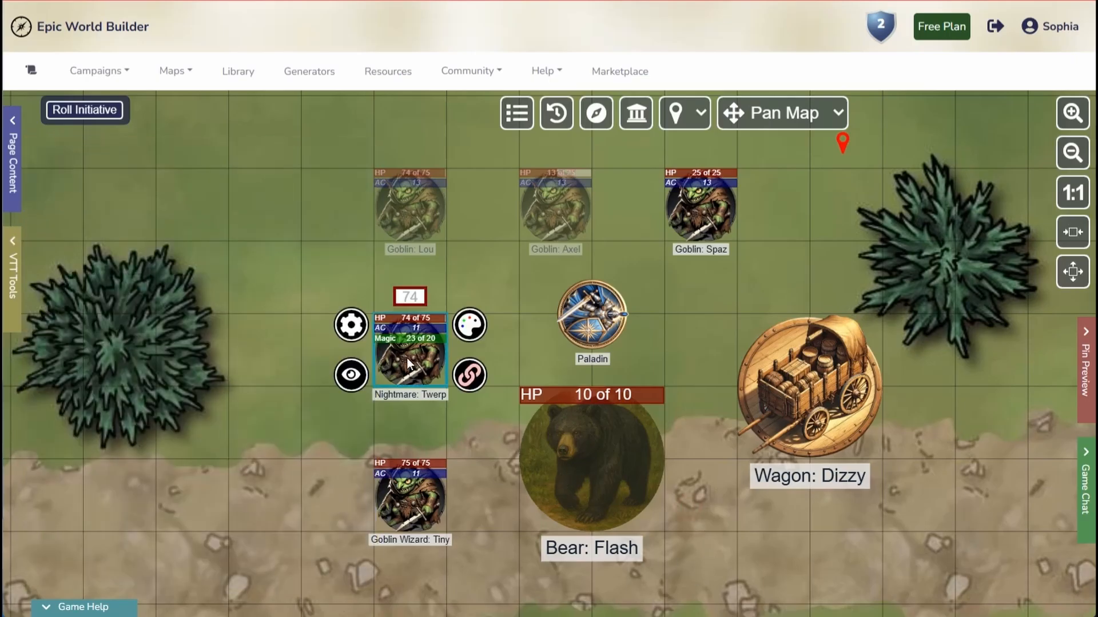
pyautogui.click(354, 325)
pyautogui.scroll(-7, 312, 393)
pyautogui.click(259, 350)
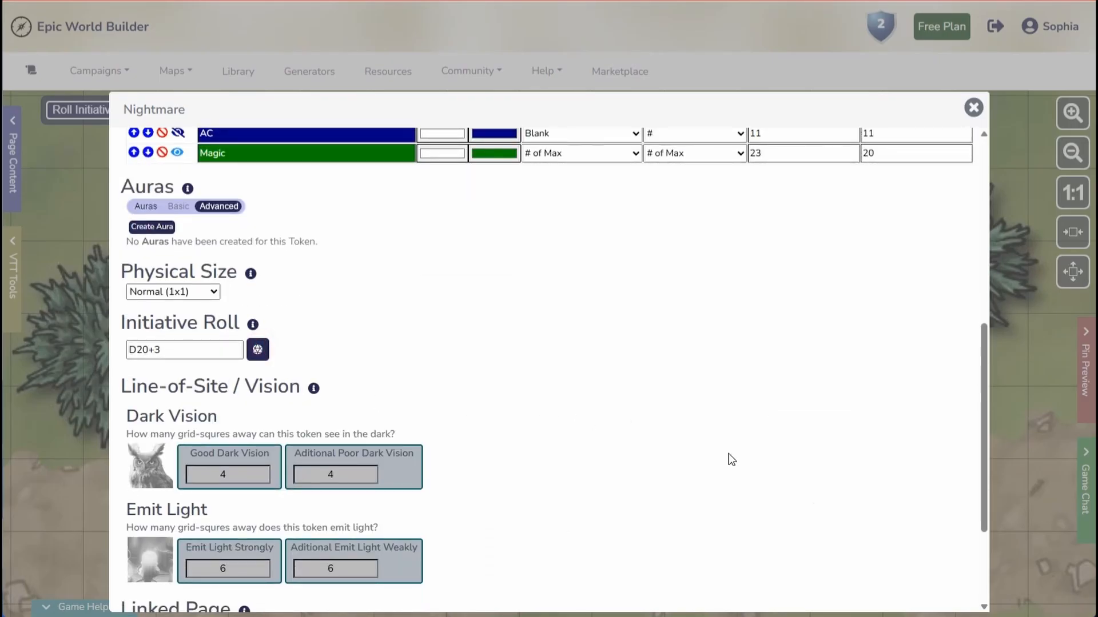
pyautogui.scroll(-3, 732, 460)
pyautogui.click(856, 593)
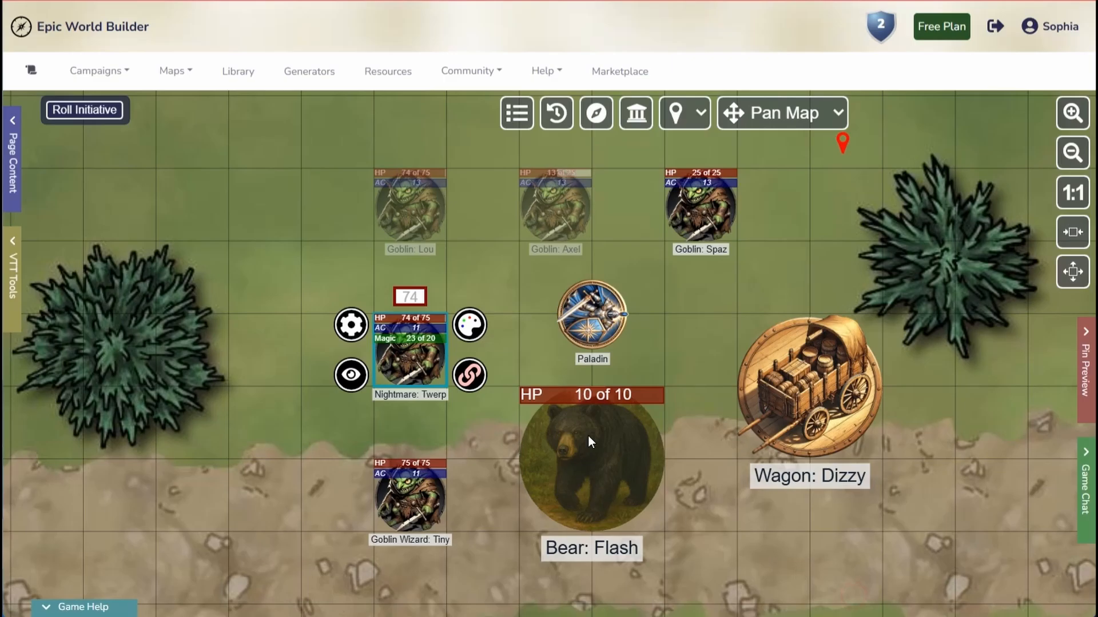
# Step: Generate the initiative roll 1D20+2 for the Goblin: Spaz token and save it
pyautogui.click(670, 207)
pyautogui.click(639, 177)
pyautogui.scroll(-10, 565, 442)
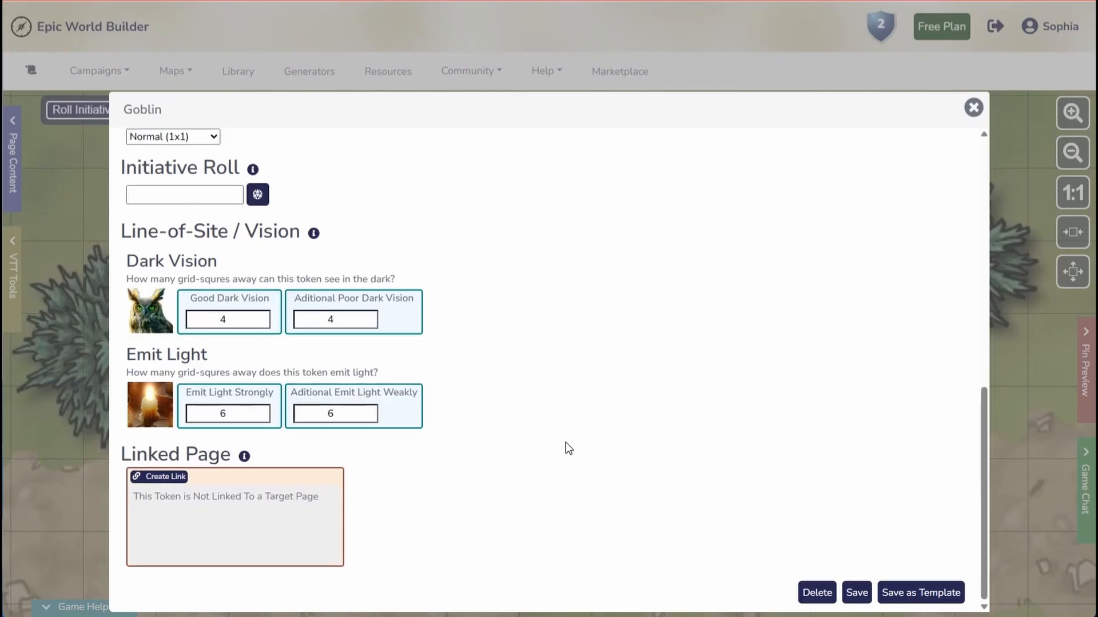
pyautogui.click(258, 195)
pyautogui.click(856, 593)
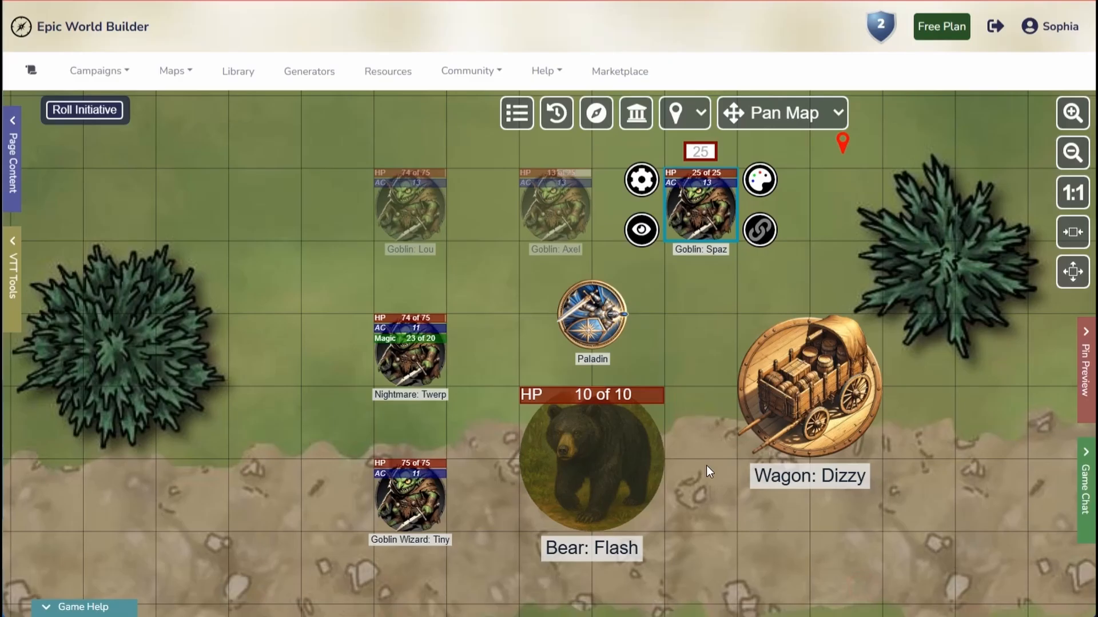
# Step: Move the Paladin token to the square two cells left of Nightmare: Twerp
pyautogui.click(586, 326)
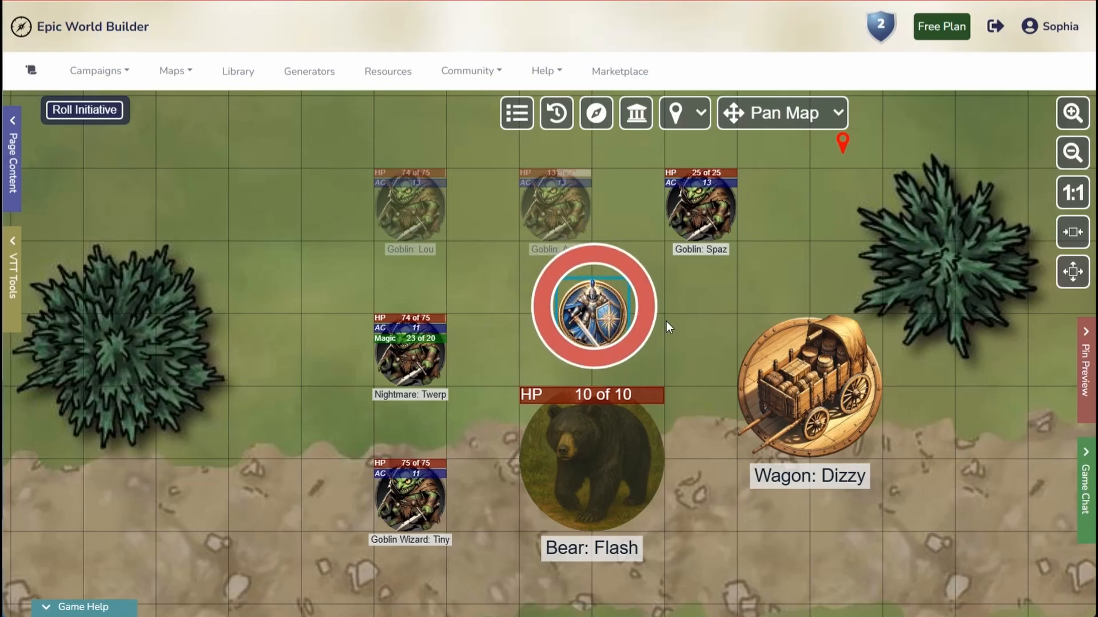
pyautogui.click(325, 340)
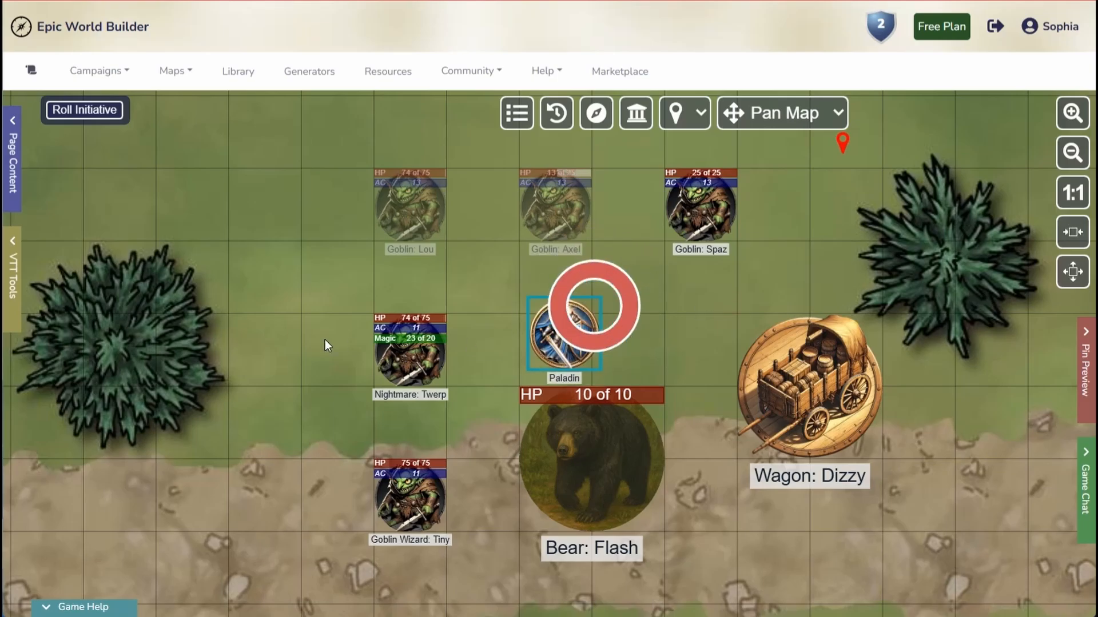
pyautogui.click(618, 315)
pyautogui.moveTo(322, 348); pyautogui.dragTo(257, 351)
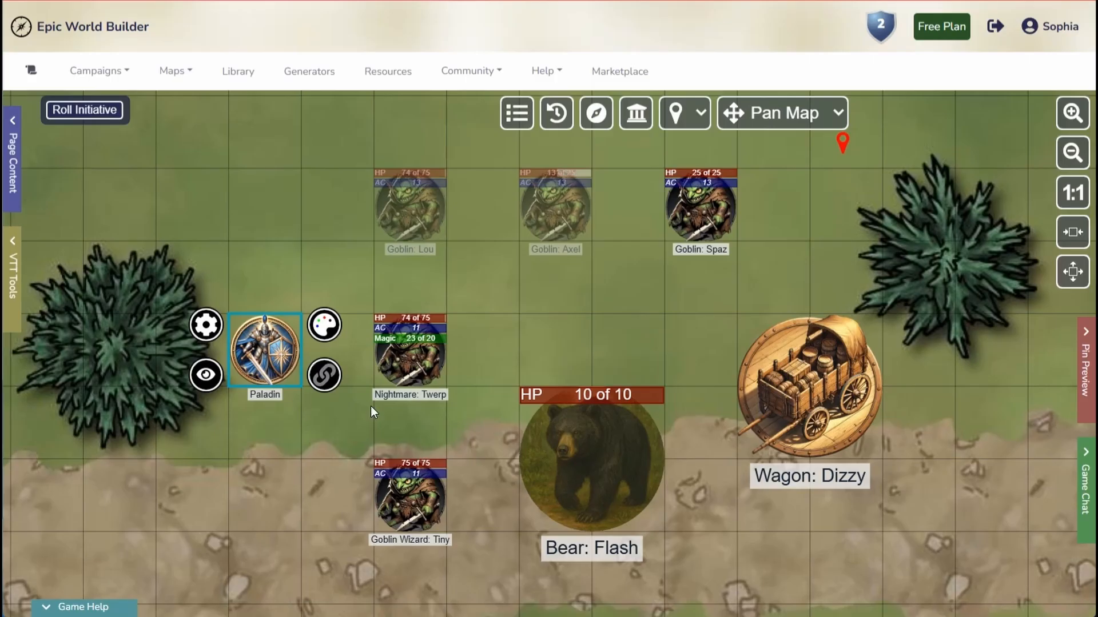
# Step: Move the Bear and Paladin tokens side by side onto the grass south of the dirt road, away from the goblins
pyautogui.scroll(-1, 746, 439)
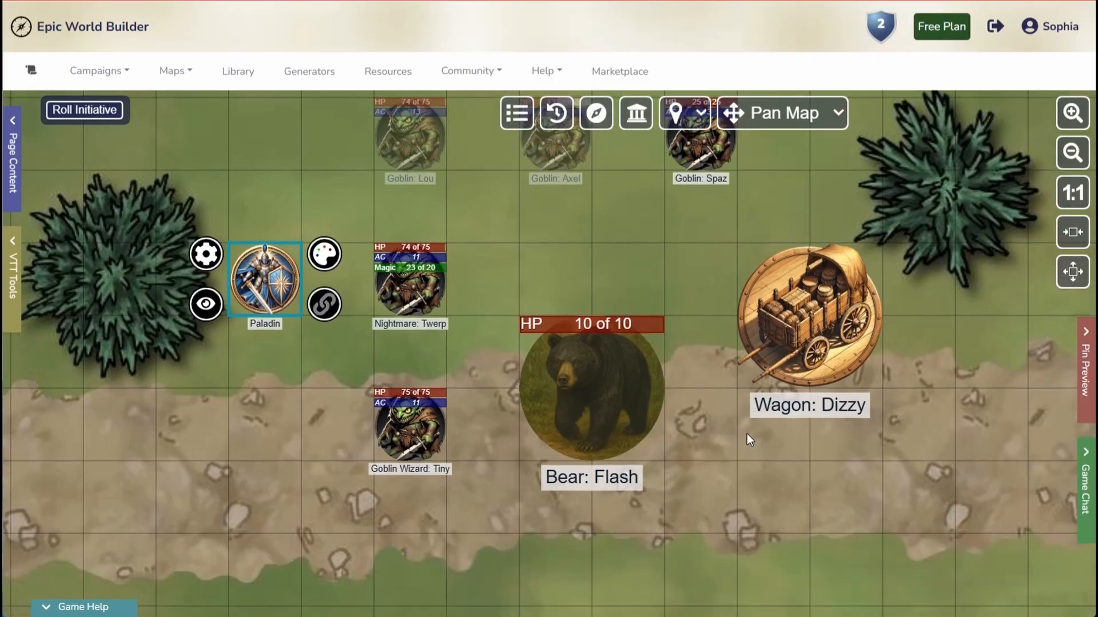
pyautogui.scroll(-2, 746, 428)
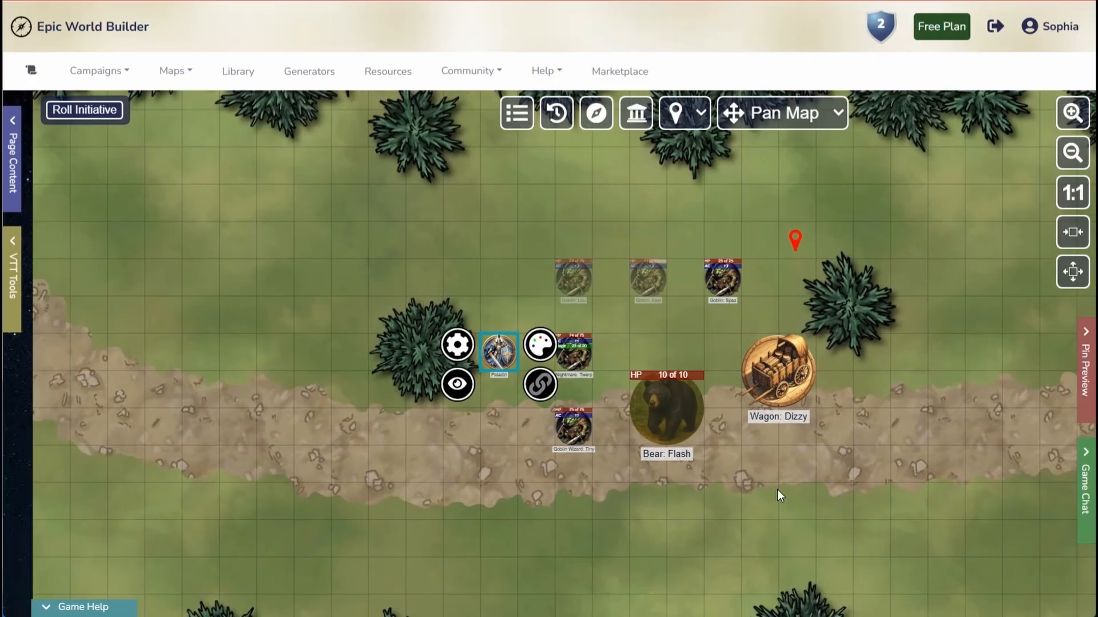
pyautogui.moveTo(695, 422); pyautogui.dragTo(513, 250)
pyautogui.moveTo(316, 193); pyautogui.dragTo(471, 512)
pyautogui.click(389, 483)
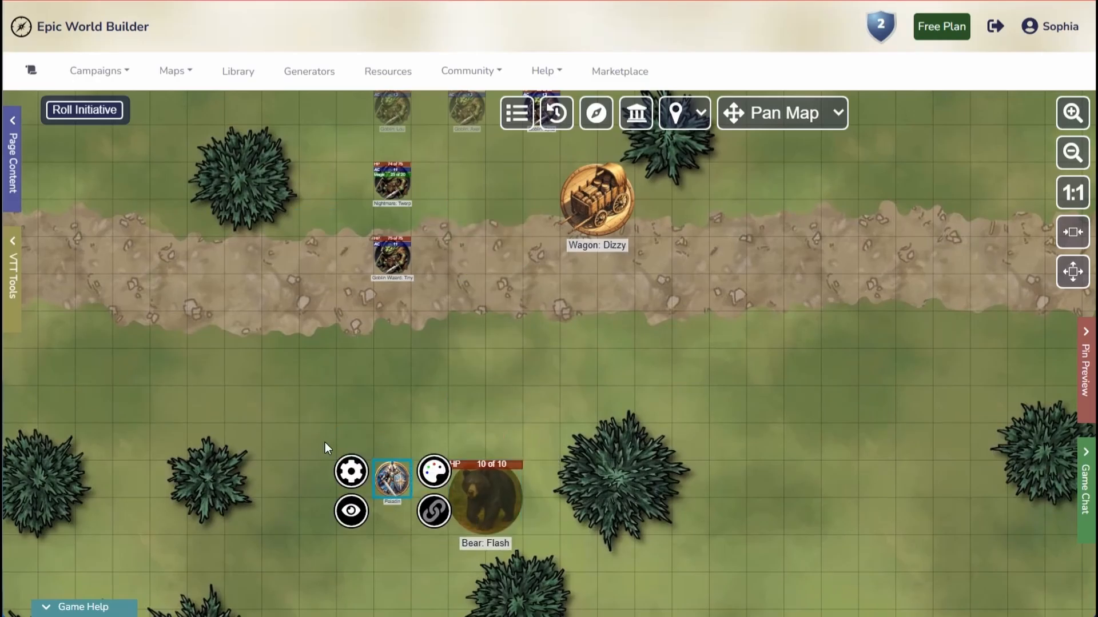
# Step: Open the setup for rolling a new initiative order
pyautogui.click(80, 110)
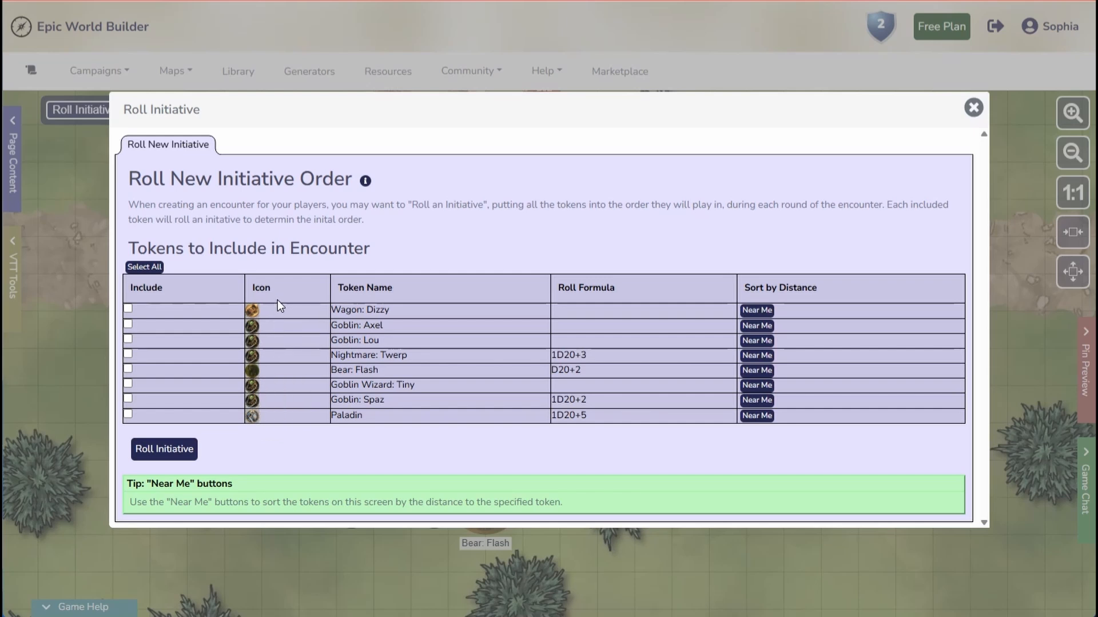
pyautogui.click(128, 415)
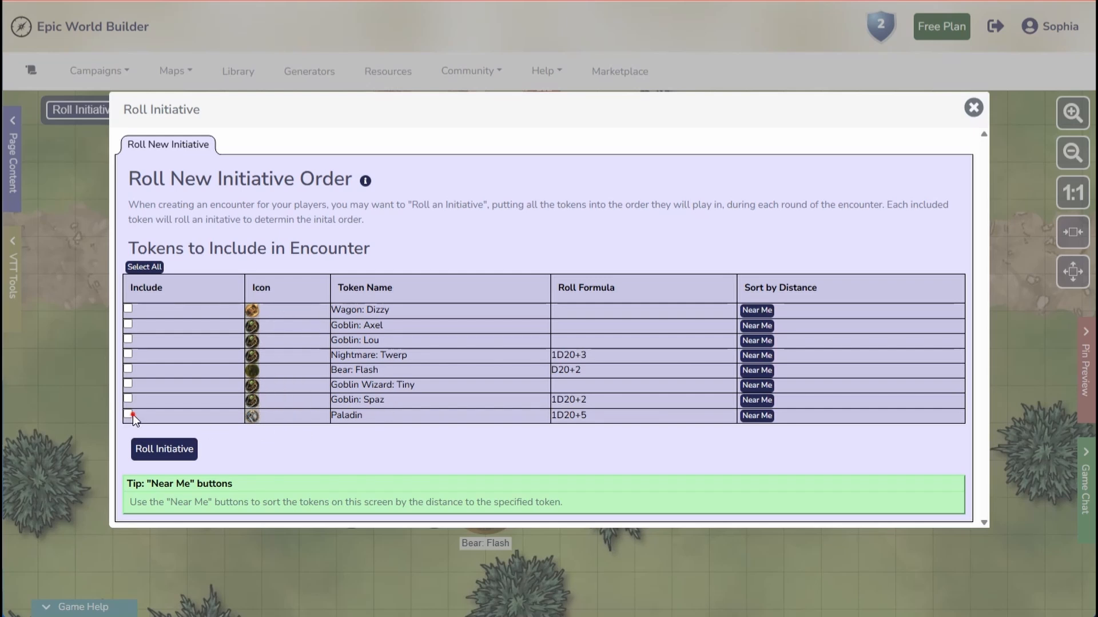
pyautogui.click(128, 369)
pyautogui.click(128, 370)
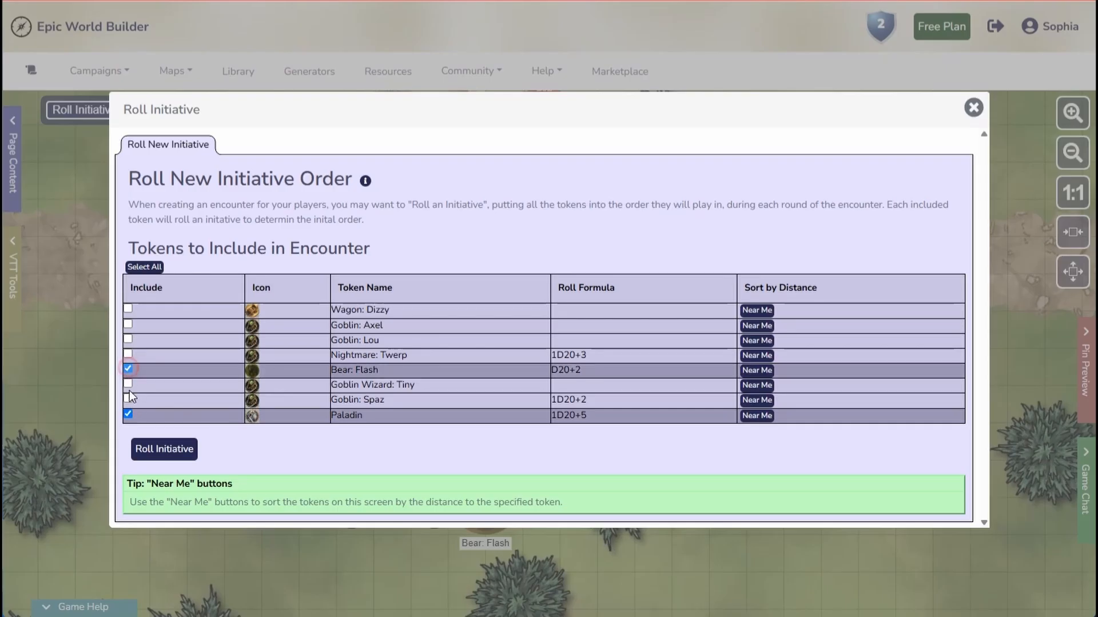
pyautogui.click(127, 414)
pyautogui.click(128, 414)
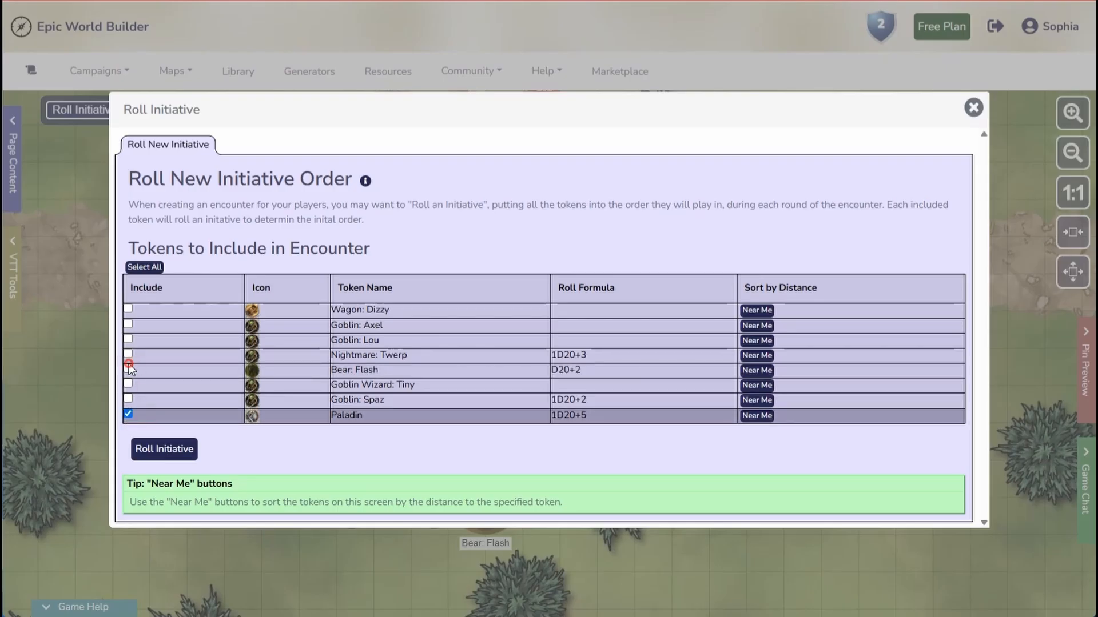
pyautogui.click(128, 369)
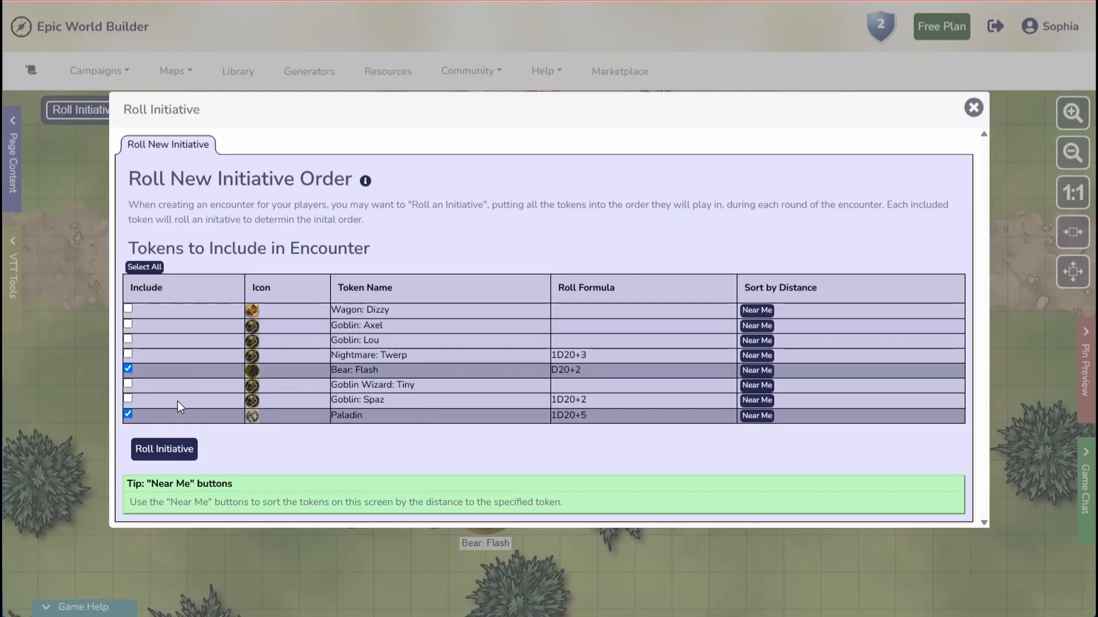
pyautogui.click(128, 369)
pyautogui.click(128, 414)
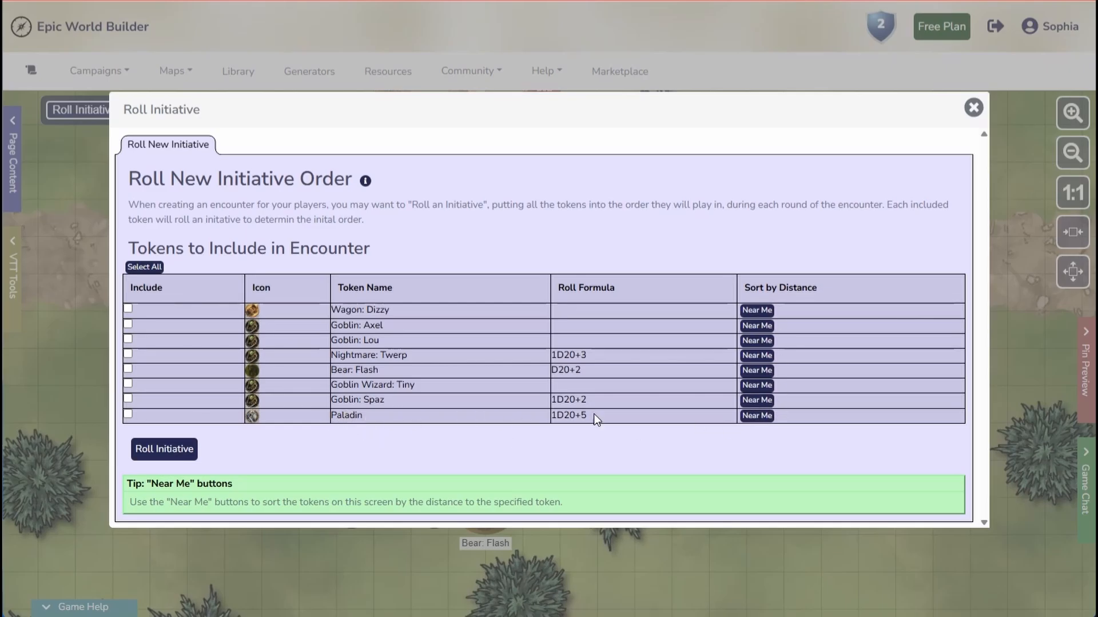
# Step: Sort the encounter tokens by distance from the Paladin, then roll initiative for only the Paladin and Bear: Flash
pyautogui.click(760, 417)
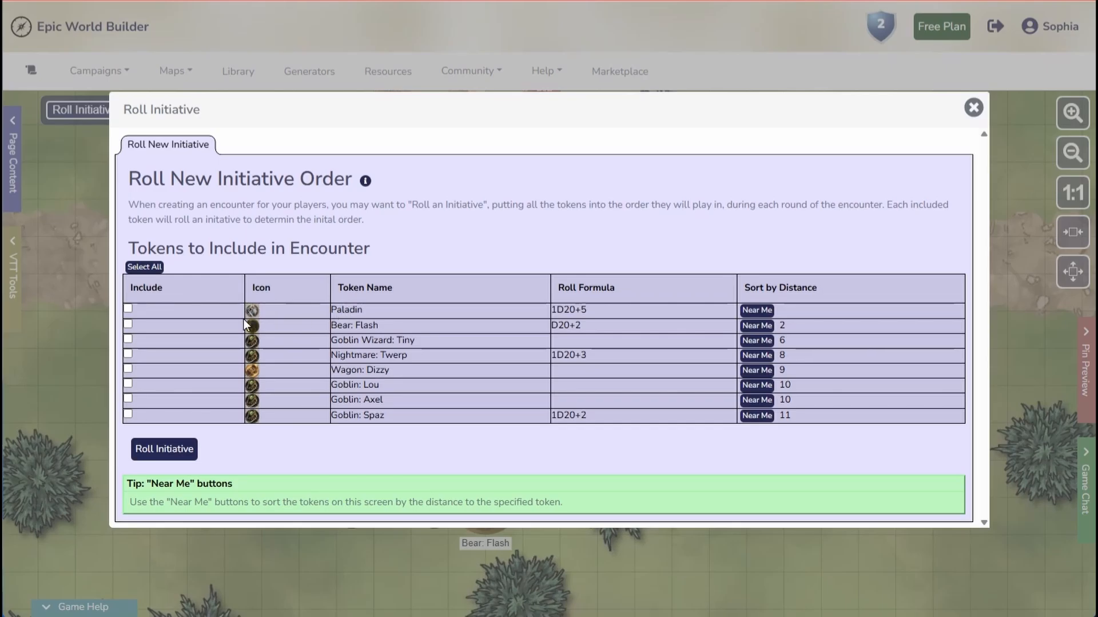
pyautogui.click(128, 309)
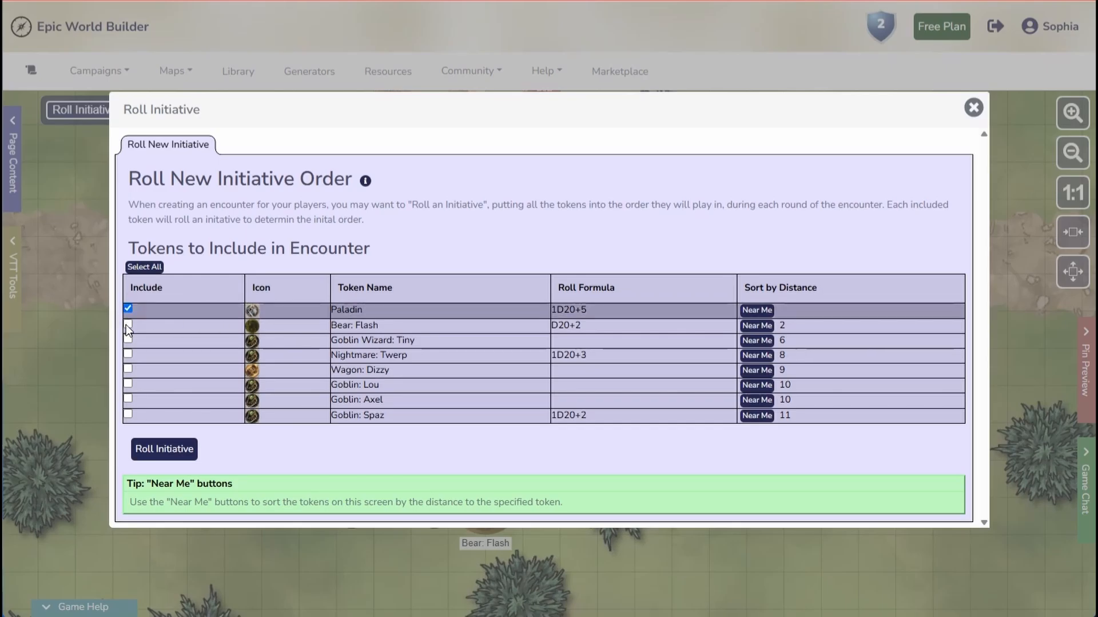
pyautogui.click(128, 324)
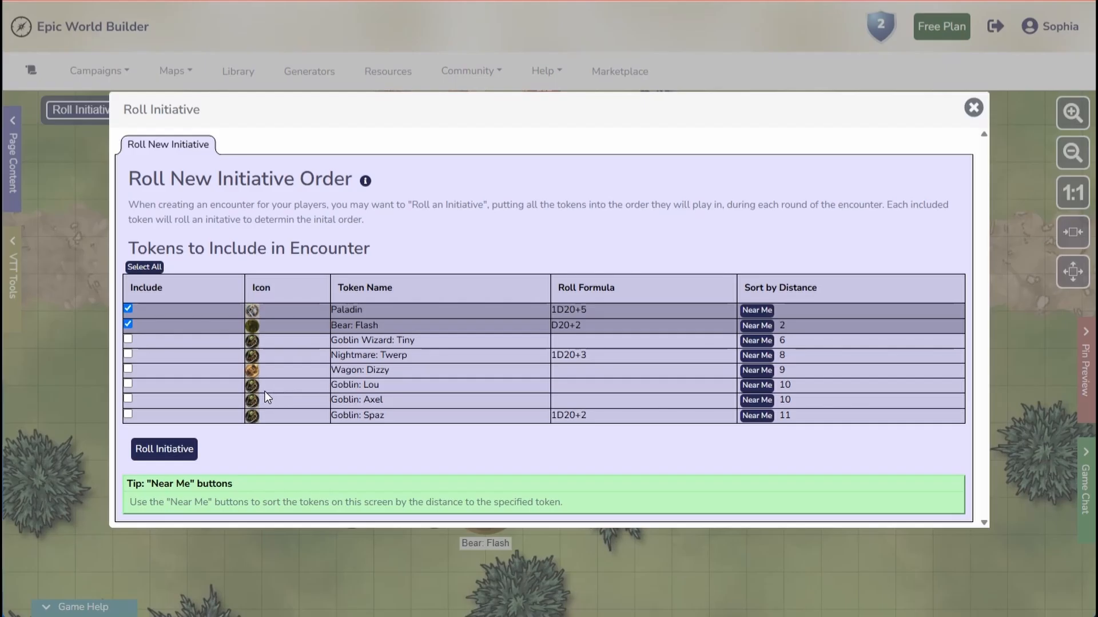
pyautogui.click(175, 456)
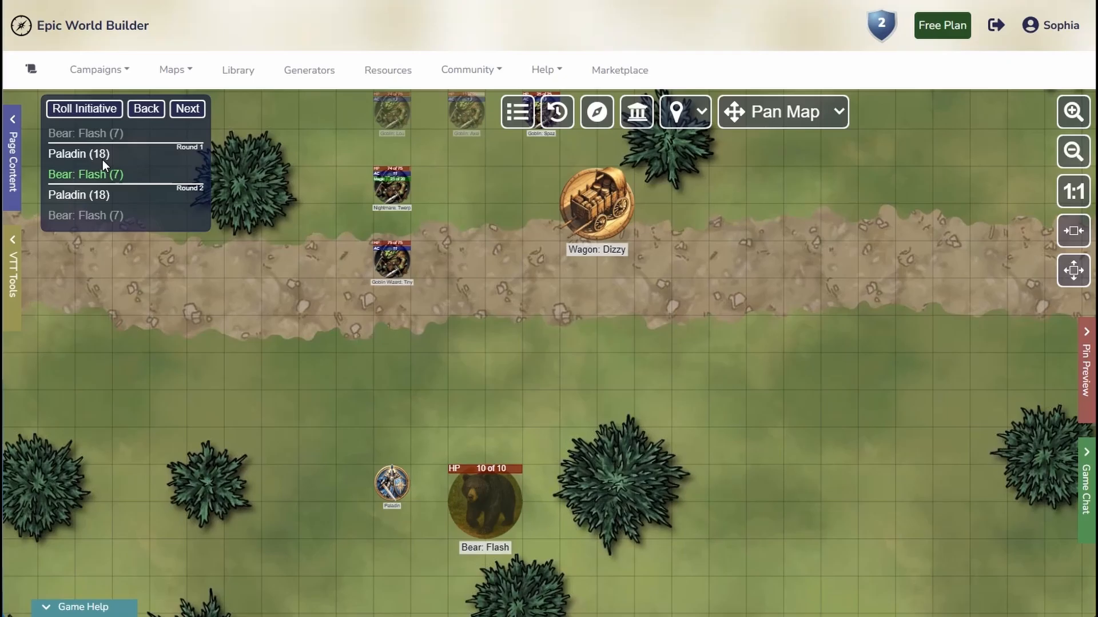
# Step: Step the turn order forward and back through several rounds, returning to the Paladin's turn in the first round
pyautogui.click(146, 109)
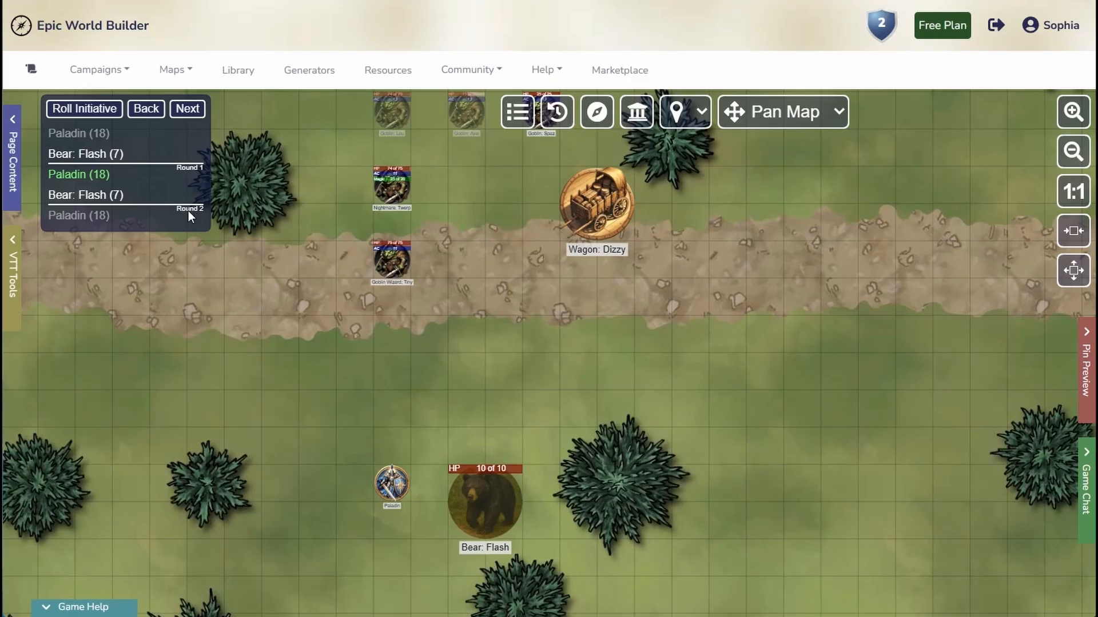
pyautogui.click(187, 108)
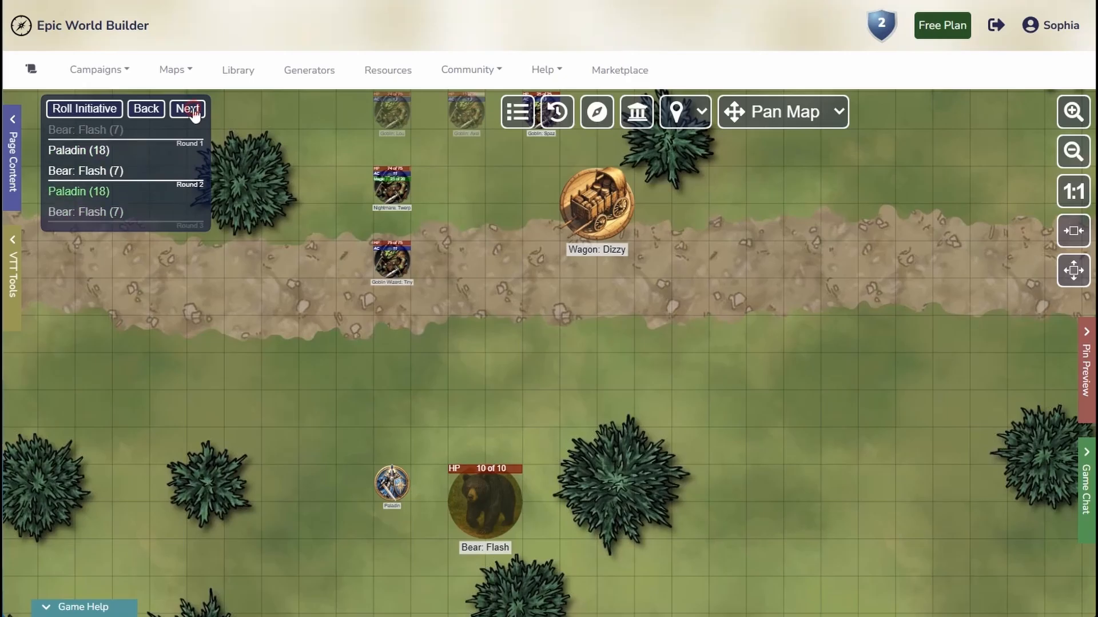
pyautogui.click(150, 112)
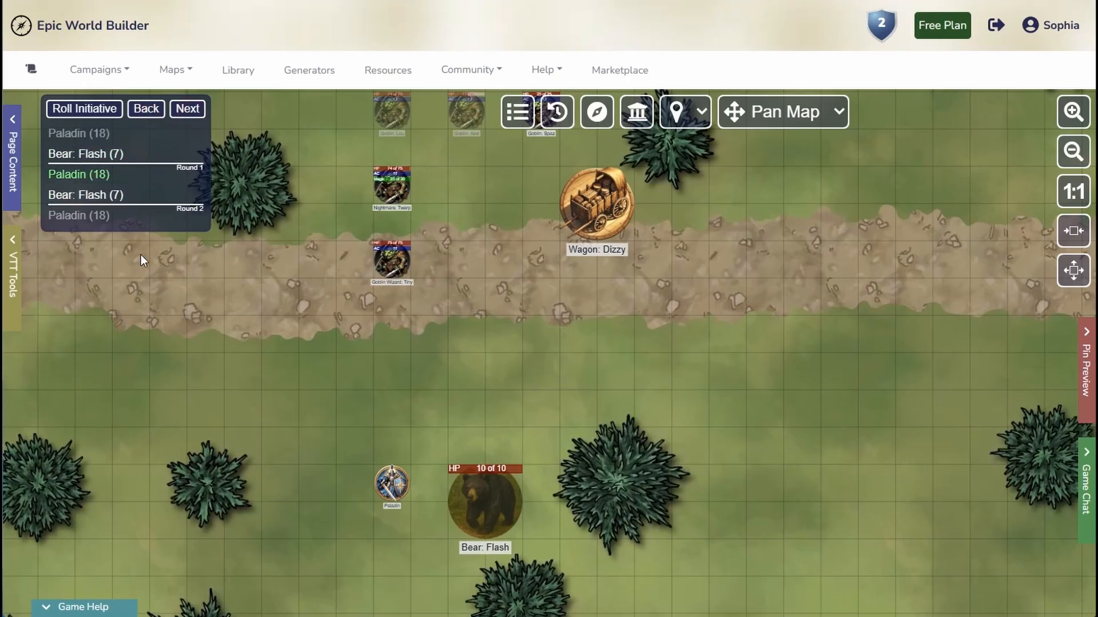
pyautogui.click(189, 109)
pyautogui.click(188, 108)
pyautogui.click(188, 109)
pyautogui.click(188, 108)
pyautogui.click(188, 108)
pyautogui.click(188, 108)
pyautogui.click(188, 108)
pyautogui.click(152, 109)
pyautogui.click(152, 109)
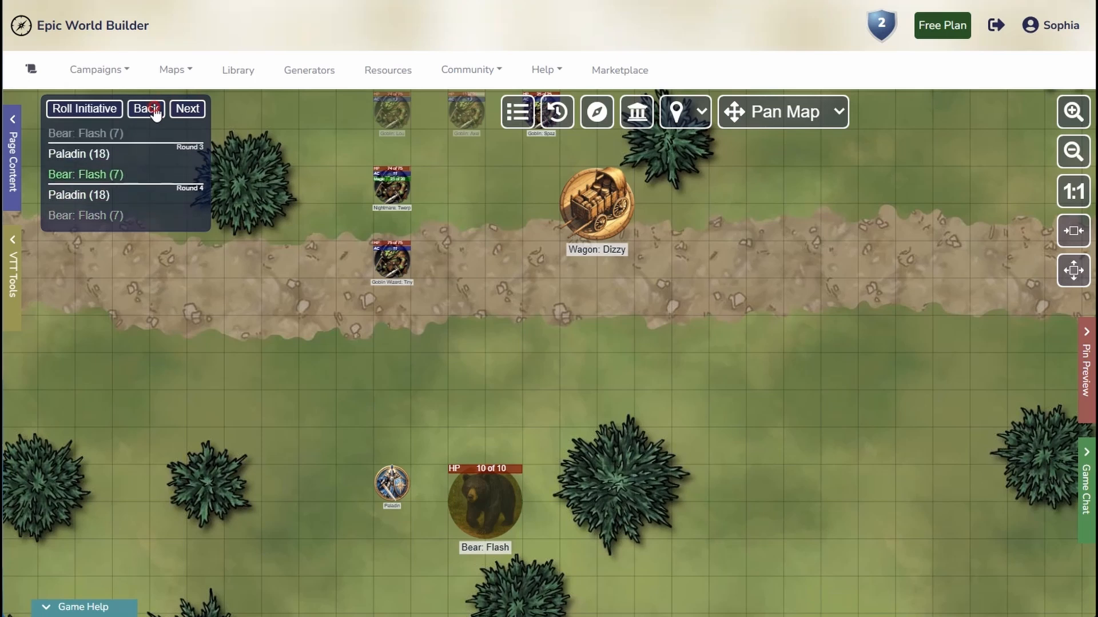
pyautogui.click(152, 109)
pyautogui.click(152, 109)
pyautogui.click(153, 109)
pyautogui.click(152, 109)
pyautogui.click(152, 109)
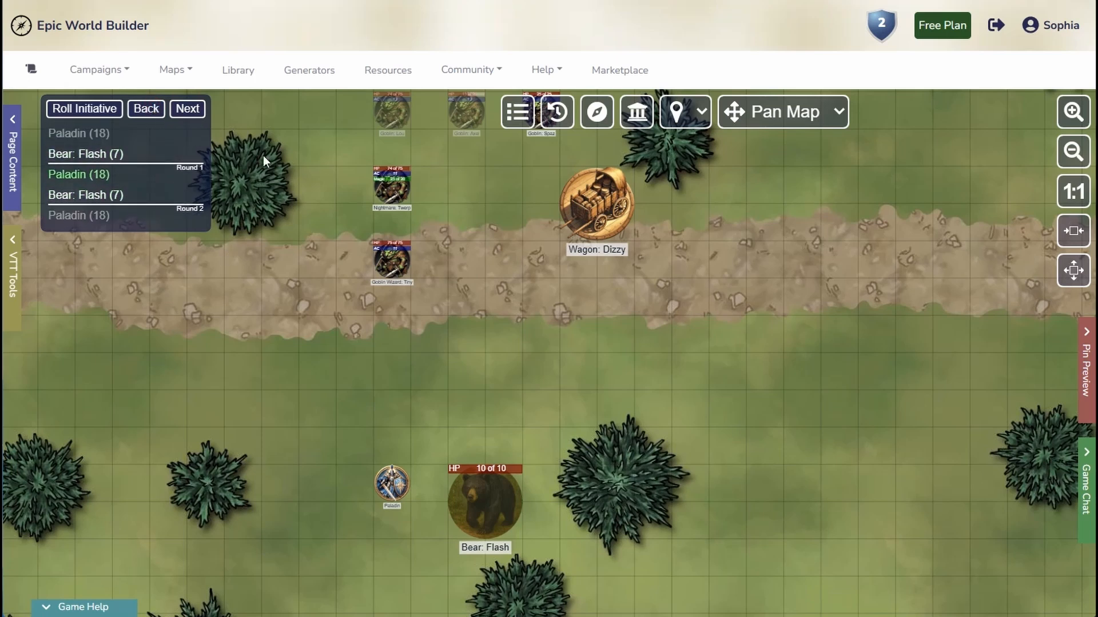
pyautogui.click(188, 109)
pyautogui.click(188, 109)
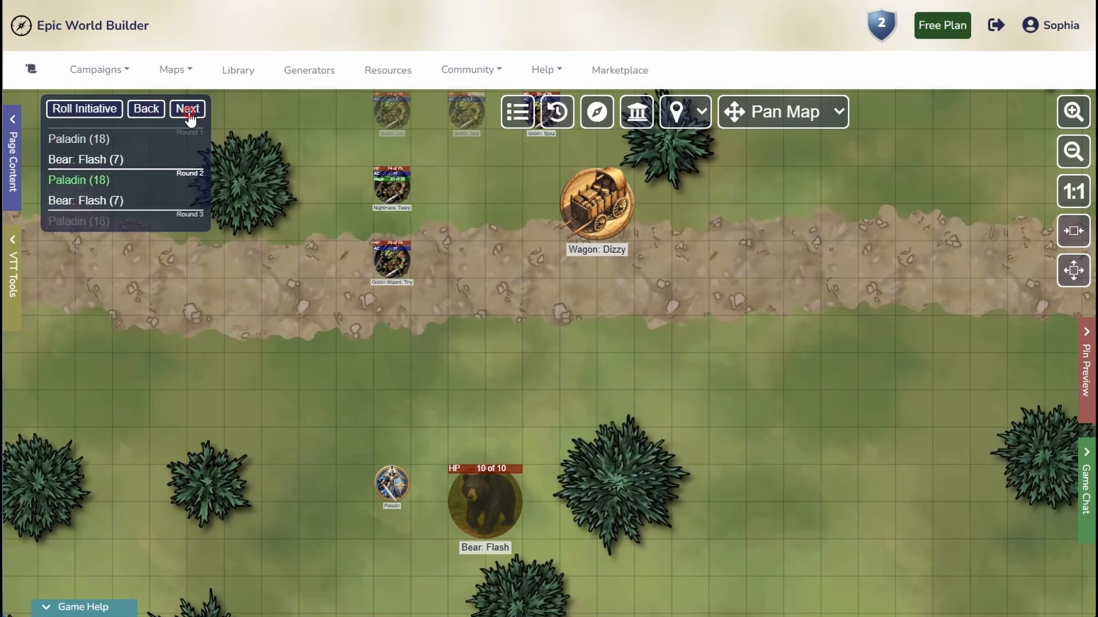
pyautogui.click(188, 109)
pyautogui.click(188, 108)
pyautogui.click(188, 109)
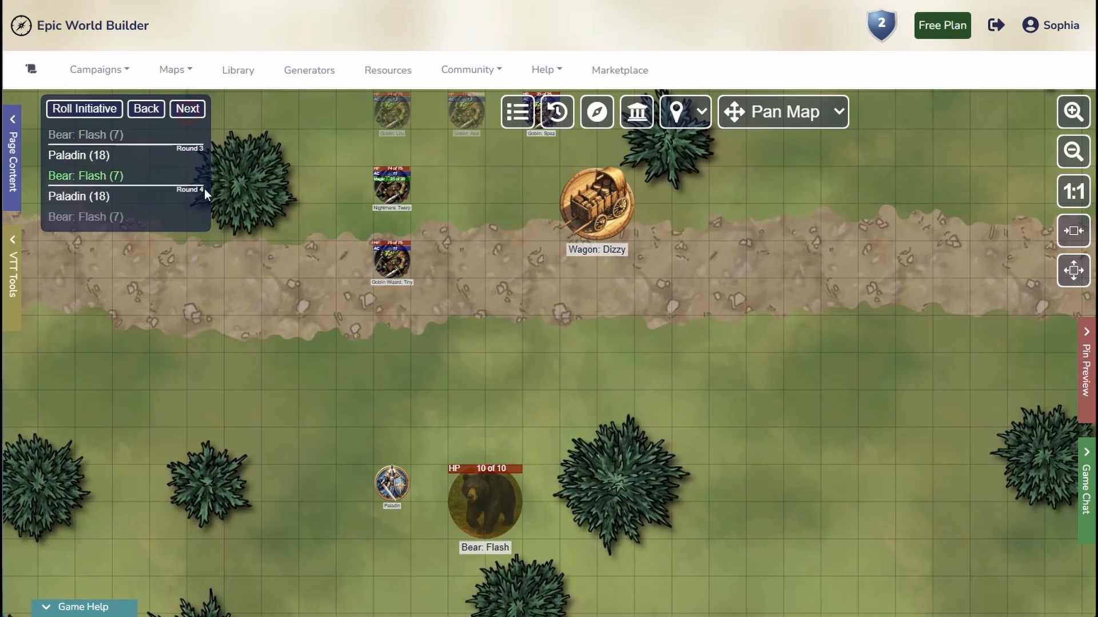
pyautogui.click(153, 115)
pyautogui.click(152, 114)
pyautogui.click(152, 115)
pyautogui.click(152, 115)
pyautogui.click(151, 115)
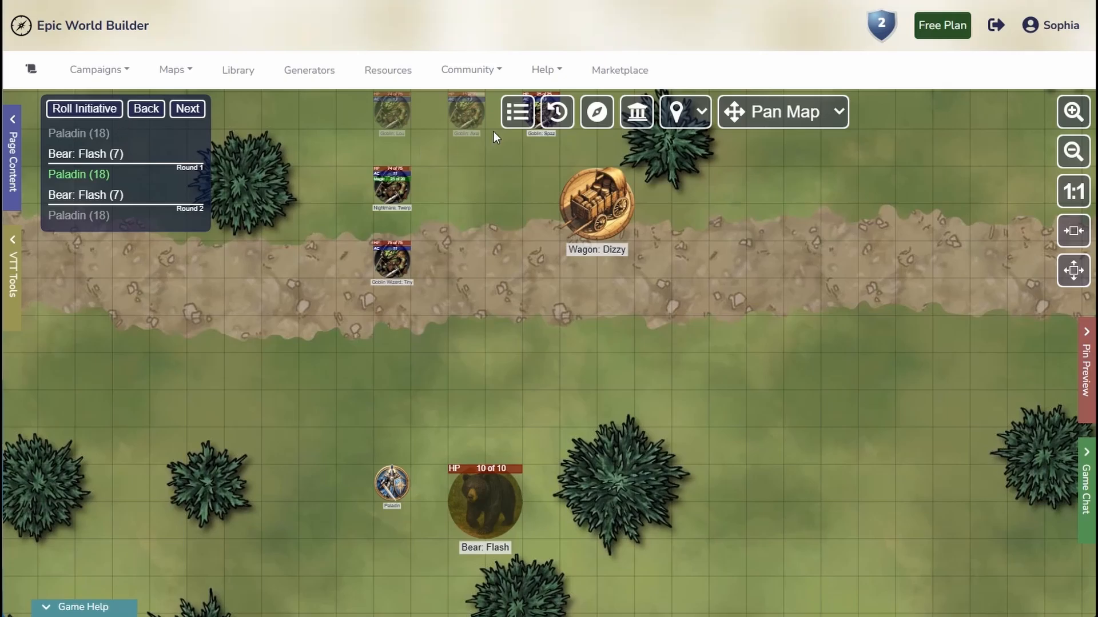
# Step: Toggle the initiative order off and back on over the map
pyautogui.click(520, 113)
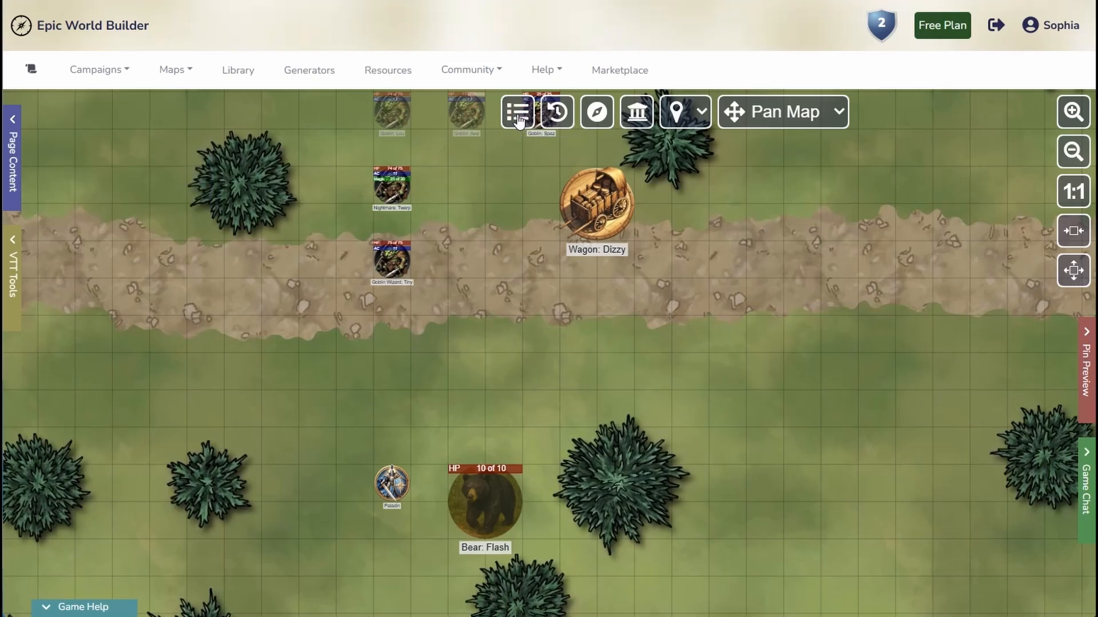
pyautogui.click(518, 118)
pyautogui.click(518, 117)
pyautogui.click(518, 117)
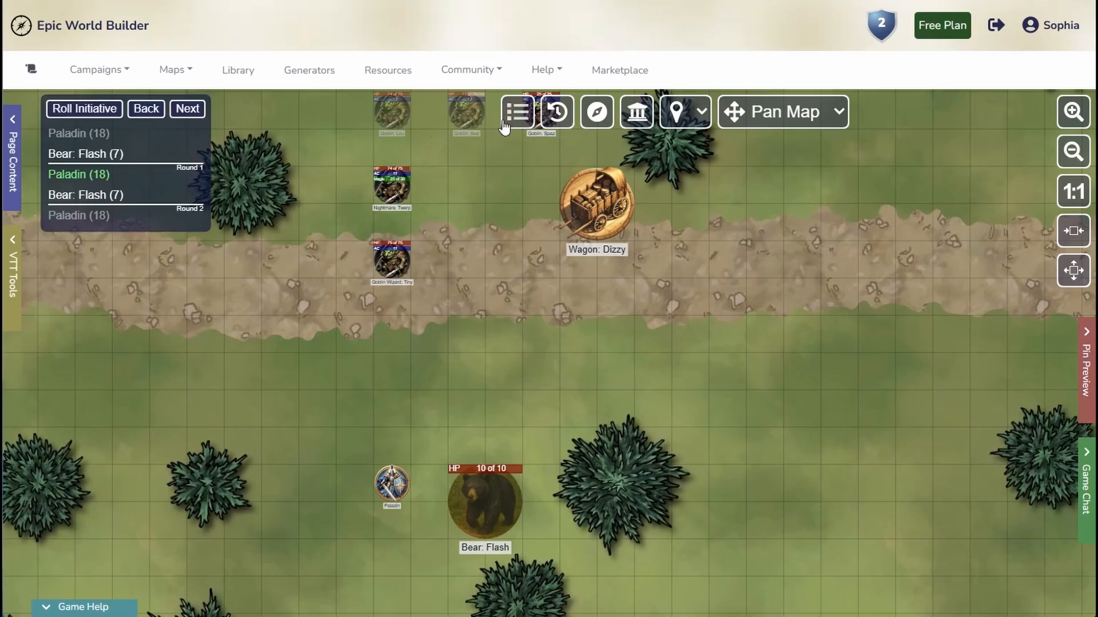
# Step: Set the Paladin's initiative roll to 5, sort the existing order descending, and save it
pyautogui.click(87, 114)
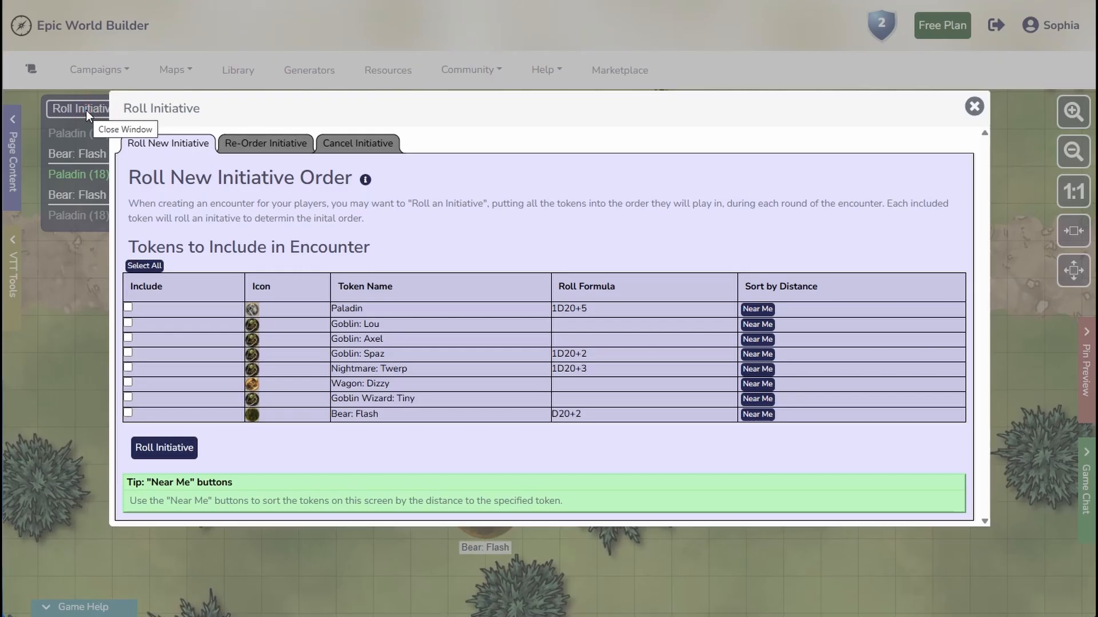
pyautogui.click(285, 143)
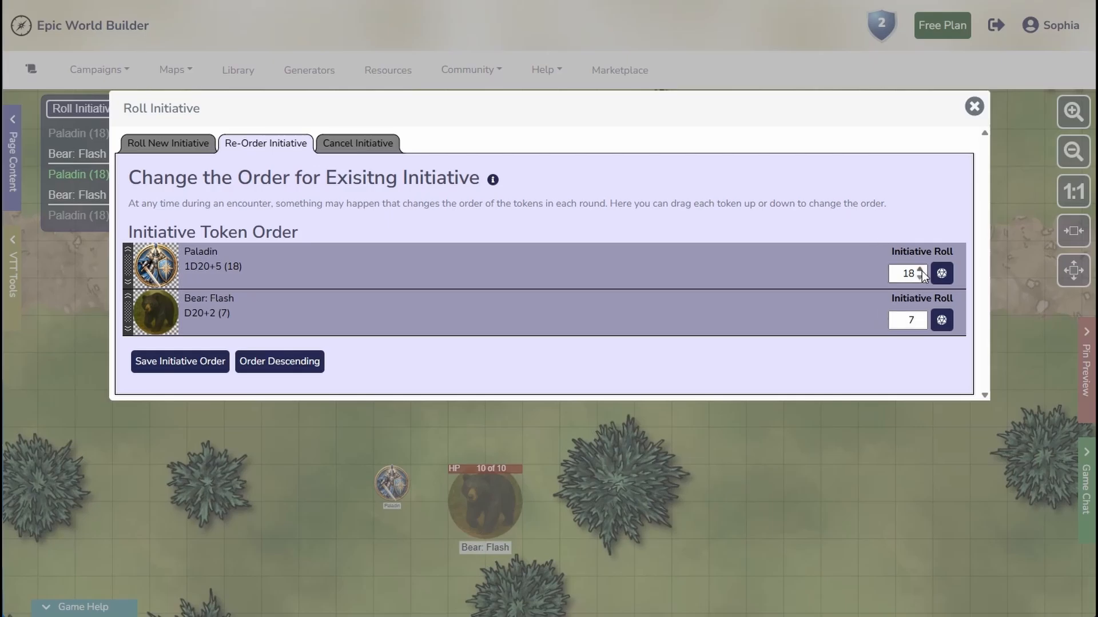
pyautogui.write('5')
pyautogui.moveTo(900, 269); pyautogui.dragTo(934, 272)
pyautogui.click(265, 370)
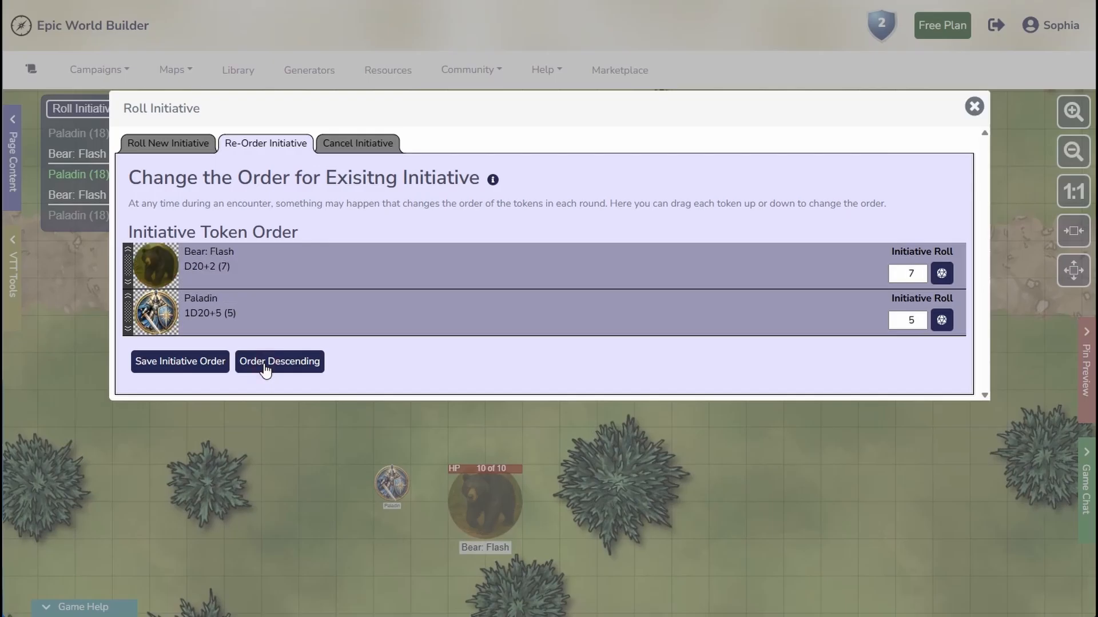
pyautogui.click(180, 366)
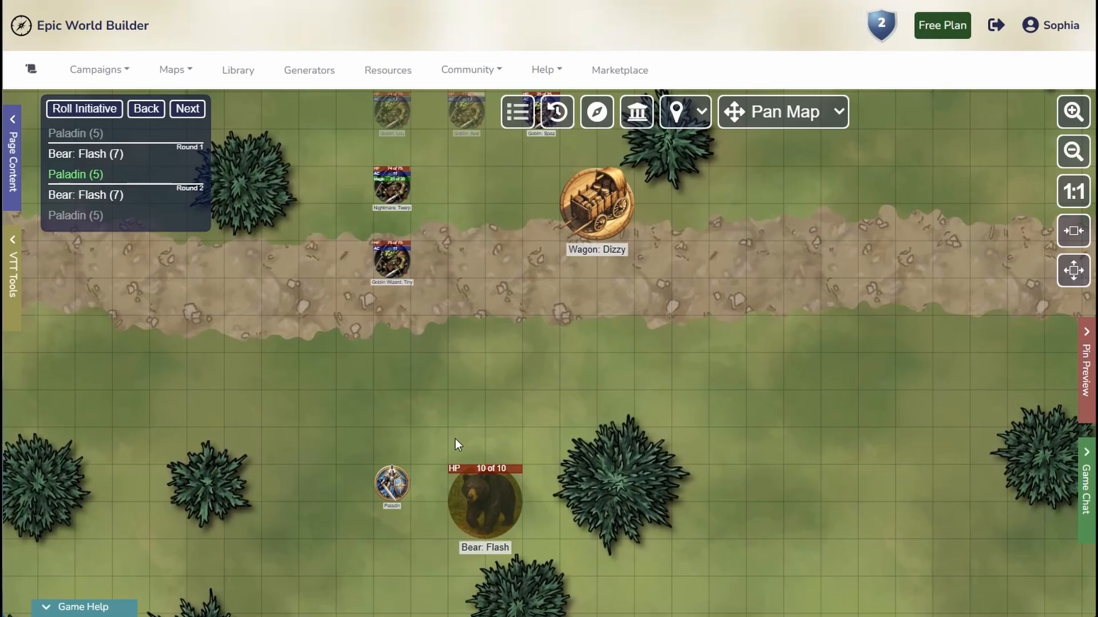
# Step: Move Bear: Flash one square diagonally up and right, and place Goblin: Axel, made visible, two squares above the Paladin
pyautogui.moveTo(487, 499); pyautogui.dragTo(507, 484)
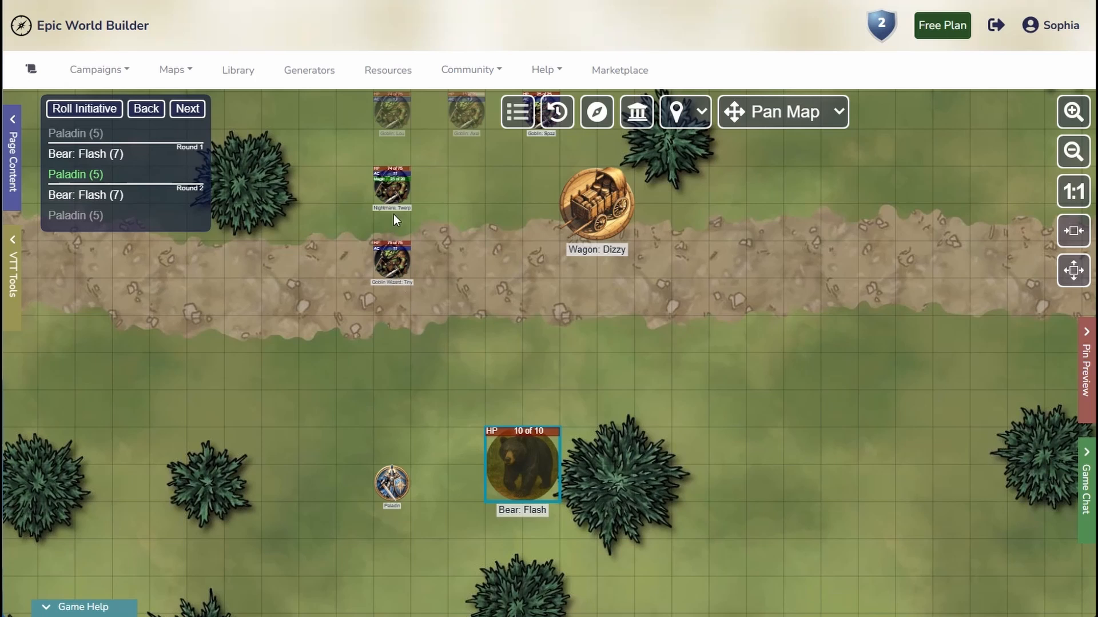
pyautogui.click(476, 115)
pyautogui.moveTo(476, 114); pyautogui.dragTo(432, 379)
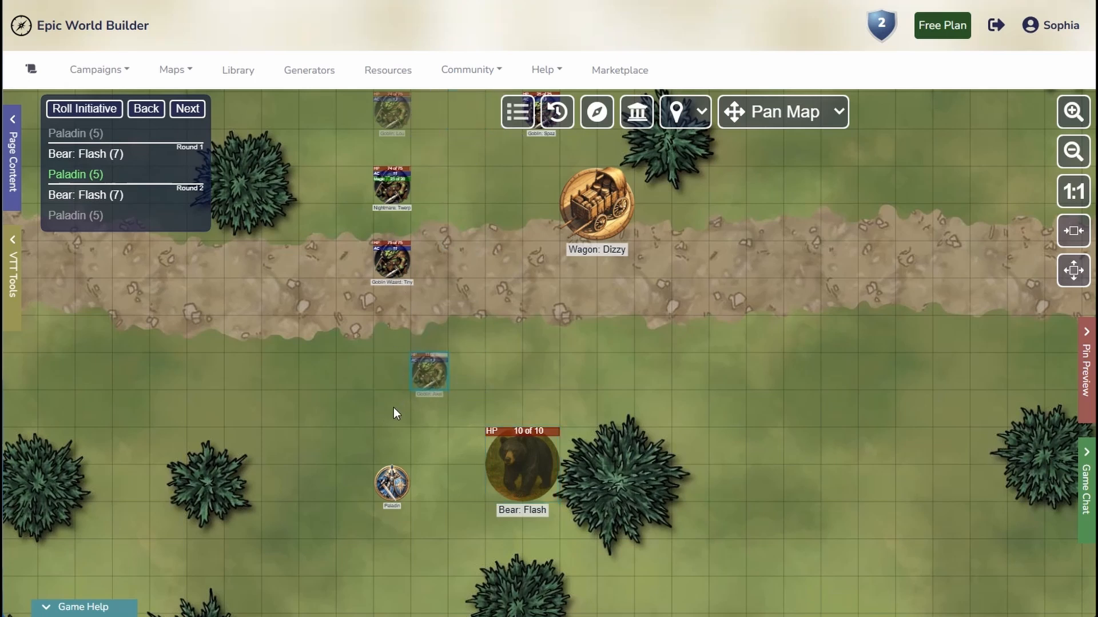
pyautogui.click(388, 403)
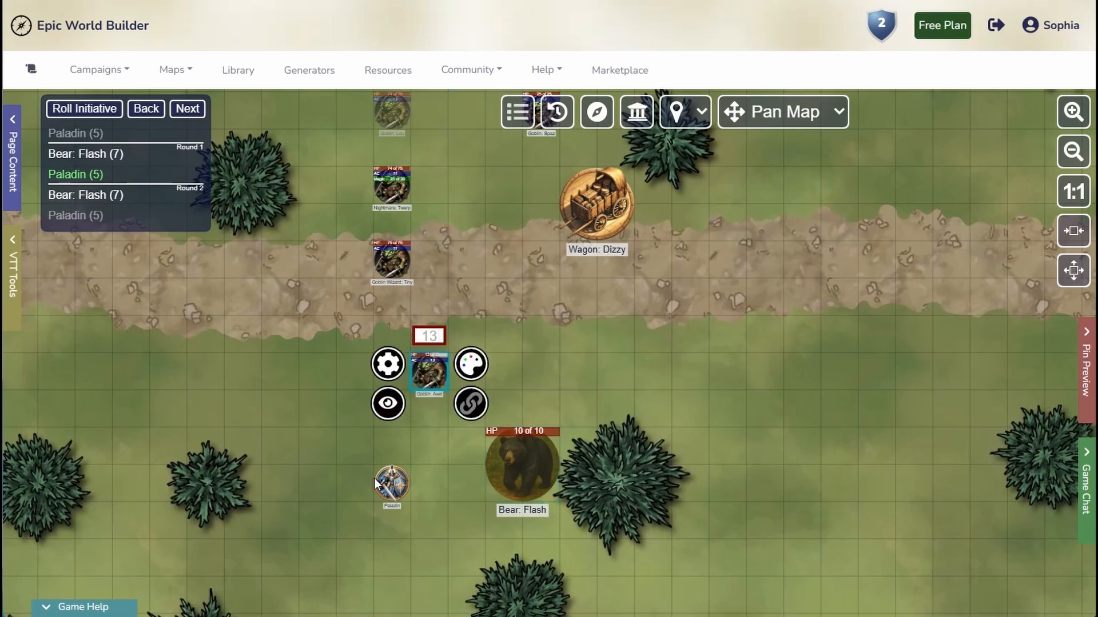
pyautogui.click(428, 374)
# Step: Add the Goblin: Axel token to the running encounter
pyautogui.scroll(1, 420, 506)
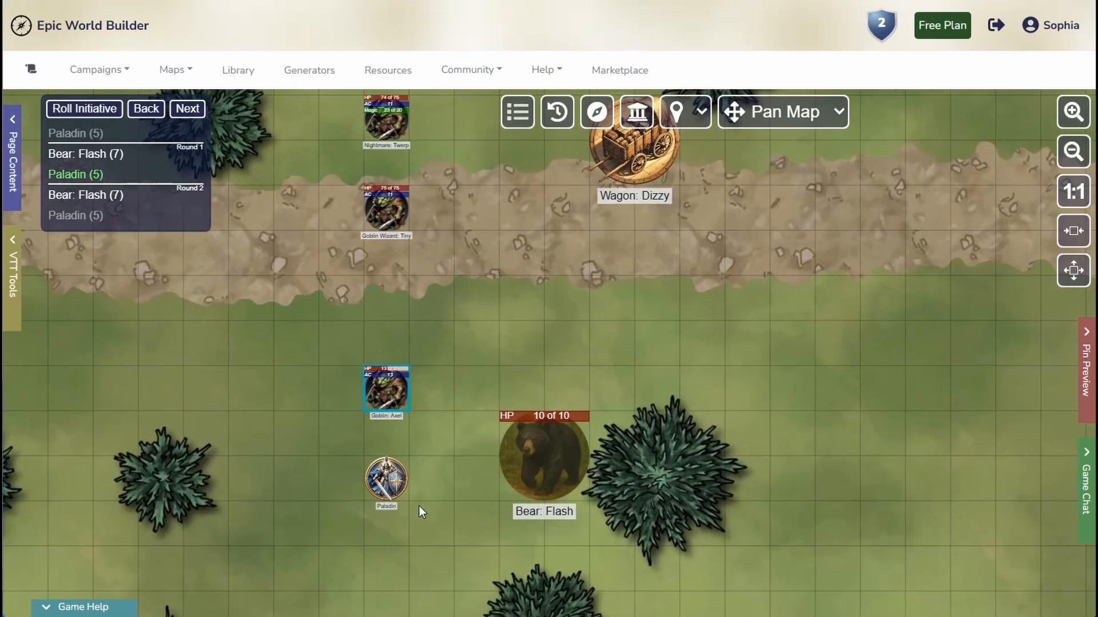
pyautogui.scroll(3, 419, 506)
pyautogui.click(368, 308)
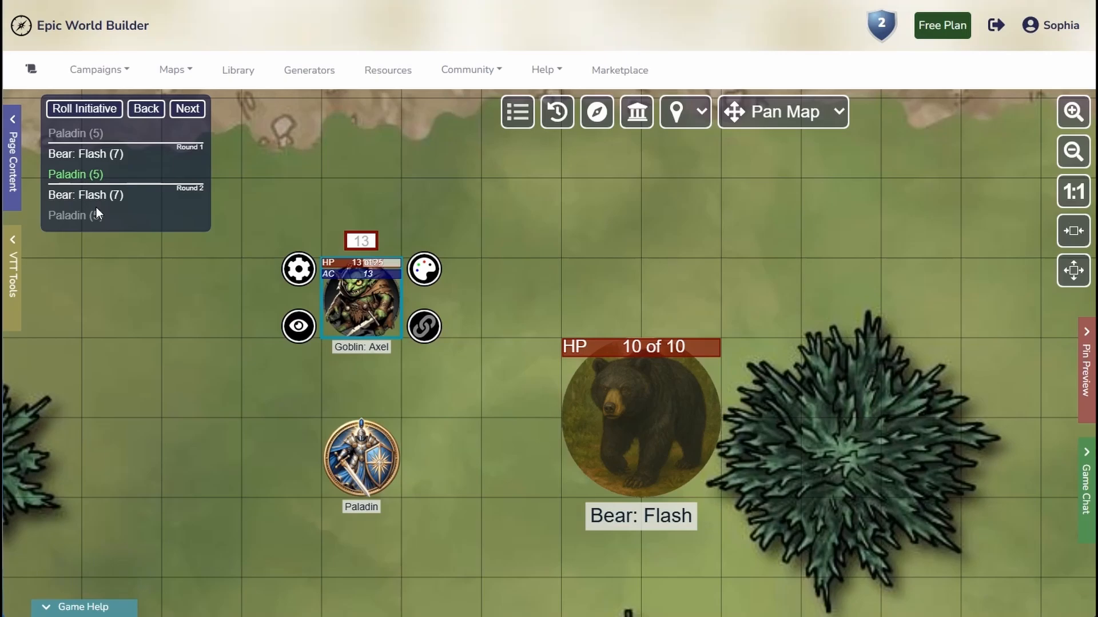
pyautogui.click(378, 299)
pyautogui.rightClick(378, 300)
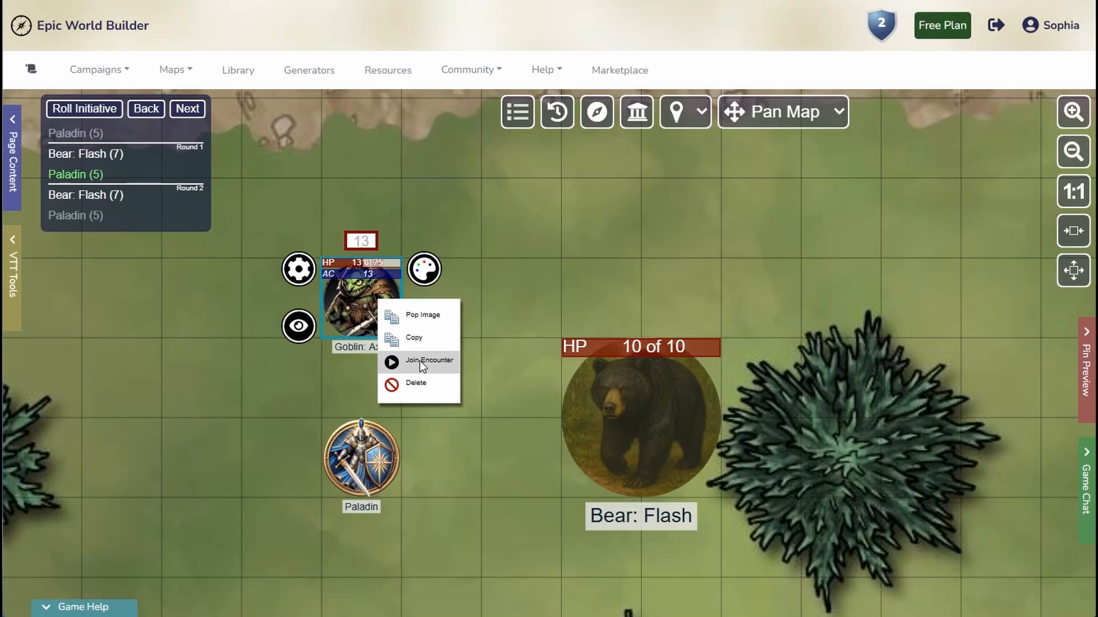
pyautogui.click(421, 363)
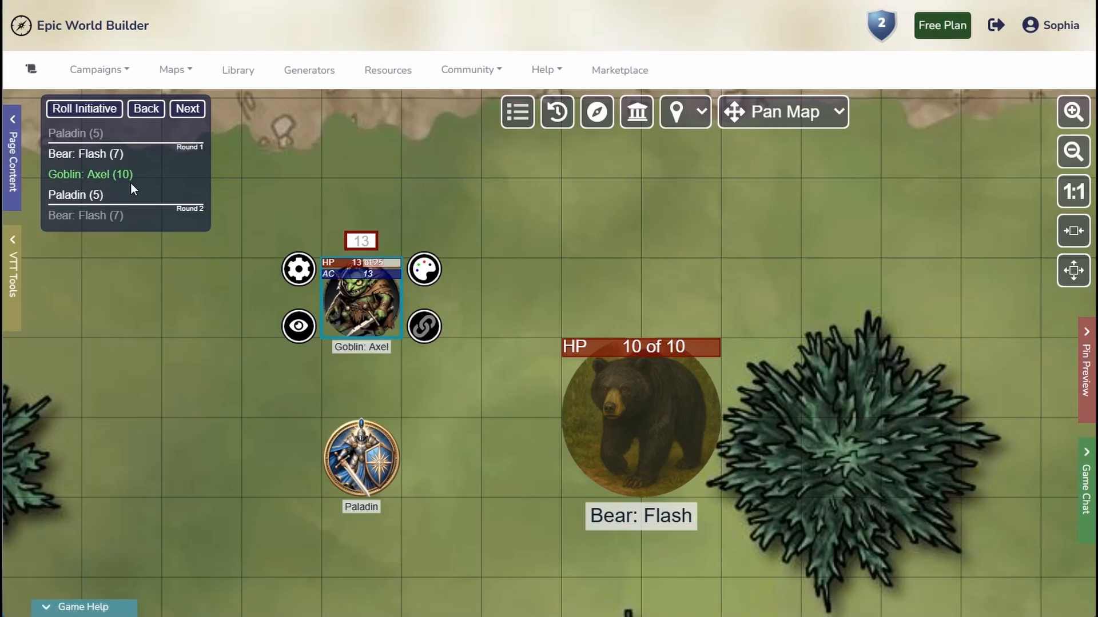
# Step: Review the token order and rolls of the existing initiative, and close it without changes
pyautogui.click(64, 109)
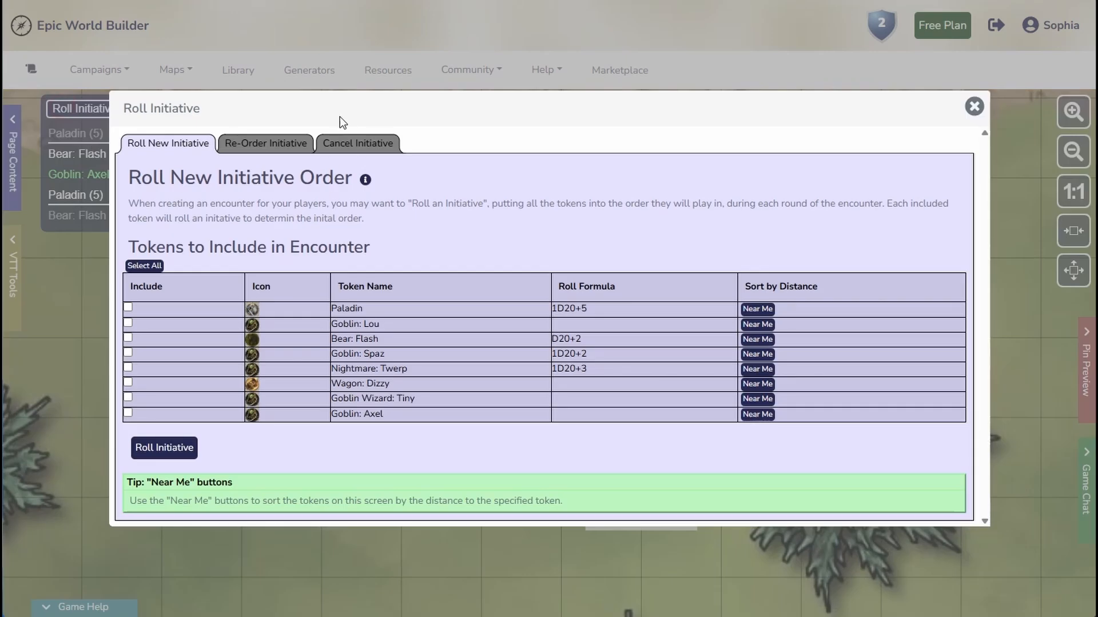
pyautogui.click(266, 143)
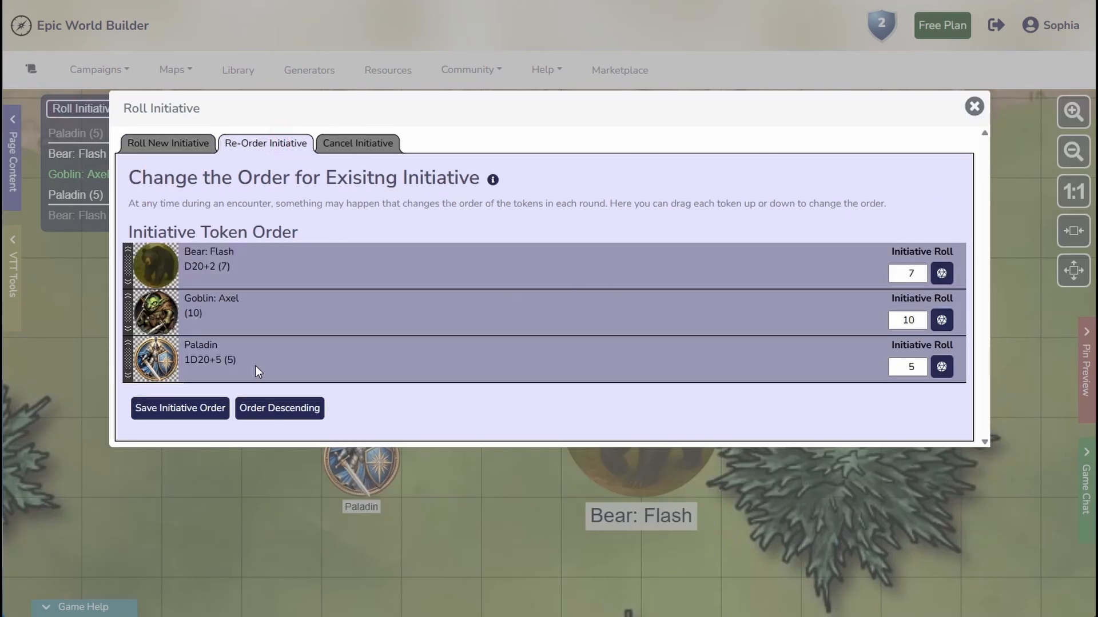
pyautogui.click(974, 107)
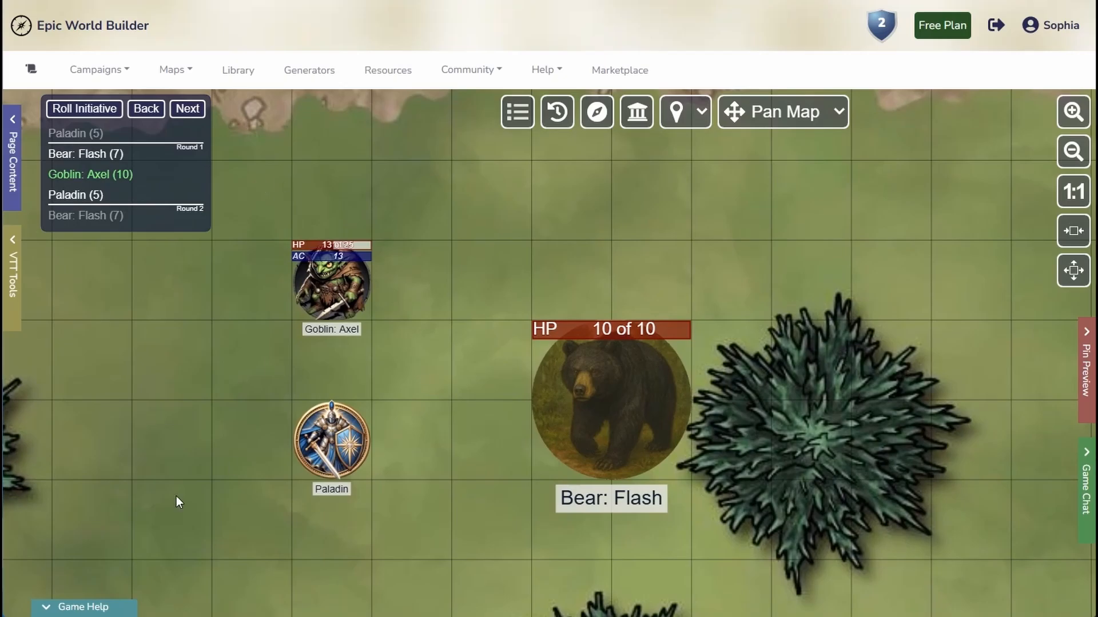
# Step: Look through the game help's shortcut lists for the map tools and the VTT
pyautogui.click(109, 607)
pyautogui.click(127, 513)
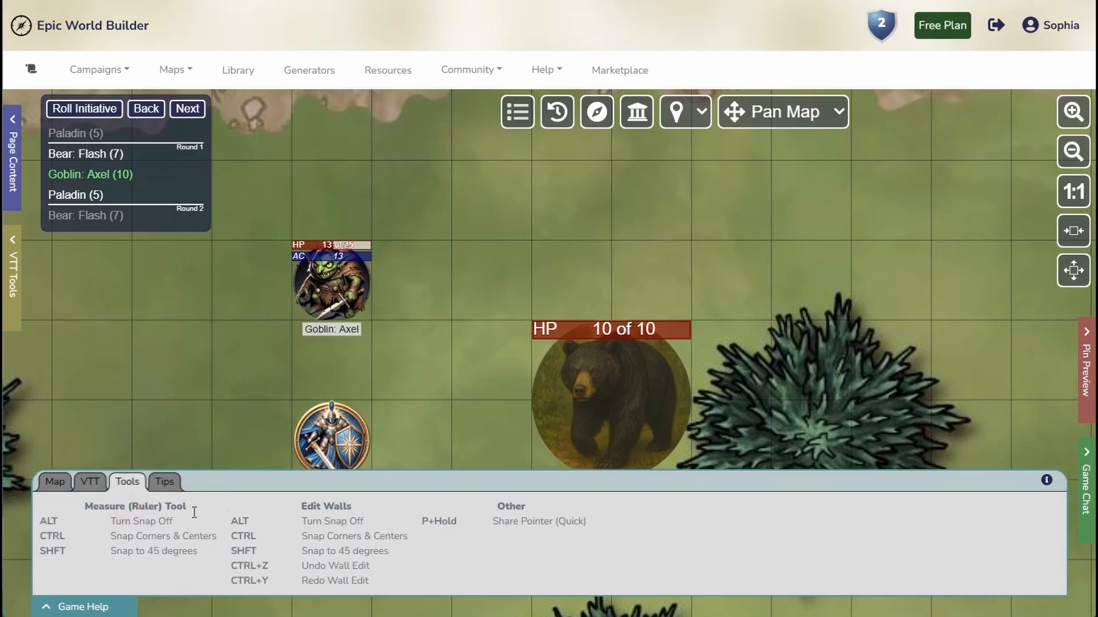
pyautogui.click(89, 482)
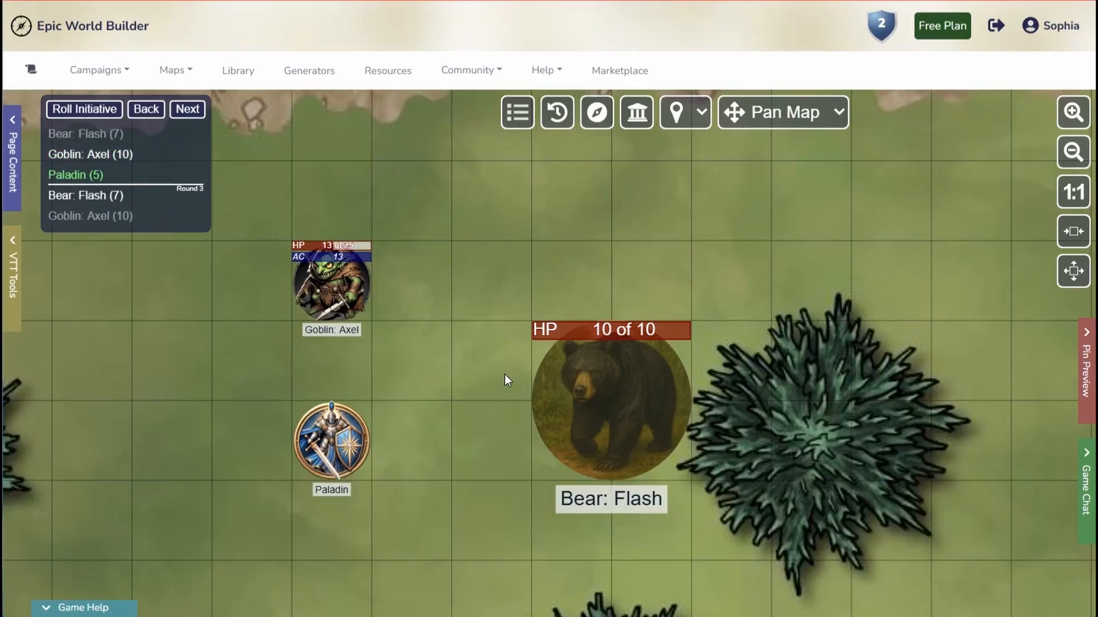
pyautogui.click(12, 275)
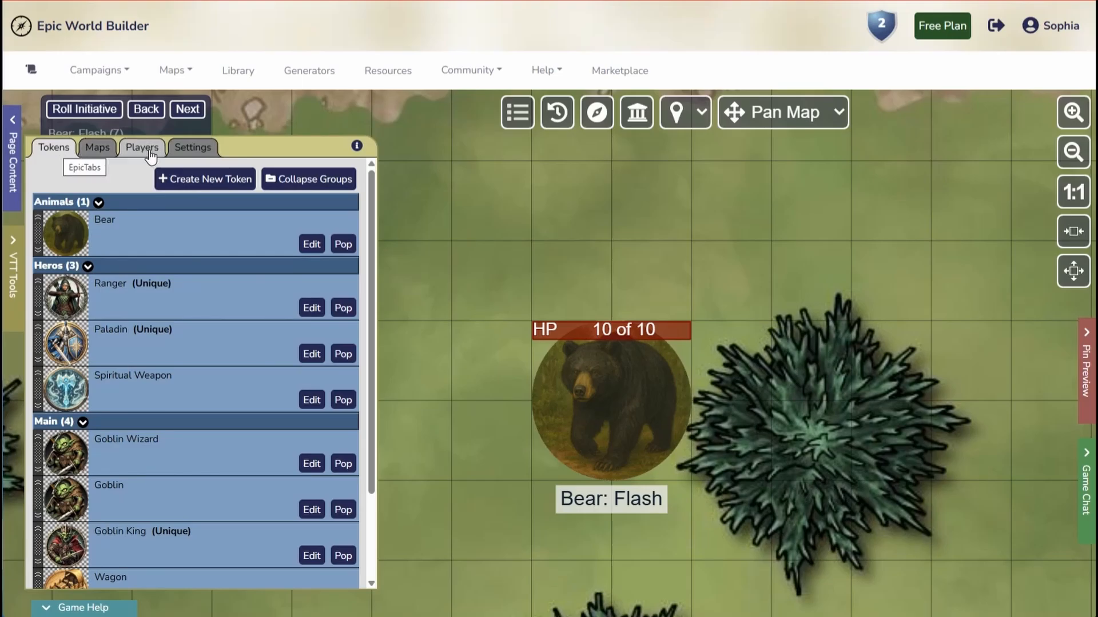
pyautogui.click(530, 218)
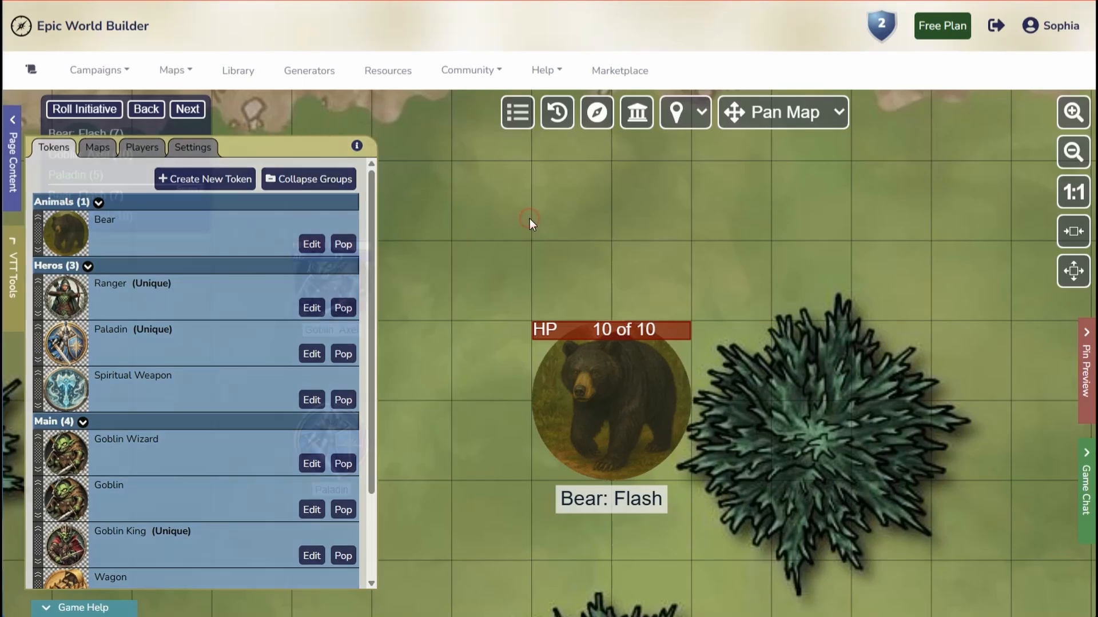
pyautogui.click(838, 116)
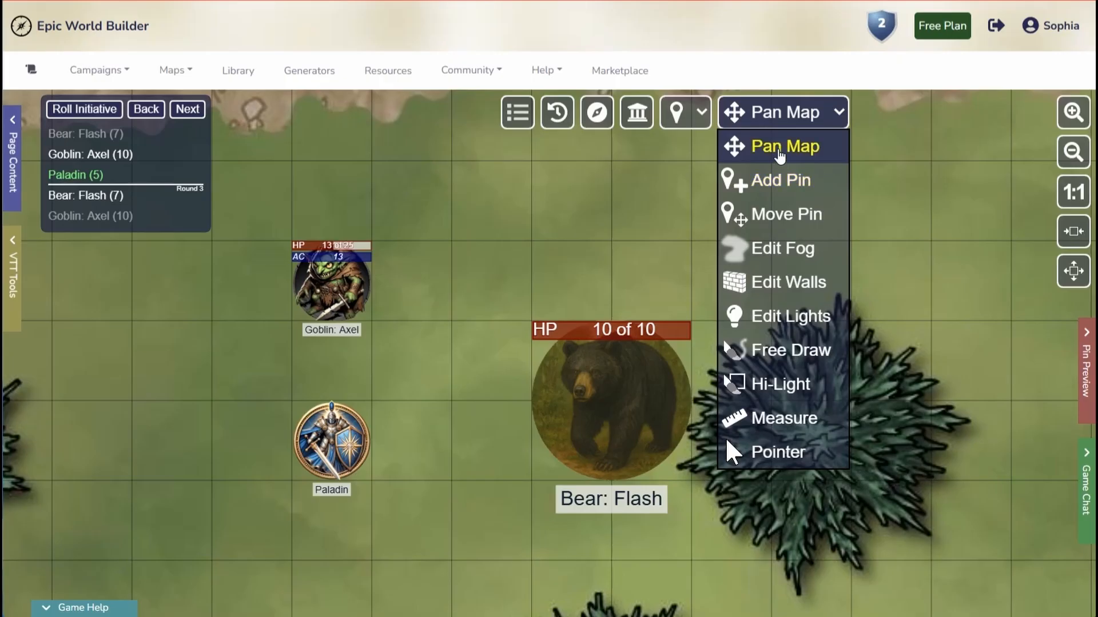
pyautogui.click(781, 150)
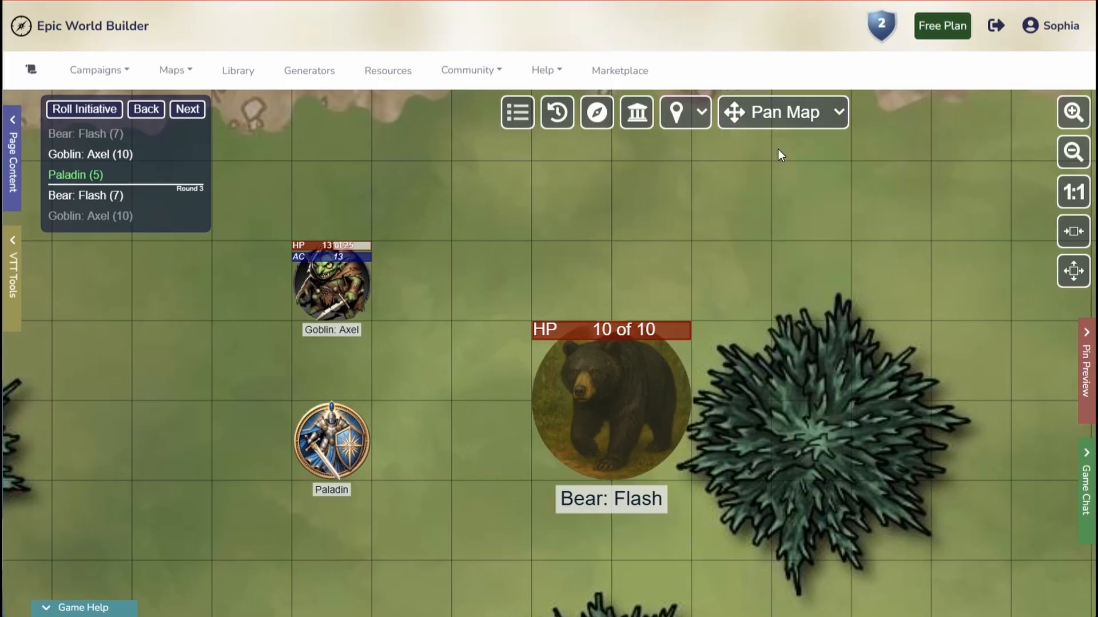
pyautogui.moveTo(642, 252); pyautogui.dragTo(576, 229)
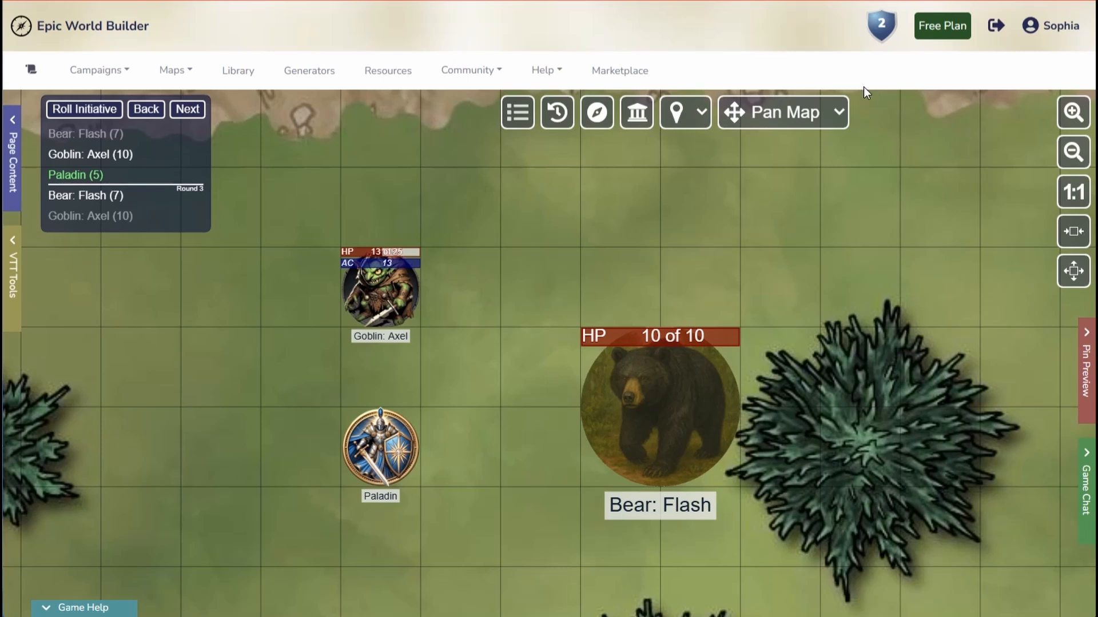
# Step: Draw a fog patch about two squares wide just above the large tree beside Bear: Flash
pyautogui.click(836, 113)
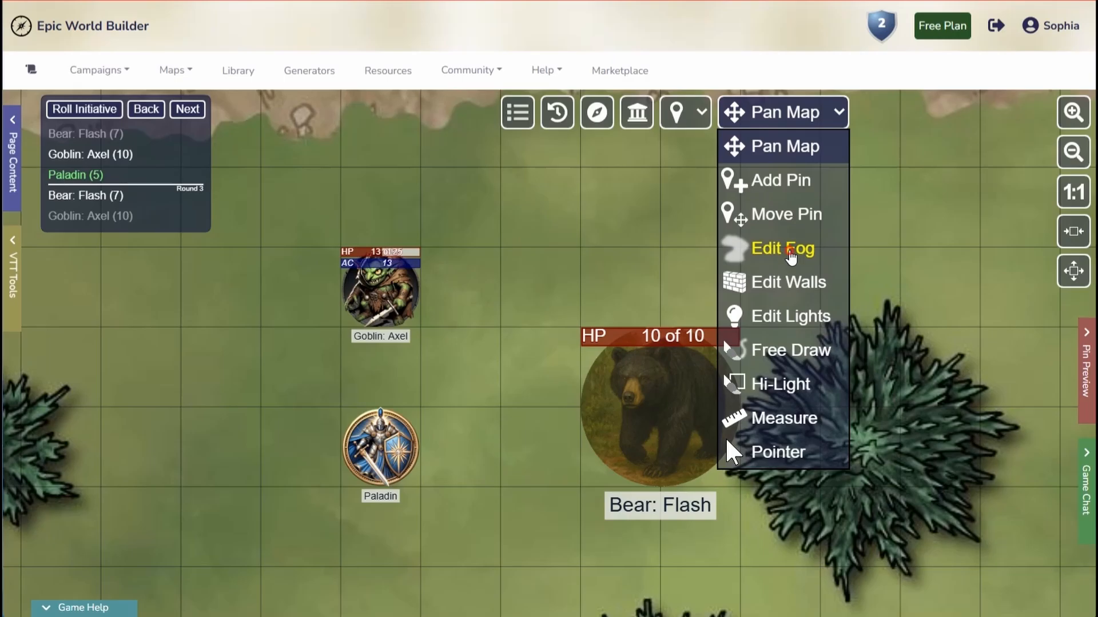
pyautogui.click(790, 256)
pyautogui.moveTo(862, 297); pyautogui.dragTo(885, 313)
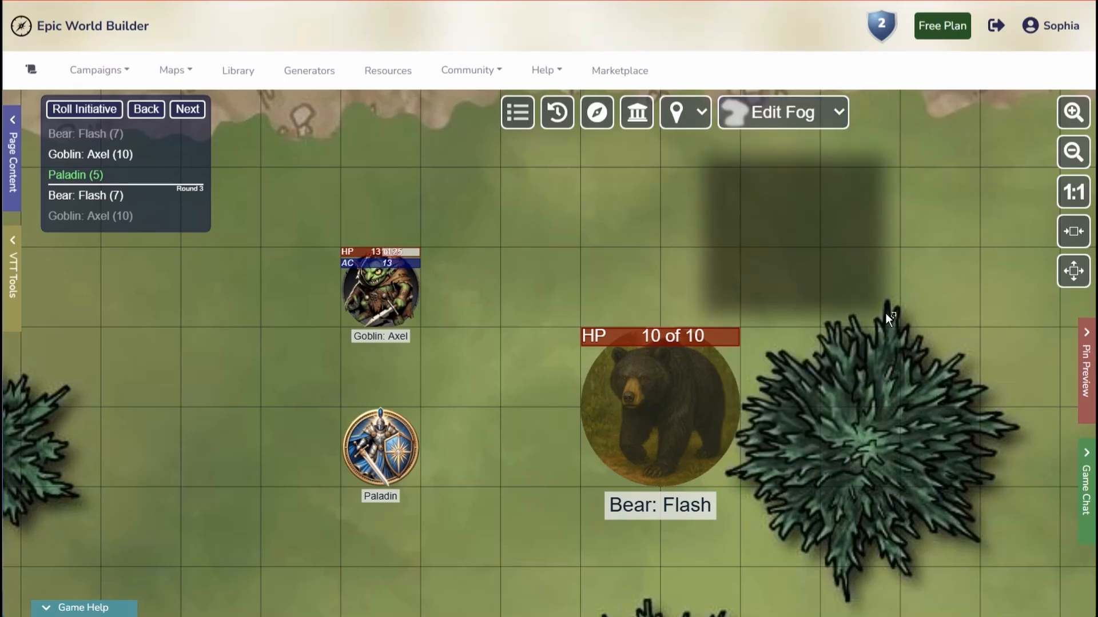
pyautogui.scroll(-2, 885, 314)
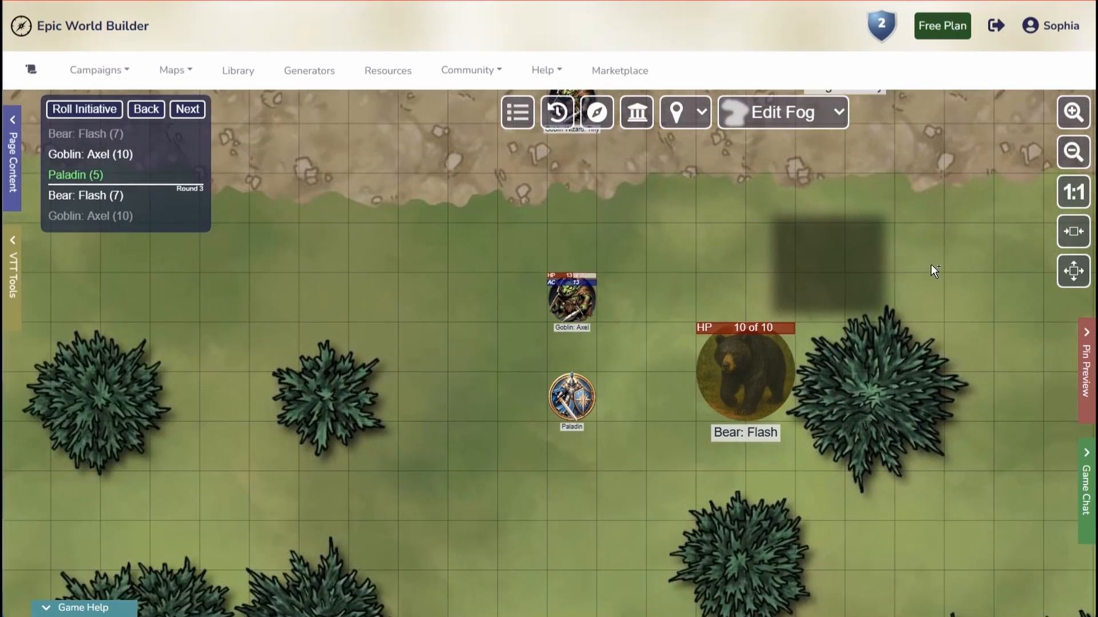
# Step: Erase the lower-right quarter of the fog patch and add a wider fog rectangle about four and a half by two squares over that corner
pyautogui.moveTo(989, 220); pyautogui.dragTo(807, 285)
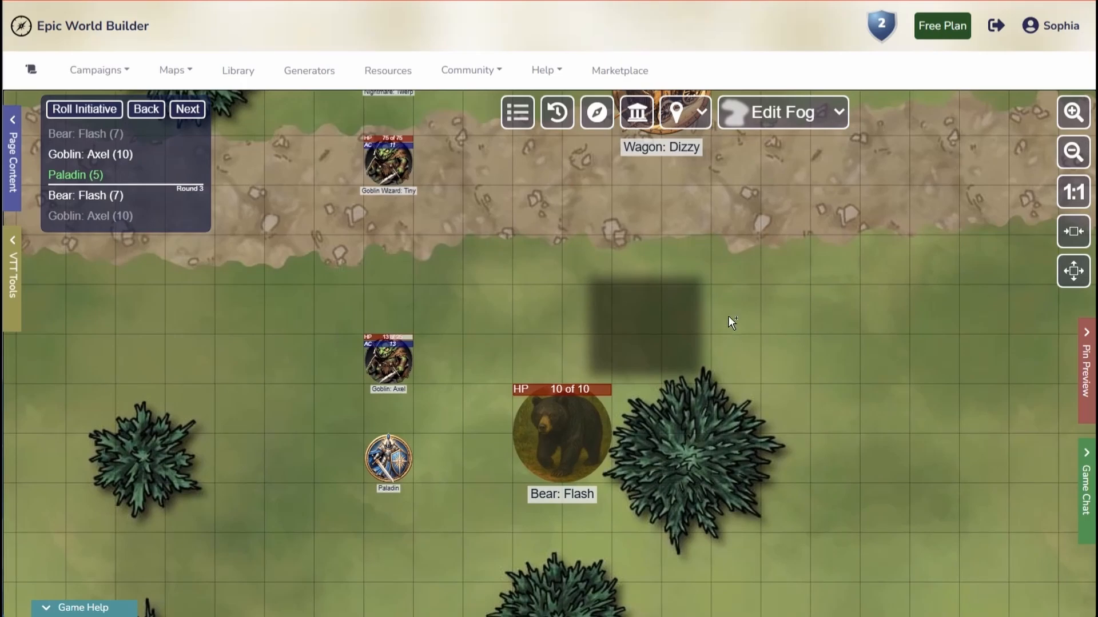
pyautogui.moveTo(691, 358); pyautogui.dragTo(872, 475)
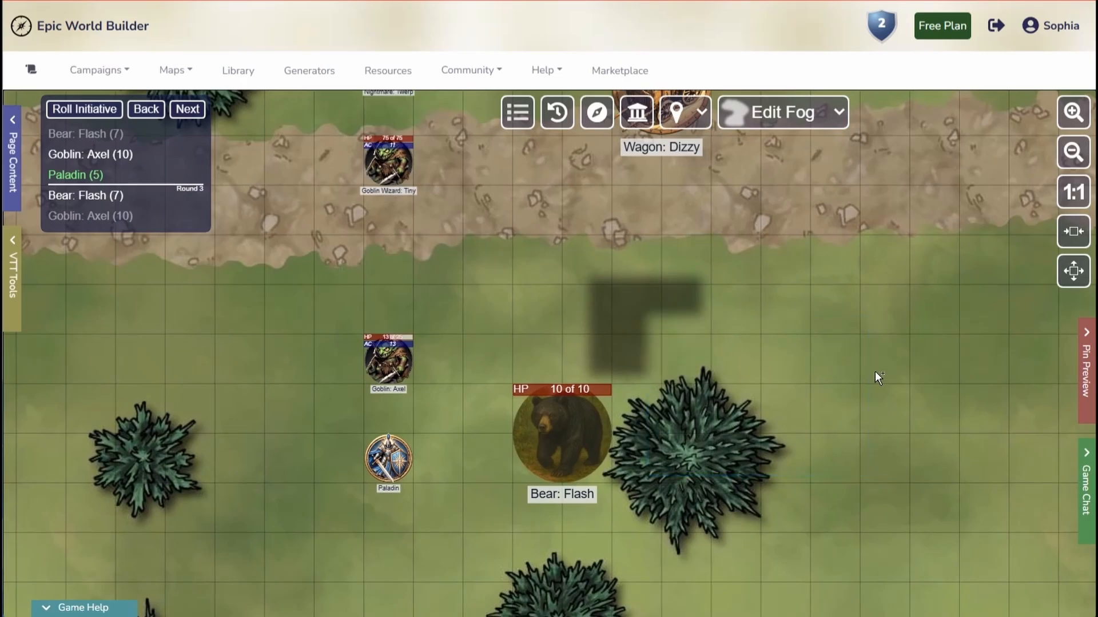
pyautogui.moveTo(870, 411); pyautogui.dragTo(639, 307)
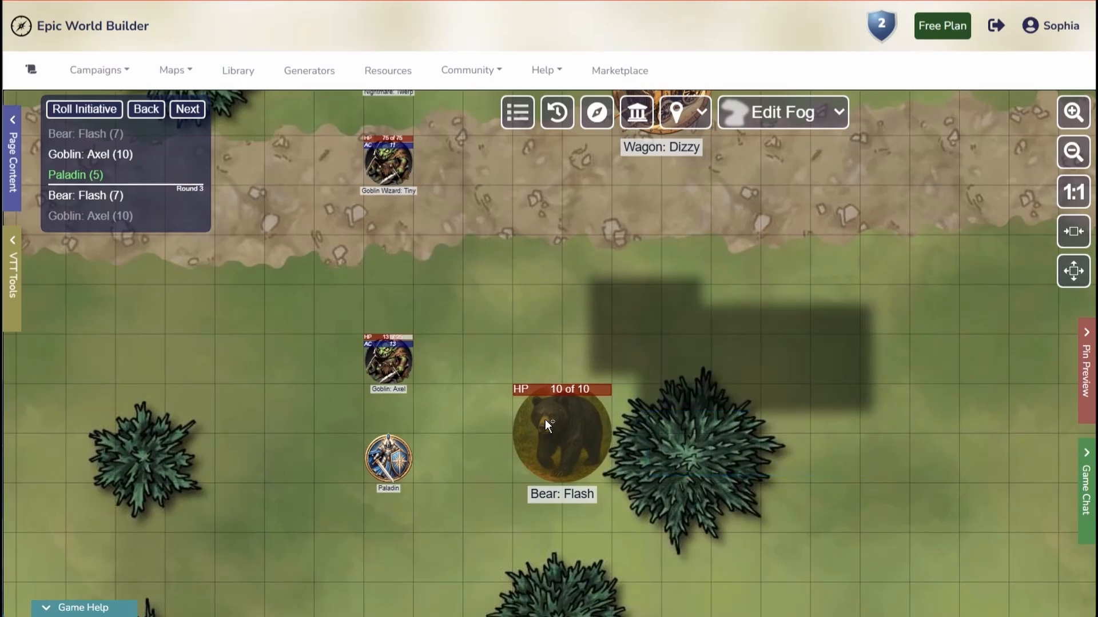
# Step: Return to panning mode and select the Paladin token to preview the fog from its view
pyautogui.click(809, 112)
pyautogui.click(768, 145)
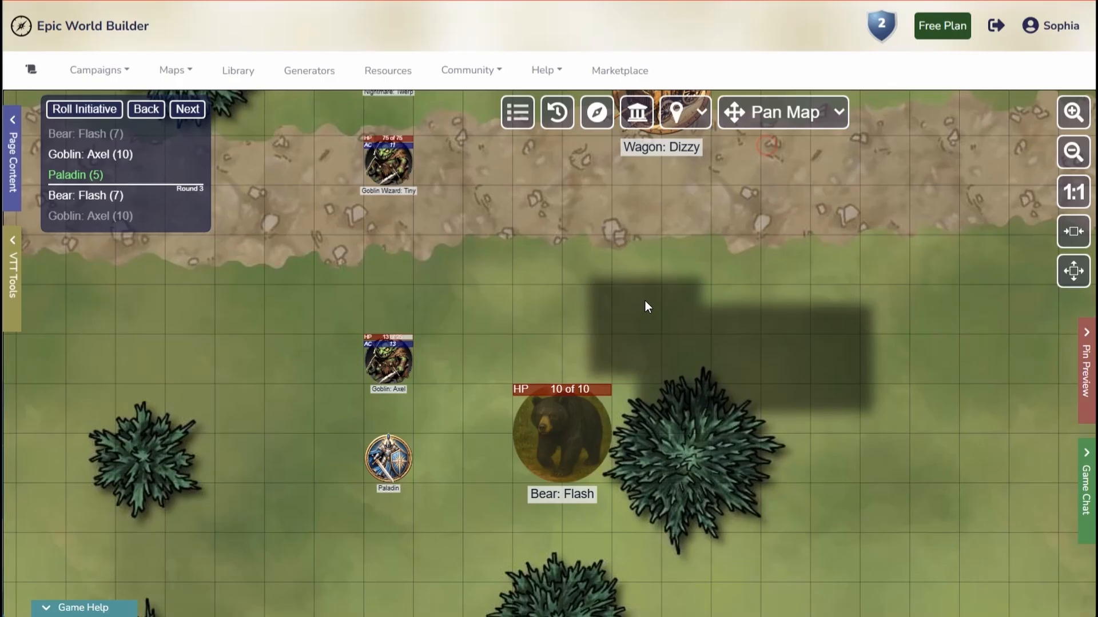
pyautogui.click(378, 455)
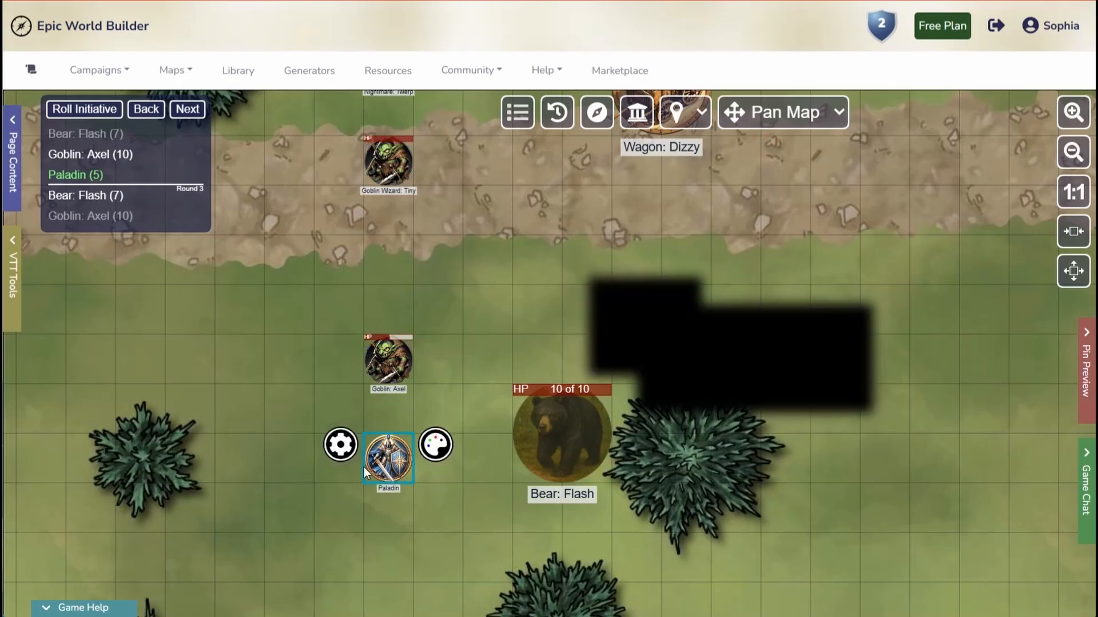
# Step: Extend the fog with large overlapping rectangles from the dirt road down to the large tree beside Bear: Flash
pyautogui.click(823, 118)
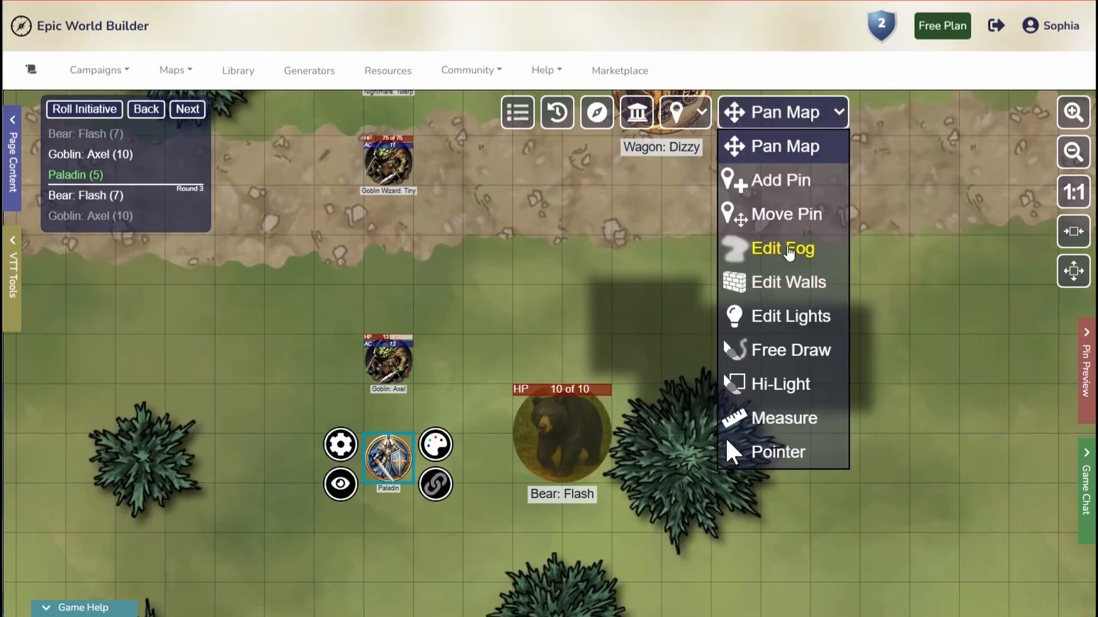
pyautogui.click(789, 252)
pyautogui.moveTo(894, 264); pyautogui.dragTo(578, 391)
pyautogui.moveTo(894, 264); pyautogui.dragTo(813, 237)
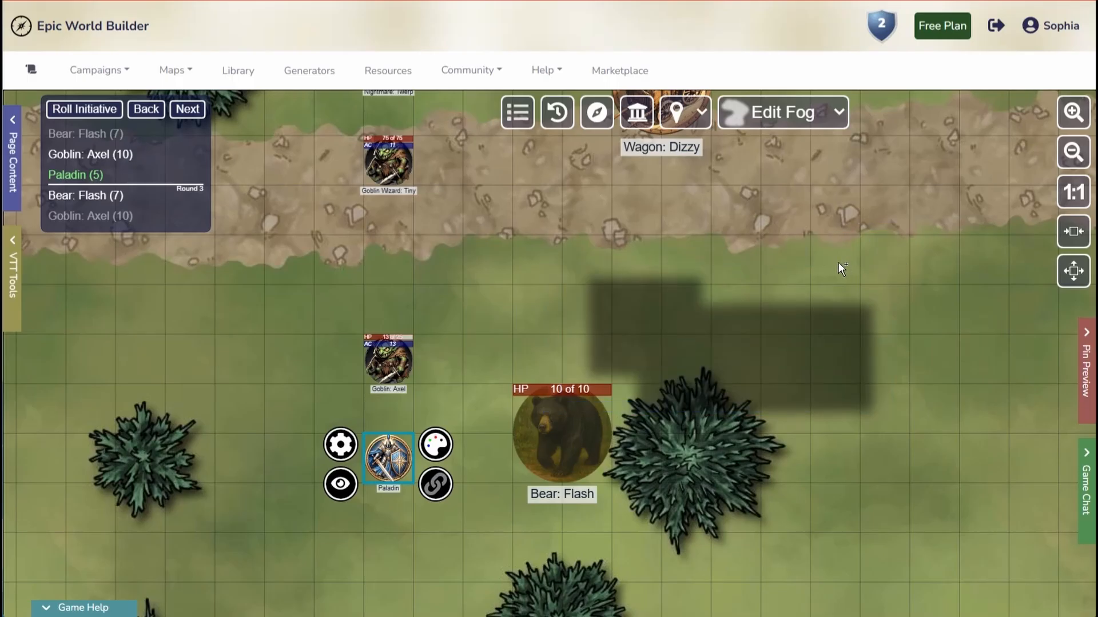
pyautogui.moveTo(927, 212); pyautogui.dragTo(603, 412)
pyautogui.moveTo(567, 185); pyautogui.dragTo(773, 410)
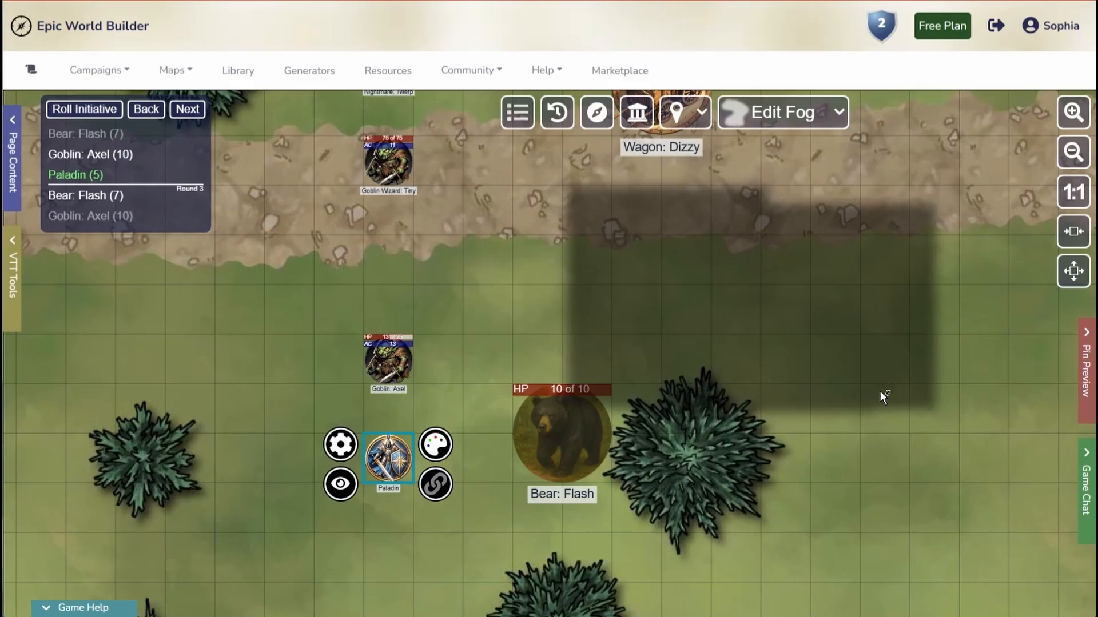
# Step: Alternate between erasing the fog and drawing new fog rectangles above the large tree, ending with all fog erased
pyautogui.moveTo(910, 382); pyautogui.dragTo(566, 138)
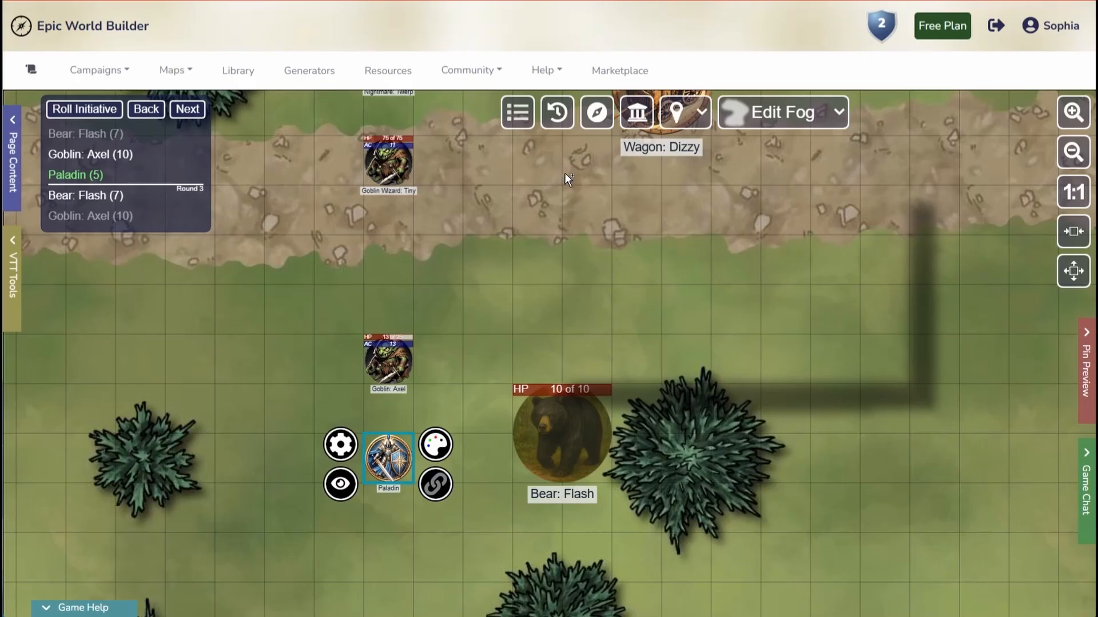
pyautogui.moveTo(573, 172); pyautogui.dragTo(944, 436)
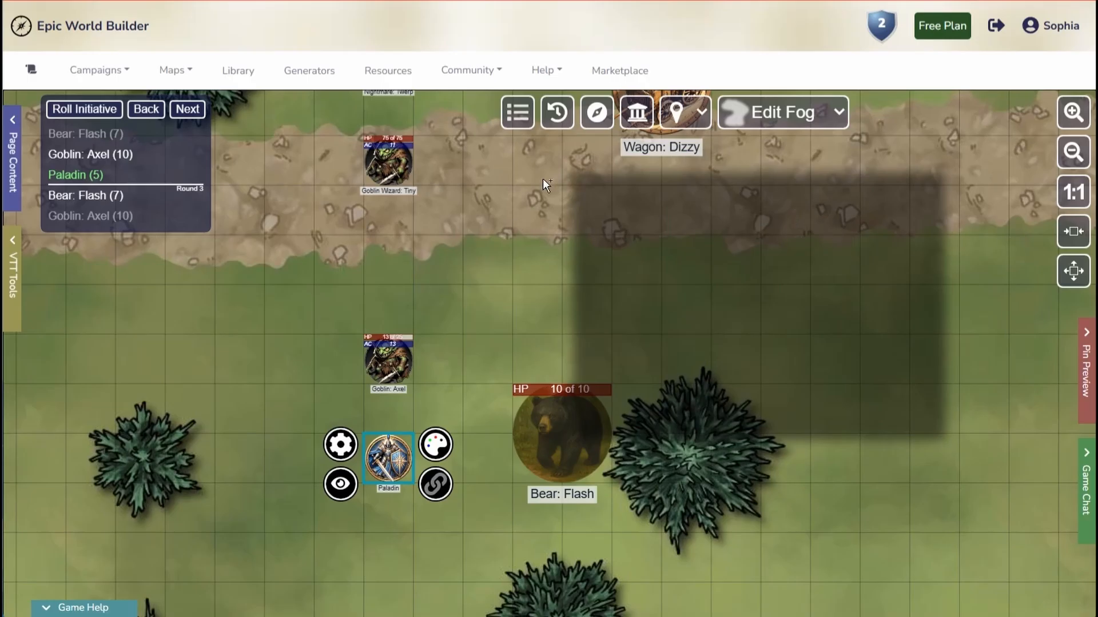
pyautogui.moveTo(551, 165); pyautogui.dragTo(946, 439)
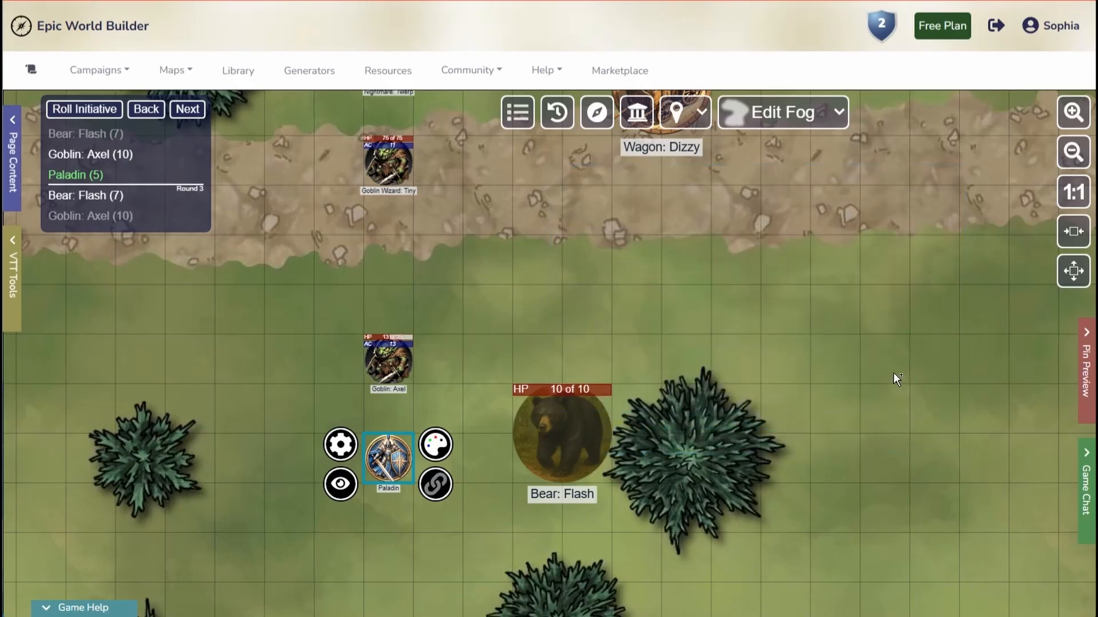
pyautogui.moveTo(824, 263); pyautogui.dragTo(756, 332)
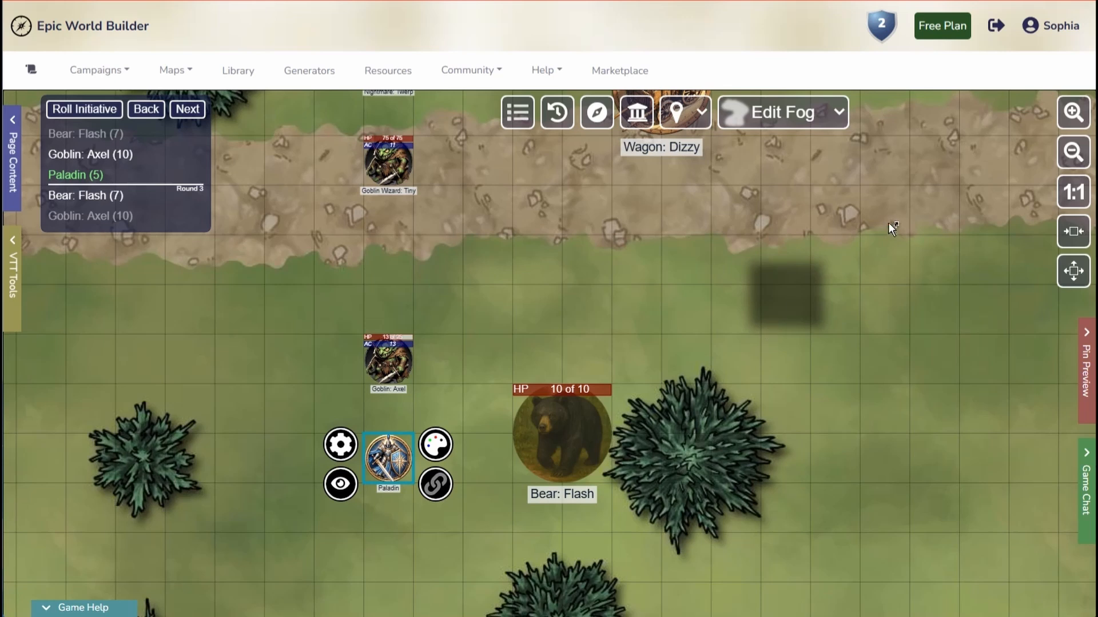
pyautogui.moveTo(889, 222)
pyautogui.mouseDown()
pyautogui.moveTo(756, 332)
pyautogui.moveTo(863, 226)
pyautogui.moveTo(736, 352)
pyautogui.mouseUp()
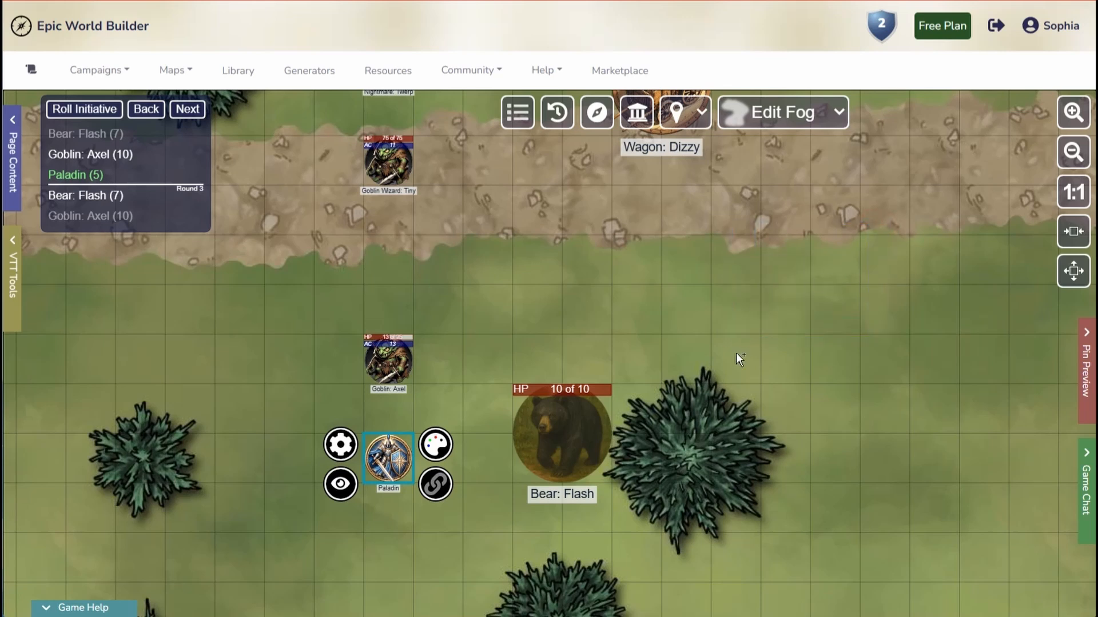
# Step: Build a straight vertical wall six squares long in the open grass east of the large tree
pyautogui.click(840, 114)
pyautogui.click(813, 280)
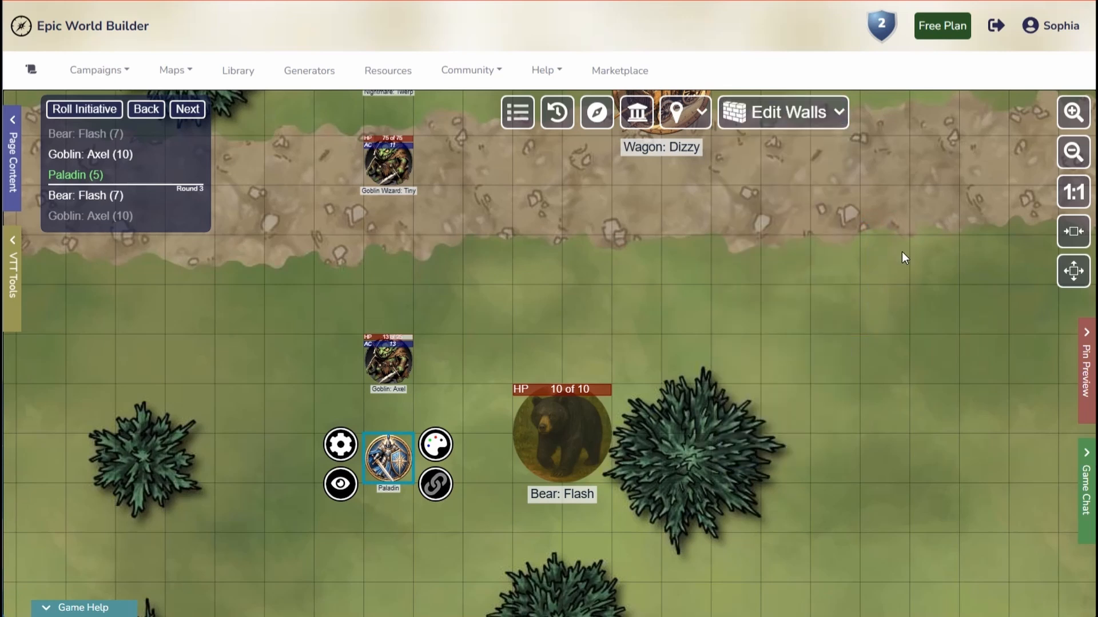
pyautogui.moveTo(901, 252); pyautogui.dragTo(551, 206)
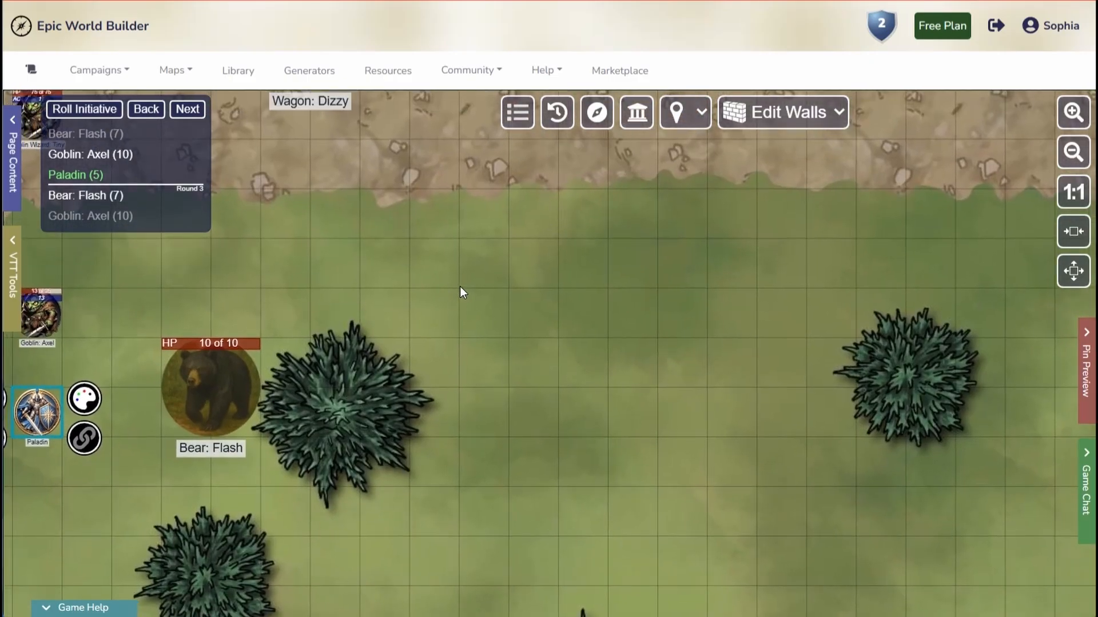
pyautogui.click(458, 288)
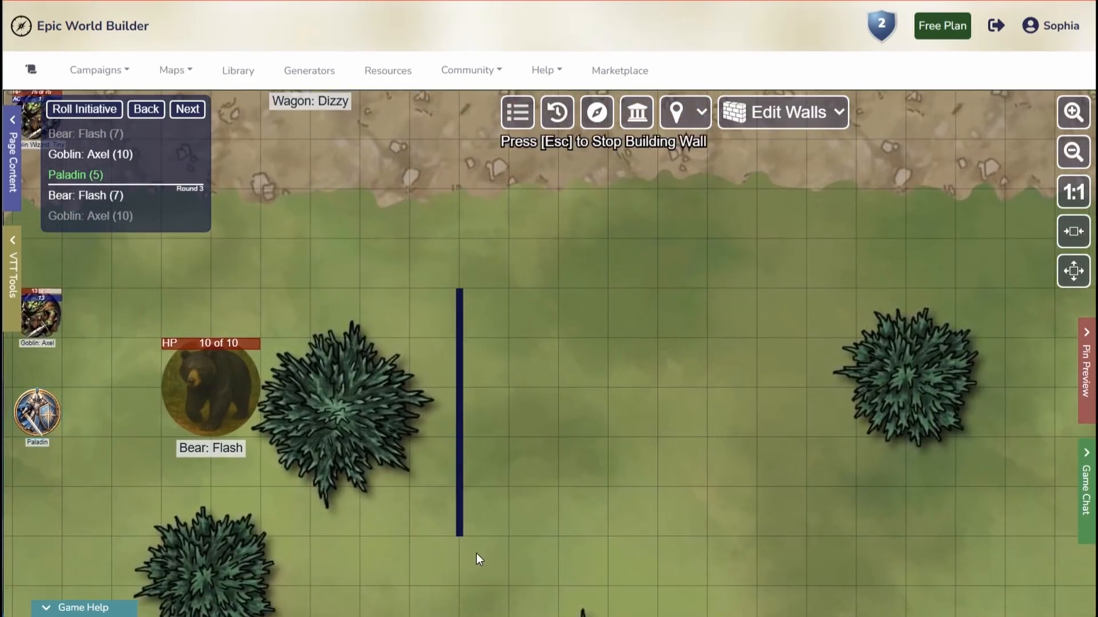
pyautogui.click(476, 575)
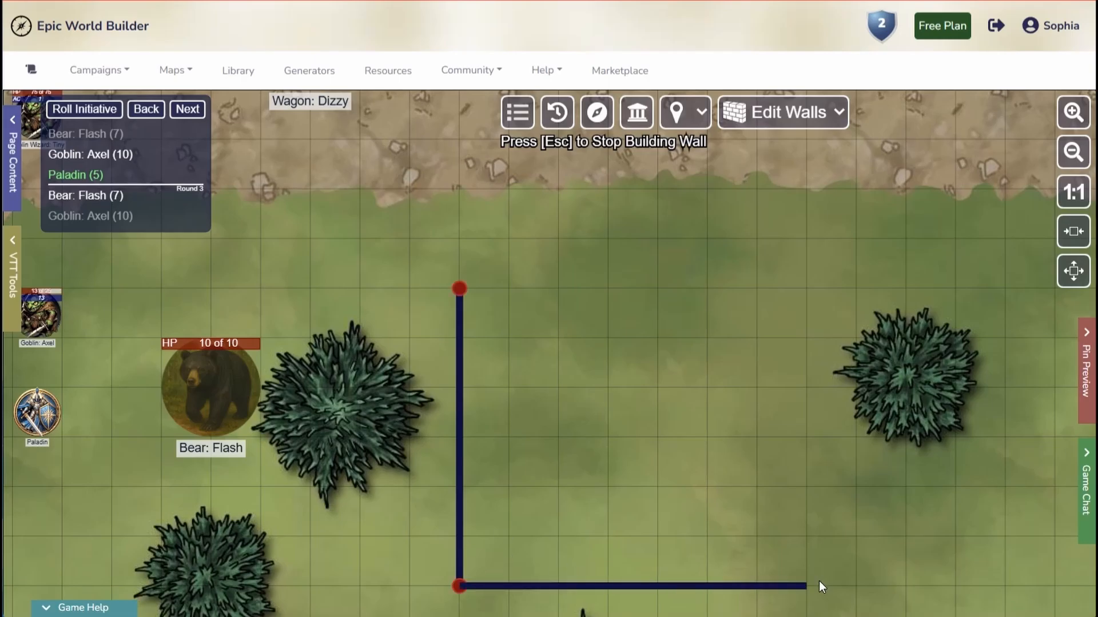
pyautogui.press('Escape')
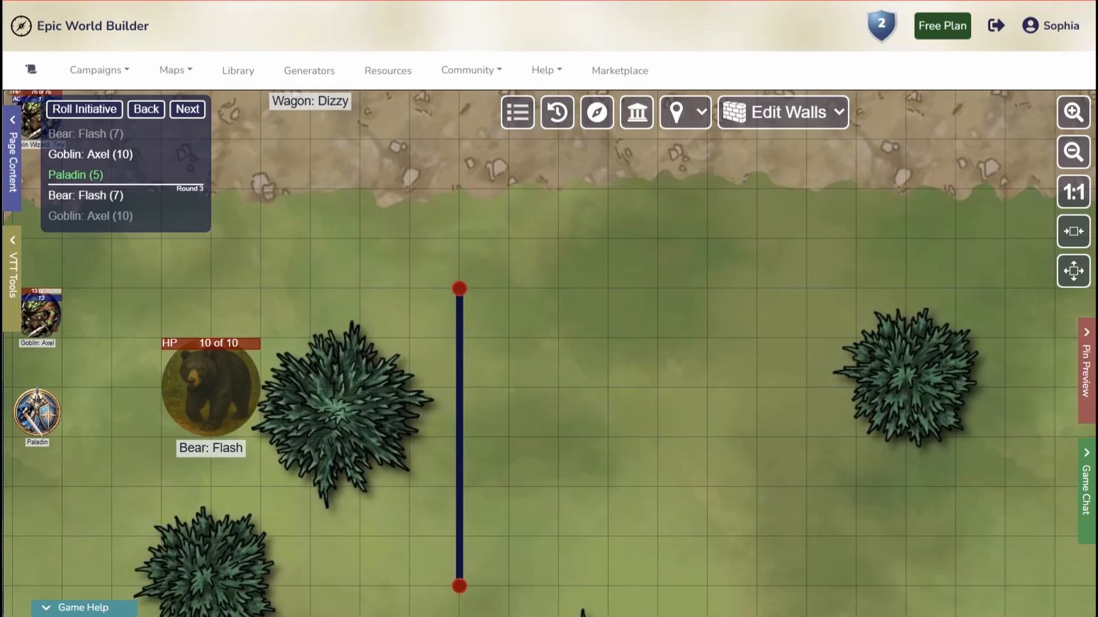
# Step: Look through the game help for the wall-editing shortcuts and the tips, and close the help
pyautogui.click(103, 609)
pyautogui.click(135, 482)
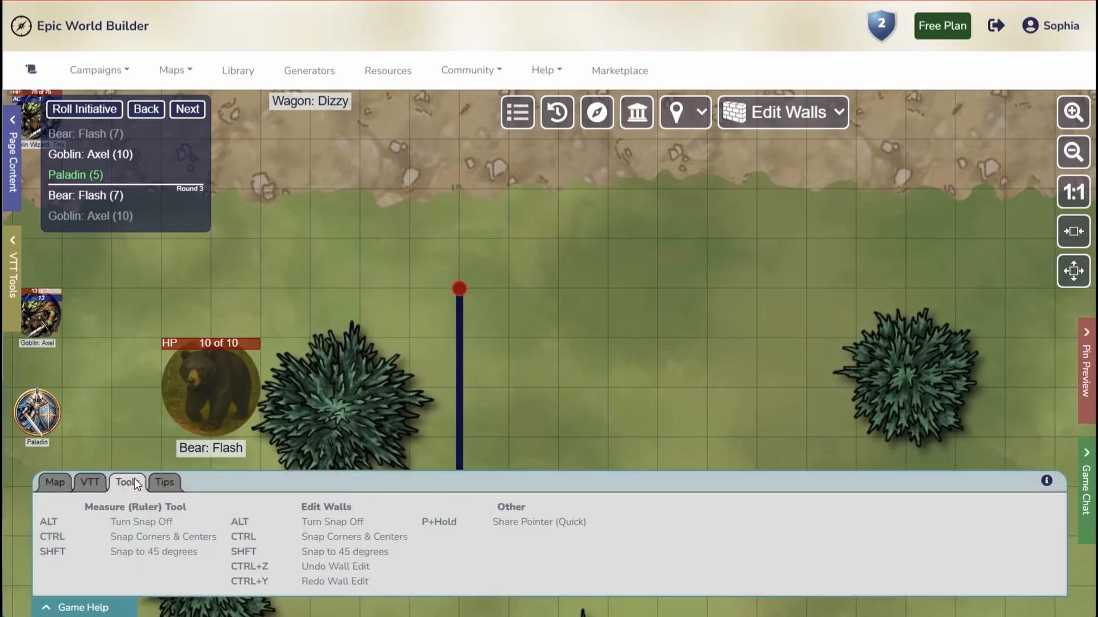
pyautogui.click(164, 482)
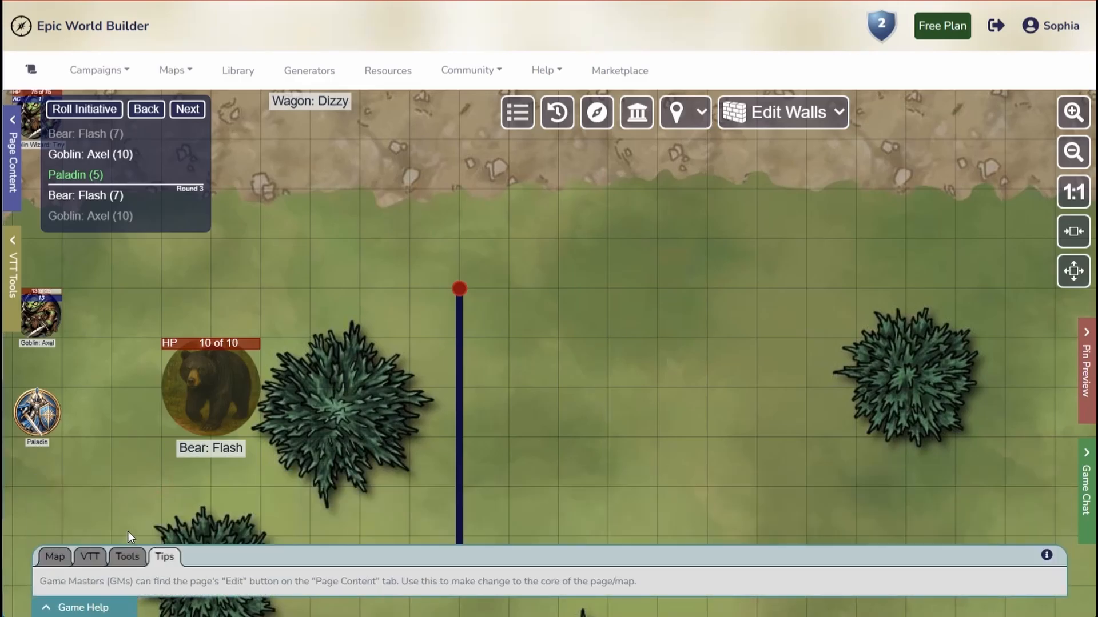
pyautogui.click(93, 554)
pyautogui.click(127, 482)
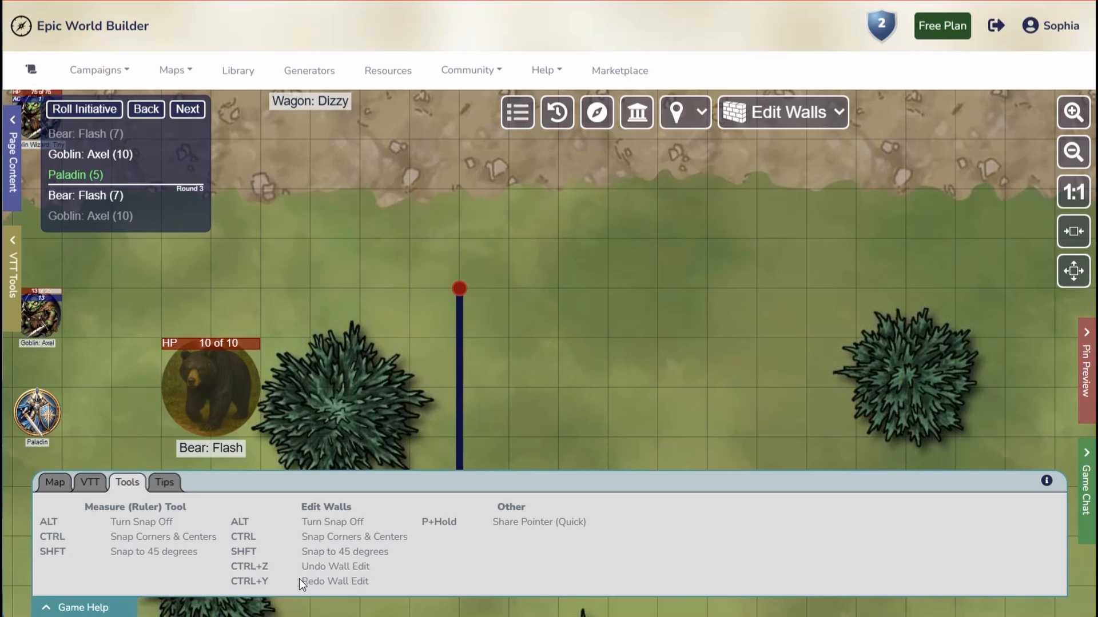
pyautogui.click(485, 393)
pyautogui.press('Escape')
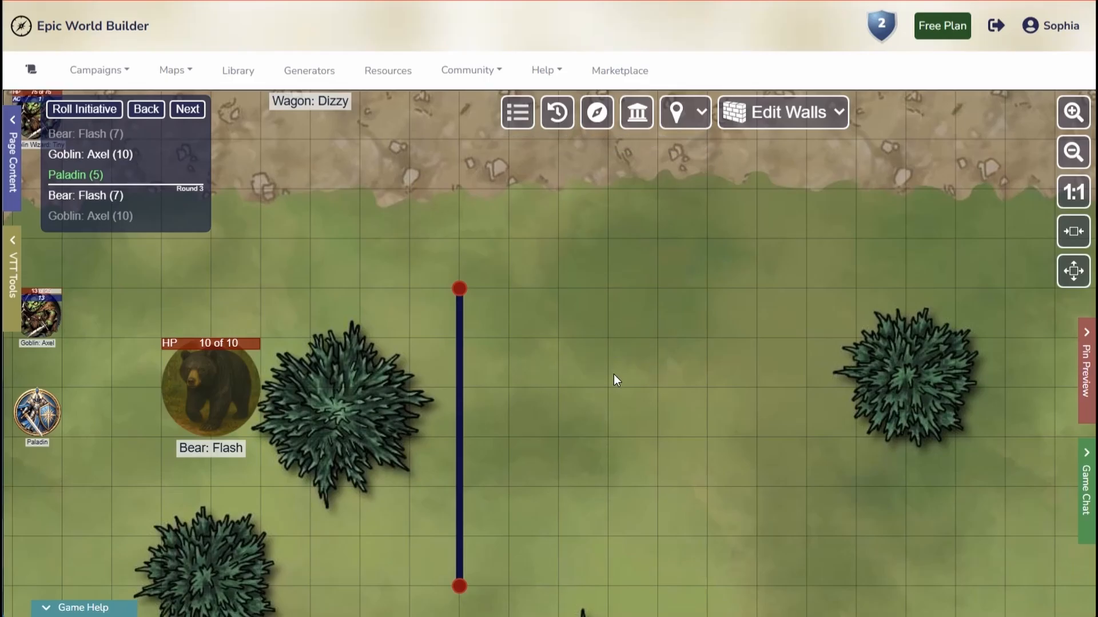
# Step: Continue the wall from its lower junction and close it into a rectangular room seven squares wide and six high
pyautogui.rightClick(459, 587)
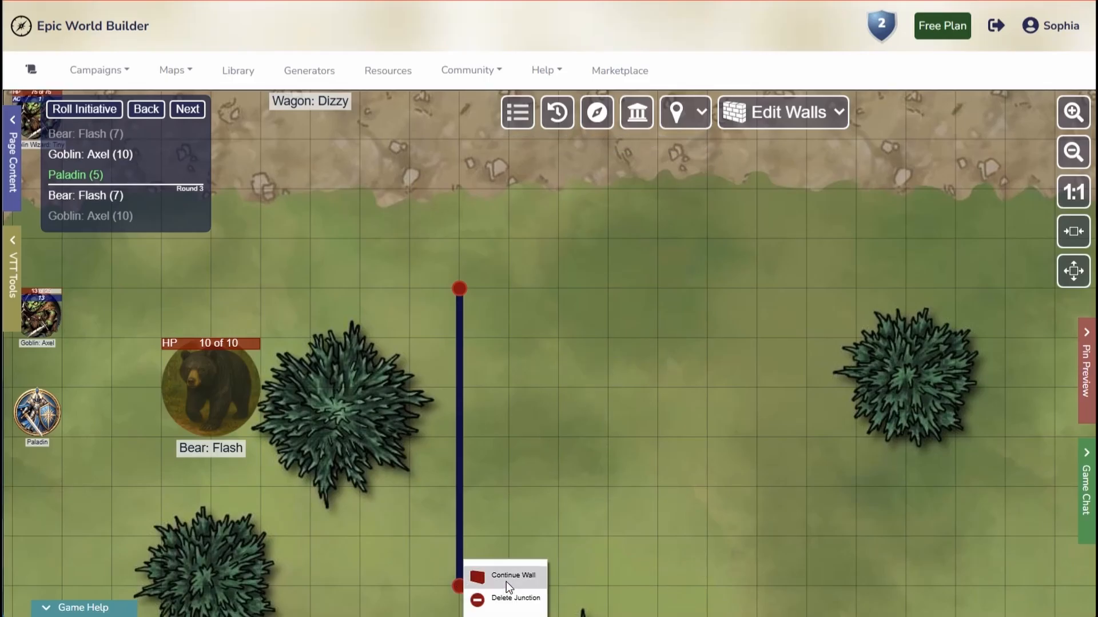
pyautogui.click(506, 576)
pyautogui.click(807, 587)
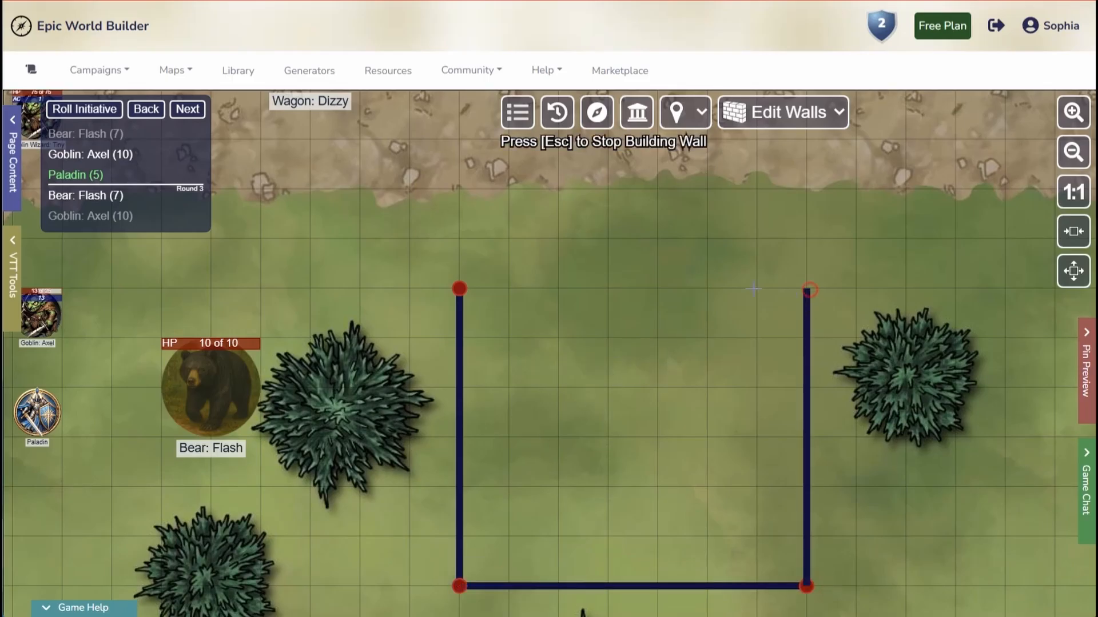
pyautogui.click(806, 289)
pyautogui.click(461, 289)
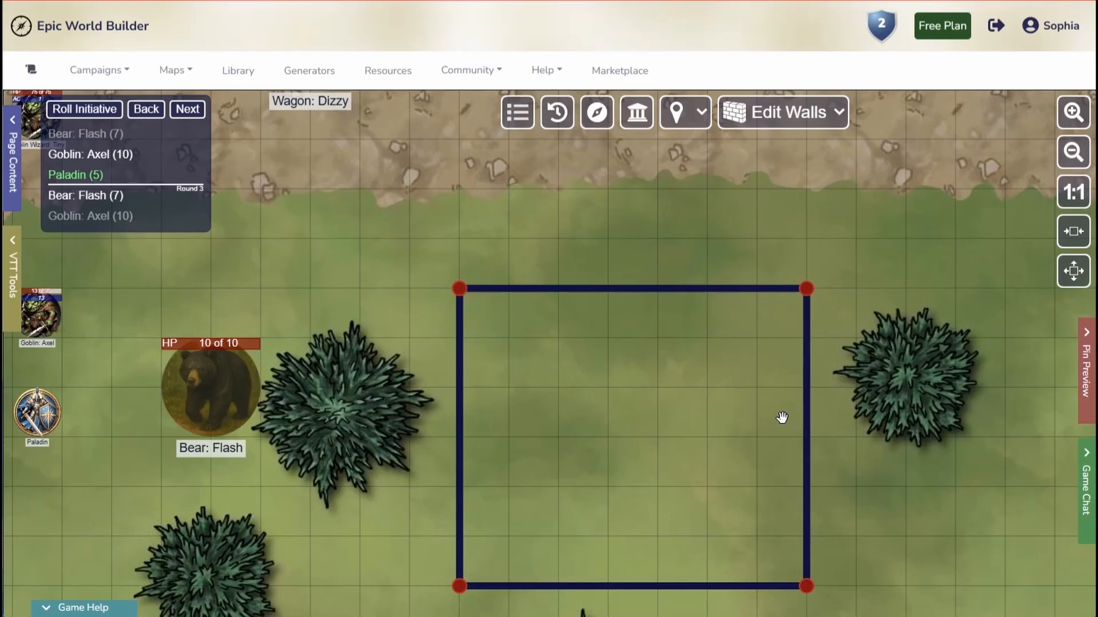
# Step: Add two junctions about one square apart on the room's upper wall and turn the segment between them into a door
pyautogui.moveTo(781, 418); pyautogui.dragTo(742, 341)
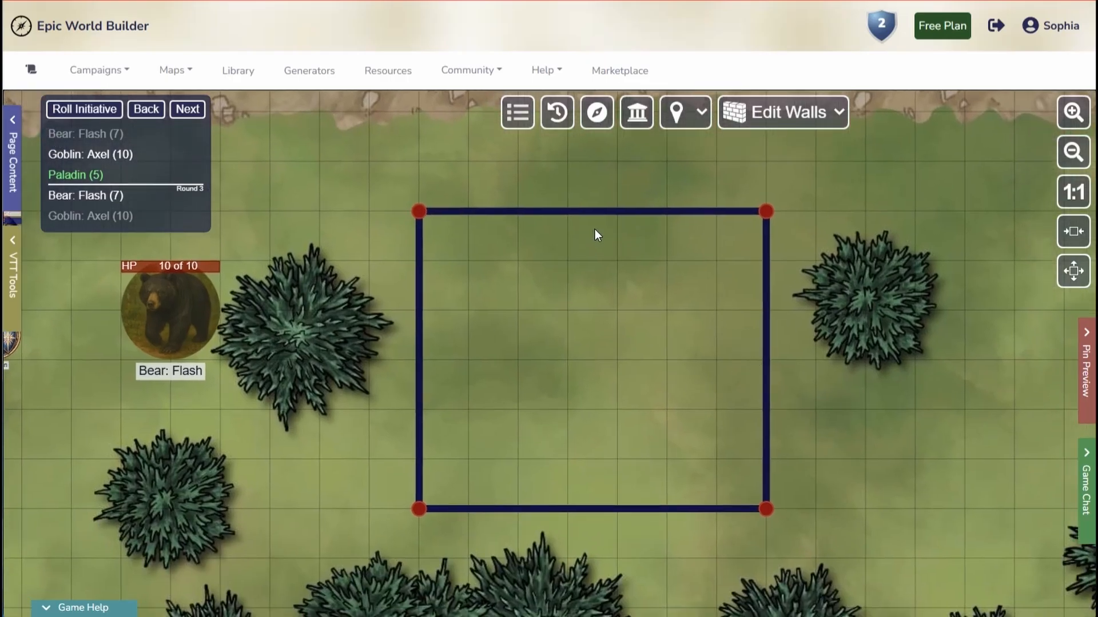
pyautogui.rightClick(572, 212)
pyautogui.click(616, 297)
pyautogui.rightClick(511, 211)
pyautogui.click(553, 293)
pyautogui.rightClick(540, 211)
pyautogui.click(577, 226)
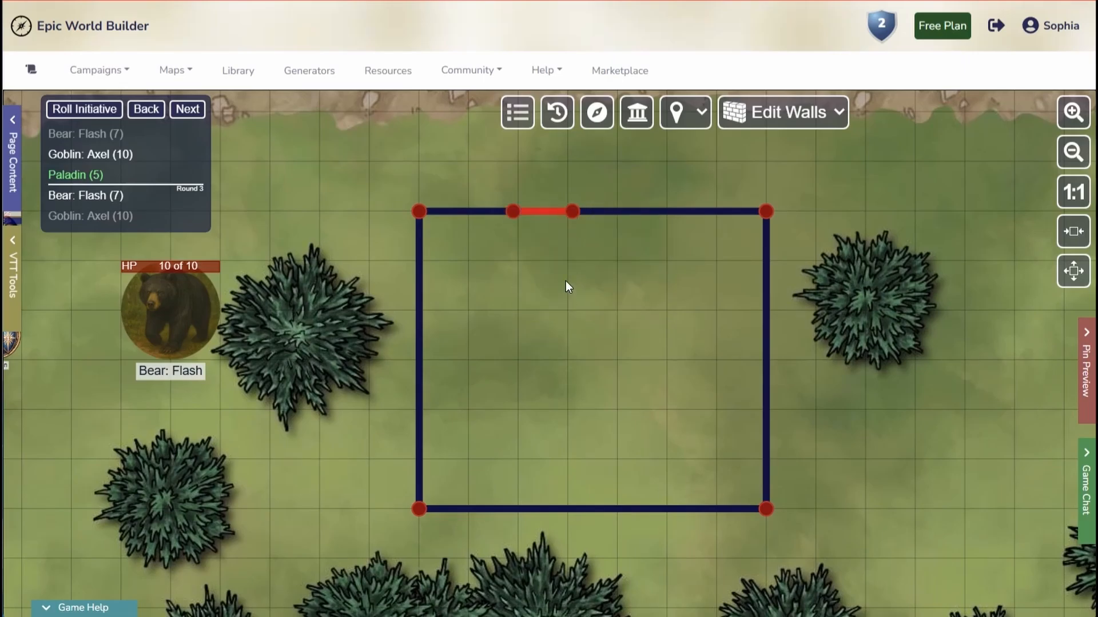
# Step: Return to panning mode and move the Paladin token onto the dirt road directly above the room's door
pyautogui.click(807, 119)
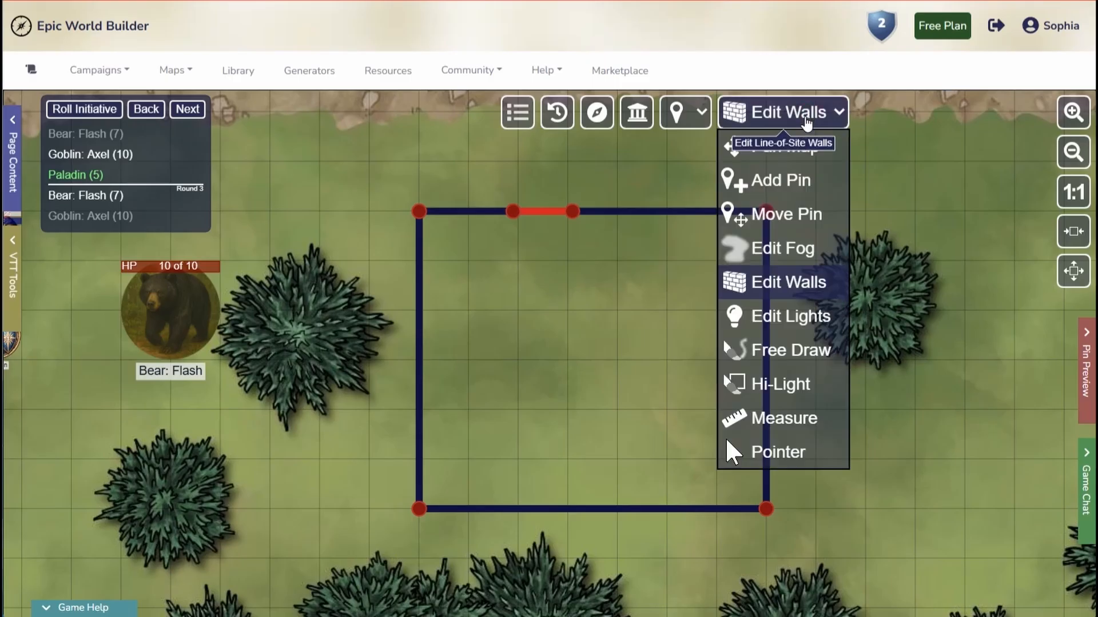
pyautogui.click(791, 147)
pyautogui.moveTo(227, 332); pyautogui.dragTo(383, 394)
pyautogui.moveTo(156, 396); pyautogui.dragTo(702, 163)
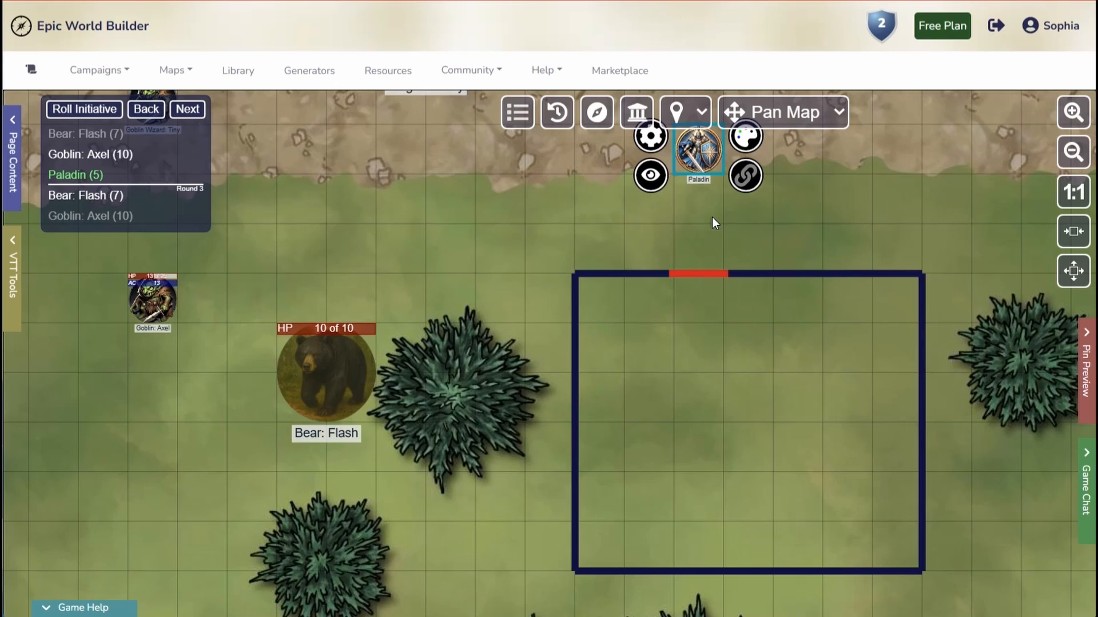
pyautogui.click(697, 274)
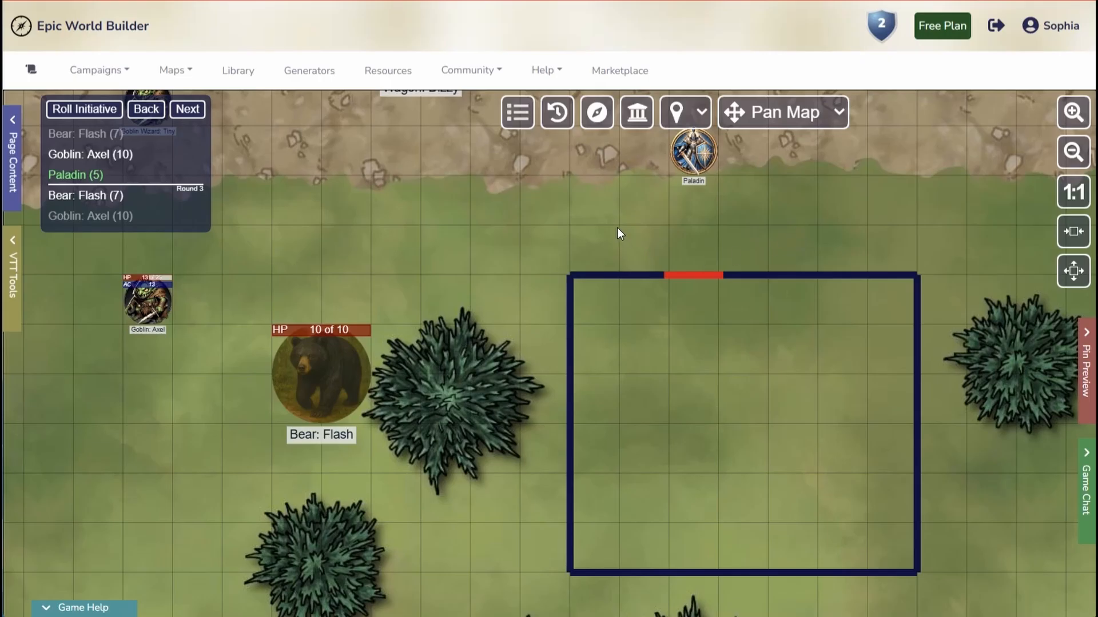
# Step: Turn off the confirmation of token deletes in the VTT preferences
pyautogui.scroll(-3, 616, 227)
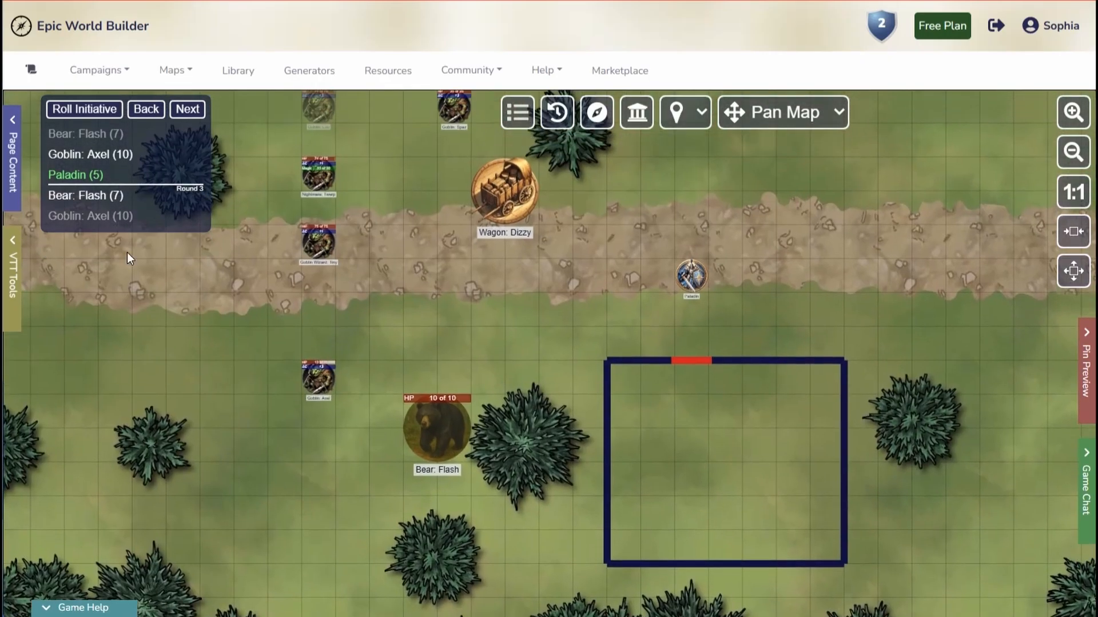
pyautogui.click(13, 278)
pyautogui.click(192, 148)
pyautogui.scroll(-3, 201, 389)
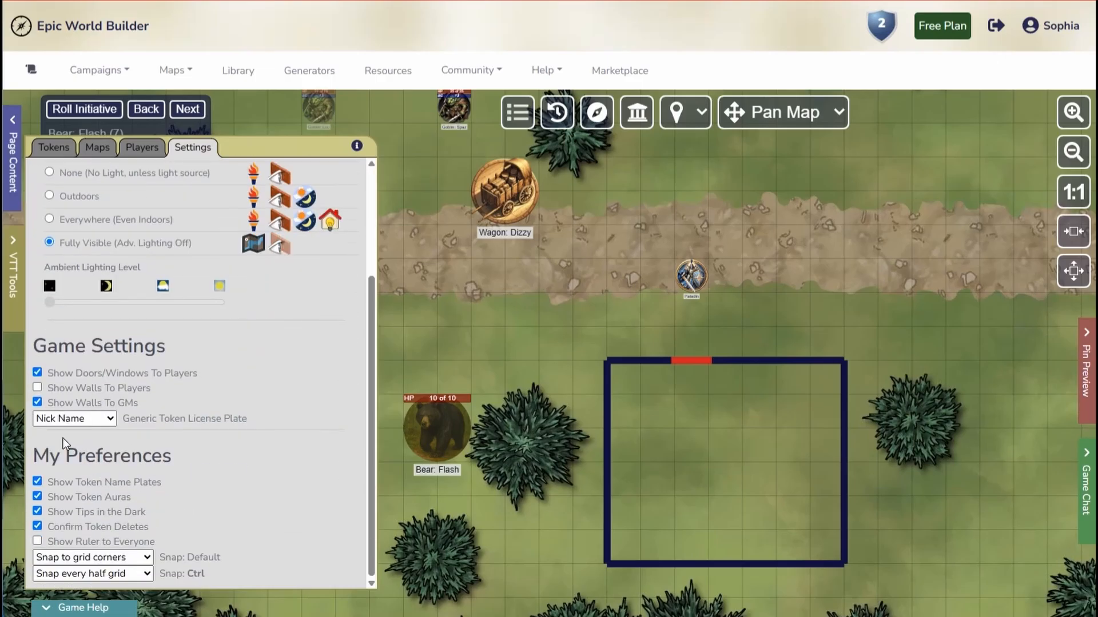
pyautogui.click(37, 526)
pyautogui.click(415, 419)
# Step: Delete the wagon, nightmare, goblin and bear tokens from the map, leaving only the Paladin
pyautogui.click(508, 188)
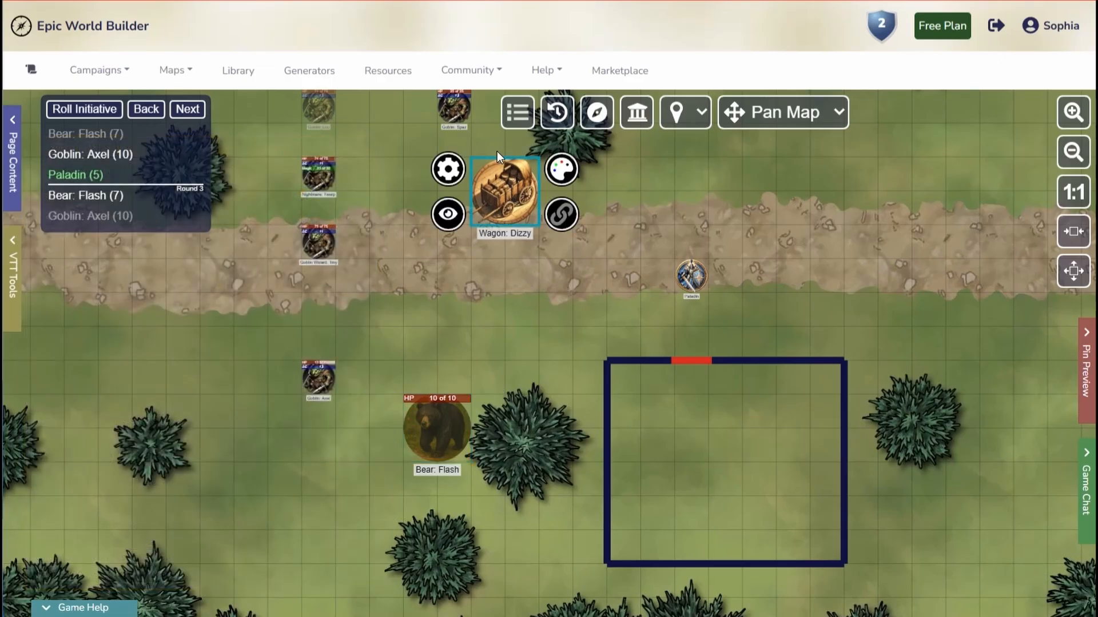
pyautogui.press('Delete')
pyautogui.click(448, 113)
pyautogui.press('Delete')
pyautogui.click(318, 116)
pyautogui.press('Delete')
pyautogui.click(320, 179)
pyautogui.press('Delete')
pyautogui.click(322, 229)
pyautogui.press('Delete')
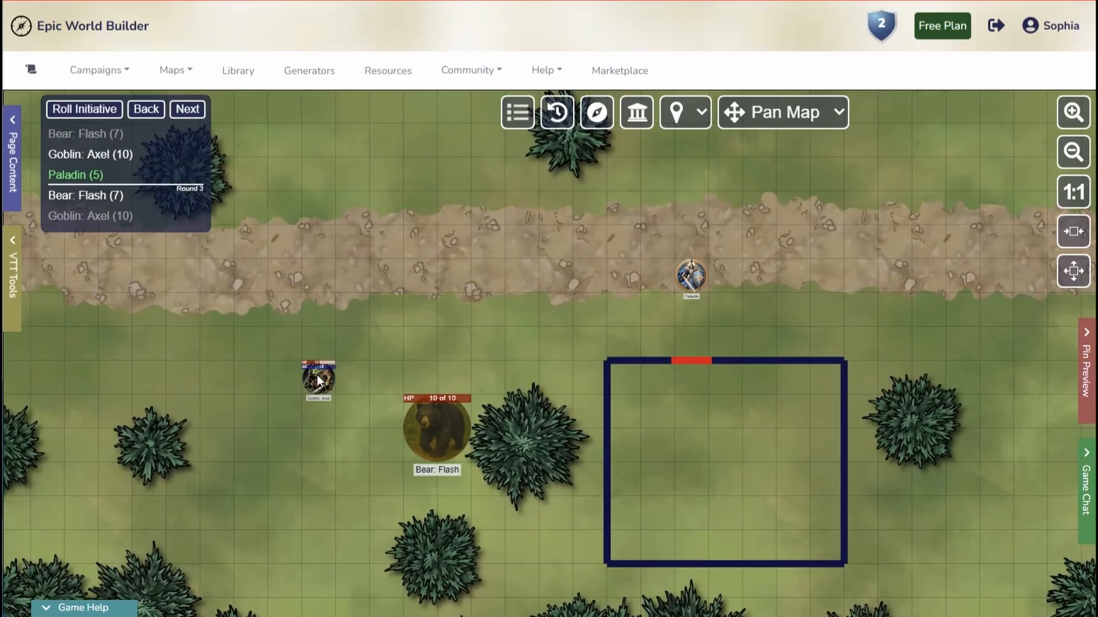
pyautogui.click(318, 377)
pyautogui.press('Delete')
pyautogui.click(429, 418)
pyautogui.press('Delete')
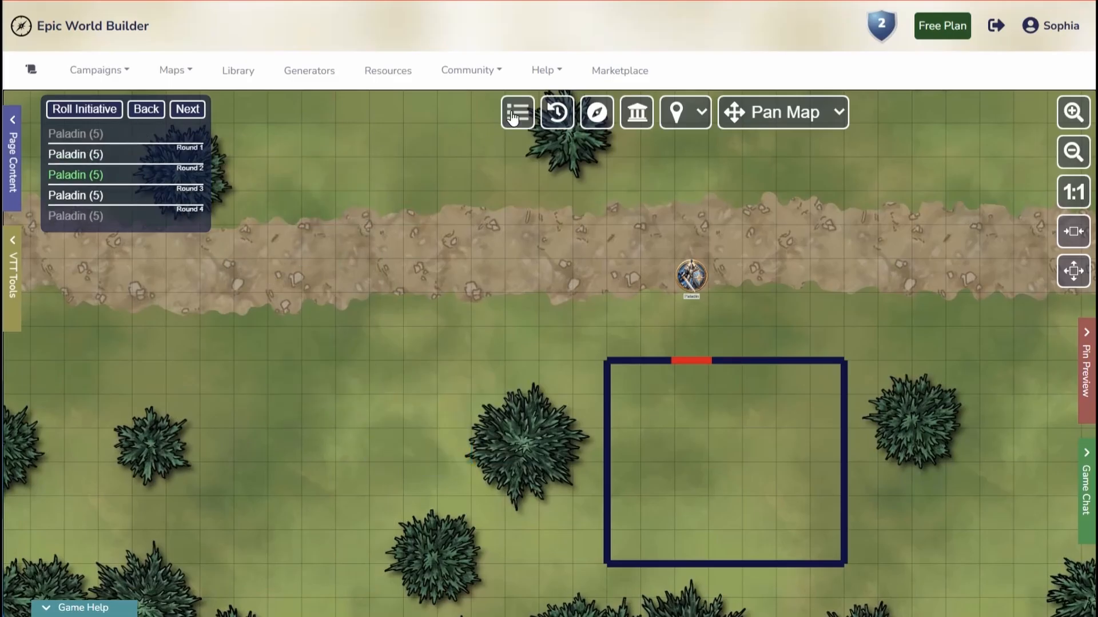
# Step: Cancel the current initiative order
pyautogui.click(92, 109)
pyautogui.click(358, 143)
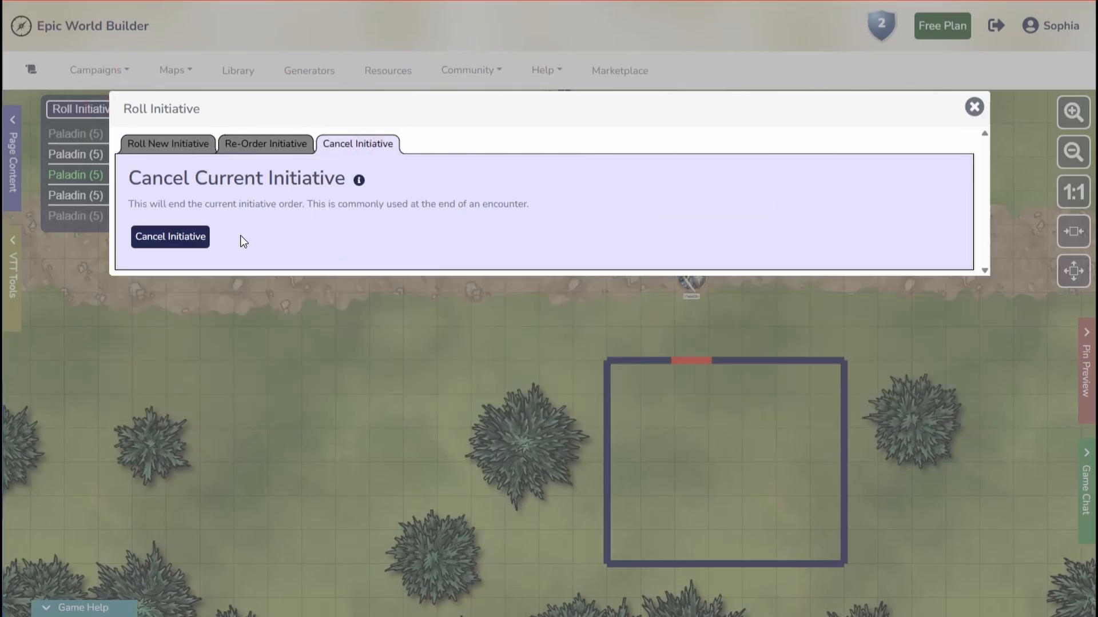
pyautogui.click(172, 236)
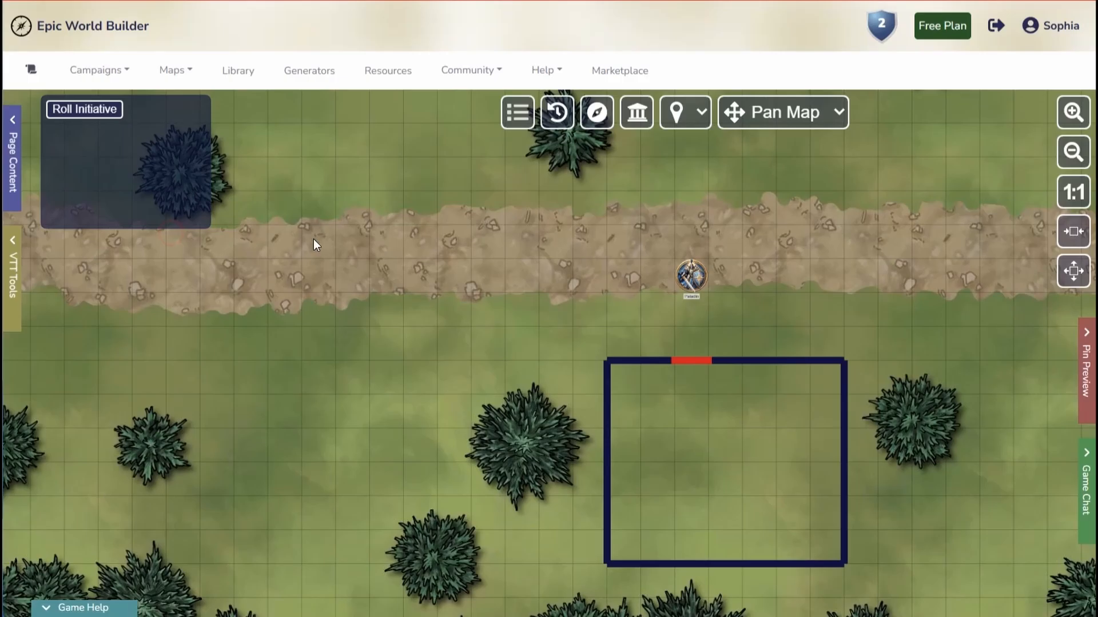
# Step: Set the map's ambient lighting mode to None and move the Paladin token one square closer to the room's door
pyautogui.click(7, 288)
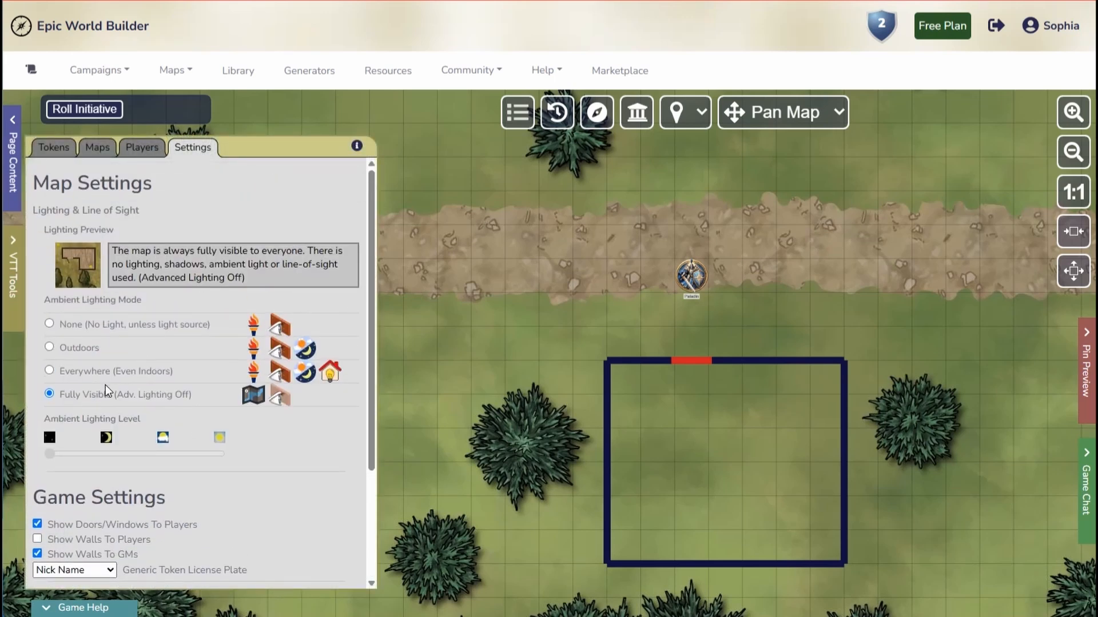
pyautogui.click(49, 324)
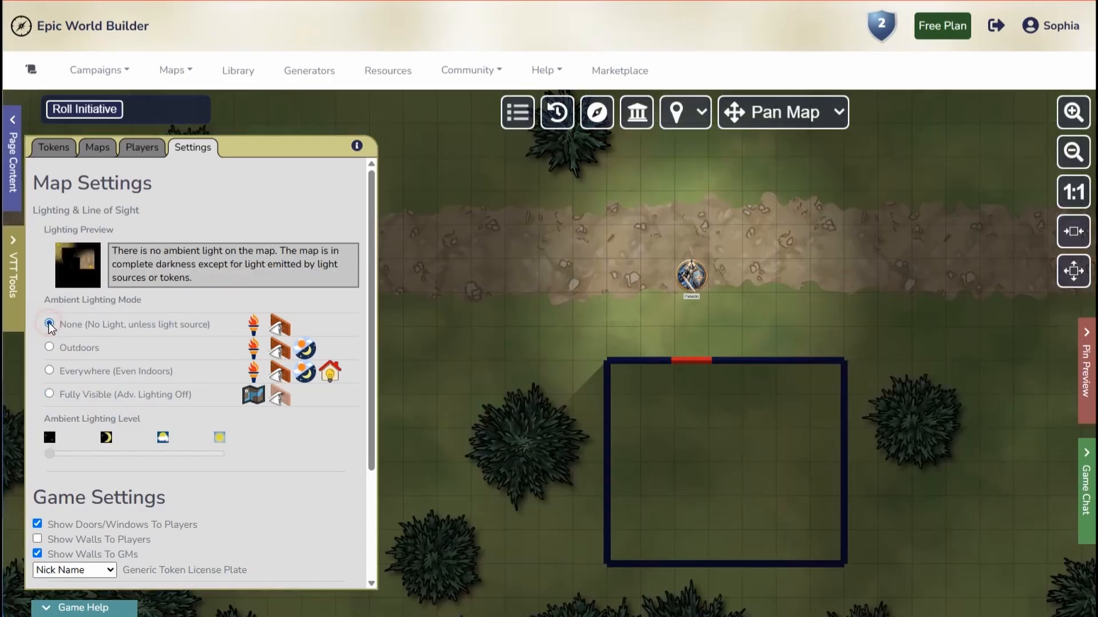
pyautogui.click(697, 278)
pyautogui.moveTo(699, 284); pyautogui.dragTo(697, 313)
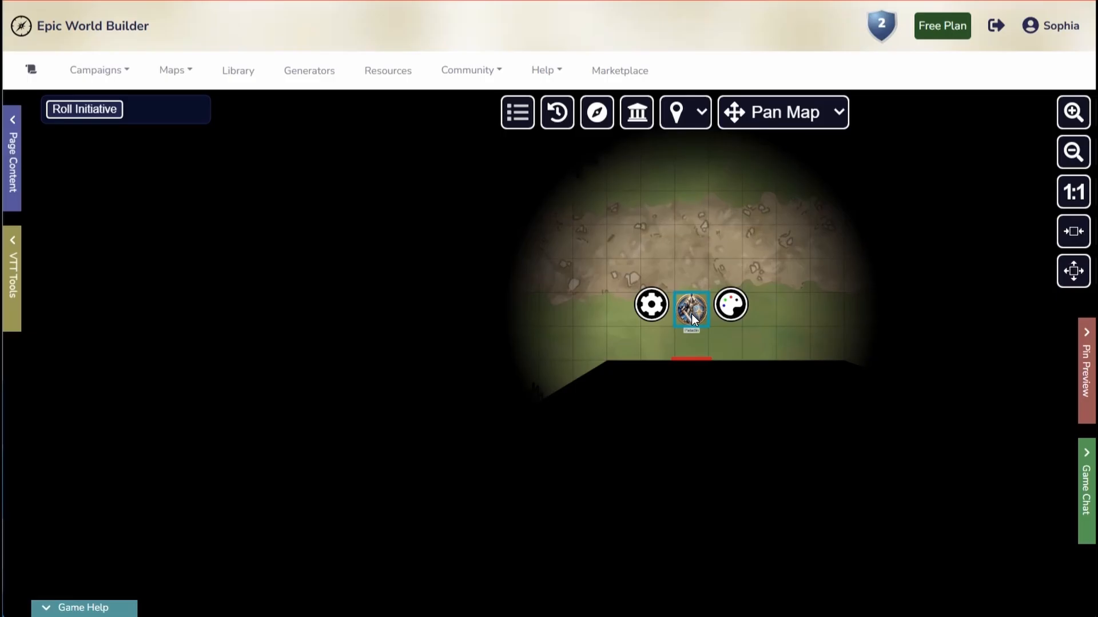
pyautogui.press('v')
# Step: Turn on light emission in the Paladin token's vision settings
pyautogui.click(650, 306)
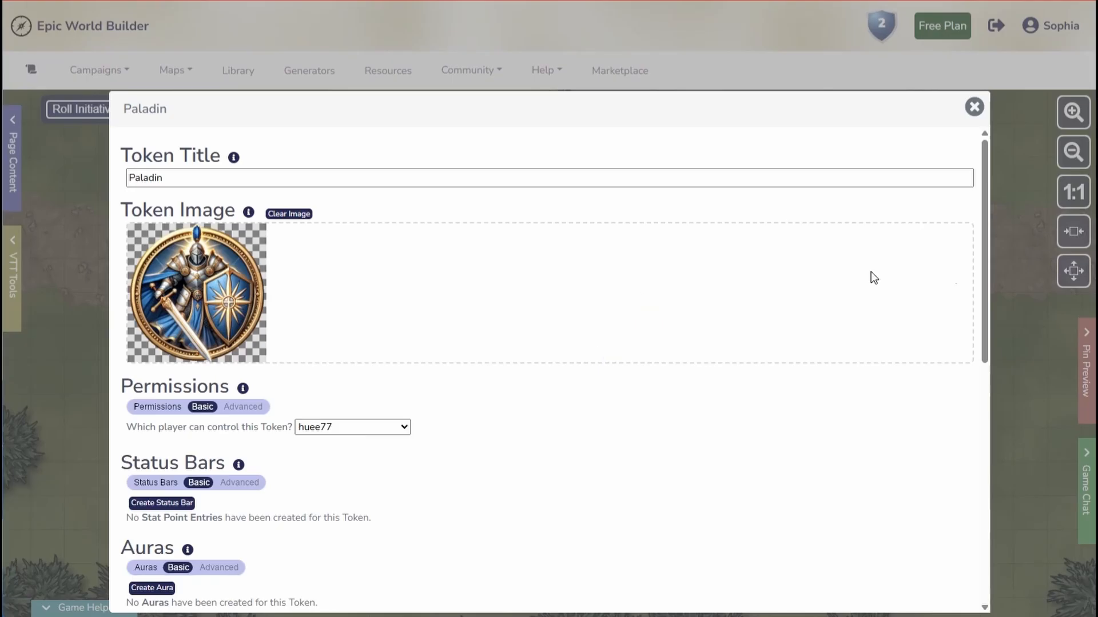
pyautogui.scroll(-10, 838, 338)
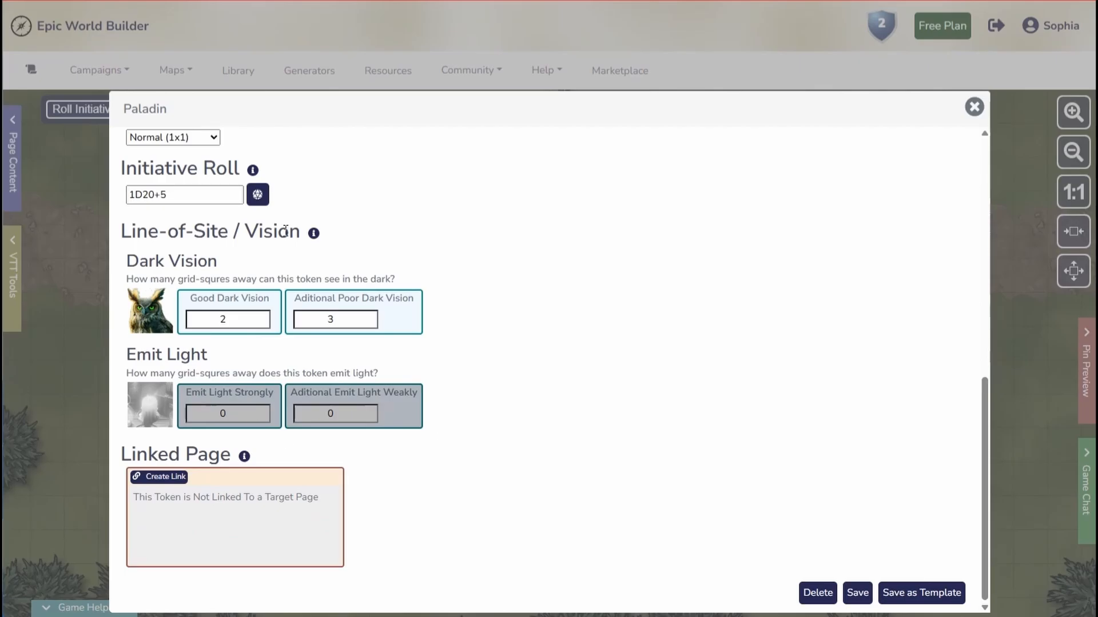
pyautogui.click(143, 405)
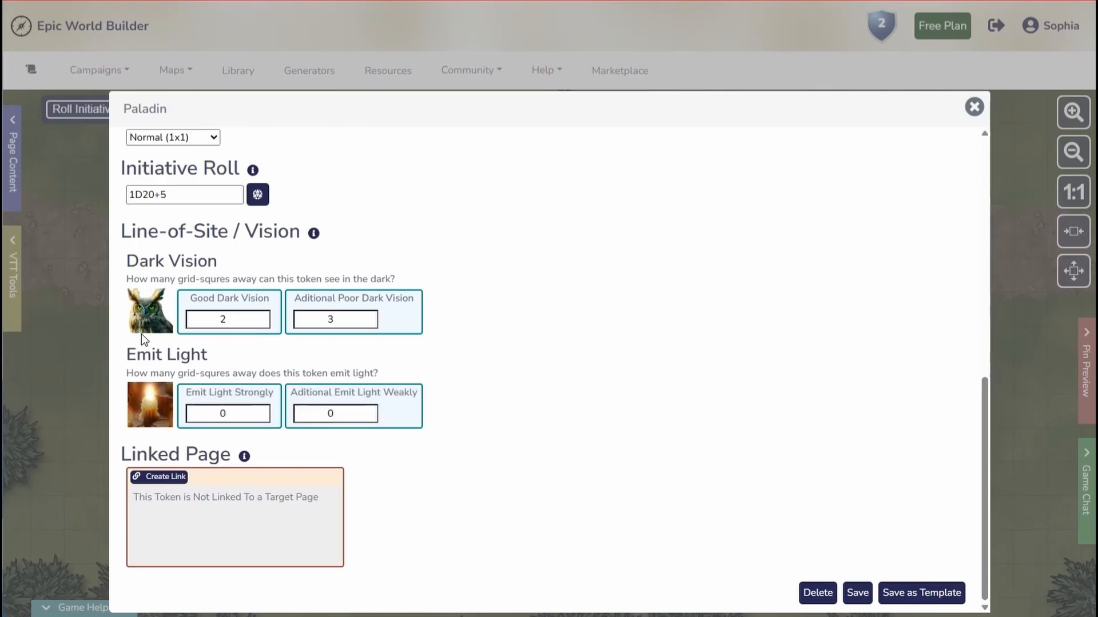
# Step: Set the Paladin's good and additional poor dark vision to 4 and its strong and weak light emission to 6
pyautogui.click(230, 319)
pyautogui.moveTo(243, 319); pyautogui.dragTo(187, 329)
pyautogui.write('4')
pyautogui.press('Tab')
pyautogui.write('4')
pyautogui.click(237, 414)
pyautogui.write('6')
pyautogui.press('Tab')
pyautogui.write('6')
# Step: Set the Paladin's good dark vision and strong light to 5, additional poor vision and weak light to 0, and save
pyautogui.moveTo(246, 318); pyautogui.dragTo(177, 332)
pyautogui.write('5')
pyautogui.press('Tab')
pyautogui.write('0')
pyautogui.moveTo(251, 414); pyautogui.dragTo(177, 420)
pyautogui.write('5')
pyautogui.press('Tab')
pyautogui.write('0')
pyautogui.click(858, 593)
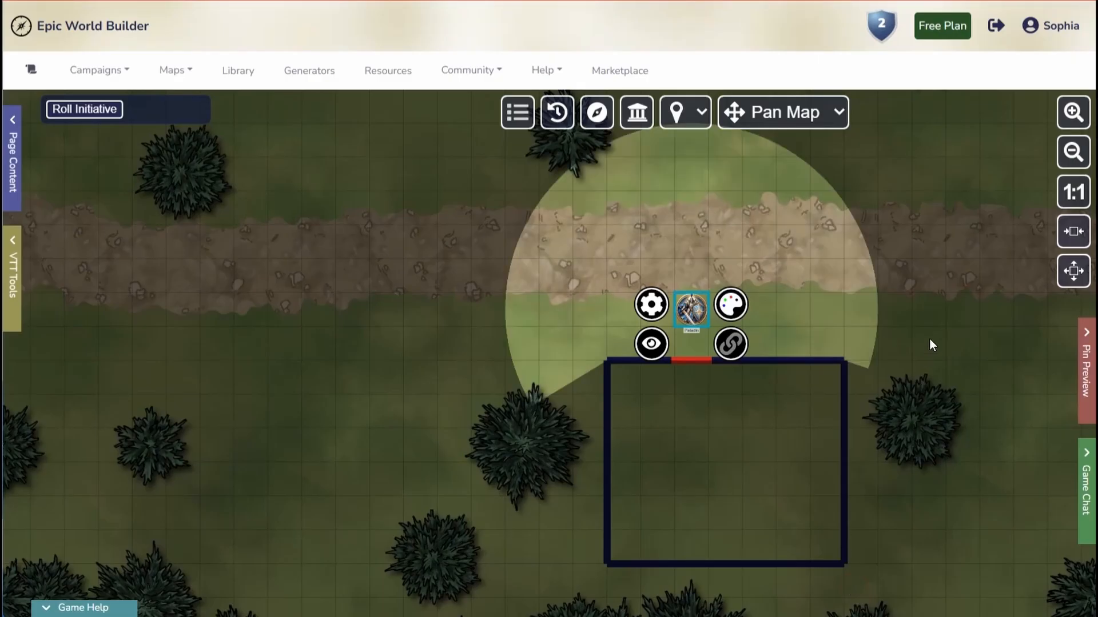
# Step: Preview the map from the player's view, return to the game master view, and review the map's lighting modes
pyautogui.moveTo(936, 226); pyautogui.dragTo(640, 320)
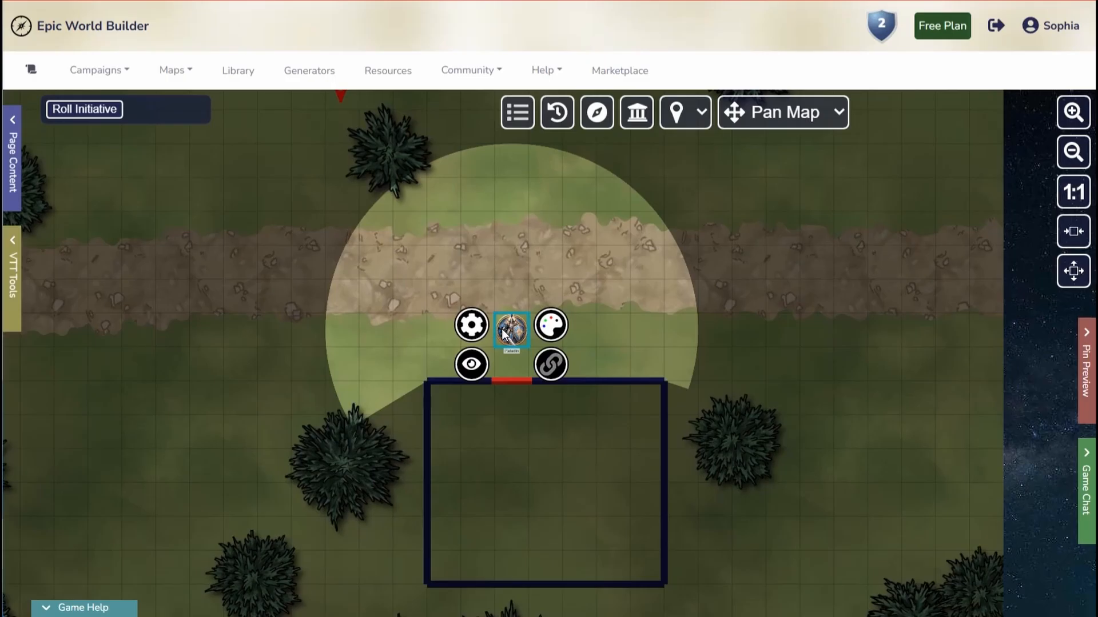
pyautogui.press('p')
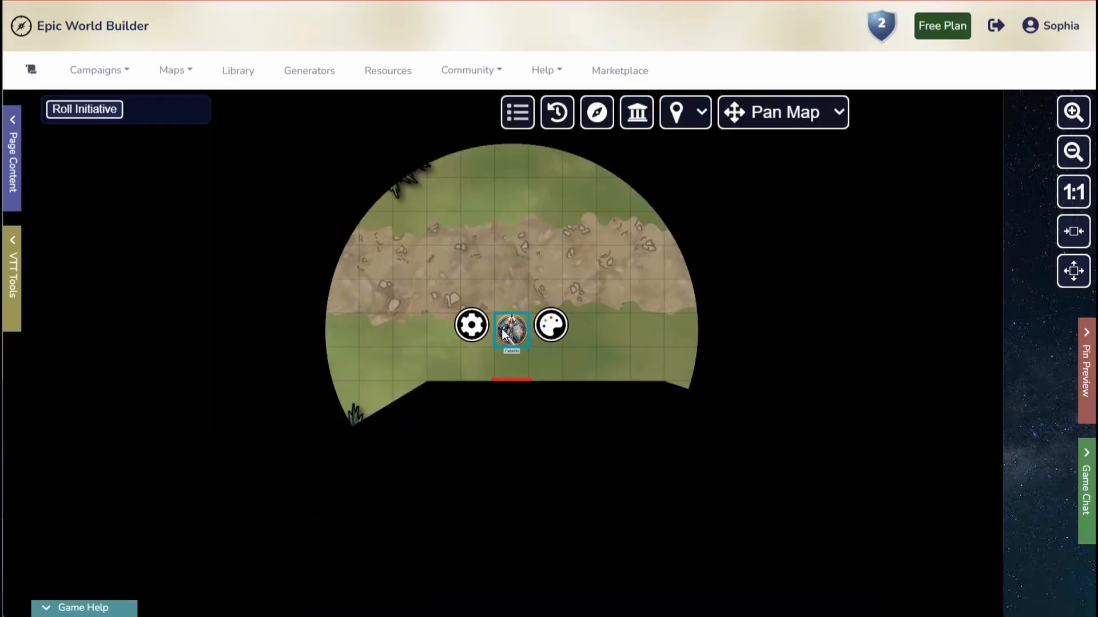
pyautogui.press('p')
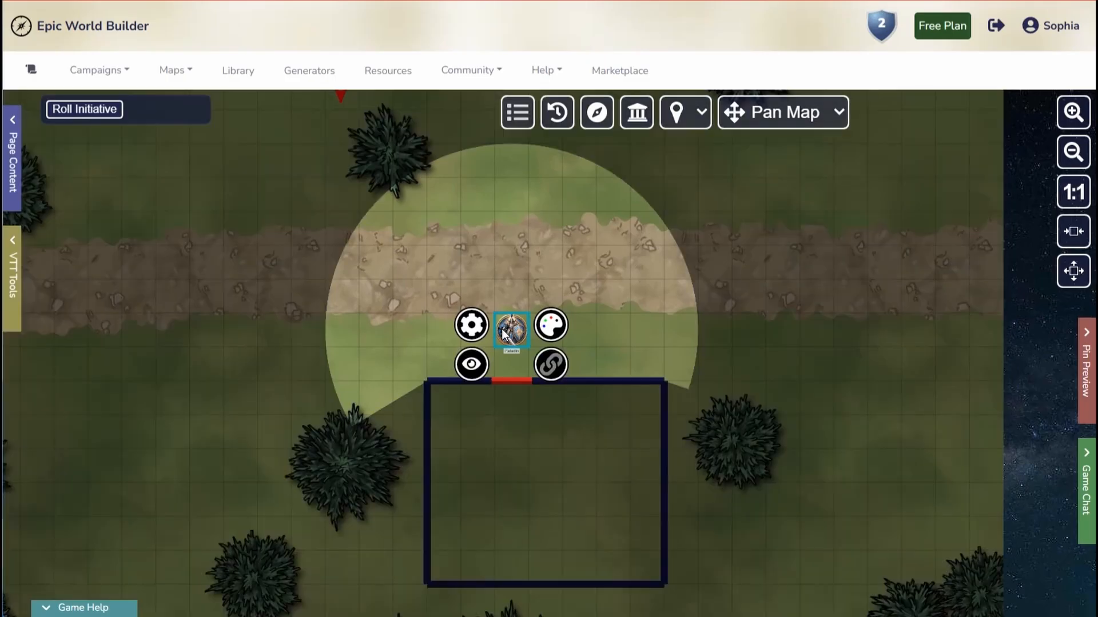
pyautogui.click(12, 263)
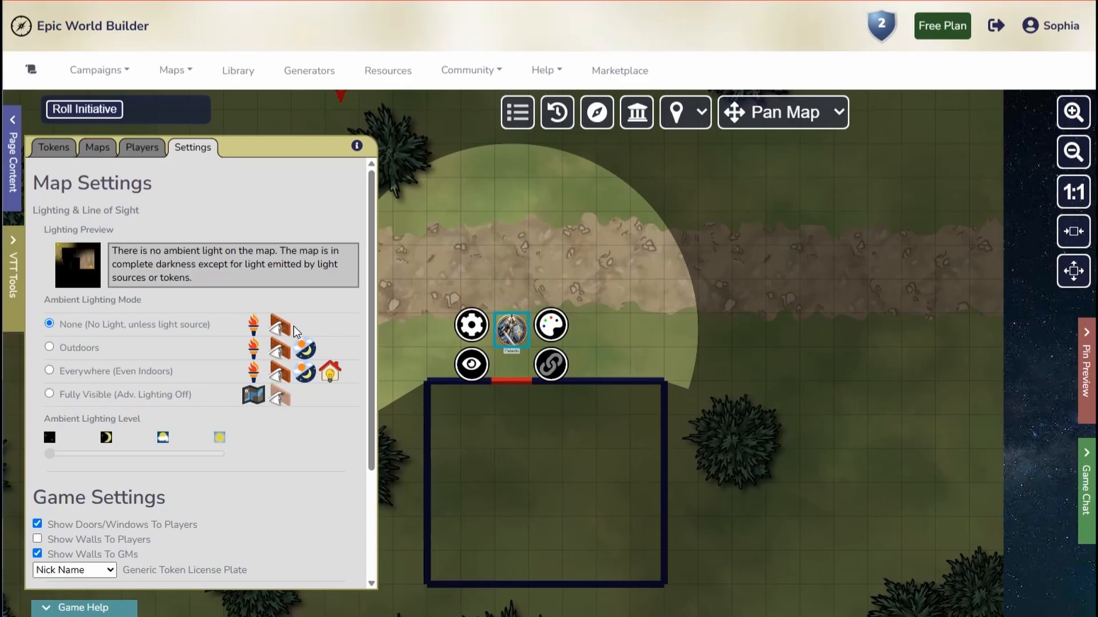
# Step: Set the Paladin's good dark vision to 0, turn off its light emission and save the token
pyautogui.click(472, 324)
pyautogui.scroll(-10, 258, 427)
pyautogui.doubleClick(221, 319)
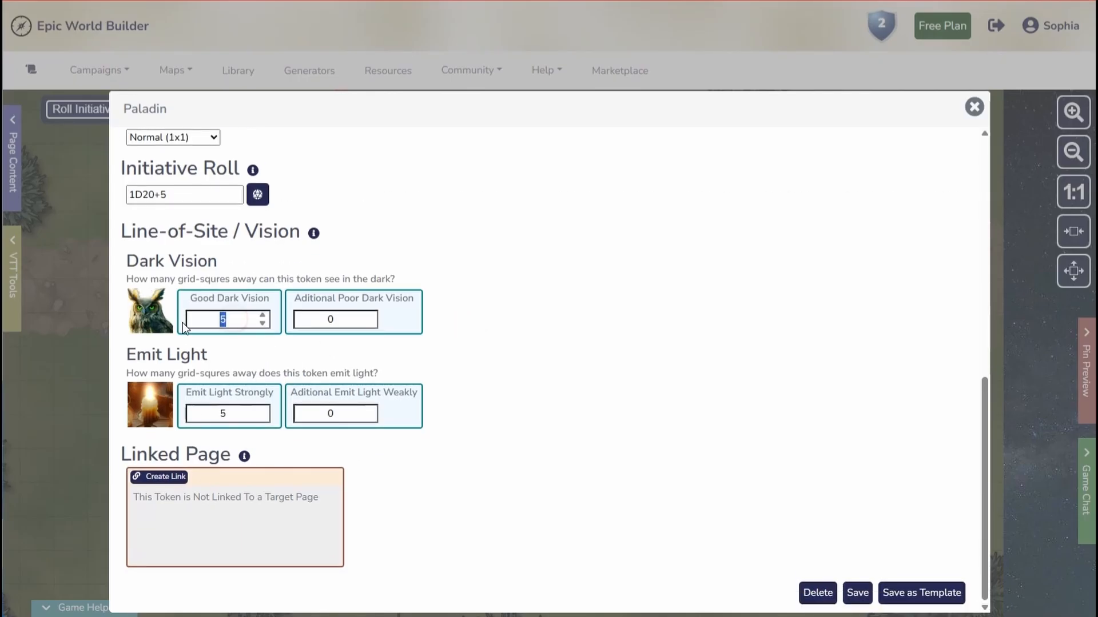
pyautogui.write('0')
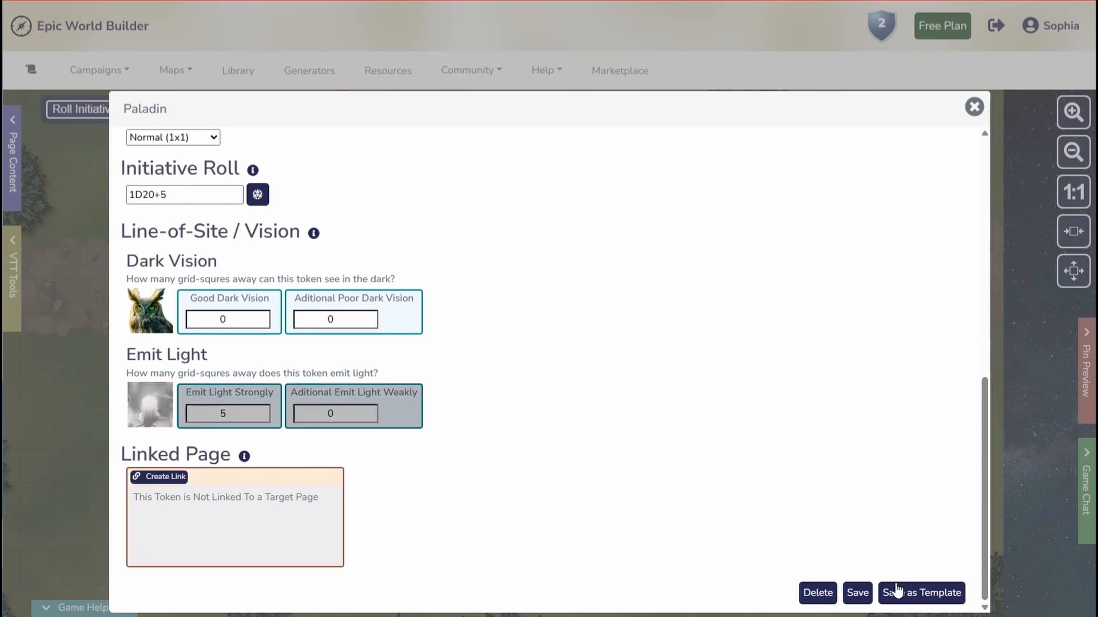
pyautogui.click(857, 592)
# Step: Check the Paladin token's dark vision and light emission settings and save the token again
pyautogui.click(479, 335)
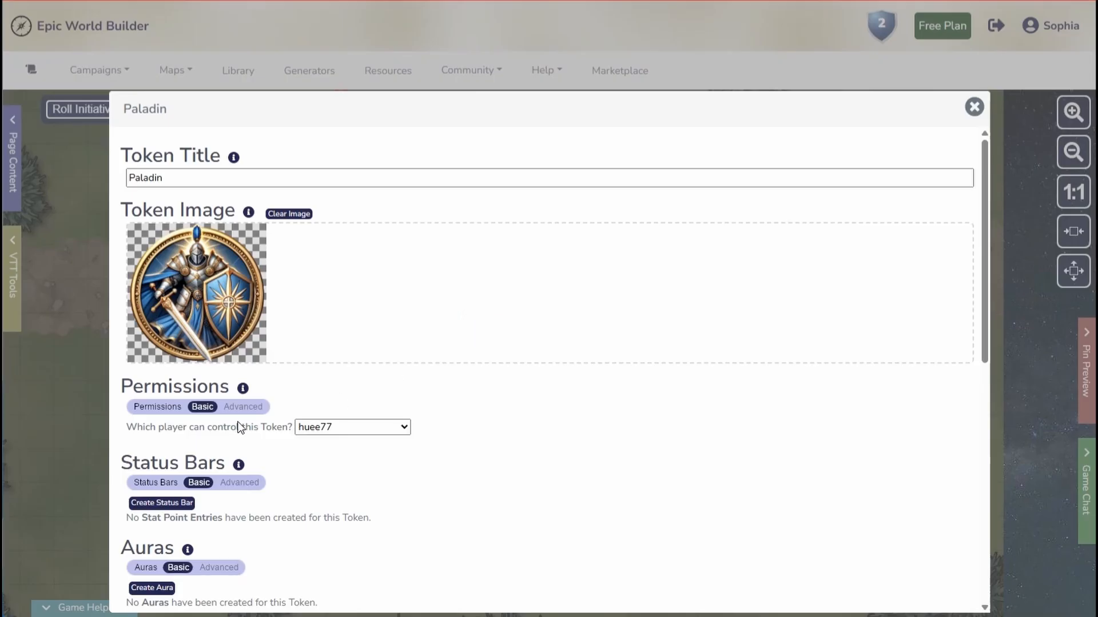
pyautogui.scroll(-10, 274, 424)
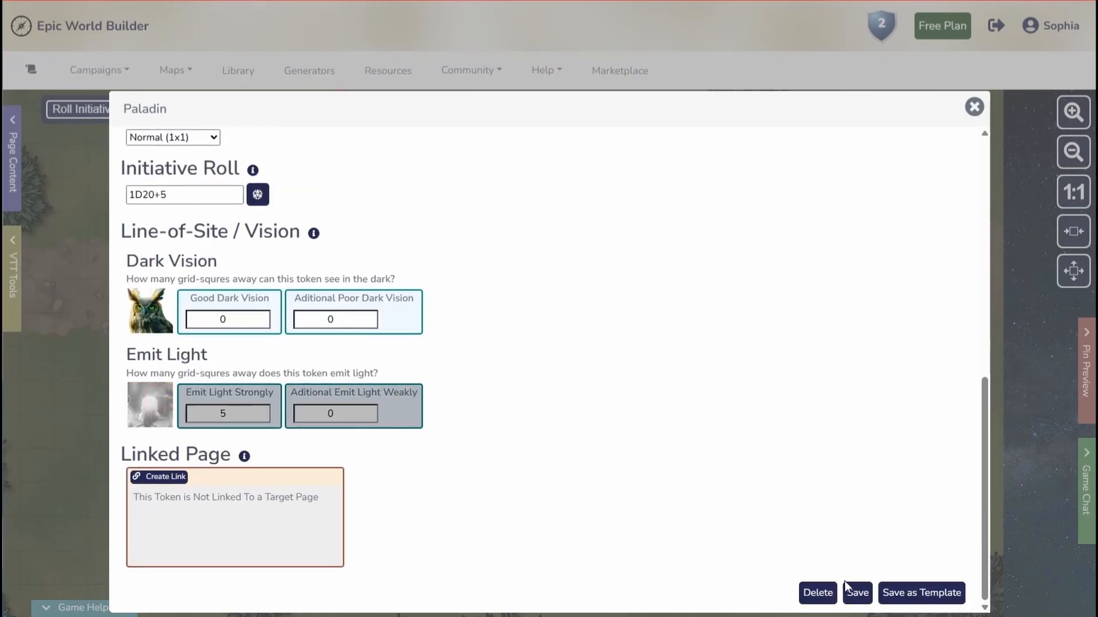
pyautogui.click(860, 591)
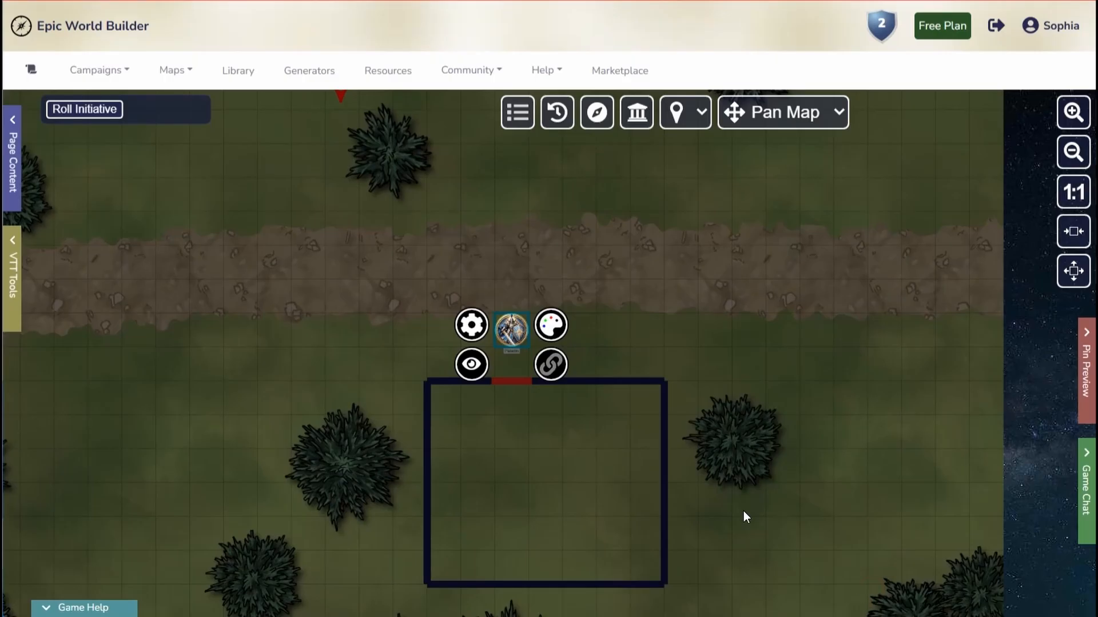
pyautogui.click(513, 331)
pyautogui.click(513, 331)
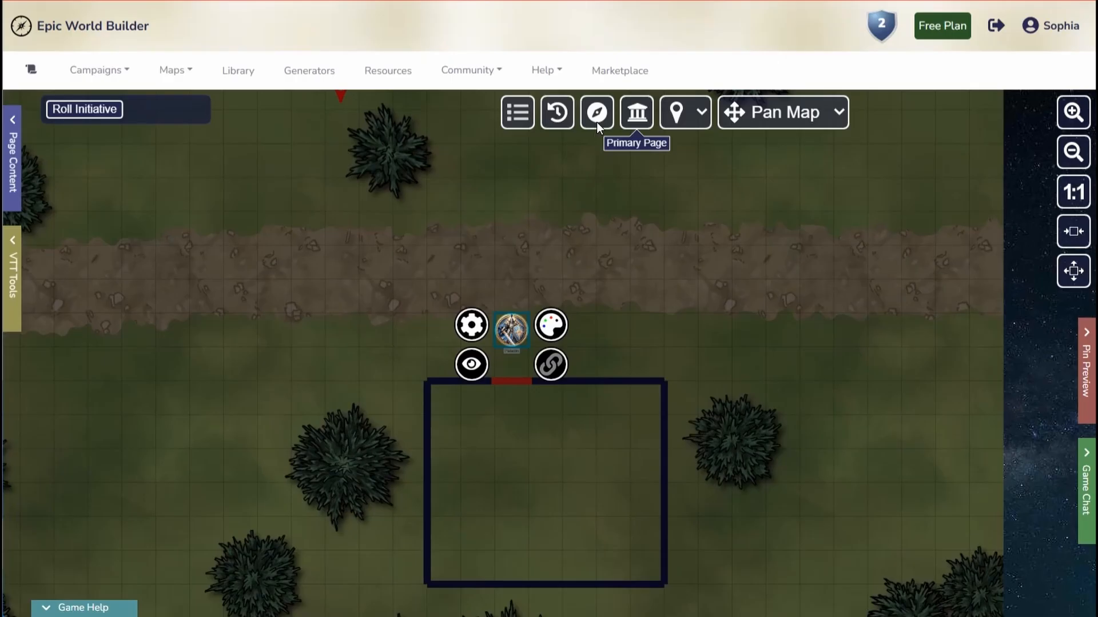
# Step: Set the Paladin's good dark vision to 2, save the token and deselect it
pyautogui.click(471, 325)
pyautogui.scroll(-10, 283, 392)
pyautogui.click(226, 318)
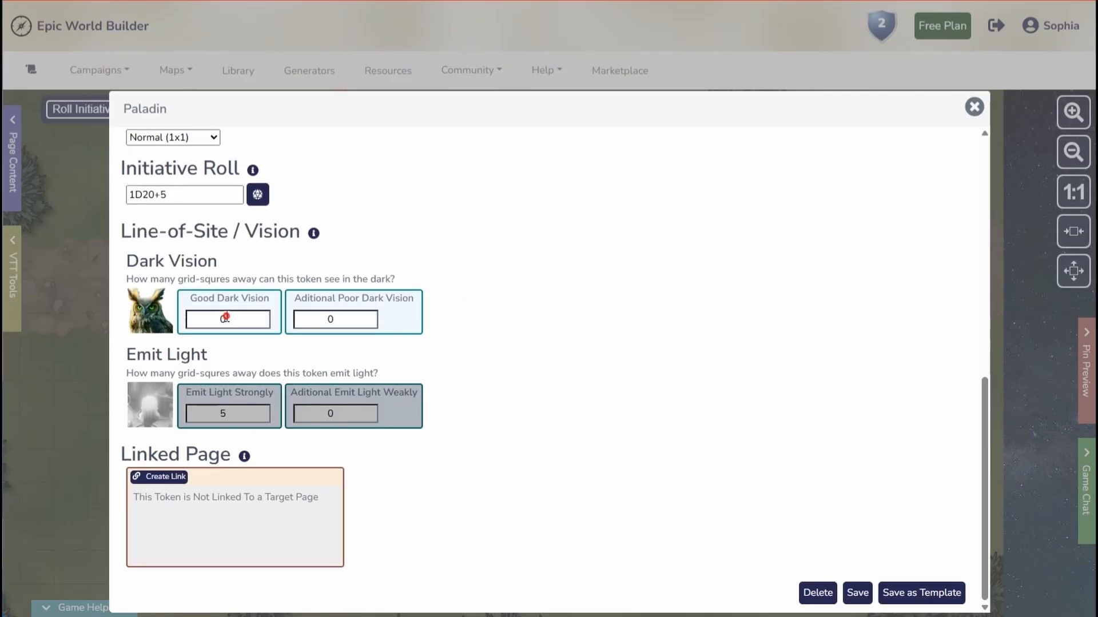
pyautogui.moveTo(226, 318); pyautogui.dragTo(187, 329)
pyautogui.write('2')
pyautogui.click(857, 594)
pyautogui.hotkey('ctrl', 'l')
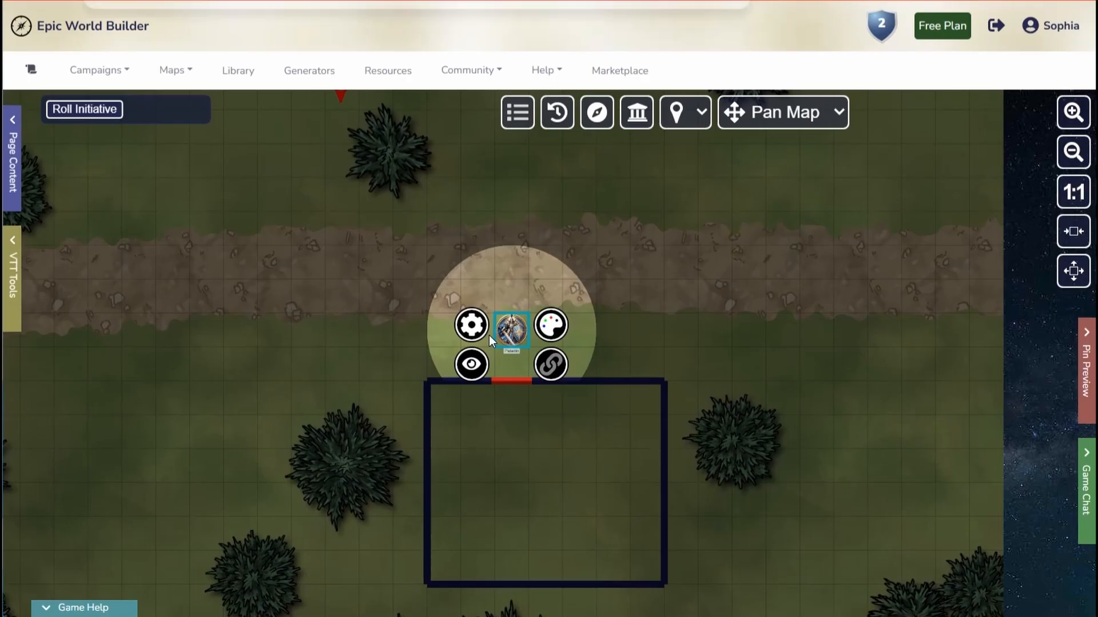
pyautogui.click(667, 265)
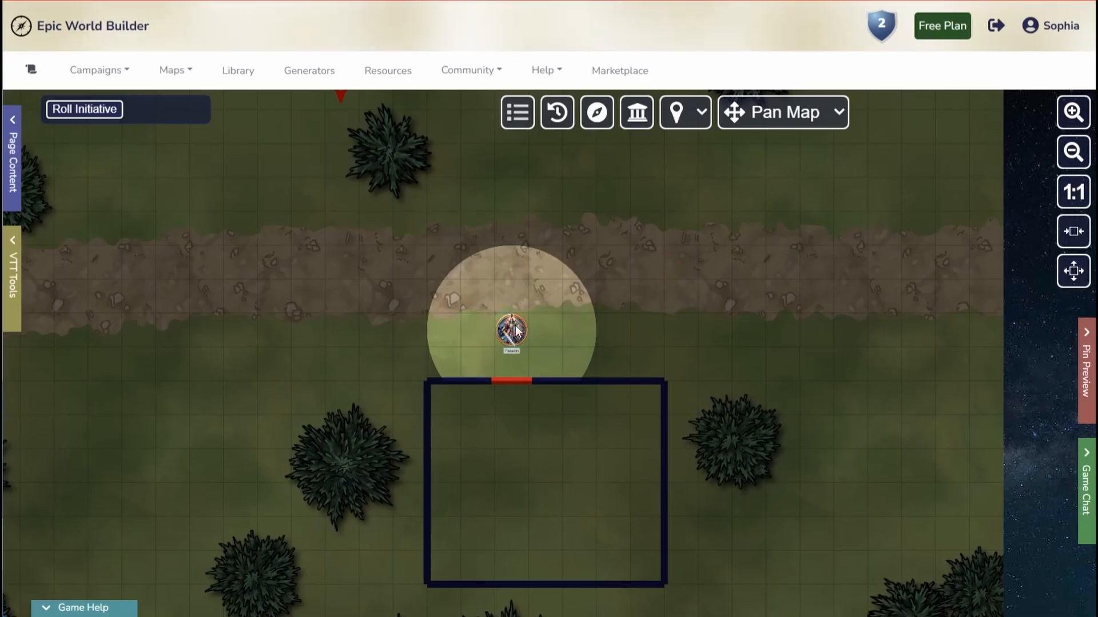
# Step: Set the Paladin's additional poor dark vision to 1 and save the token
pyautogui.click(516, 330)
pyautogui.press('p')
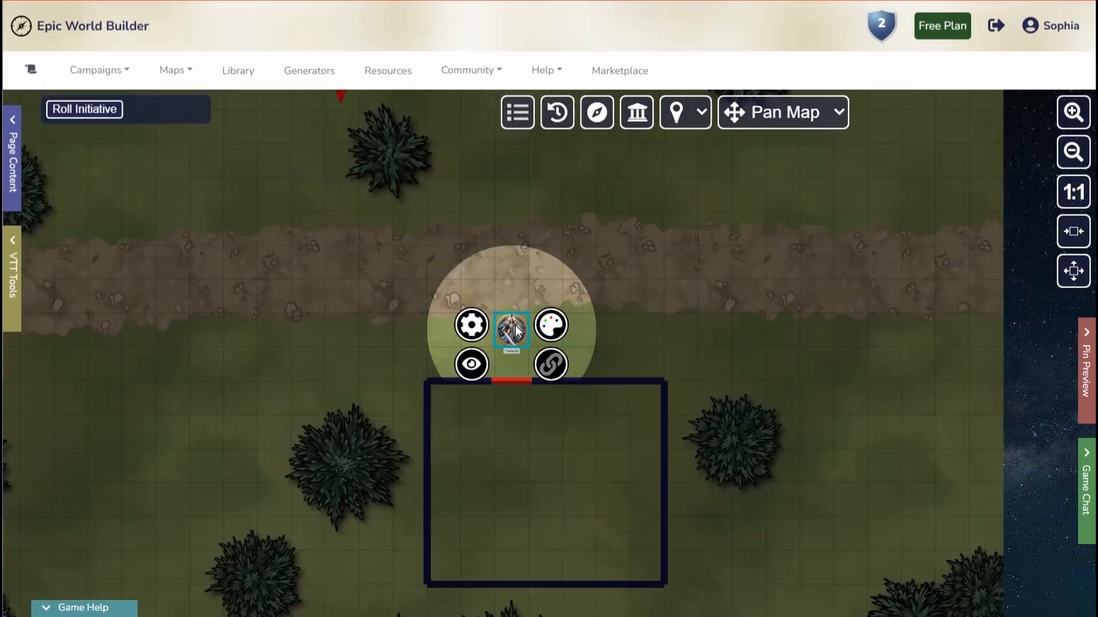
pyautogui.click(472, 325)
pyautogui.scroll(-8, 453, 385)
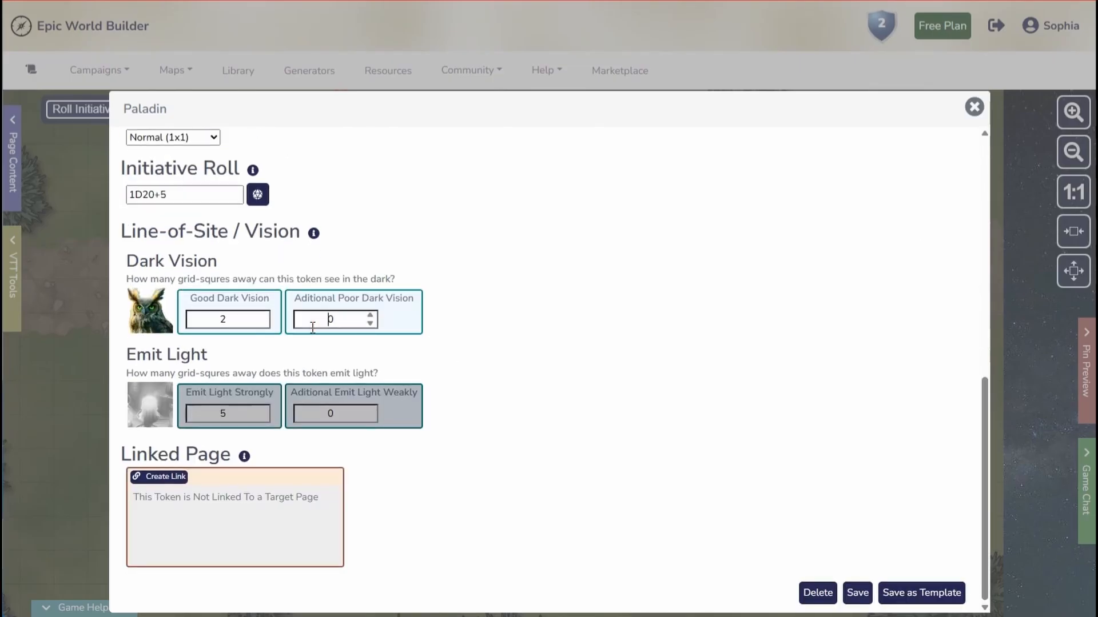
pyautogui.doubleClick(312, 327)
pyautogui.write('2')
pyautogui.click(857, 592)
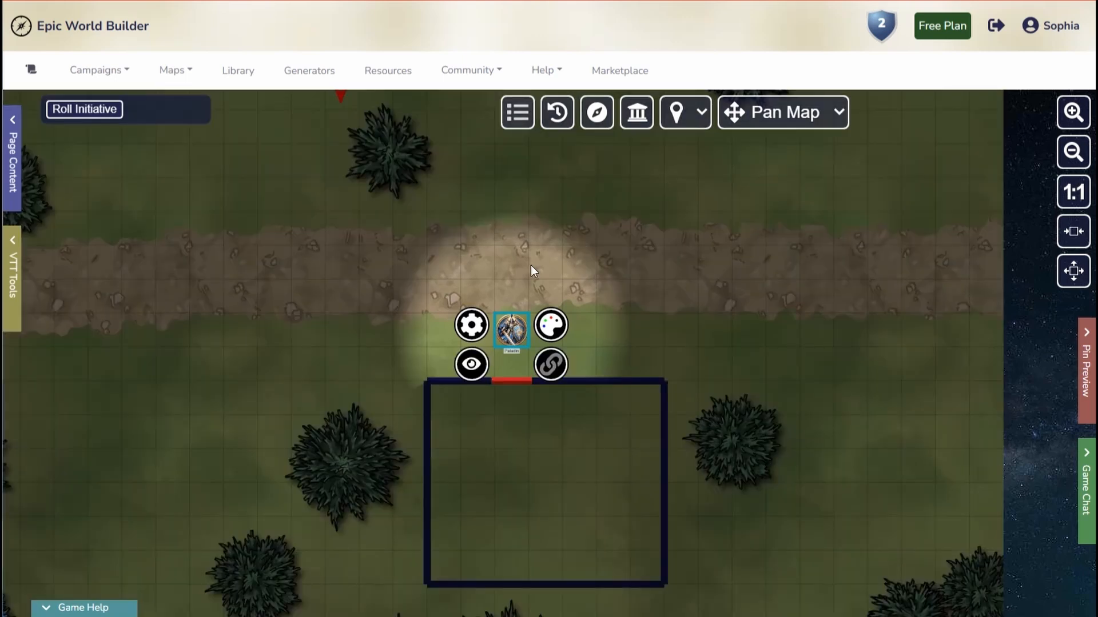
# Step: Set the Paladin's good dark vision to 3 and save the token
pyautogui.click(471, 325)
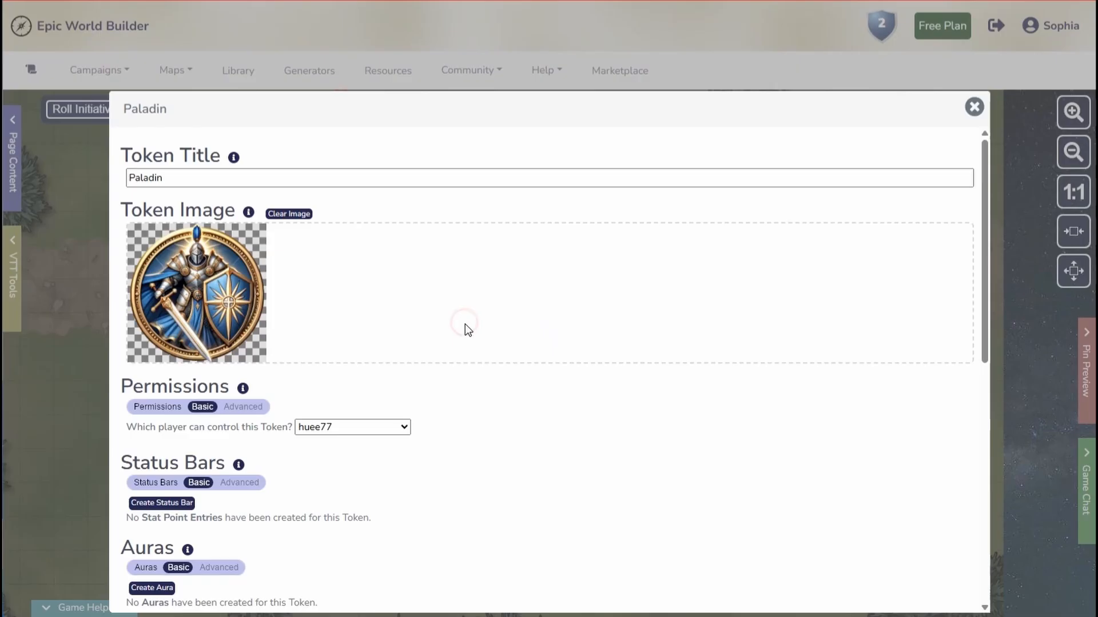
pyautogui.scroll(-9, 465, 324)
pyautogui.doubleClick(221, 319)
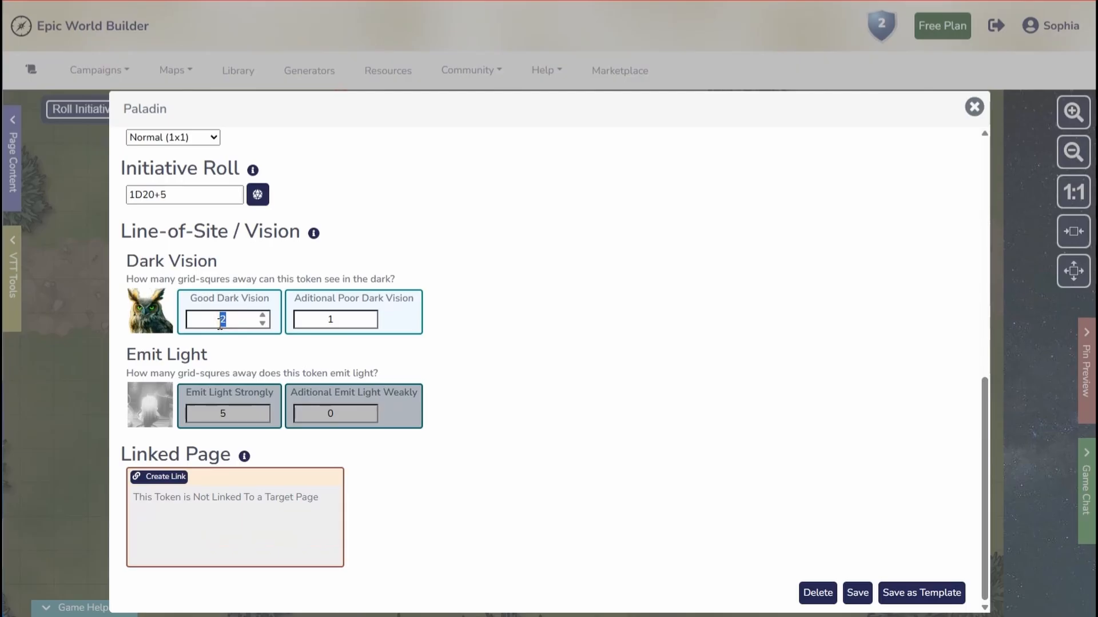
pyautogui.write('3')
pyautogui.click(855, 593)
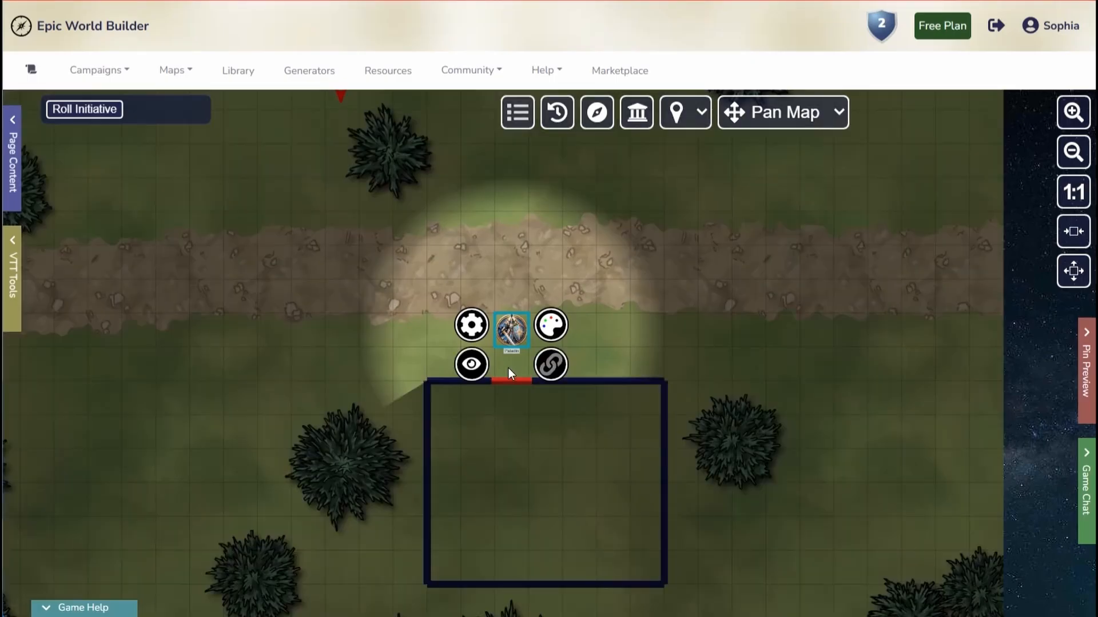
# Step: Open the door in the room's upper wall and select the Paladin token
pyautogui.click(507, 381)
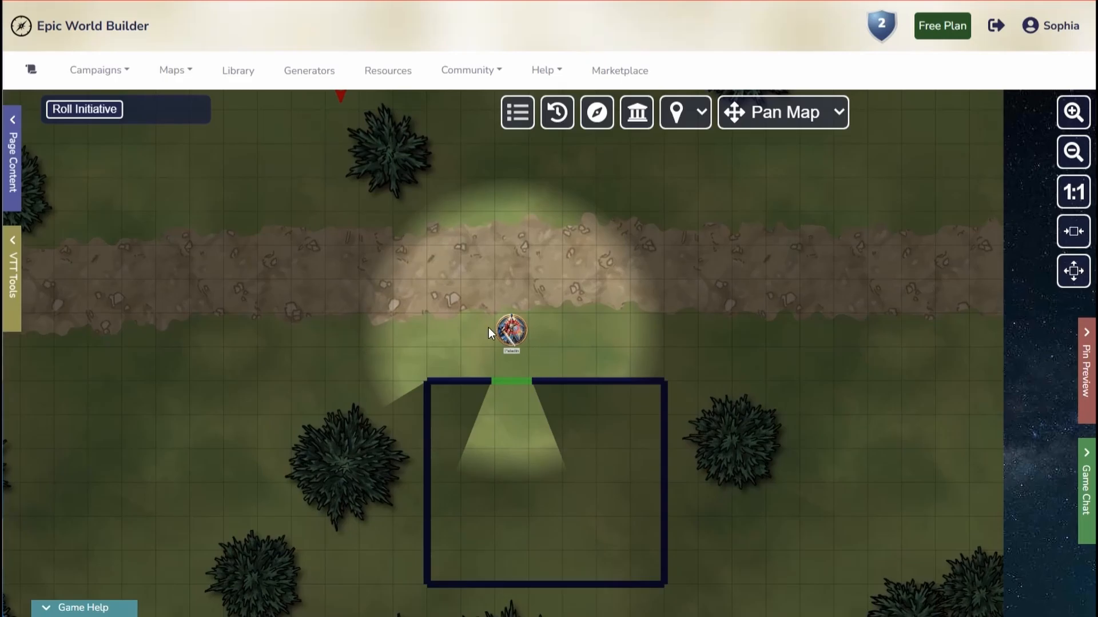
pyautogui.moveTo(488, 328); pyautogui.dragTo(511, 330)
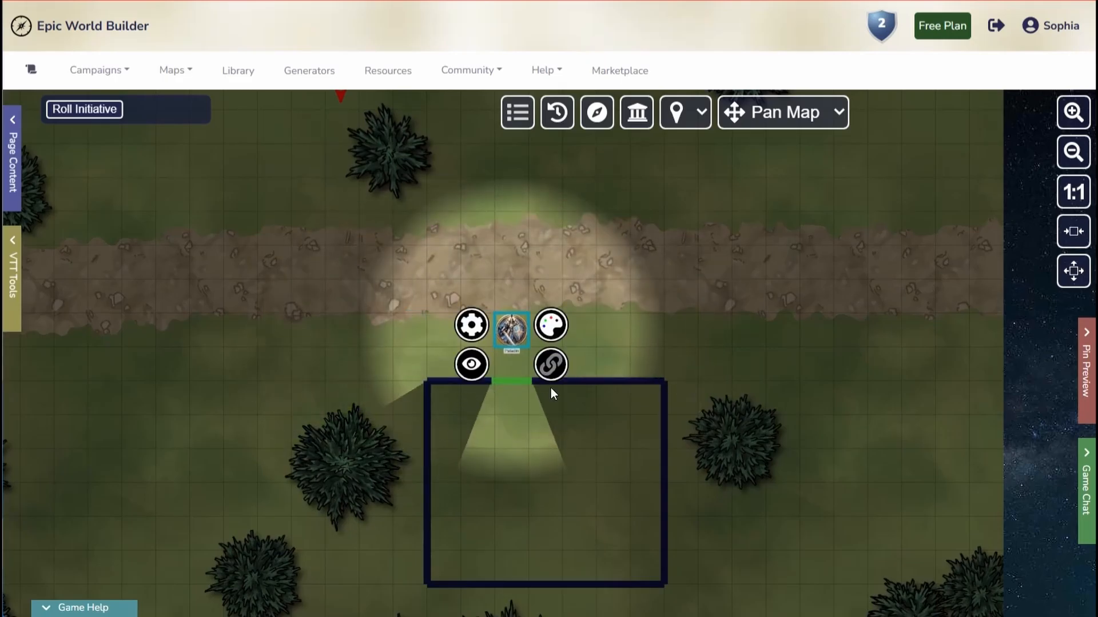
# Step: Build an irregular wall across the dirt path, from the room's upper-left corner to its upper-right corner, enclosing the Paladin, and finish wall editing
pyautogui.click(788, 120)
pyautogui.click(791, 279)
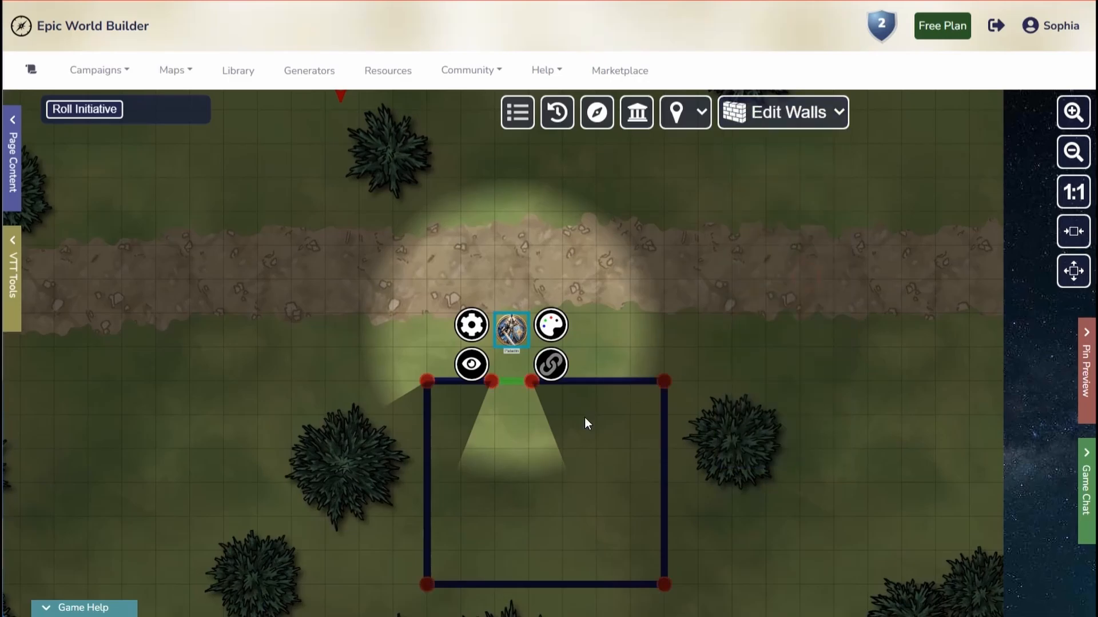
pyautogui.click(427, 381)
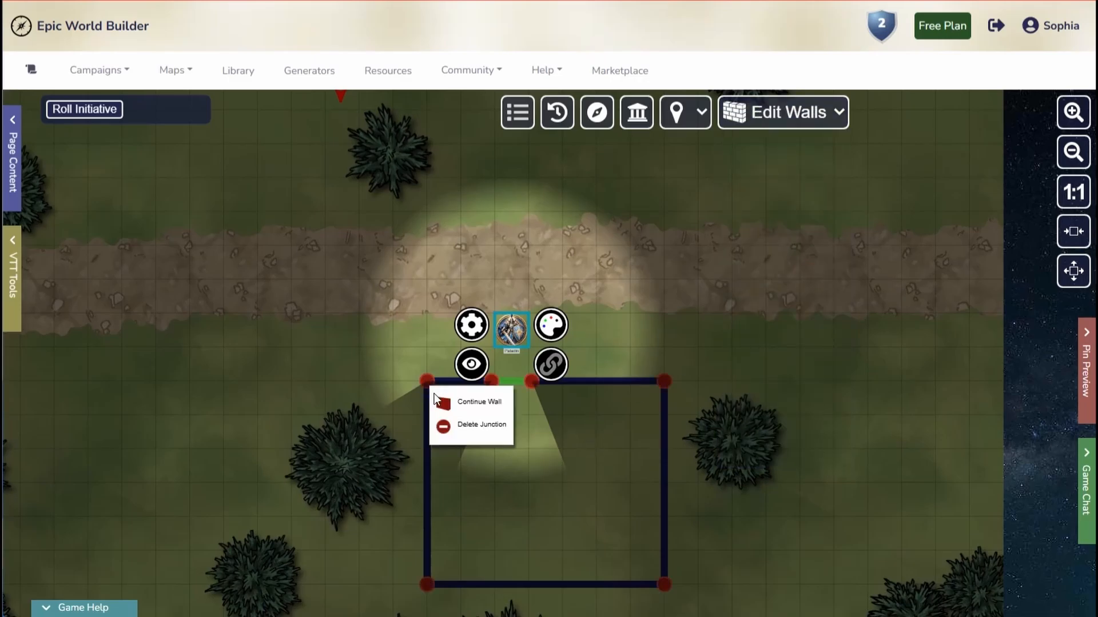
pyautogui.click(475, 402)
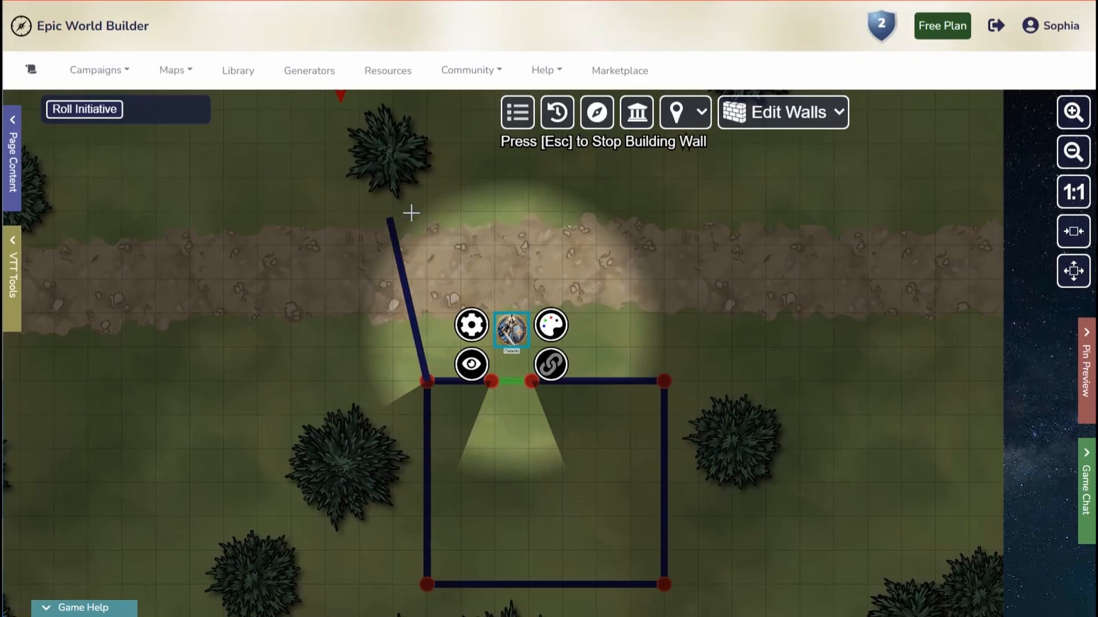
pyautogui.click(448, 209)
pyautogui.click(491, 194)
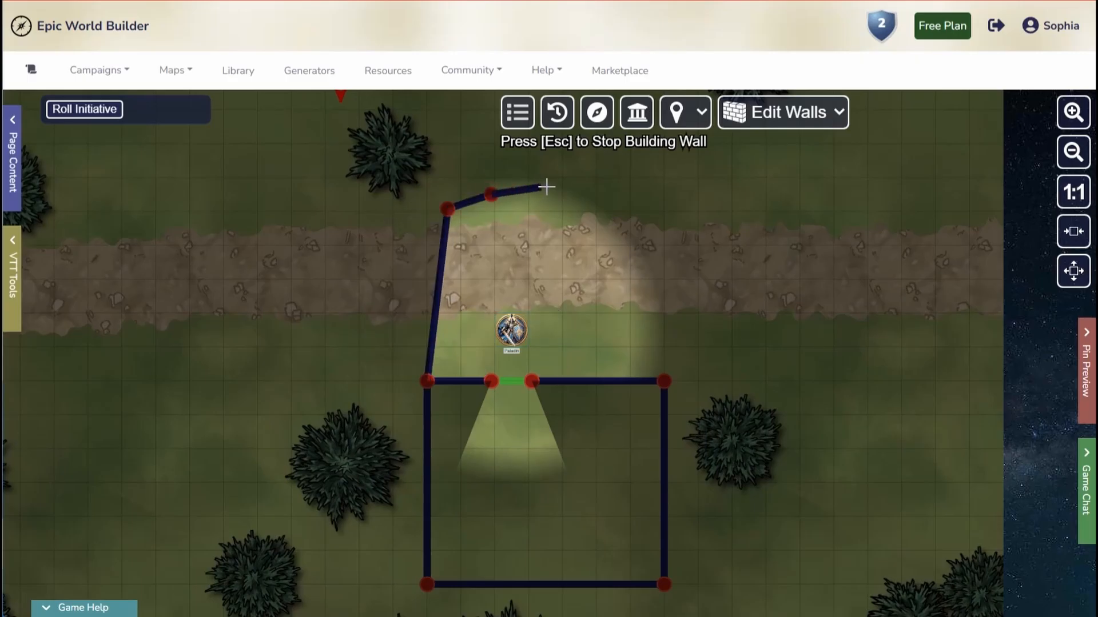
pyautogui.click(556, 189)
pyautogui.click(619, 212)
pyautogui.click(687, 253)
pyautogui.click(775, 225)
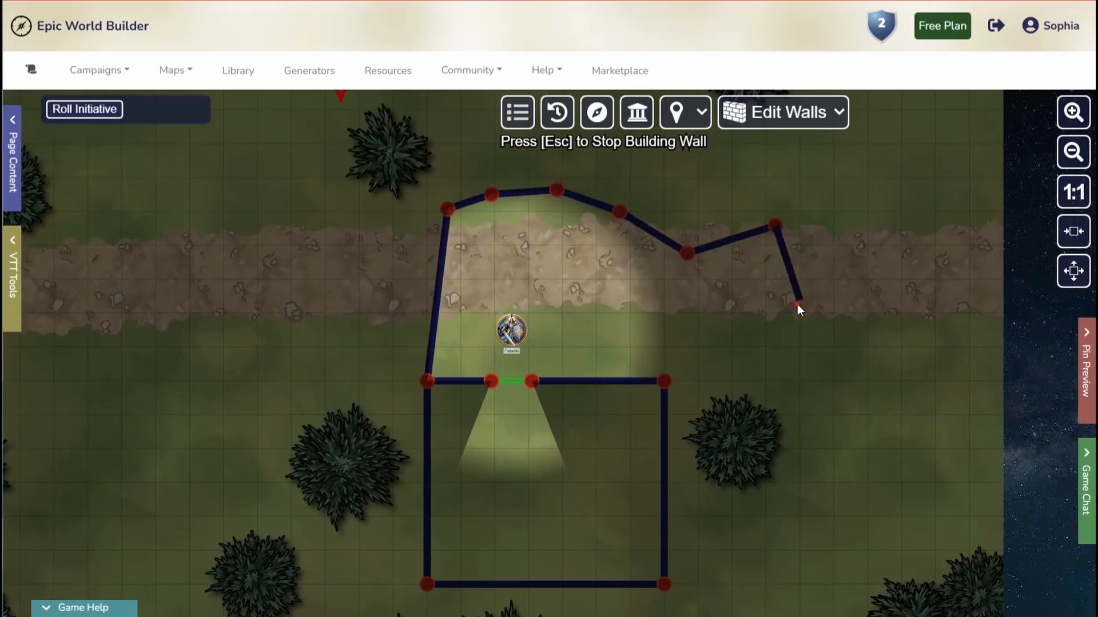
pyautogui.click(797, 304)
pyautogui.click(734, 337)
pyautogui.click(665, 381)
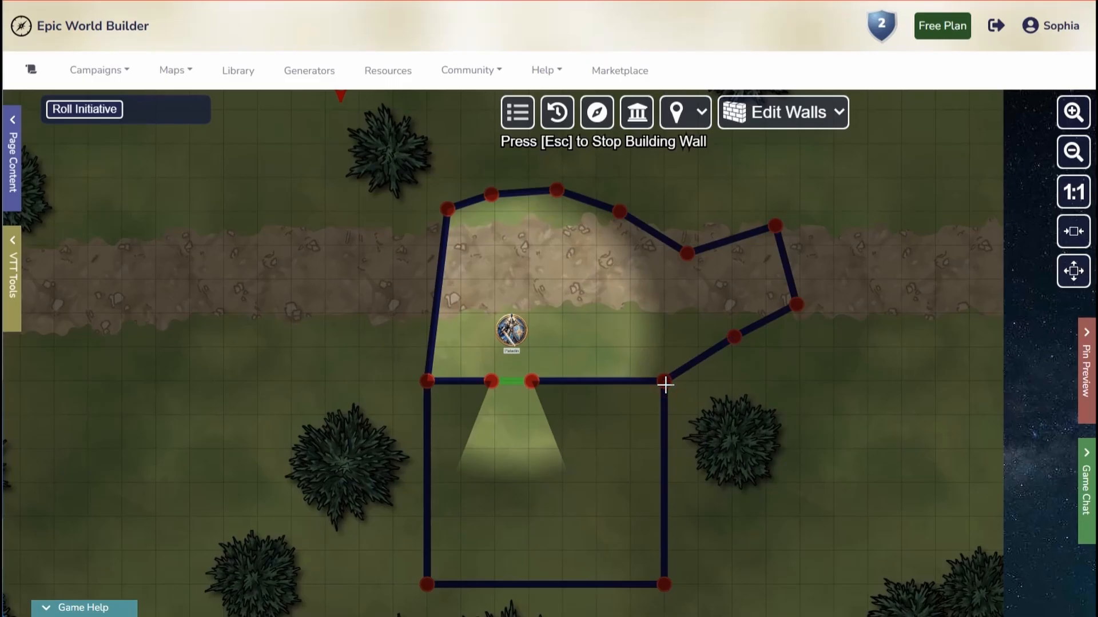
pyautogui.press('Escape')
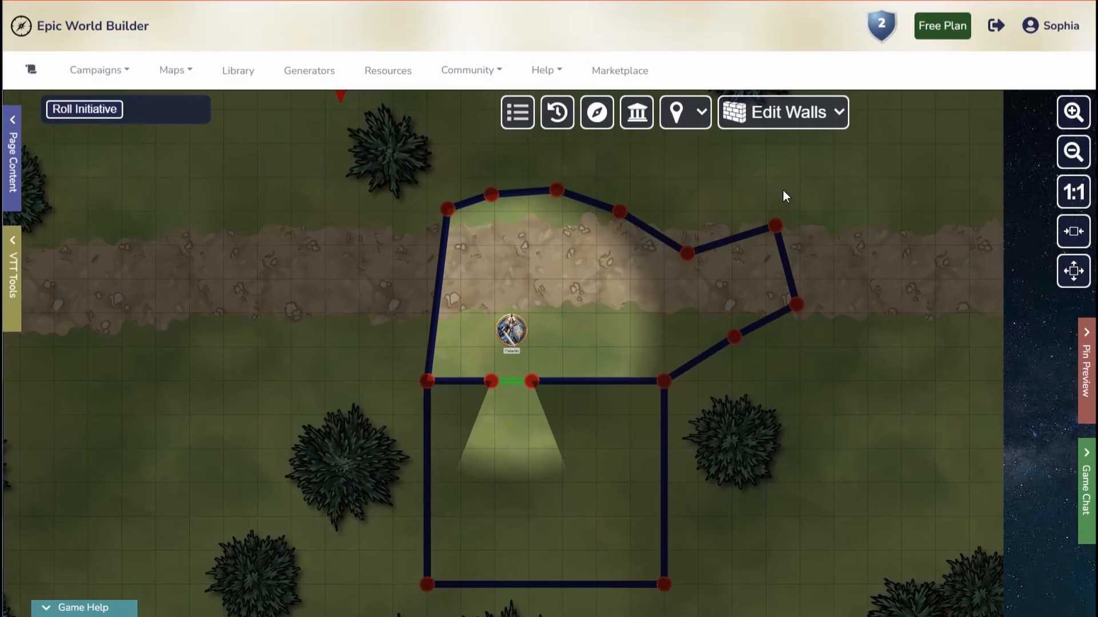
pyautogui.click(833, 115)
pyautogui.click(812, 150)
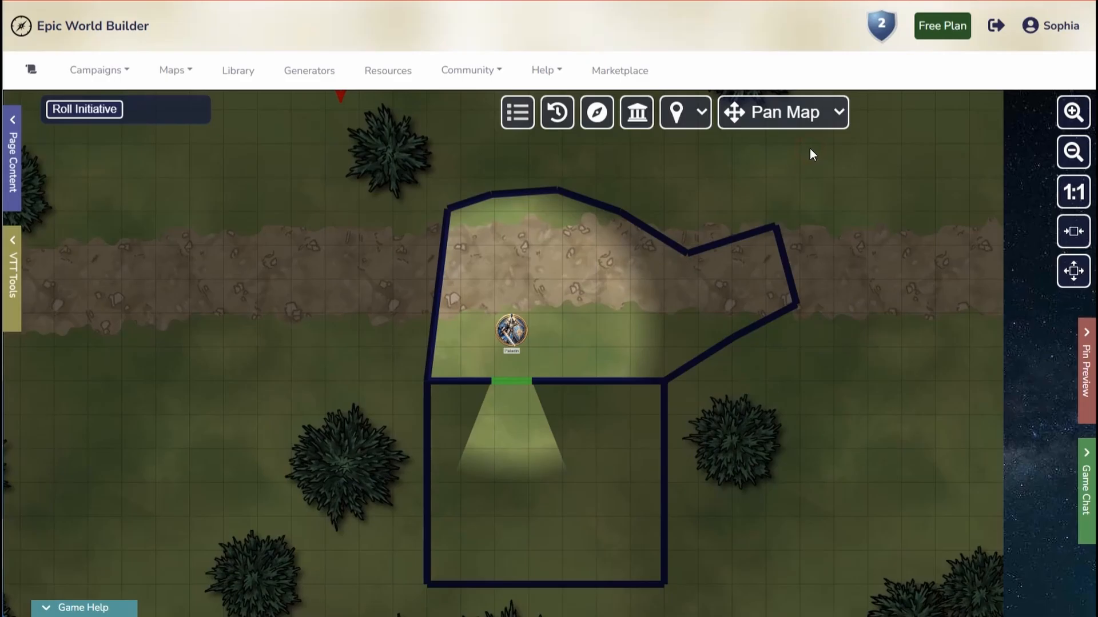
# Step: Turn the sloping wall segment across the path's upper edge into a window and return to panning
pyautogui.click(822, 118)
pyautogui.click(801, 282)
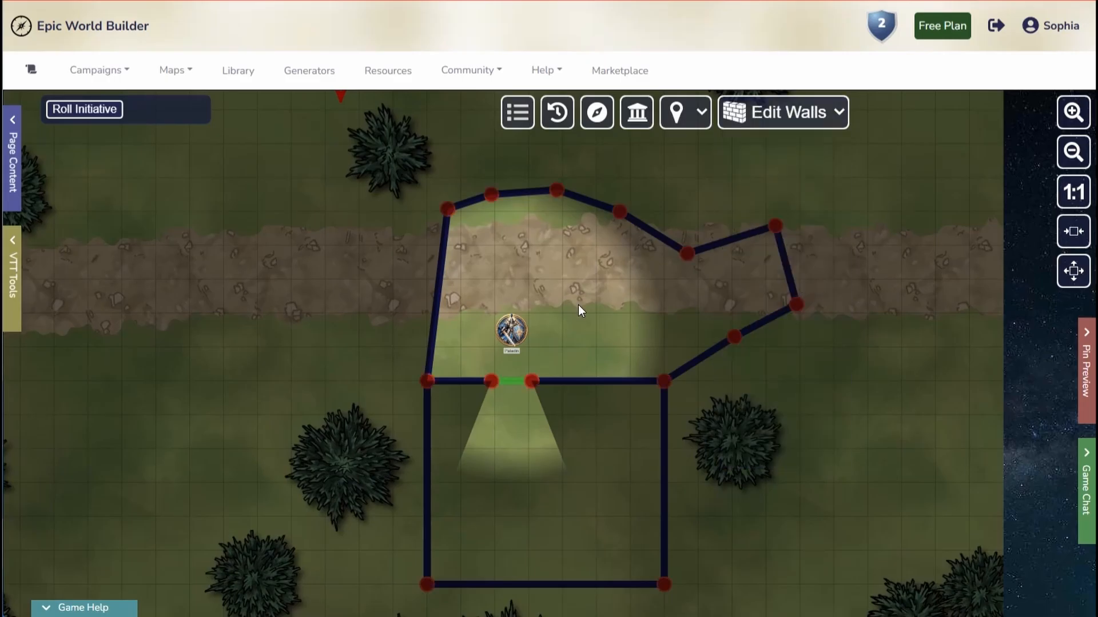
pyautogui.rightClick(469, 201)
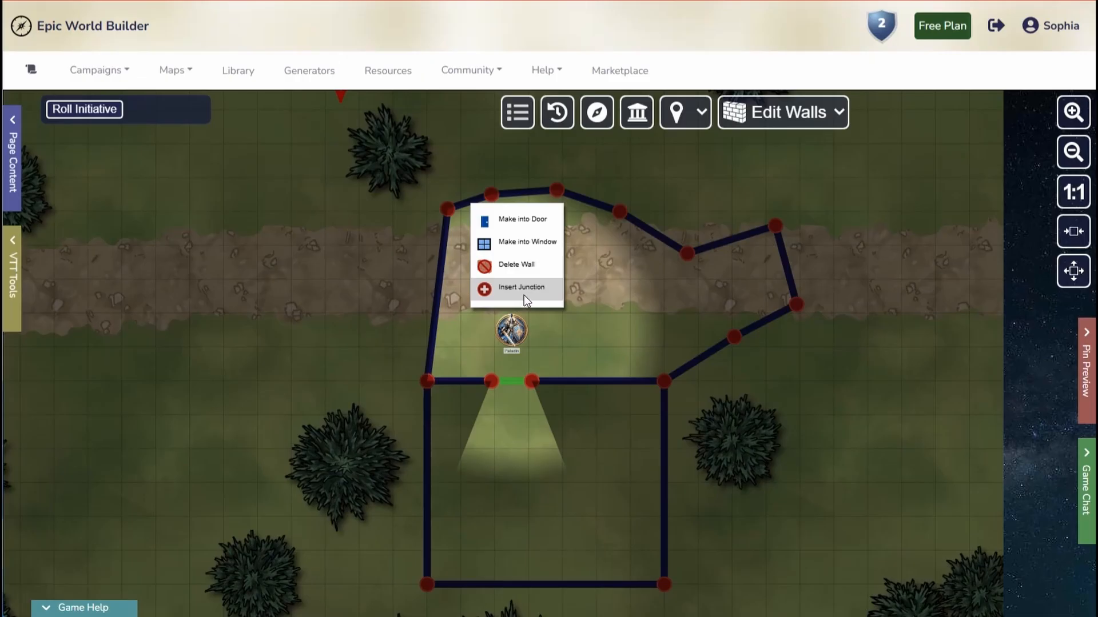
pyautogui.rightClick(644, 226)
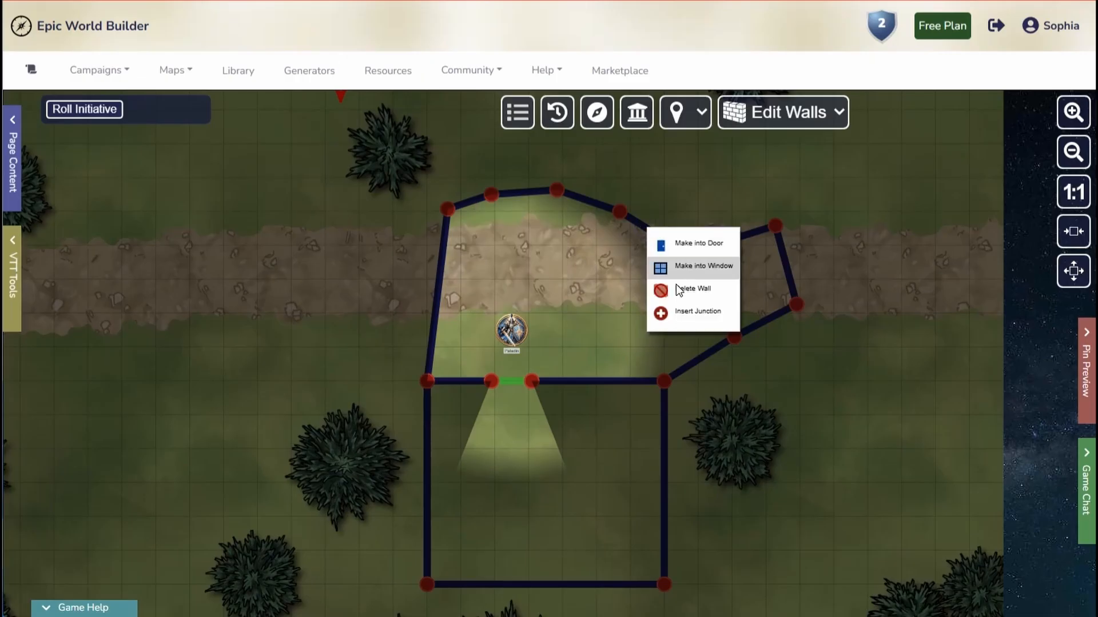
pyautogui.click(681, 268)
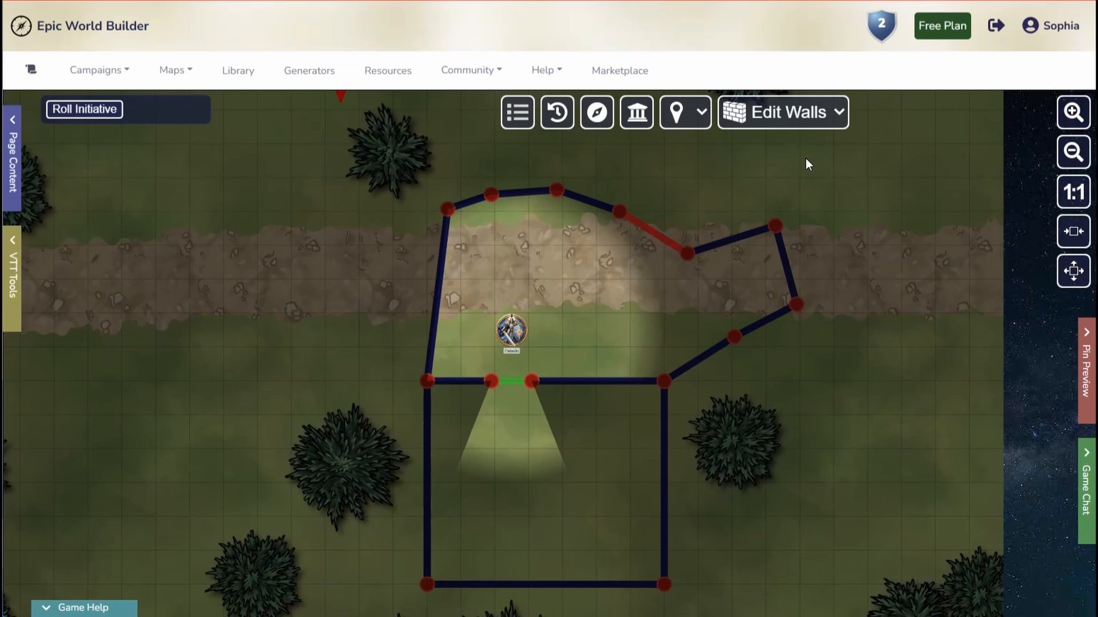
pyautogui.click(806, 113)
pyautogui.click(769, 160)
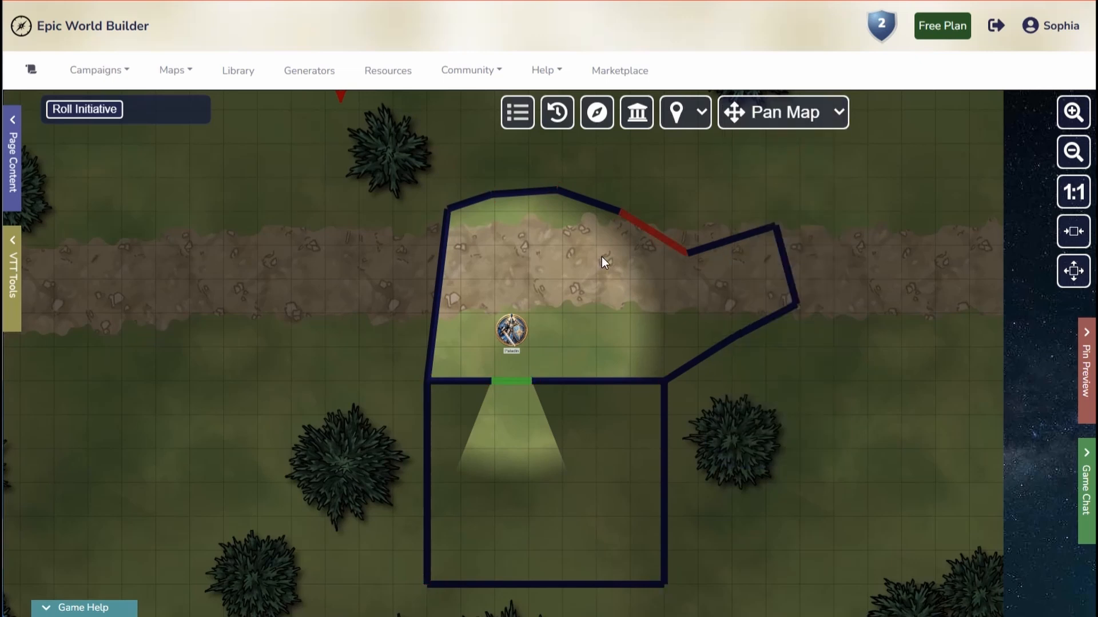
# Step: Move the Paladin token to the room's lower wall, check its vision and deselect it
pyautogui.moveTo(513, 335); pyautogui.dragTo(516, 547)
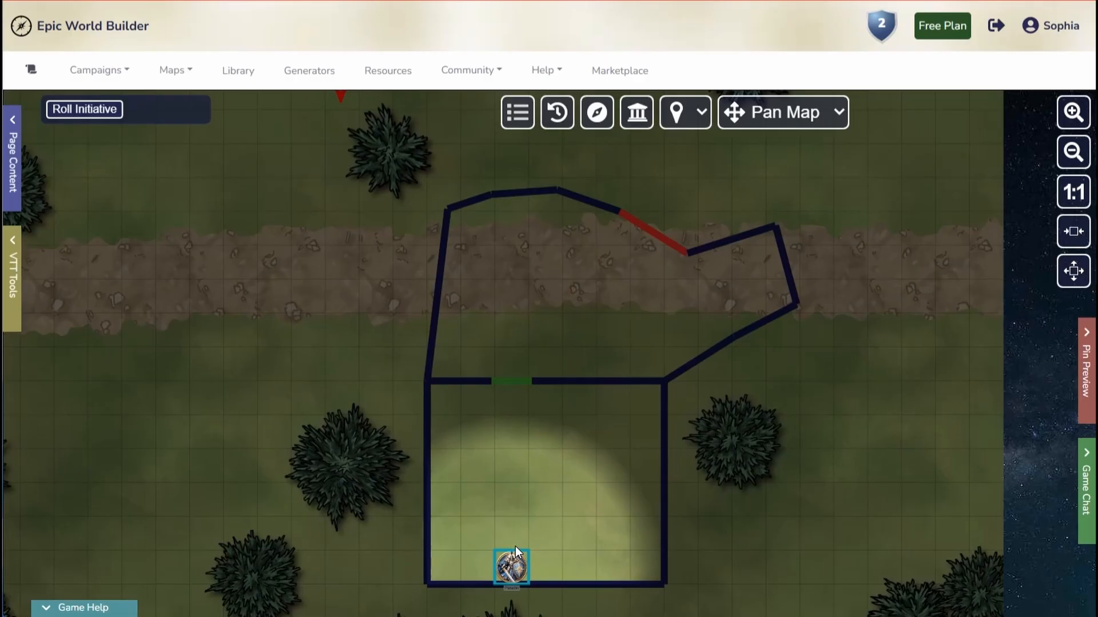
pyautogui.click(510, 568)
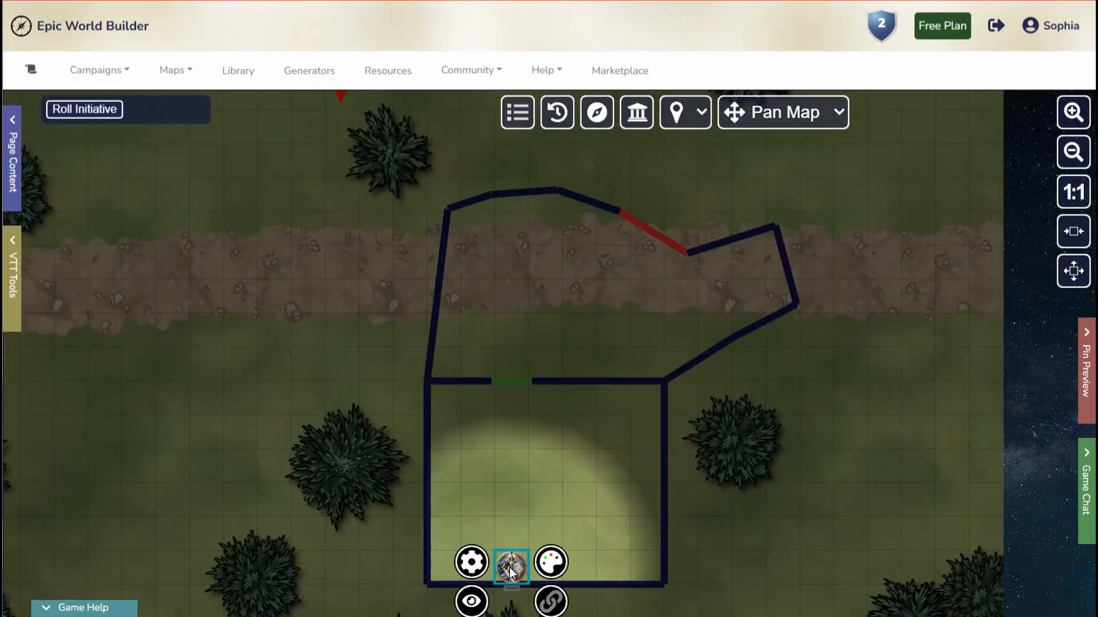
pyautogui.press('v')
pyautogui.click(576, 228)
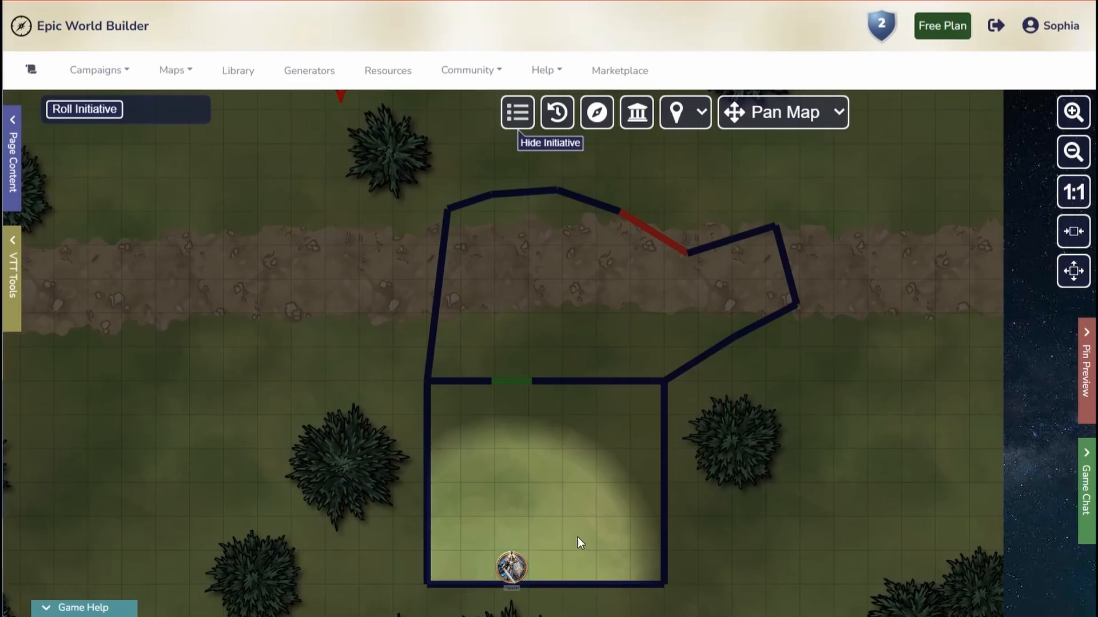
# Step: Place a light source with a radius of about one grid square just inside the upper wall of the path enclosure
pyautogui.click(832, 119)
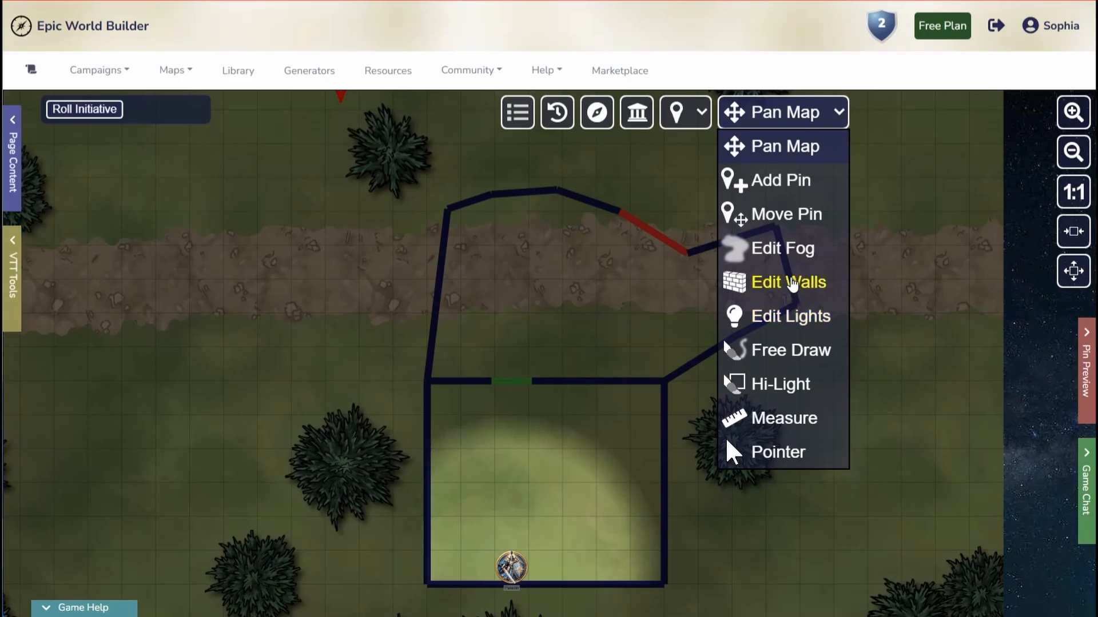
pyautogui.click(796, 316)
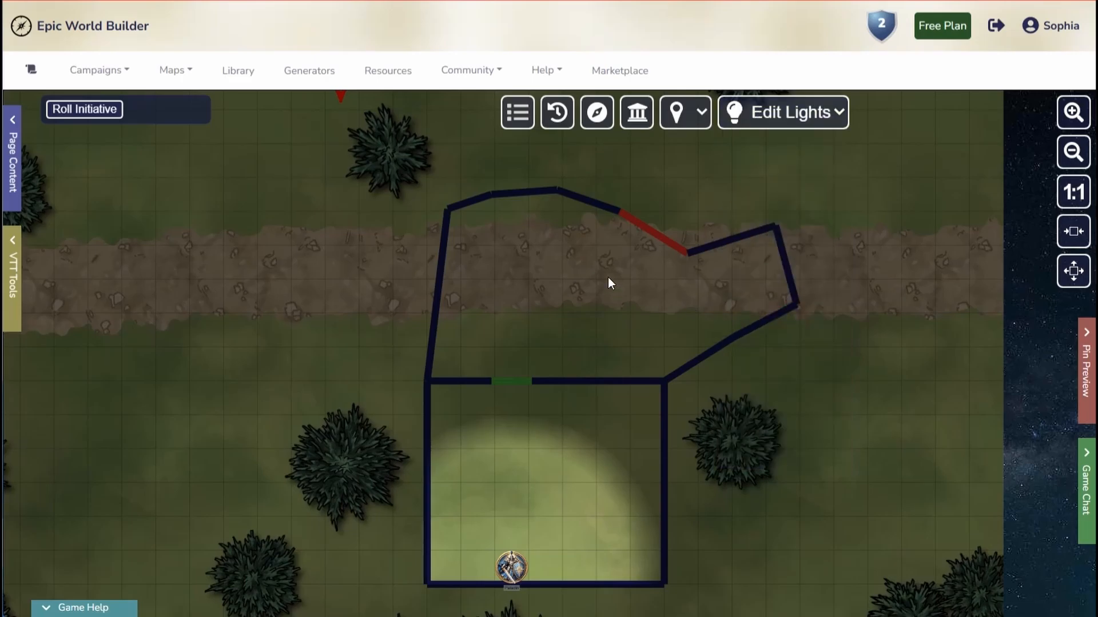
pyautogui.click(526, 206)
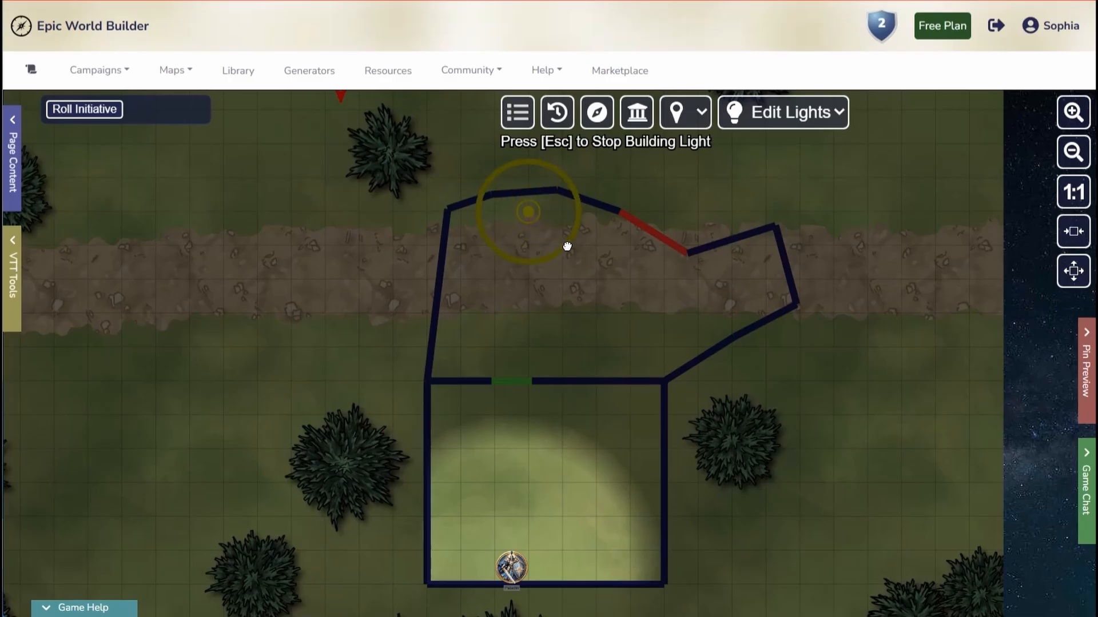
pyautogui.click(548, 236)
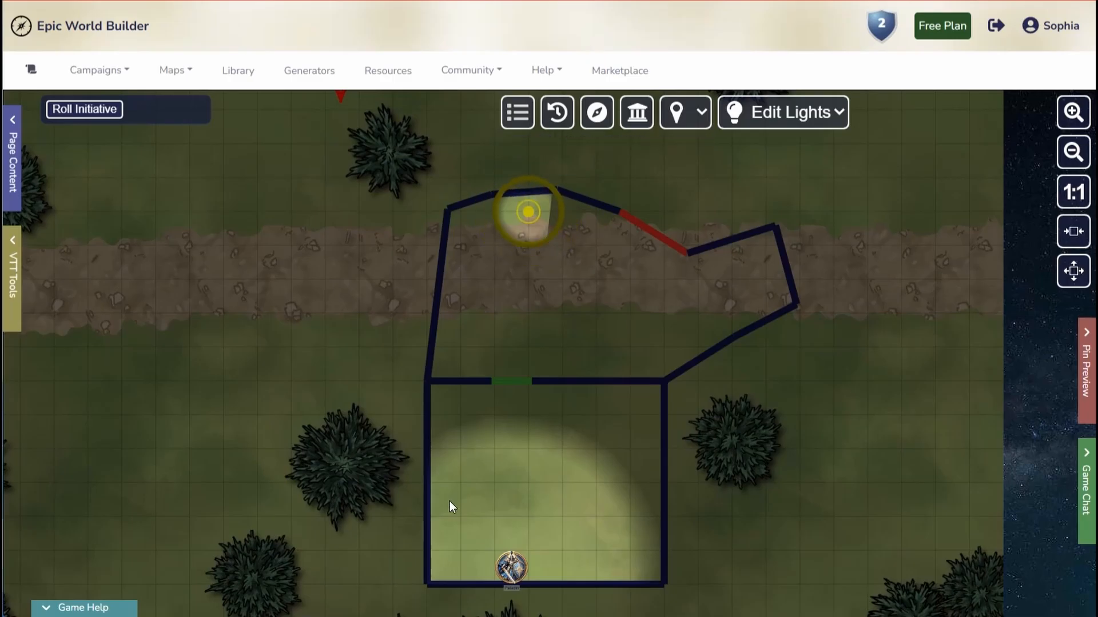
pyautogui.click(783, 112)
pyautogui.click(773, 148)
# Step: Preview the map through the Paladin's vision
pyautogui.click(512, 568)
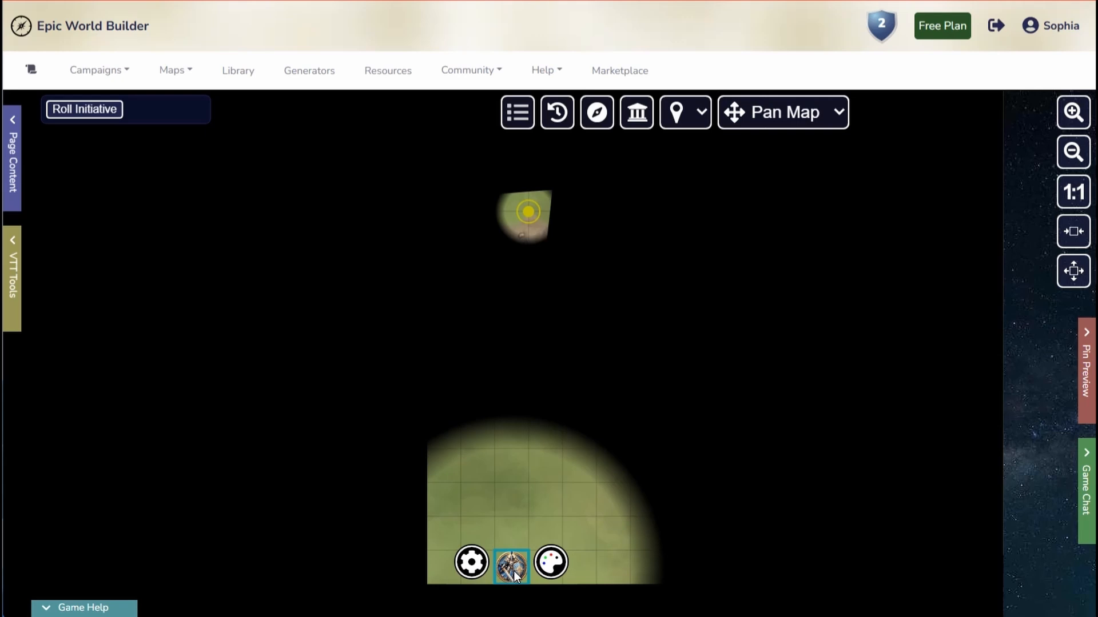
pyautogui.press('v')
pyautogui.press('v')
# Step: Move the Paladin to the middle of the room, set its strong light emission to 2 and save the token
pyautogui.moveTo(513, 572); pyautogui.dragTo(542, 468)
pyautogui.click(505, 461)
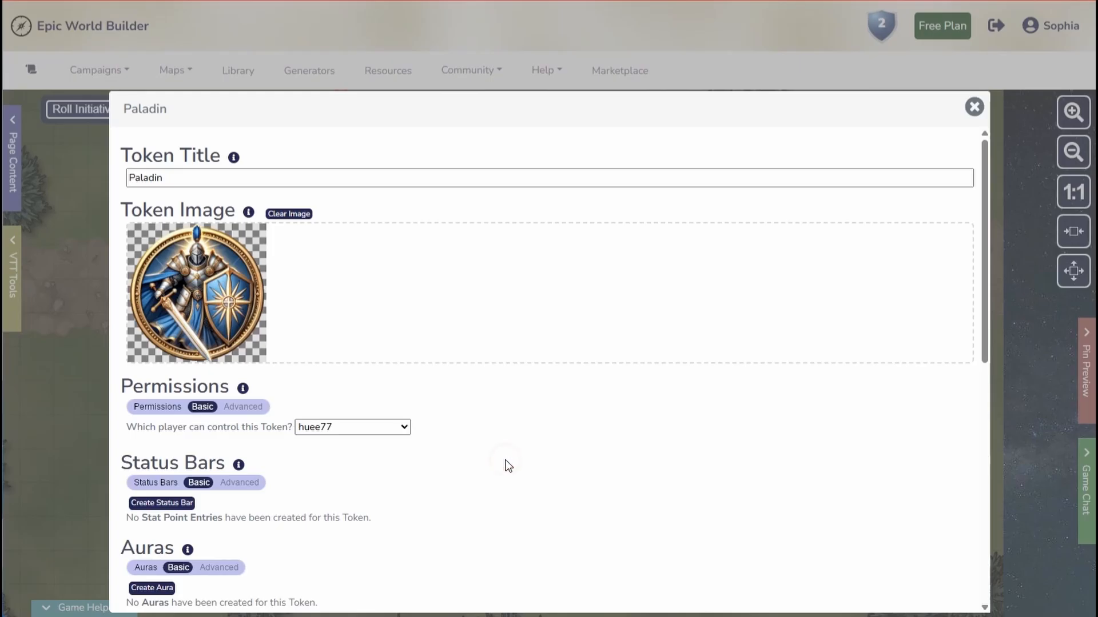
pyautogui.scroll(-10, 491, 464)
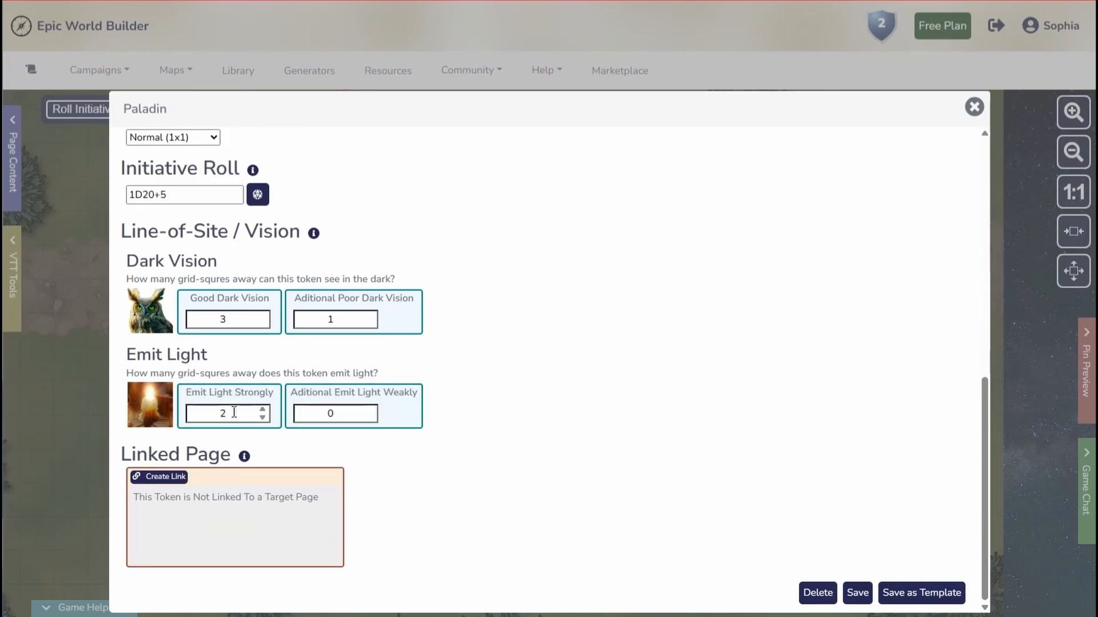
pyautogui.click(858, 593)
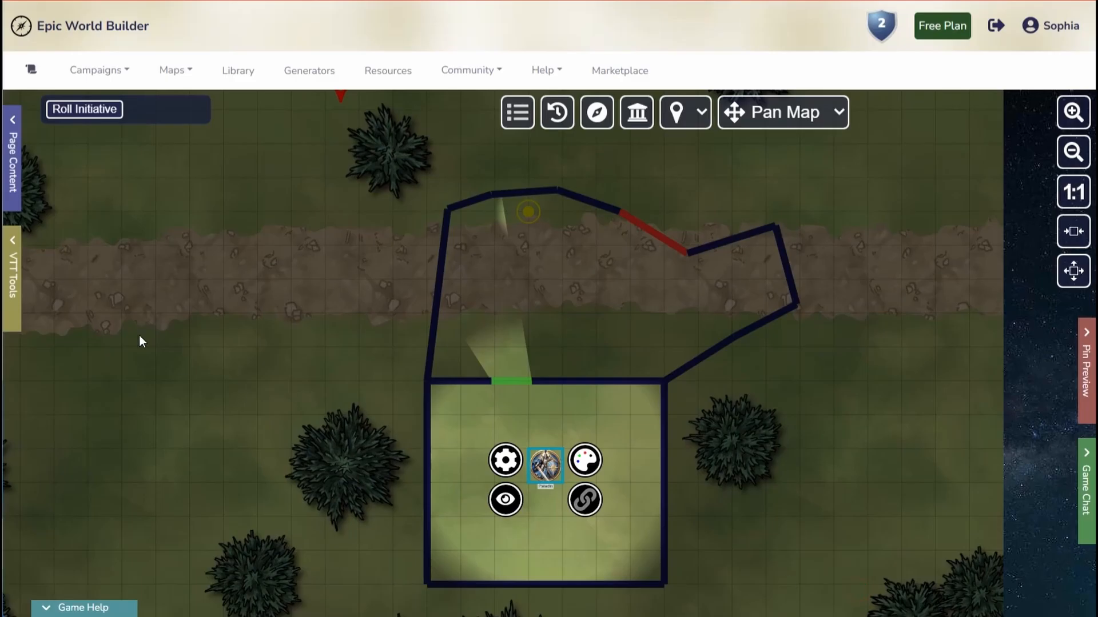
# Step: Place the Ranger token on the path inside the upper enclosure, set its strong light emission to 5 and save it
pyautogui.click(13, 274)
pyautogui.moveTo(66, 186); pyautogui.dragTo(582, 252)
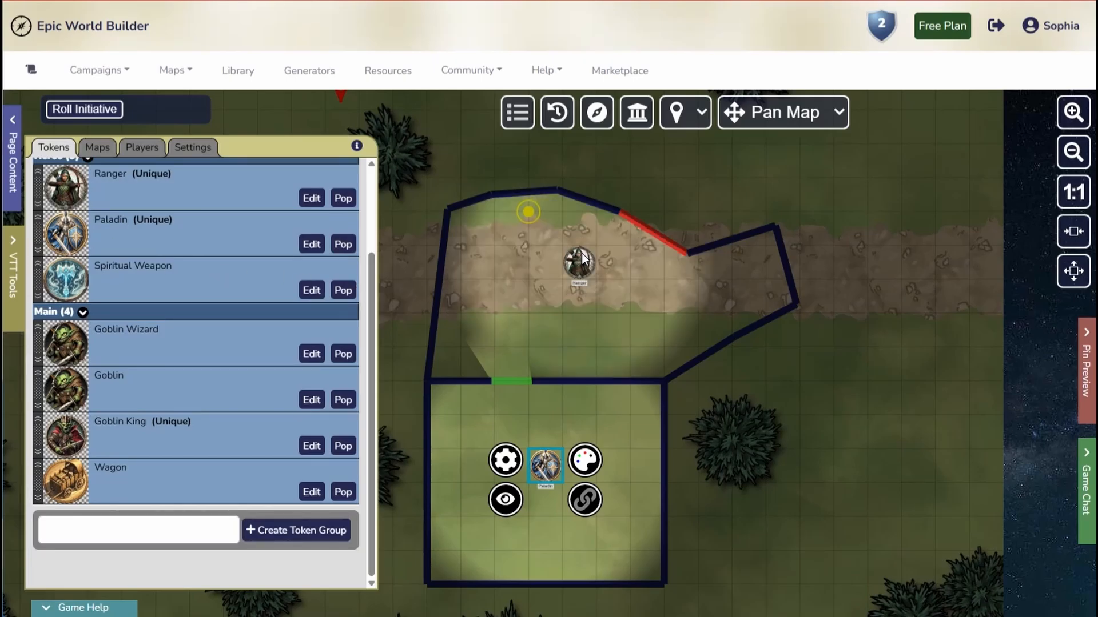
pyautogui.click(535, 255)
pyautogui.scroll(-10, 508, 330)
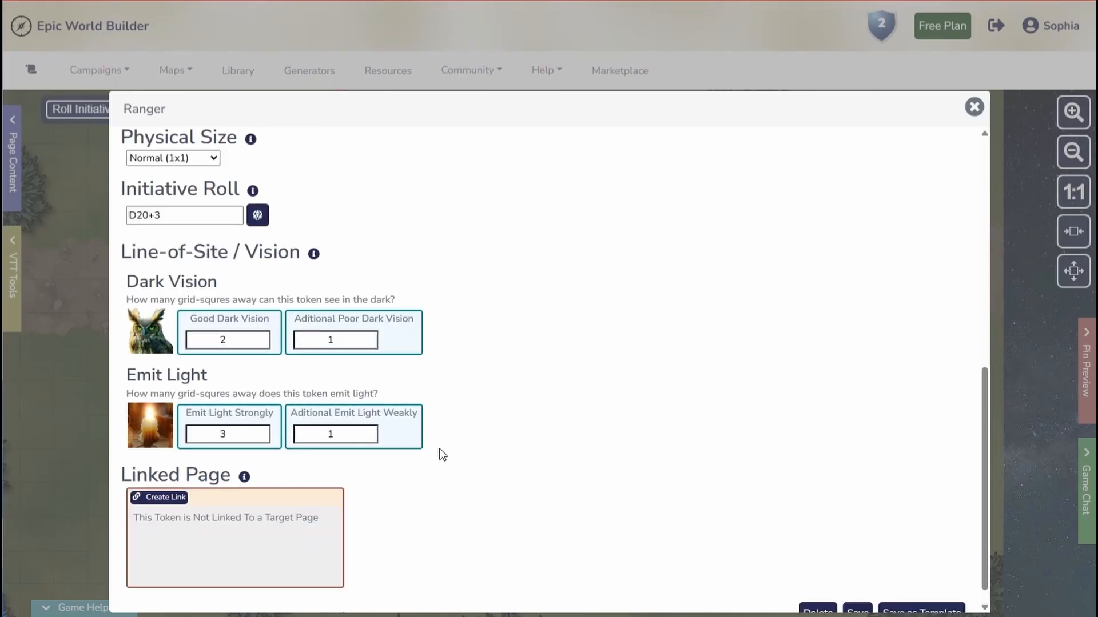
pyautogui.doubleClick(204, 437)
pyautogui.write('5')
pyautogui.scroll(-1, 875, 559)
pyautogui.click(857, 592)
# Step: Preview the Paladin's vision and move the token slightly up and to the right within the room
pyautogui.click(543, 468)
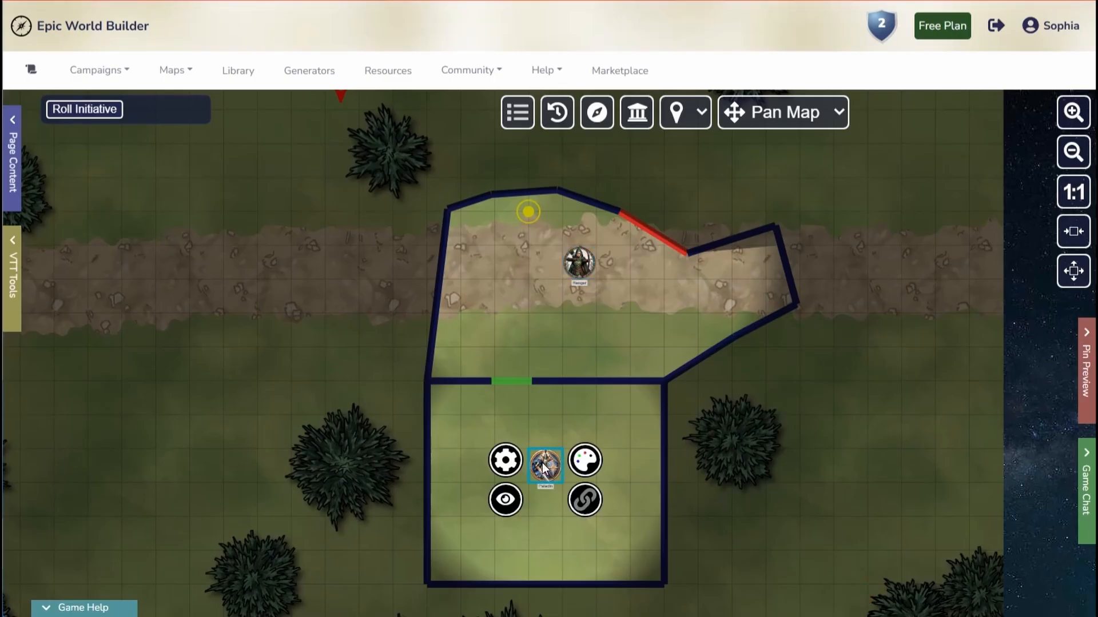
pyautogui.press('v')
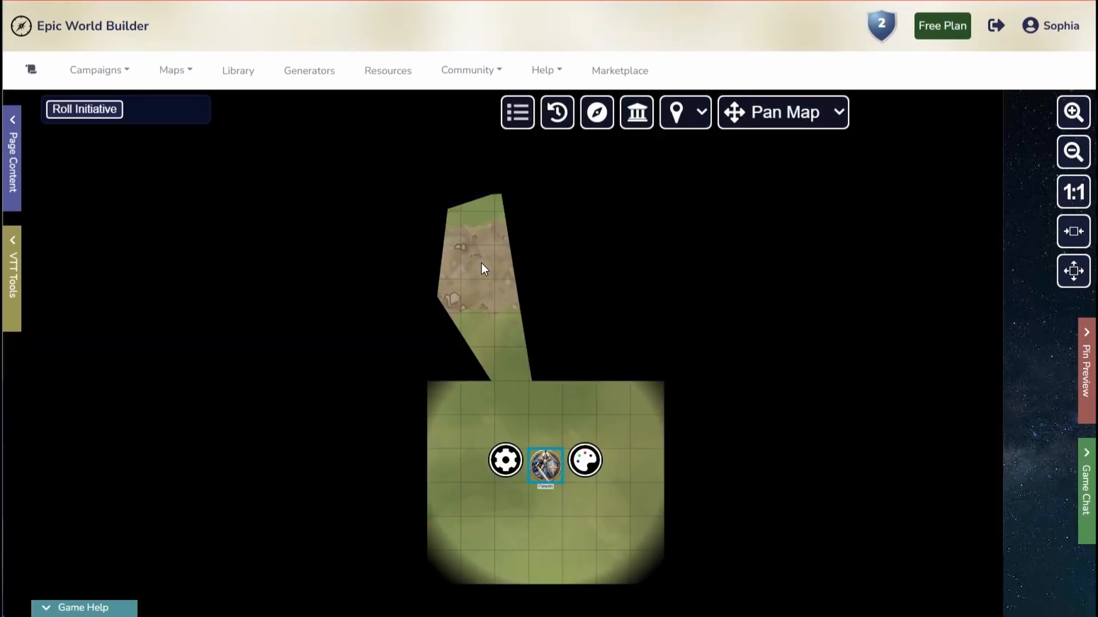
pyautogui.moveTo(546, 460); pyautogui.dragTo(575, 451)
pyautogui.press('v')
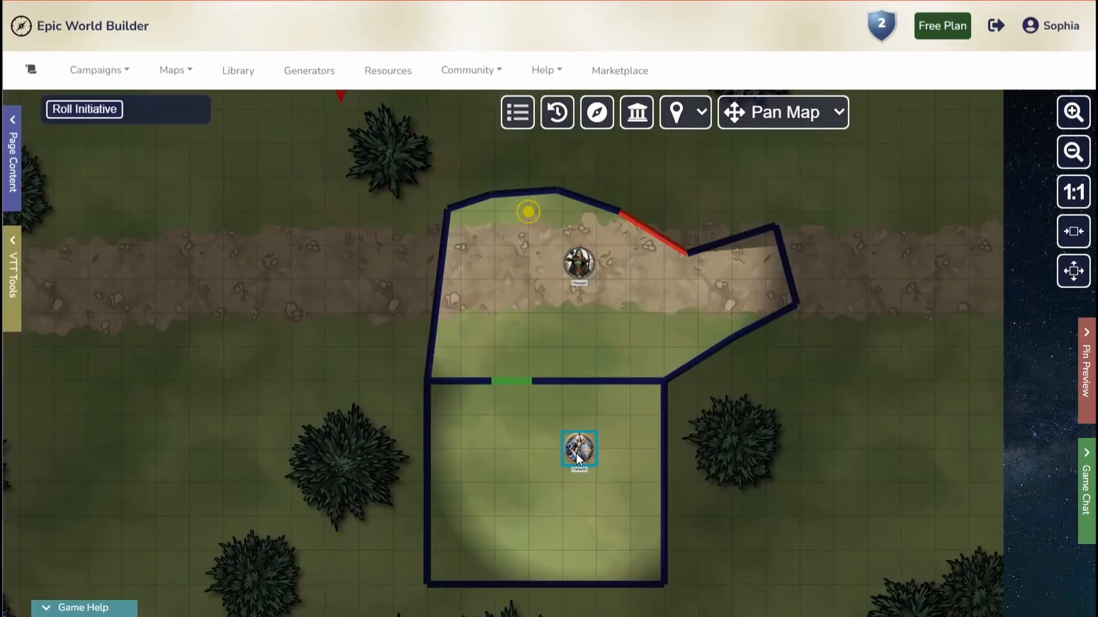
# Step: Preview the Ranger's vision and move the token to the upper-left corner of the path enclosure
pyautogui.click(583, 263)
pyautogui.press('v')
pyautogui.moveTo(577, 272); pyautogui.dragTo(482, 232)
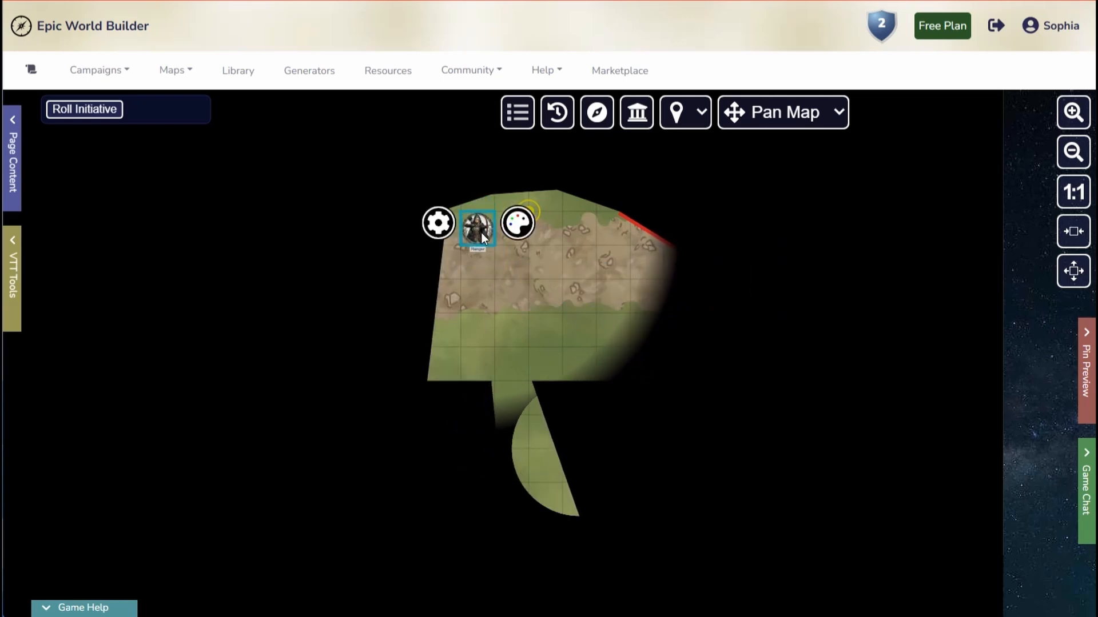
# Step: Remove the Paladin's strong light emission, save the token and preview the Ranger's vision
pyautogui.moveTo(588, 449)
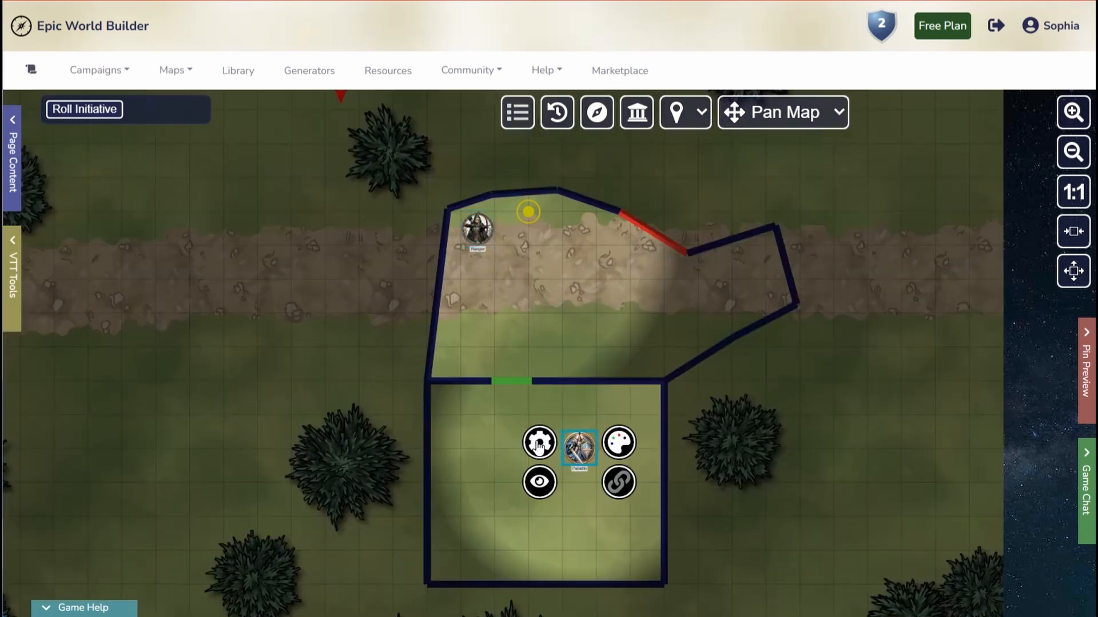
pyautogui.click(537, 444)
pyautogui.scroll(-10, 283, 470)
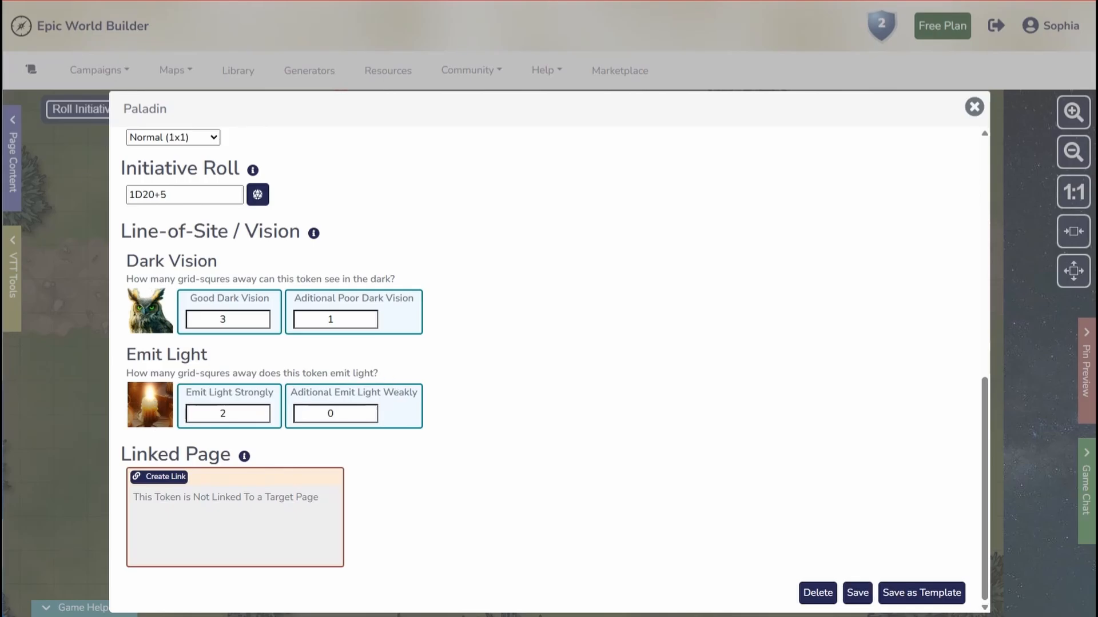
pyautogui.click(857, 593)
pyautogui.click(482, 230)
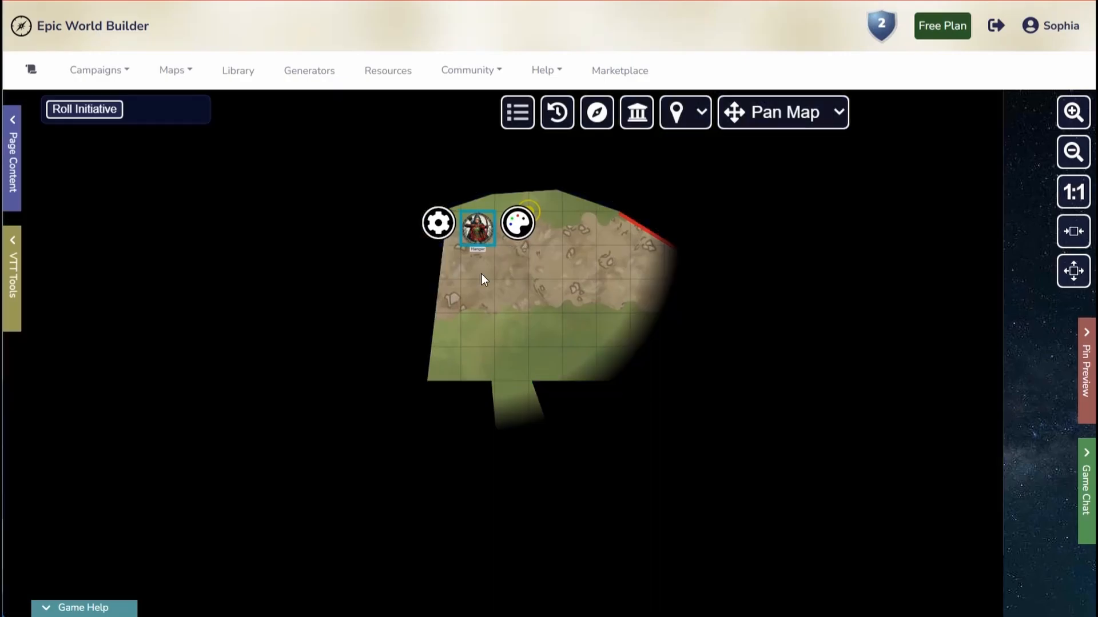
pyautogui.moveTo(478, 234)
pyautogui.mouseDown()
pyautogui.moveTo(509, 366)
pyautogui.moveTo(446, 343)
pyautogui.moveTo(481, 294)
pyautogui.moveTo(478, 234)
pyautogui.mouseUp()
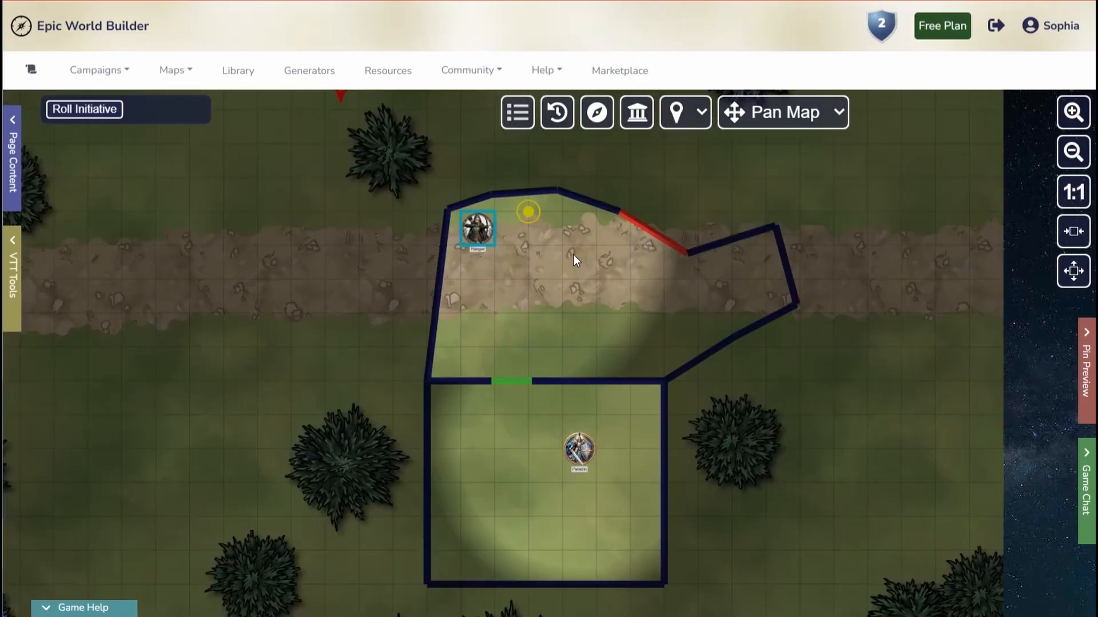
# Step: Move the Paladin token outside to the east of the enclosures and the Ranger token onto the path west of them
pyautogui.click(839, 112)
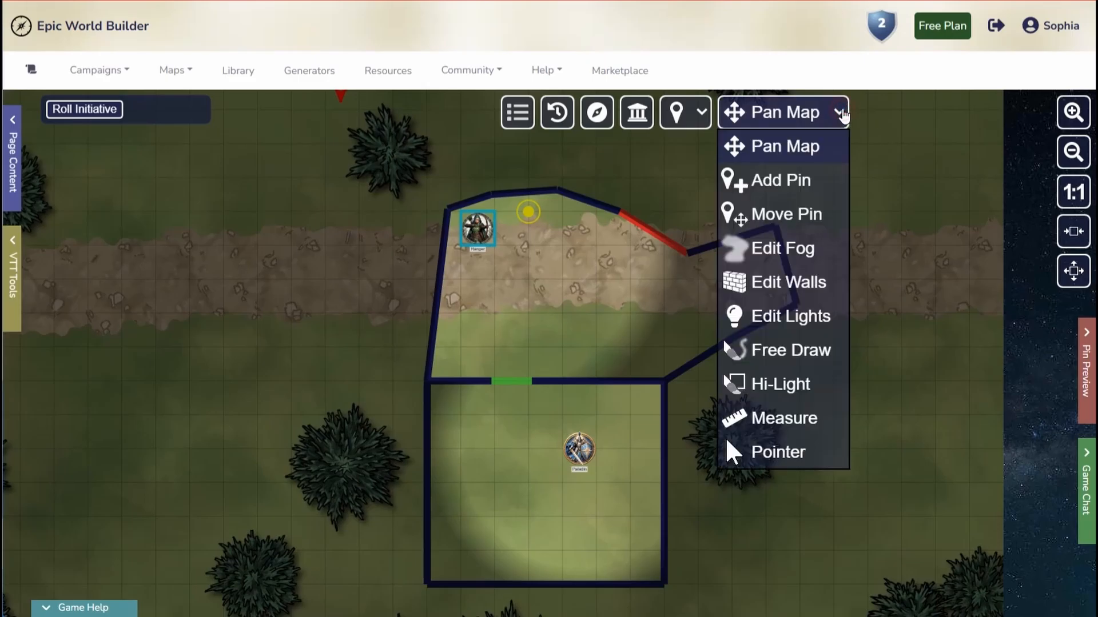
pyautogui.click(750, 147)
pyautogui.moveTo(575, 455); pyautogui.dragTo(846, 397)
pyautogui.moveTo(483, 227); pyautogui.dragTo(342, 294)
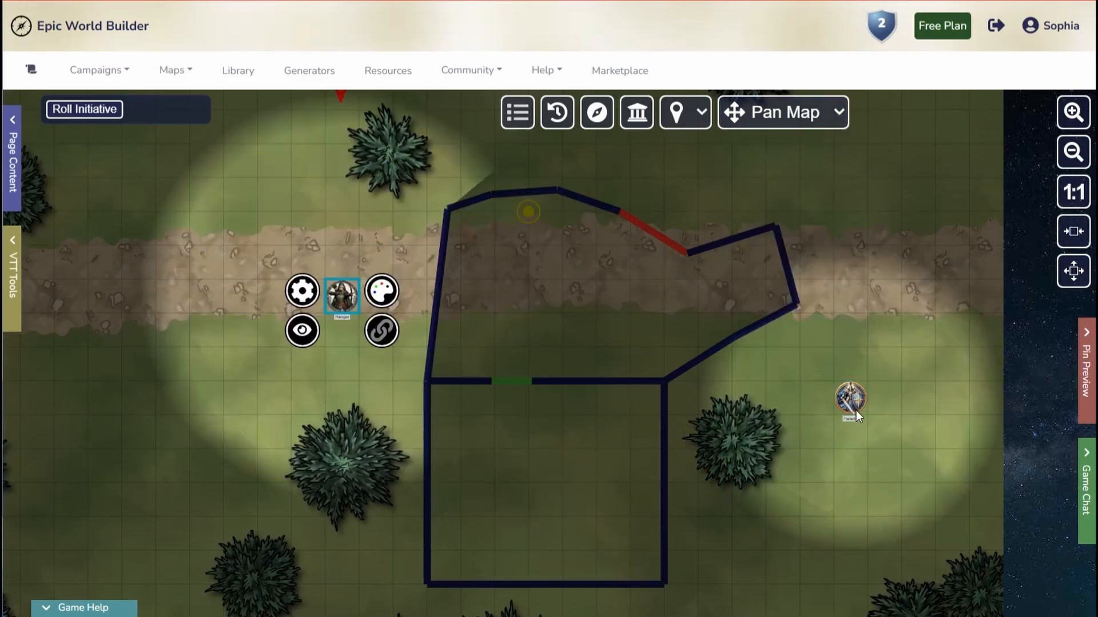
# Step: Delete the light source near the upper wall of the path enclosure and return to map panning mode
pyautogui.click(528, 212)
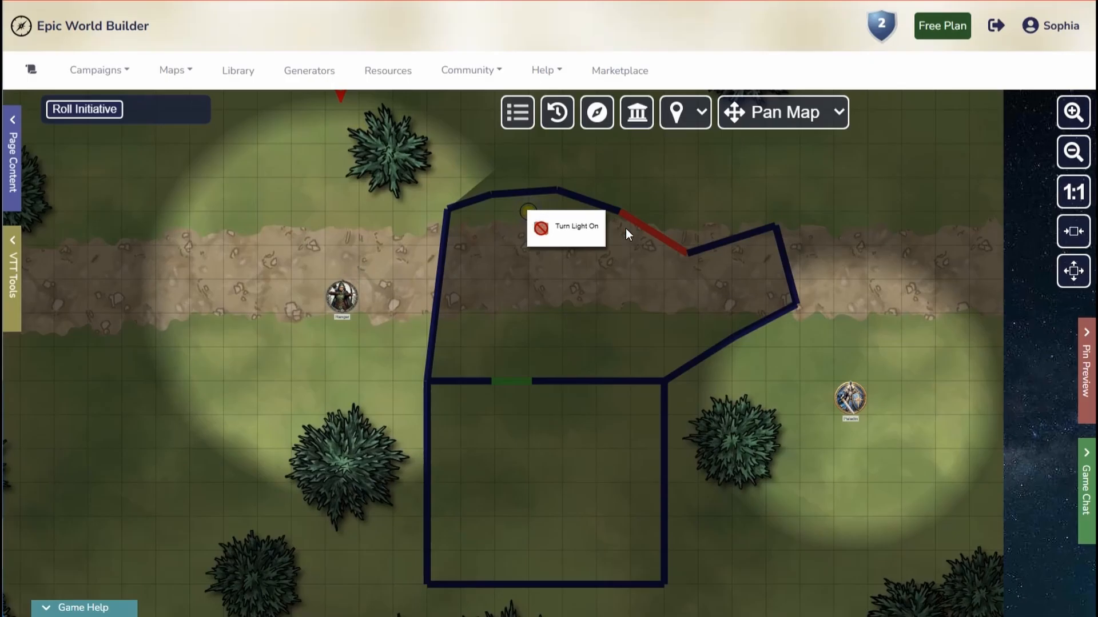
pyautogui.click(838, 114)
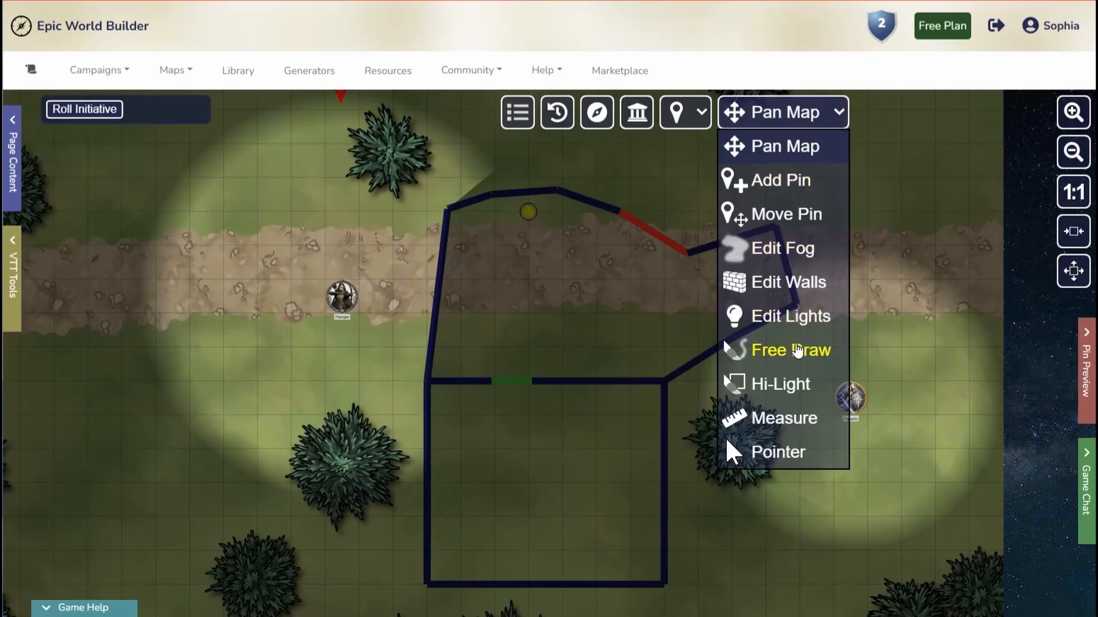
pyautogui.click(783, 316)
pyautogui.click(527, 212)
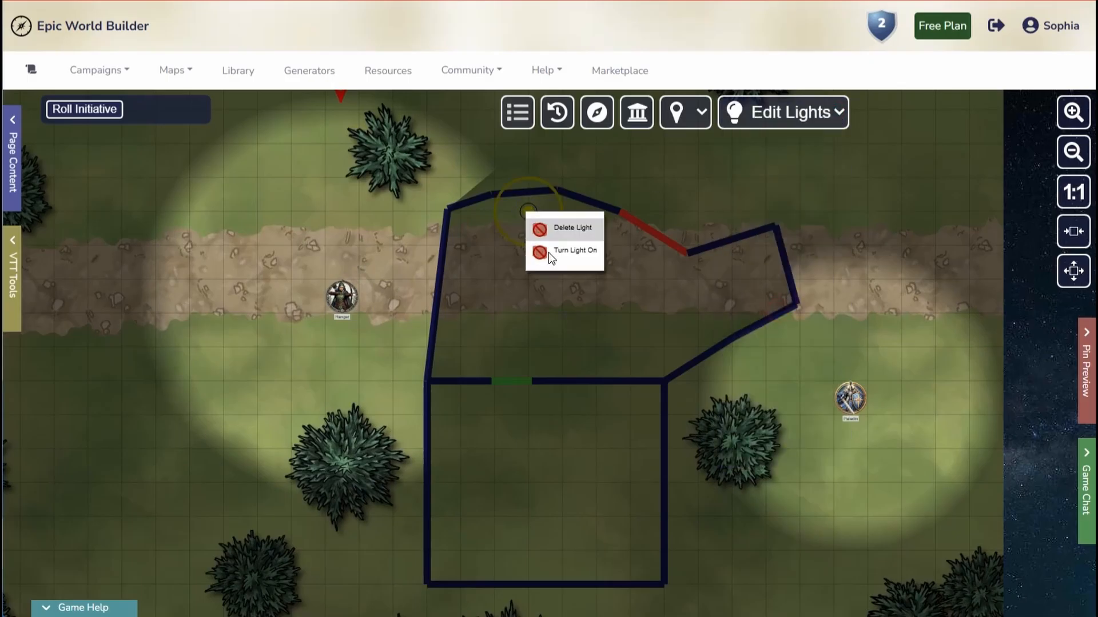
pyautogui.click(537, 229)
pyautogui.click(832, 114)
pyautogui.click(783, 147)
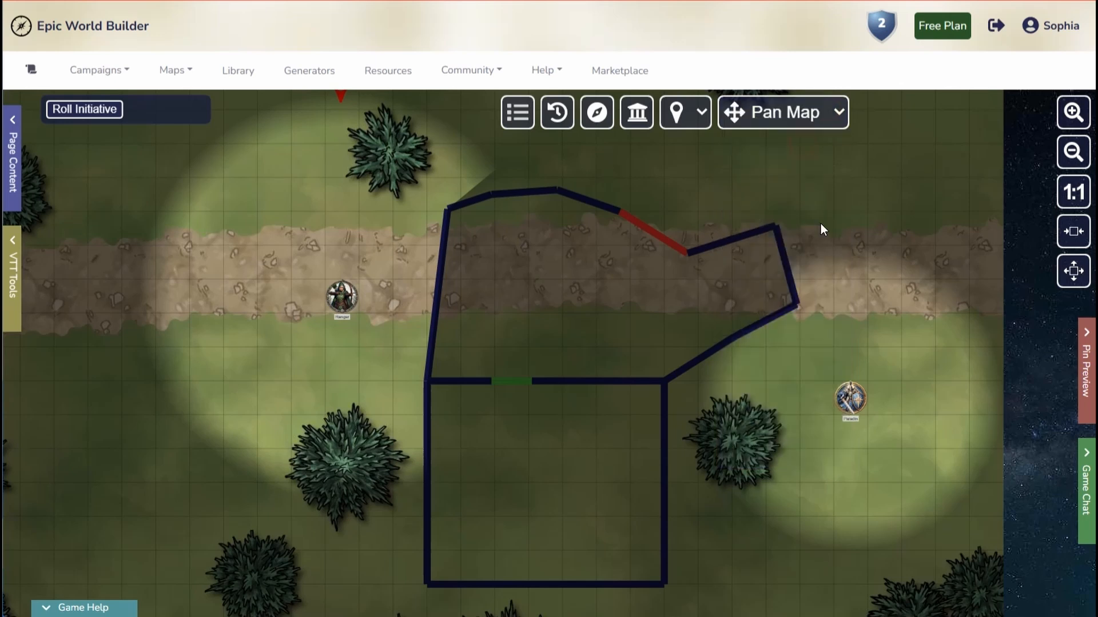
# Step: Try the Fully Visible (Adv. Lighting Off) ambient lighting mode and switch back to None
pyautogui.click(13, 268)
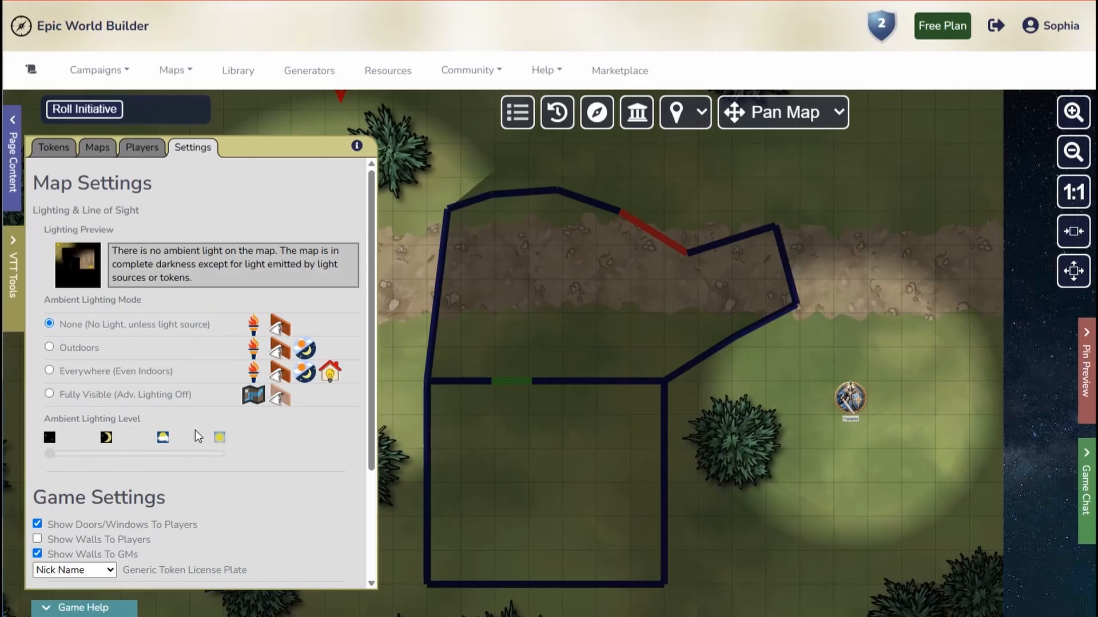
pyautogui.click(50, 393)
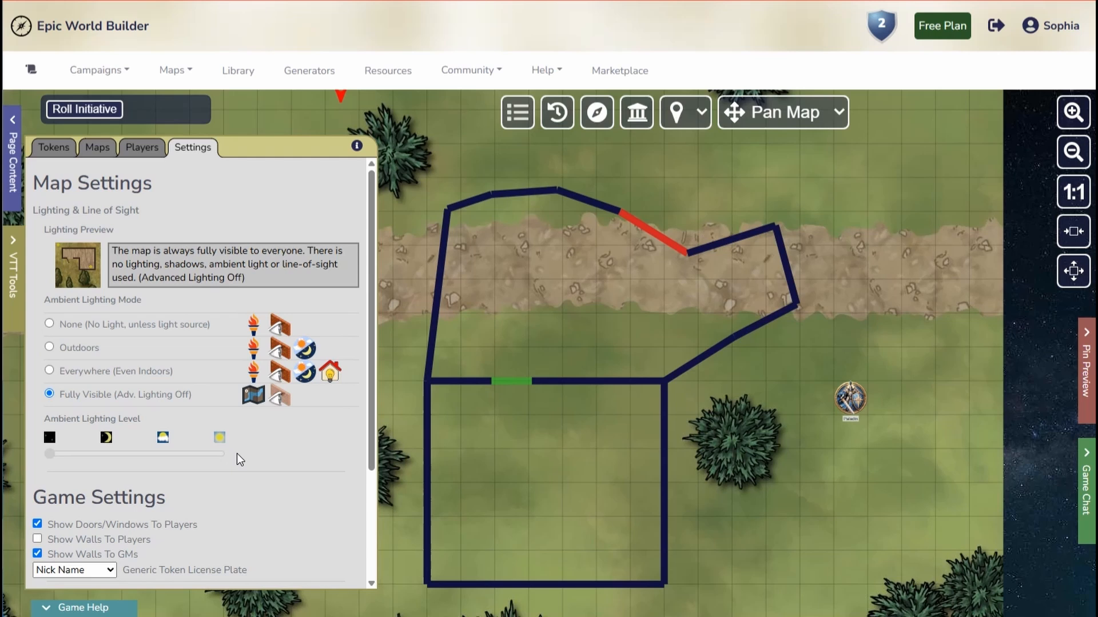
pyautogui.click(49, 323)
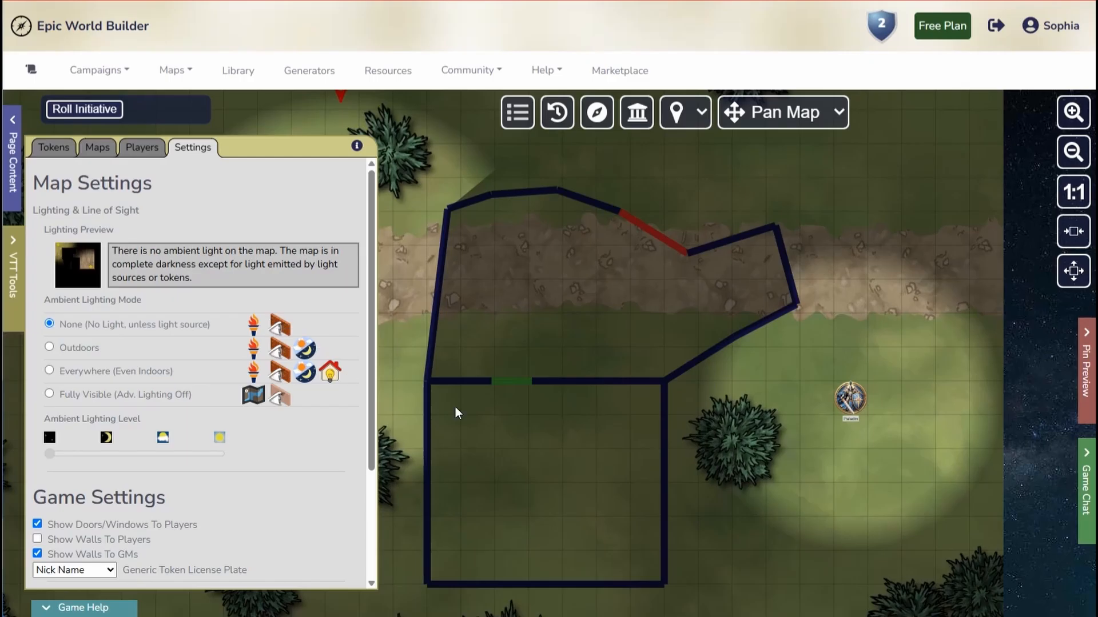
# Step: Move the Paladin slightly up and to the left outside the enclosure and set the ambient lighting mode to Outdoors
pyautogui.moveTo(855, 403); pyautogui.dragTo(809, 359)
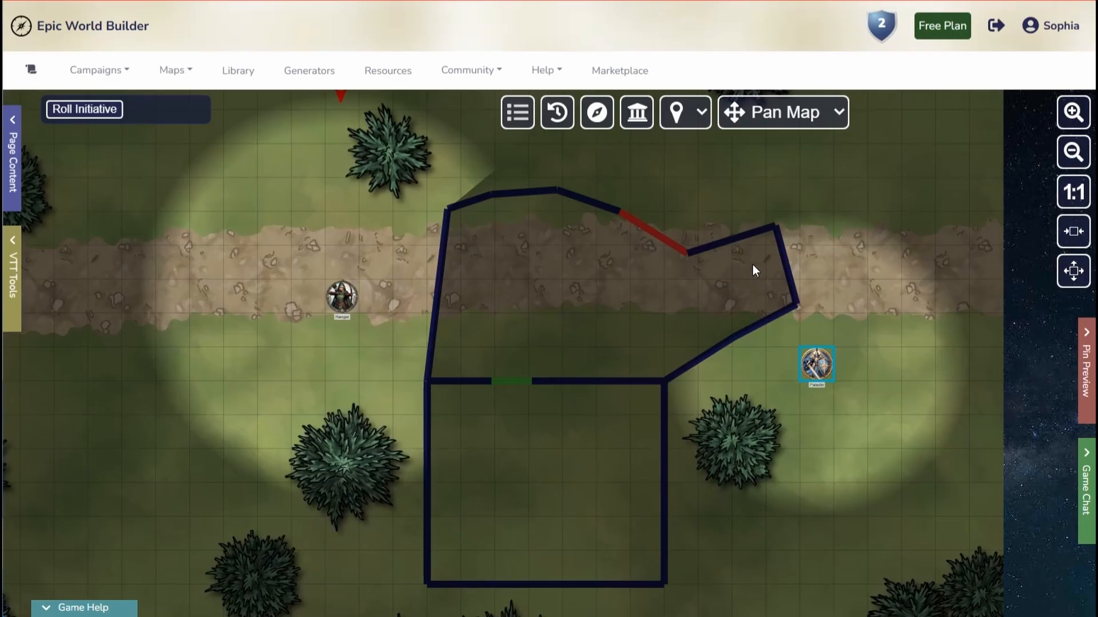
pyautogui.click(6, 290)
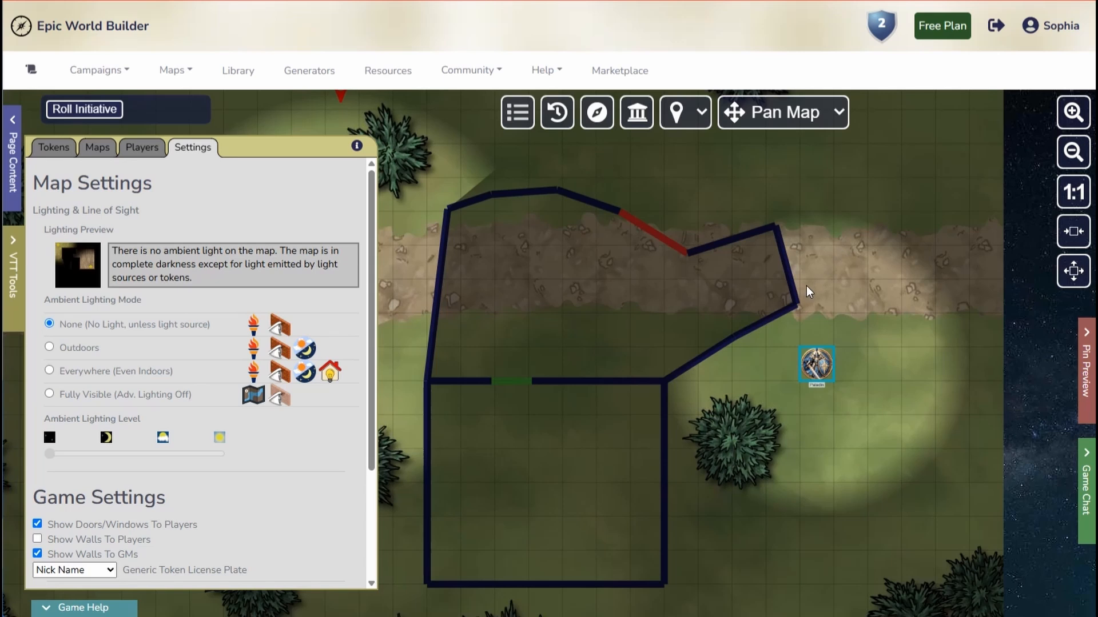
pyautogui.click(50, 347)
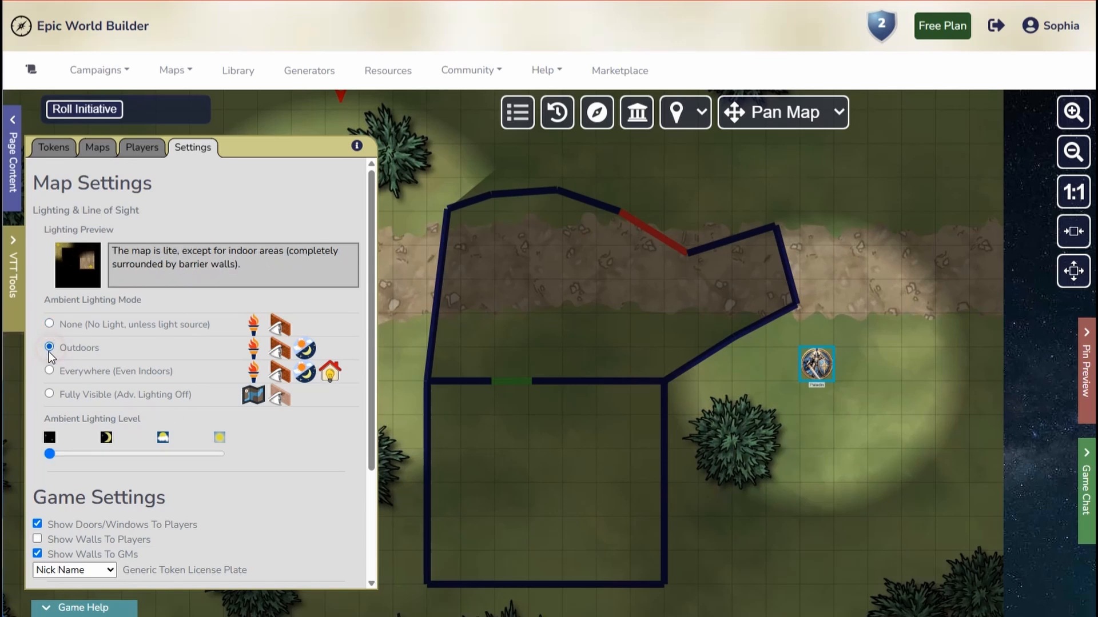
pyautogui.click(735, 441)
pyautogui.click(816, 366)
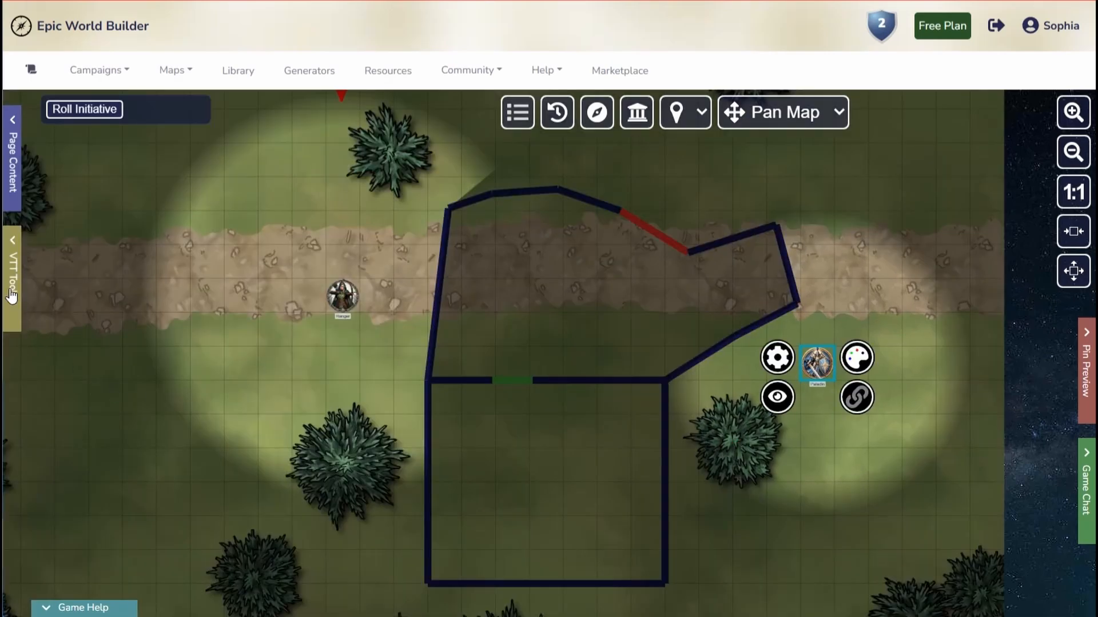
# Step: Raise the ambient lighting level to about the moon setting and select the Paladin to check its vision
pyautogui.click(12, 295)
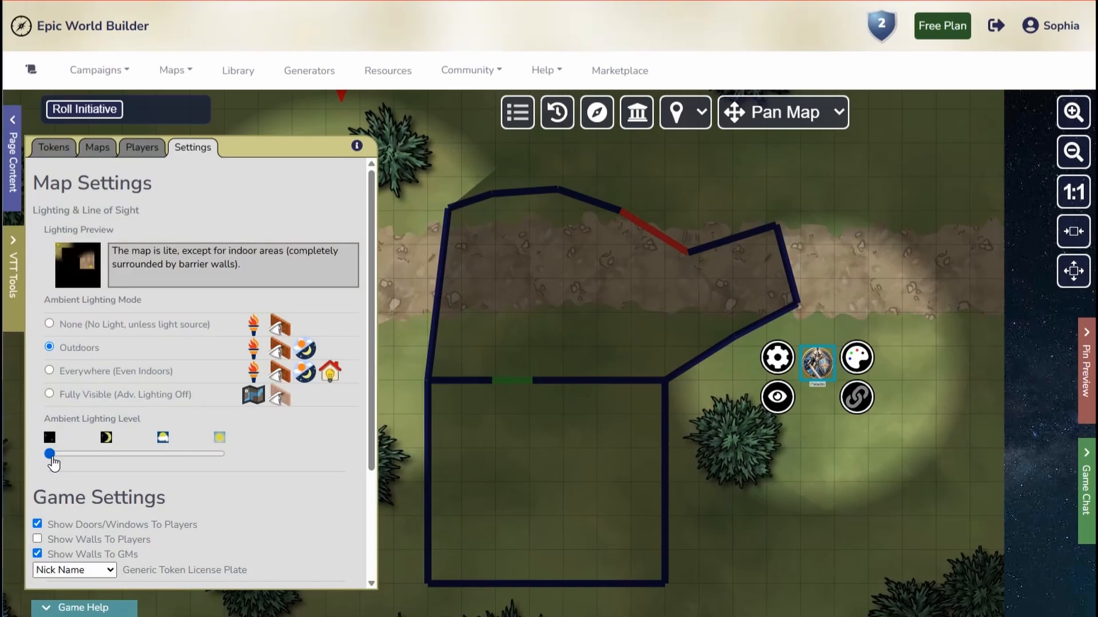
pyautogui.moveTo(50, 454); pyautogui.dragTo(110, 455)
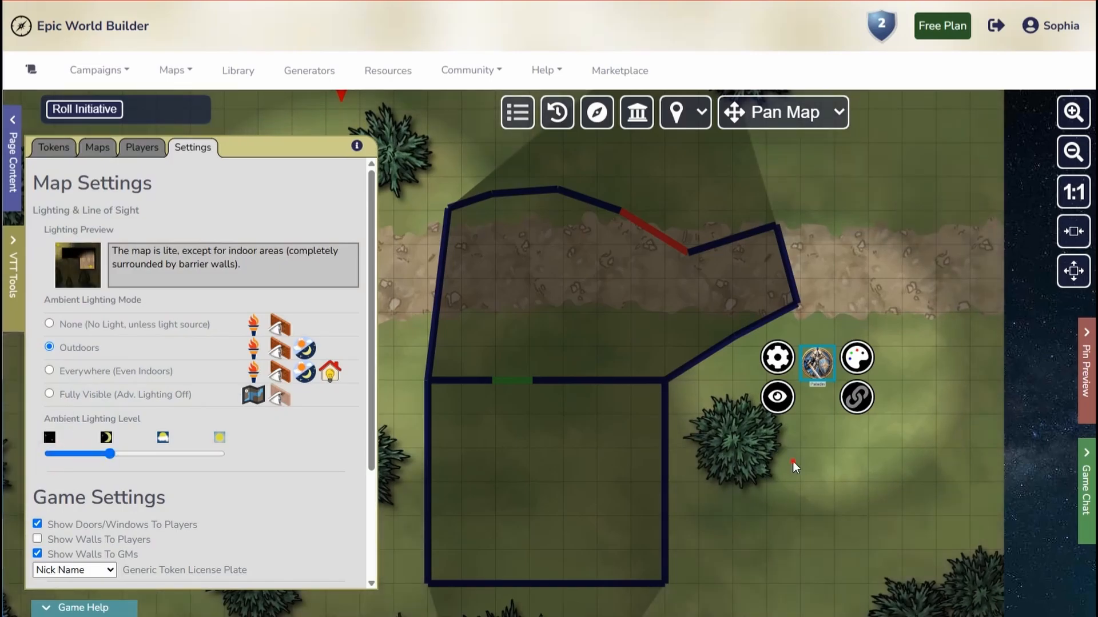
pyautogui.click(794, 461)
pyautogui.click(828, 365)
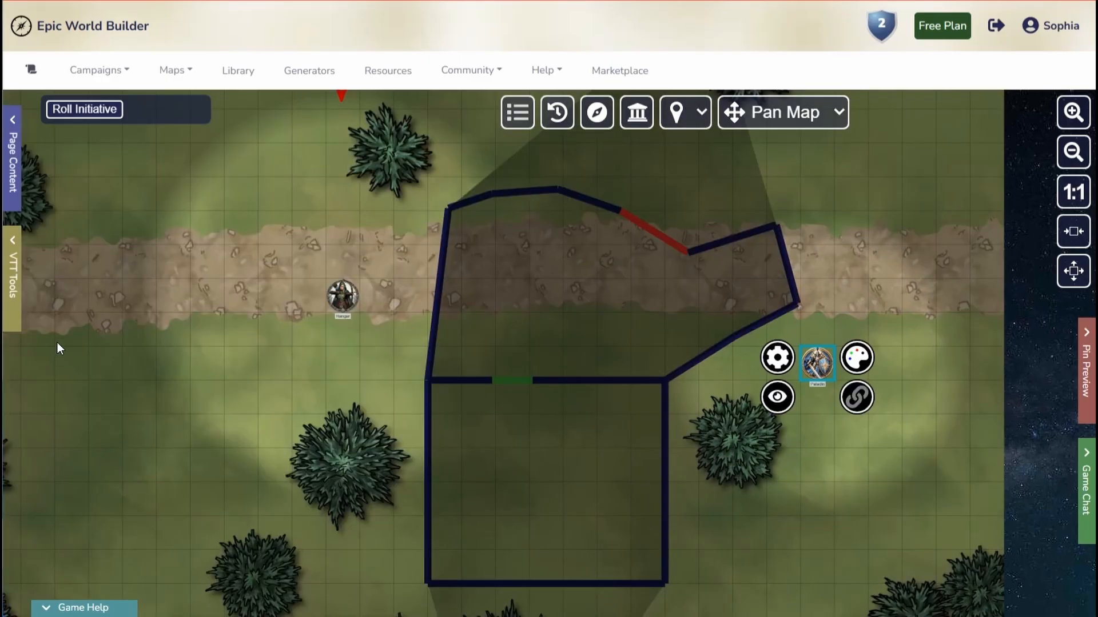
# Step: Raise the ambient lighting level to the full sun setting and check the Paladin's and the Ranger's vision
pyautogui.click(13, 280)
pyautogui.moveTo(111, 460); pyautogui.dragTo(240, 457)
pyautogui.click(667, 472)
pyautogui.click(824, 369)
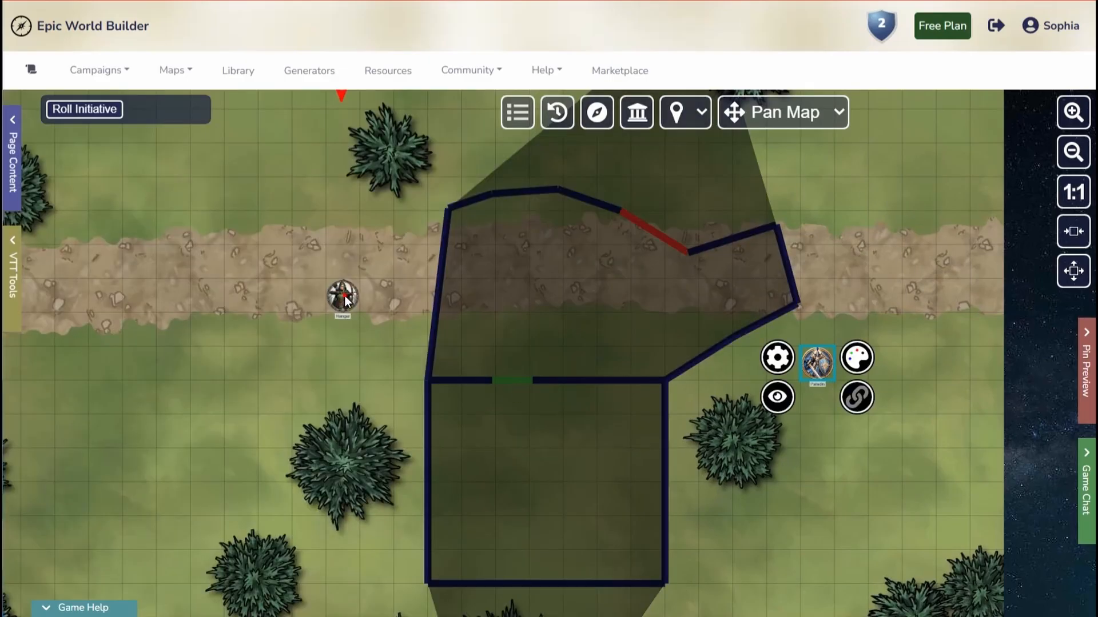
pyautogui.click(345, 296)
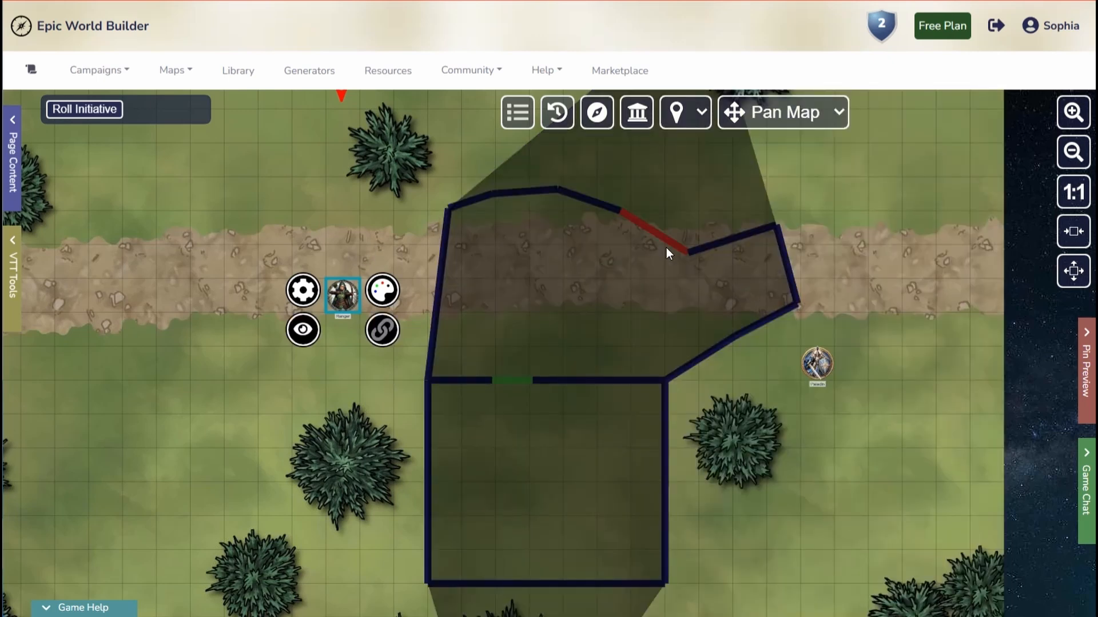
# Step: Open the diagonal door in the upper enclosure, move the Paladin onto the path inside and preview its vision
pyautogui.click(664, 239)
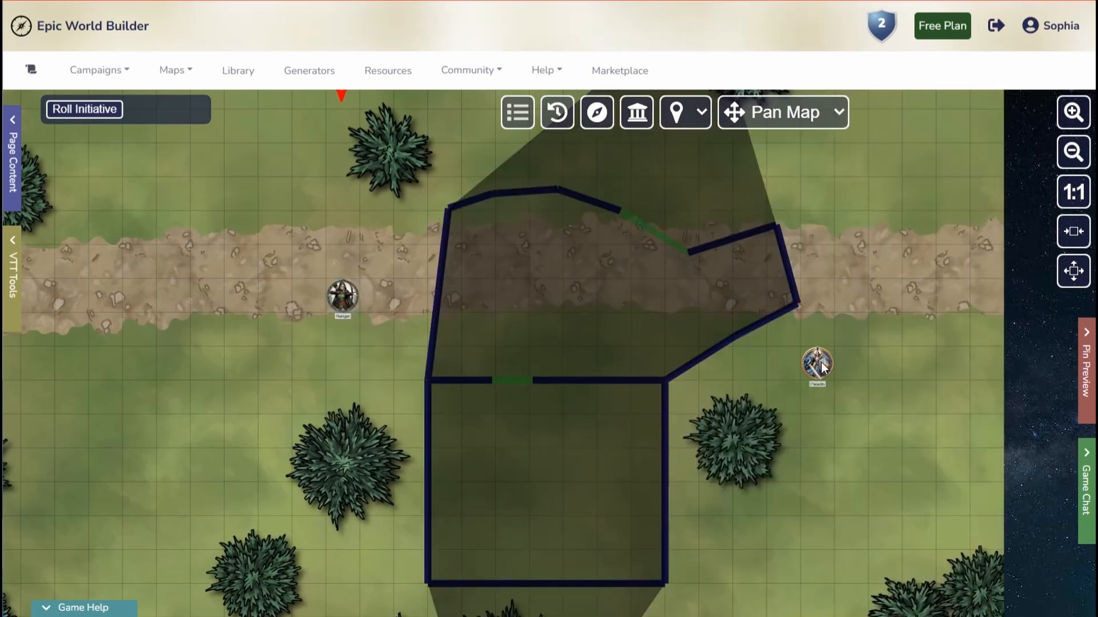
pyautogui.moveTo(817, 363); pyautogui.dragTo(571, 302)
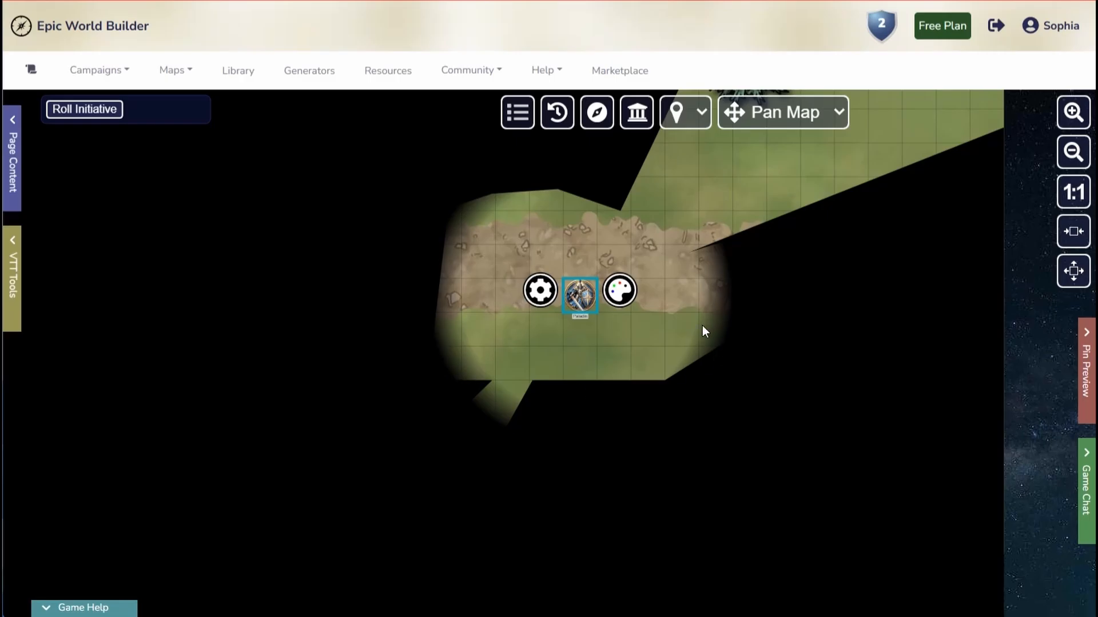
pyautogui.press('v')
# Step: Set the ambient lighting mode to Everywhere (Even Indoors)
pyautogui.click(17, 273)
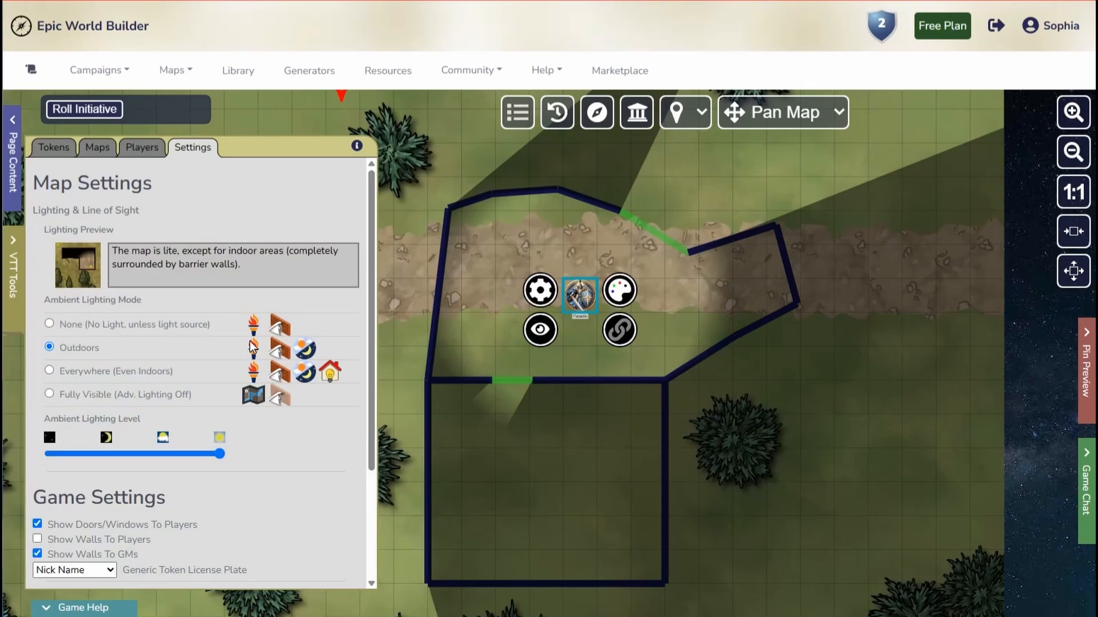
pyautogui.click(50, 371)
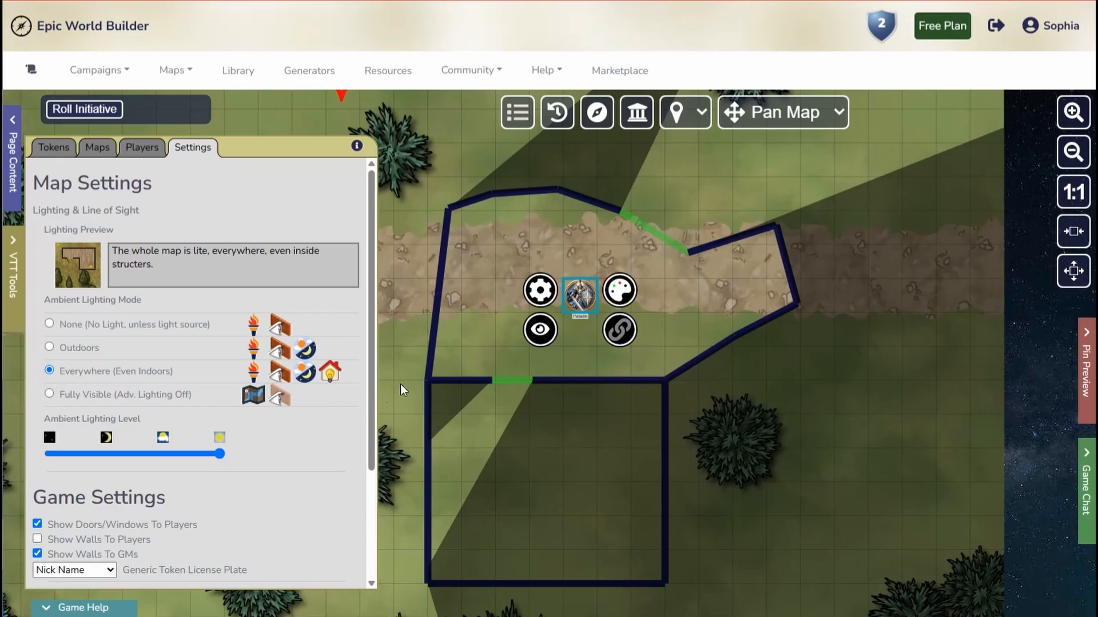
pyautogui.click(581, 303)
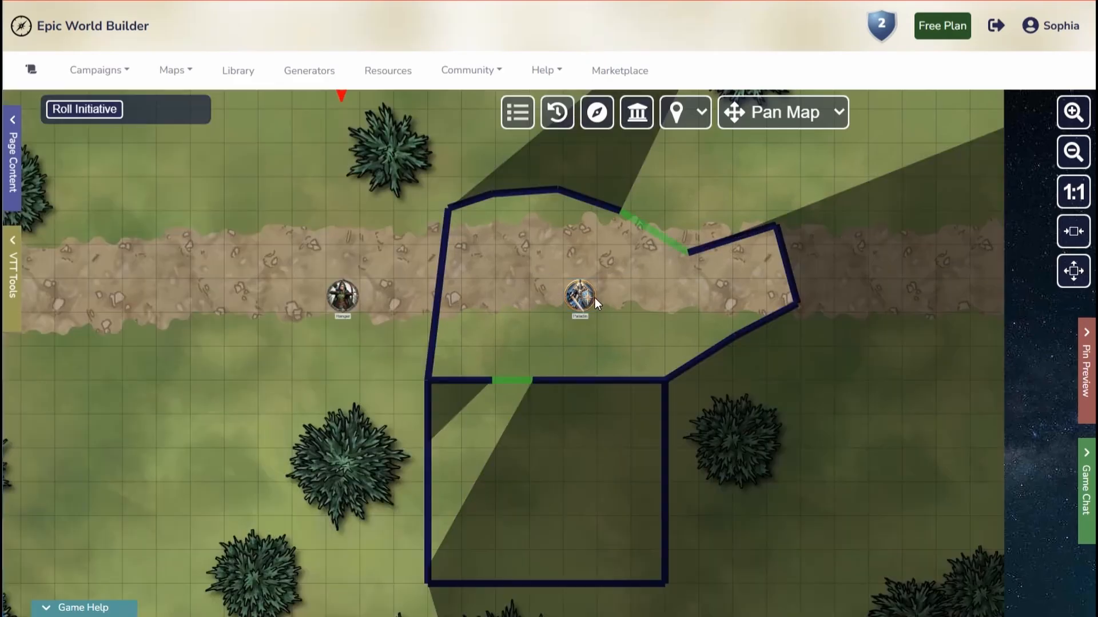
# Step: Preview the Paladin's vision from outside the open diagonal door and bring the token back onto the path inside the enclosure
pyautogui.click(582, 298)
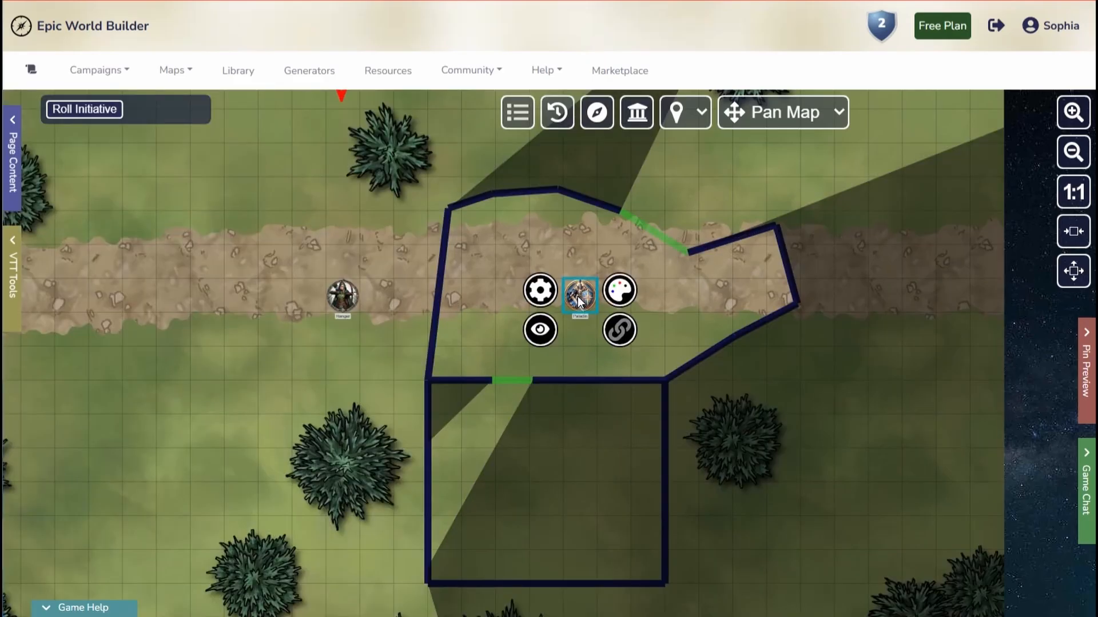
pyautogui.moveTo(581, 298); pyautogui.dragTo(687, 151)
pyautogui.moveTo(455, 158); pyautogui.dragTo(394, 167)
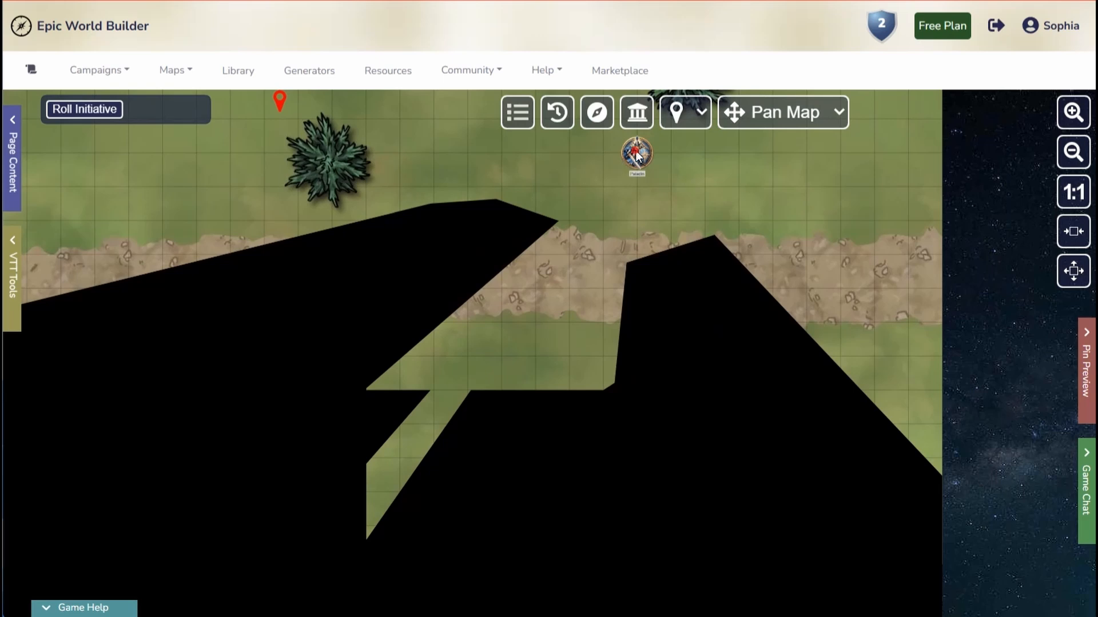
pyautogui.moveTo(636, 153); pyautogui.dragTo(568, 303)
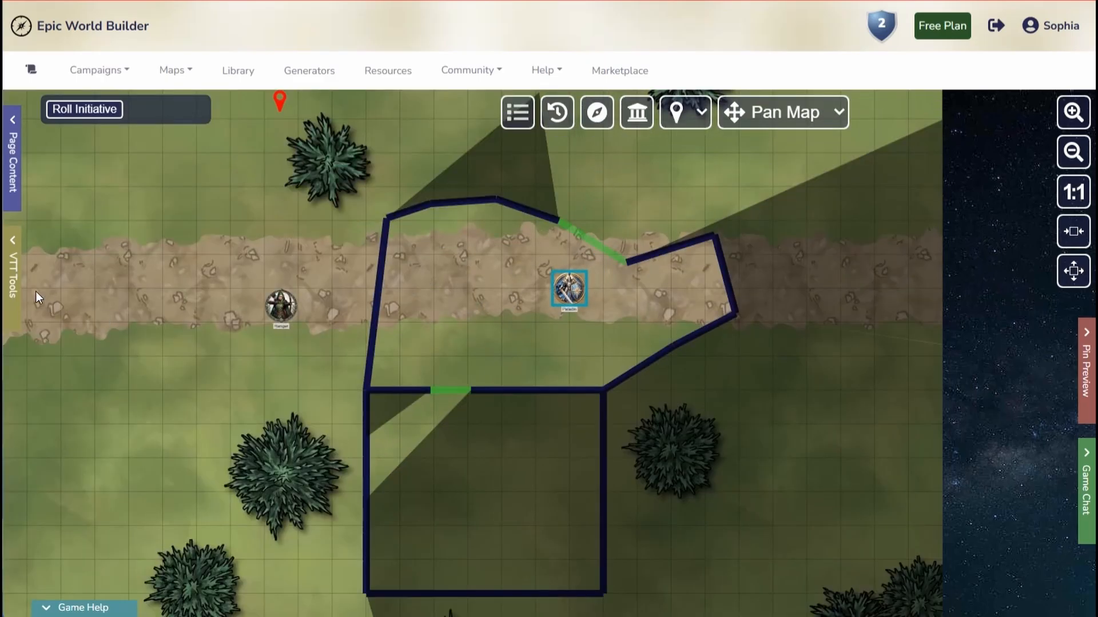
pyautogui.click(12, 268)
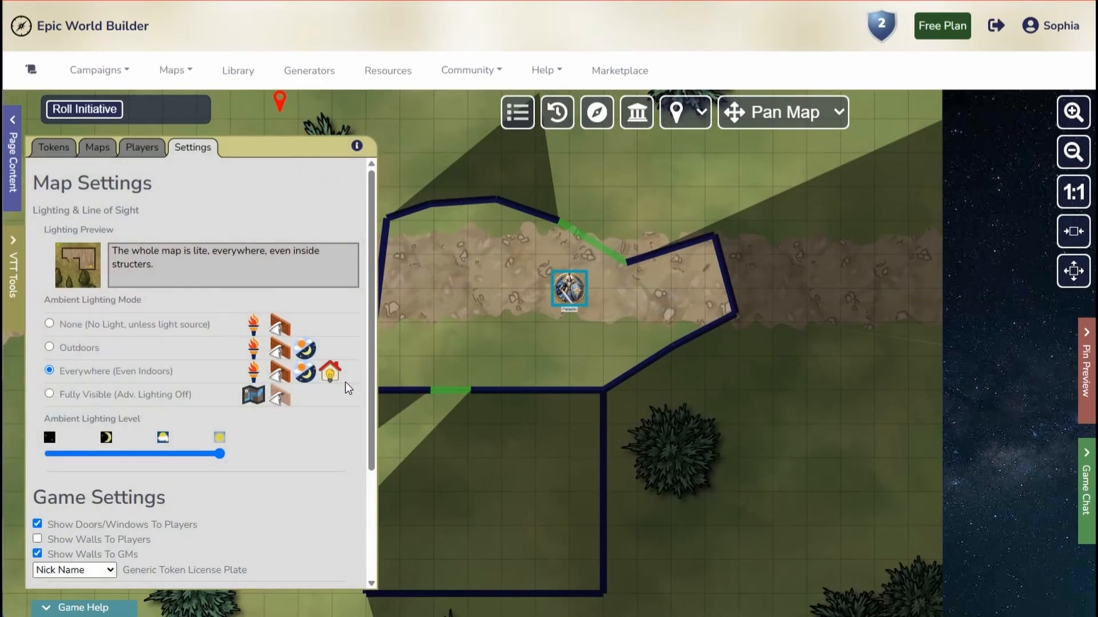
pyautogui.click(789, 389)
# Step: Insert a junction midway along the left wall of the upper enclosure and delete the wall segment above it
pyautogui.moveTo(485, 349); pyautogui.dragTo(544, 343)
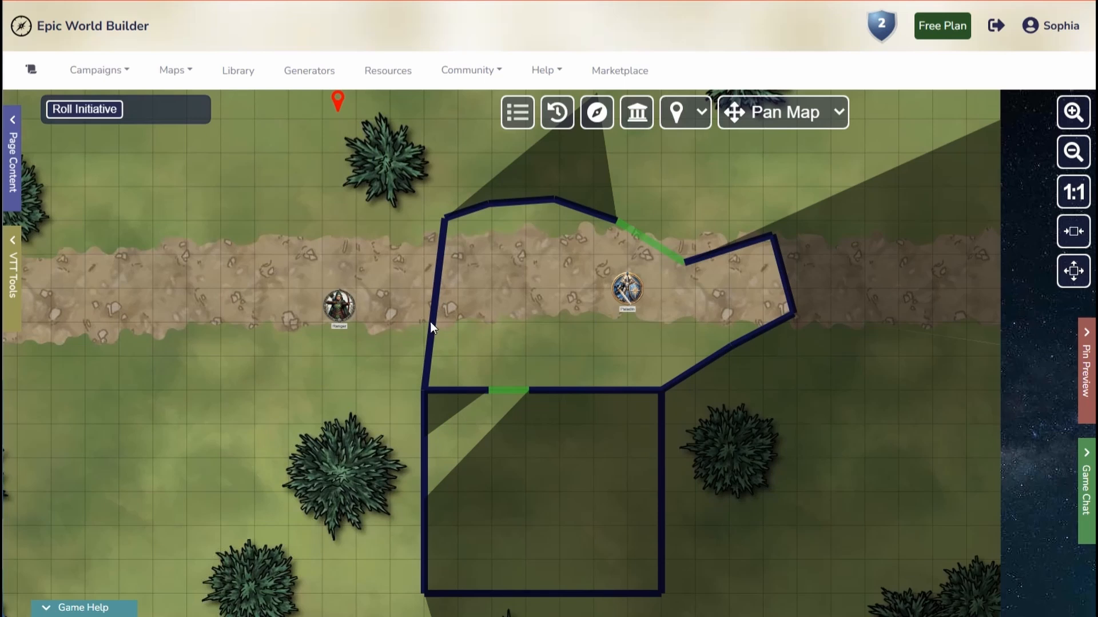
pyautogui.click(434, 300)
pyautogui.click(792, 120)
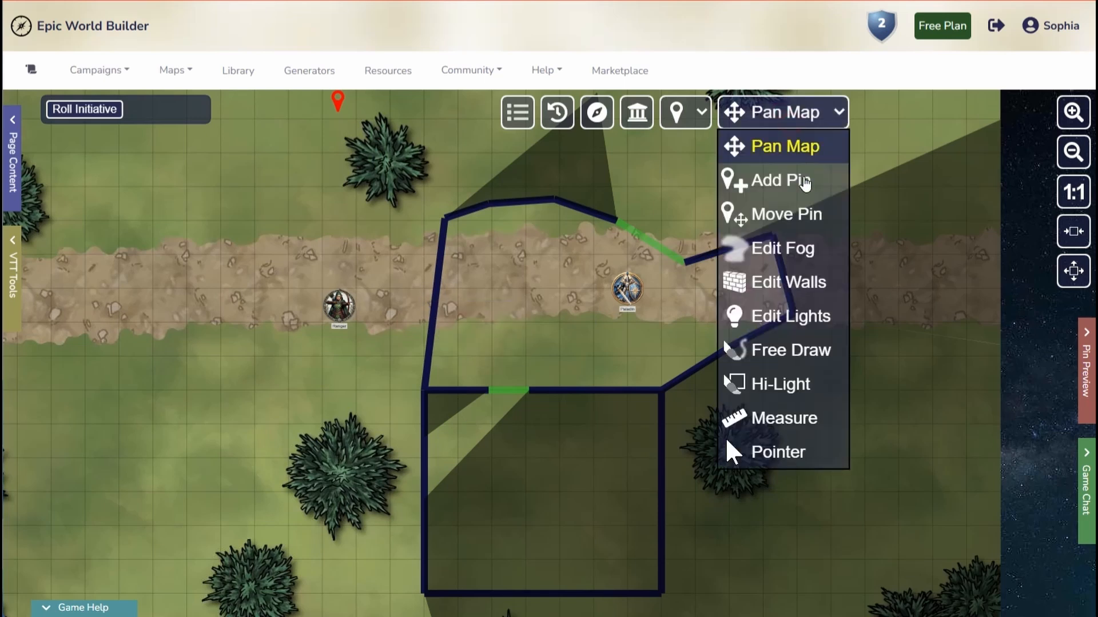
pyautogui.click(800, 284)
pyautogui.click(435, 295)
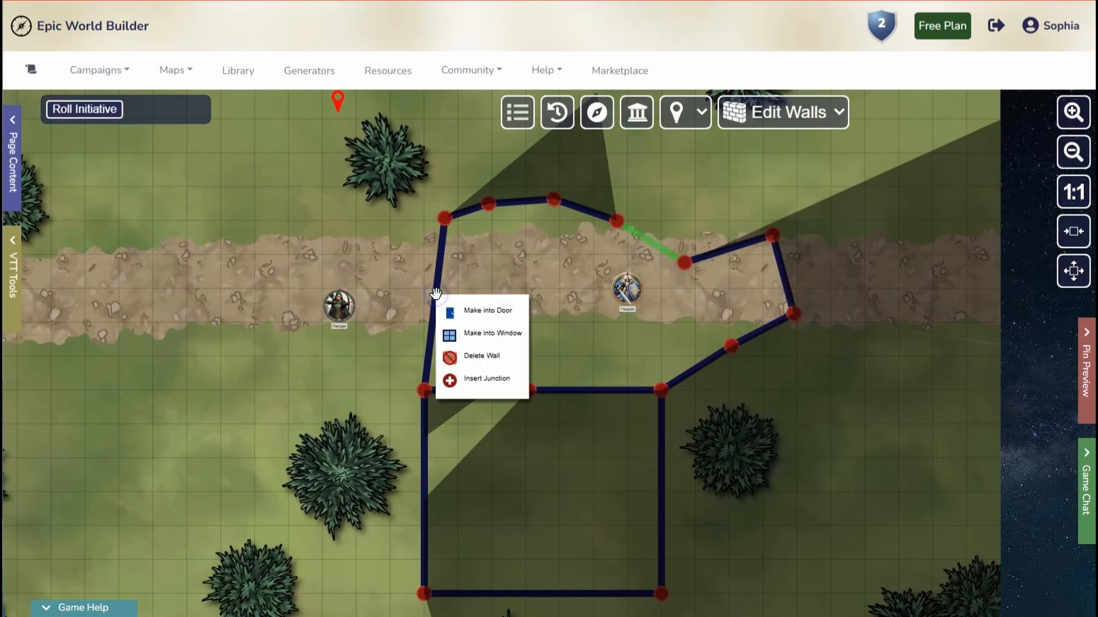
pyautogui.click(472, 361)
pyautogui.click(440, 249)
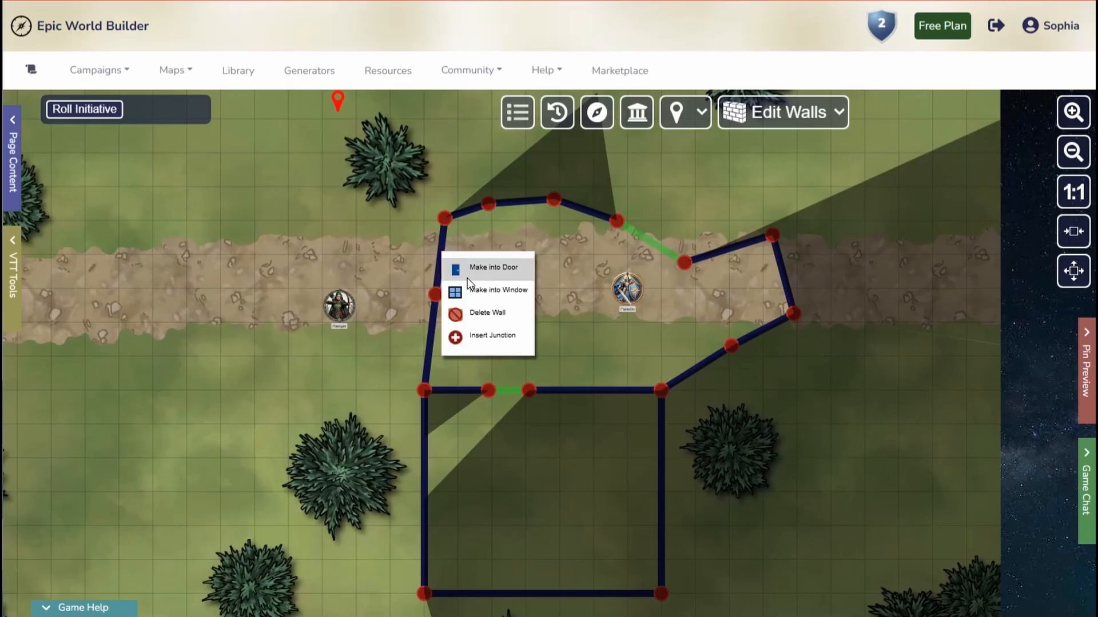
pyautogui.click(487, 316)
# Step: Set the ambient lighting mode back to Outdoors
pyautogui.click(23, 207)
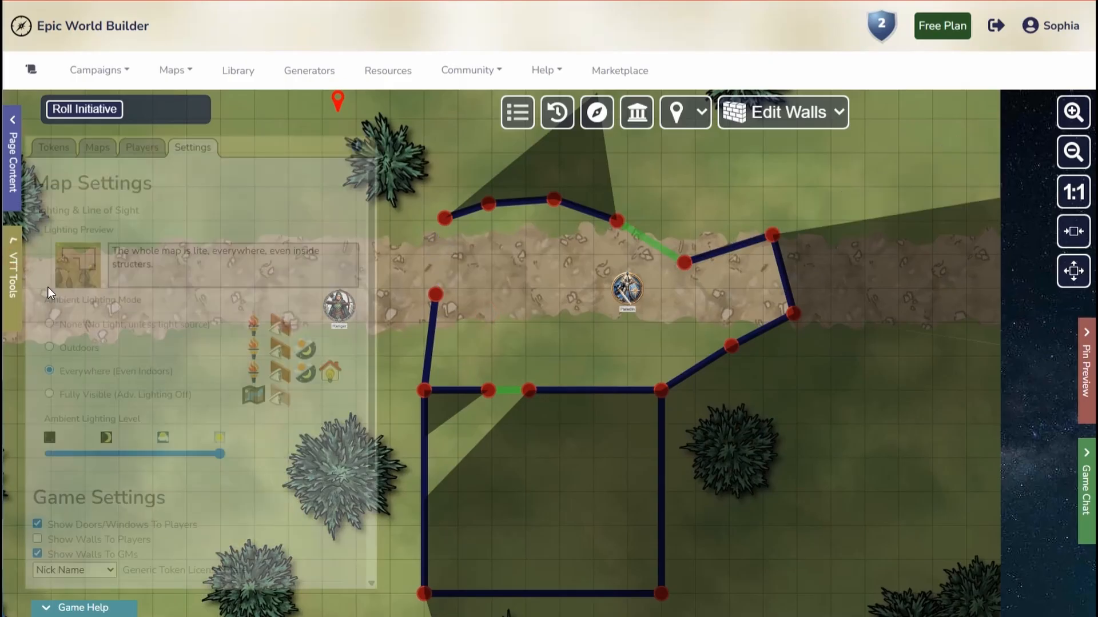
pyautogui.click(49, 347)
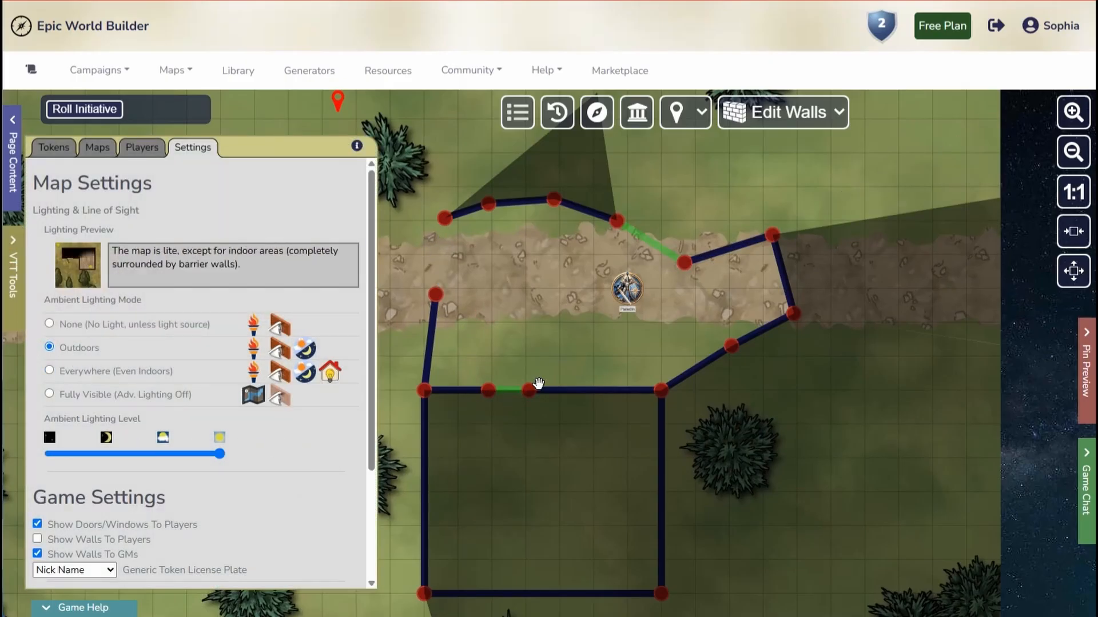
# Step: Leave wall editing and close the door between the upper enclosure and the lower room
pyautogui.click(504, 391)
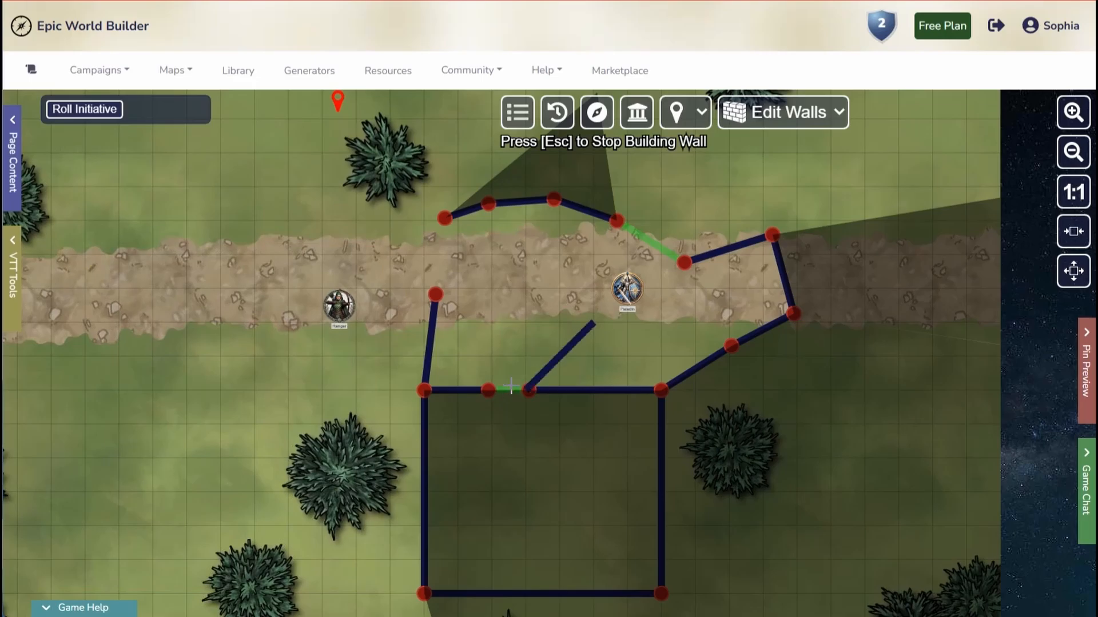
pyautogui.press('Escape')
pyautogui.click(800, 115)
pyautogui.click(780, 147)
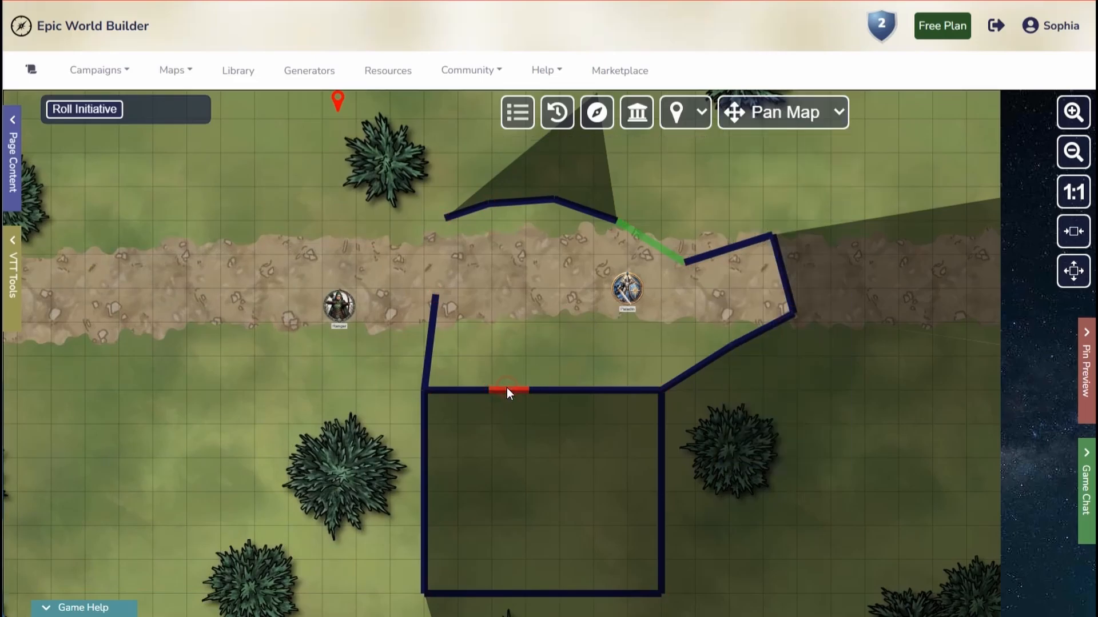
# Step: Toggle the diagonal and lower-room doors so both stand open, and move the Paladin left along the path inside the enclosure
pyautogui.click(642, 238)
pyautogui.click(645, 242)
pyautogui.moveTo(621, 294); pyautogui.dragTo(527, 290)
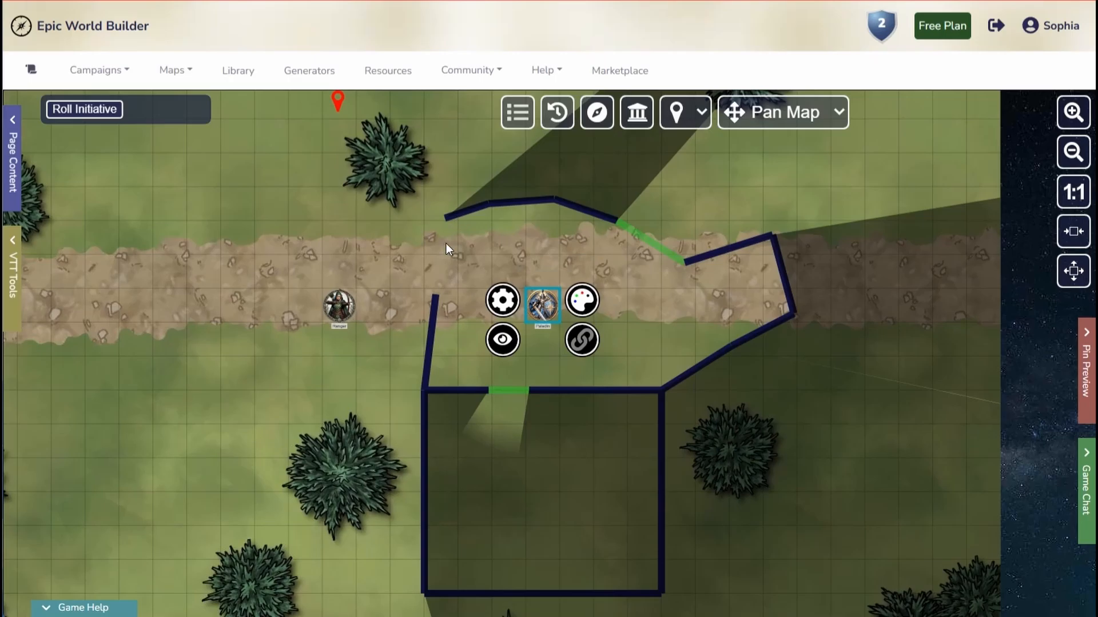
# Step: Extend the left wall up to the end of the upper wall to close the gap, and move the Paladin toward the diagonal door
pyautogui.click(821, 113)
pyautogui.click(784, 283)
pyautogui.moveTo(434, 295); pyautogui.dragTo(447, 220)
pyautogui.click(803, 114)
pyautogui.click(798, 145)
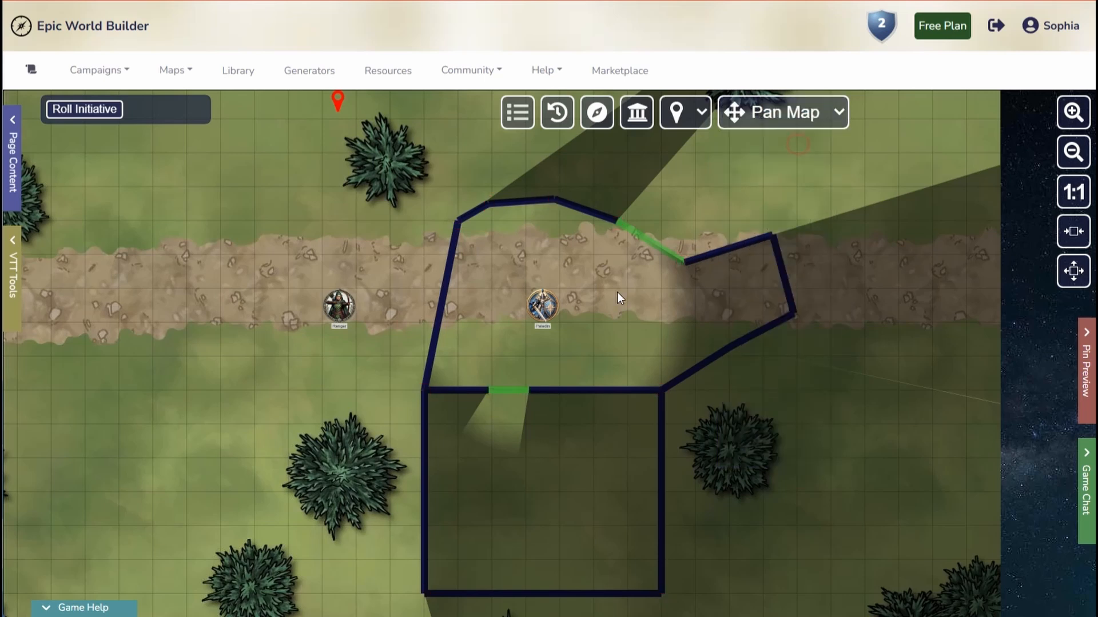
pyautogui.moveTo(537, 311); pyautogui.dragTo(560, 313)
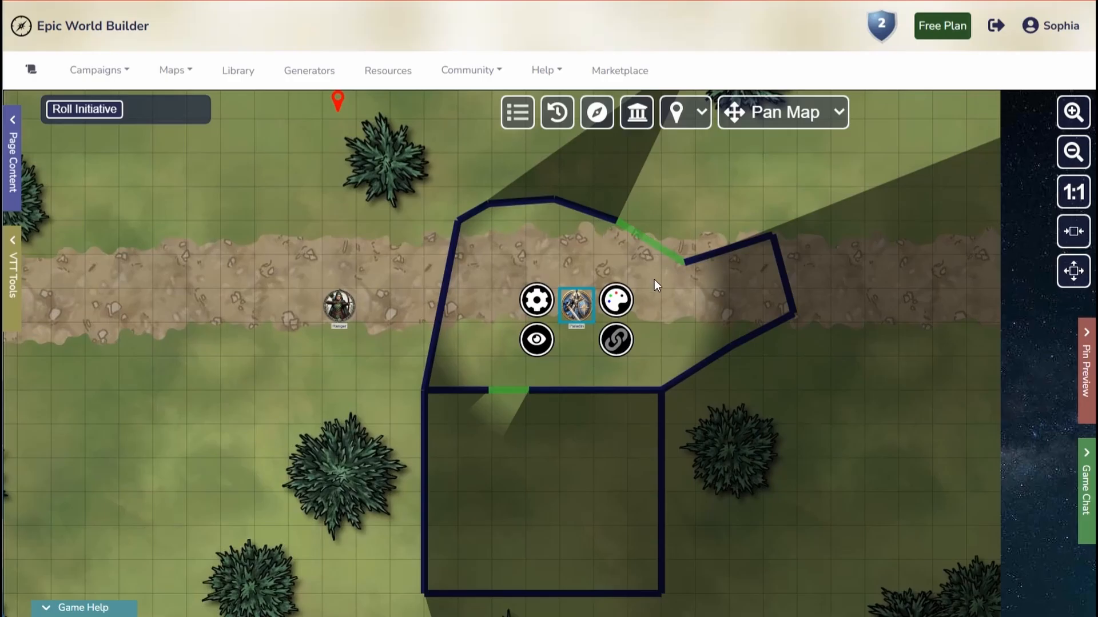
pyautogui.moveTo(576, 306); pyautogui.dragTo(611, 272)
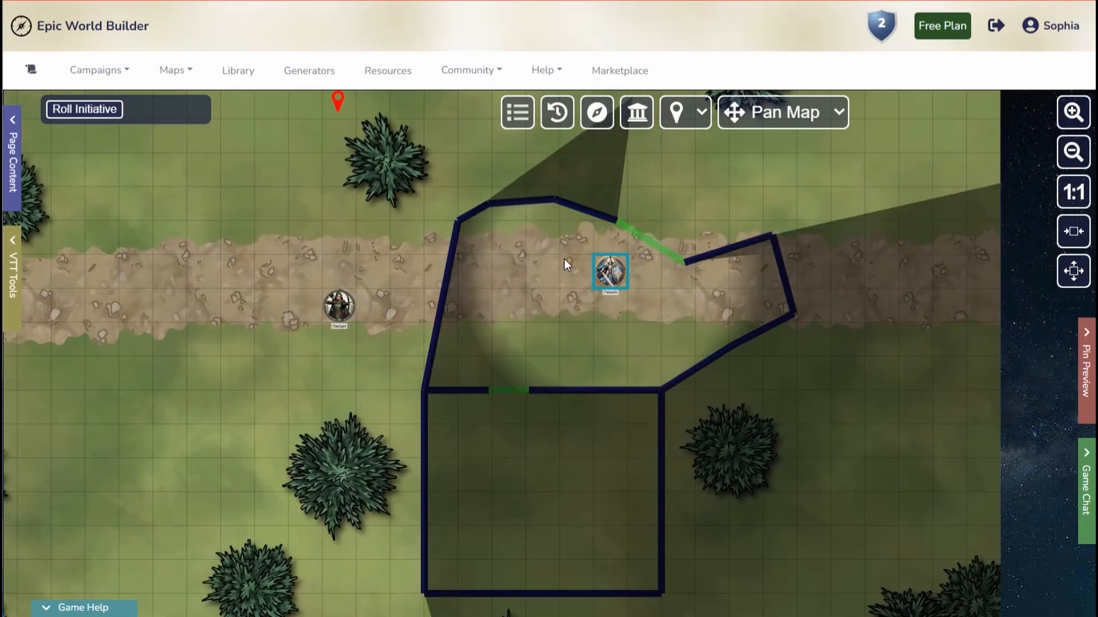
# Step: Insert a junction midway along the upper enclosure's left wall
pyautogui.rightClick(443, 296)
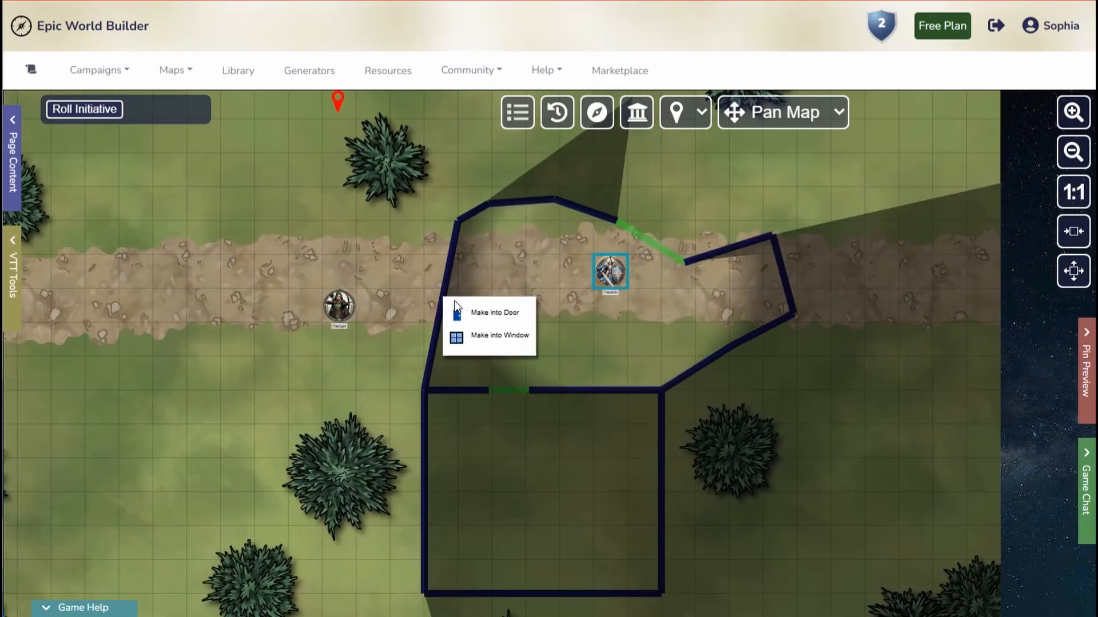
pyautogui.click(809, 147)
pyautogui.click(808, 115)
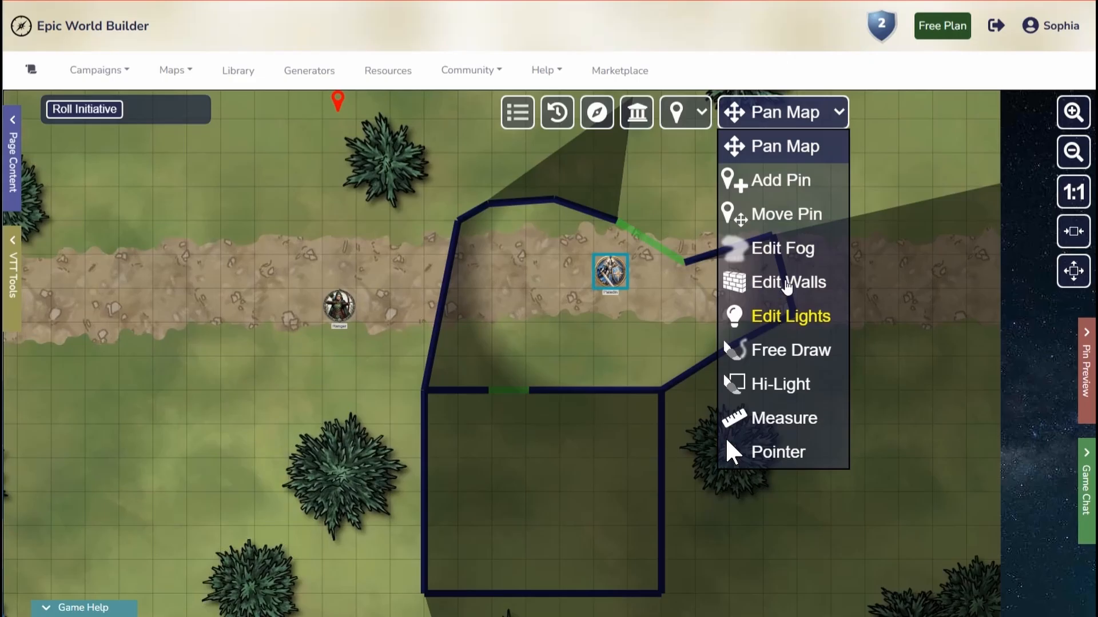
pyautogui.click(788, 283)
pyautogui.rightClick(445, 304)
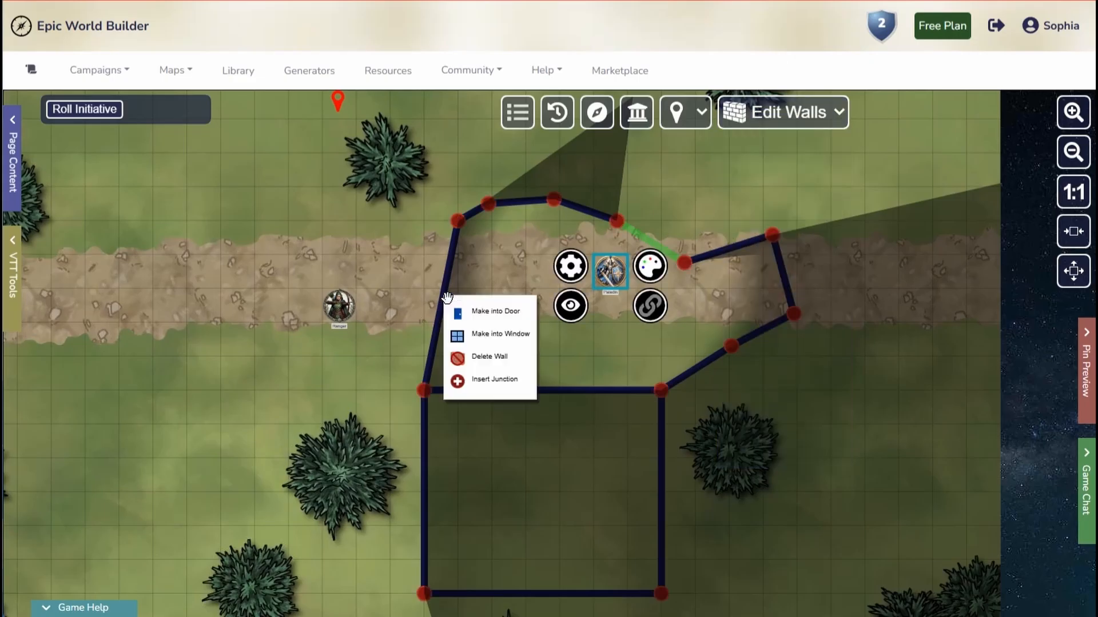
pyautogui.click(466, 379)
# Step: Make the left wall segment above the new junction into a window and return to Pan Map mode
pyautogui.rightClick(448, 253)
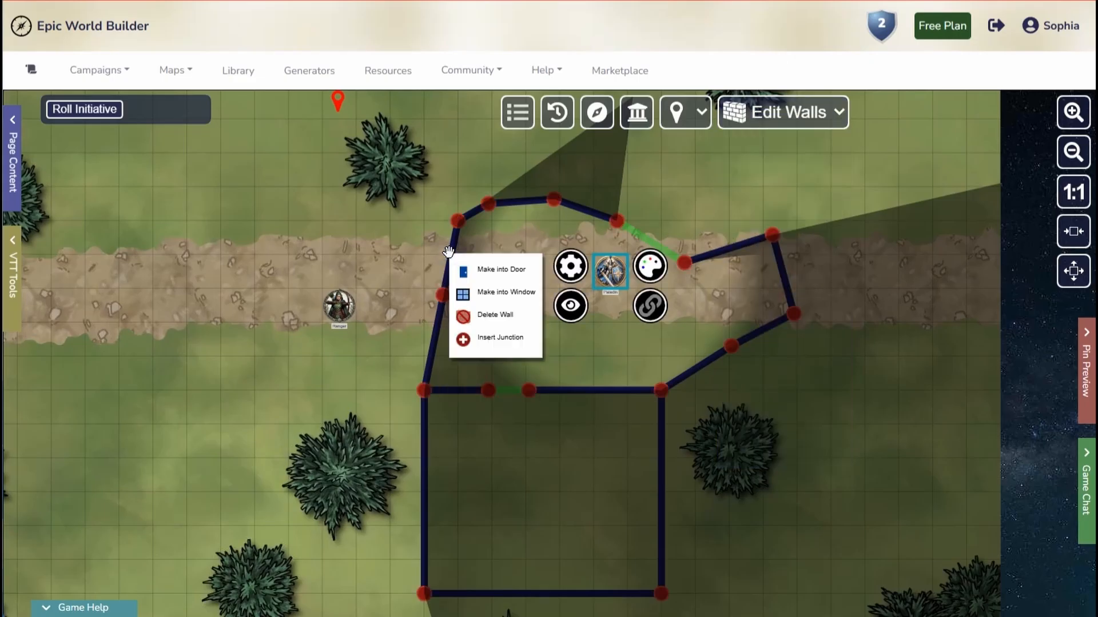
pyautogui.click(492, 298)
pyautogui.click(826, 119)
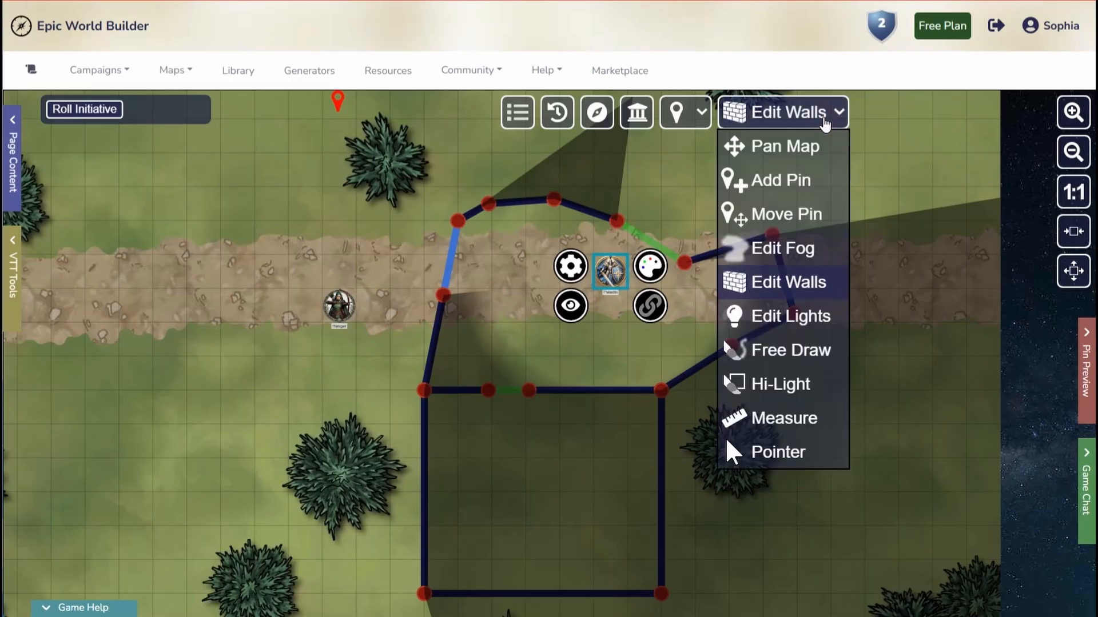
pyautogui.click(800, 147)
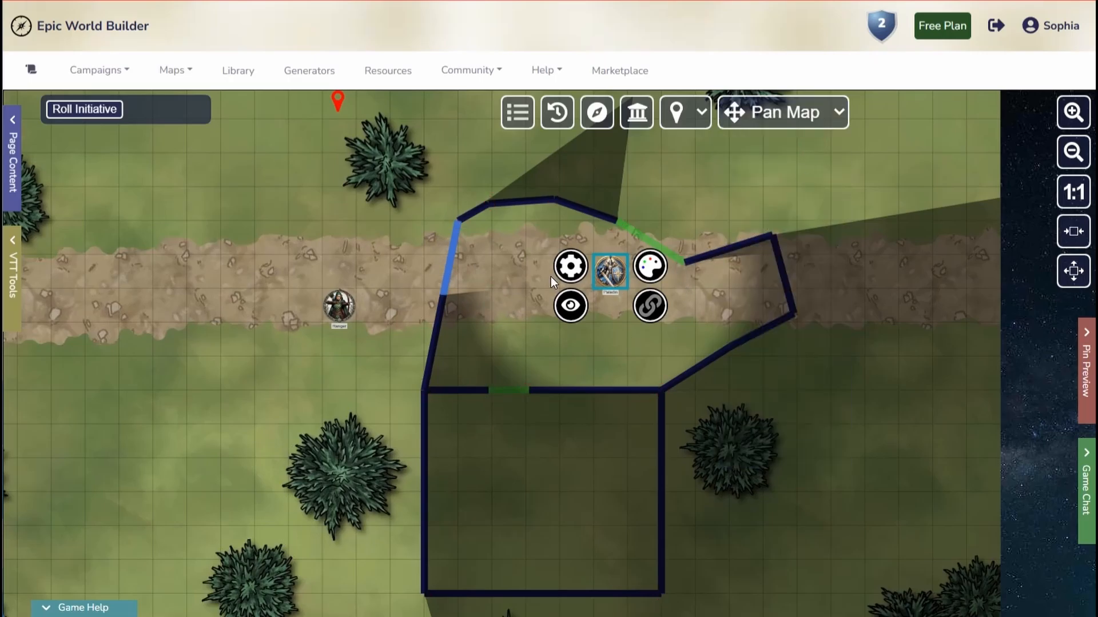
# Step: Close the diagonal door, and open the left window with the Paladin placed outside it
pyautogui.click(644, 234)
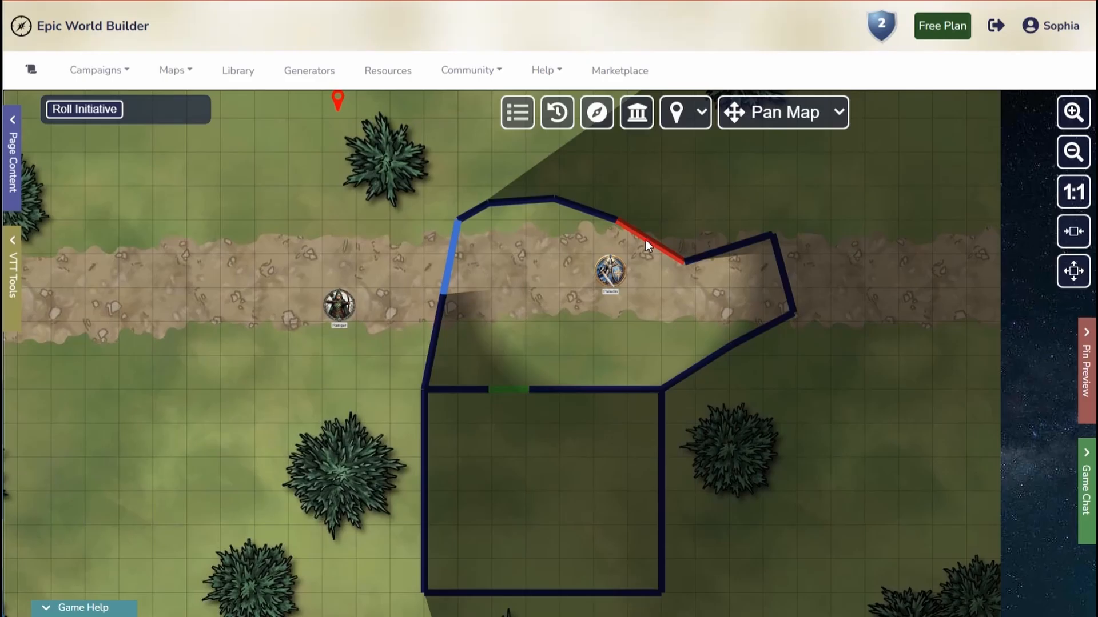
pyautogui.click(646, 238)
pyautogui.click(646, 239)
pyautogui.moveTo(610, 271); pyautogui.dragTo(406, 237)
pyautogui.click(473, 252)
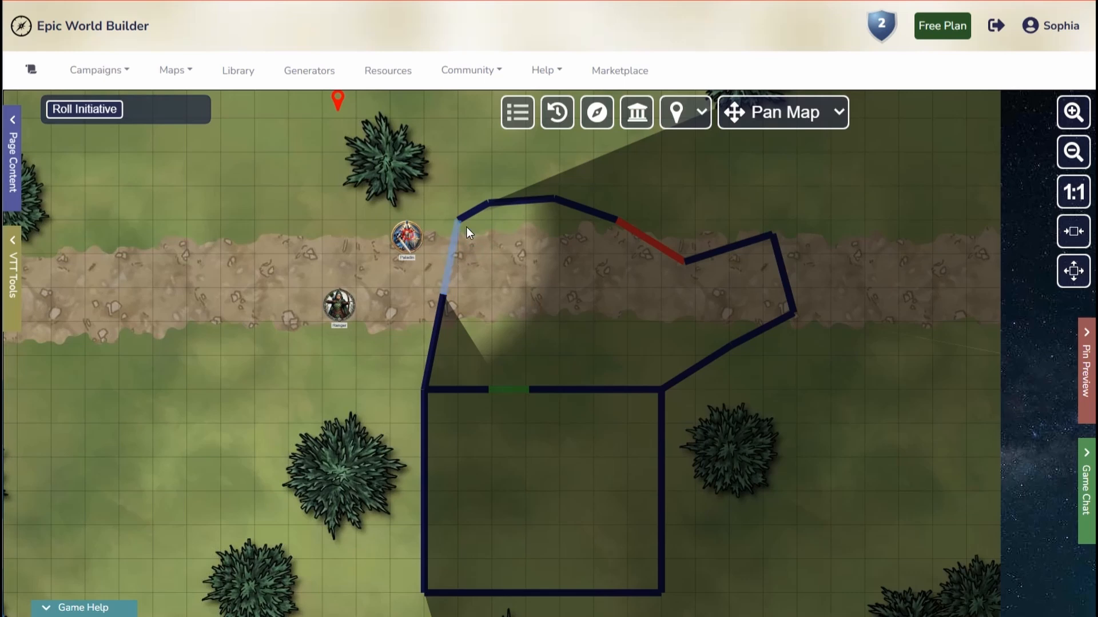
# Step: Open the diagonal door with the Paladin outside it, and bring the token back beside the left window
pyautogui.moveTo(406, 236); pyautogui.dragTo(642, 233)
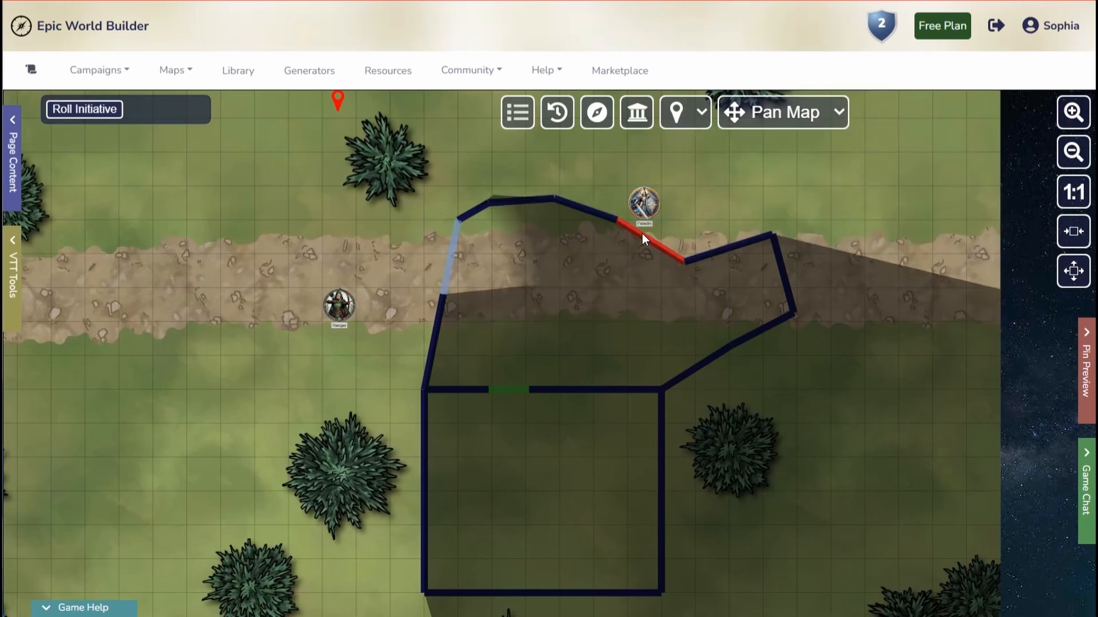
pyautogui.click(642, 234)
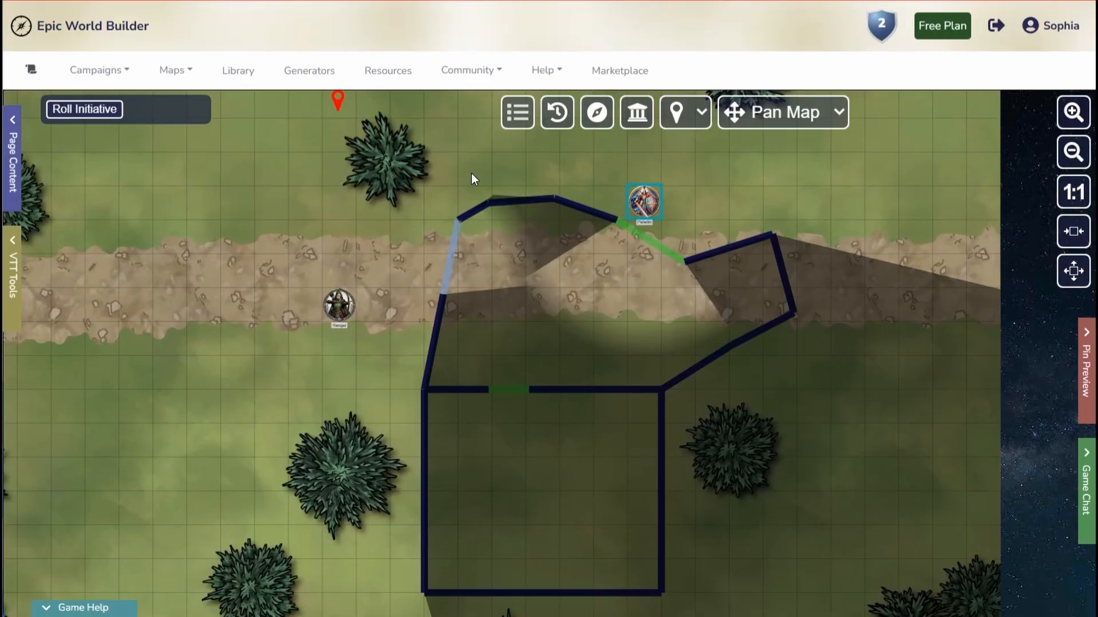
pyautogui.moveTo(471, 173); pyautogui.dragTo(510, 263)
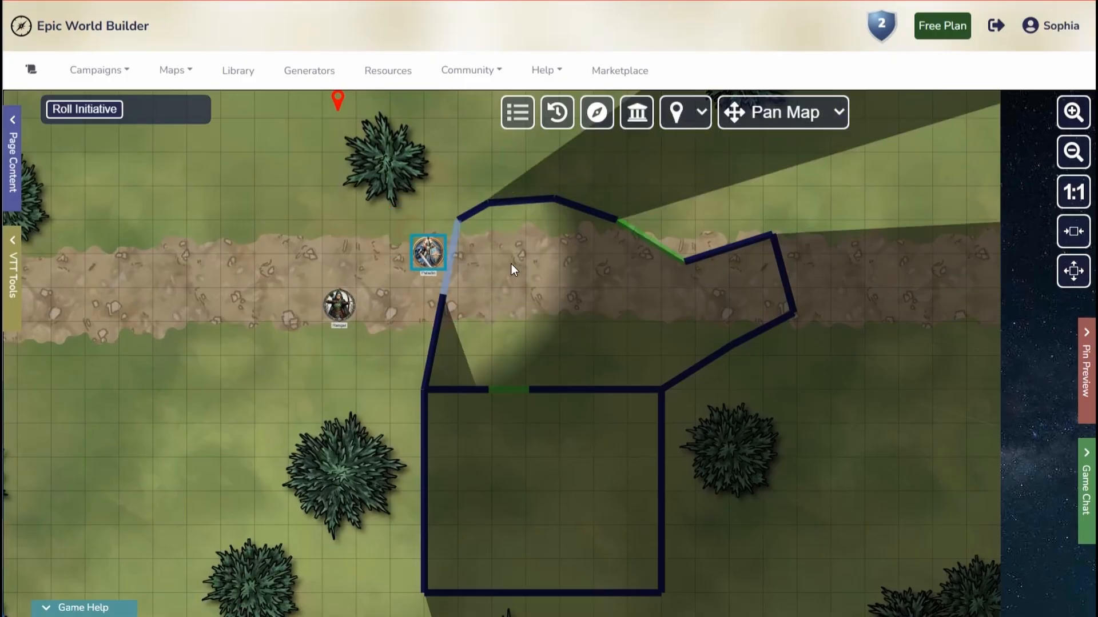
# Step: Close the diagonal door and the left window, placing the Paladin outside the diagonal door
pyautogui.click(653, 241)
pyautogui.moveTo(407, 272); pyautogui.dragTo(664, 207)
pyautogui.click(450, 259)
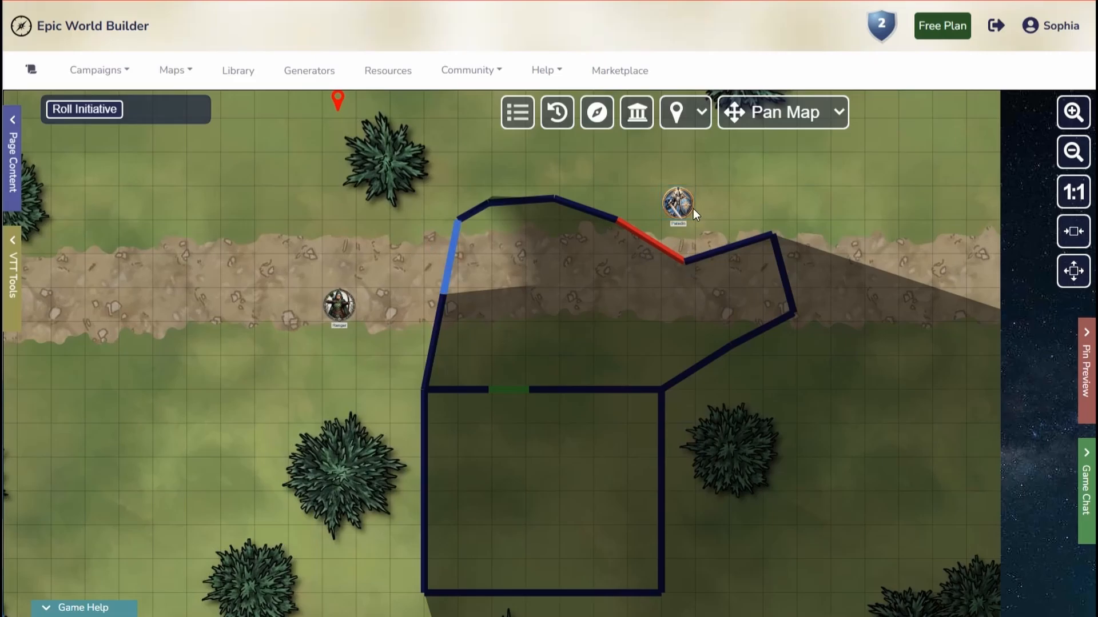
pyautogui.moveTo(679, 200); pyautogui.dragTo(682, 196)
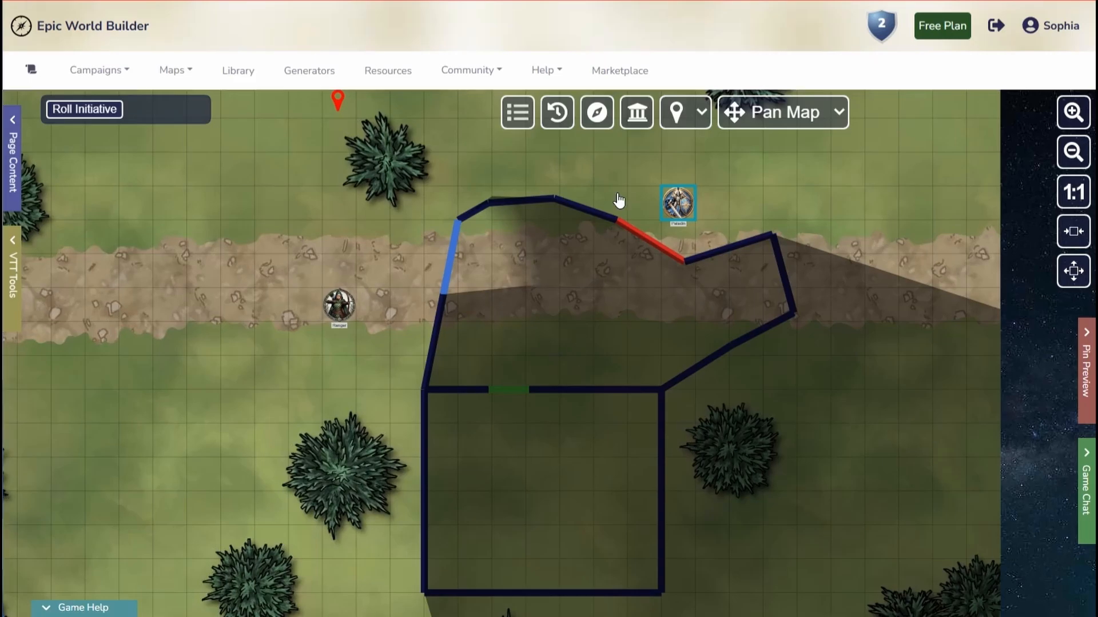
# Step: Free-draw a red and a green squiggle over the path west of the Ranger, and erase only the green colour
pyautogui.click(838, 112)
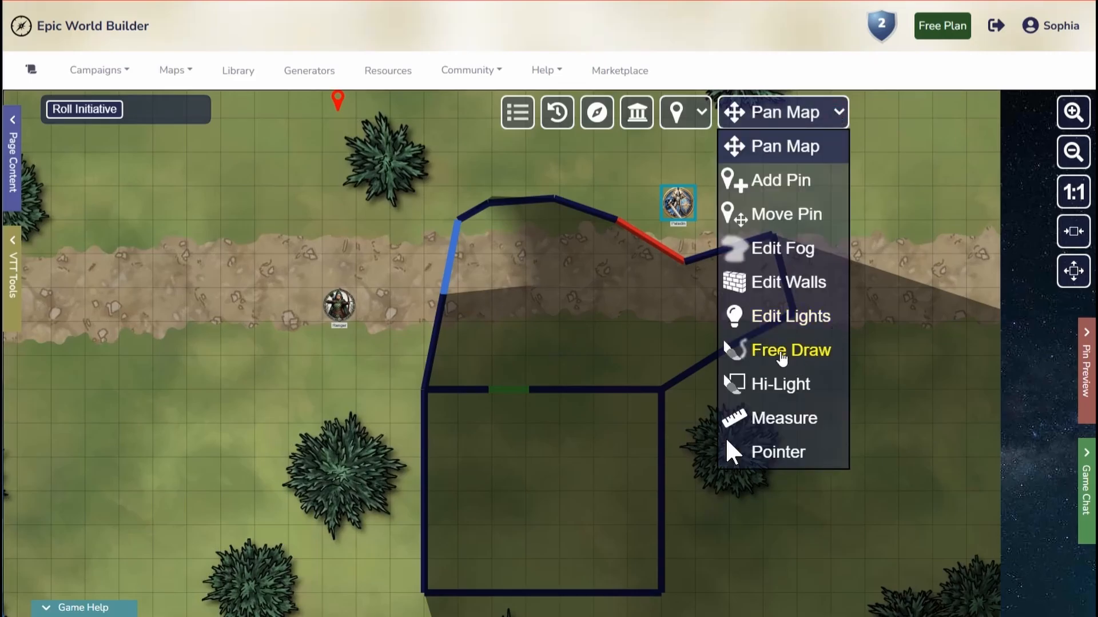
pyautogui.click(815, 354)
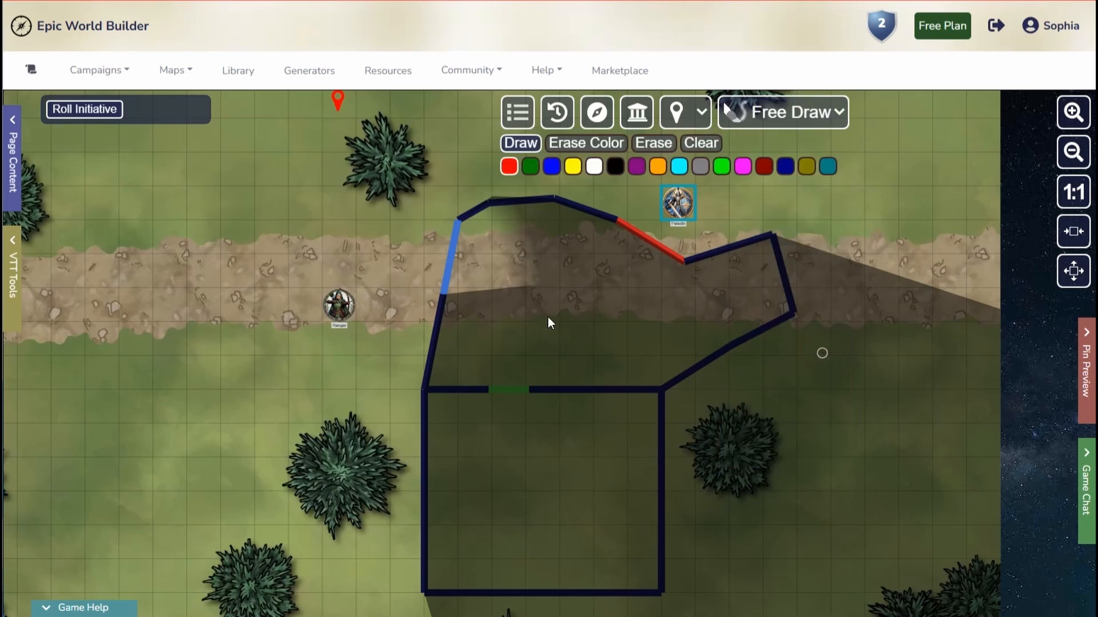
pyautogui.moveTo(298, 218)
pyautogui.mouseDown()
pyautogui.moveTo(265, 306)
pyautogui.moveTo(215, 244)
pyautogui.moveTo(162, 243)
pyautogui.moveTo(165, 376)
pyautogui.mouseUp()
pyautogui.moveTo(323, 175)
pyautogui.mouseDown()
pyautogui.moveTo(216, 240)
pyautogui.moveTo(230, 327)
pyautogui.mouseUp()
pyautogui.click(586, 143)
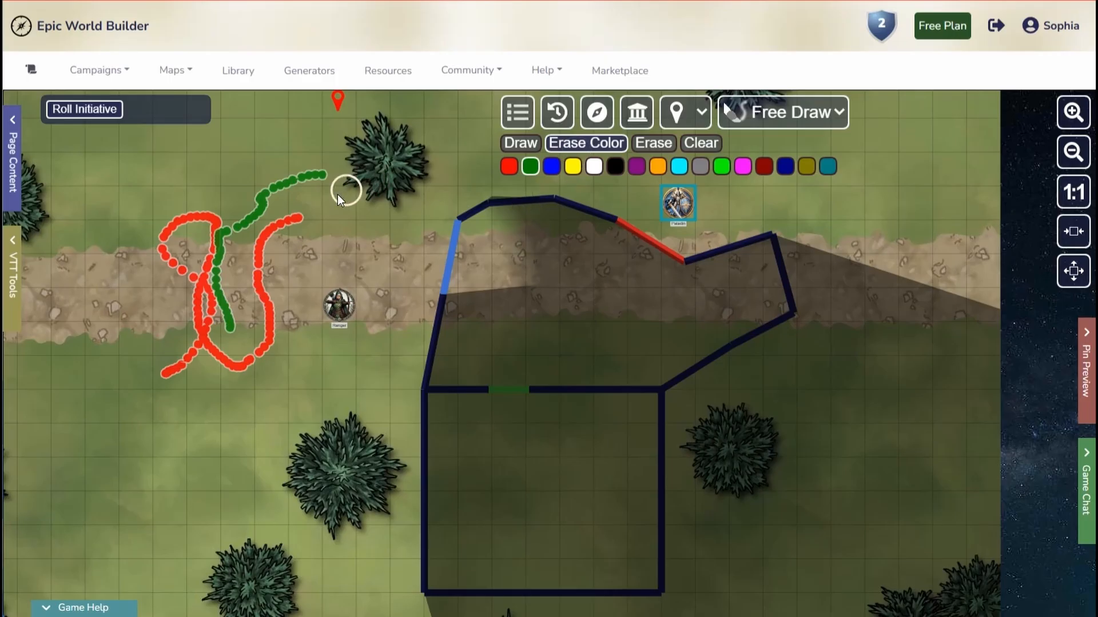
pyautogui.moveTo(320, 284)
pyautogui.mouseDown()
pyautogui.moveTo(246, 294)
pyautogui.moveTo(250, 342)
pyautogui.moveTo(196, 247)
pyautogui.moveTo(311, 183)
pyautogui.moveTo(255, 191)
pyautogui.mouseUp()
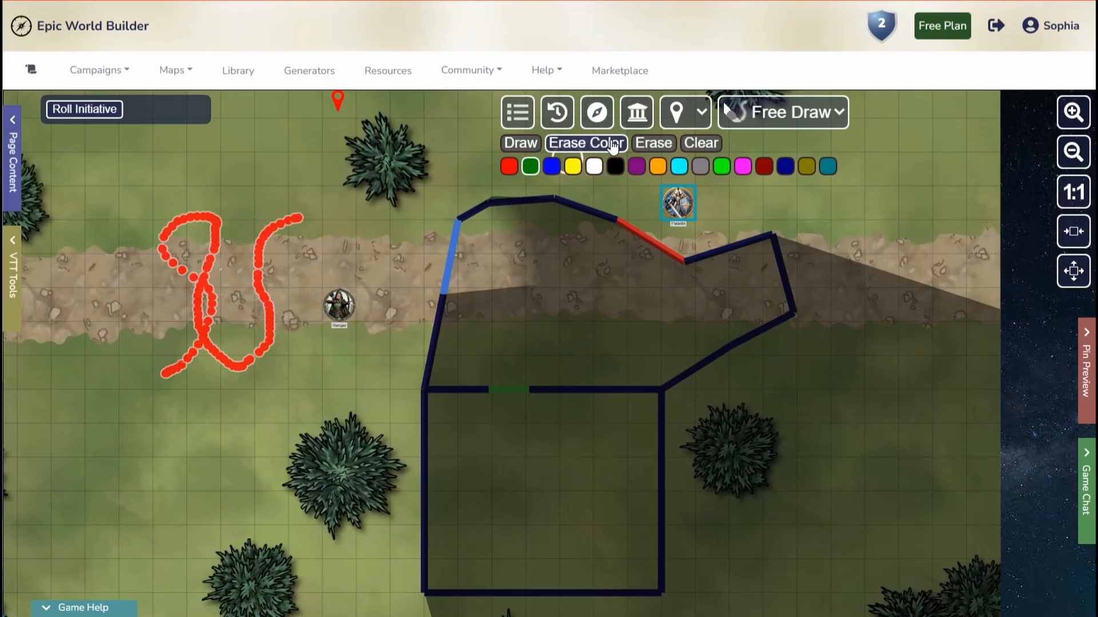
# Step: Add a yellow free-draw stroke over the red squiggle and erase all the strokes with the general eraser
pyautogui.click(653, 143)
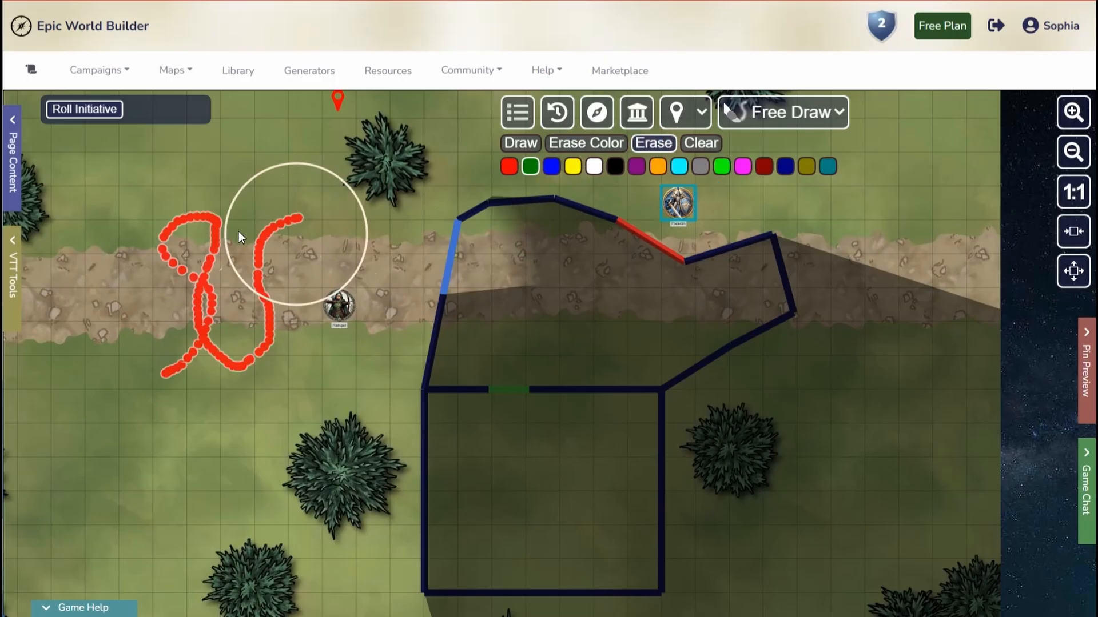
pyautogui.click(521, 143)
pyautogui.click(572, 167)
pyautogui.moveTo(298, 218); pyautogui.dragTo(184, 301)
pyautogui.click(647, 147)
pyautogui.moveTo(294, 221)
pyautogui.mouseDown()
pyautogui.moveTo(245, 196)
pyautogui.moveTo(200, 392)
pyautogui.moveTo(294, 290)
pyautogui.mouseUp()
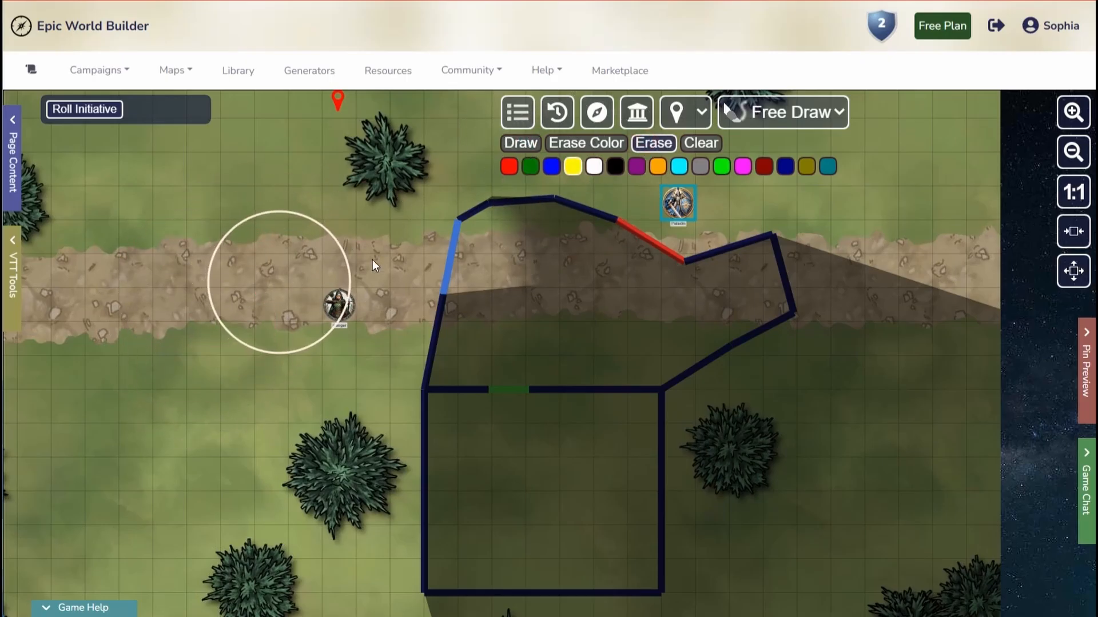
# Step: Free-draw a black and a blue stroke near the Ranger and clear all drawings at once
pyautogui.click(521, 143)
pyautogui.click(615, 166)
pyautogui.moveTo(280, 217); pyautogui.dragTo(245, 296)
pyautogui.click(551, 166)
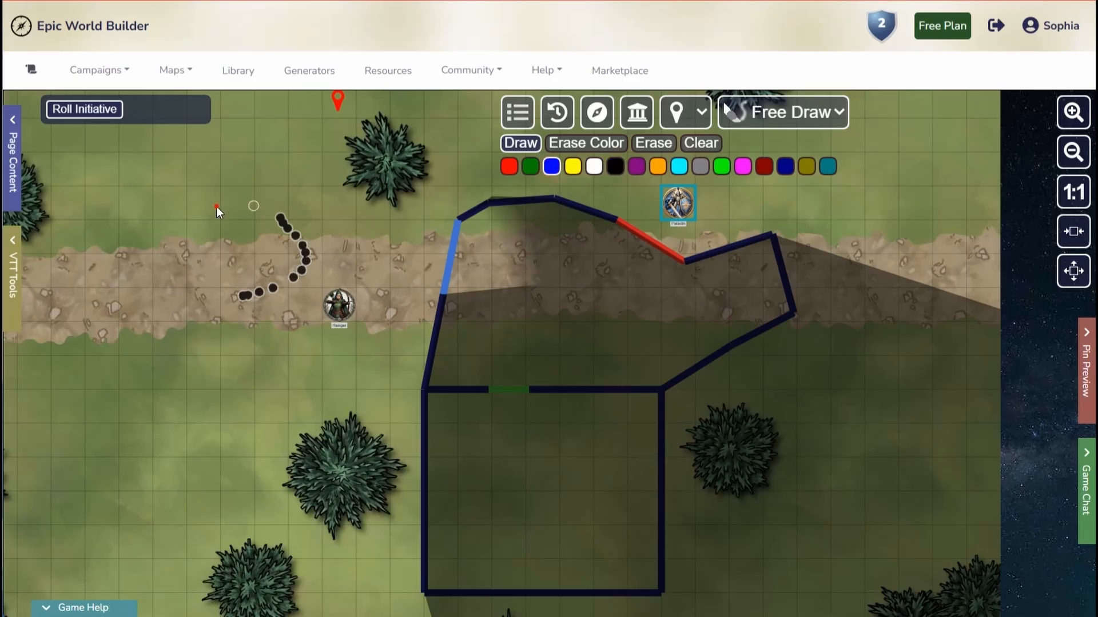
pyautogui.moveTo(217, 204); pyautogui.dragTo(182, 344)
pyautogui.click(696, 150)
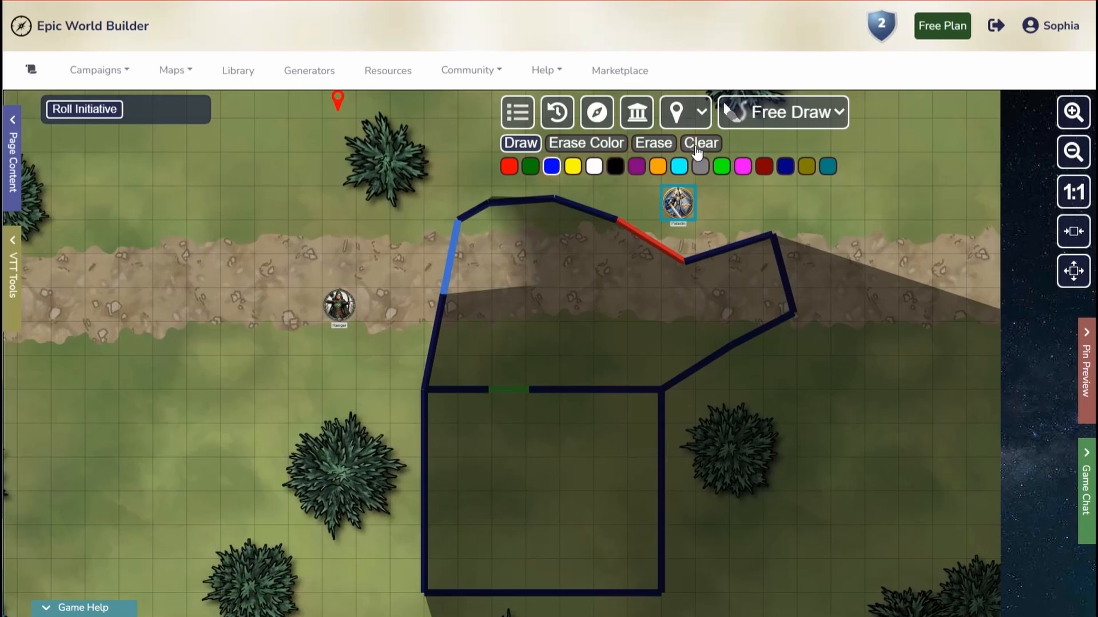
# Step: Highlight a red 1-by-2-square area and a black 3-by-2-square area on the path around the Ranger, and clear the highlights
pyautogui.click(832, 112)
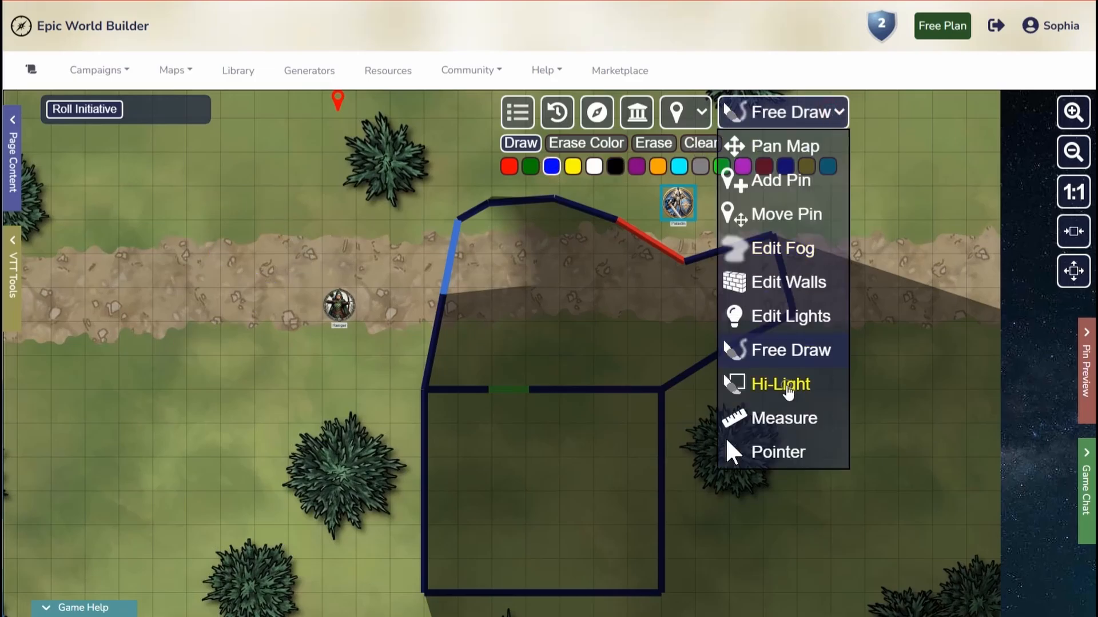
pyautogui.click(788, 391)
pyautogui.moveTo(255, 253); pyautogui.dragTo(221, 323)
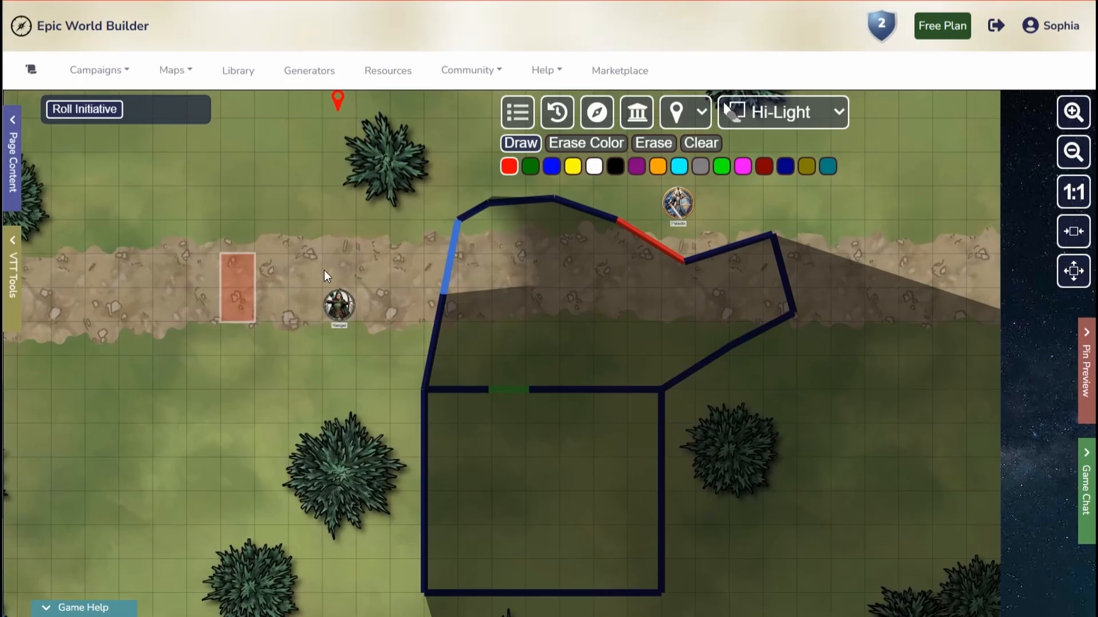
pyautogui.click(615, 167)
pyautogui.moveTo(333, 264); pyautogui.dragTo(280, 312)
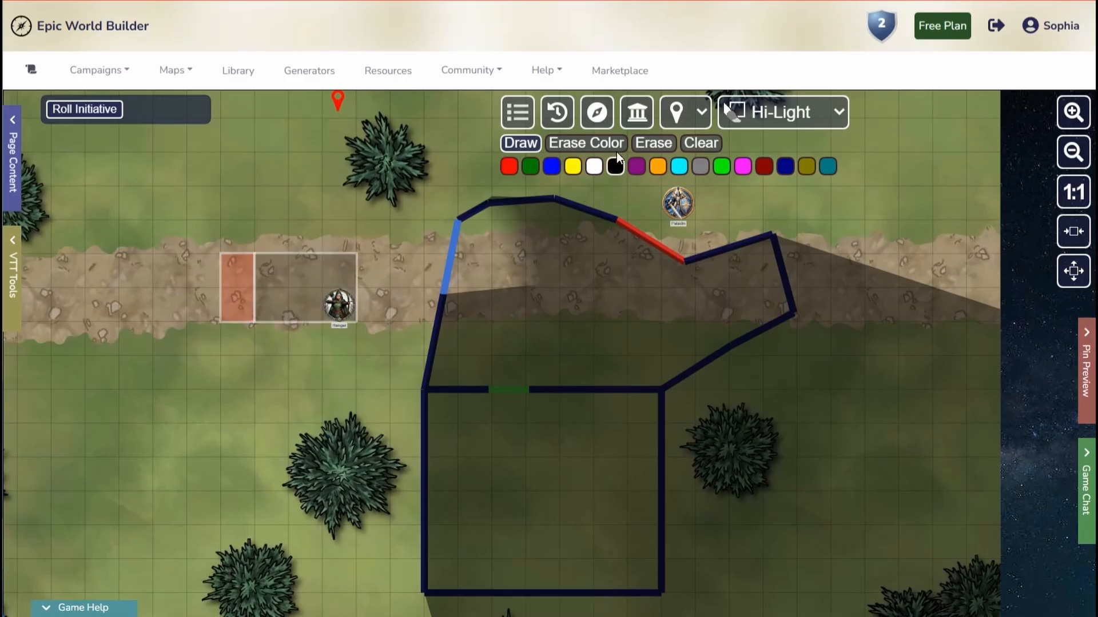
pyautogui.click(706, 146)
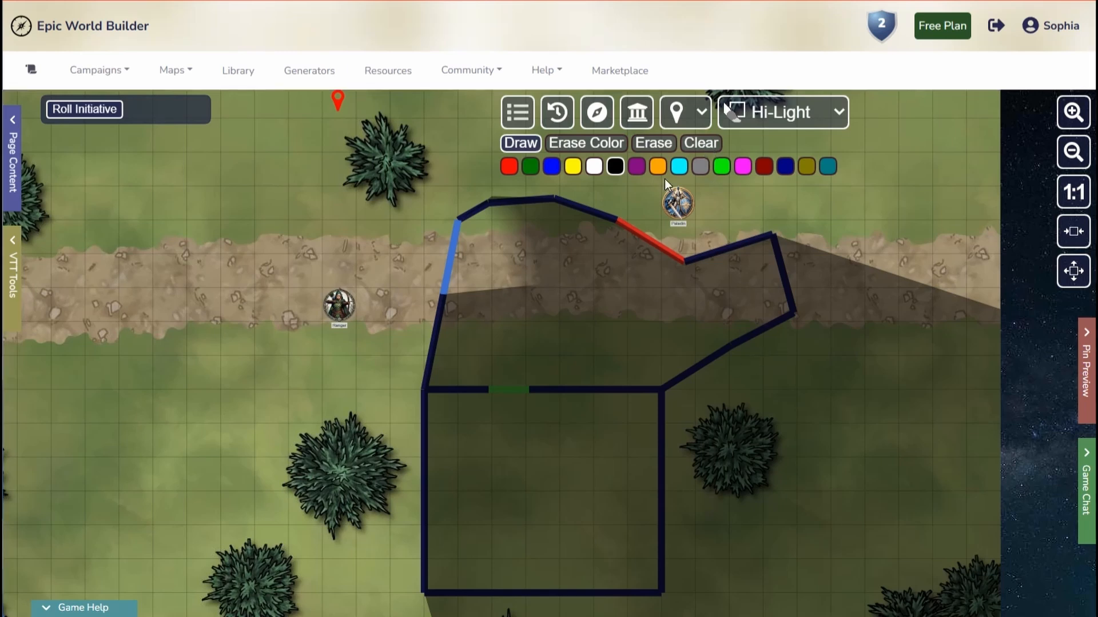
# Step: Measure the grid distance from beside the Ranger straight up the map, and east along the path past the enclosure
pyautogui.click(814, 120)
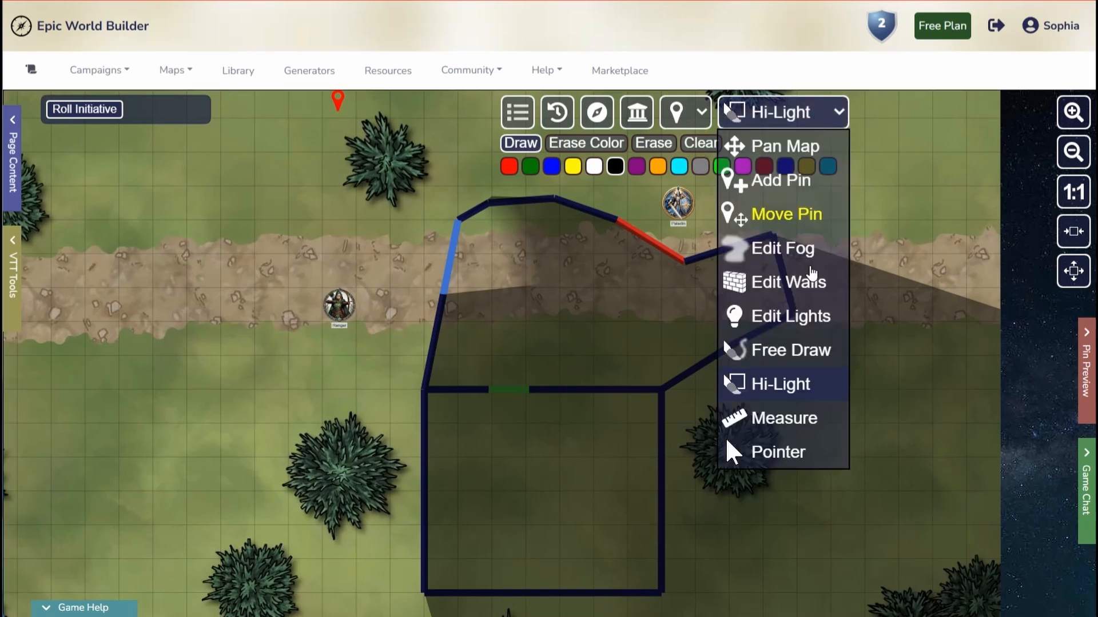
pyautogui.click(781, 417)
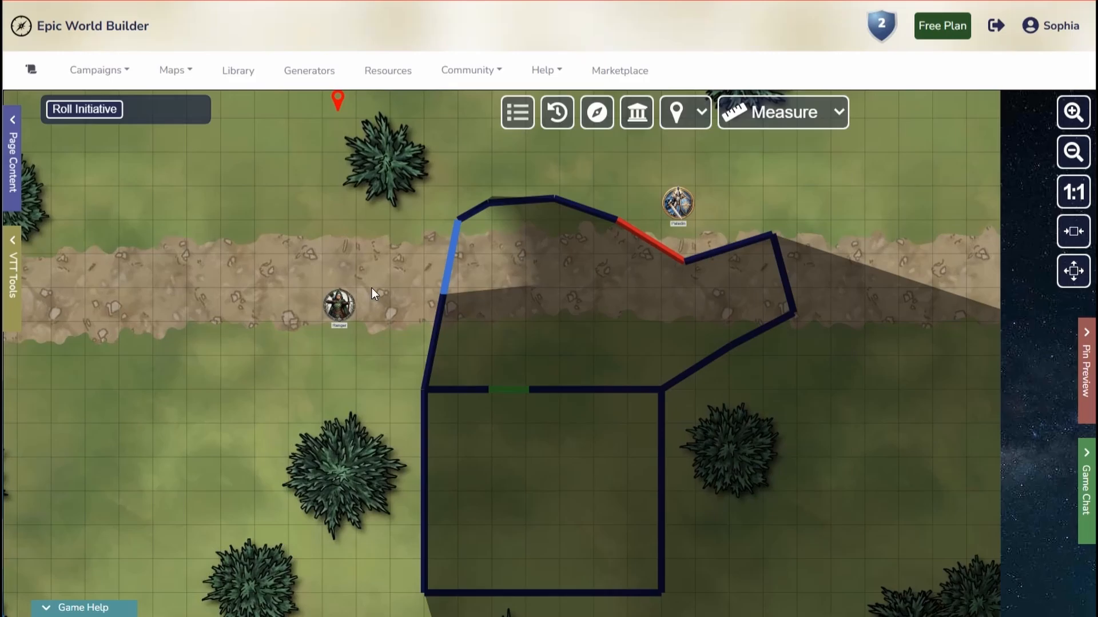
pyautogui.moveTo(358, 290); pyautogui.dragTo(367, 124)
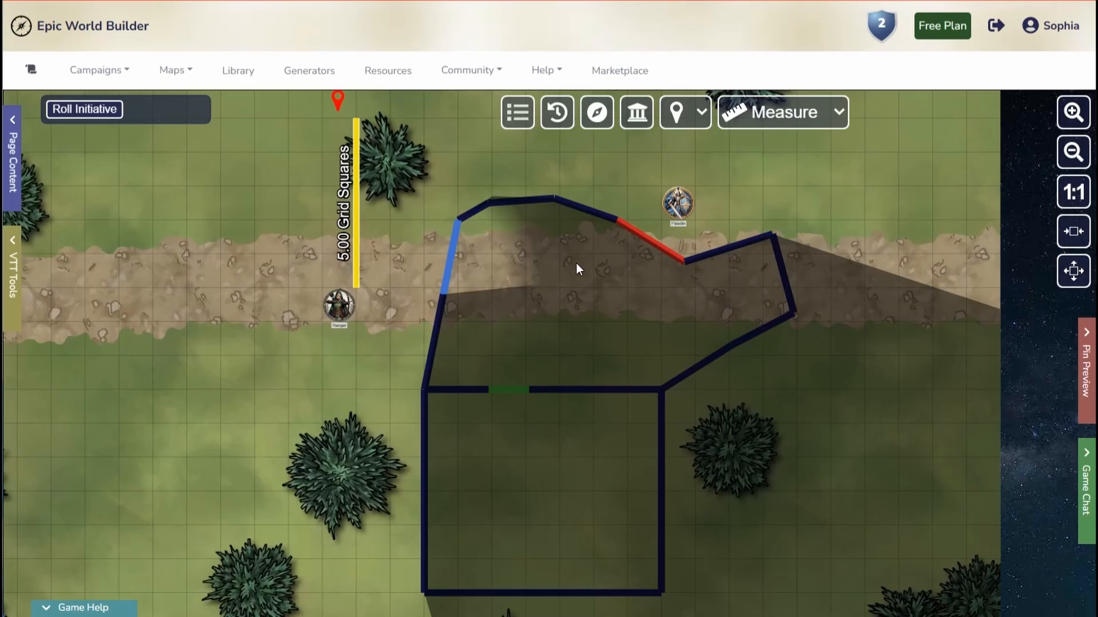
pyautogui.moveTo(576, 264); pyautogui.dragTo(866, 281)
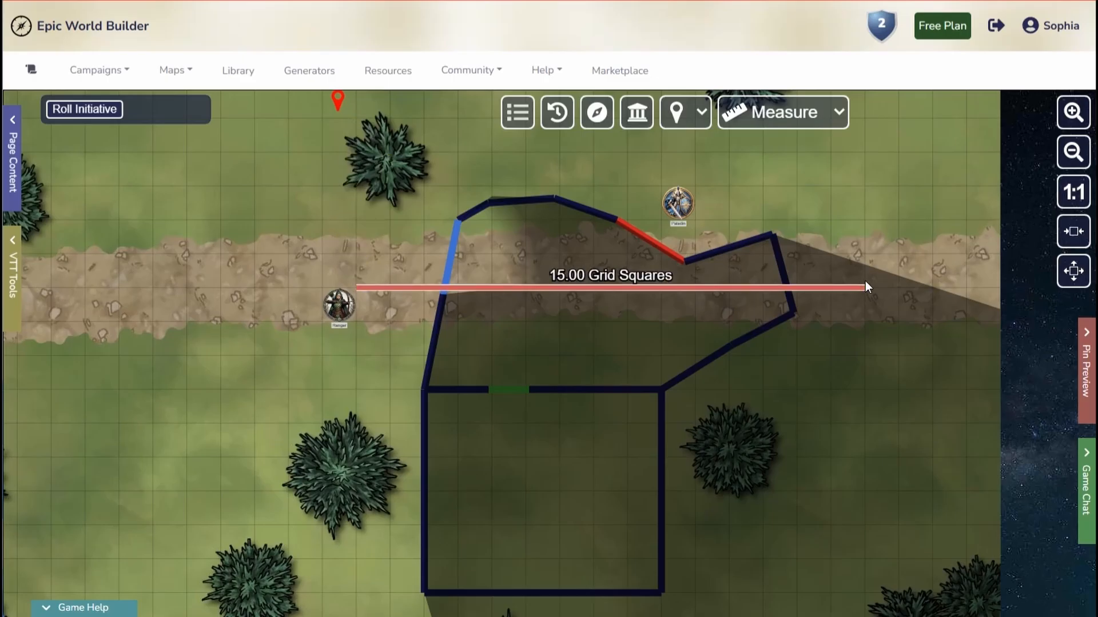
# Step: Point out spots around the Ranger and the nearby tree with the Pointer tool, and return to Pan Map mode
pyautogui.click(837, 112)
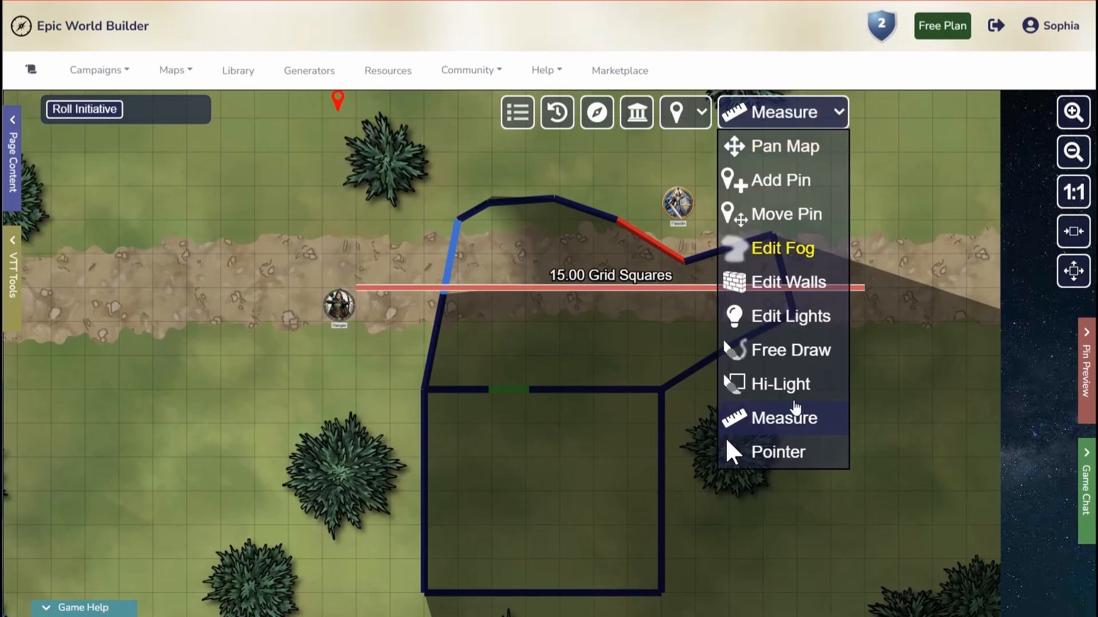
pyautogui.click(777, 455)
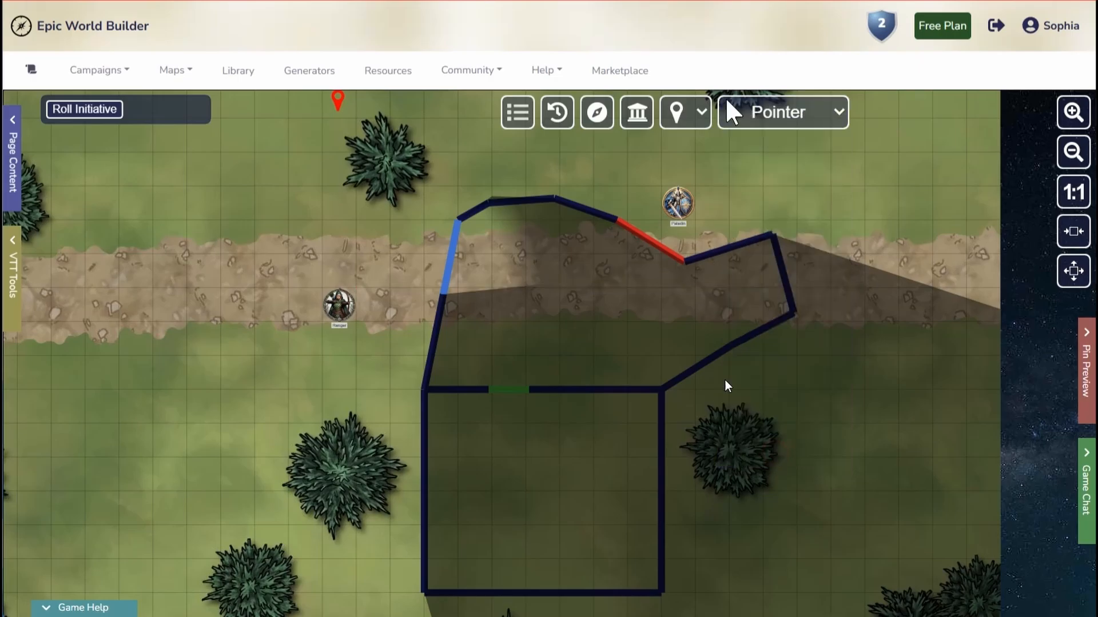
pyautogui.moveTo(725, 380); pyautogui.dragTo(334, 292)
pyautogui.click(838, 113)
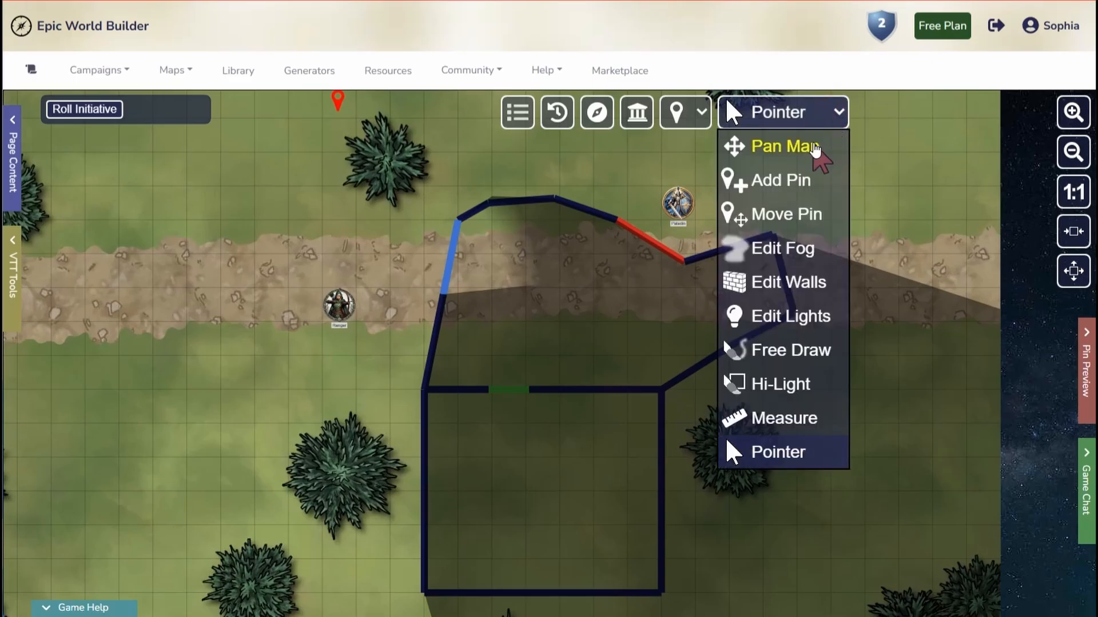
pyautogui.click(911, 155)
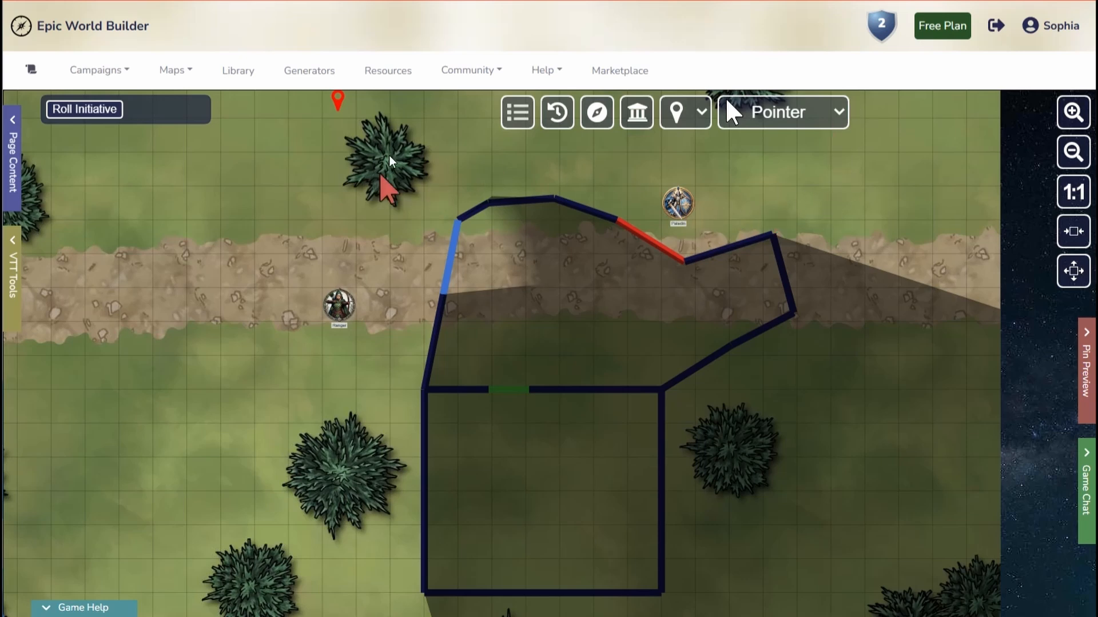
pyautogui.click(833, 118)
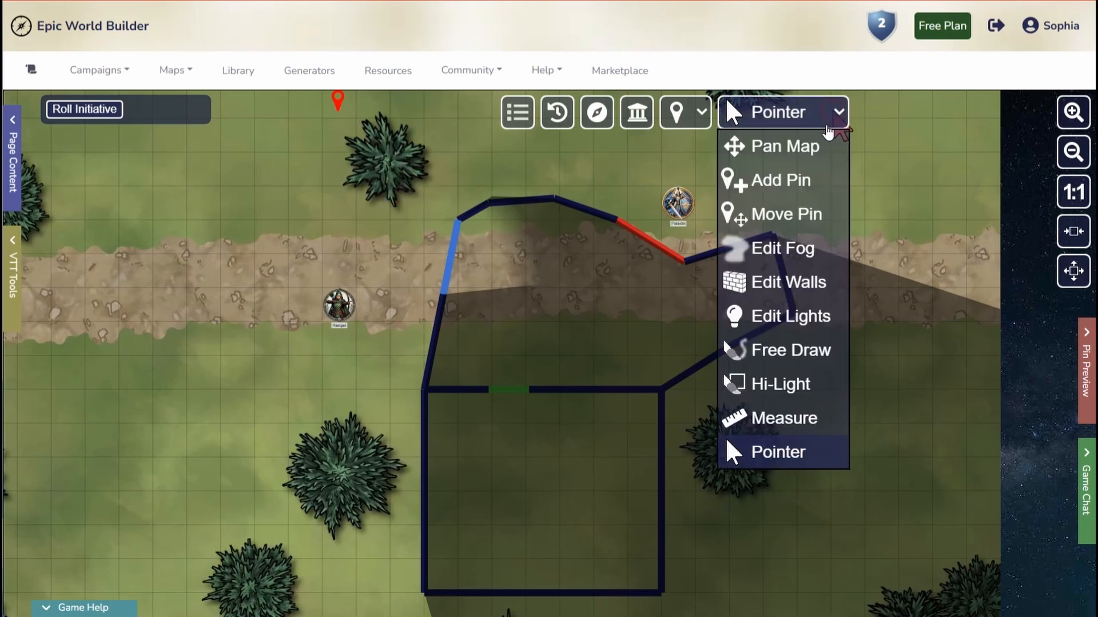
pyautogui.click(761, 149)
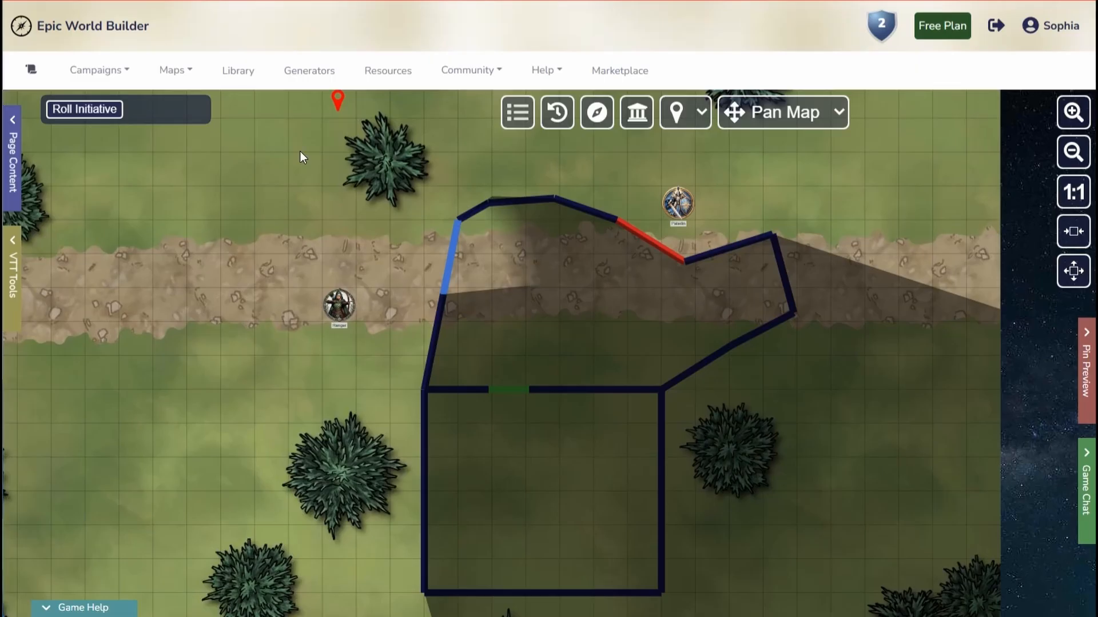
pyautogui.click(805, 125)
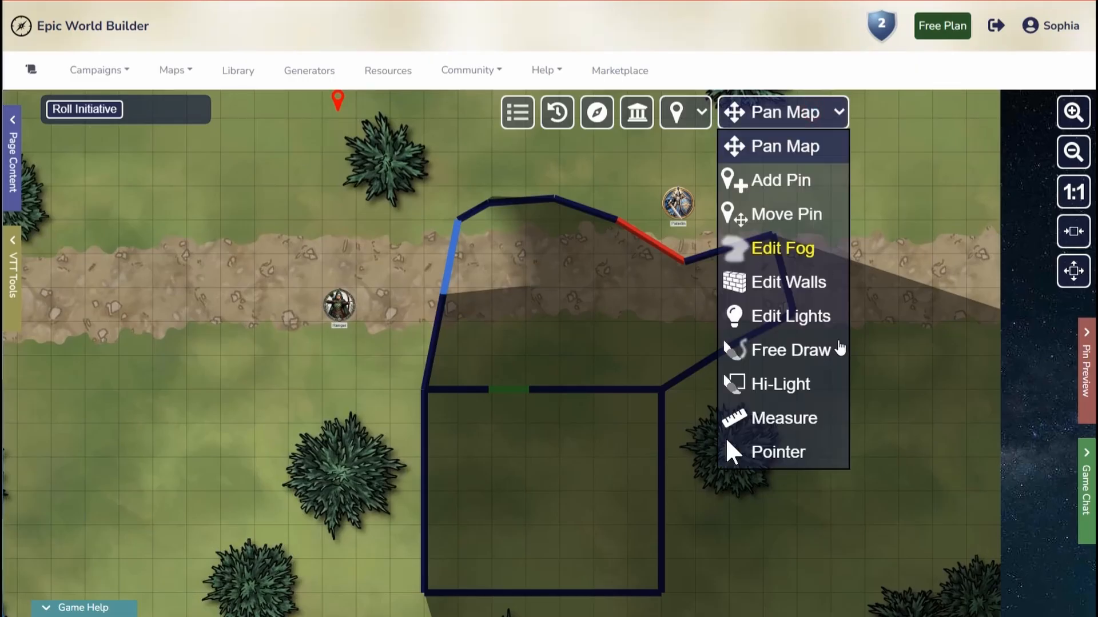
pyautogui.click(883, 337)
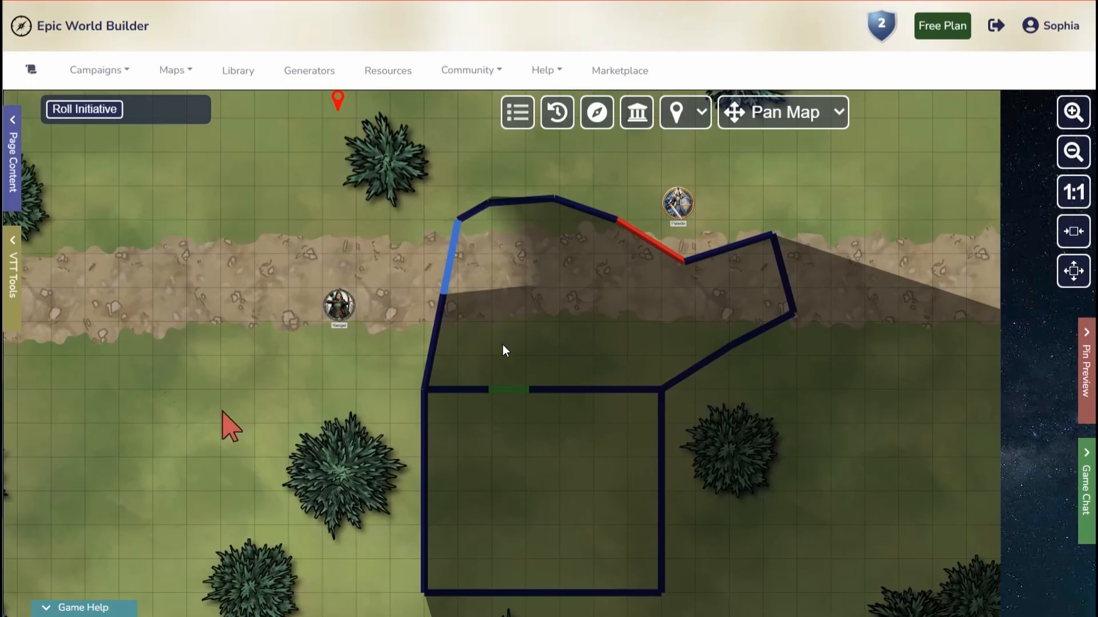
pyautogui.click(102, 609)
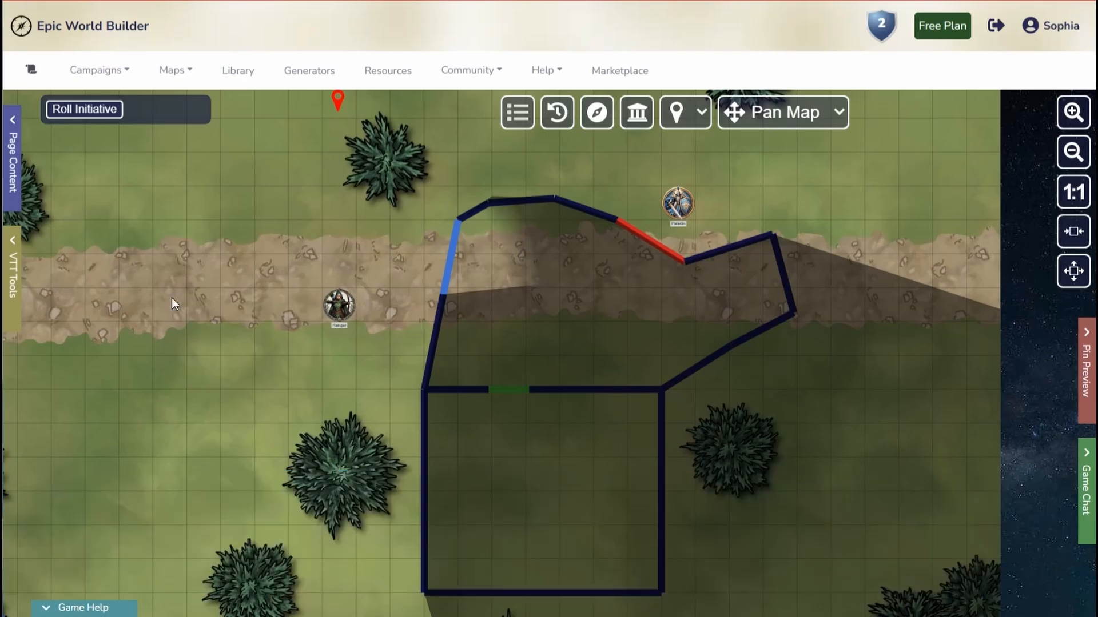
# Step: Browse the campaign's maps list in the VTT tools and pop up the Gromrok and Ravenmore images, closing each one
pyautogui.click(17, 286)
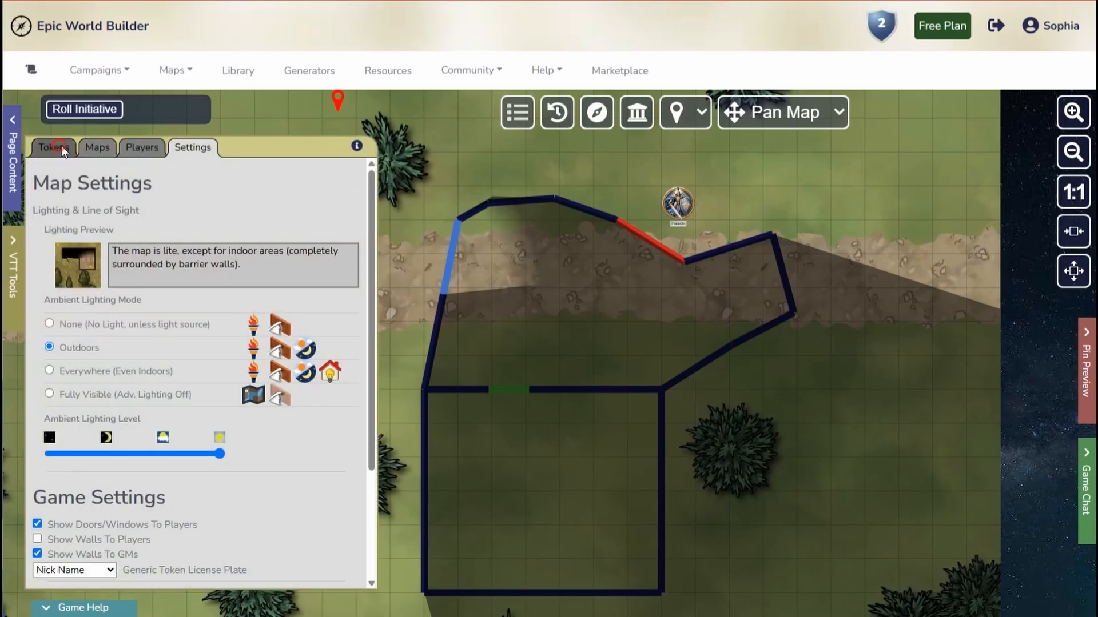
pyautogui.click(105, 147)
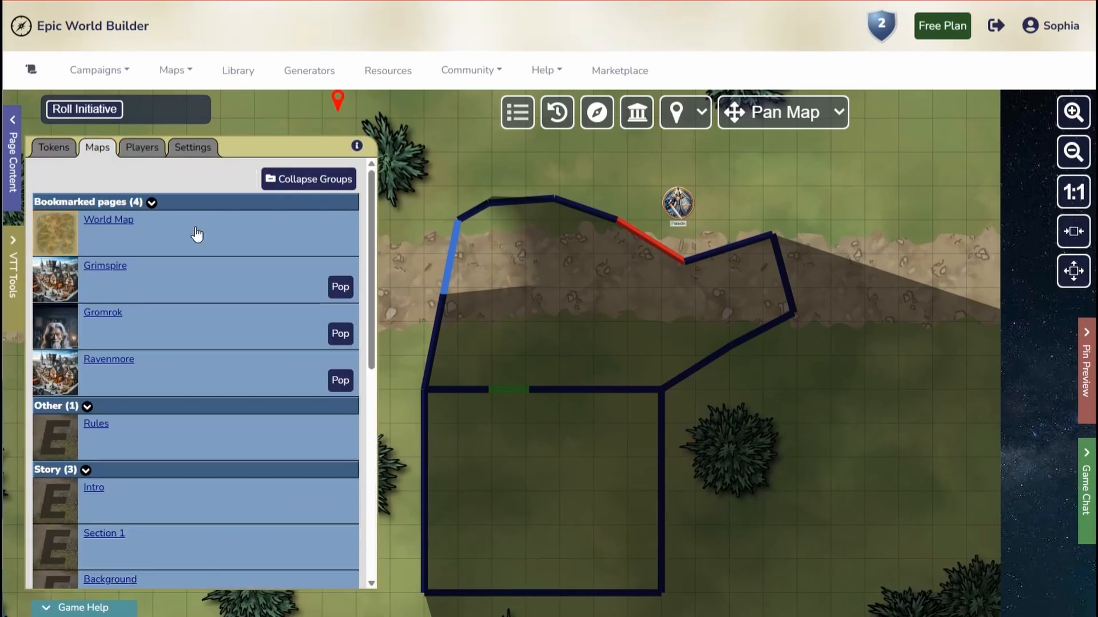
pyautogui.scroll(-10, 183, 373)
pyautogui.scroll(10, 183, 373)
pyautogui.click(342, 335)
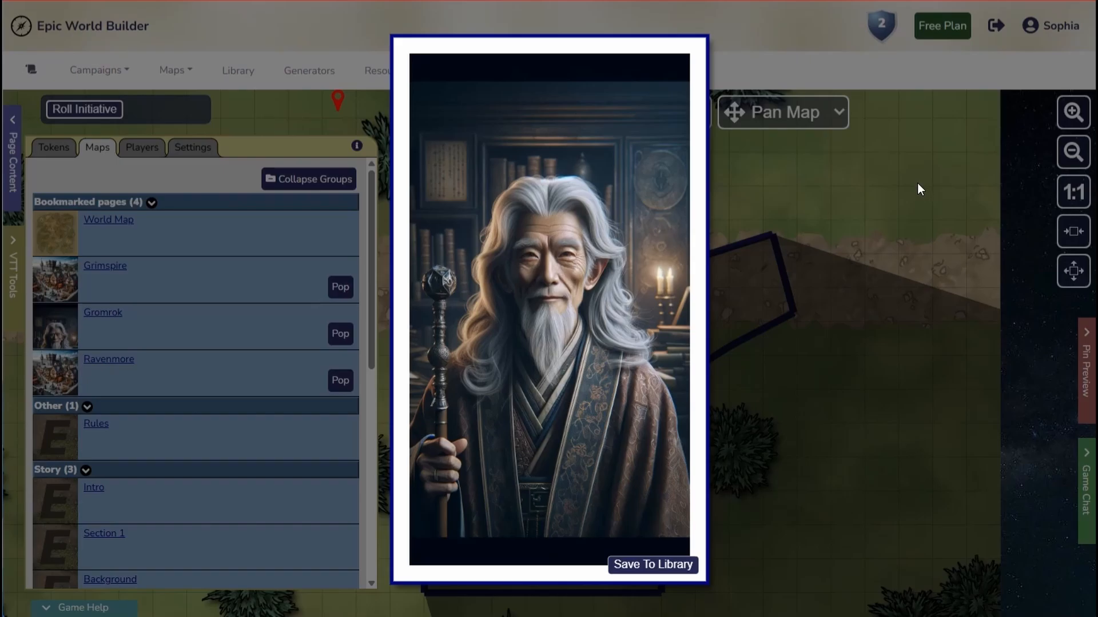
pyautogui.click(771, 248)
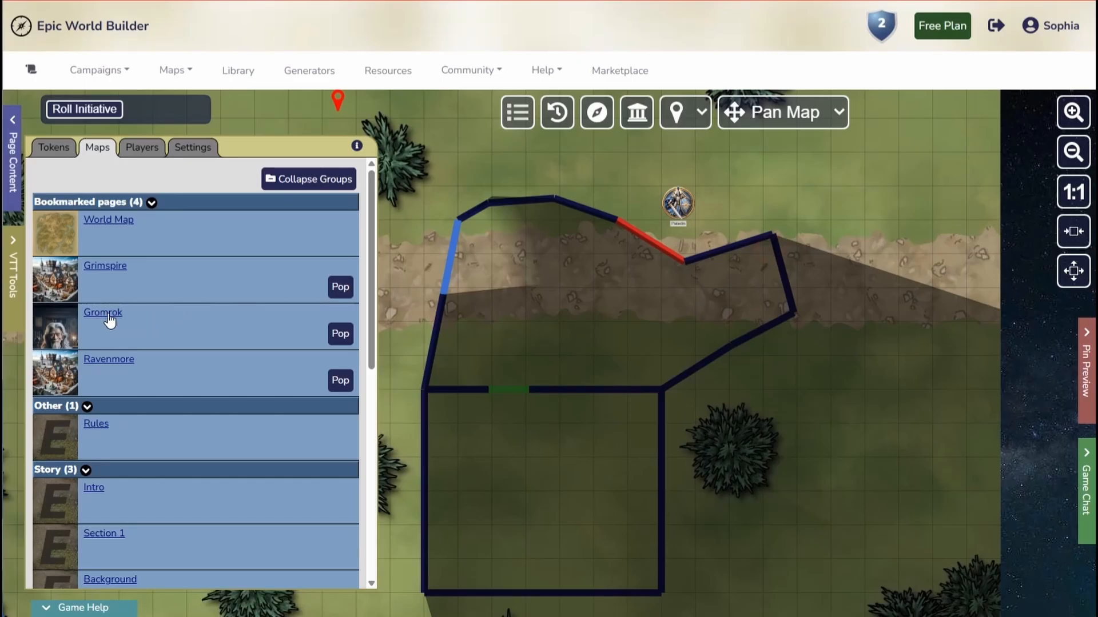
pyautogui.click(342, 380)
pyautogui.click(909, 329)
# Step: Navigate all users immediately to the Ravenmore map from the bookmarked pages
pyautogui.click(108, 359)
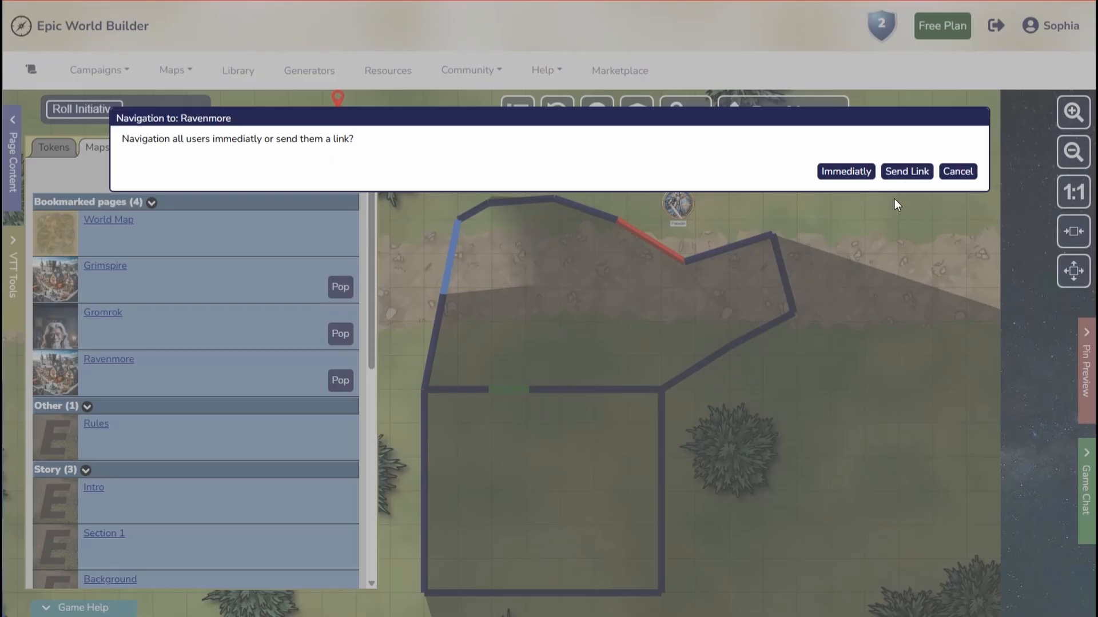
pyautogui.click(855, 172)
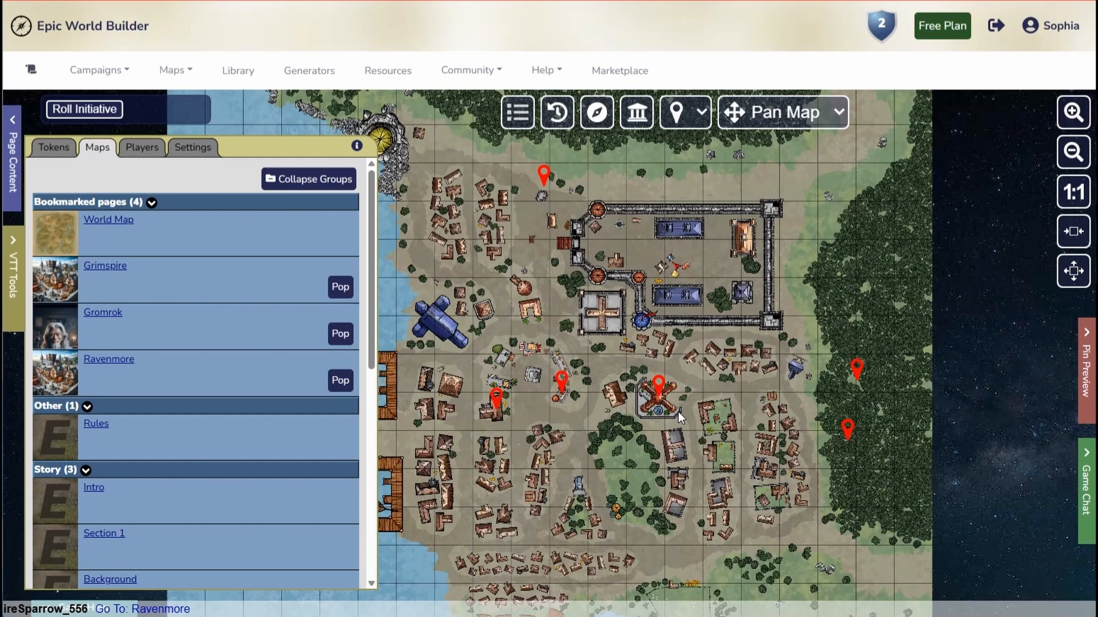
pyautogui.click(138, 382)
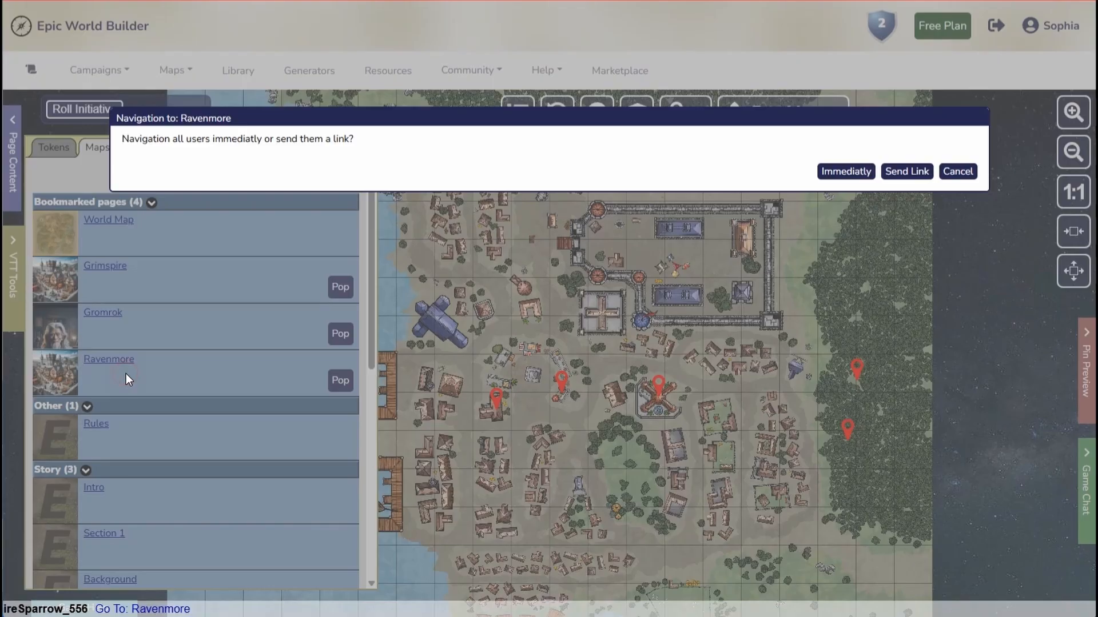
pyautogui.click(845, 173)
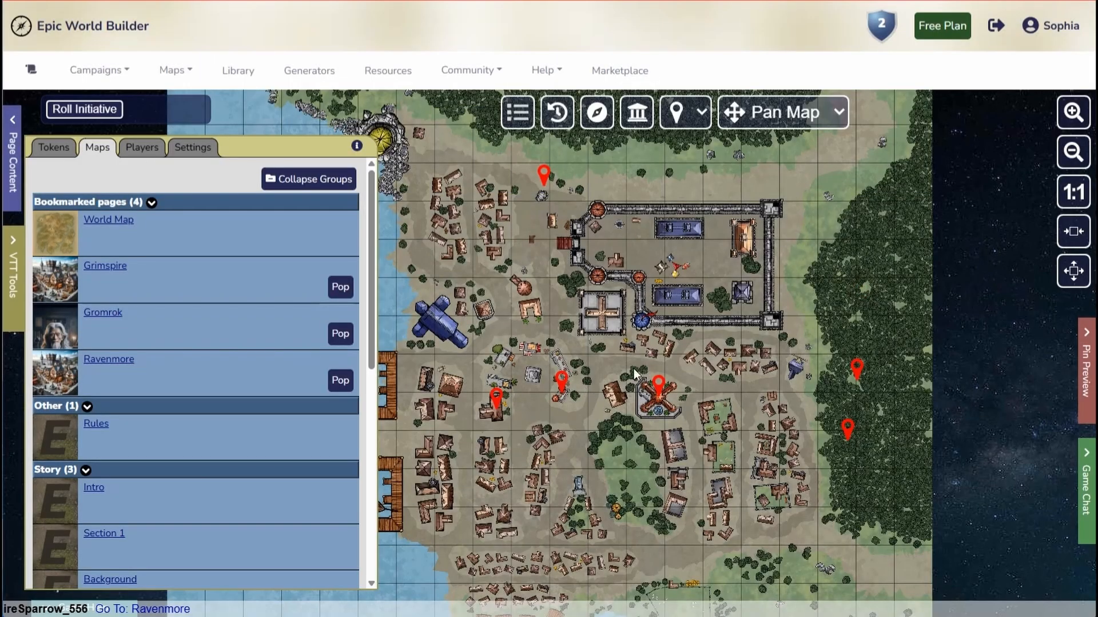
# Step: Center and zoom the view on the open ground northwest of the red-roofed cross-shaped building in Ravenmore
pyautogui.scroll(5, 620, 356)
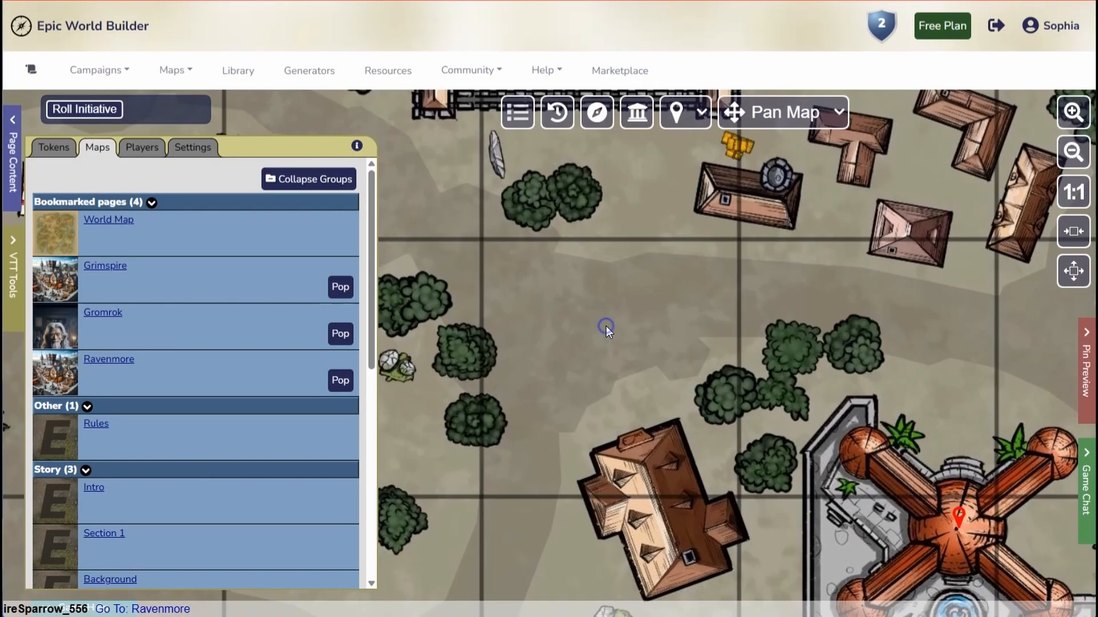
pyautogui.rightClick(606, 326)
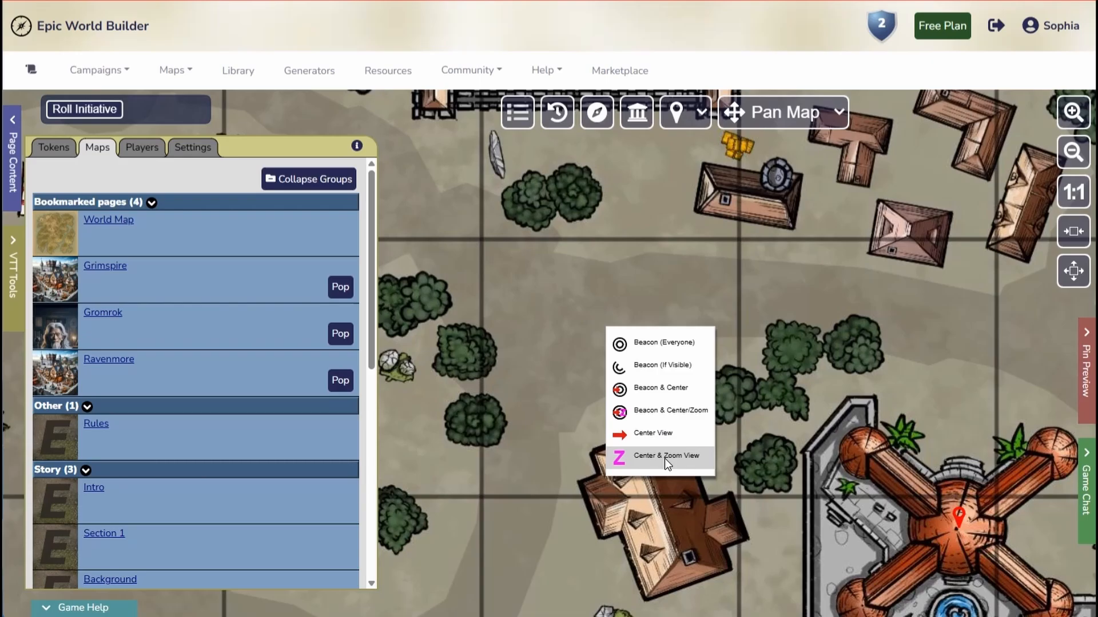
pyautogui.click(665, 458)
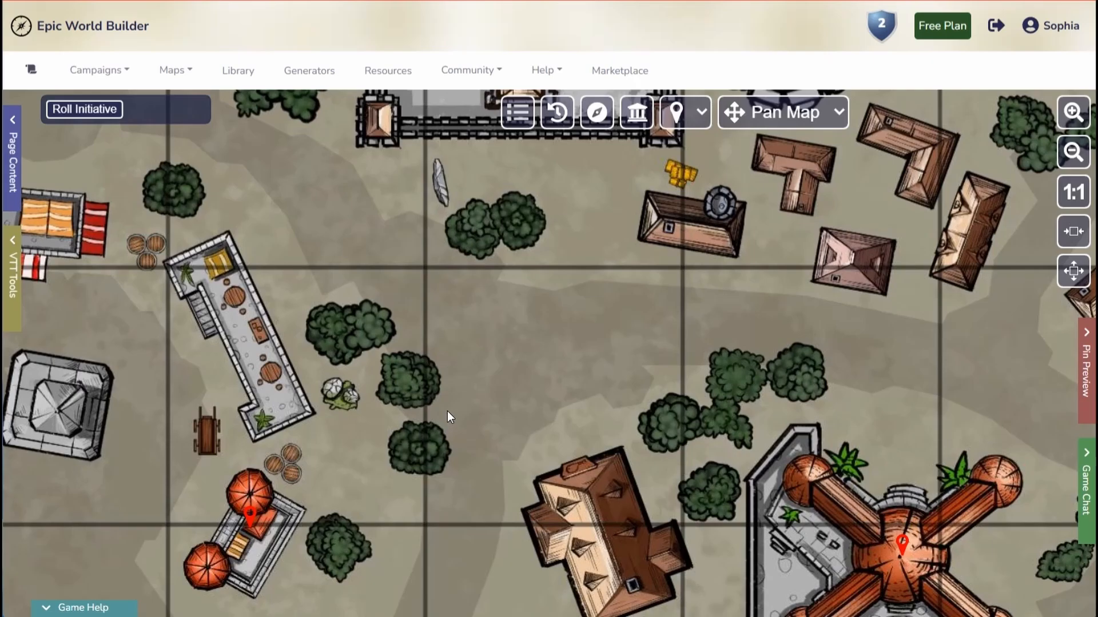
# Step: Edit the Stormwatch page from the campaign page, set its visibility to GMs only and save it
pyautogui.click(9, 288)
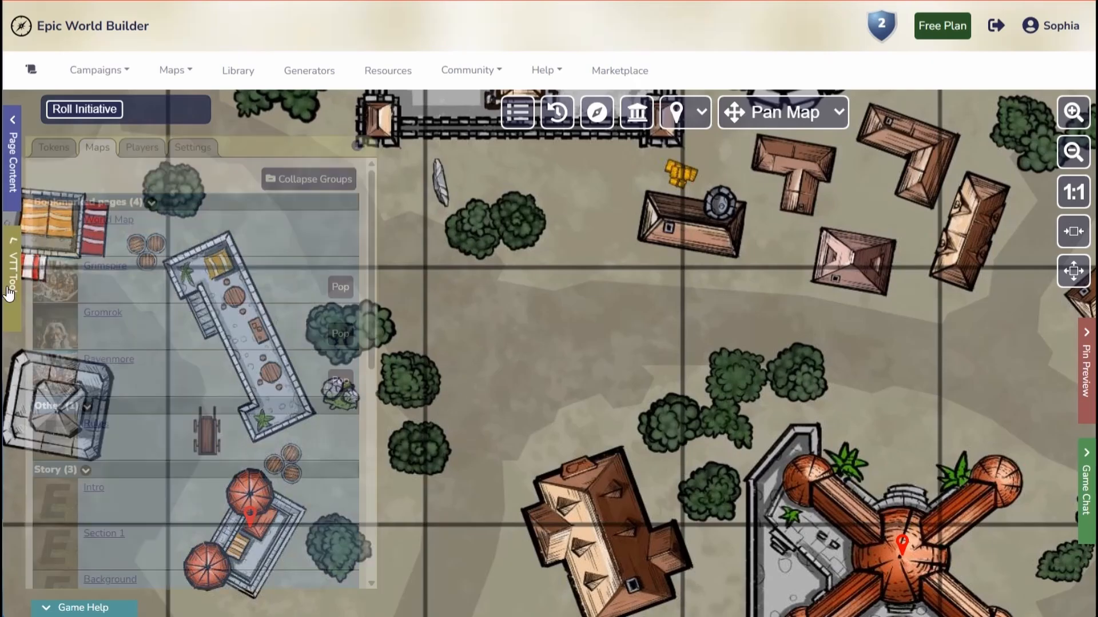
pyautogui.click(586, 128)
pyautogui.scroll(-5, 206, 437)
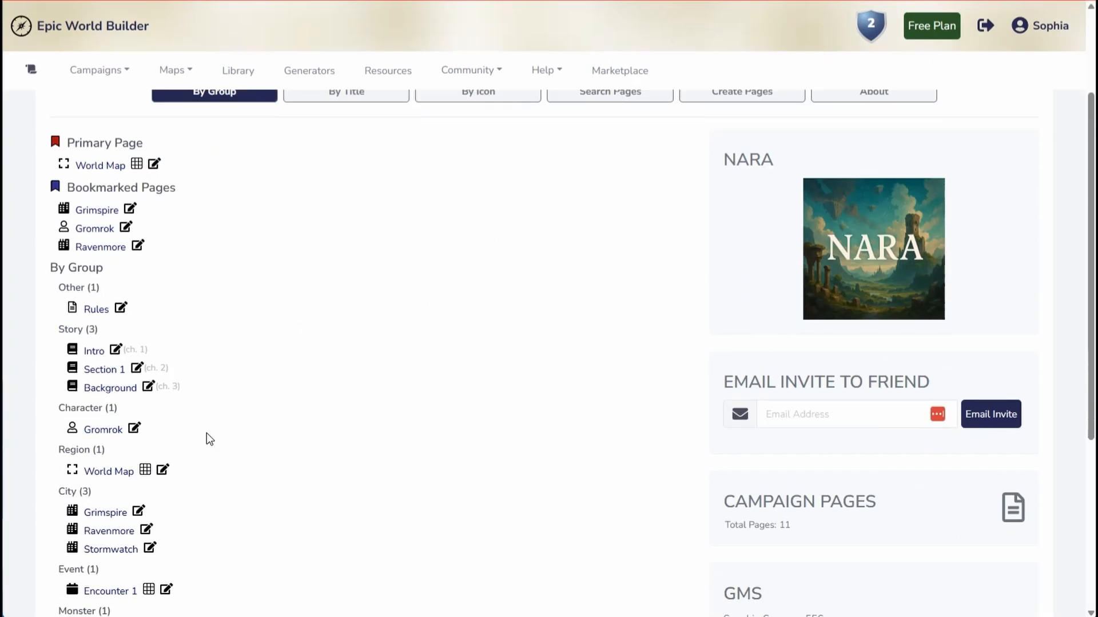
pyautogui.click(149, 406)
pyautogui.click(108, 218)
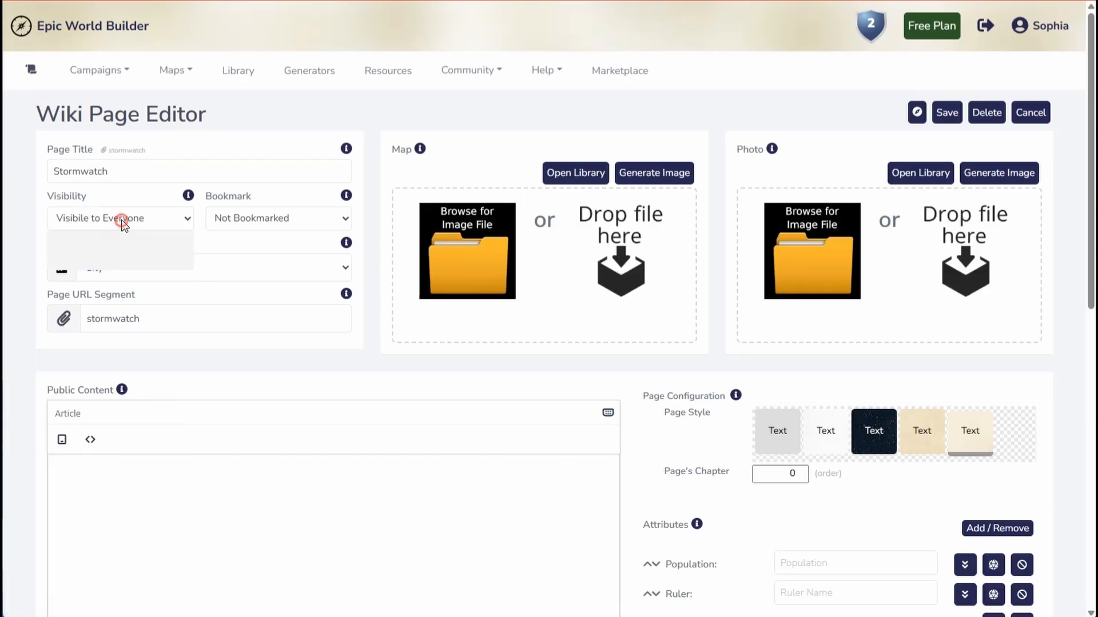
pyautogui.click(120, 261)
pyautogui.click(947, 112)
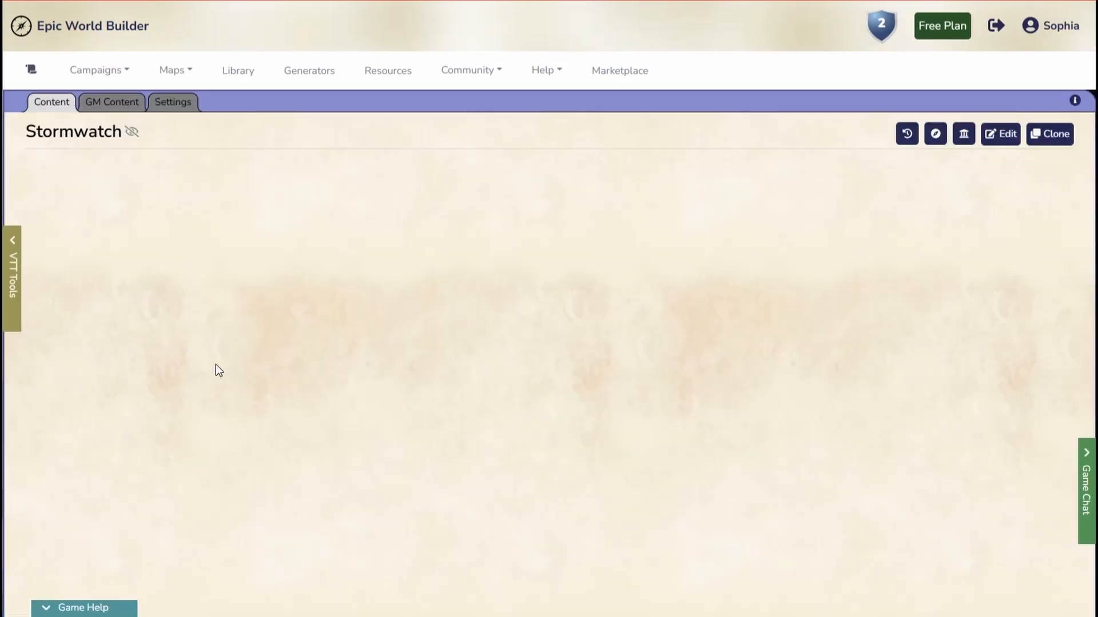
# Step: Open the world map and preview the Stormwatch pin
pyautogui.click(962, 136)
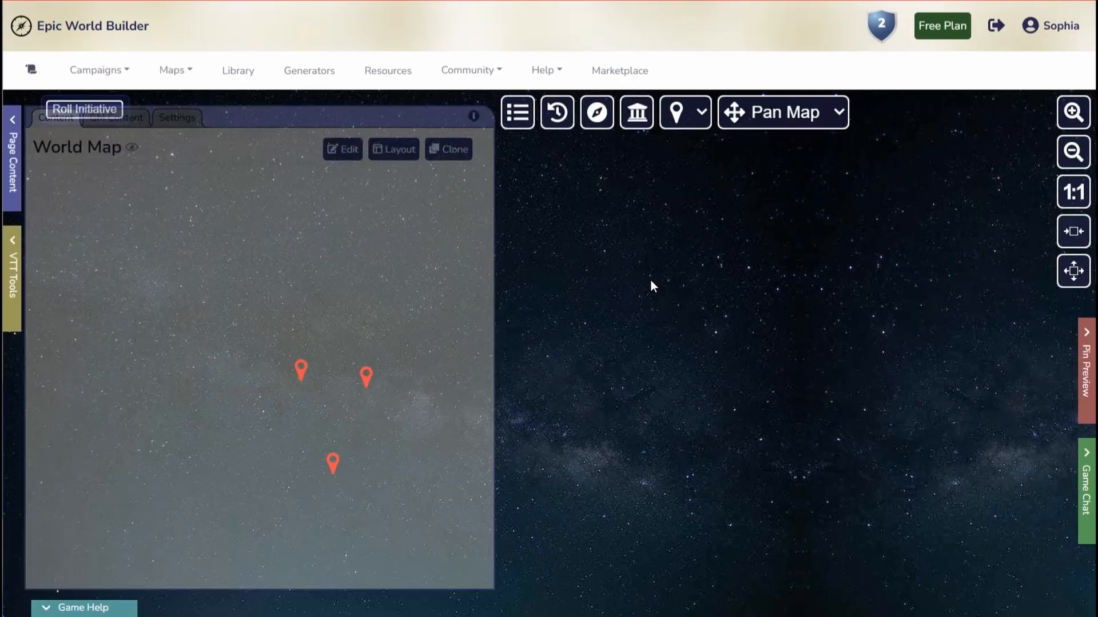
pyautogui.scroll(3, 530, 364)
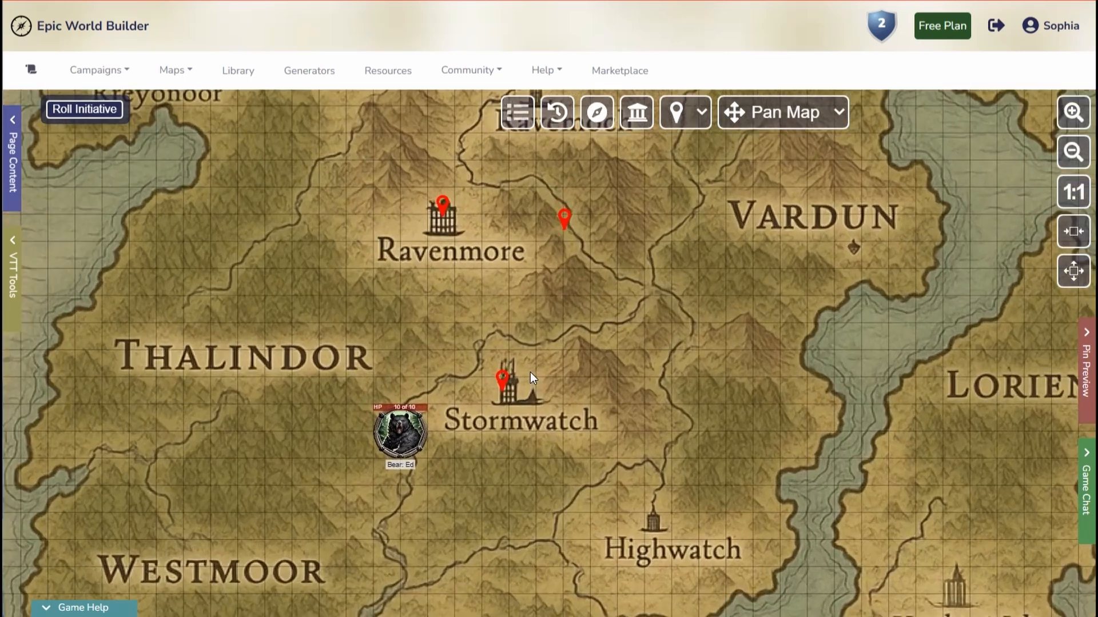
pyautogui.click(492, 389)
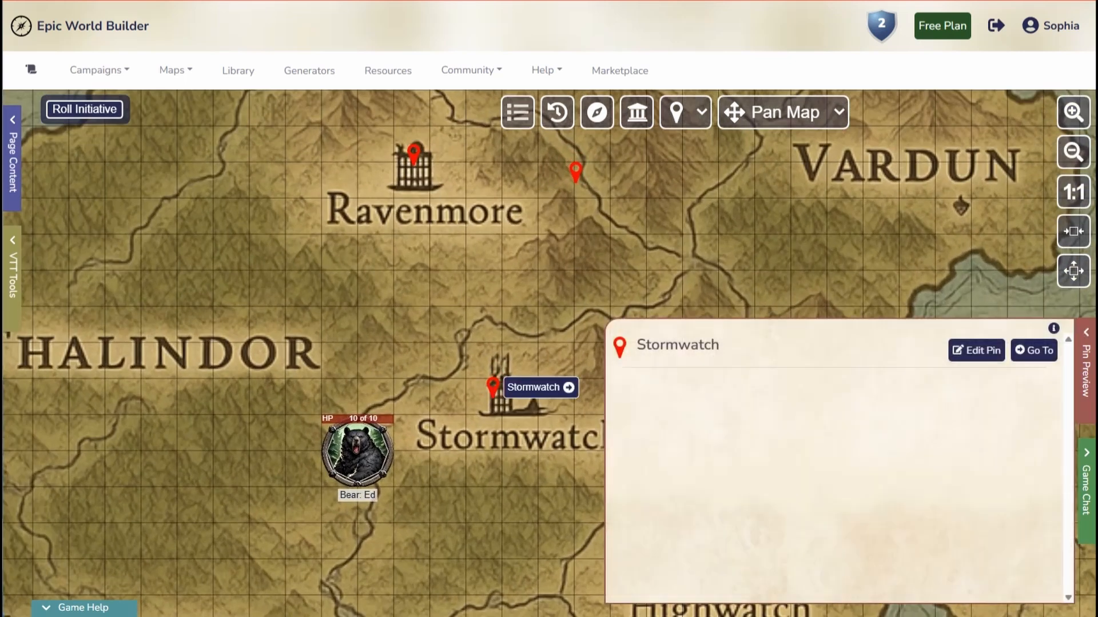
# Step: Find Stormwatch under the City group of the VTT maps list
pyautogui.click(13, 263)
pyautogui.click(97, 147)
pyautogui.scroll(-8, 199, 375)
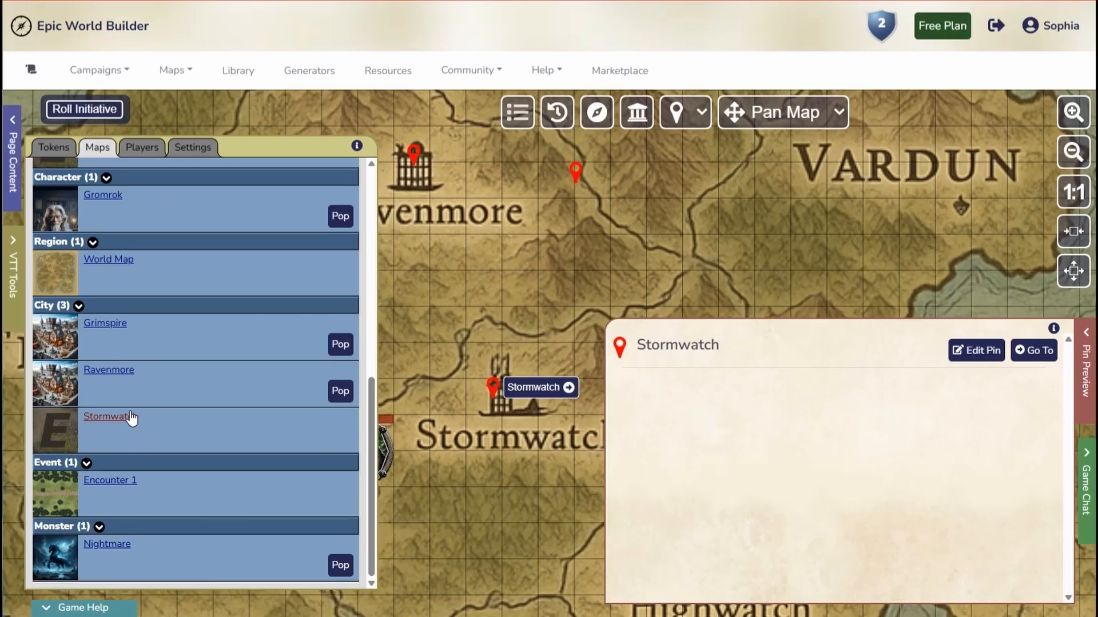
pyautogui.doubleClick(183, 427)
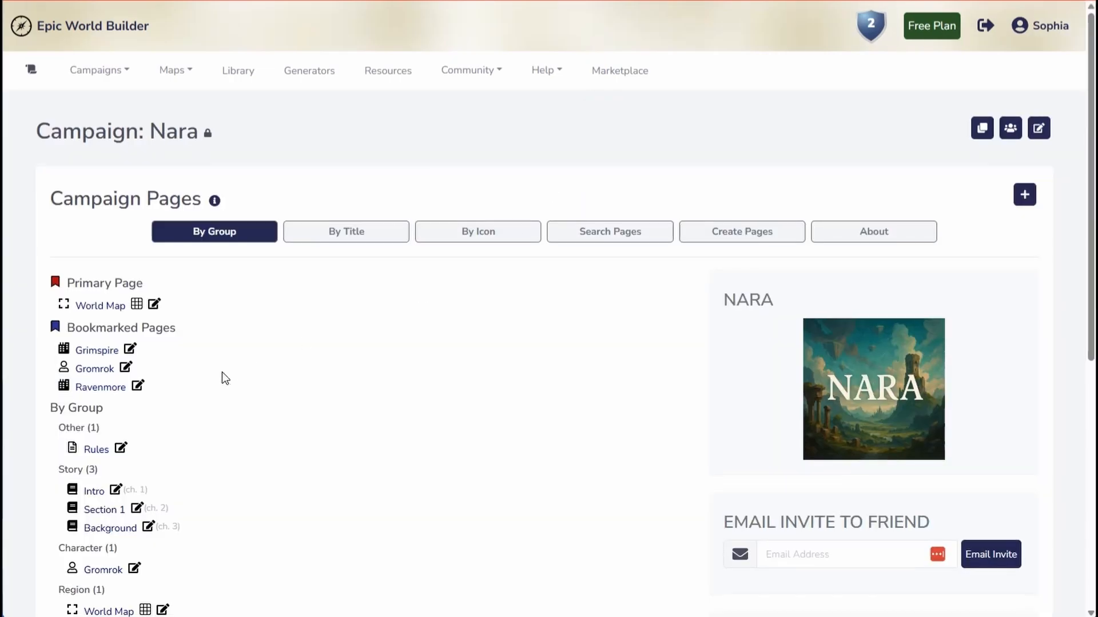
# Step: Edit the Stormwatch page from the campaign page, set its visibility to everyone and save it
pyautogui.scroll(-6, 149, 362)
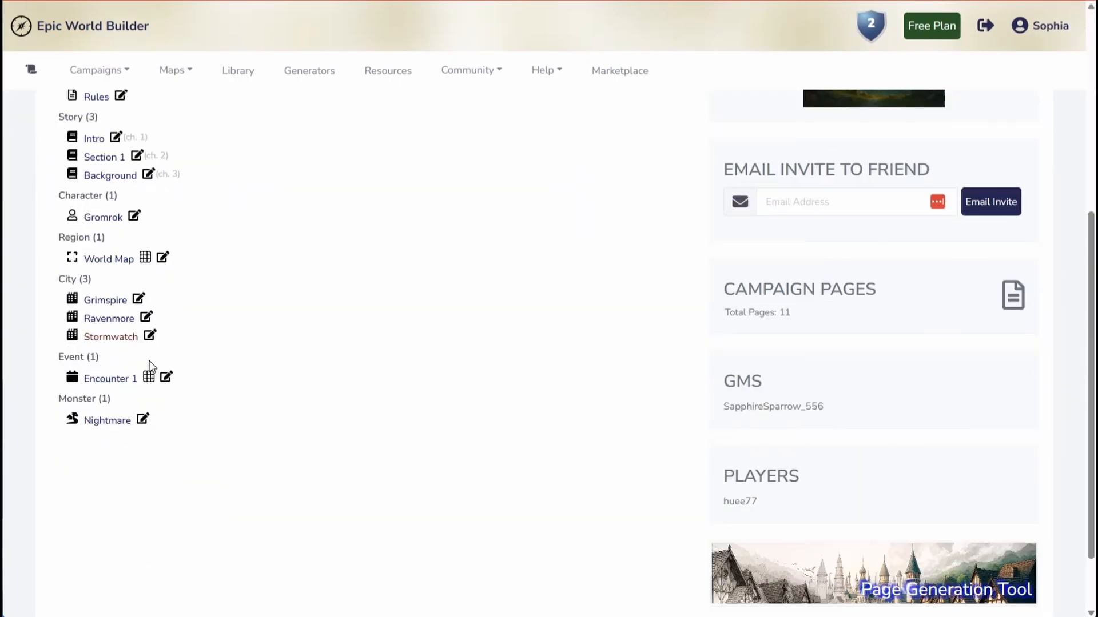
pyautogui.click(110, 336)
pyautogui.click(1003, 134)
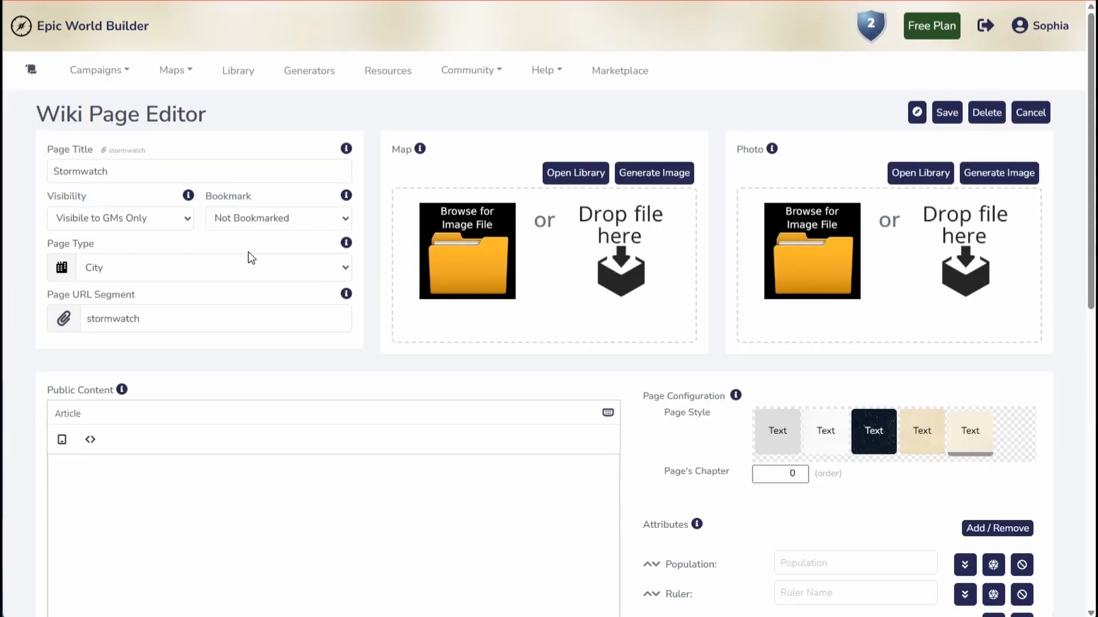
pyautogui.click(120, 218)
pyautogui.click(120, 238)
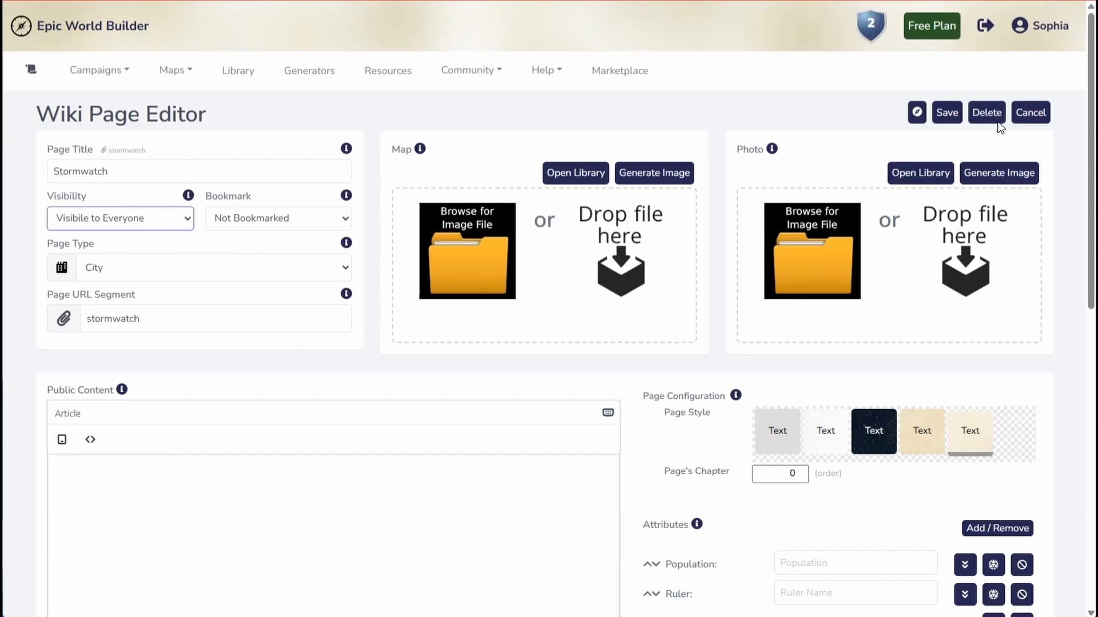
pyautogui.click(949, 112)
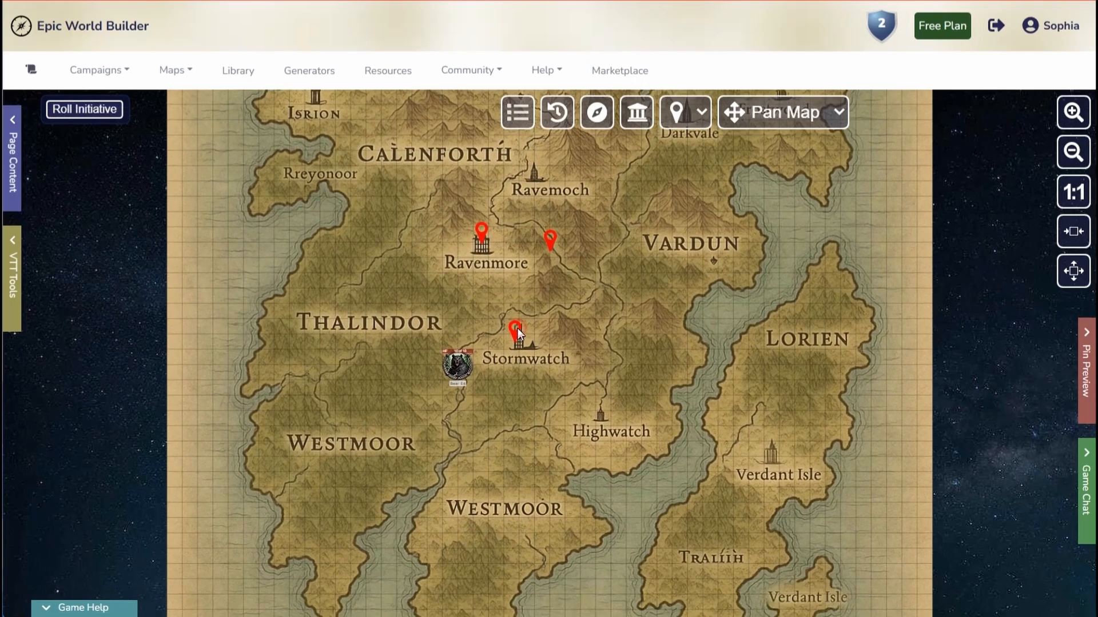
# Step: Check the Stormwatch pin on the world map and open the Encounter 1 map from the campaign page
pyautogui.click(517, 330)
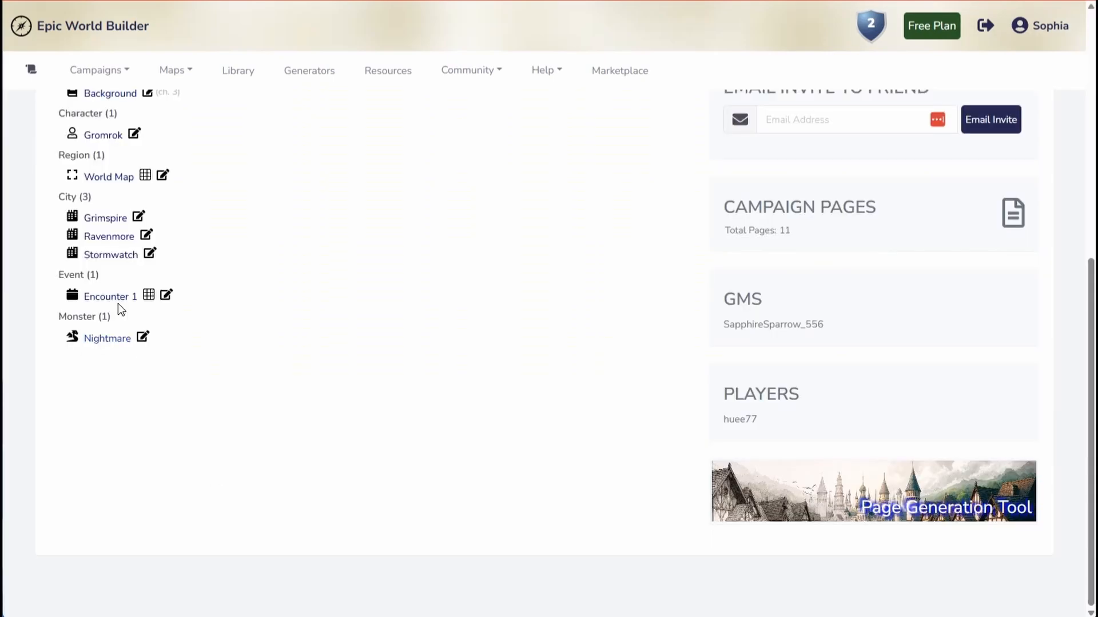
pyautogui.click(116, 302)
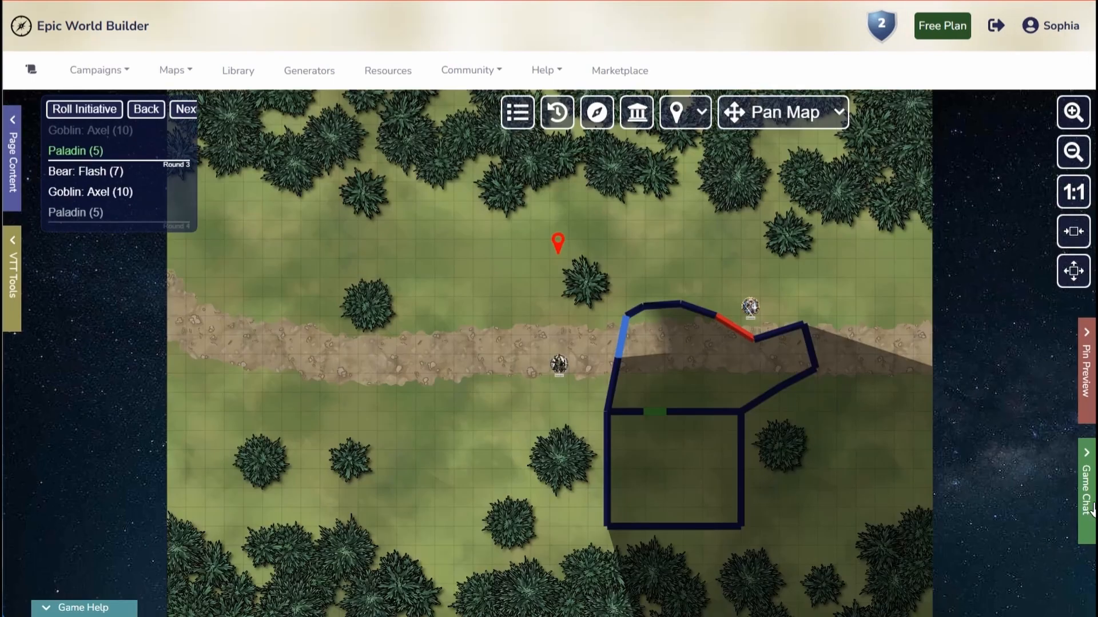
# Step: Open the game chat and send the message "Test"
pyautogui.click(1088, 497)
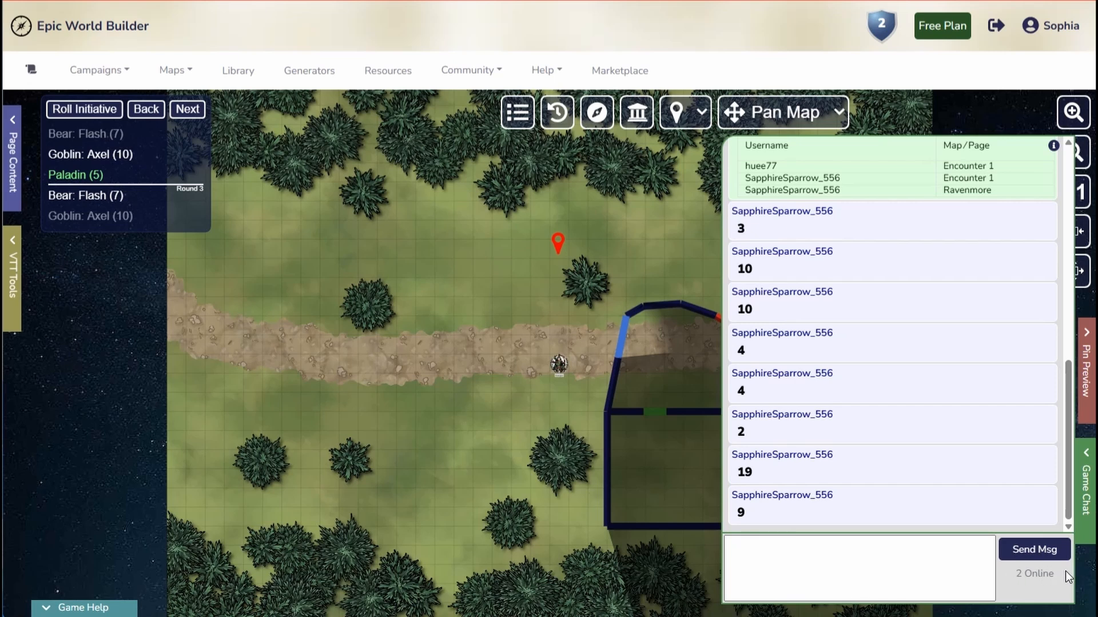
pyautogui.click(881, 574)
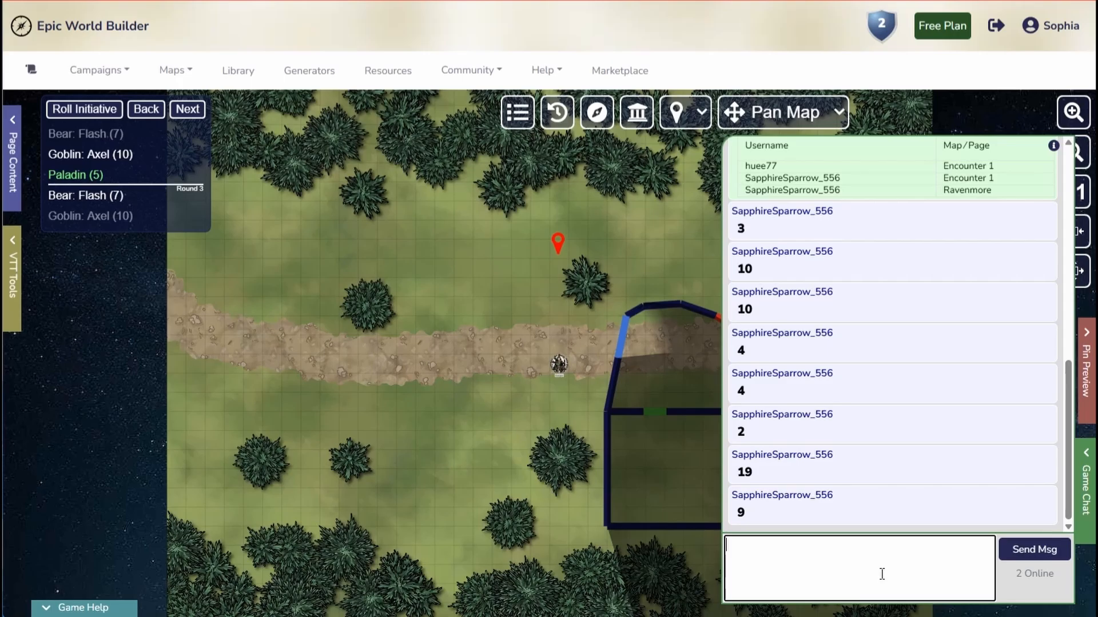
pyautogui.write('Test')
pyautogui.click(1035, 550)
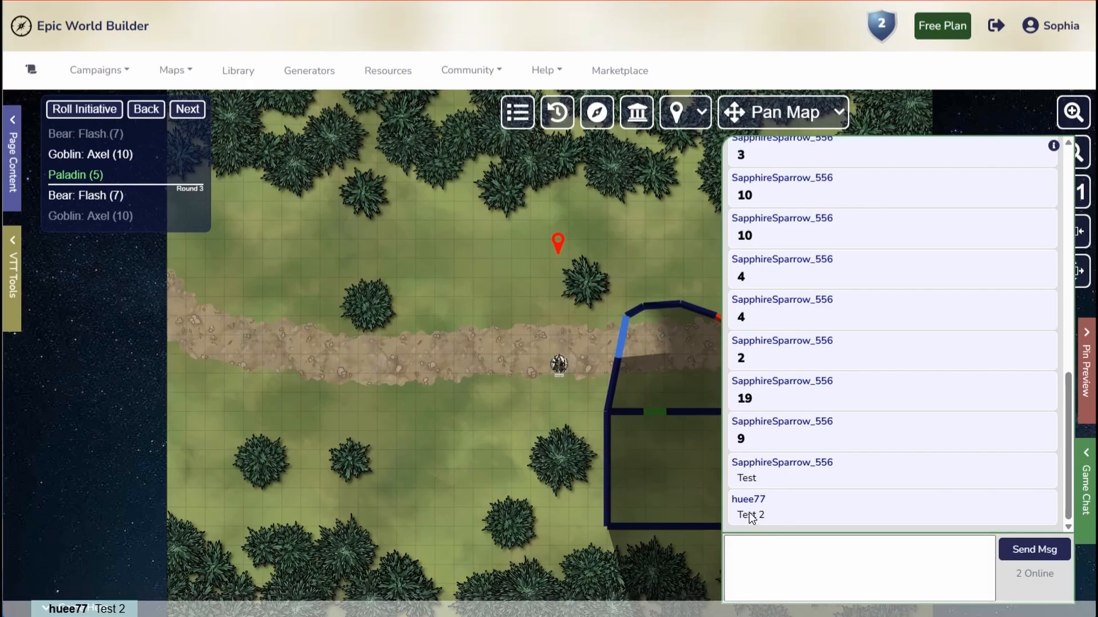
# Step: Roll a d20 in the chat with /r d20 and check the breakdown of the roll
pyautogui.click(743, 549)
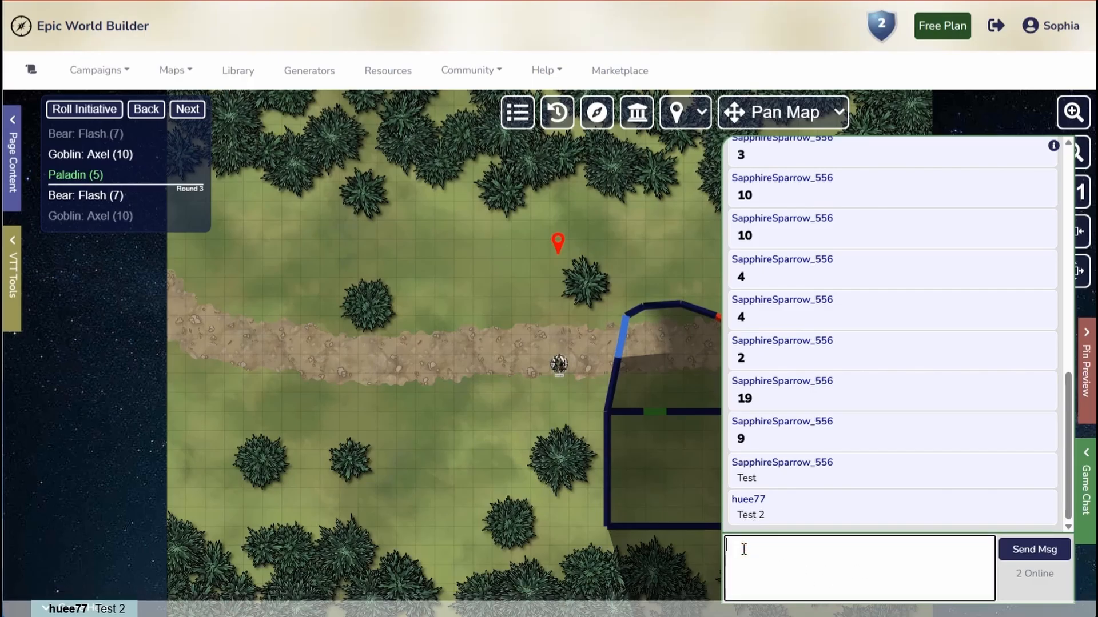
pyautogui.write('/r d20')
pyautogui.press('Return')
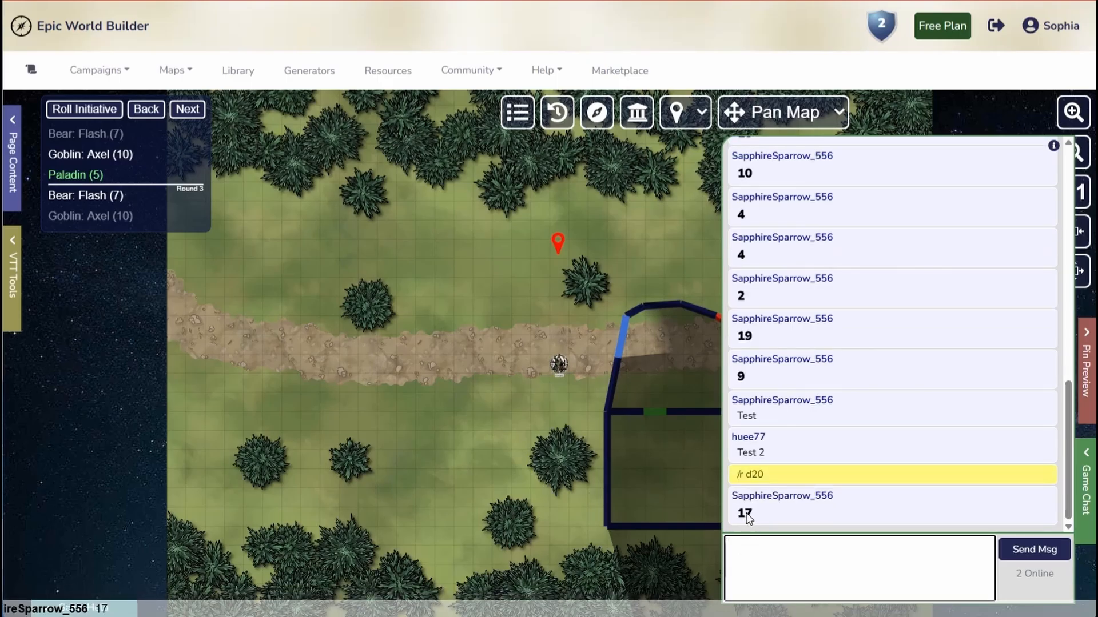
pyautogui.moveTo(746, 517)
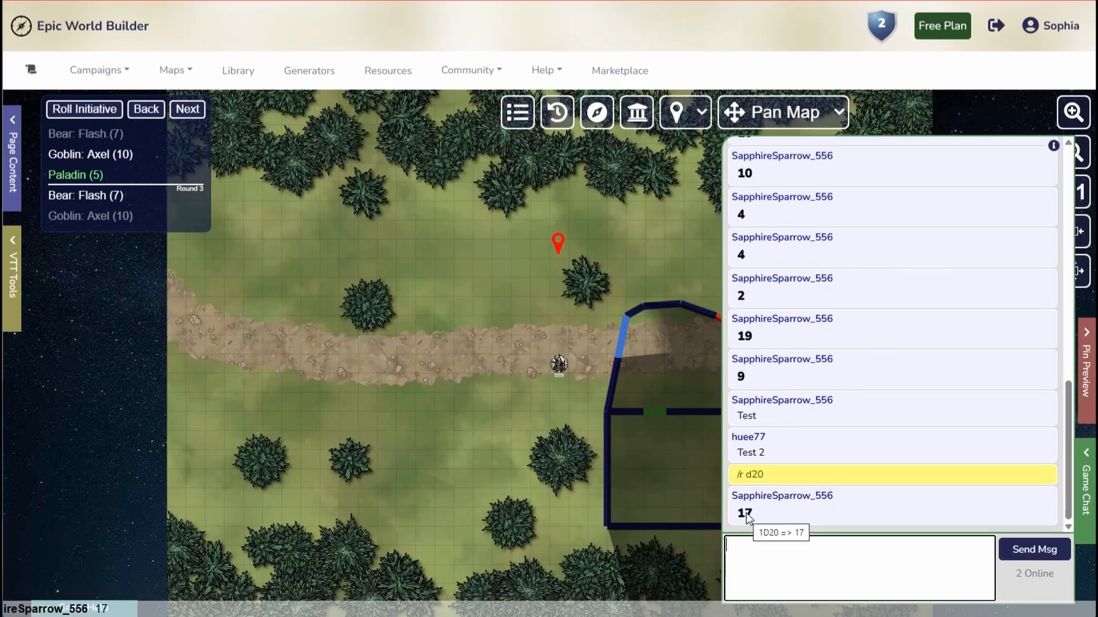
# Step: List the available chat commands with /help
pyautogui.click(746, 555)
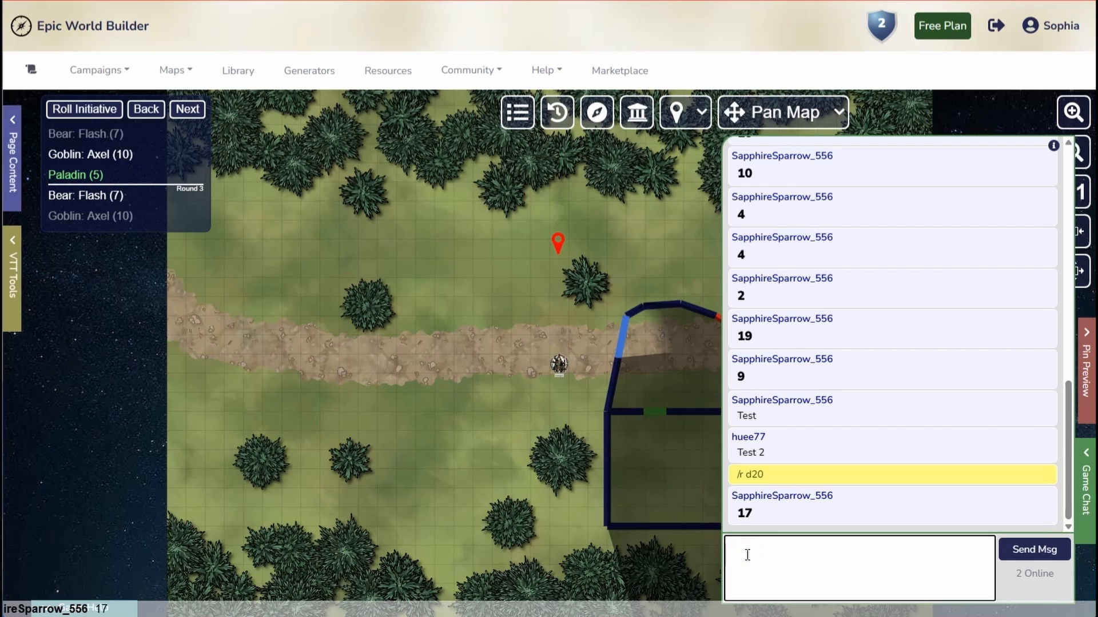
pyautogui.write('/help')
pyautogui.press('Return')
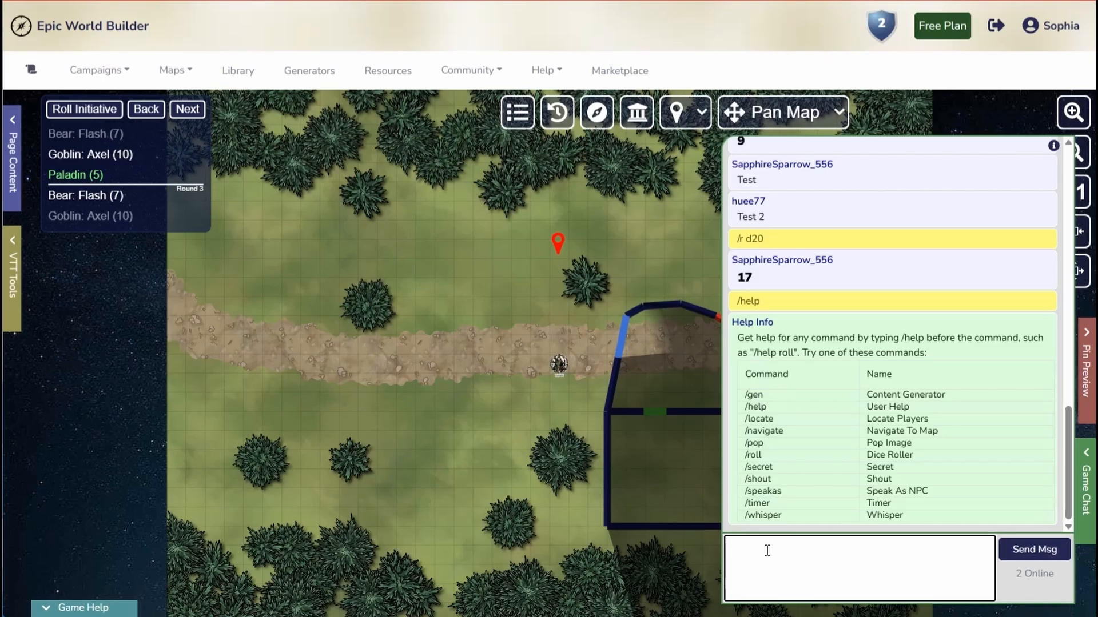
# Step: Check which map or page each player is on with the /locate command, then repeat the check
pyautogui.write('/locate')
pyautogui.press('Return')
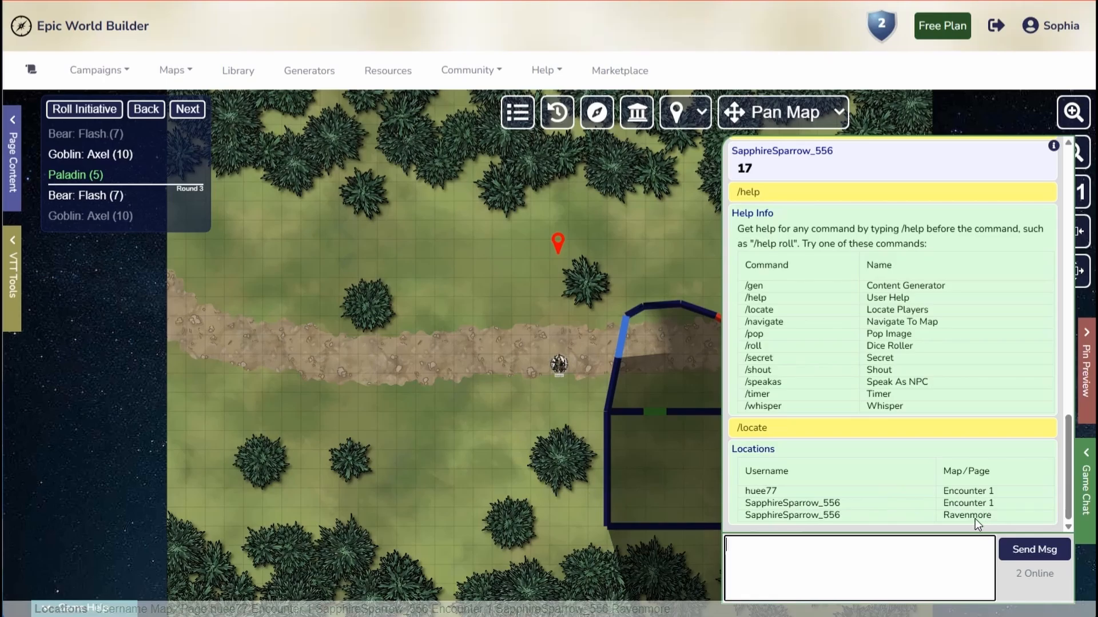
pyautogui.click(901, 564)
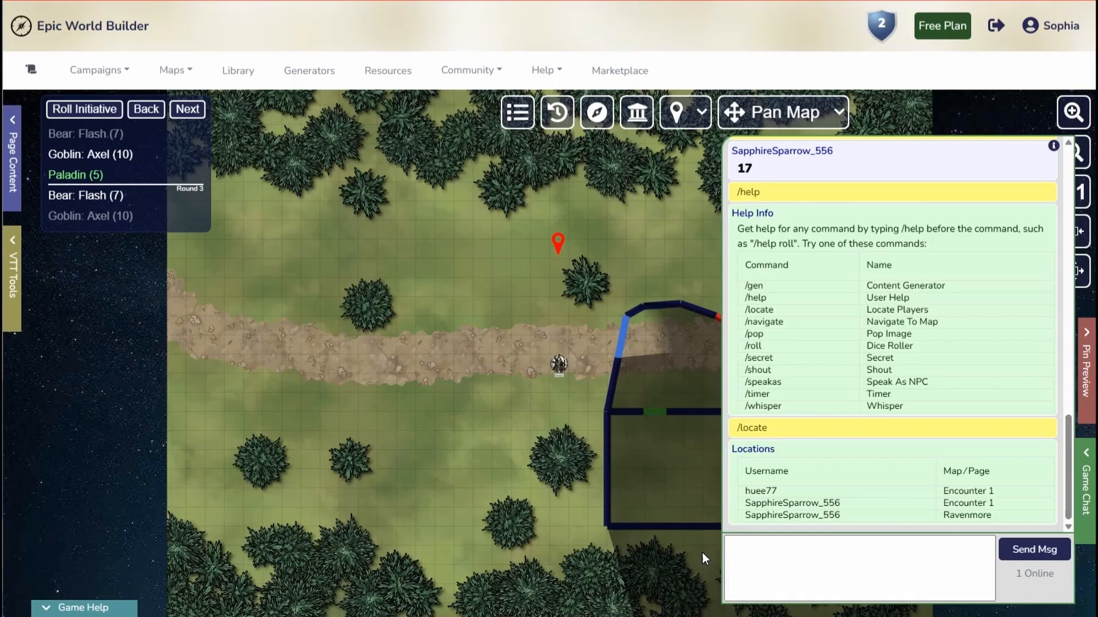
pyautogui.click(782, 567)
pyautogui.write('/lo')
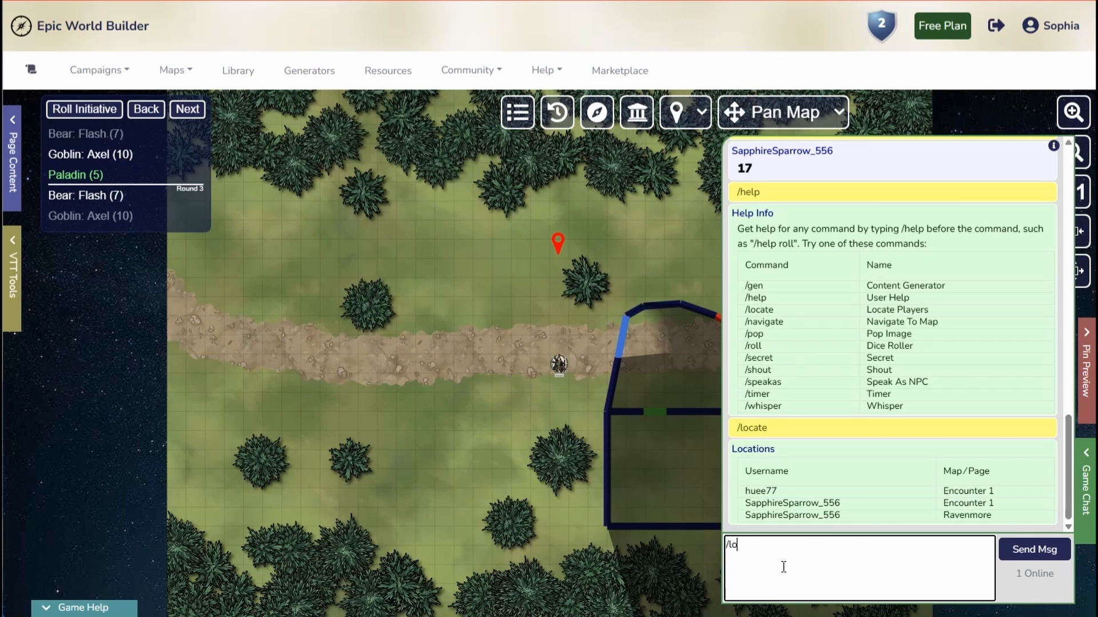
pyautogui.write('cate')
pyautogui.press('Return')
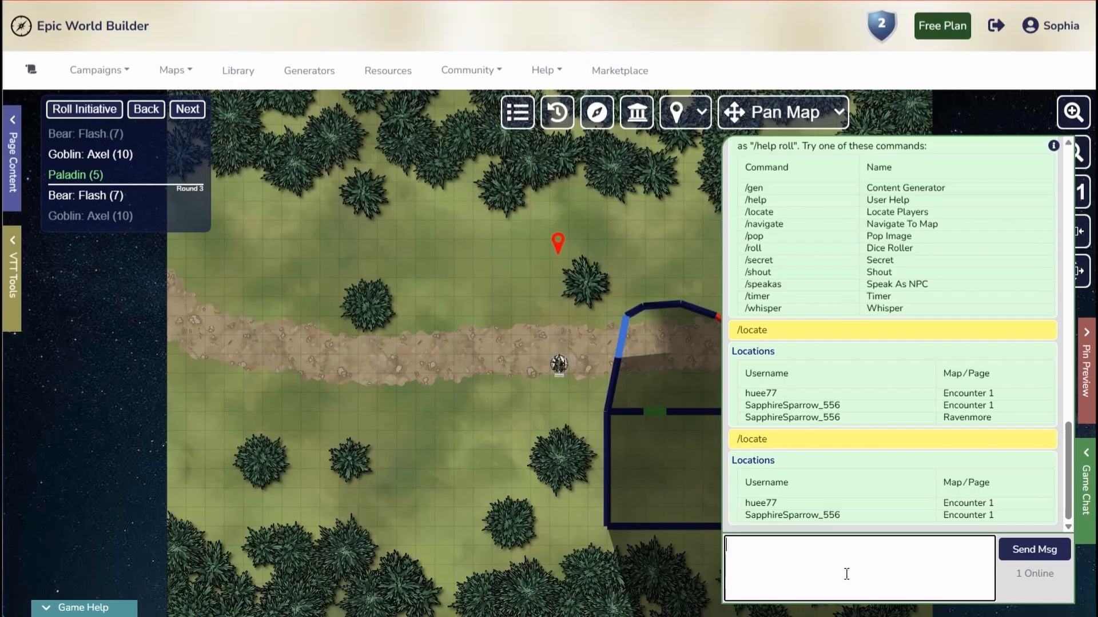
# Step: Show the chat help for the roll command and roll 3d56+2d20+5 with /r
pyautogui.write('/help roll')
pyautogui.press('Return')
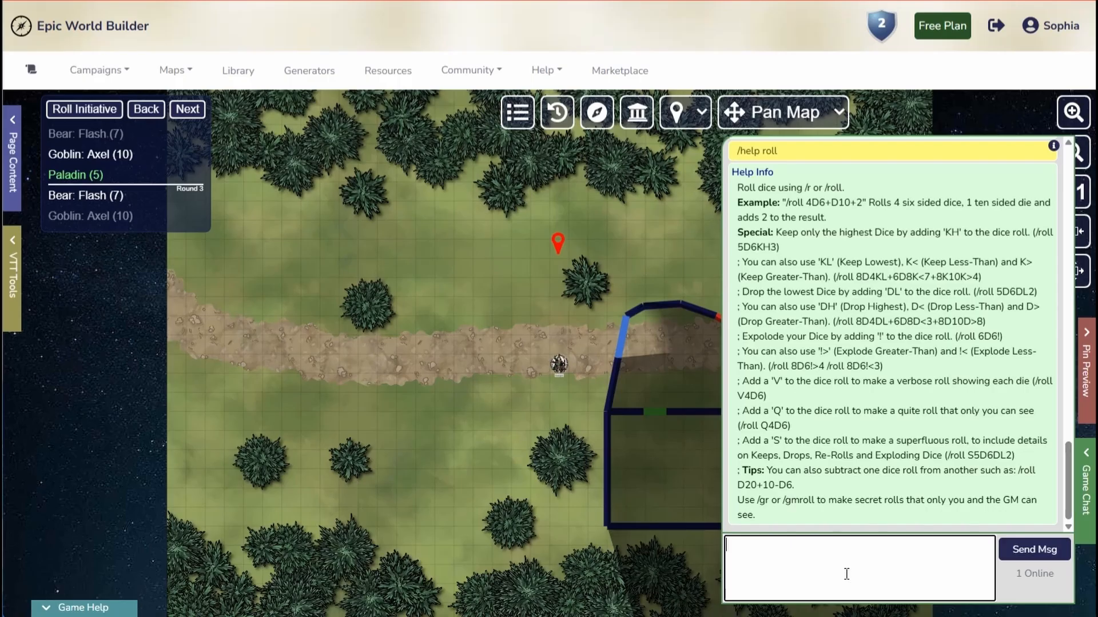
pyautogui.write('/r 3d56+2d20+5')
pyautogui.press('Left')
pyautogui.press('Left')
pyautogui.press('Return')
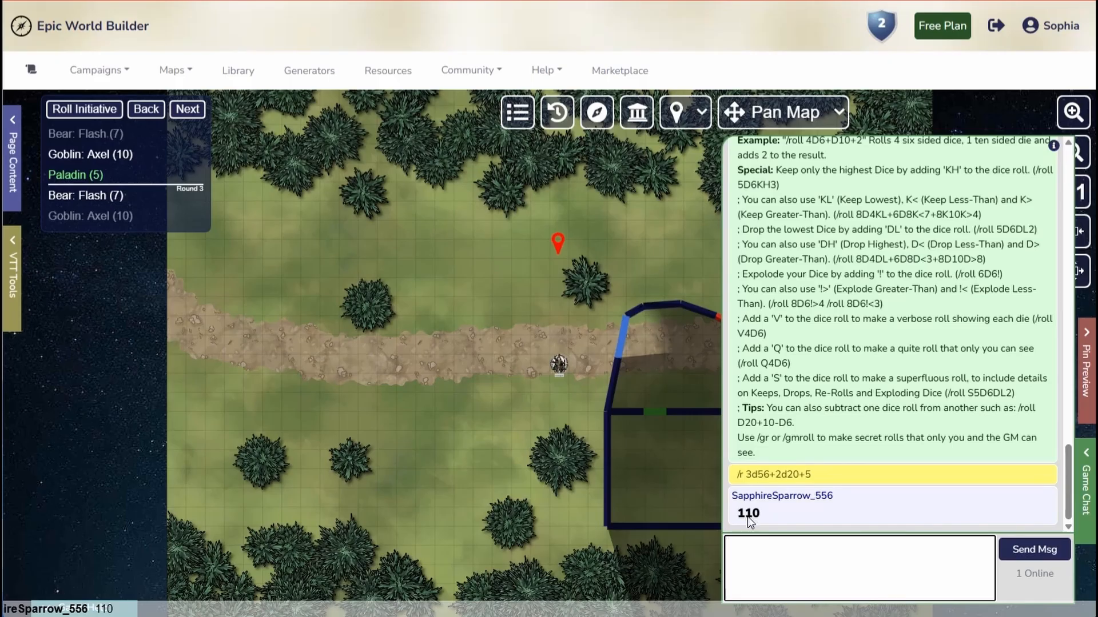
pyautogui.moveTo(747, 516)
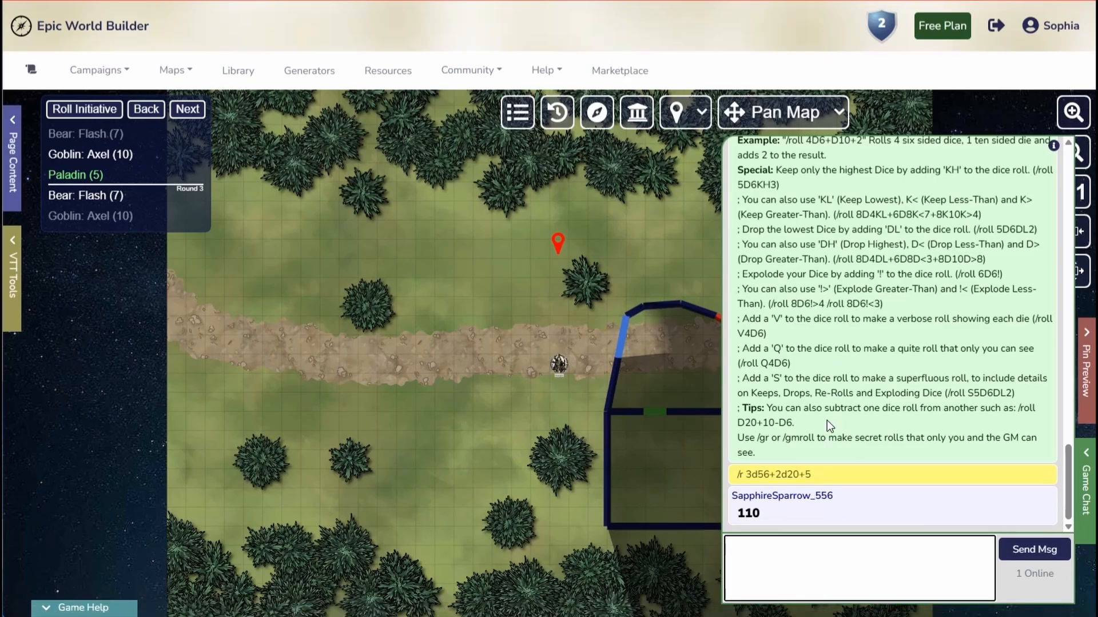
# Step: Review the roll help and the command list in the chat history, and show the help for the speakas command
pyautogui.scroll(5, 803, 466)
pyautogui.scroll(1, 802, 466)
pyautogui.scroll(-6, 801, 463)
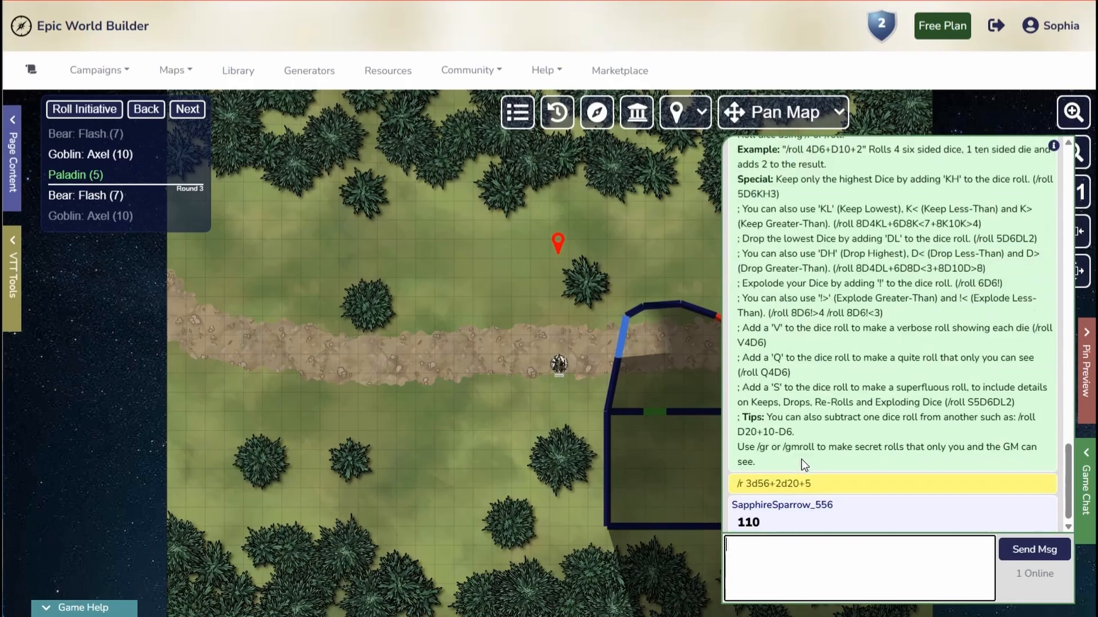
pyautogui.click(779, 560)
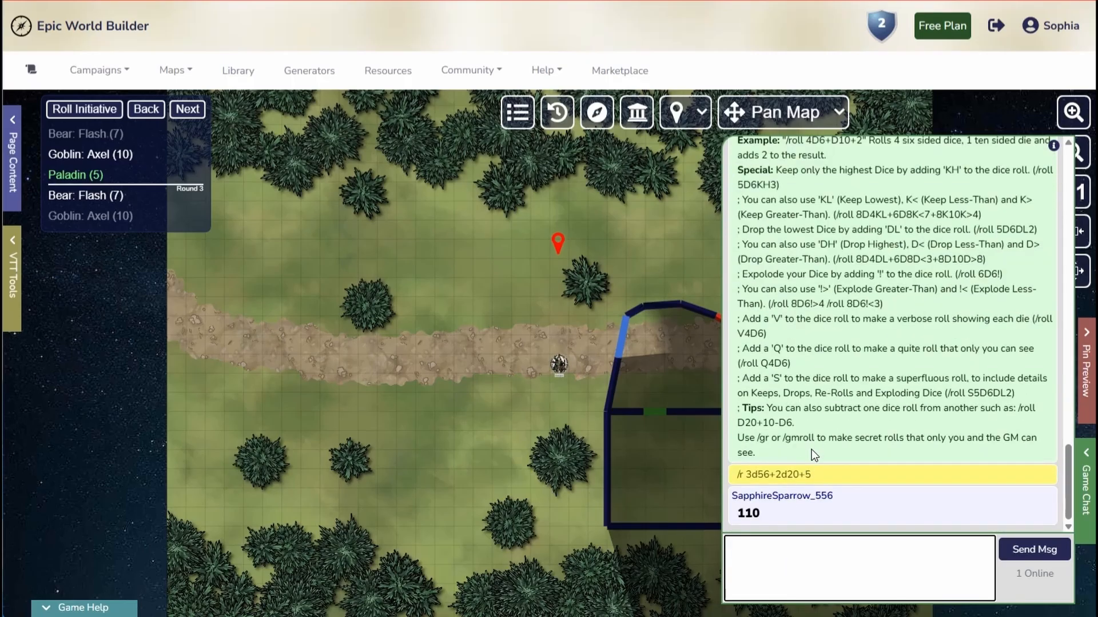
pyautogui.scroll(9, 811, 449)
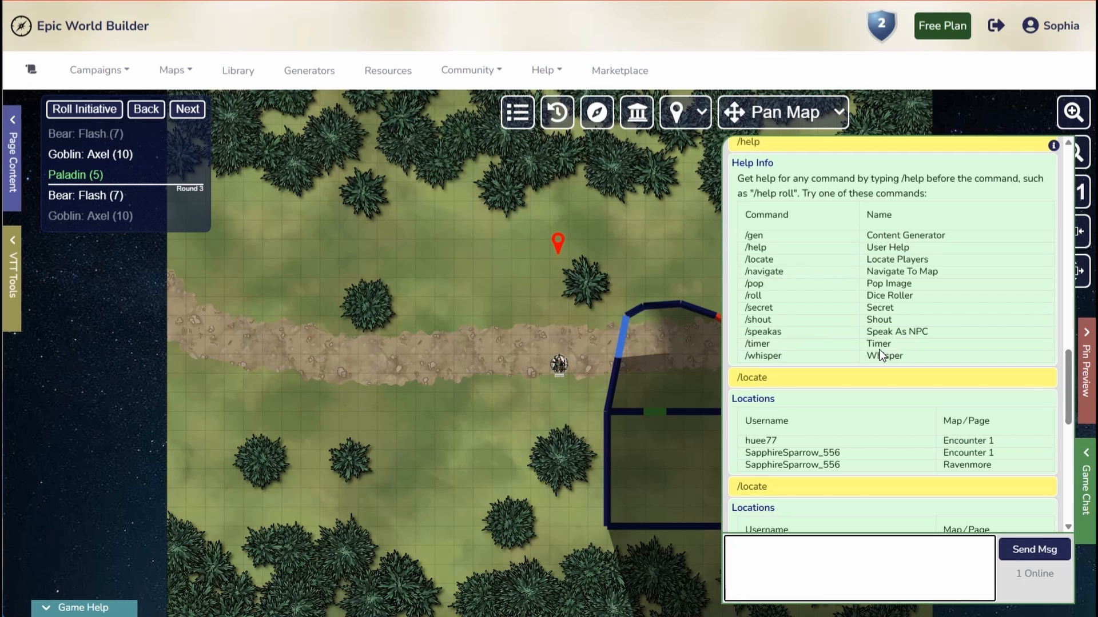
pyautogui.scroll(-10, 883, 357)
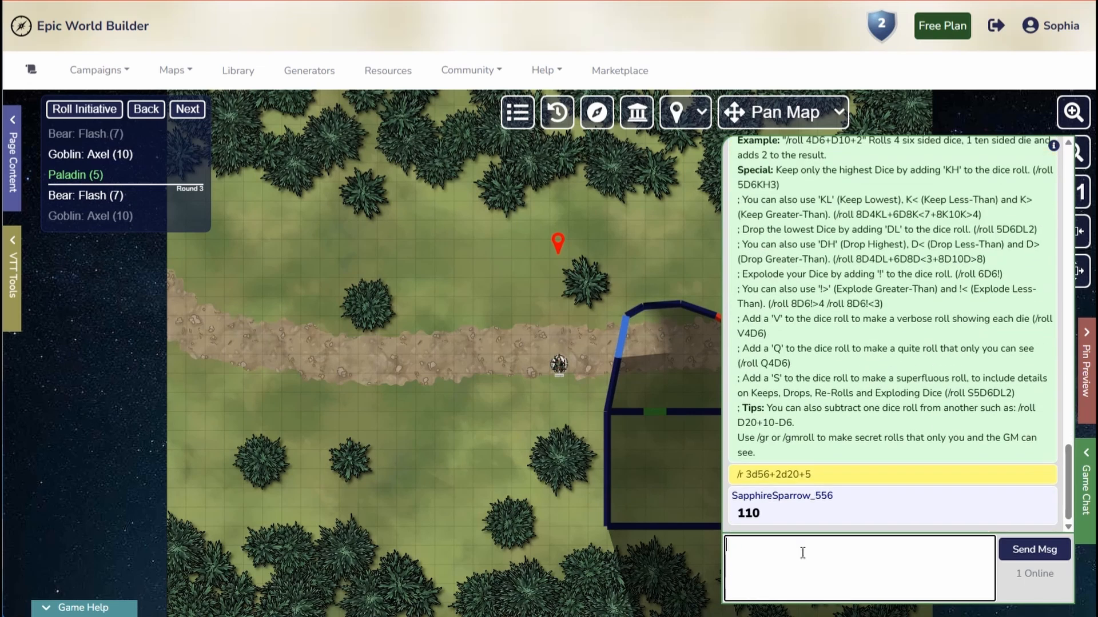
pyautogui.write('/help spea')
pyautogui.press('BackSpace')
pyautogui.press('BackSpace')
pyautogui.write('peakas')
pyautogui.press('Return')
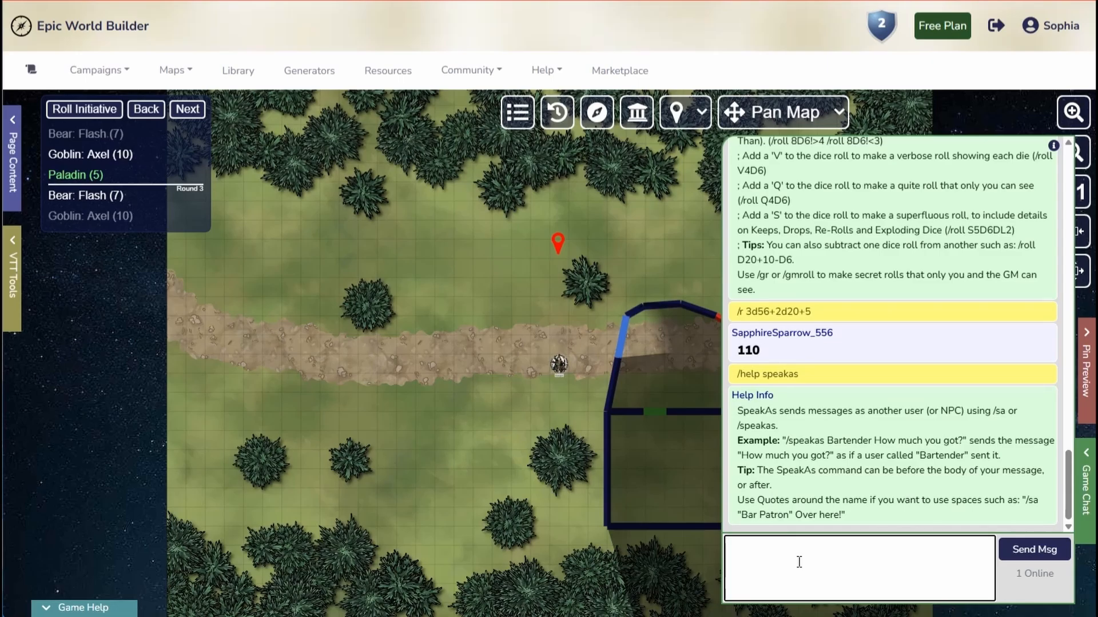
# Step: Send the chat message "hey all" as the NPC Bartender with the /speakas command
pyautogui.write('/speakas Bartender he')
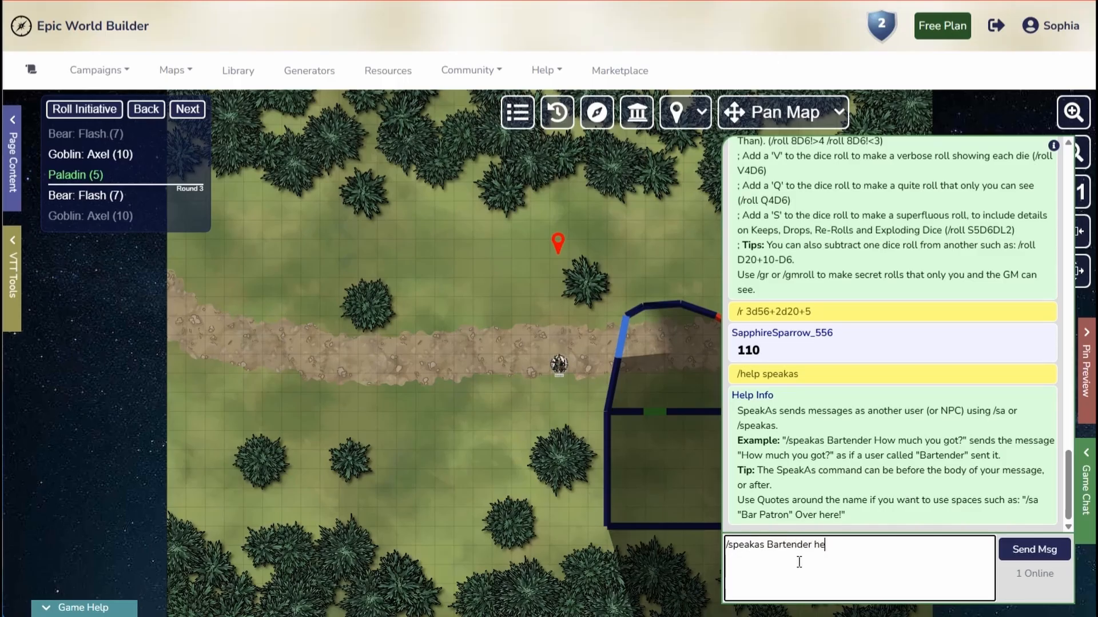
pyautogui.write('y all')
pyautogui.press('Return')
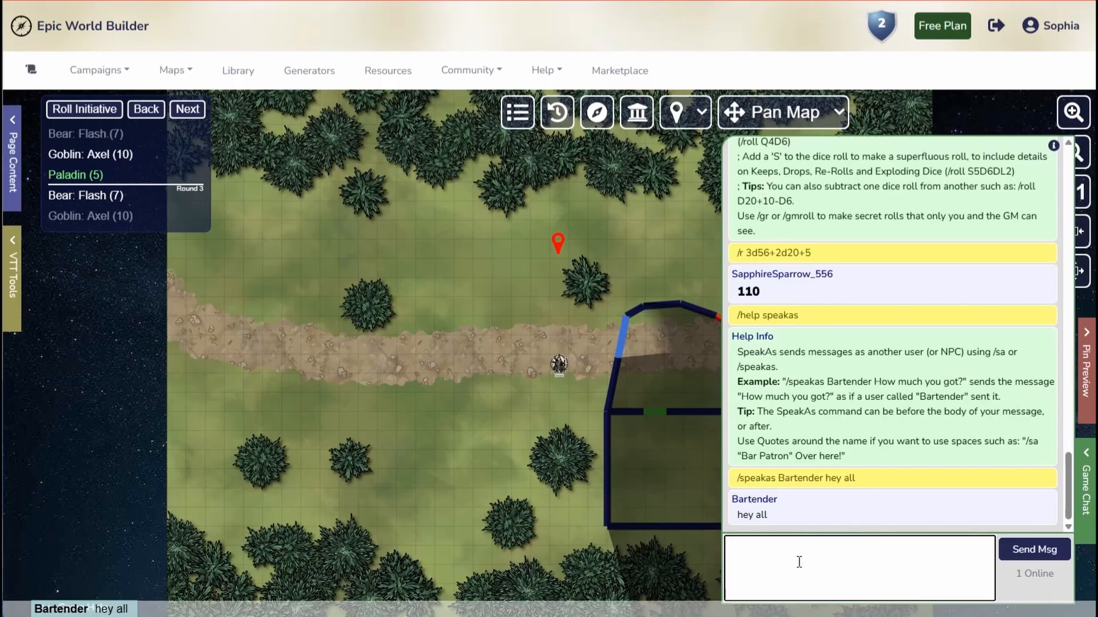